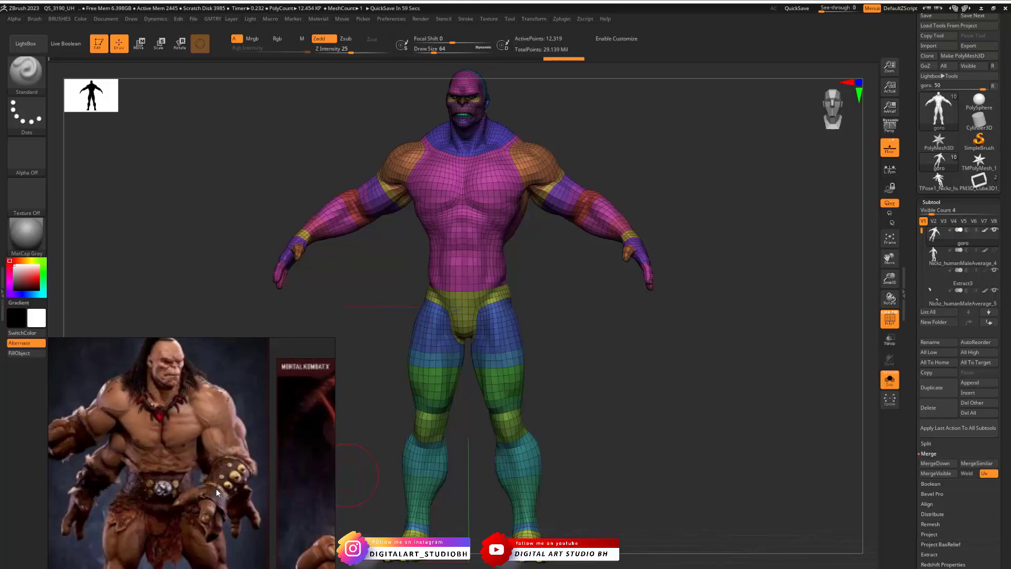
# Compare the goro body's forearm with the finished armguard in the Nickz_humanMaleAverage_5 subtool
pyautogui.keyDown('alt'); pyautogui.moveTo(677, 228); pyautogui.dragTo(683, 261); pyautogui.keyUp('alt')
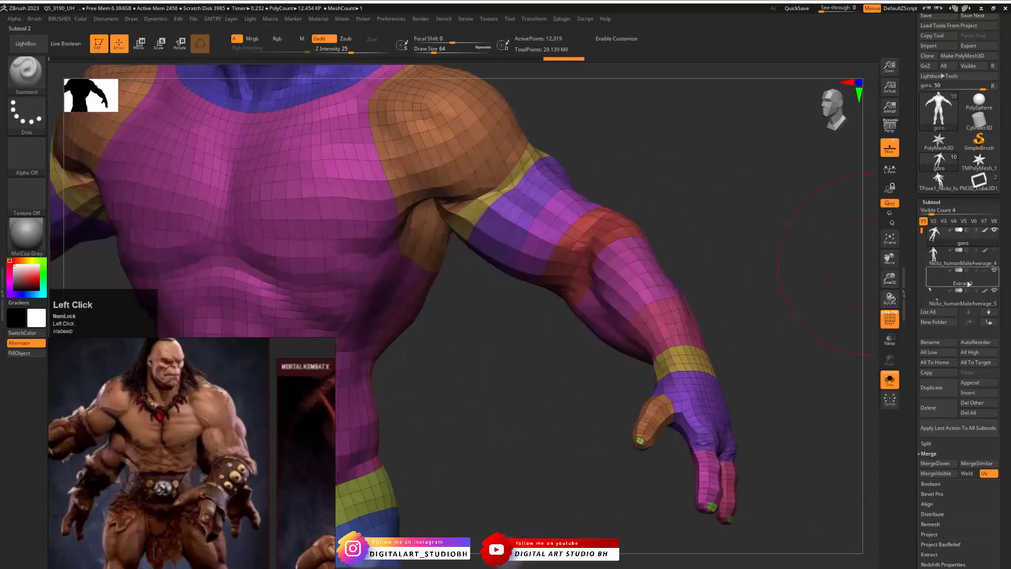
pyautogui.click(924, 299)
pyautogui.moveTo(735, 318); pyautogui.dragTo(768, 291)
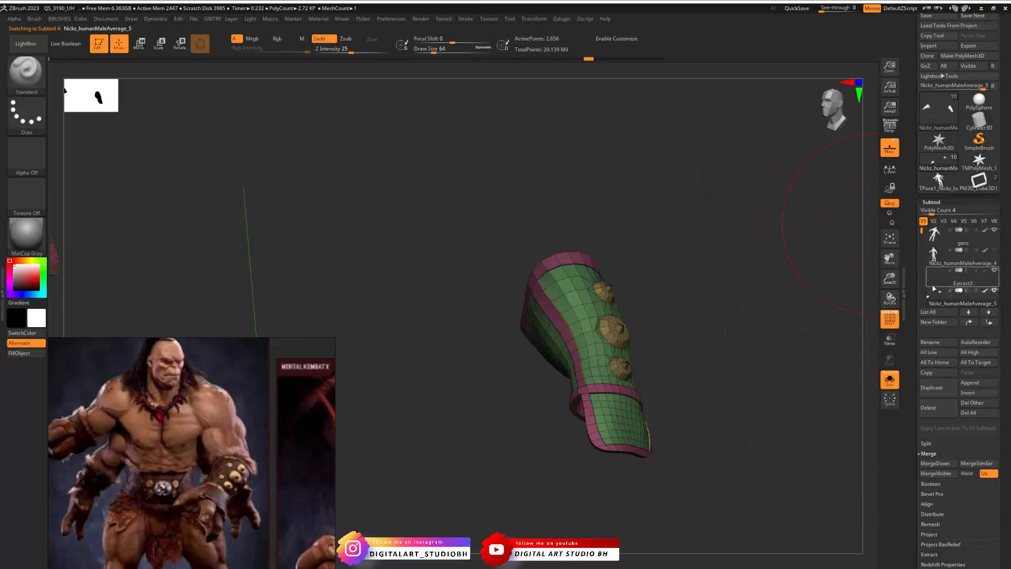
pyautogui.click(936, 244)
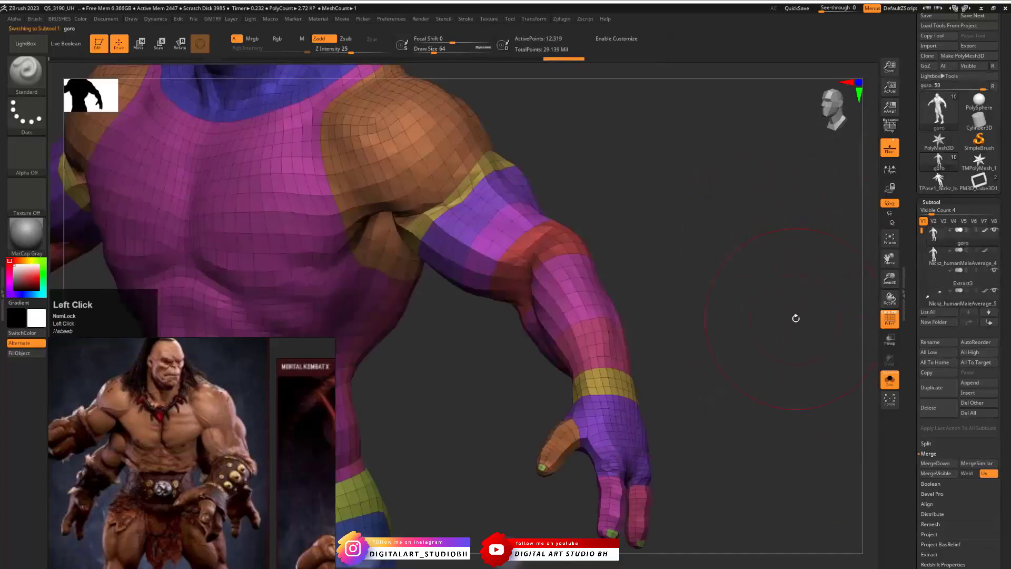
pyautogui.moveTo(623, 223); pyautogui.dragTo(413, 352)
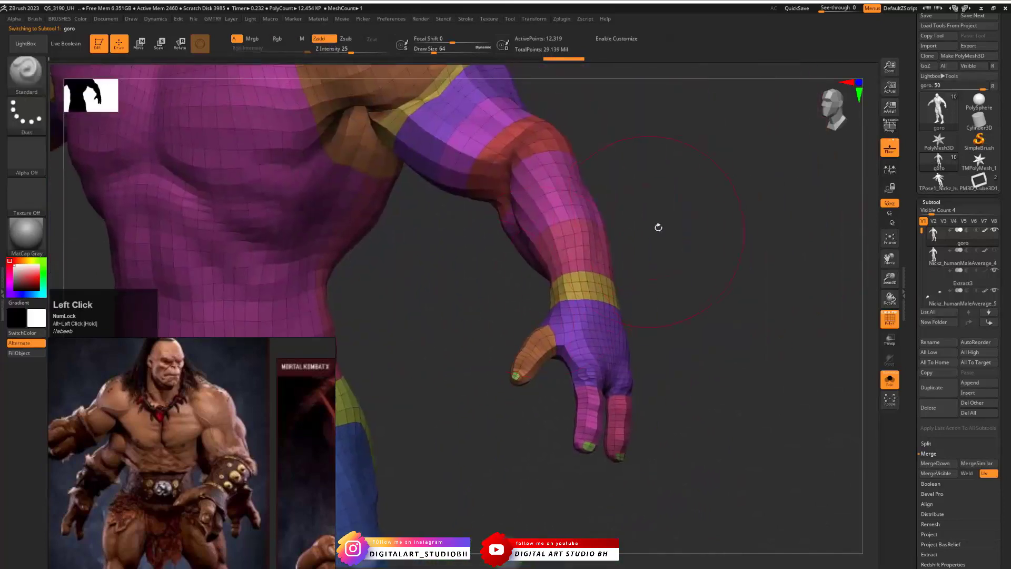
pyautogui.moveTo(657, 226)
pyautogui.mouseDown()
pyautogui.moveTo(677, 210)
pyautogui.moveTo(662, 219)
pyautogui.mouseUp()
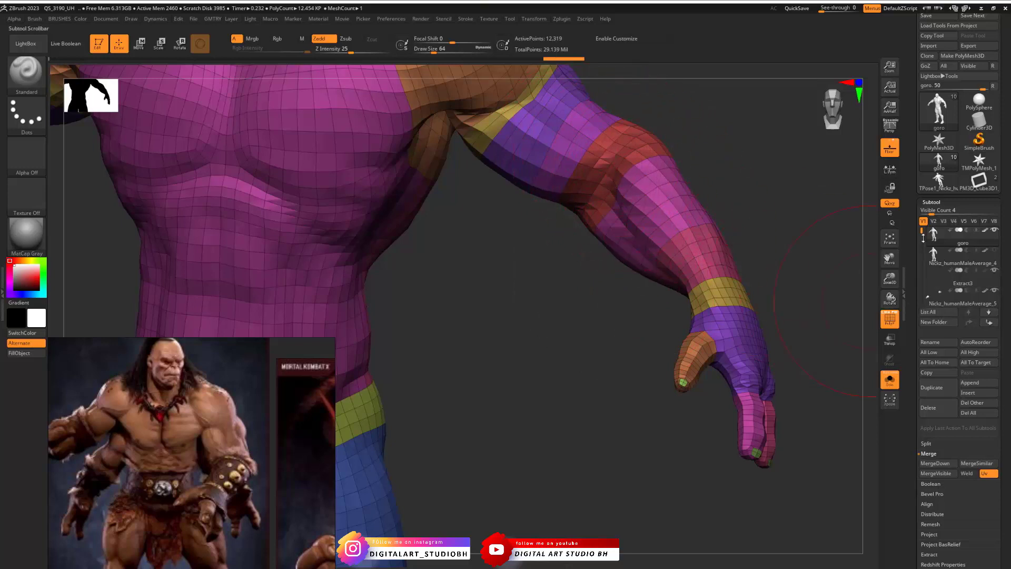
# Select the Nickz_humanMaleAverage_4 subtool and examine its green forearm polygroup from several angles
pyautogui.click(933, 257)
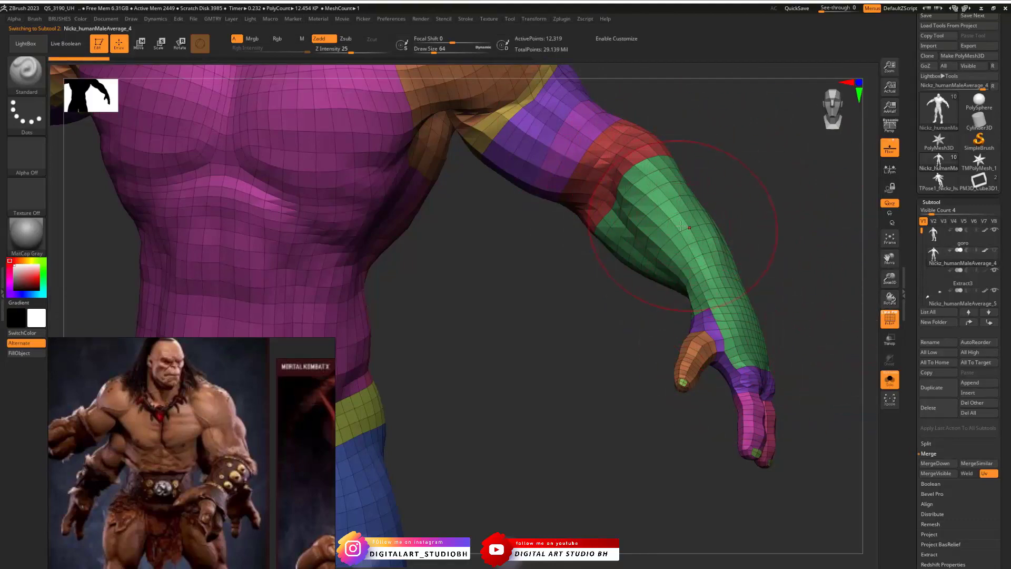
pyautogui.moveTo(863, 216); pyautogui.dragTo(778, 256)
pyautogui.moveTo(253, 181); pyautogui.dragTo(348, 211)
pyautogui.keyDown('alt'); pyautogui.moveTo(826, 159); pyautogui.dragTo(546, 345); pyautogui.keyUp('alt')
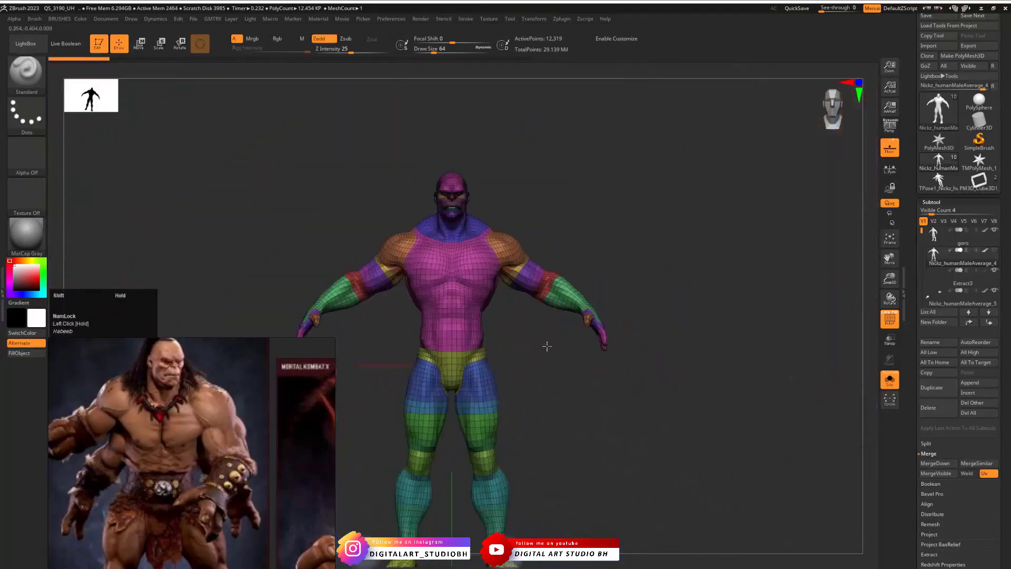
pyautogui.keyDown('ctrl'); pyautogui.keyDown('shift'); pyautogui.moveTo(637, 237); pyautogui.dragTo(511, 432); pyautogui.keyUp('shift'); pyautogui.keyUp('ctrl')
pyautogui.press('f')
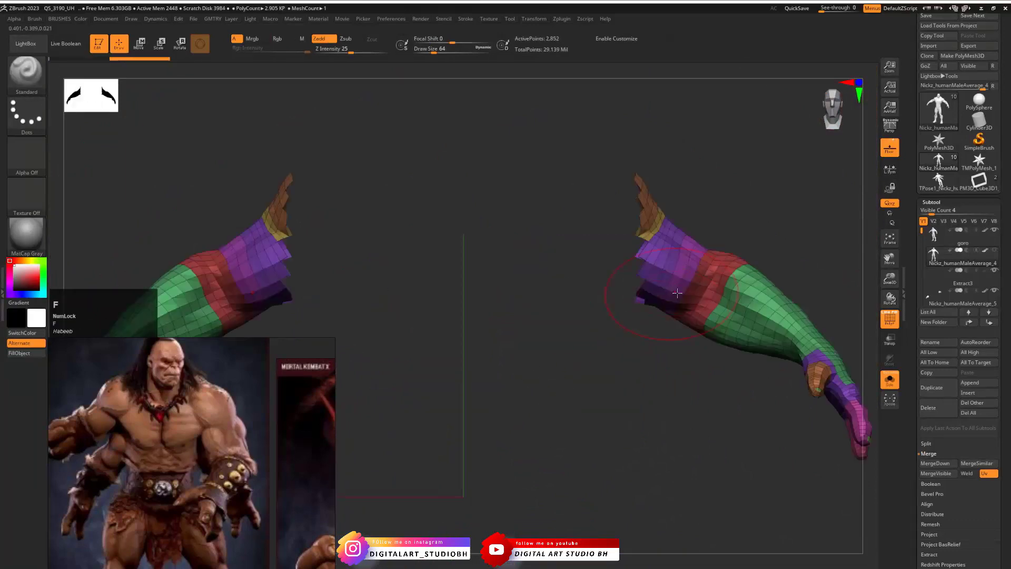
pyautogui.moveTo(741, 213)
pyautogui.mouseDown()
pyautogui.moveTo(778, 230)
pyautogui.moveTo(580, 290)
pyautogui.moveTo(519, 356)
pyautogui.moveTo(683, 205)
pyautogui.moveTo(722, 217)
pyautogui.moveTo(665, 237)
pyautogui.moveTo(697, 226)
pyautogui.moveTo(666, 219)
pyautogui.moveTo(643, 232)
pyautogui.moveTo(677, 226)
pyautogui.moveTo(662, 223)
pyautogui.moveTo(454, 377)
pyautogui.moveTo(464, 375)
pyautogui.moveTo(475, 394)
pyautogui.moveTo(571, 390)
pyautogui.moveTo(591, 375)
pyautogui.moveTo(582, 380)
pyautogui.moveTo(647, 392)
pyautogui.moveTo(706, 293)
pyautogui.moveTo(615, 278)
pyautogui.moveTo(487, 315)
pyautogui.mouseUp()
pyautogui.hotkey('ctrl', 'z')
# Reduce the draw size to about 11.7 and check the Extract3 subtool before returning to Nickz_humanMaleAverage_4
pyautogui.press('s')
pyautogui.keyDown('alt'); pyautogui.moveTo(688, 237); pyautogui.dragTo(516, 370); pyautogui.keyUp('alt')
pyautogui.moveTo(635, 348); pyautogui.dragTo(774, 295)
pyautogui.click(927, 284)
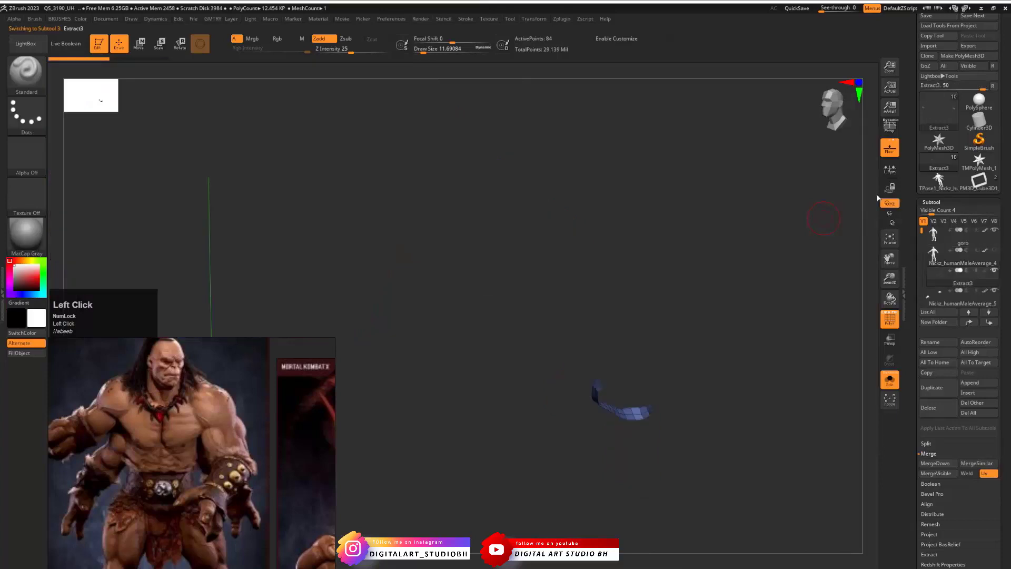
pyautogui.click(931, 263)
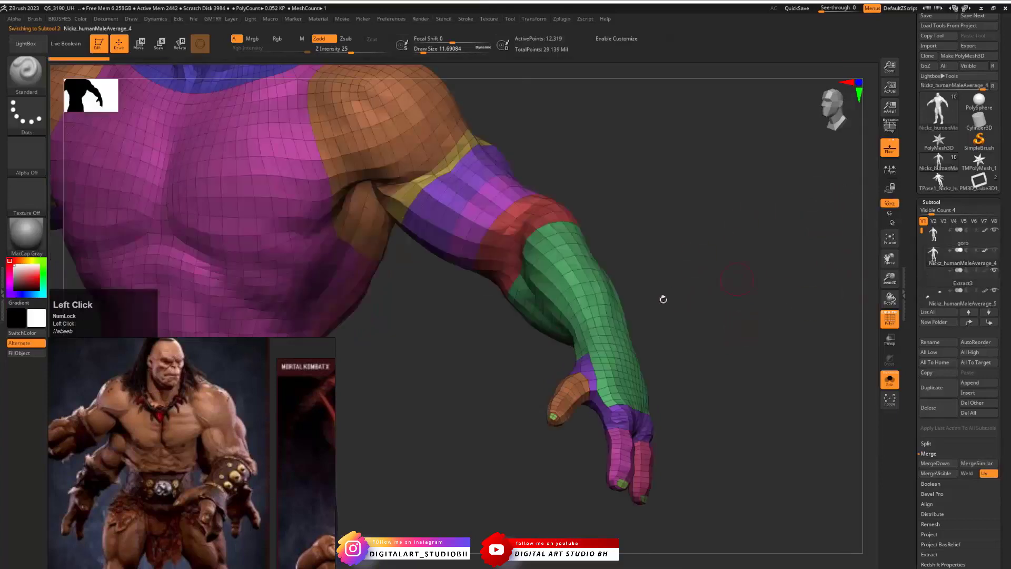
# Isolate the green forearm polygroup for viewing and restore the full body's visibility
pyautogui.keyDown('ctrl'); pyautogui.keyDown('shift'); pyautogui.click(580, 259); pyautogui.keyUp('shift'); pyautogui.keyUp('ctrl')
pyautogui.scroll(-10, 938, 342)
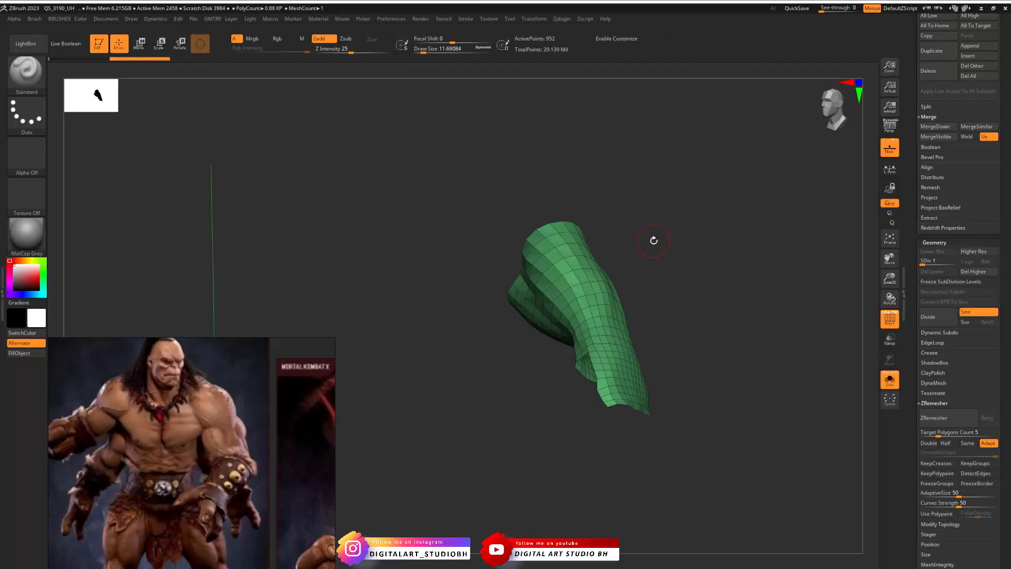
pyautogui.keyDown('ctrl'); pyautogui.keyDown('shift'); pyautogui.click(680, 227); pyautogui.keyUp('shift'); pyautogui.keyUp('ctrl')
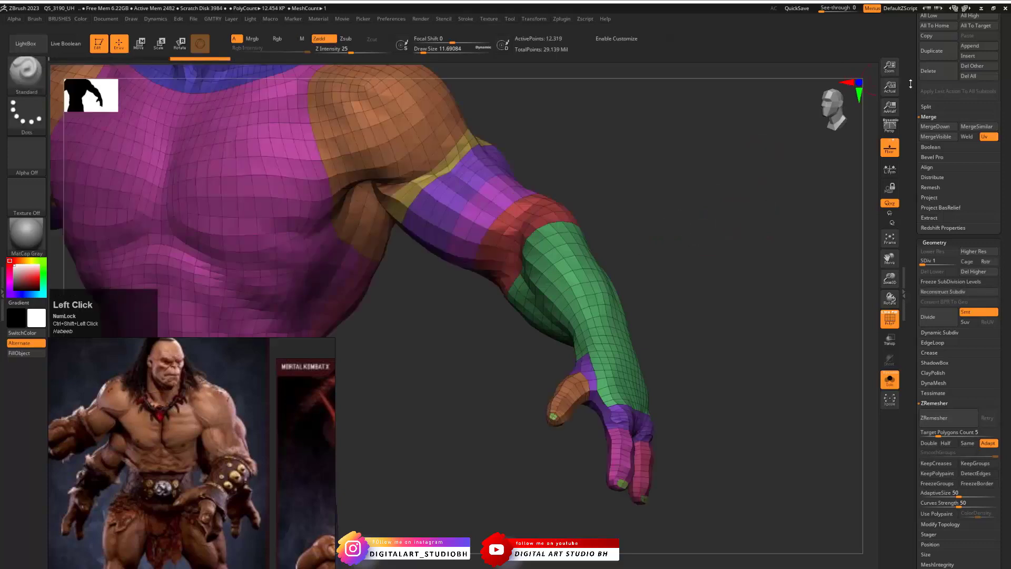
# Select the finished armguard subtool Nickz_humanMaleAverage_5 and examine its borders, wrist opening and studs from all sides
pyautogui.moveTo(913, 82); pyautogui.dragTo(948, 189)
pyautogui.click(929, 220)
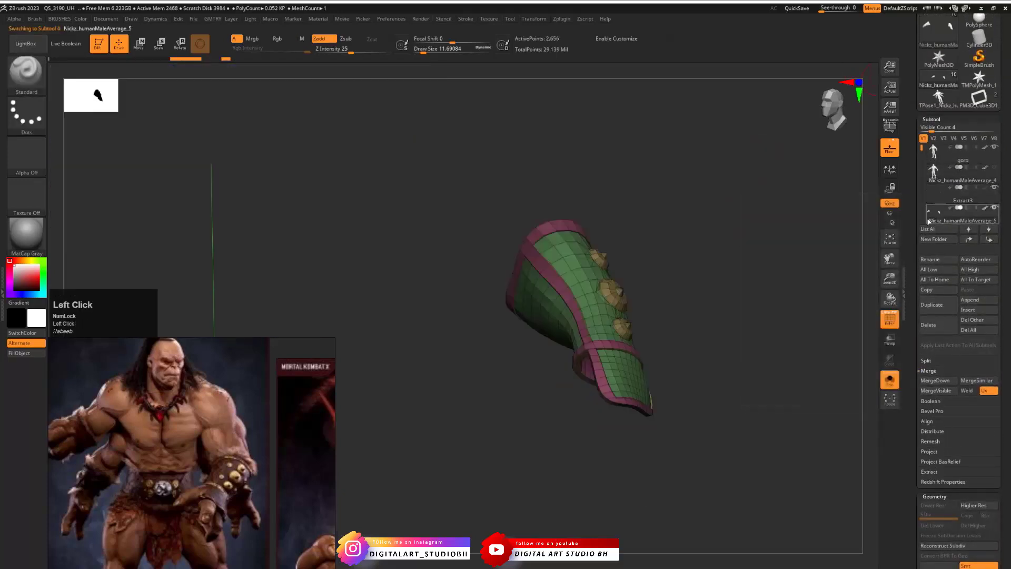
pyautogui.moveTo(699, 279); pyautogui.dragTo(730, 237)
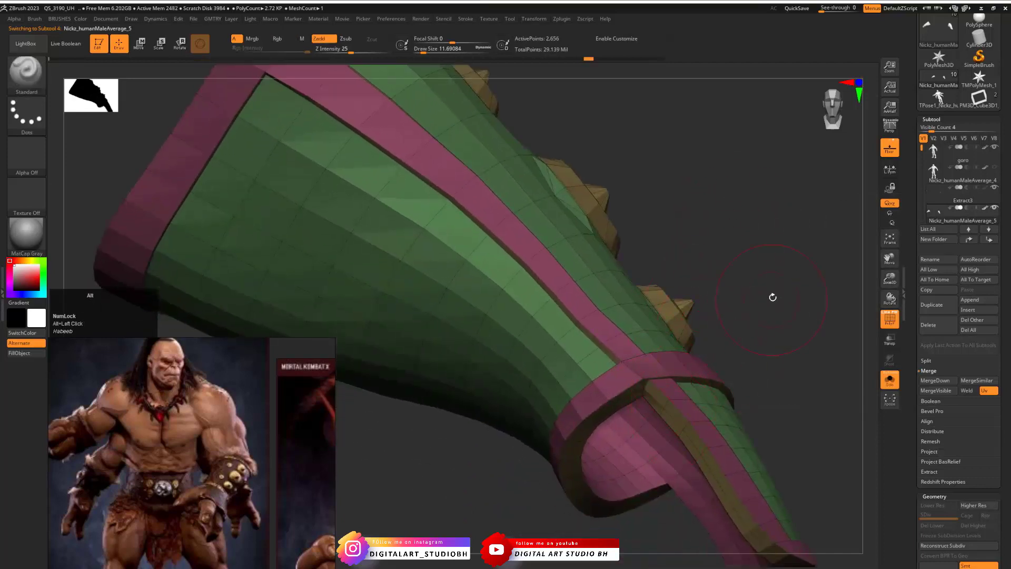
pyautogui.moveTo(773, 297); pyautogui.dragTo(702, 325)
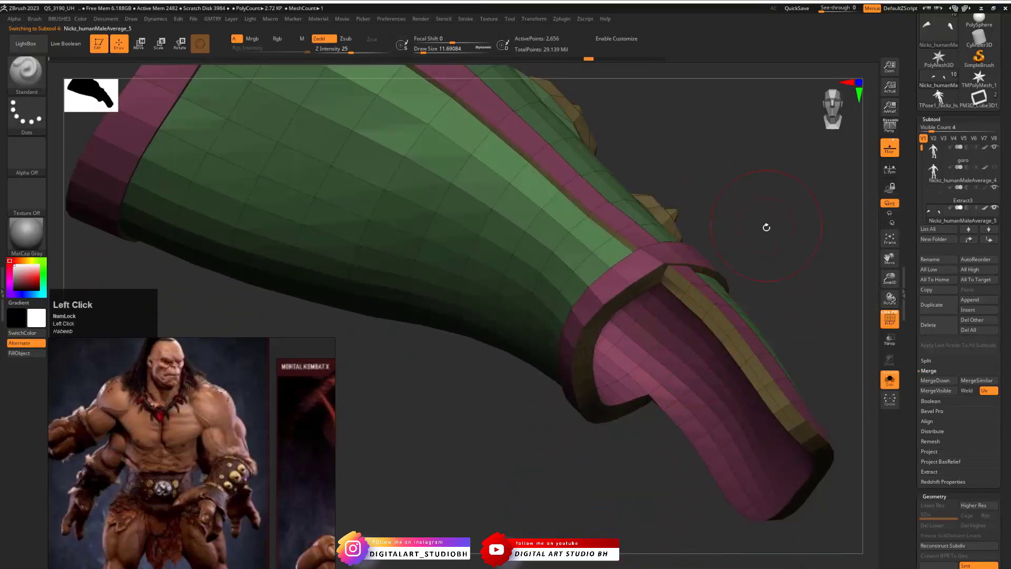
pyautogui.moveTo(766, 227); pyautogui.dragTo(571, 299)
pyautogui.moveTo(663, 271); pyautogui.dragTo(586, 268)
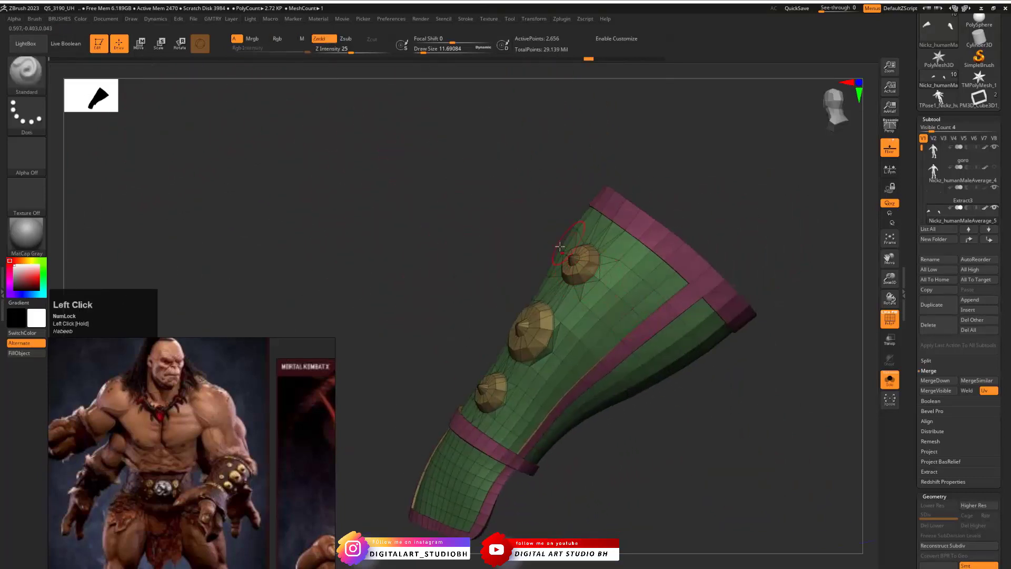
pyautogui.moveTo(471, 341); pyautogui.dragTo(535, 304)
# Activate Dynamic Subdiv on the finished armguard with Always YES and turn off the polyframe display
pyautogui.press('d')
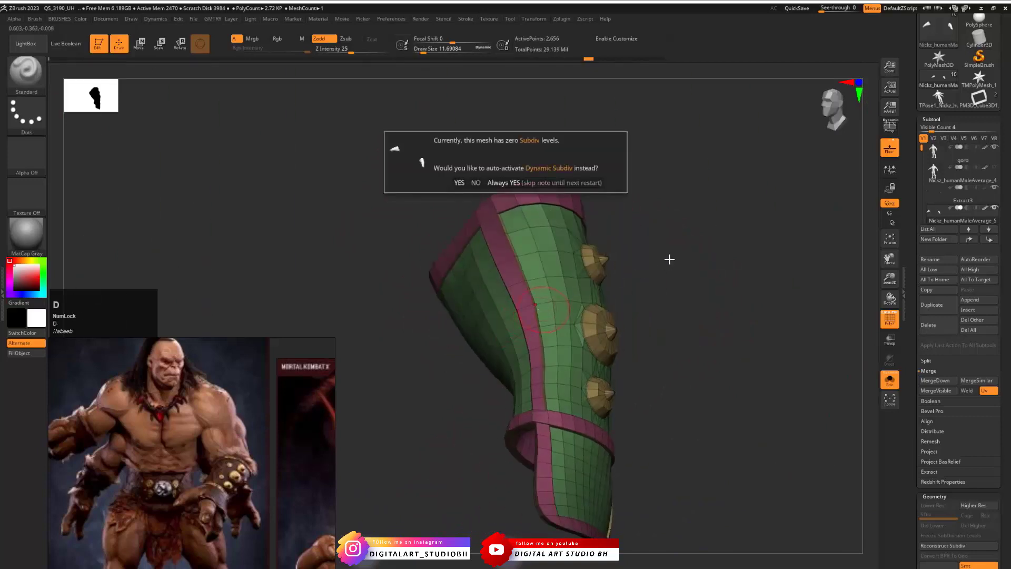
pyautogui.click(499, 183)
pyautogui.moveTo(603, 206)
pyautogui.mouseDown()
pyautogui.moveTo(647, 264)
pyautogui.moveTo(663, 264)
pyautogui.moveTo(640, 249)
pyautogui.mouseUp()
pyautogui.hotkey('shift', 'f')
pyautogui.moveTo(711, 193); pyautogui.dragTo(747, 269)
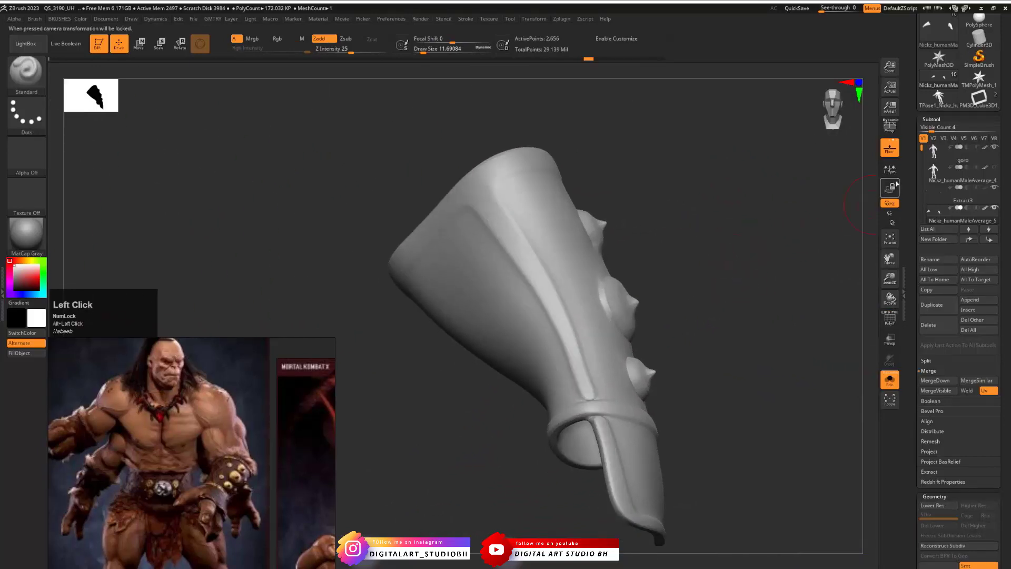
# Duplicate the Nickz_humanMaleAverage_4 body subtool and isolate the forearm polygroup on the copy
pyautogui.click(932, 182)
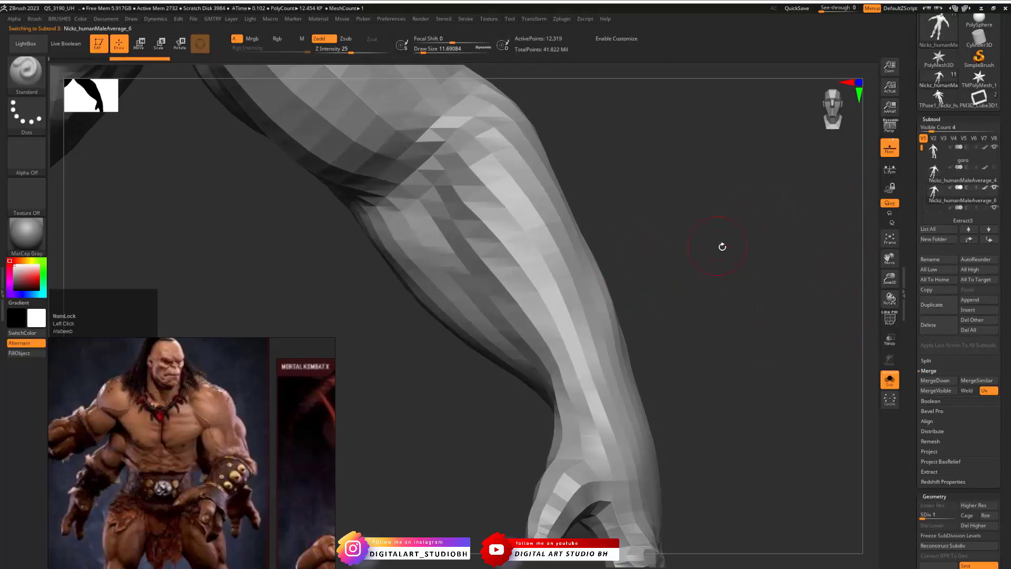
pyautogui.moveTo(722, 246); pyautogui.dragTo(685, 258)
pyautogui.keyDown('ctrl'); pyautogui.keyDown('shift'); pyautogui.click(559, 258); pyautogui.keyUp('shift'); pyautogui.keyUp('ctrl')
# Delete the duplicated body's higher subdivision levels and its hidden geometry, keeping only the forearm pieces
pyautogui.moveTo(920, 455); pyautogui.dragTo(920, 402)
pyautogui.click(975, 473)
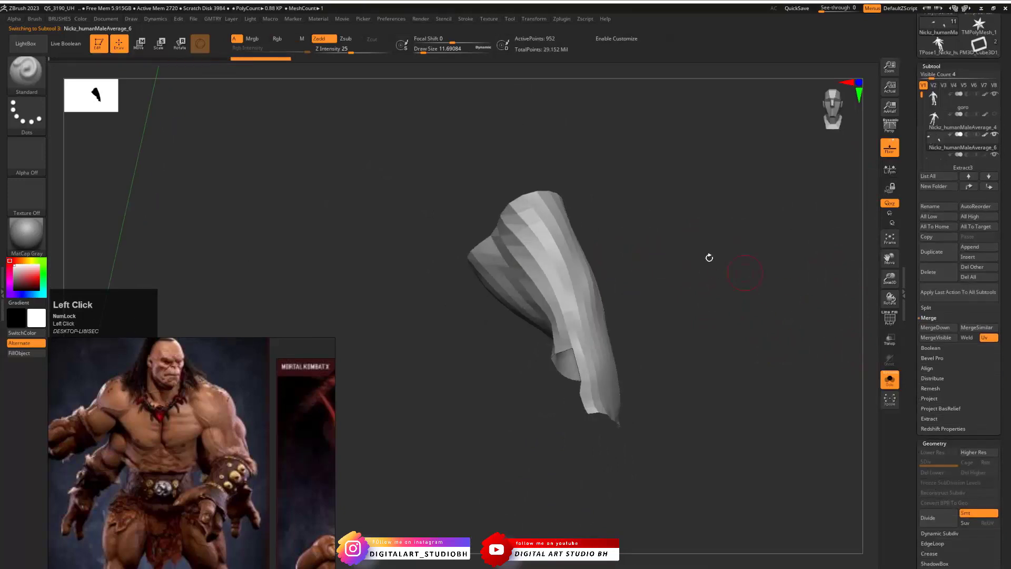
pyautogui.keyDown('alt'); pyautogui.moveTo(647, 244); pyautogui.dragTo(619, 264); pyautogui.keyUp('alt')
pyautogui.press('v')
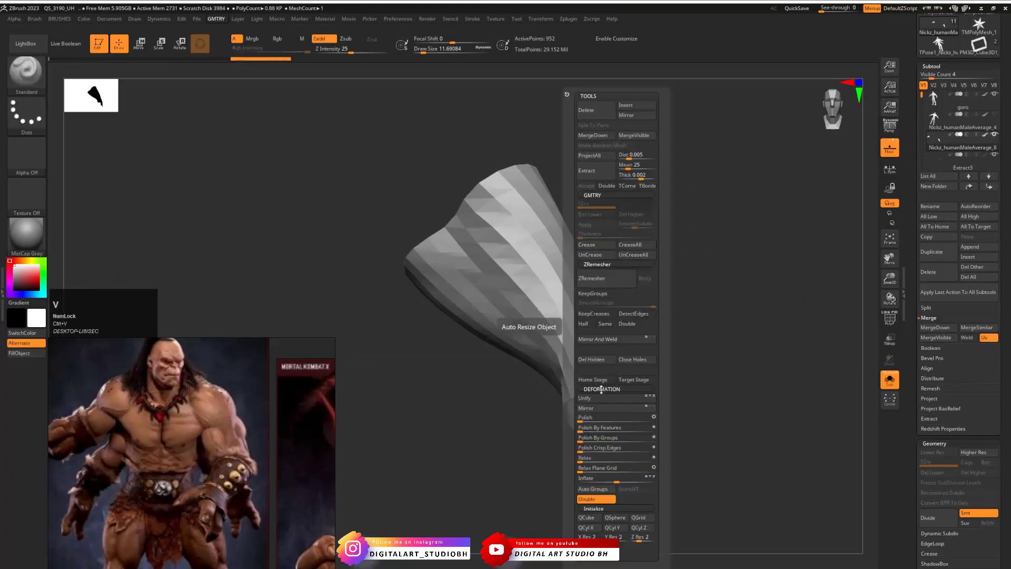
pyautogui.click(602, 362)
pyautogui.moveTo(682, 274); pyautogui.dragTo(692, 270)
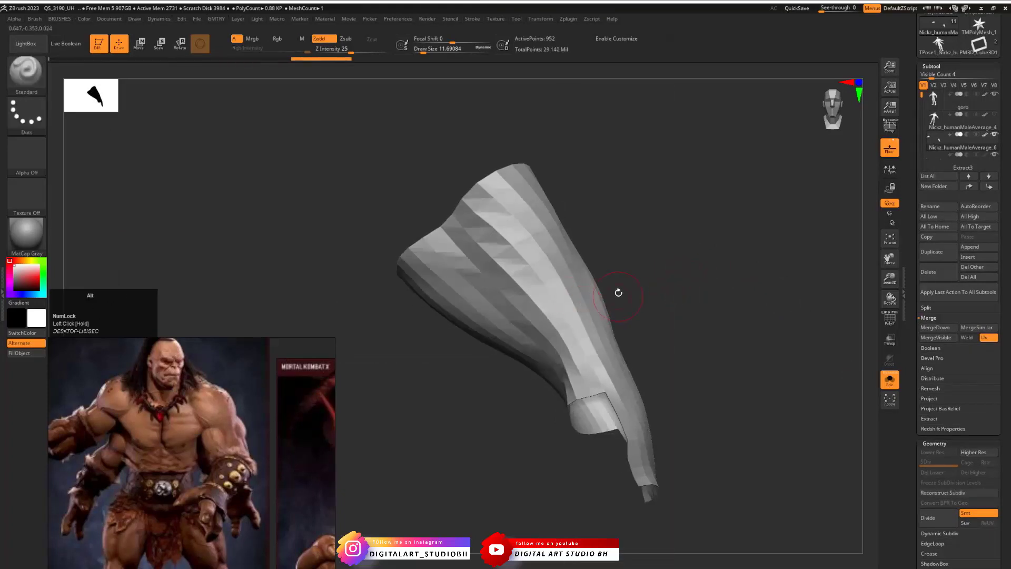
pyautogui.keyDown('alt'); pyautogui.moveTo(619, 292); pyautogui.dragTo(642, 296); pyautogui.keyUp('alt')
# Turn on the polyframe display and polish the forearm piece to smooth its jagged surface and open edges
pyautogui.hotkey('shift', 'f')
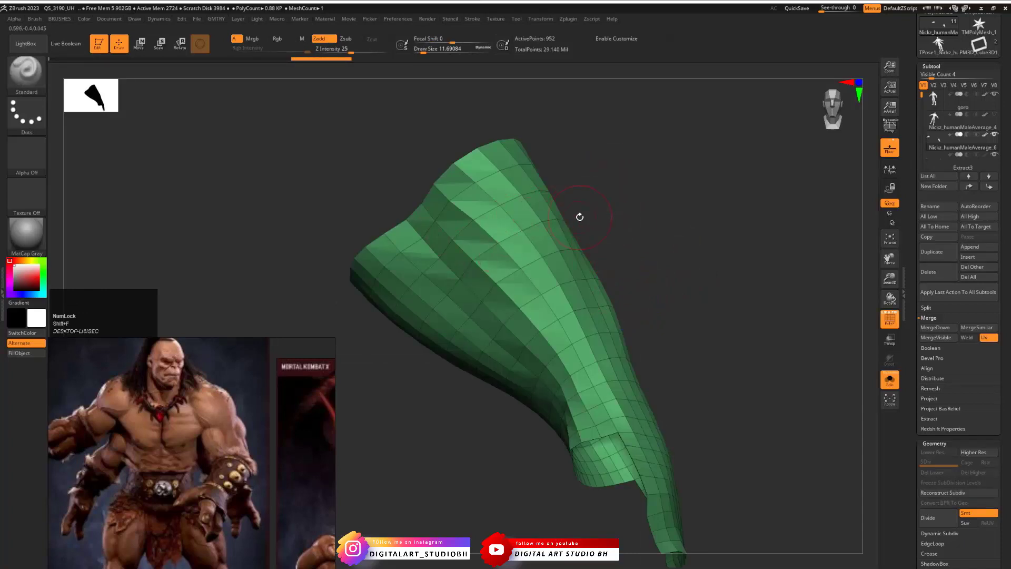
pyautogui.moveTo(649, 251); pyautogui.dragTo(629, 325)
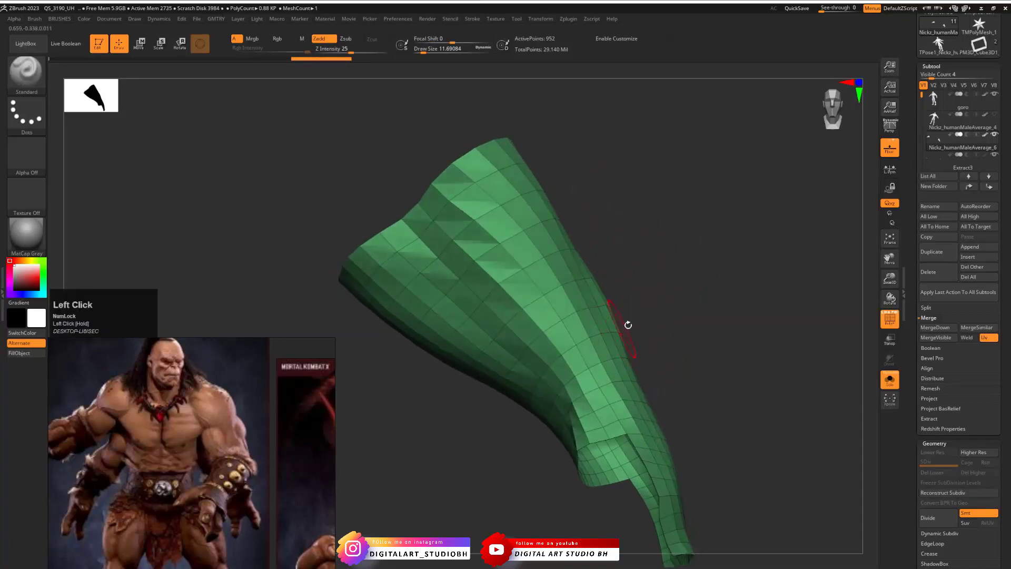
pyautogui.hotkey('ctrl', 'v')
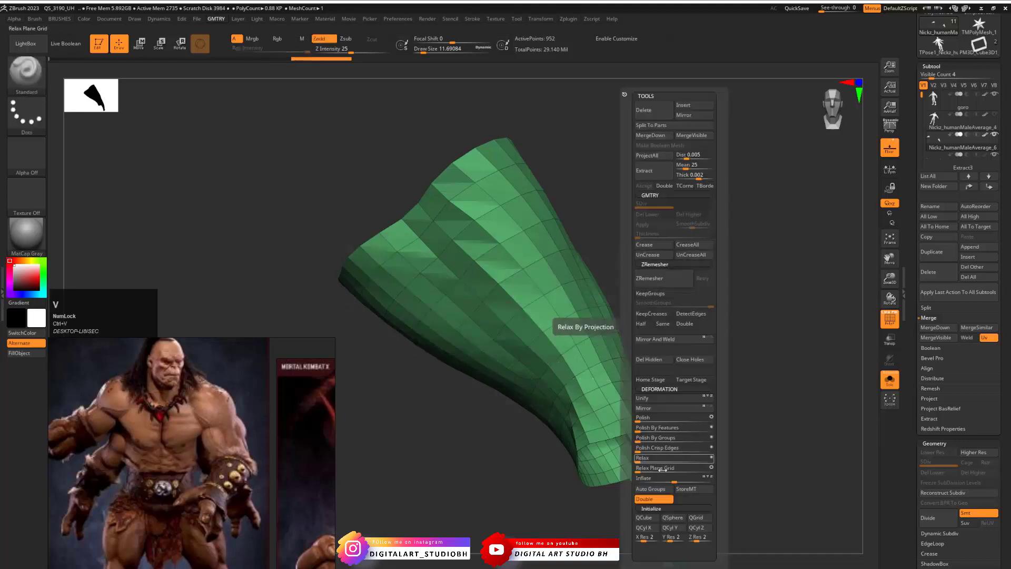
pyautogui.moveTo(641, 432); pyautogui.dragTo(606, 430)
pyautogui.hotkey('ctrl', 'v')
pyautogui.moveTo(722, 296); pyautogui.dragTo(675, 319)
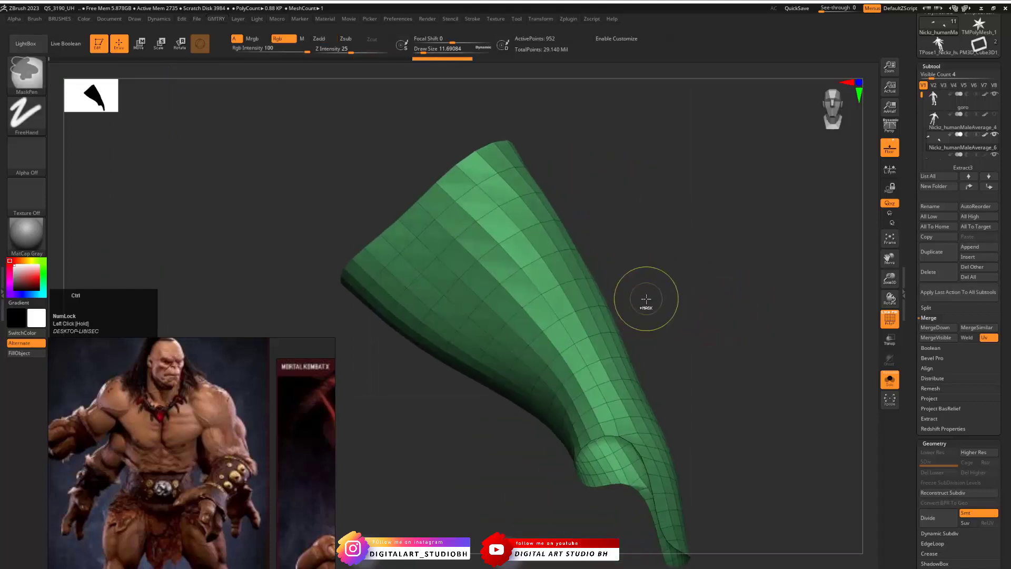
# With the ZModeler brush's Polygroup PolyLoop action, assign a new polygroup to the loop around the forearm piece's elbow edge
pyautogui.hotkey('ctrl', 'b')
pyautogui.click(674, 380)
pyautogui.click(665, 363)
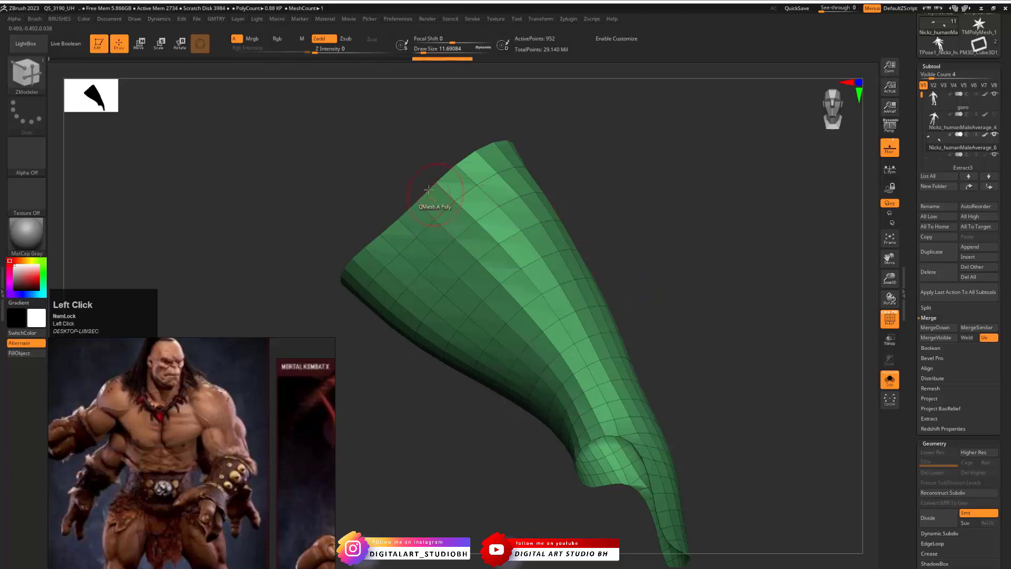
pyautogui.press('space')
pyautogui.click(427, 273)
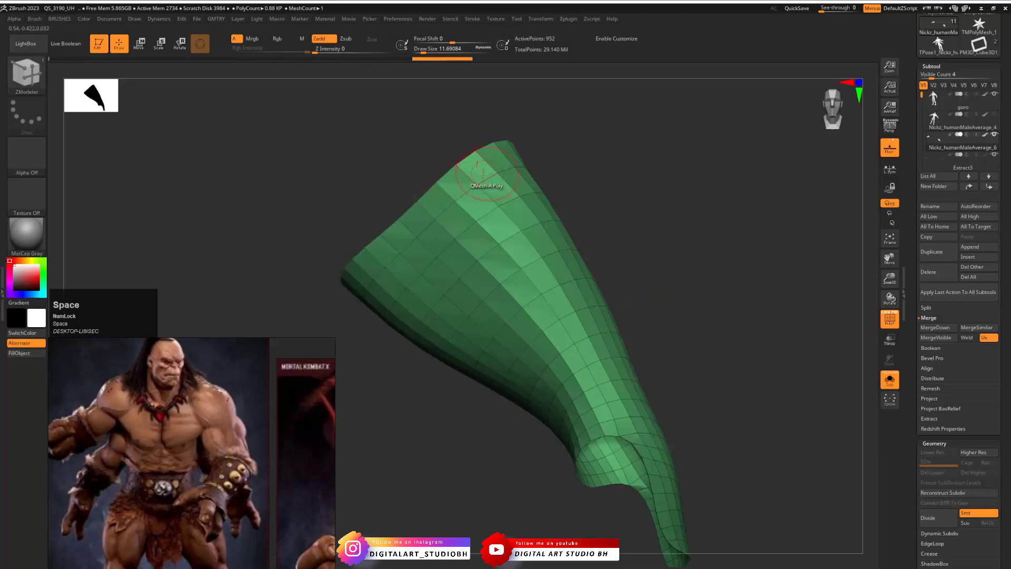
pyautogui.click(464, 179)
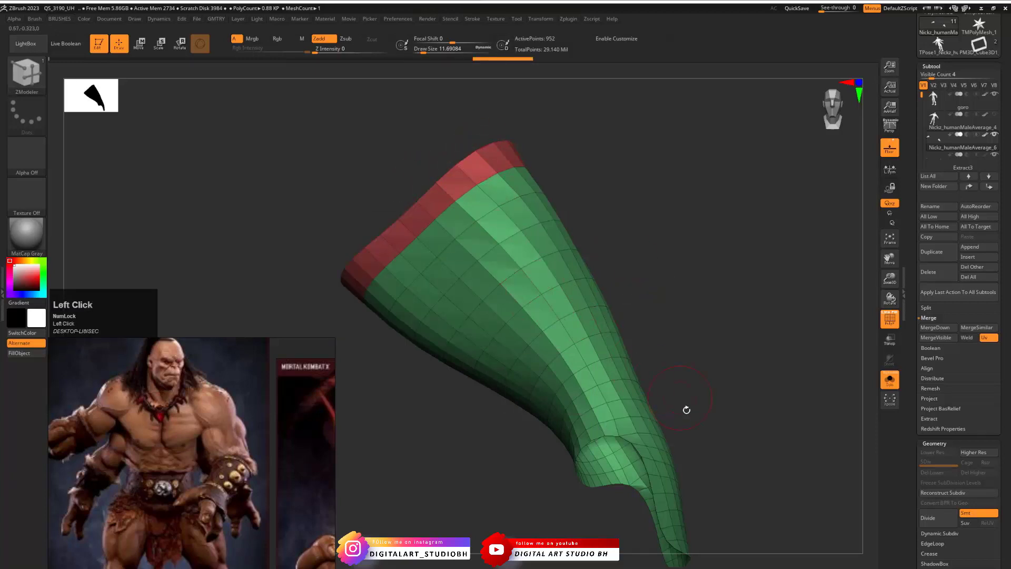
# Assign the border polygroup to the loop around the wrist and the lengthwise loop along the forearm's side
pyautogui.moveTo(684, 409)
pyautogui.mouseDown()
pyautogui.moveTo(686, 423)
pyautogui.moveTo(605, 447)
pyautogui.mouseUp()
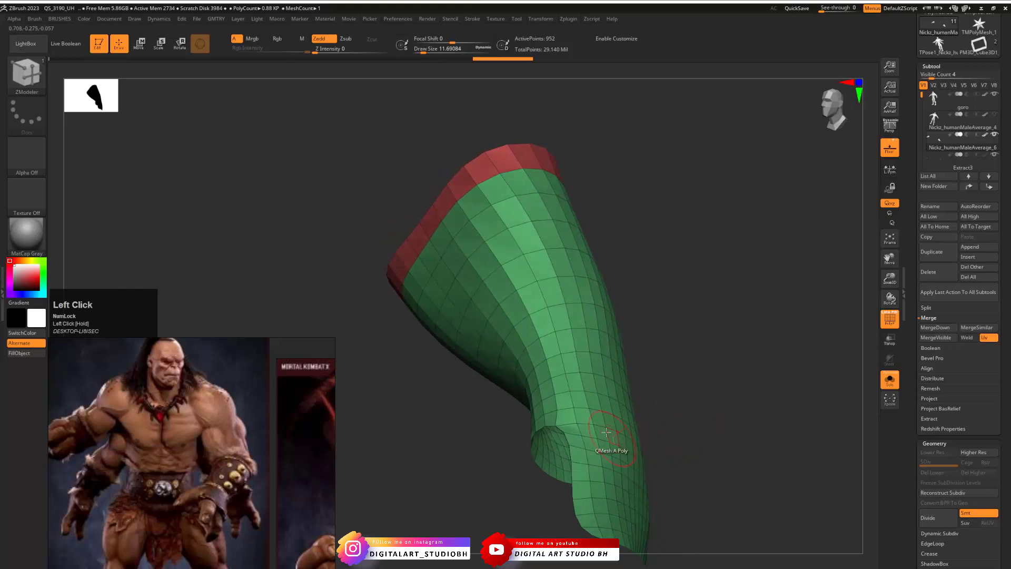
pyautogui.click(573, 403)
pyautogui.moveTo(691, 328); pyautogui.dragTo(581, 349)
pyautogui.click(527, 328)
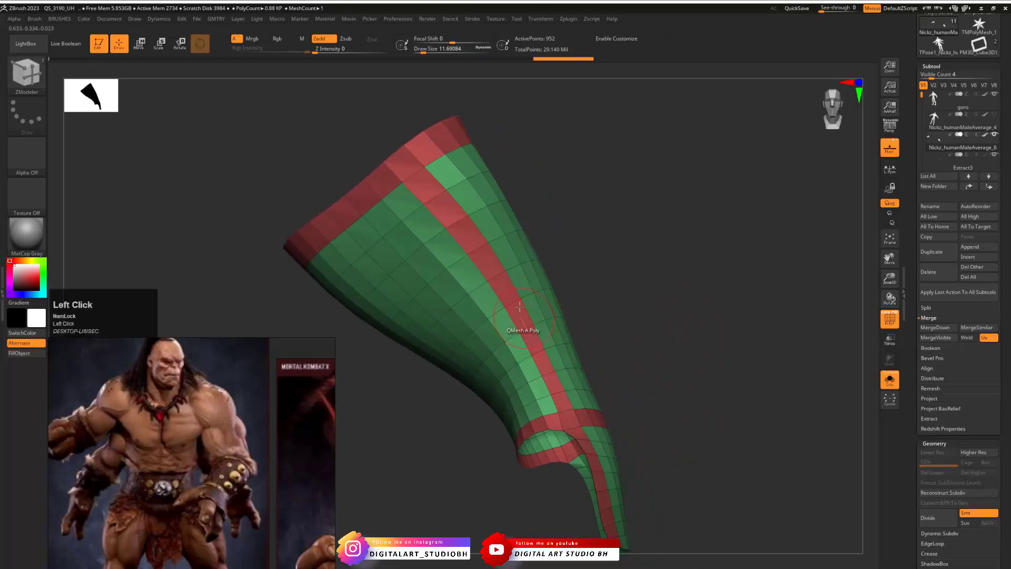
# Assign the border polygroup to the loop along the hand-end edge of the forearm piece and check its other side
pyautogui.moveTo(669, 356); pyautogui.dragTo(471, 371)
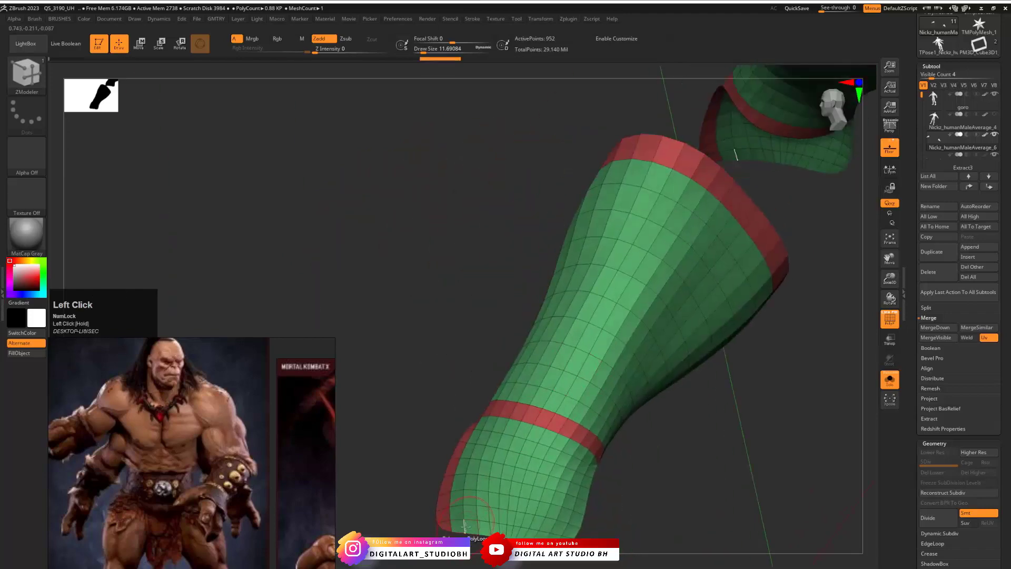
pyautogui.moveTo(641, 481); pyautogui.dragTo(596, 506)
pyautogui.click(566, 523)
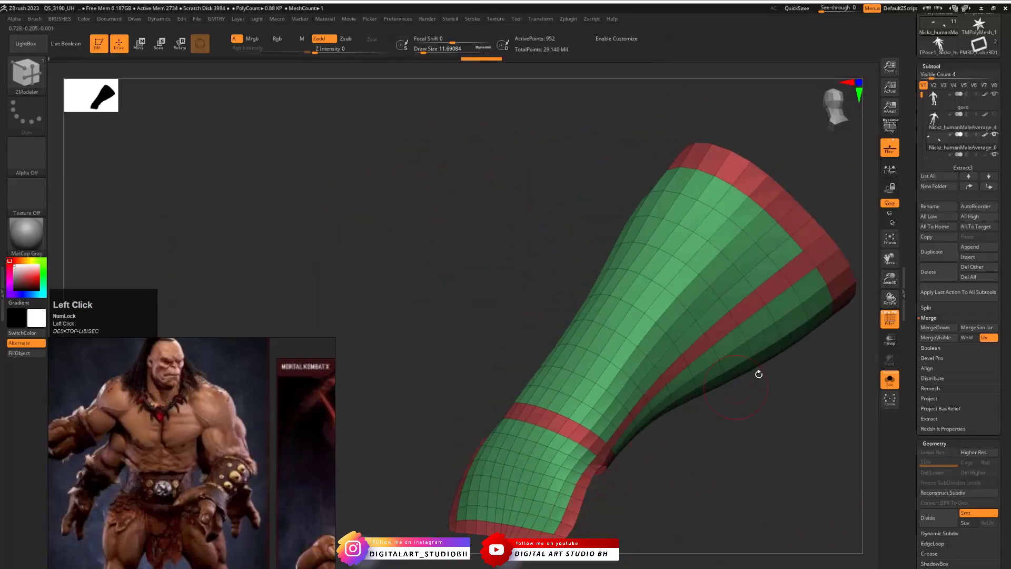
pyautogui.moveTo(754, 441); pyautogui.dragTo(735, 438)
pyautogui.keyDown('alt'); pyautogui.moveTo(803, 460); pyautogui.dragTo(705, 445); pyautogui.keyUp('alt')
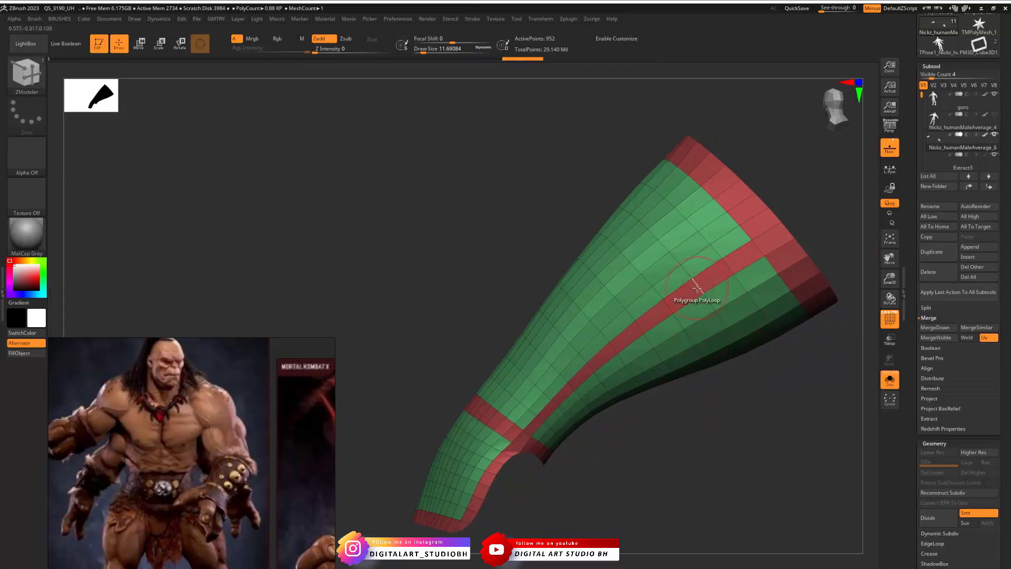
pyautogui.hotkey('ctrl', 'shift')
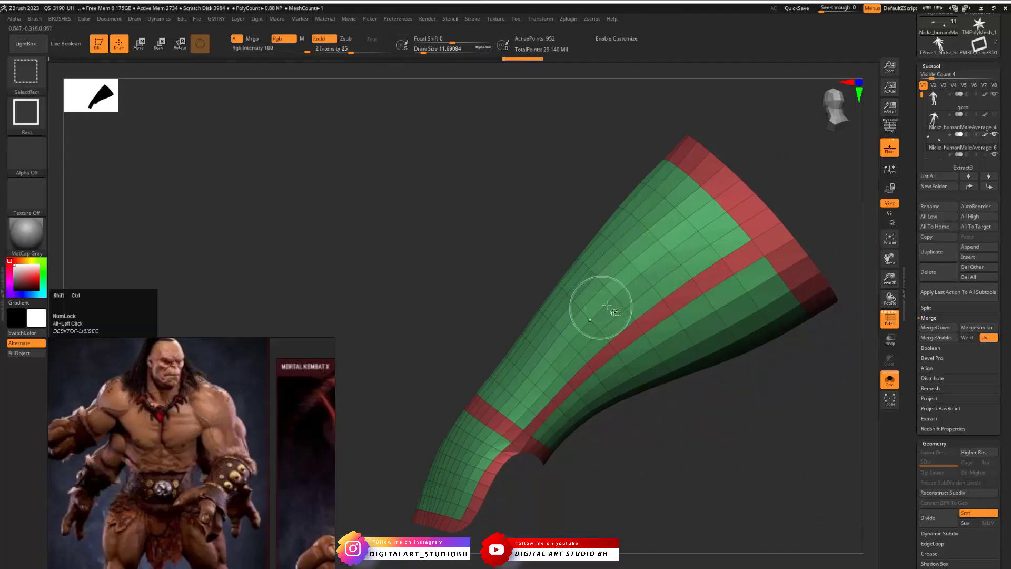
# Isolate the red border polygroup of the forearm piece, hiding the green panels
pyautogui.keyDown('ctrl'); pyautogui.keyDown('shift'); pyautogui.click(588, 305); pyautogui.keyUp('shift'); pyautogui.keyUp('ctrl')
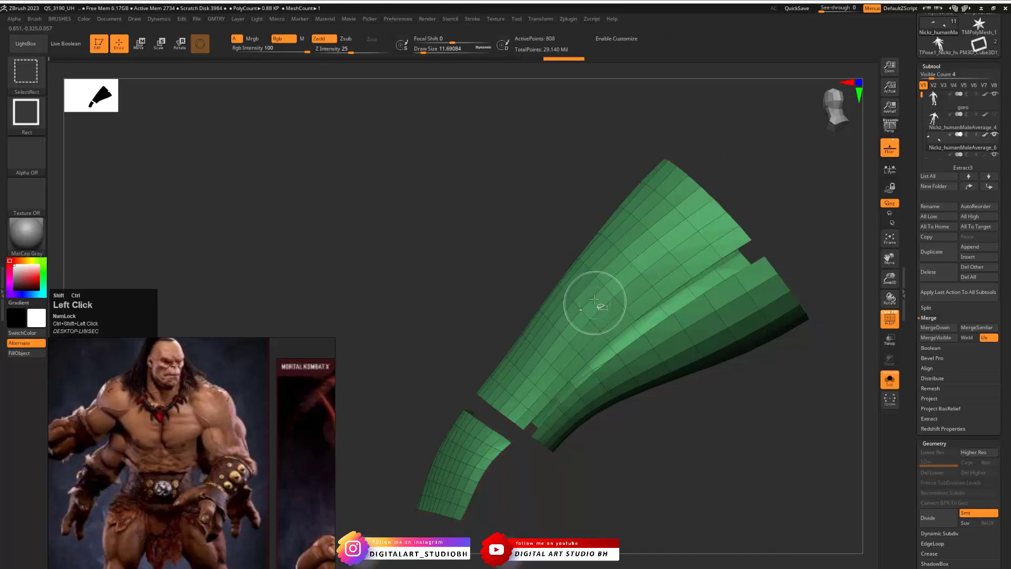
pyautogui.keyDown('ctrl'); pyautogui.keyDown('shift'); pyautogui.click(576, 316); pyautogui.keyUp('shift'); pyautogui.keyUp('ctrl')
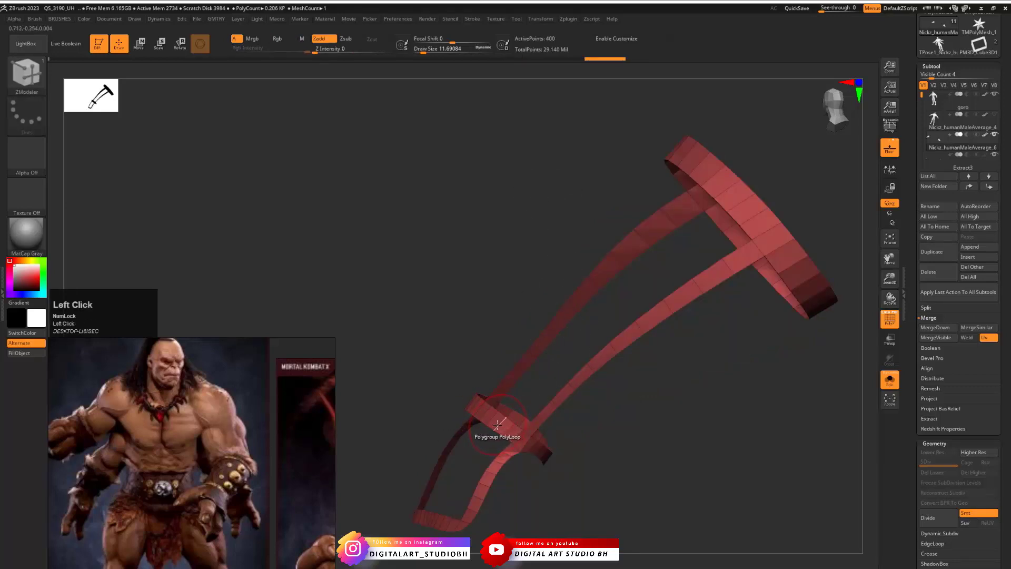
pyautogui.moveTo(593, 436)
pyautogui.mouseDown()
pyautogui.moveTo(639, 377)
pyautogui.moveTo(643, 354)
pyautogui.moveTo(674, 334)
pyautogui.moveTo(681, 271)
pyautogui.moveTo(654, 210)
pyautogui.moveTo(599, 228)
pyautogui.mouseUp()
pyautogui.hotkey('ctrl', 'z')
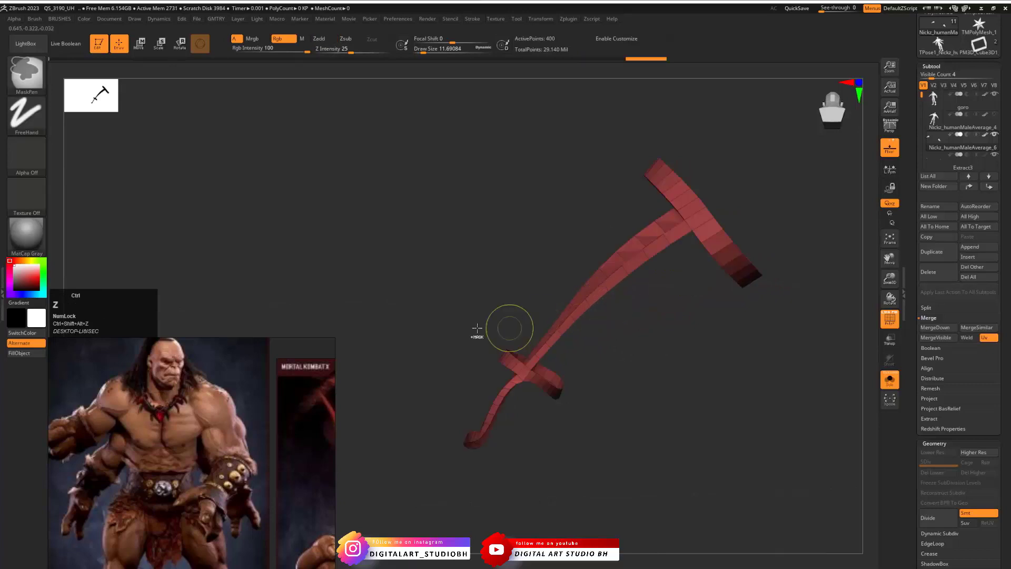
# With a Lasso selection, hide the lengthwise and hand-end border strips, leaving only the elbow and wrist rings visible
pyautogui.keyDown('ctrl'); pyautogui.keyDown('shift'); pyautogui.click(26, 113); pyautogui.keyUp('shift'); pyautogui.keyUp('ctrl')
pyautogui.click(199, 121)
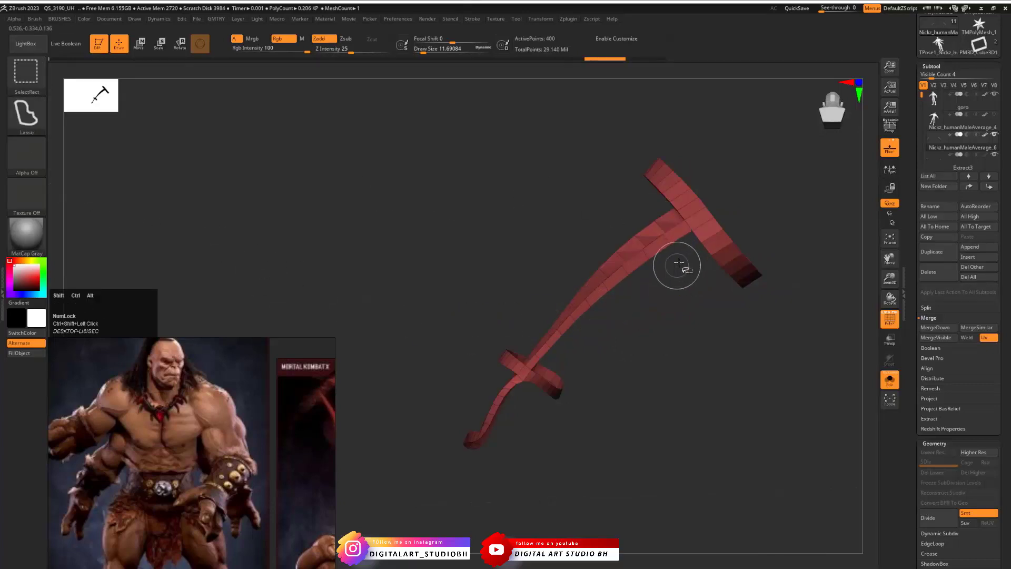
pyautogui.moveTo(683, 255)
pyautogui.keyDown('ctrl'); pyautogui.keyDown('alt'); pyautogui.keyDown('shift'); pyautogui.mouseDown()
pyautogui.moveTo(558, 268)
pyautogui.moveTo(533, 358)
pyautogui.mouseUp(); pyautogui.keyUp('shift'); pyautogui.keyUp('alt'); pyautogui.keyUp('ctrl')
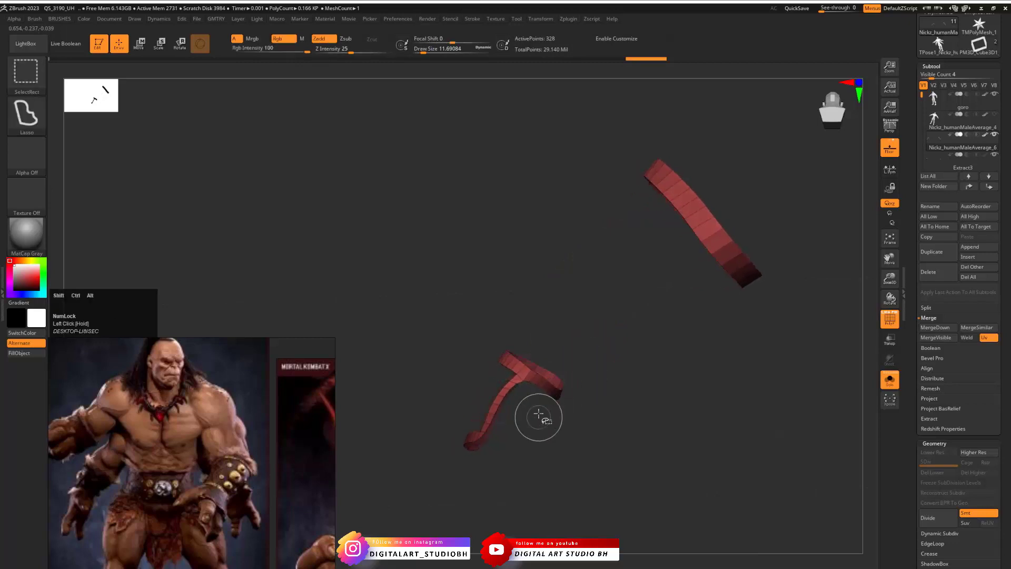
pyautogui.moveTo(534, 407)
pyautogui.keyDown('ctrl'); pyautogui.keyDown('alt'); pyautogui.keyDown('shift'); pyautogui.mouseDown()
pyautogui.moveTo(513, 382)
pyautogui.moveTo(460, 428)
pyautogui.mouseUp(); pyautogui.keyUp('shift'); pyautogui.keyUp('alt'); pyautogui.keyUp('ctrl')
pyautogui.moveTo(584, 443); pyautogui.dragTo(593, 422)
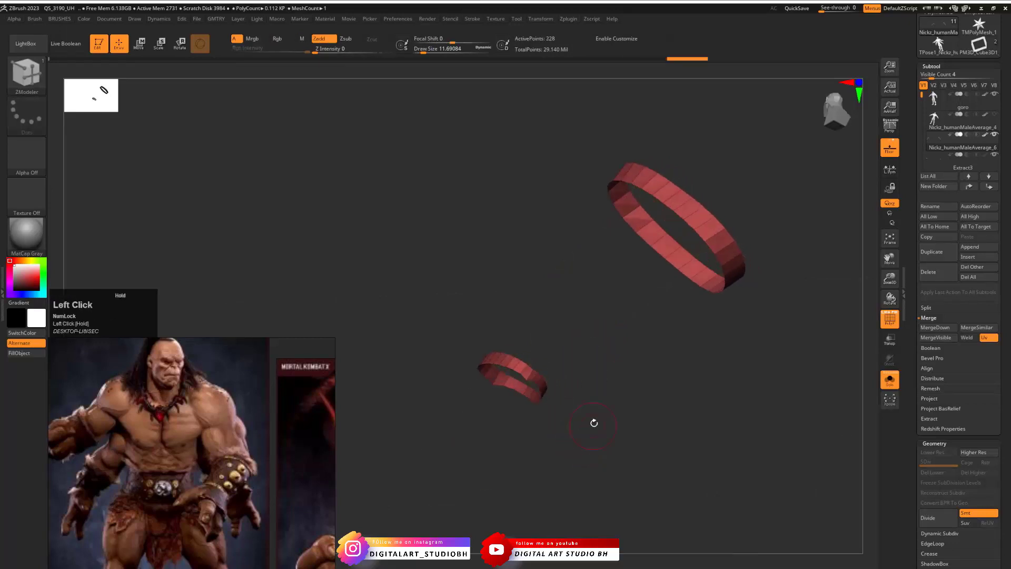
# Group the visible elbow and wrist rings into their own polygroup and show the whole forearm piece again
pyautogui.hotkey('ctrl', 'w')
pyautogui.keyDown('ctrl'); pyautogui.keyDown('shift'); pyautogui.click(598, 311); pyautogui.keyUp('shift'); pyautogui.keyUp('ctrl')
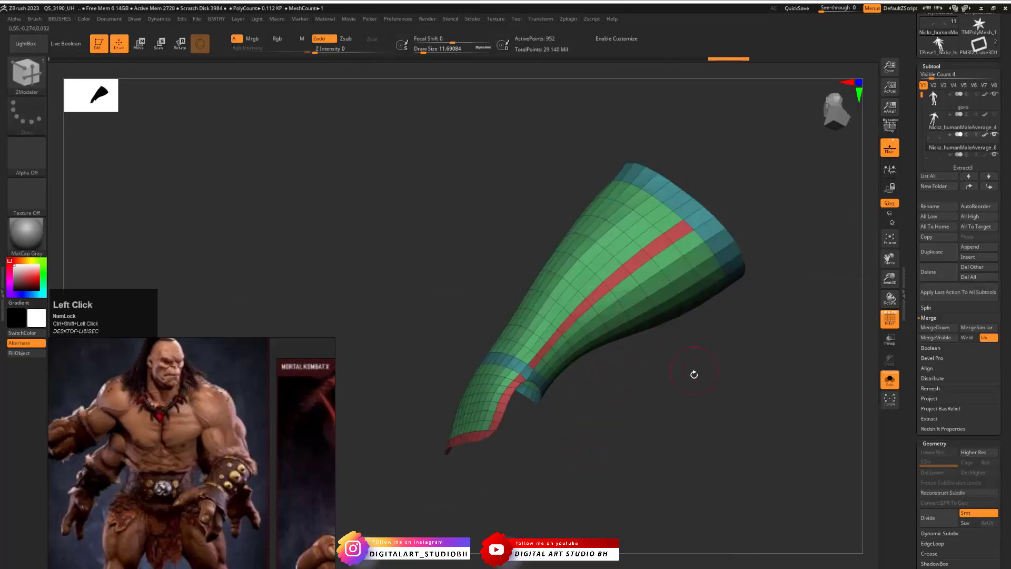
pyautogui.moveTo(693, 372); pyautogui.dragTo(649, 327)
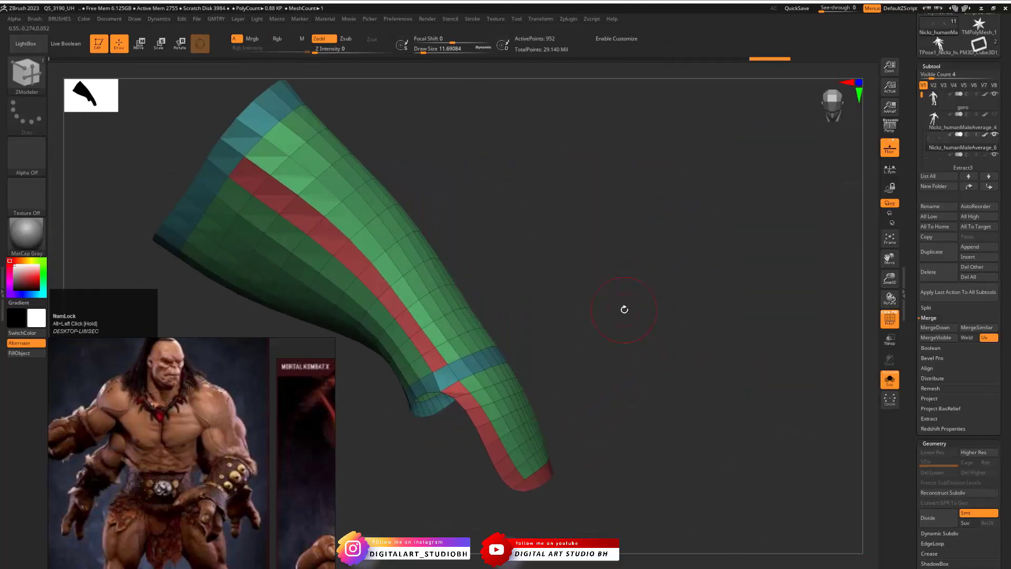
# Examine the finished studded armguard subtool's raised borders for reference, and return to the forearm subtool being modelled
pyautogui.moveTo(942, 120)
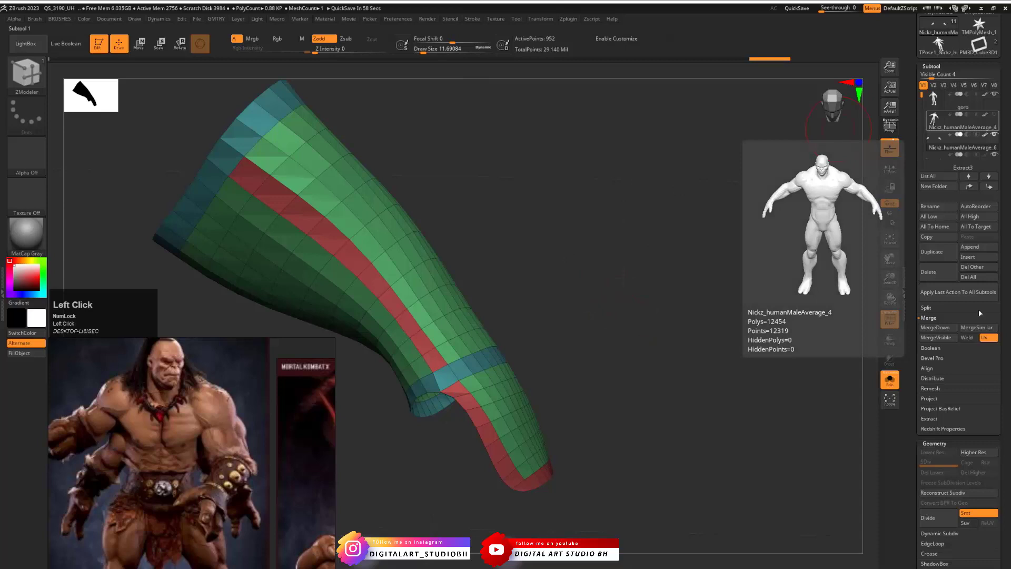
pyautogui.moveTo(505, 285); pyautogui.dragTo(625, 288)
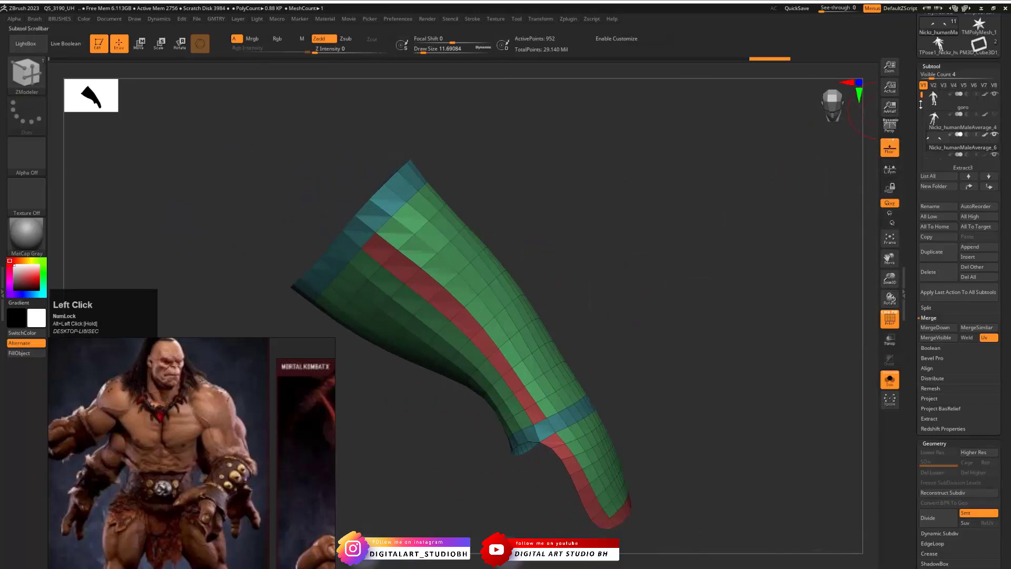
pyautogui.moveTo(921, 104); pyautogui.dragTo(923, 98)
pyautogui.click(939, 160)
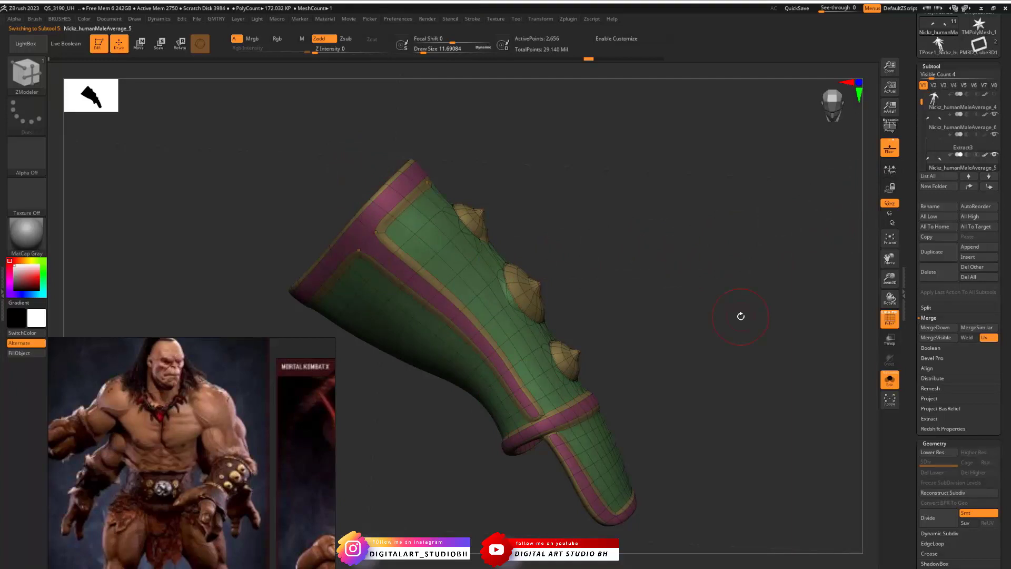
pyautogui.click(813, 304)
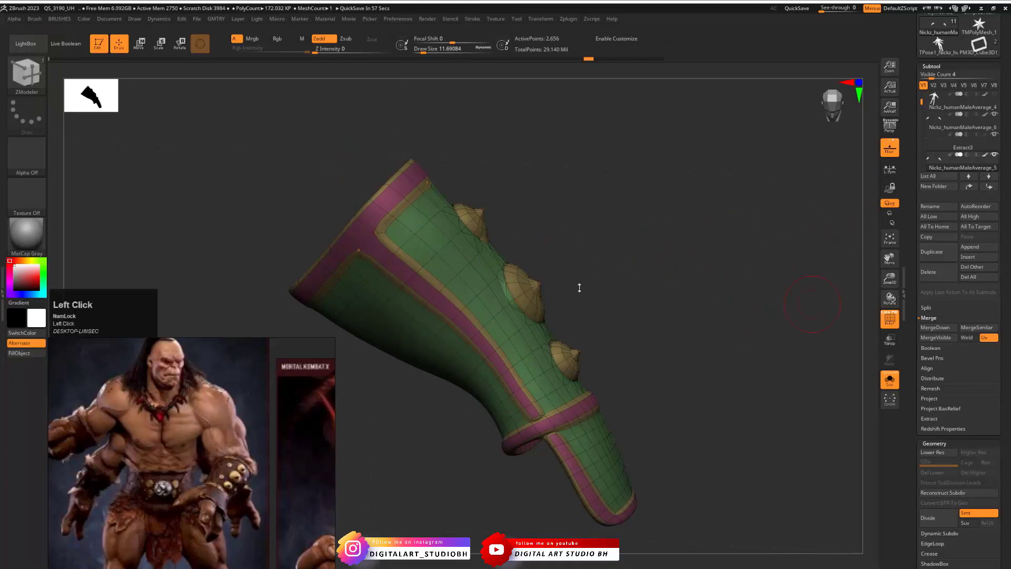
pyautogui.moveTo(579, 286); pyautogui.dragTo(589, 277)
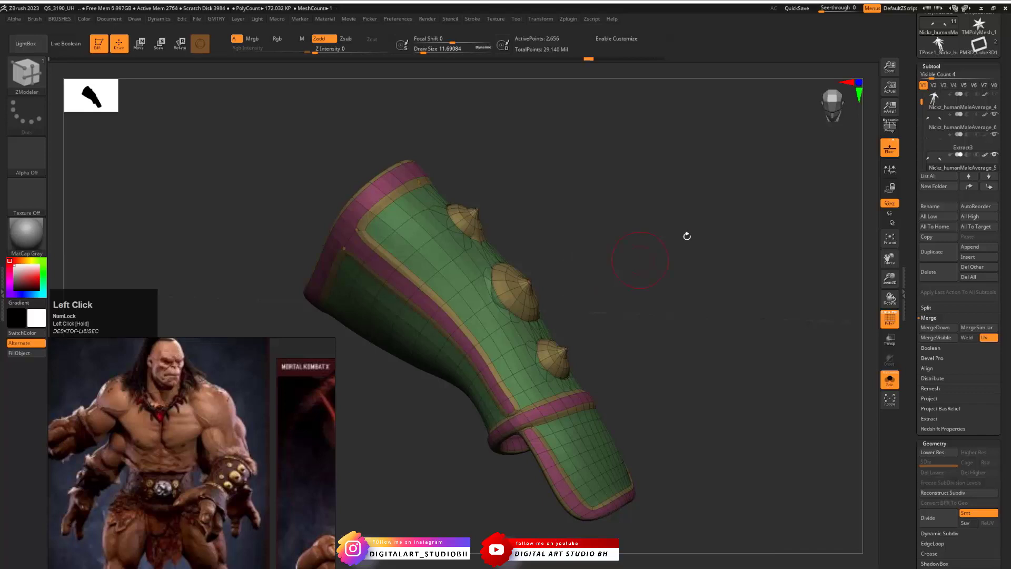
pyautogui.click(933, 143)
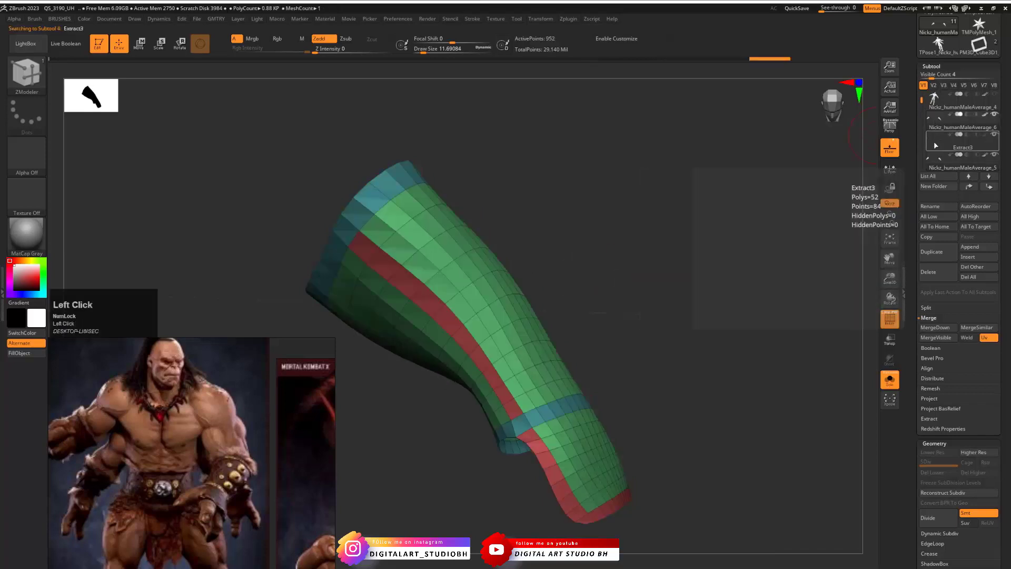
# Try the ZModeler Extrude action with the Polygroup All target on the forearm piece, and undo it
pyautogui.moveTo(587, 261)
pyautogui.mouseDown()
pyautogui.moveTo(609, 274)
pyautogui.moveTo(656, 266)
pyautogui.moveTo(590, 269)
pyautogui.mouseUp()
pyautogui.press('space')
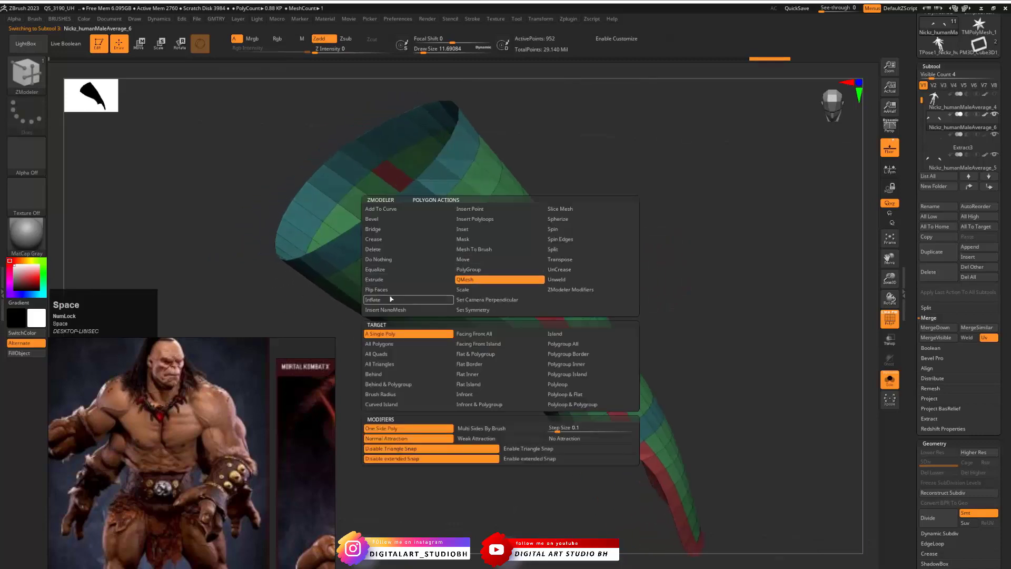
pyautogui.click(396, 279)
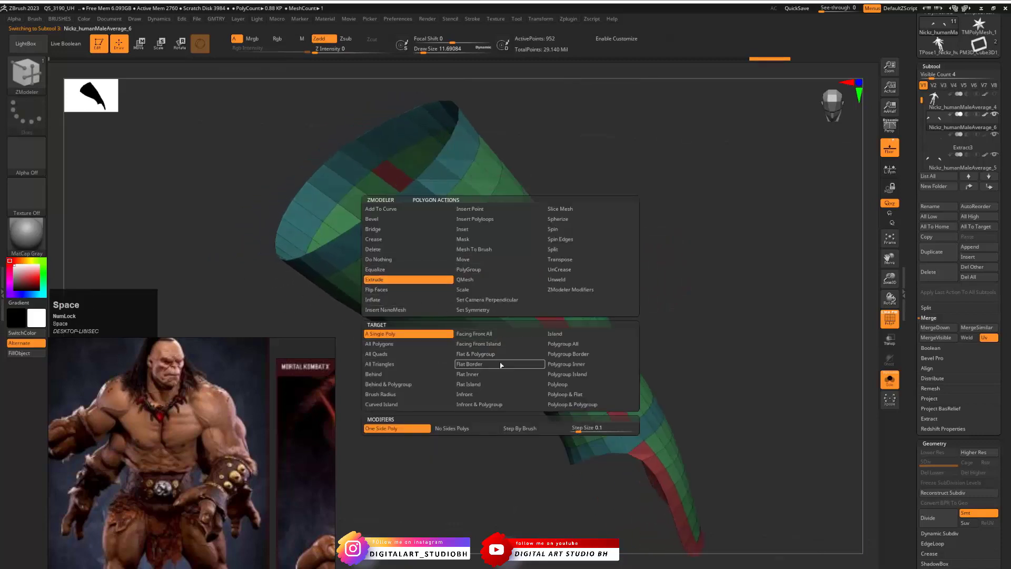
pyautogui.click(578, 344)
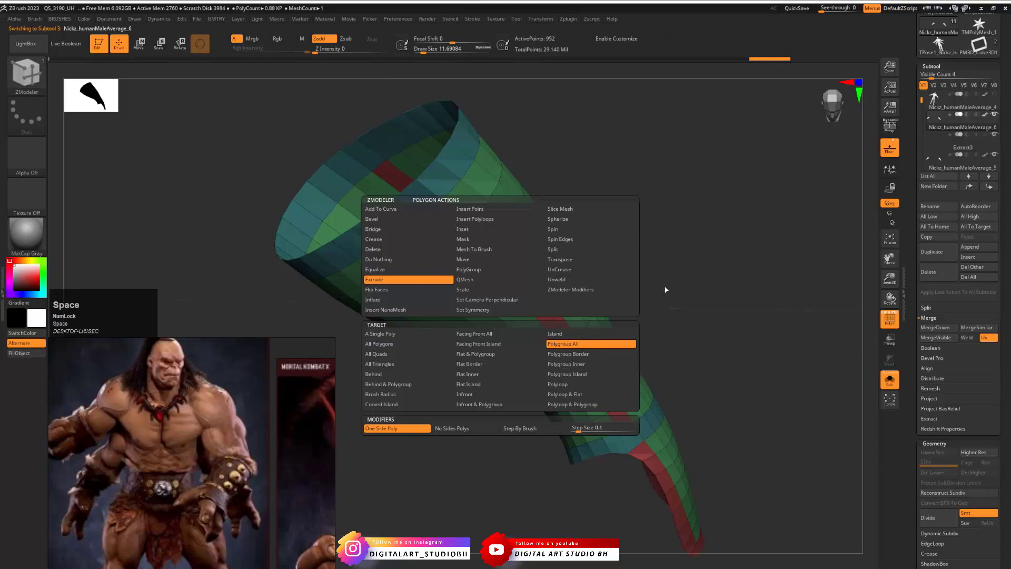
pyautogui.moveTo(637, 299); pyautogui.dragTo(595, 399)
pyautogui.hotkey('ctrl', 'z')
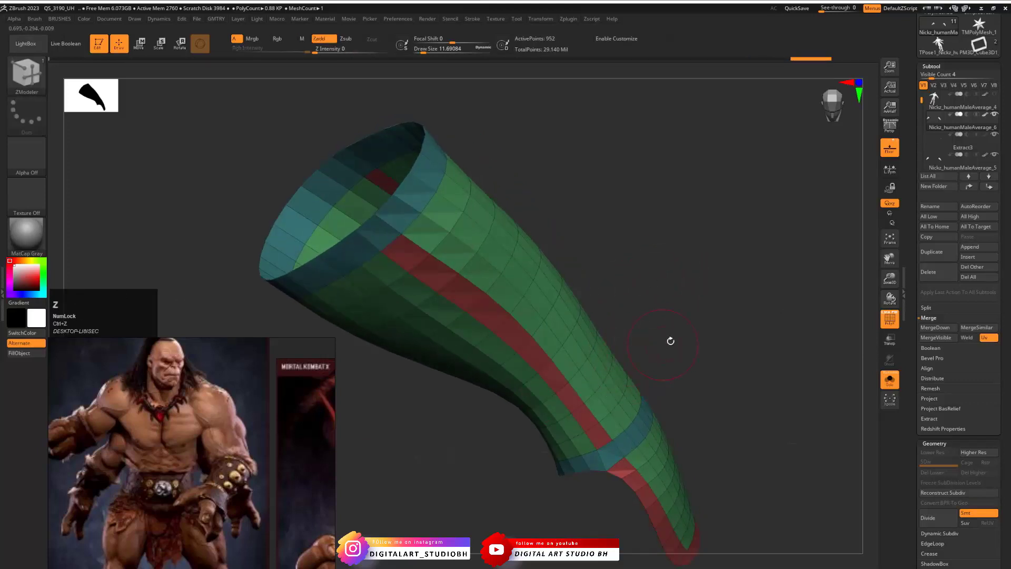
# Set the ZModeler Extrude target to All Polygons and extrude the whole forearm shell to give it thickness
pyautogui.moveTo(670, 340); pyautogui.dragTo(657, 269)
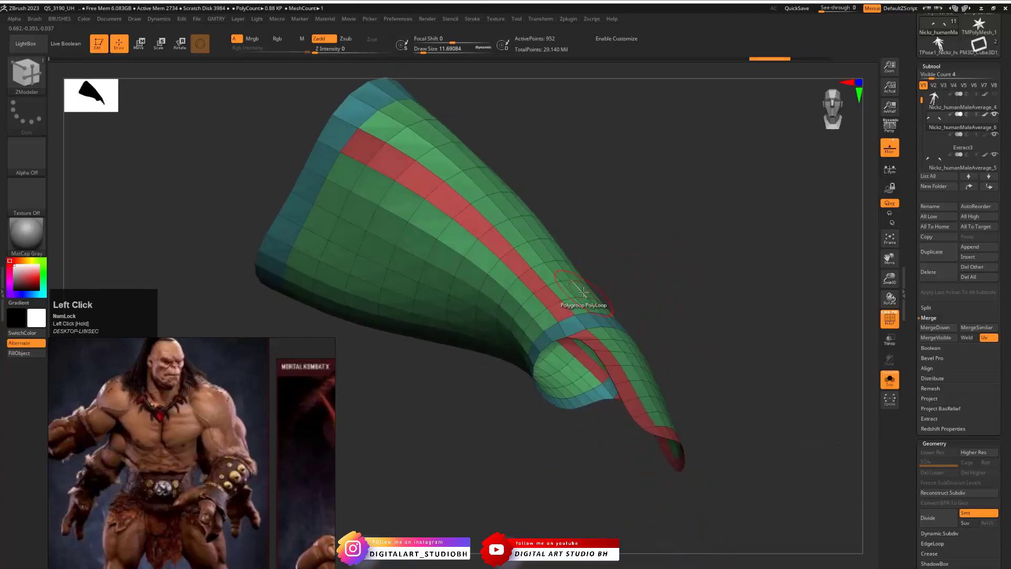
pyautogui.hotkey('ctrl', 'v')
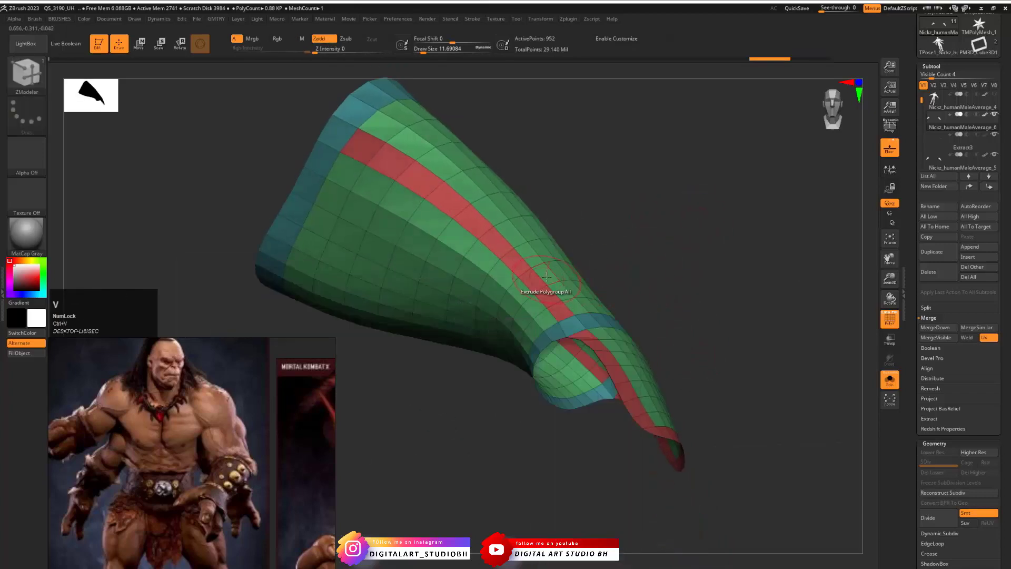
pyautogui.press('space')
pyautogui.click(434, 344)
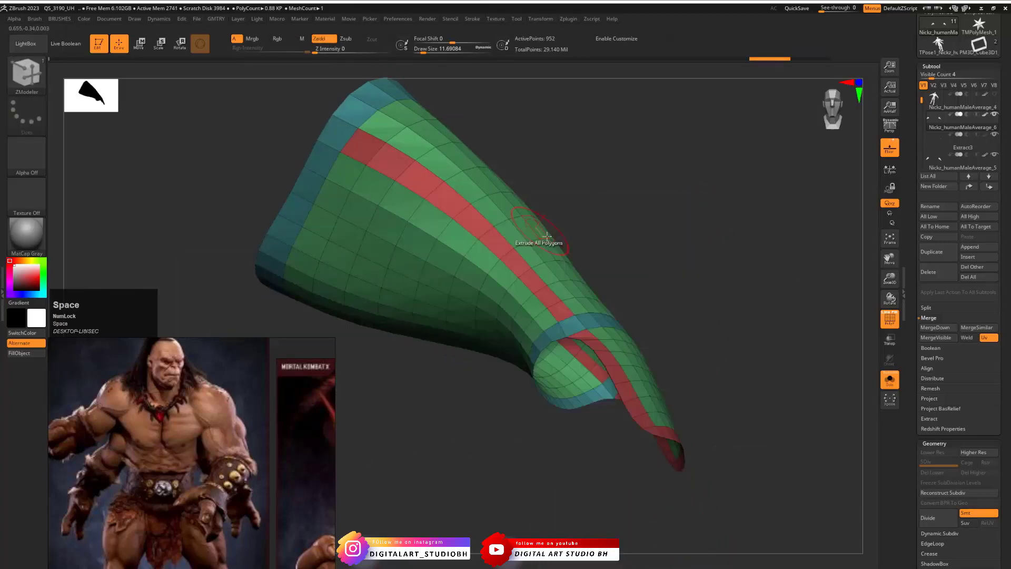
pyautogui.moveTo(532, 254); pyautogui.dragTo(530, 265)
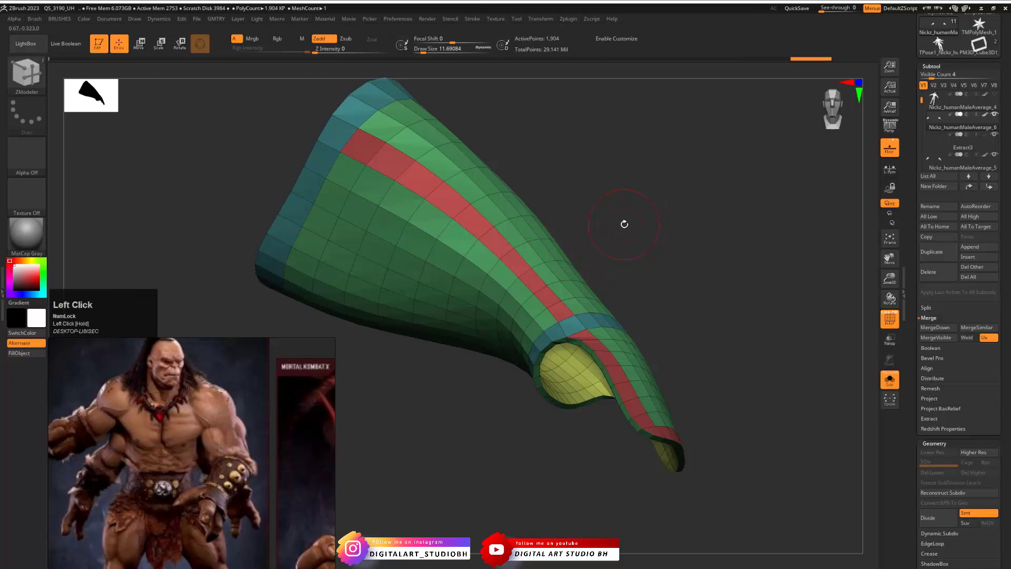
pyautogui.moveTo(576, 244); pyautogui.dragTo(602, 262)
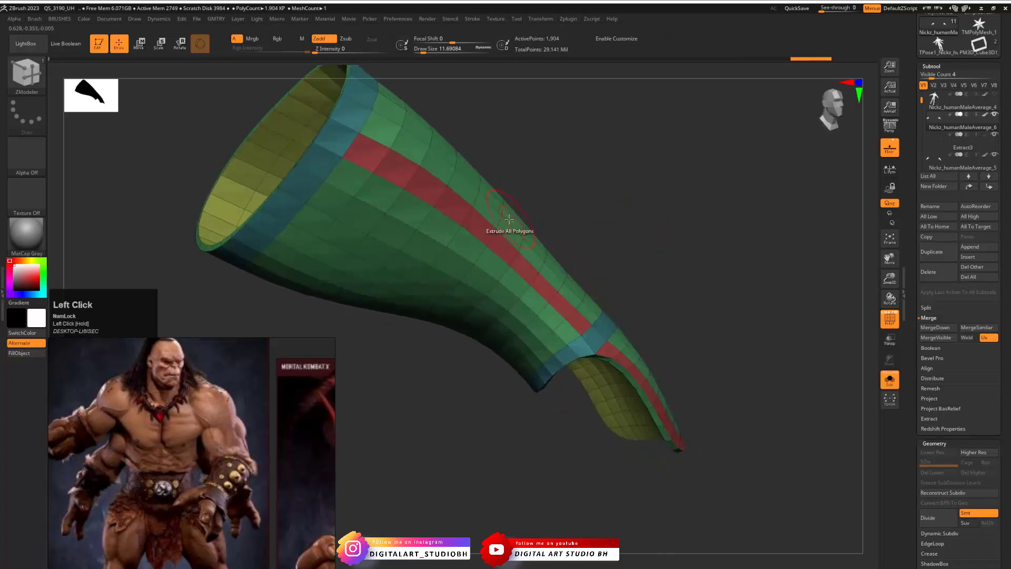
# Set the Extrude target to Polygroup All, try extruding the green panels, and undo that extrusion
pyautogui.press('space')
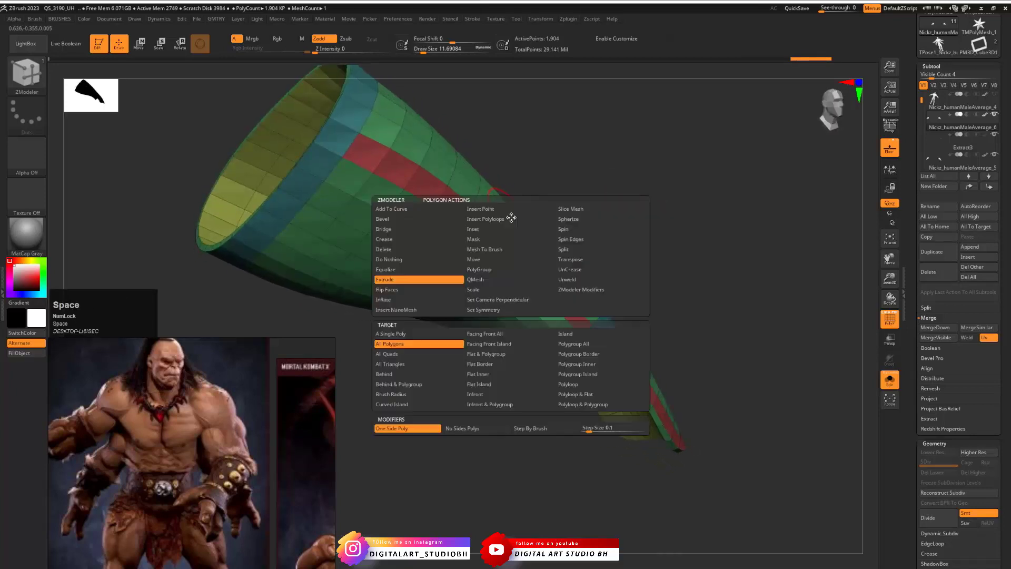
pyautogui.click(584, 344)
pyautogui.moveTo(652, 205); pyautogui.dragTo(528, 215)
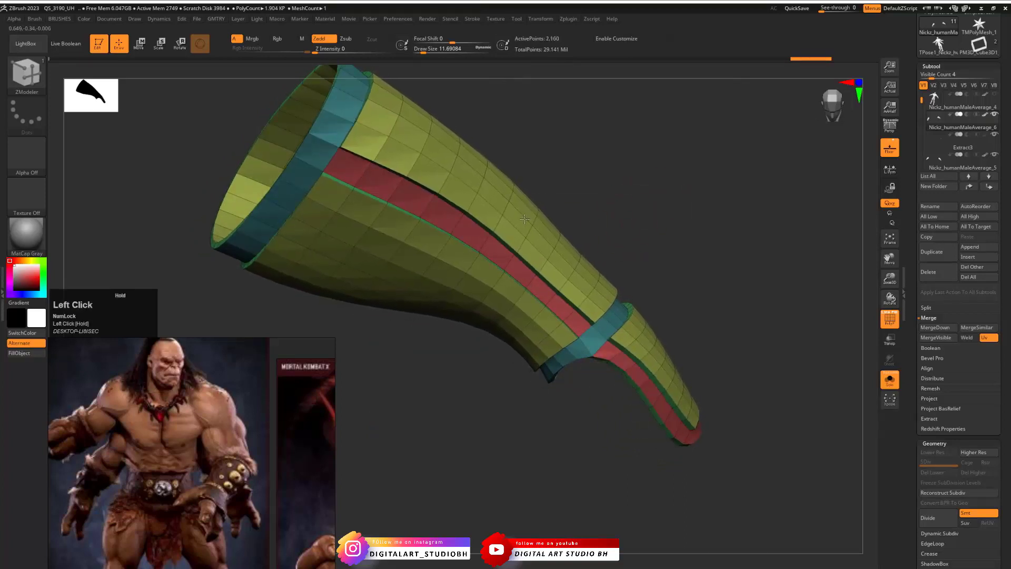
pyautogui.hotkey('ctrl', 'z')
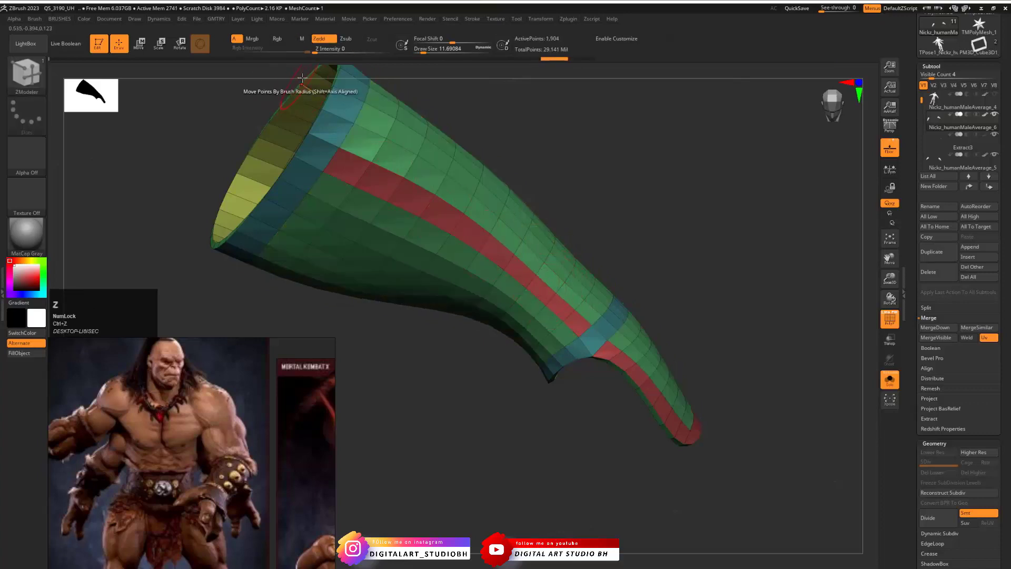
# Extrude the elbow and wrist rings outward, and likewise the red lengthwise and hand-end border strips
pyautogui.moveTo(343, 102); pyautogui.dragTo(365, 87)
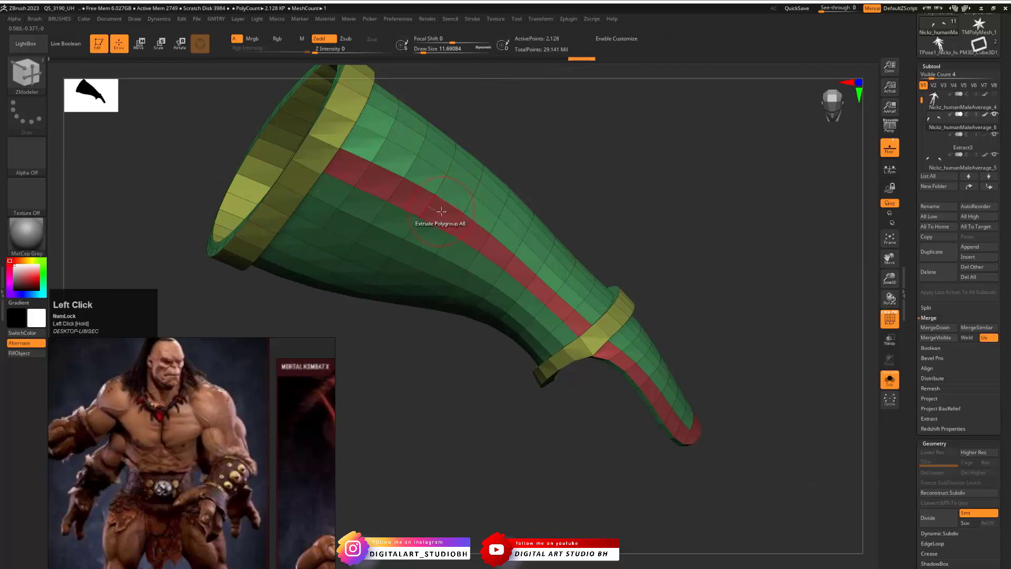
pyautogui.moveTo(443, 215); pyautogui.dragTo(479, 202)
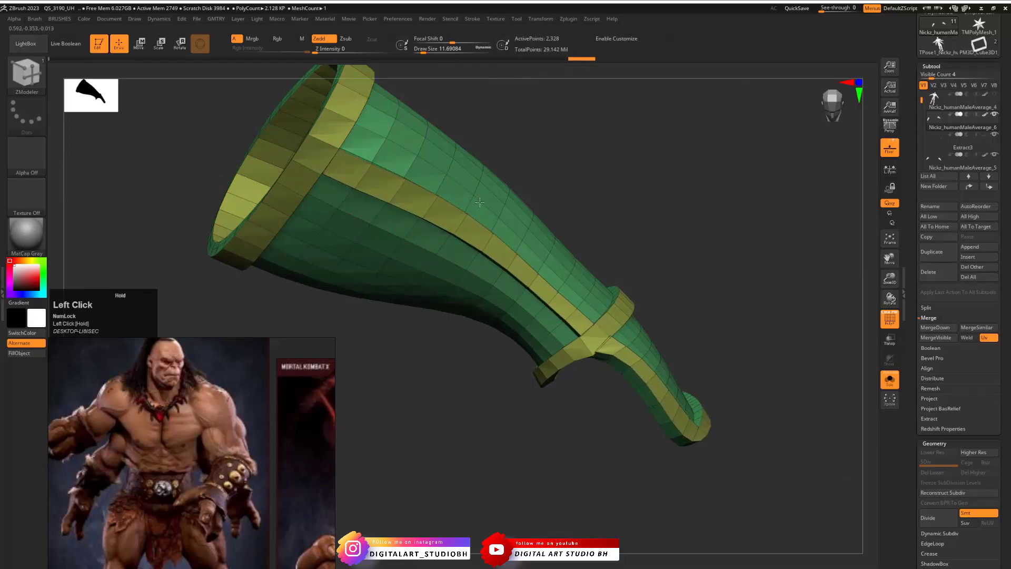
pyautogui.moveTo(532, 173); pyautogui.dragTo(598, 73)
pyautogui.moveTo(660, 194)
pyautogui.mouseDown()
pyautogui.moveTo(653, 251)
pyautogui.moveTo(664, 291)
pyautogui.moveTo(672, 283)
pyautogui.moveTo(804, 372)
pyautogui.moveTo(627, 183)
pyautogui.moveTo(664, 207)
pyautogui.moveTo(706, 214)
pyautogui.moveTo(633, 182)
pyautogui.moveTo(612, 194)
pyautogui.moveTo(623, 200)
pyautogui.mouseUp()
# Turn on the dynamic subdivision preview and hide the polyframe to show the armguard smoothed
pyautogui.hotkey('shift', 'd')
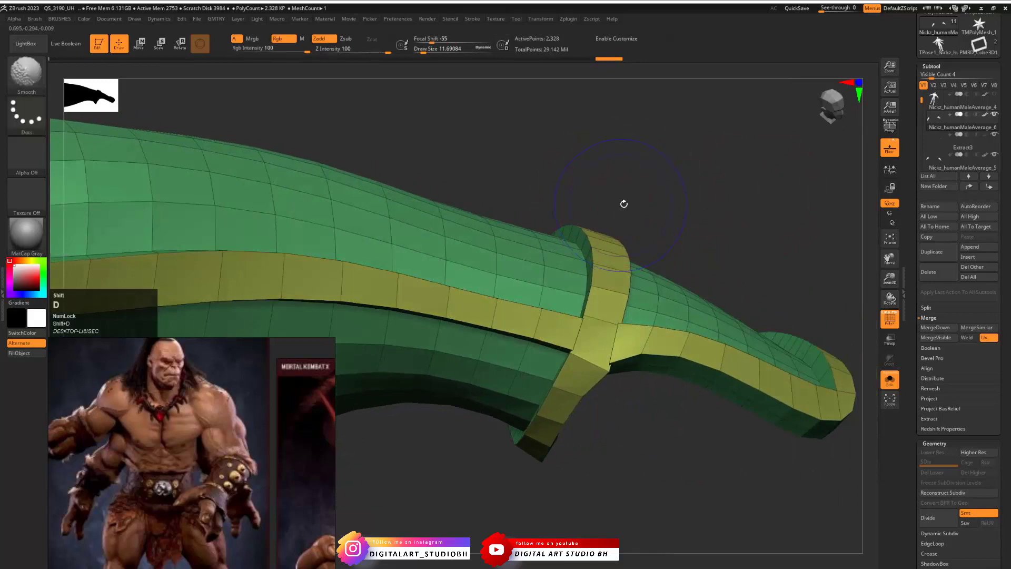
pyautogui.press('d')
pyautogui.keyDown('shift'); pyautogui.moveTo(694, 234); pyautogui.dragTo(657, 191); pyautogui.keyUp('shift')
pyautogui.hotkey('shift', 'f')
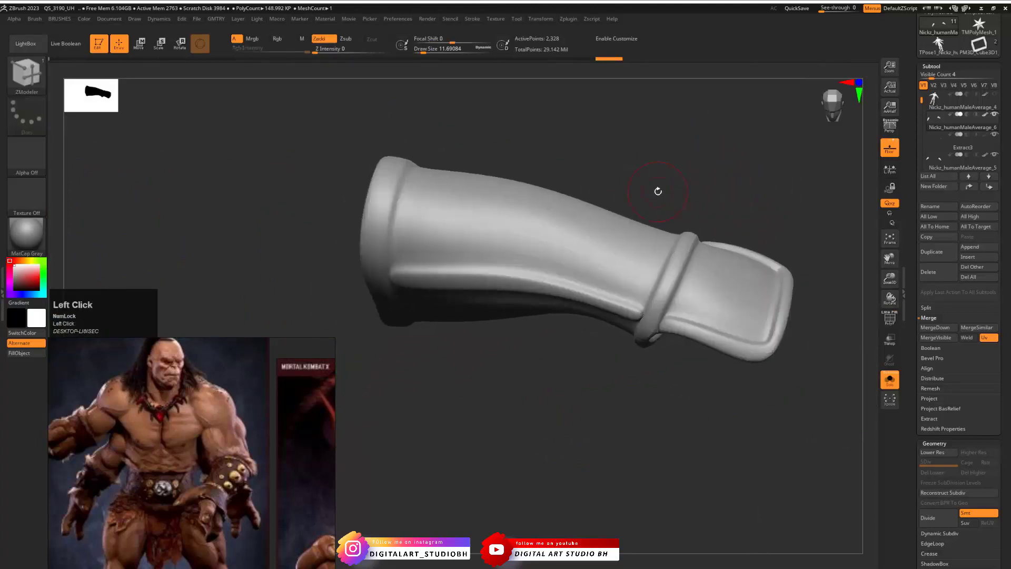
# Try creasing all edges of the armguard, and remove all the creases again
pyautogui.moveTo(909, 491); pyautogui.dragTo(909, 362)
pyautogui.keyDown('shift'); pyautogui.click(930, 423); pyautogui.keyUp('shift')
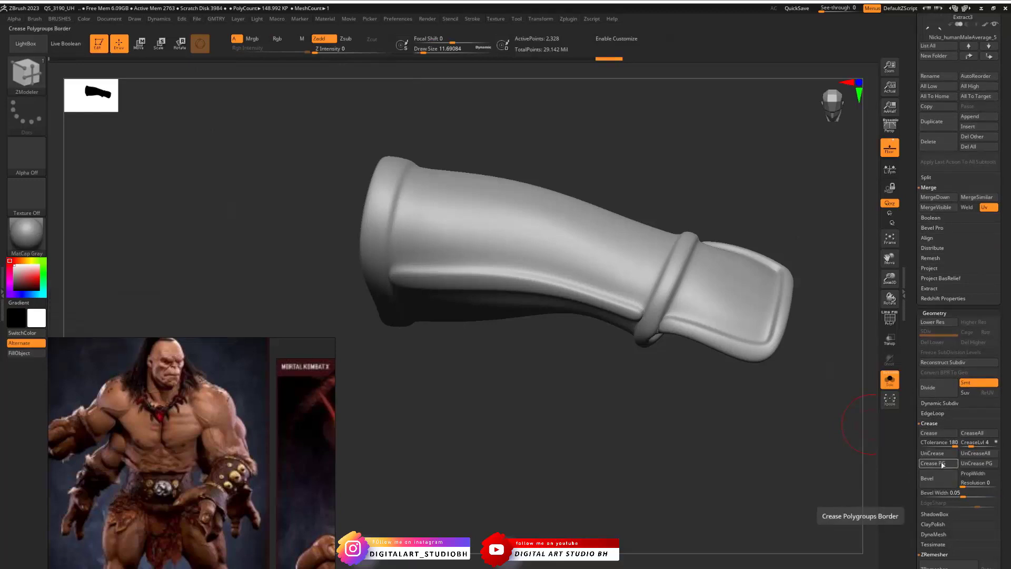
pyautogui.click(977, 435)
pyautogui.moveTo(708, 204)
pyautogui.mouseDown()
pyautogui.moveTo(703, 218)
pyautogui.moveTo(668, 184)
pyautogui.mouseUp()
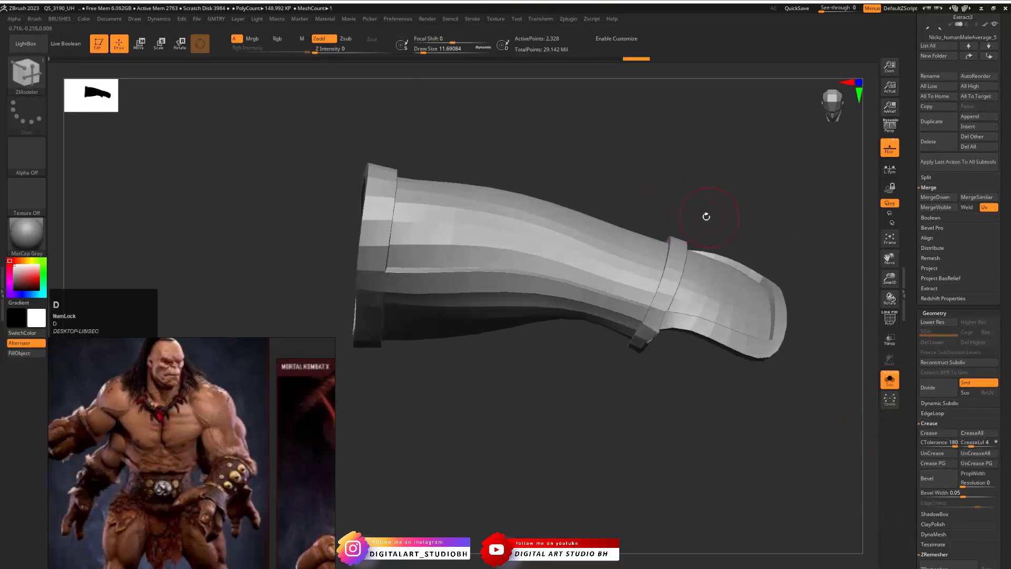
pyautogui.click(967, 454)
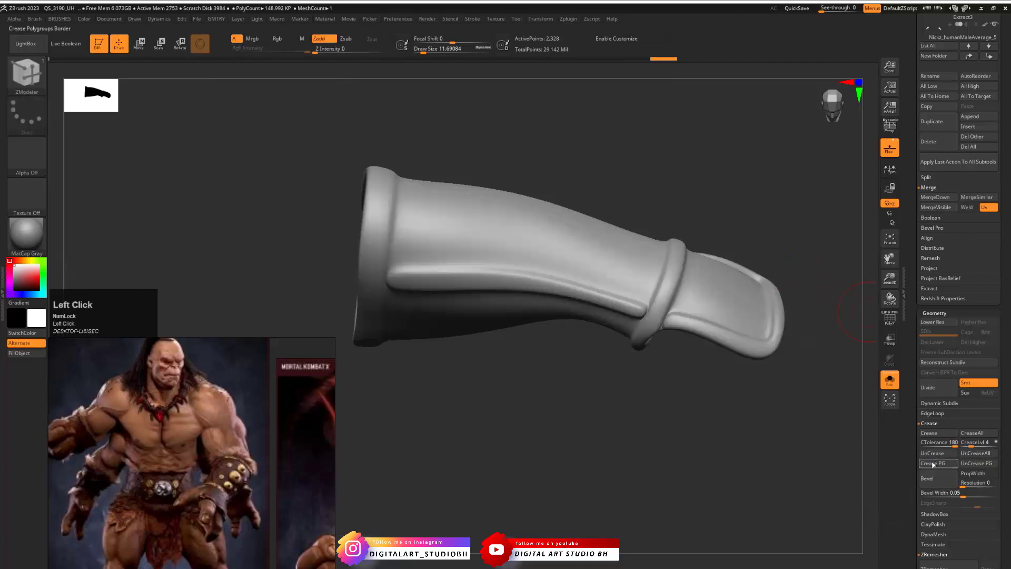
# Set the crease tolerance to 45 and crease the armguard's edges
pyautogui.click(933, 437)
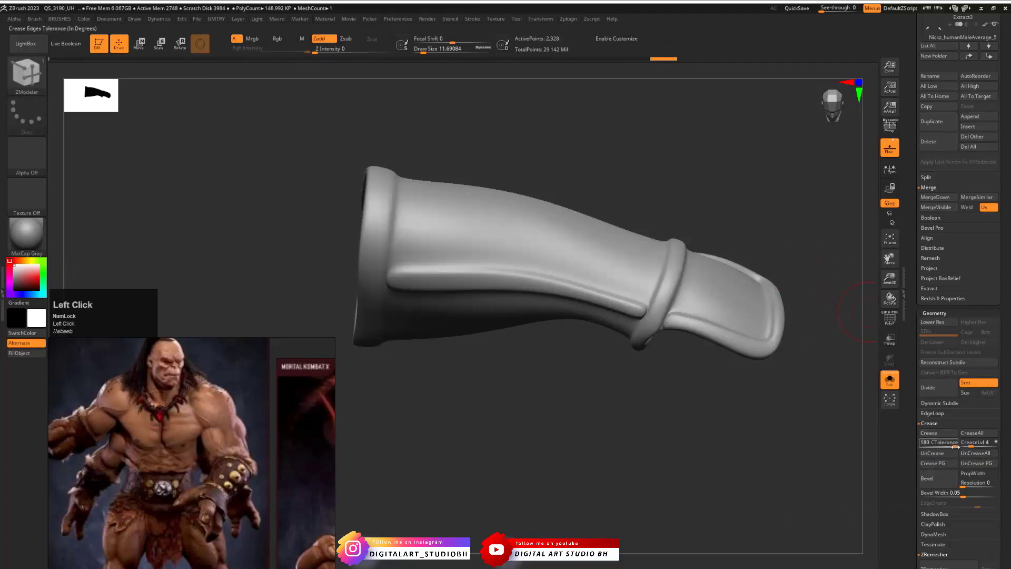
pyautogui.click(933, 442)
pyautogui.write('45')
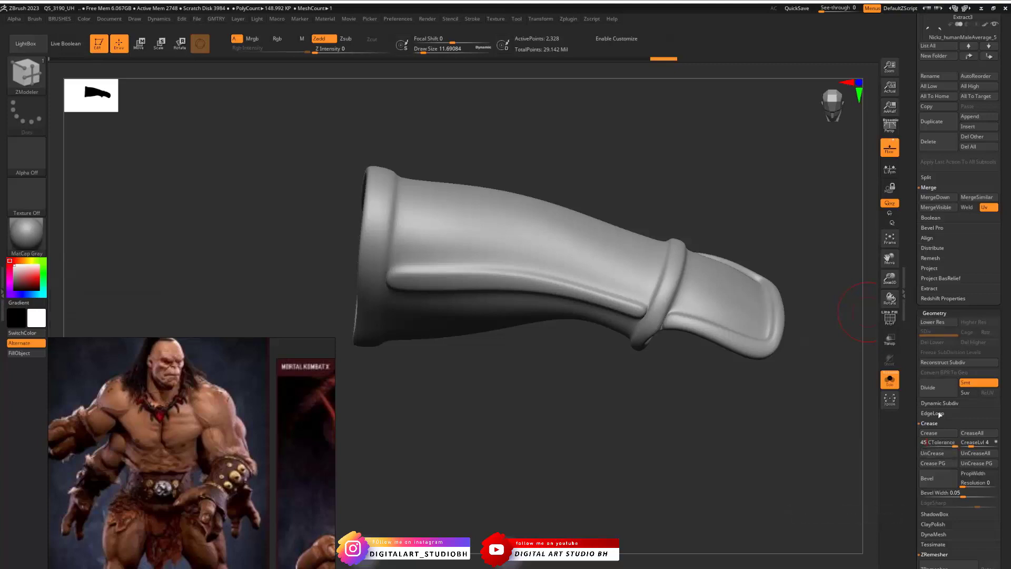
pyautogui.moveTo(627, 399); pyautogui.dragTo(627, 388)
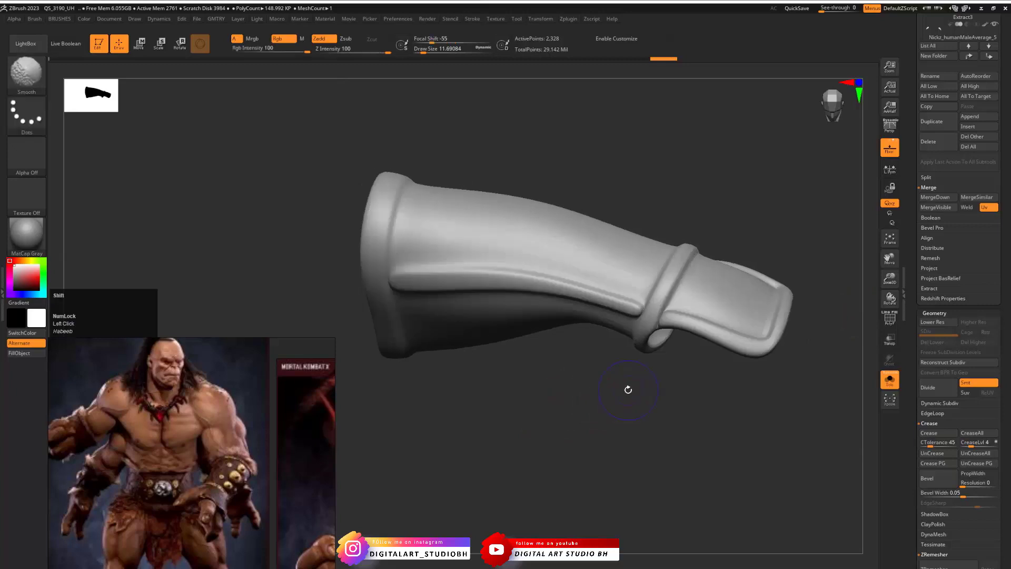
pyautogui.click(936, 433)
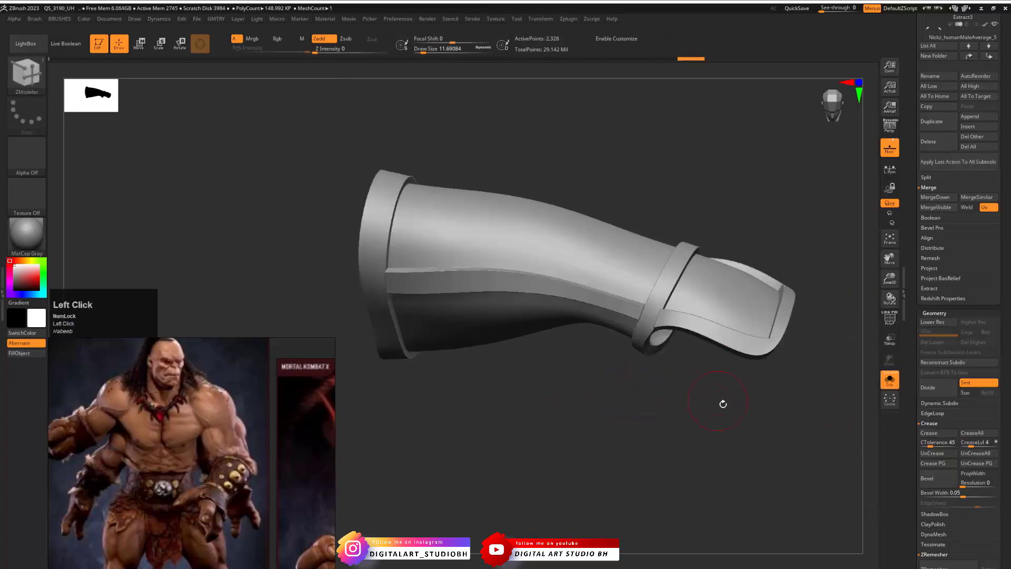
pyautogui.moveTo(722, 404); pyautogui.dragTo(677, 289)
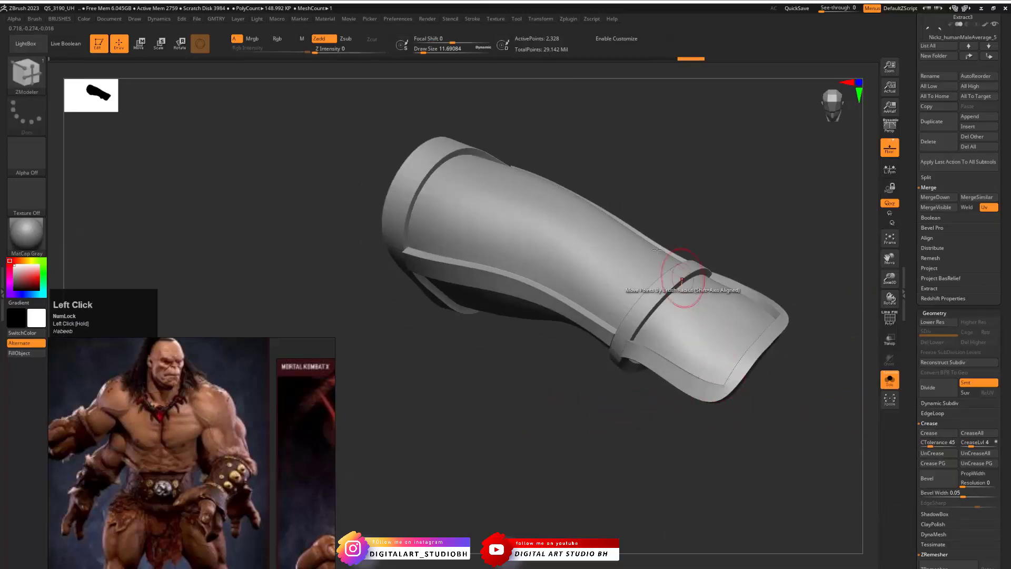
pyautogui.moveTo(582, 156); pyautogui.dragTo(623, 277)
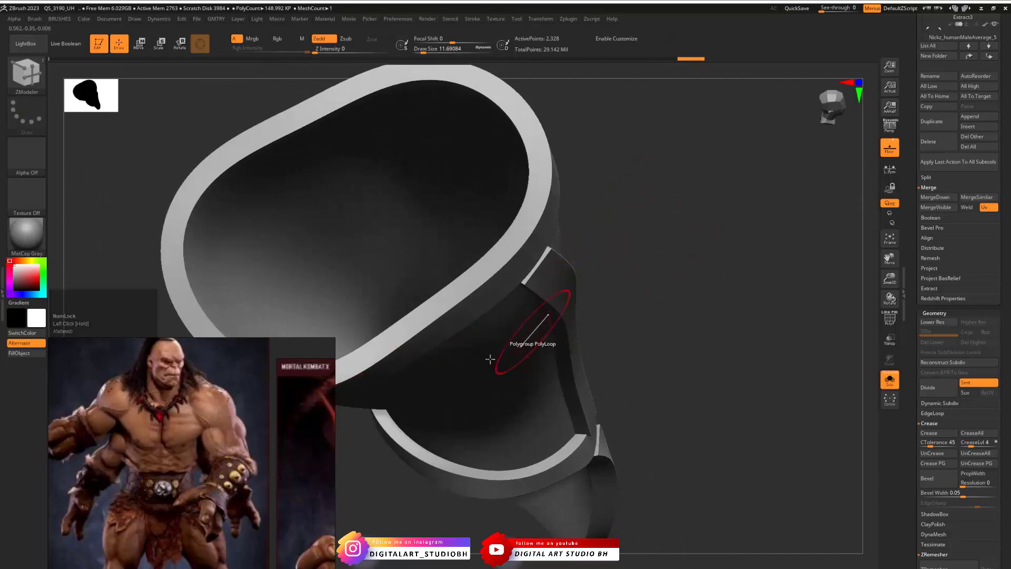
# Switch to the browser's Goro statue photo, examine the forearm guard there, and zoom the reference board in on the studded armguard
pyautogui.click(174, 561)
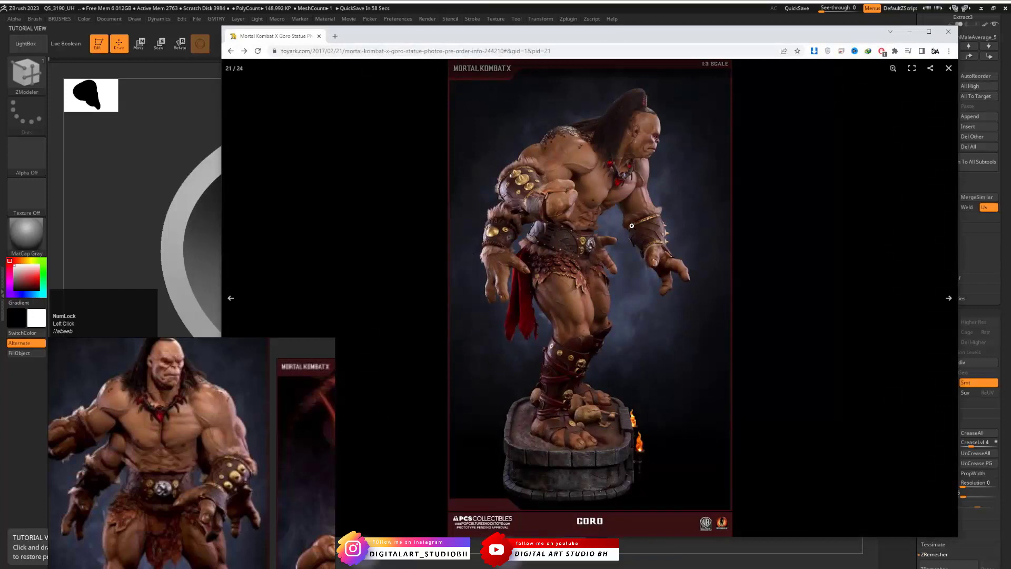
pyautogui.click(492, 194)
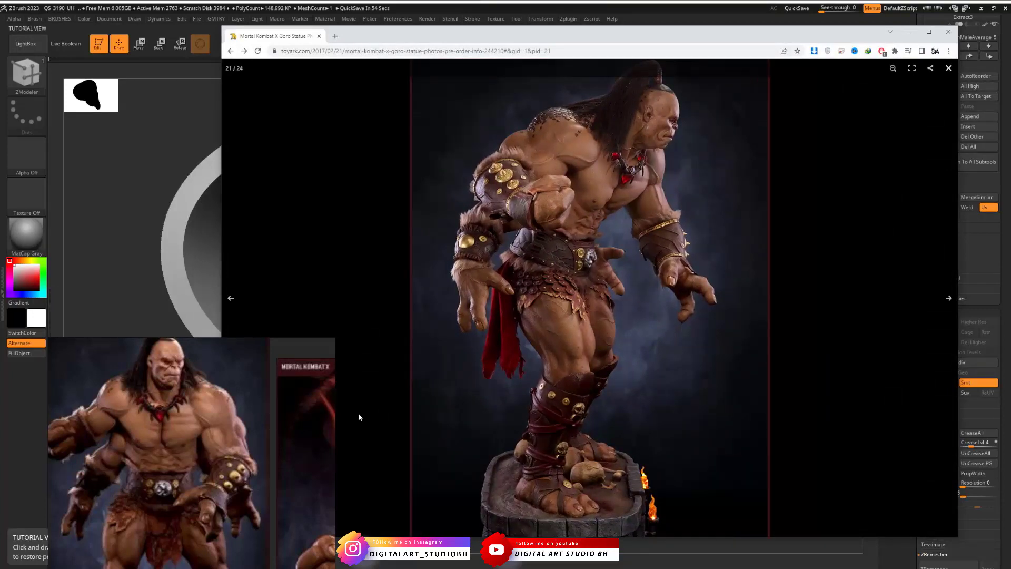
pyautogui.scroll(-10, 211, 447)
pyautogui.moveTo(270, 409); pyautogui.dragTo(193, 536, button='middle')
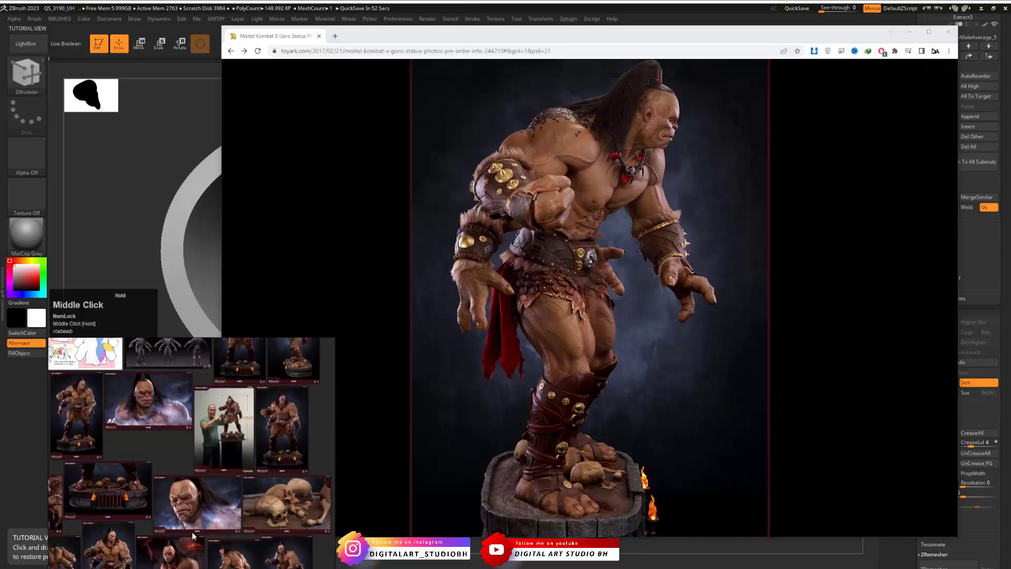
pyautogui.scroll(10, 206, 390)
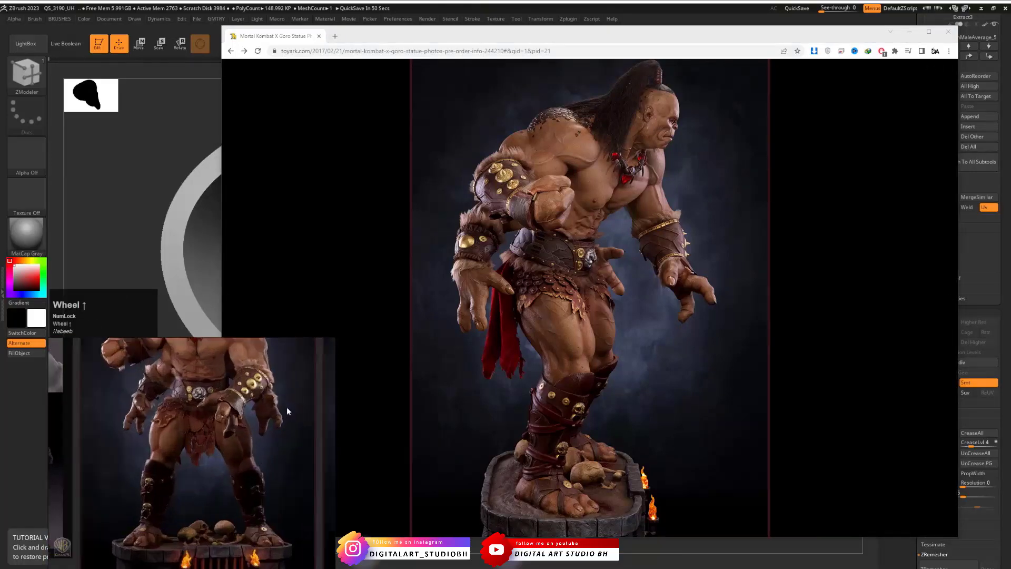
pyautogui.scroll(5, 183, 378)
pyautogui.scroll(-1, 188, 435)
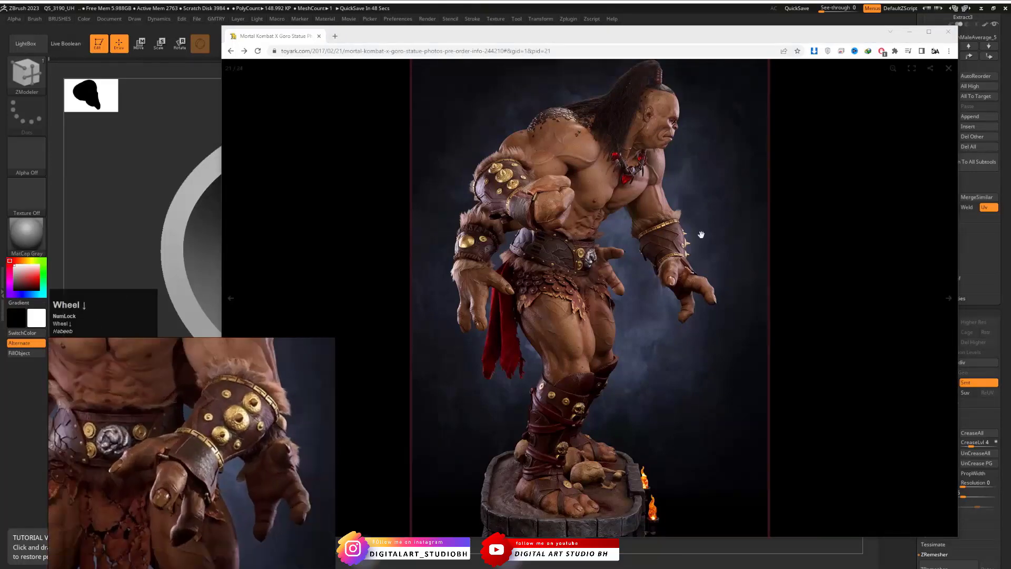
pyautogui.click(910, 32)
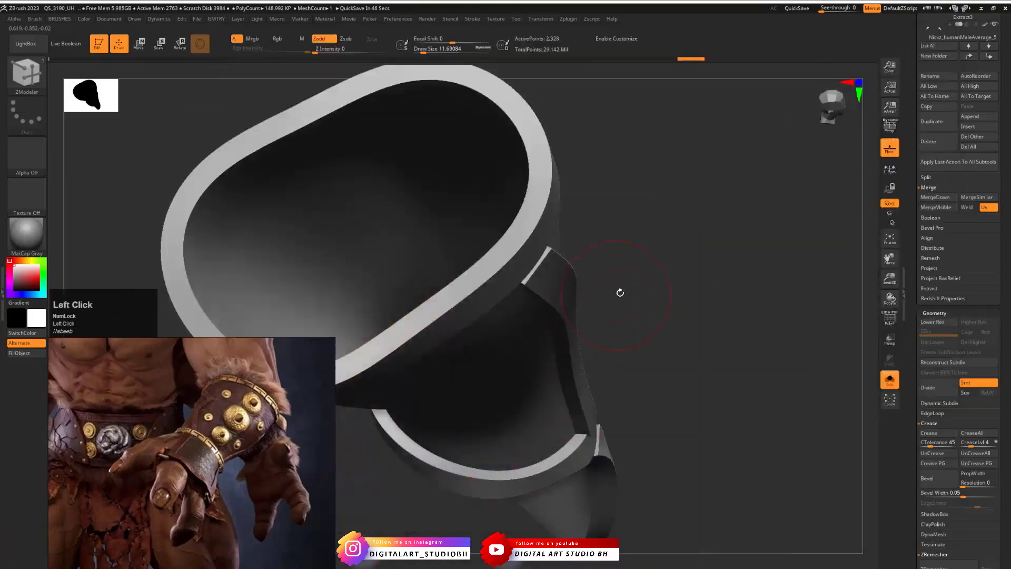
# Show the polyframe, try extruding the armguard's lengthwise border strips with the Polygroup All target, and undo it
pyautogui.moveTo(620, 292); pyautogui.dragTo(600, 286)
pyautogui.hotkey('shift', 'f')
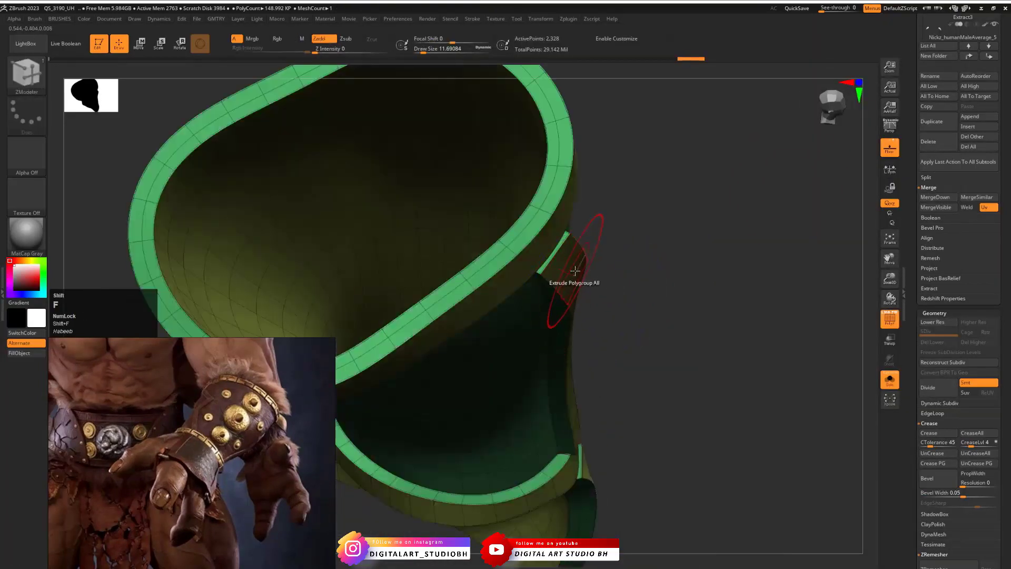
pyautogui.moveTo(619, 280); pyautogui.dragTo(596, 277)
pyautogui.hotkey('ctrl', 'z')
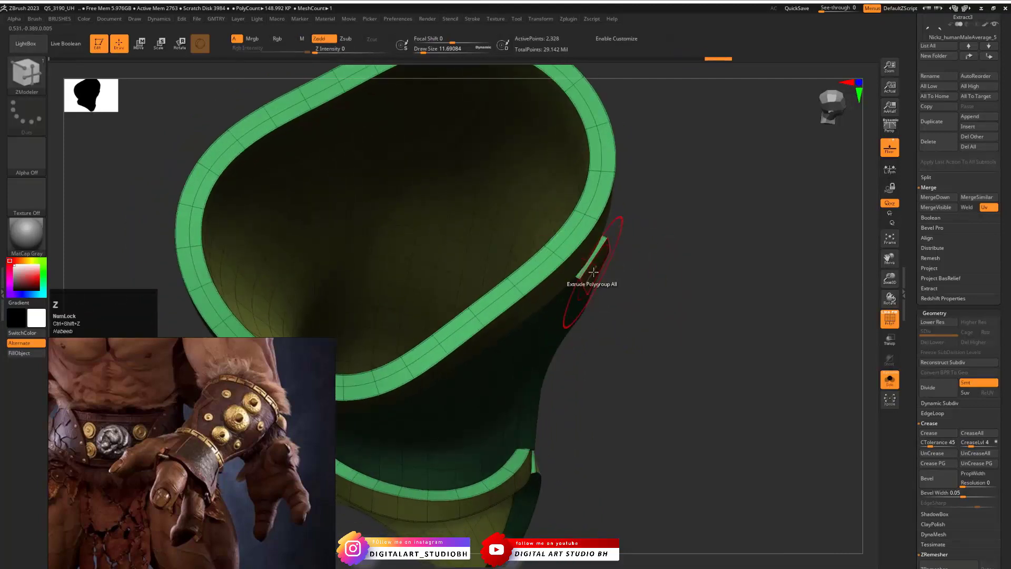
# Push the green panel polygroup outward with Extrude Polygroup All, level with the border rings and without adding geometry
pyautogui.press('space')
pyautogui.click(661, 364)
pyautogui.moveTo(700, 303); pyautogui.dragTo(575, 263)
pyautogui.moveTo(729, 201); pyautogui.dragTo(578, 207)
pyautogui.moveTo(778, 240)
pyautogui.mouseDown()
pyautogui.moveTo(763, 261)
pyautogui.moveTo(688, 226)
pyautogui.moveTo(643, 232)
pyautogui.moveTo(625, 260)
pyautogui.moveTo(498, 270)
pyautogui.moveTo(544, 257)
pyautogui.mouseUp()
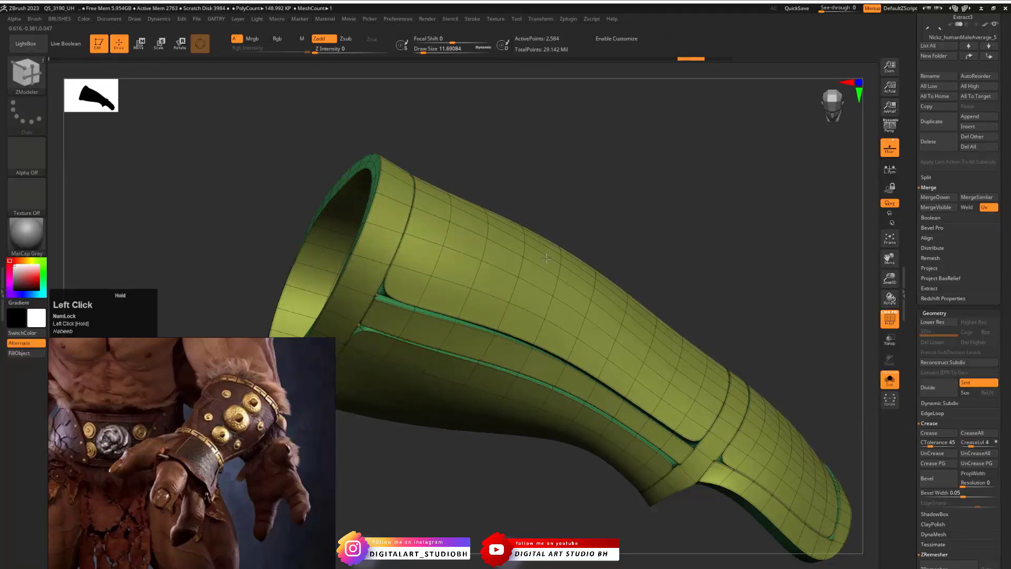
pyautogui.moveTo(547, 259); pyautogui.dragTo(548, 258)
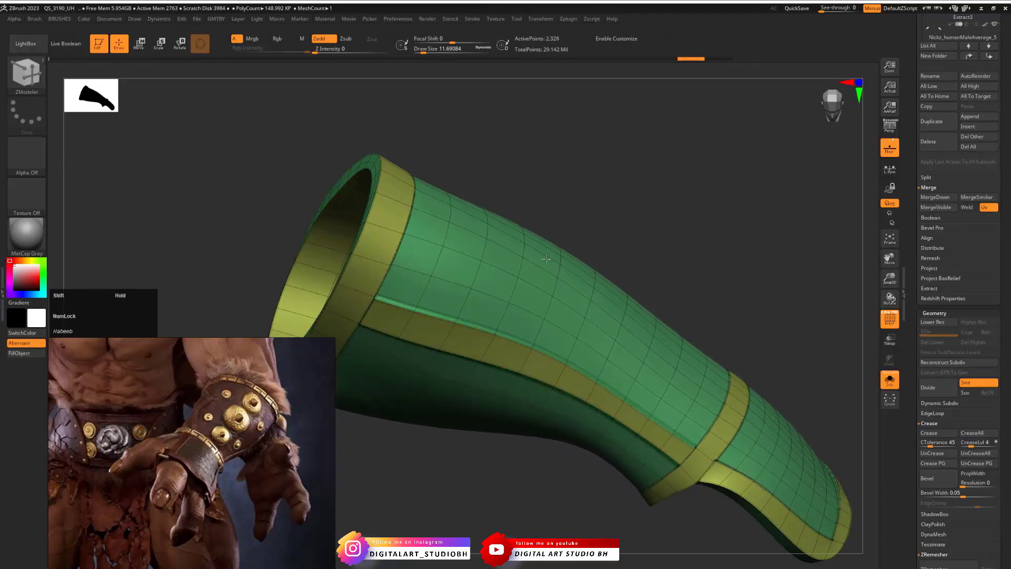
# Hide the polyframe and extrude the elbow and wrist rings and the border strips slightly outward as raised trims
pyautogui.moveTo(693, 235)
pyautogui.mouseDown()
pyautogui.moveTo(732, 243)
pyautogui.moveTo(679, 238)
pyautogui.mouseUp()
pyautogui.hotkey('shift', 'f')
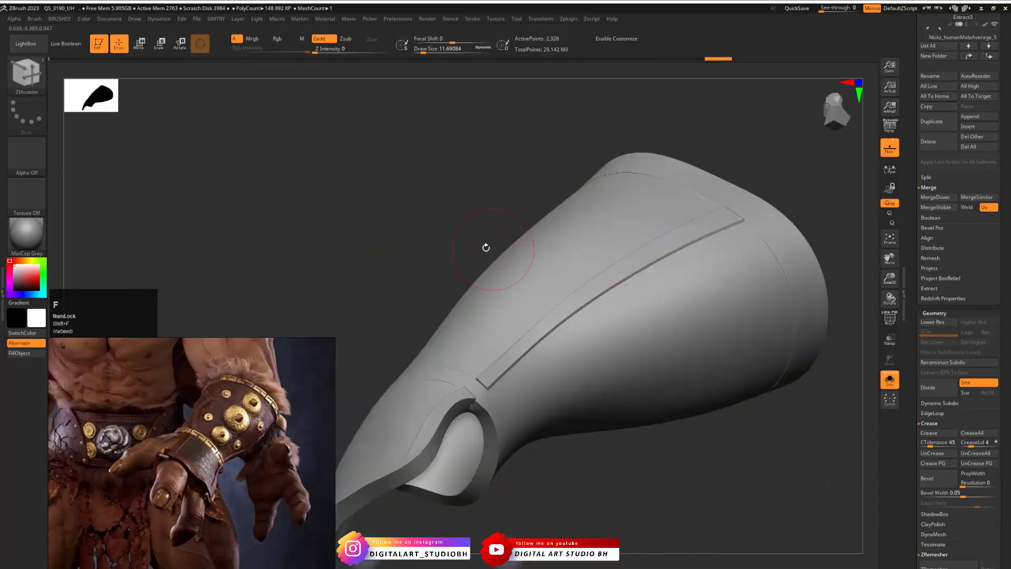
pyautogui.moveTo(486, 248); pyautogui.dragTo(532, 234)
pyautogui.keyDown('alt'); pyautogui.moveTo(706, 223); pyautogui.dragTo(677, 272); pyautogui.keyUp('alt')
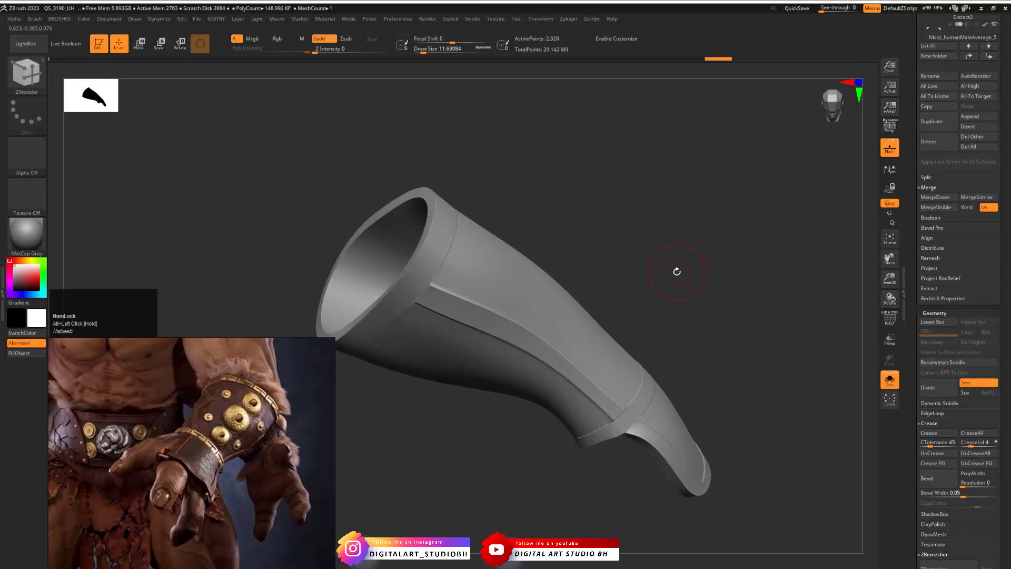
pyautogui.moveTo(579, 203)
pyautogui.mouseDown()
pyautogui.moveTo(582, 190)
pyautogui.moveTo(650, 180)
pyautogui.moveTo(578, 198)
pyautogui.mouseUp()
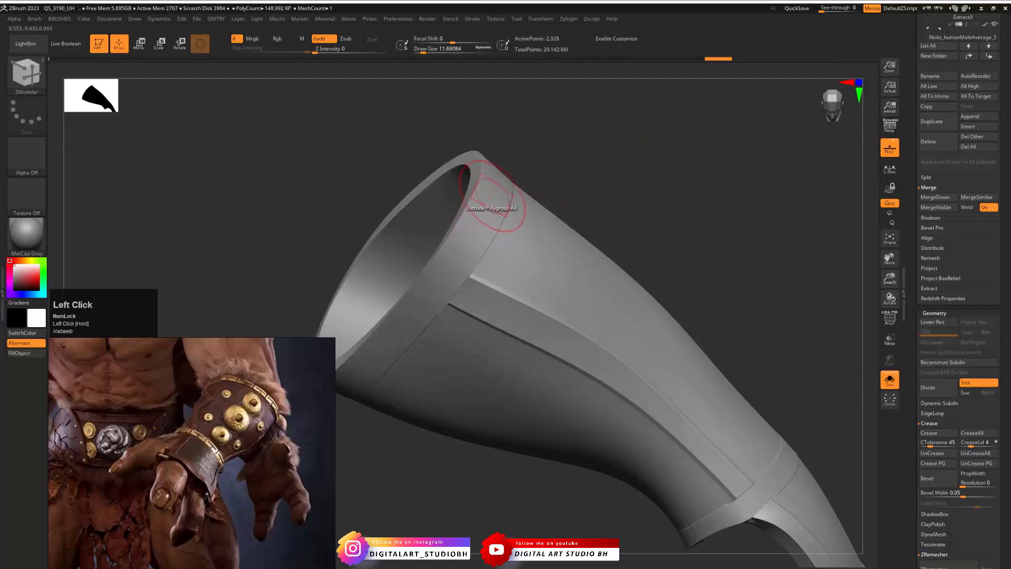
pyautogui.moveTo(492, 195); pyautogui.dragTo(504, 198)
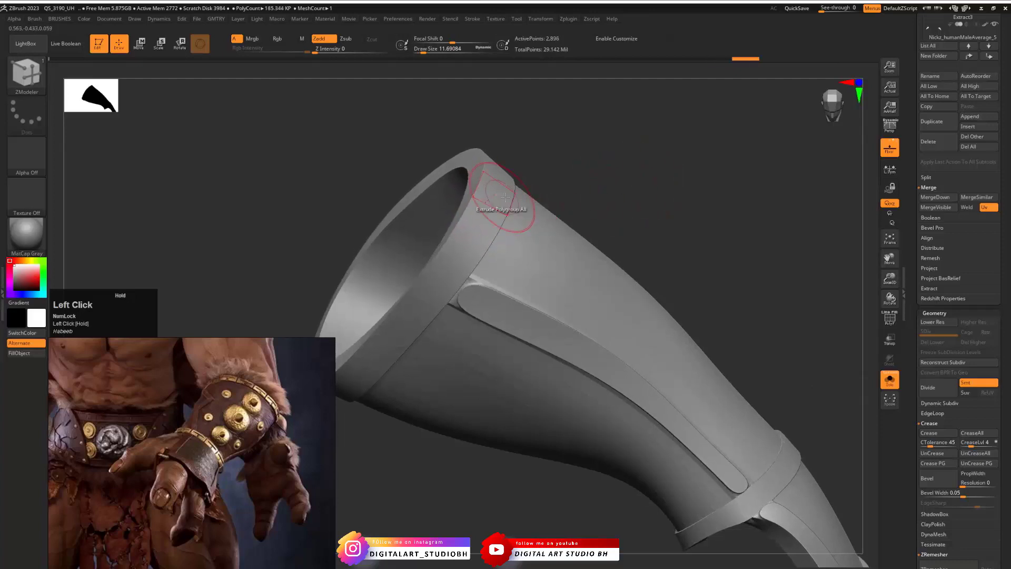
pyautogui.moveTo(603, 182)
pyautogui.mouseDown()
pyautogui.moveTo(582, 180)
pyautogui.moveTo(631, 197)
pyautogui.moveTo(693, 140)
pyautogui.mouseUp()
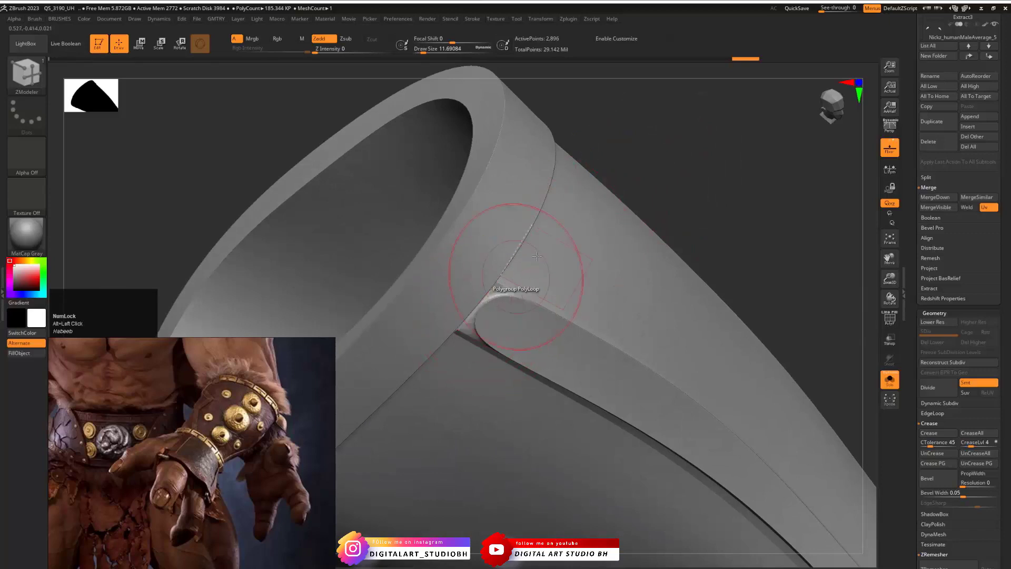
pyautogui.keyDown('alt'); pyautogui.moveTo(701, 205); pyautogui.dragTo(666, 158); pyautogui.keyUp('alt')
pyautogui.moveTo(674, 183); pyautogui.dragTo(618, 203)
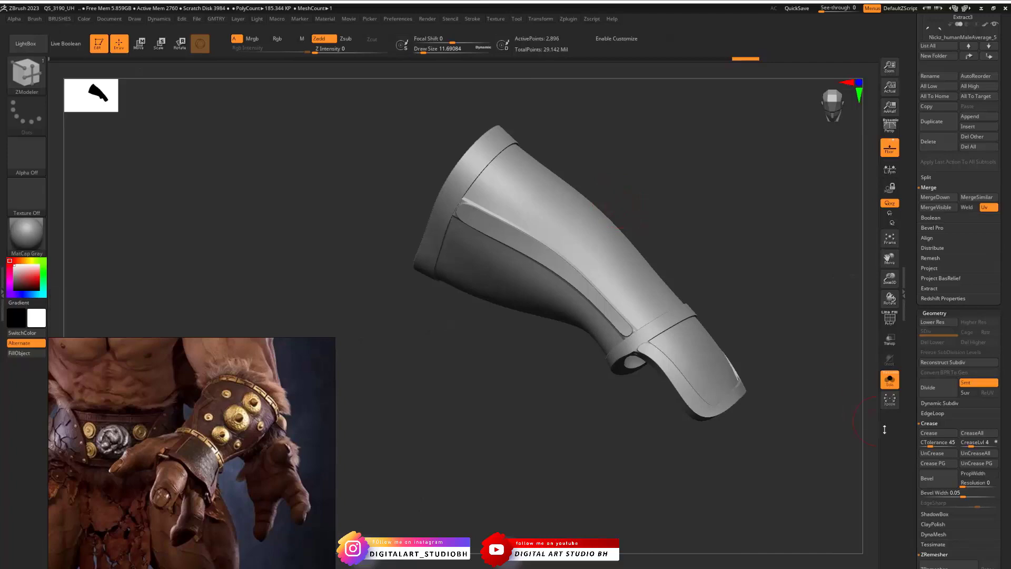
# Leave solo mode to show the armguard on the body, and hide the older spiked armguard subtool
pyautogui.click(890, 379)
pyautogui.moveTo(710, 215)
pyautogui.mouseDown()
pyautogui.moveTo(722, 239)
pyautogui.moveTo(718, 199)
pyautogui.mouseUp()
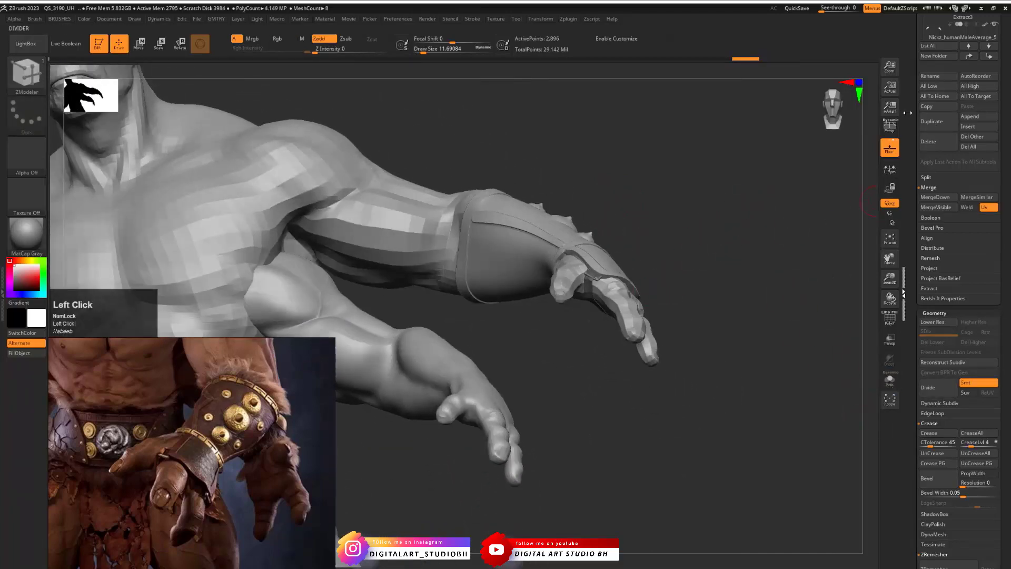
pyautogui.moveTo(908, 112); pyautogui.dragTo(990, 179)
pyautogui.moveTo(923, 132); pyautogui.dragTo(923, 138)
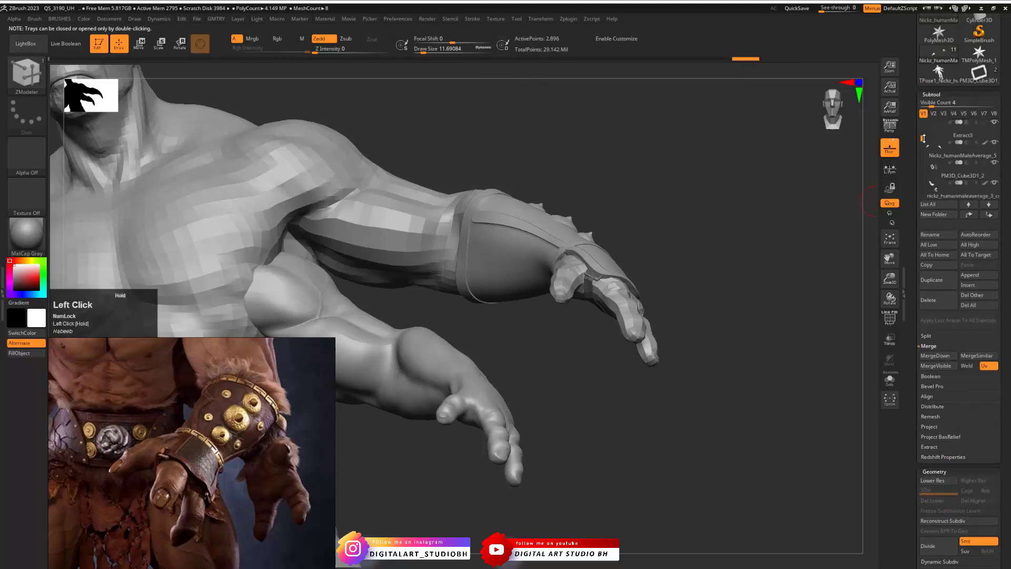
pyautogui.click(996, 143)
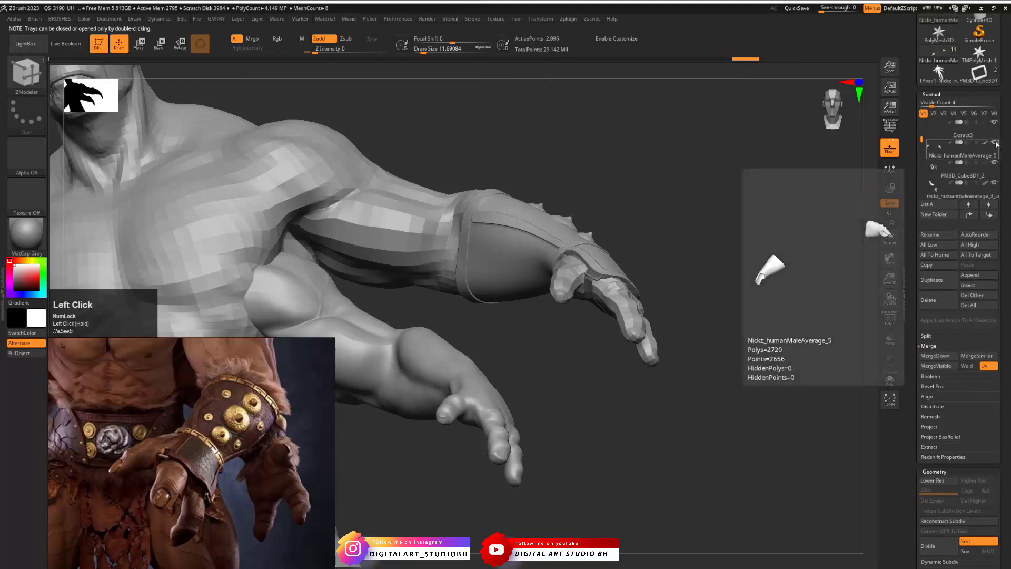
pyautogui.moveTo(729, 204)
pyautogui.mouseDown()
pyautogui.moveTo(737, 213)
pyautogui.moveTo(661, 228)
pyautogui.moveTo(617, 254)
pyautogui.moveTo(632, 255)
pyautogui.moveTo(658, 192)
pyautogui.moveTo(745, 264)
pyautogui.moveTo(678, 260)
pyautogui.mouseUp()
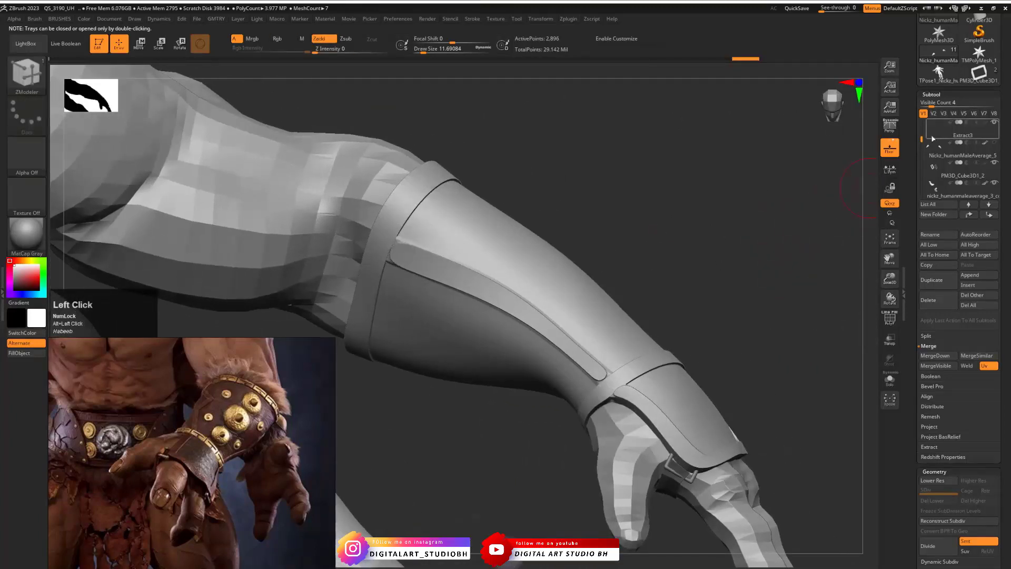
# Isolate the newly modelled armguard and delete its subtool
pyautogui.moveTo(922, 139); pyautogui.dragTo(921, 127)
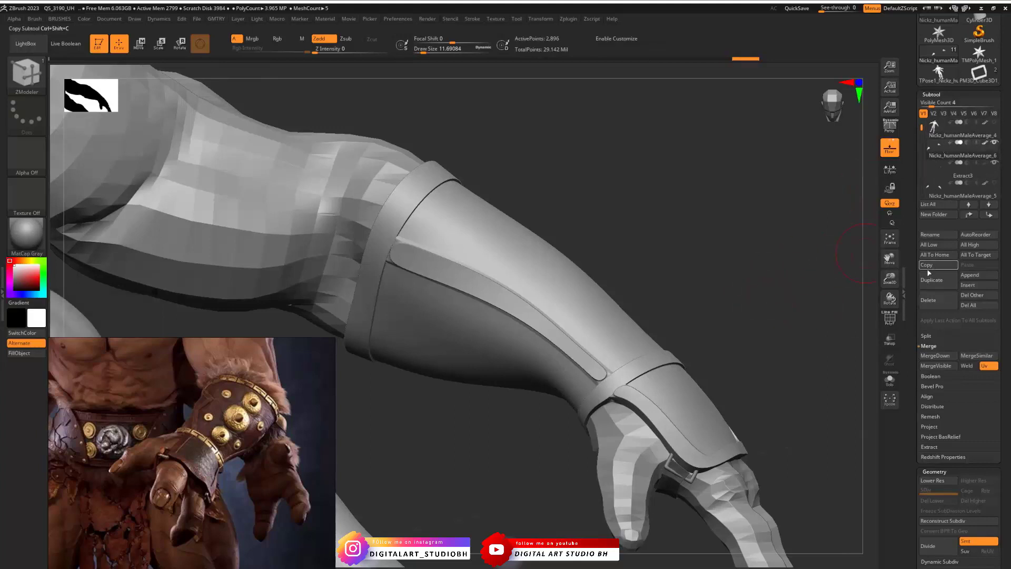
pyautogui.click(940, 306)
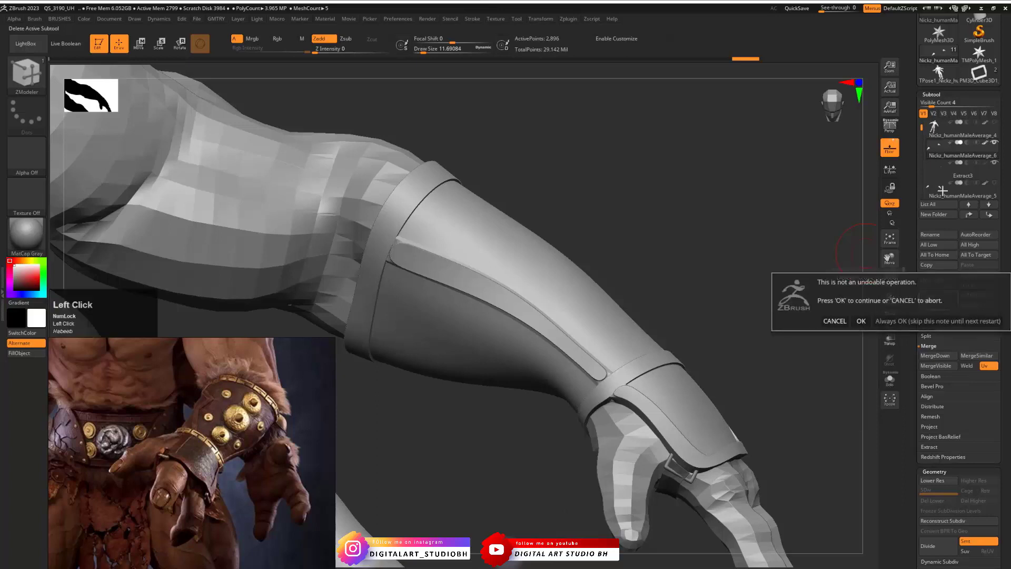
pyautogui.click(838, 322)
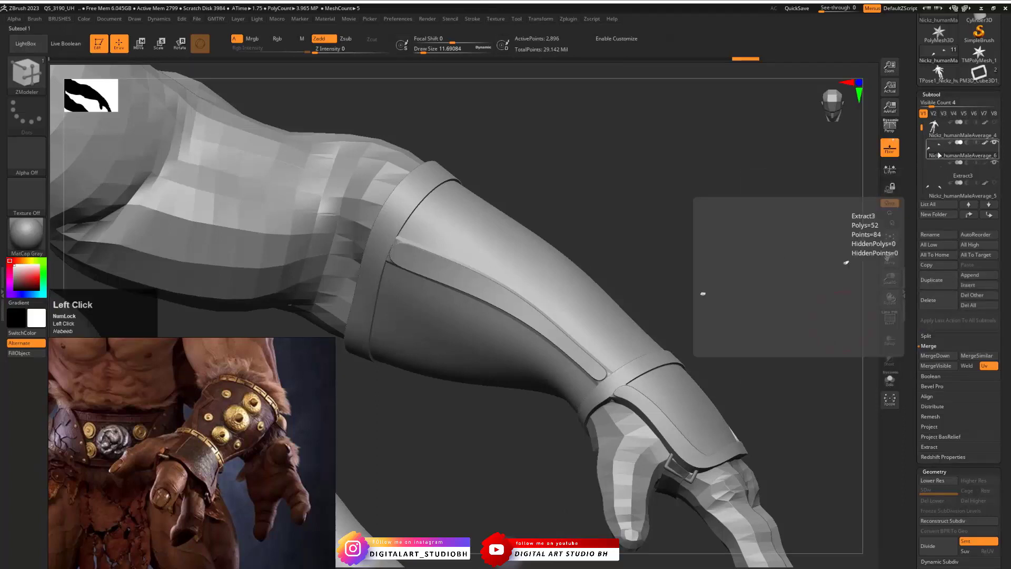
pyautogui.click(889, 387)
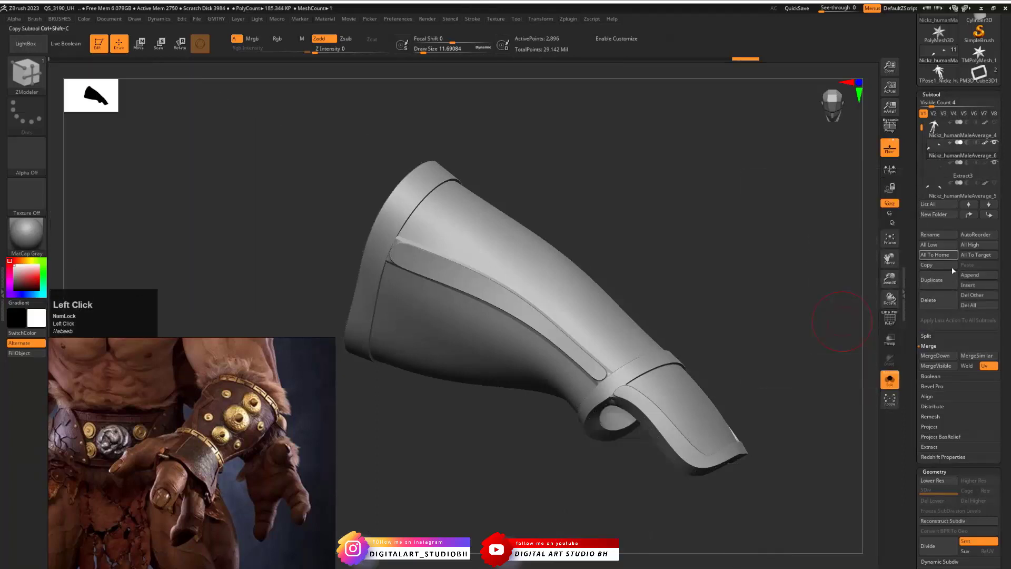
pyautogui.click(931, 301)
pyautogui.click(895, 324)
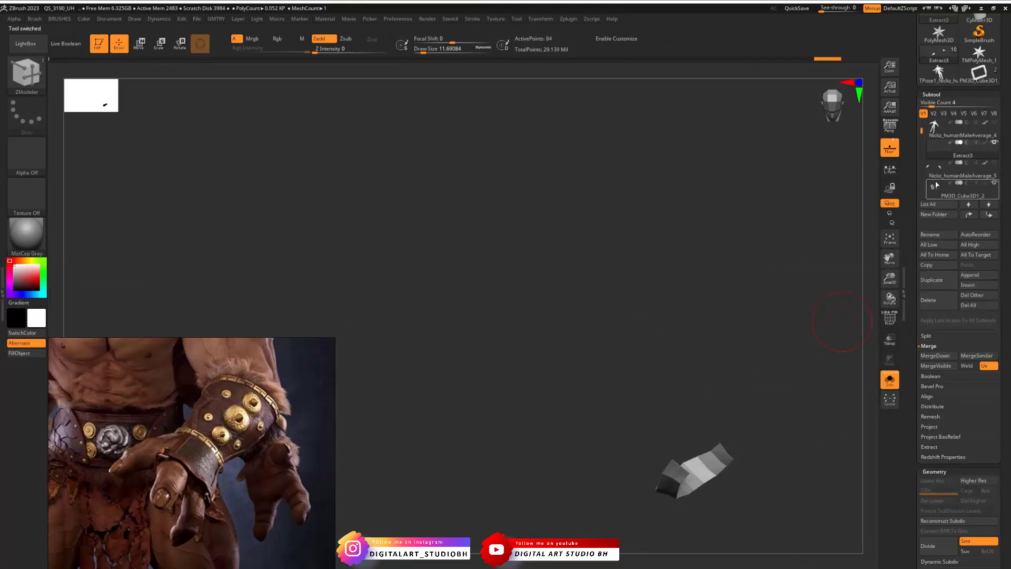
# View the spiked armguard subtool and the small buckle subtool PM3D_Cube3D1_2 in isolation
pyautogui.click(948, 170)
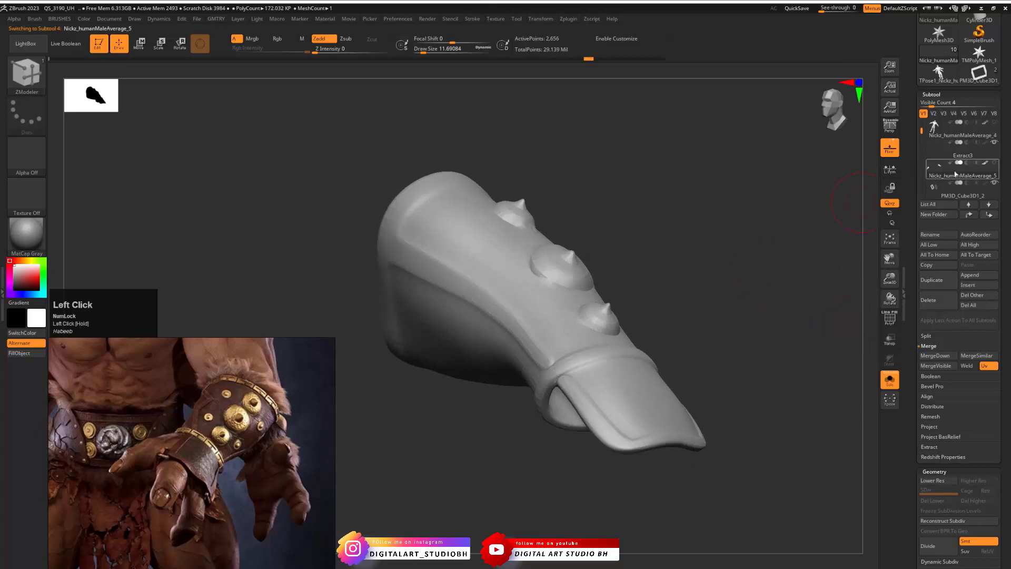
pyautogui.click(962, 191)
pyautogui.moveTo(728, 280); pyautogui.dragTo(758, 291)
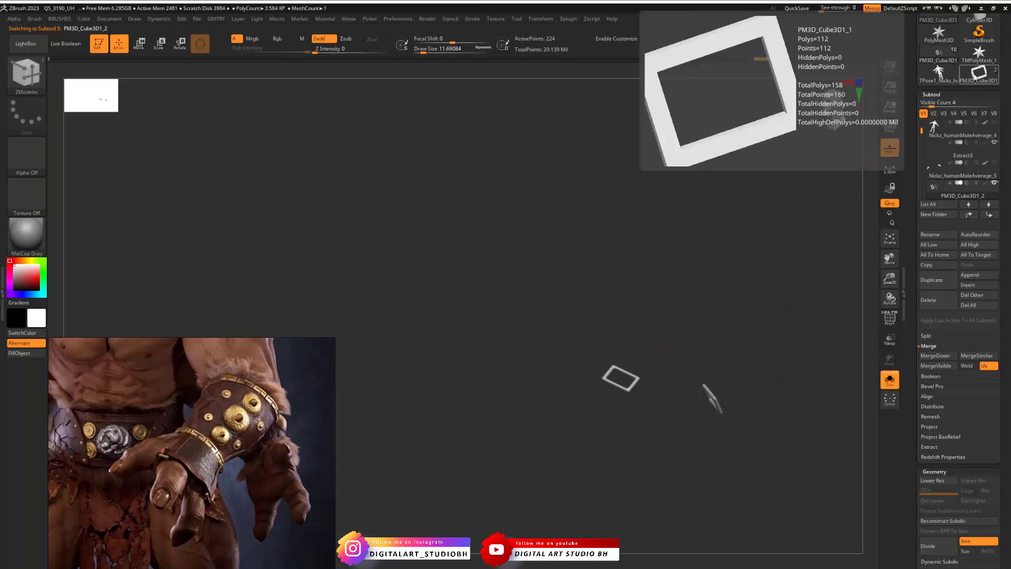
# Load the rectangular buckle frame tool, centre it in the view, and turn off its dynamic subdivision preview
pyautogui.click(978, 74)
pyautogui.press('f')
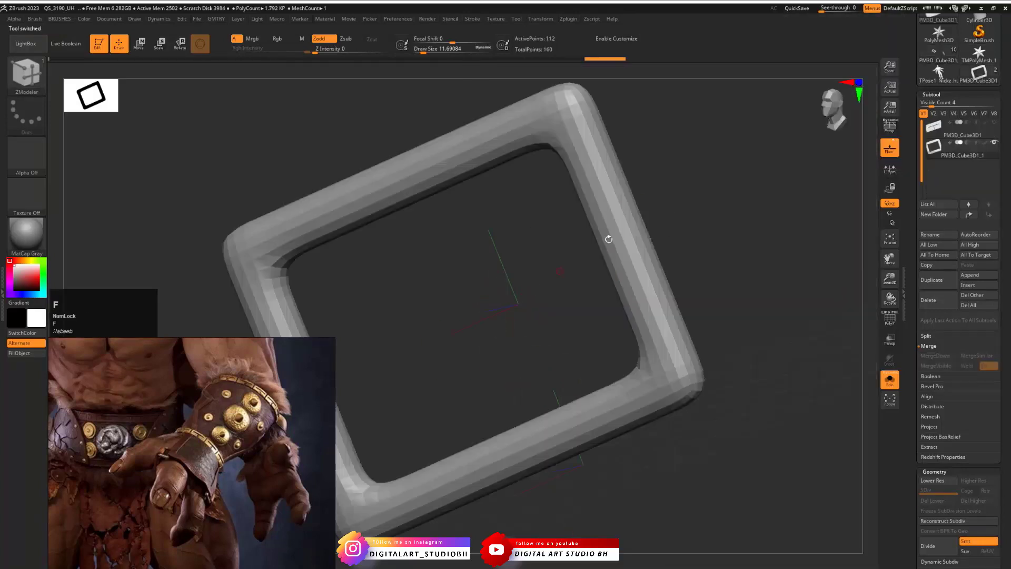
pyautogui.moveTo(609, 239); pyautogui.dragTo(713, 233)
pyautogui.hotkey('shift', 'd')
pyautogui.press('f')
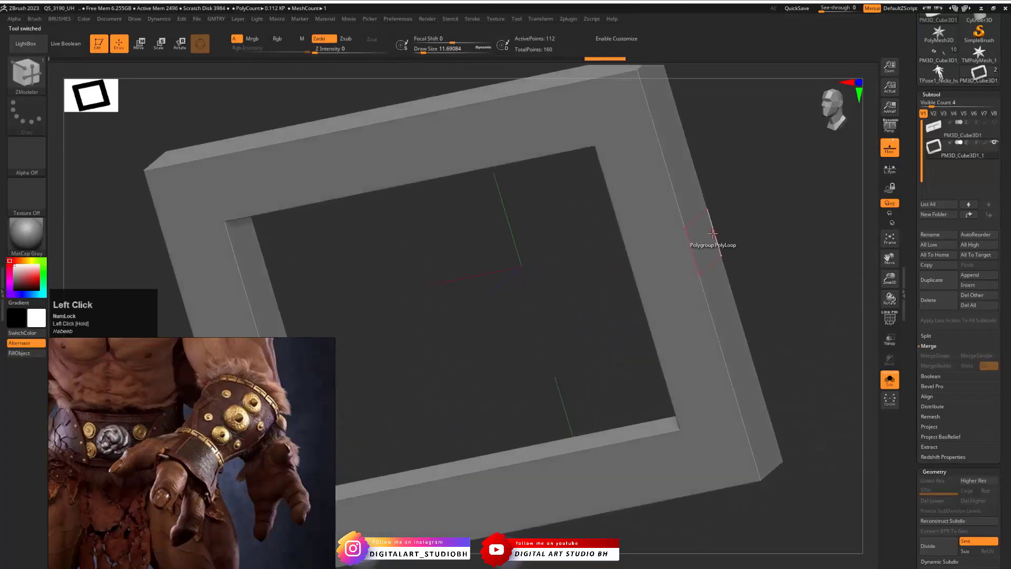
# Show the buckle frame's polyframe and insert a cube primitive as a new subtool
pyautogui.hotkey('shift', 'f')
pyautogui.keyDown('alt'); pyautogui.moveTo(757, 194); pyautogui.dragTo(767, 217); pyautogui.keyUp('alt')
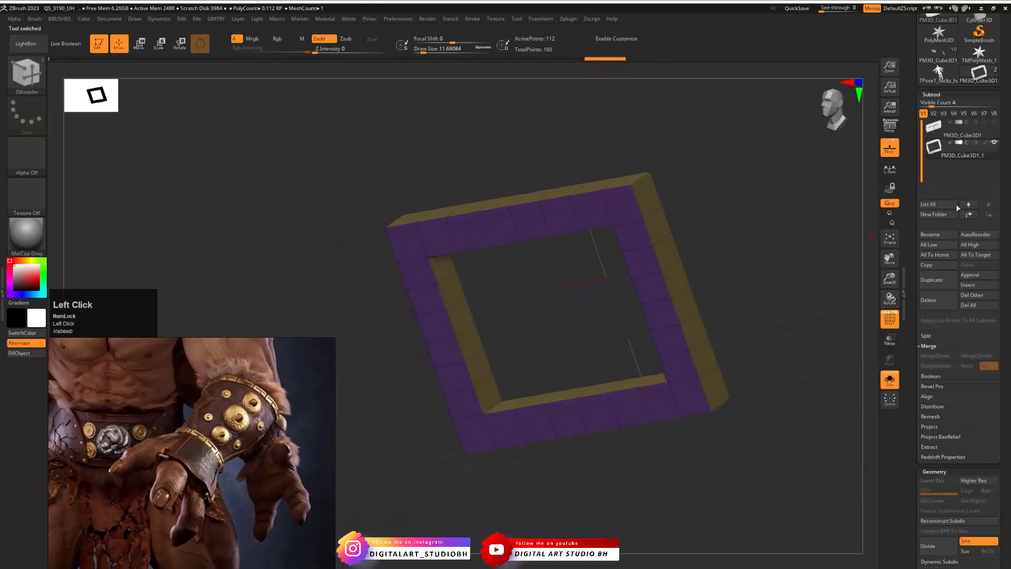
pyautogui.click(976, 286)
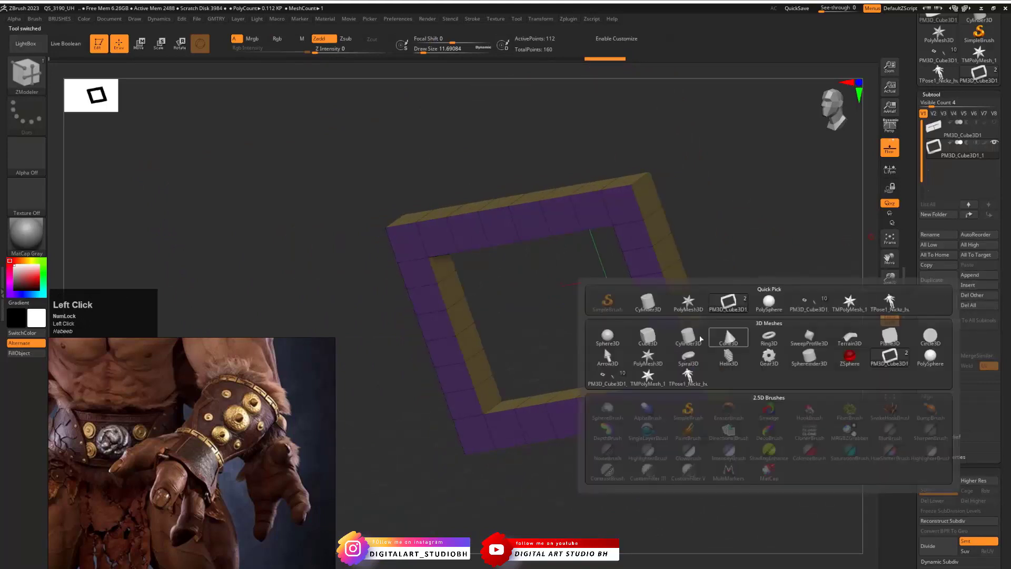
pyautogui.click(640, 339)
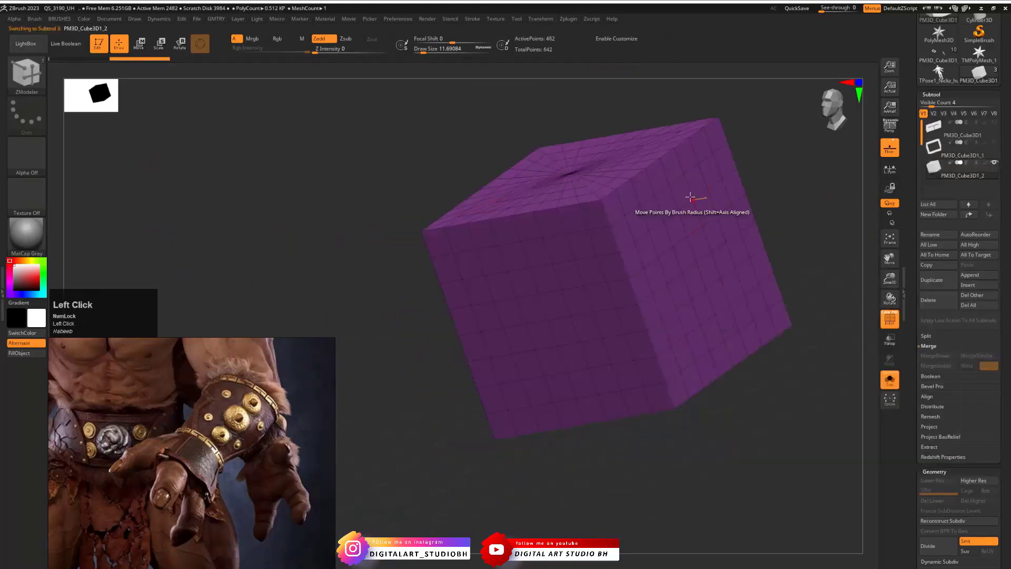
# Reduce the inserted cube to one flat side by hiding and deleting its other faces, and turn on double-sided display
pyautogui.moveTo(761, 158); pyautogui.dragTo(730, 212)
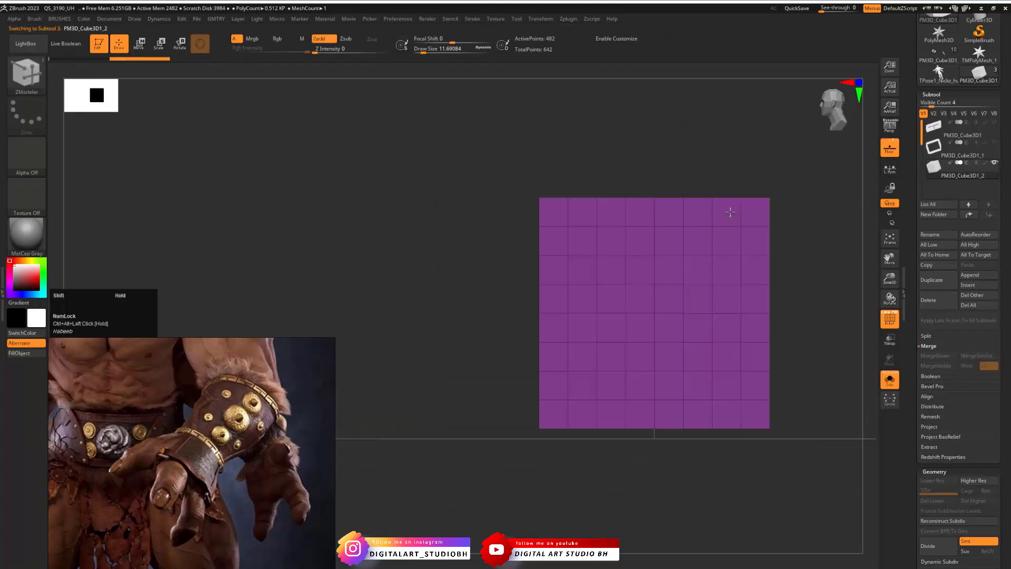
pyautogui.moveTo(783, 174)
pyautogui.keyDown('alt'); pyautogui.mouseDown()
pyautogui.moveTo(792, 169)
pyautogui.moveTo(691, 192)
pyautogui.moveTo(641, 183)
pyautogui.moveTo(484, 232)
pyautogui.moveTo(493, 280)
pyautogui.mouseUp(); pyautogui.keyUp('alt')
pyautogui.moveTo(489, 317)
pyautogui.keyDown('ctrl'); pyautogui.keyDown('alt'); pyautogui.keyDown('shift'); pyautogui.mouseDown()
pyautogui.moveTo(491, 385)
pyautogui.moveTo(627, 387)
pyautogui.mouseUp(); pyautogui.keyUp('shift'); pyautogui.keyUp('alt'); pyautogui.keyUp('ctrl')
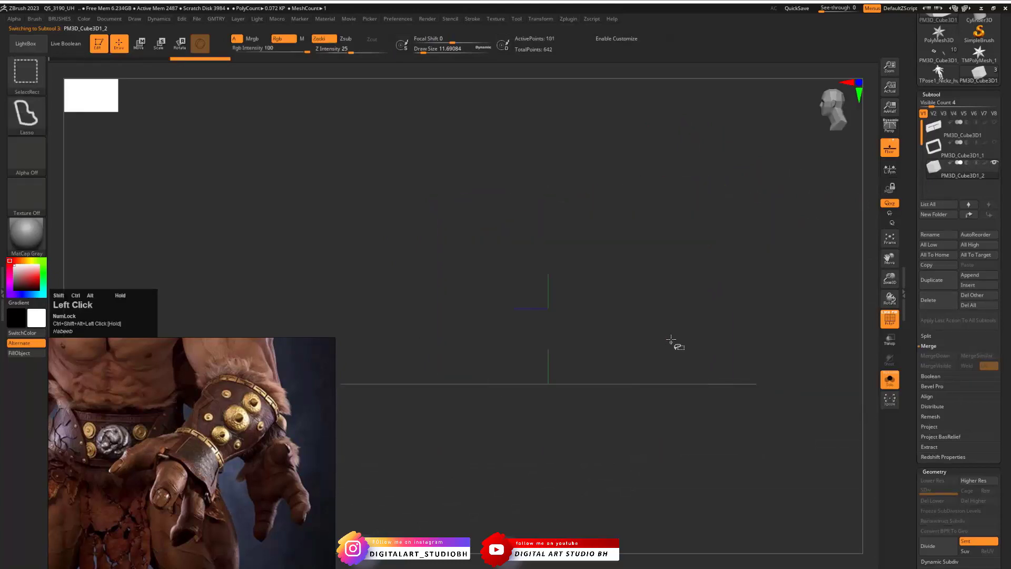
pyautogui.hotkey('ctrl', 'v')
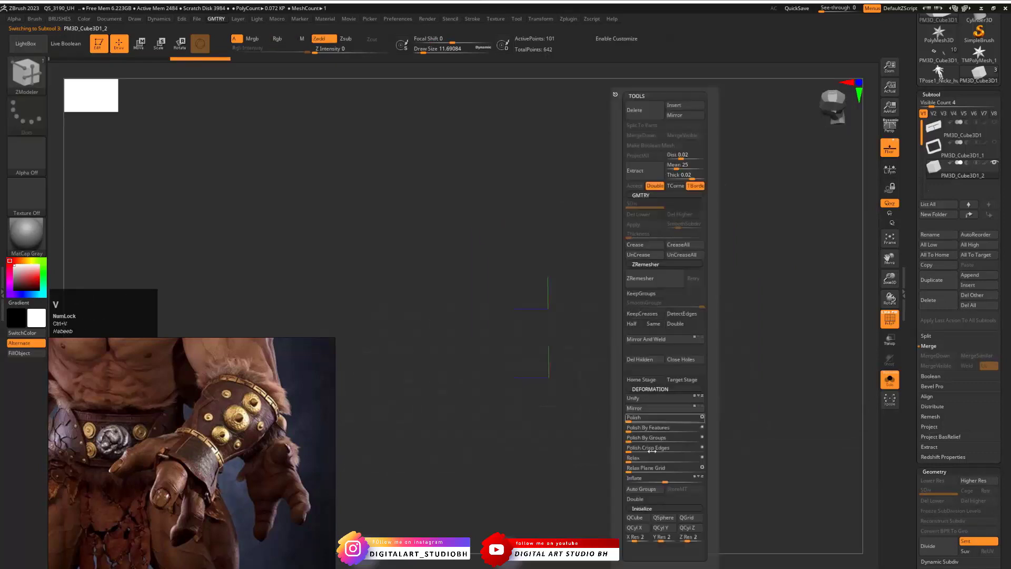
pyautogui.click(651, 442)
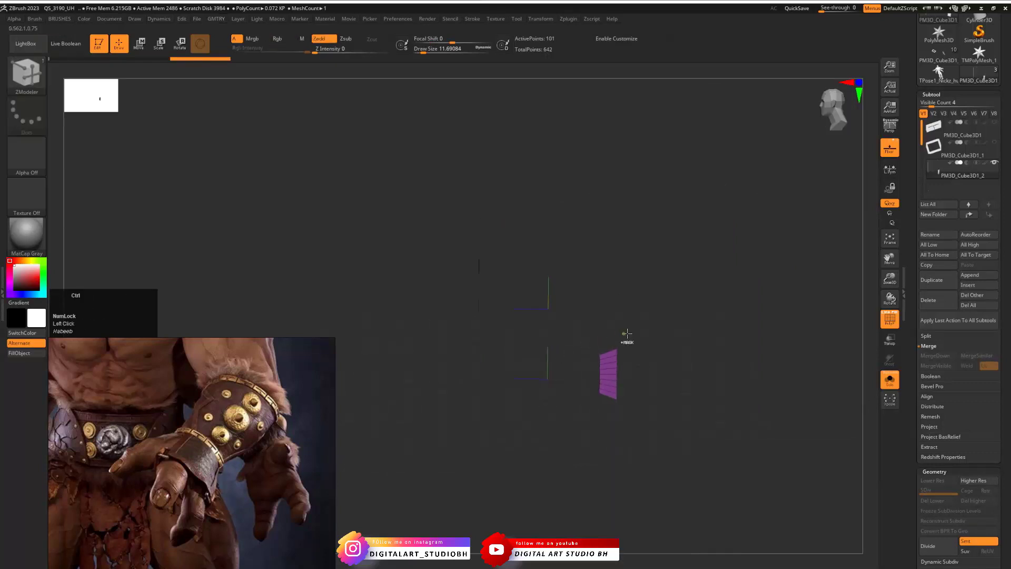
pyautogui.keyDown('ctrl'); pyautogui.keyDown('alt'); pyautogui.keyDown('shift'); pyautogui.moveTo(642, 320); pyautogui.dragTo(586, 457); pyautogui.keyUp('shift'); pyautogui.keyUp('alt'); pyautogui.keyUp('ctrl')
pyautogui.hotkey('ctrl', 'v')
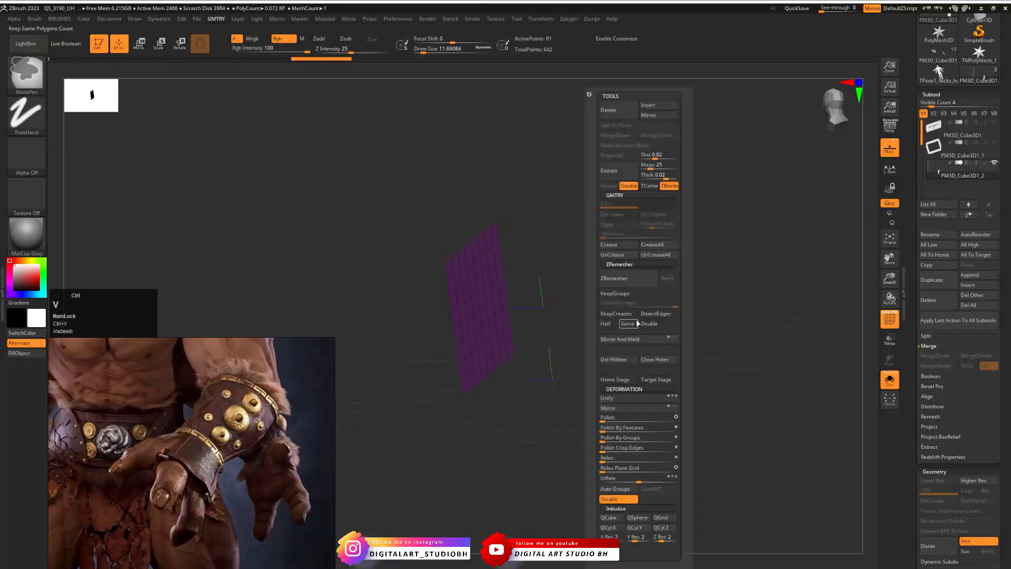
pyautogui.click(628, 363)
# Cut out the interior faces of the flat grid to leave a square frame one polygon wide, and delete the hidden polygons
pyautogui.moveTo(553, 351); pyautogui.dragTo(605, 336)
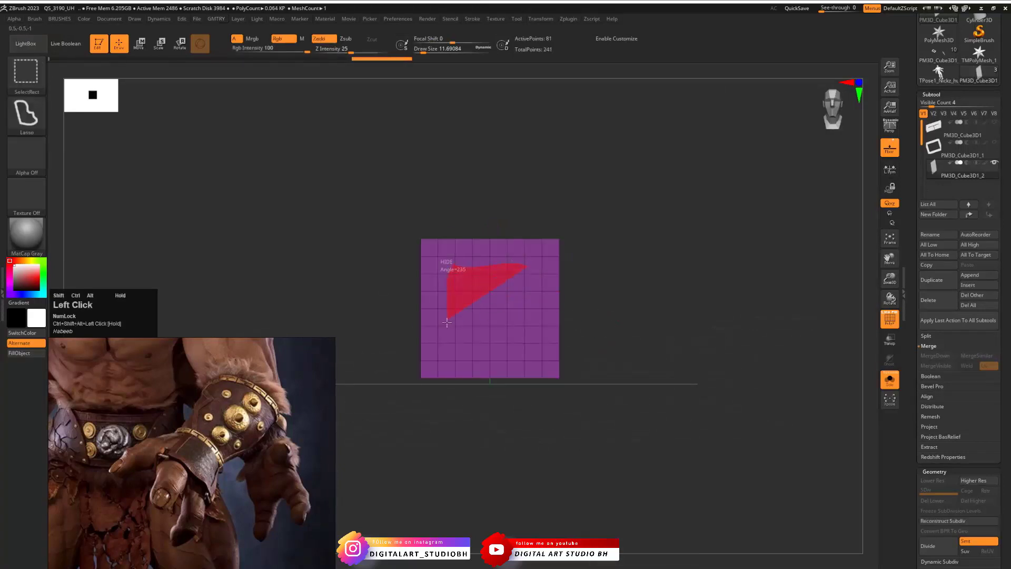
pyautogui.keyDown('ctrl'); pyautogui.keyDown('alt'); pyautogui.keyDown('shift'); pyautogui.moveTo(538, 287); pyautogui.dragTo(539, 288); pyautogui.keyUp('shift'); pyautogui.keyUp('alt'); pyautogui.keyUp('ctrl')
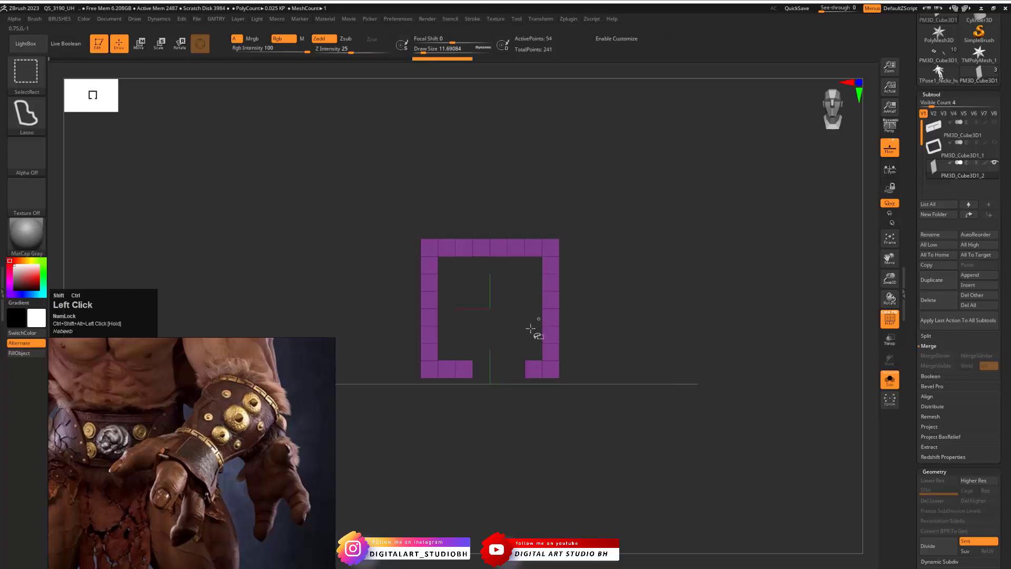
pyautogui.moveTo(596, 320)
pyautogui.keyDown('ctrl'); pyautogui.keyDown('shift'); pyautogui.mouseDown()
pyautogui.moveTo(589, 377)
pyautogui.moveTo(458, 375)
pyautogui.mouseUp(); pyautogui.keyUp('shift'); pyautogui.keyUp('ctrl')
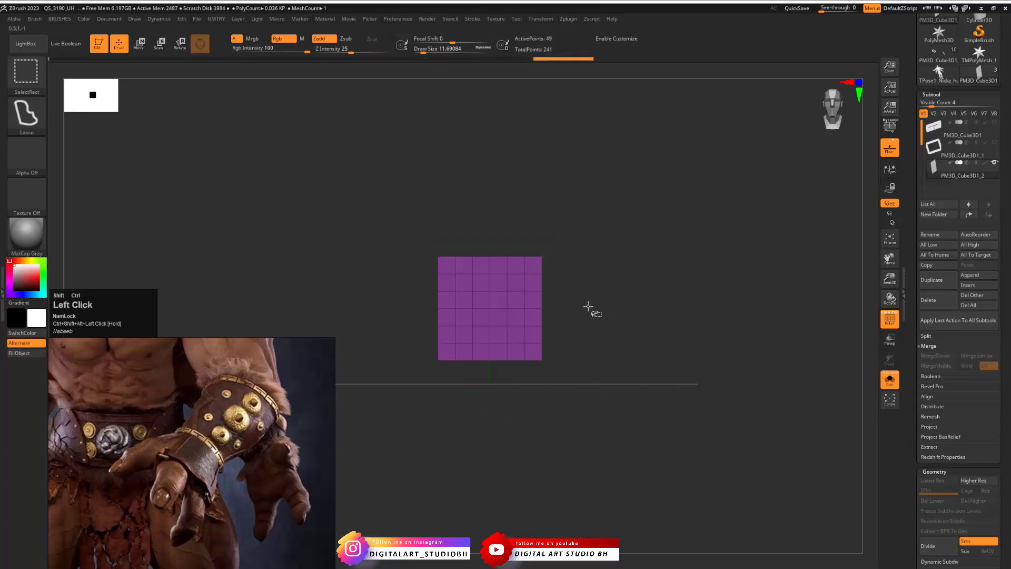
pyautogui.keyDown('ctrl'); pyautogui.keyDown('shift'); pyautogui.click(614, 321); pyautogui.keyUp('shift'); pyautogui.keyUp('ctrl')
pyautogui.press('v')
pyautogui.click(599, 361)
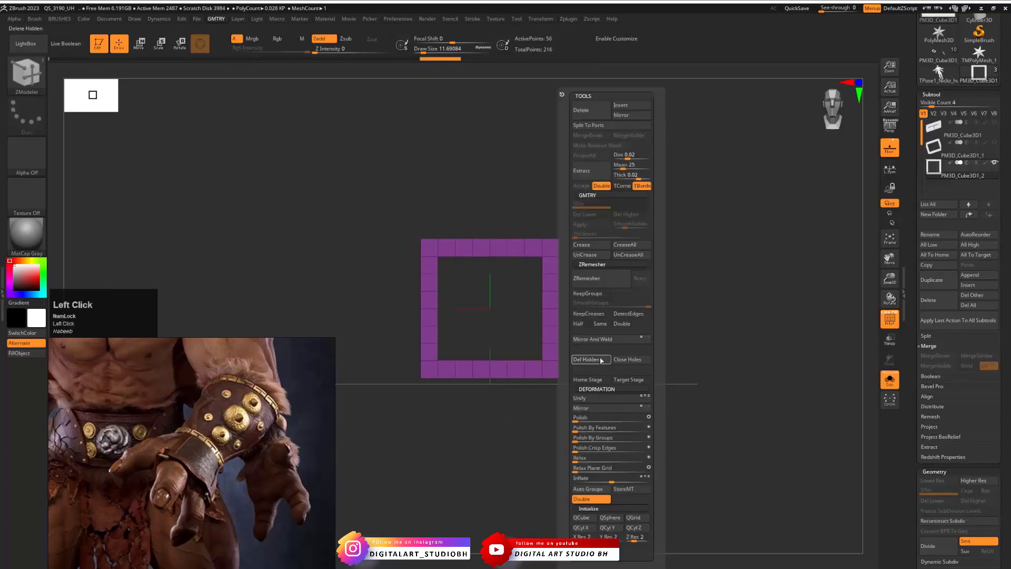
# Scale the square frame down along Y into a wide rectangle
pyautogui.keyDown('alt'); pyautogui.moveTo(695, 287); pyautogui.dragTo(727, 267); pyautogui.keyUp('alt')
pyautogui.press('w')
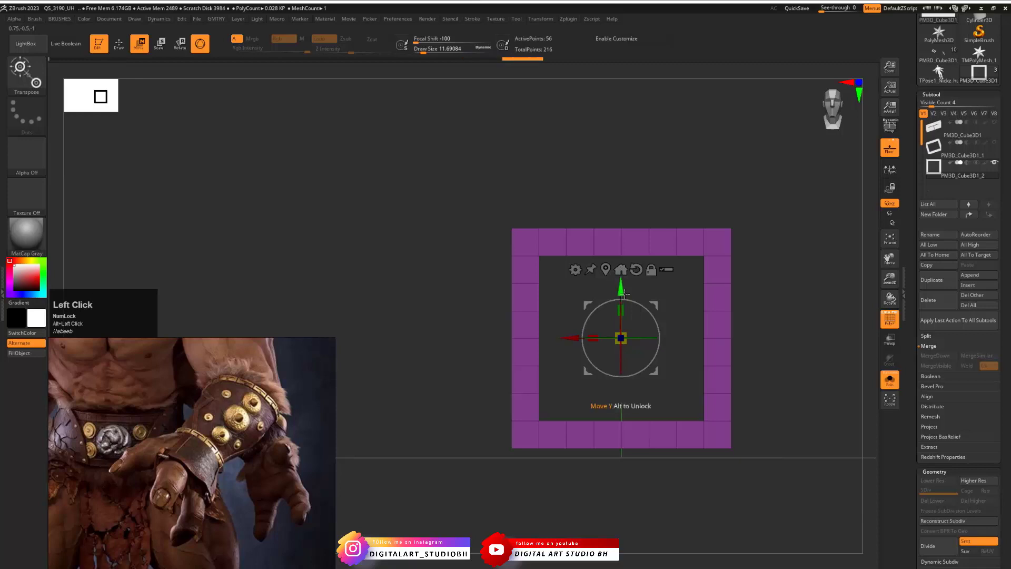
pyautogui.moveTo(621, 311); pyautogui.dragTo(621, 332)
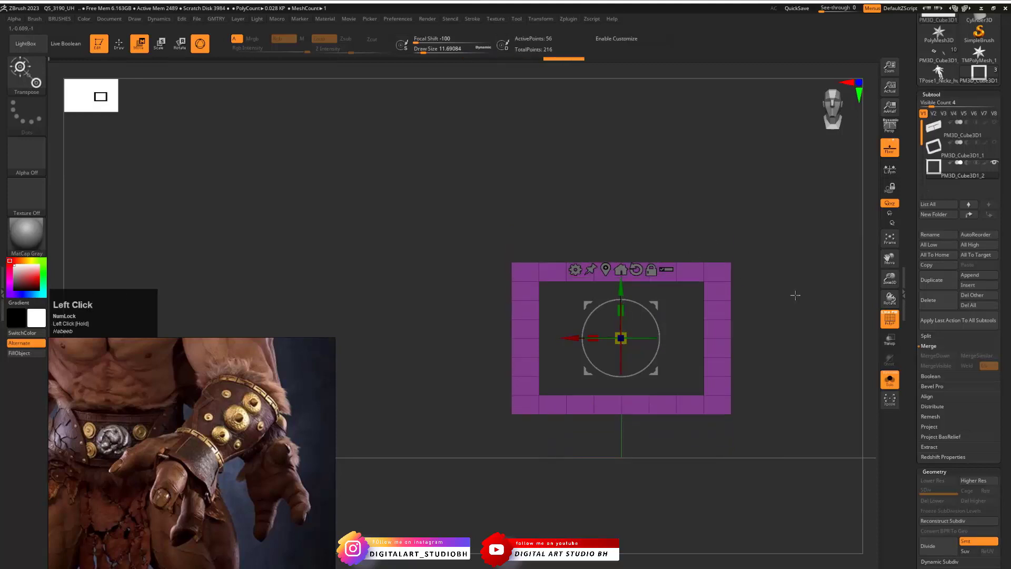
pyautogui.moveTo(795, 295); pyautogui.dragTo(713, 289)
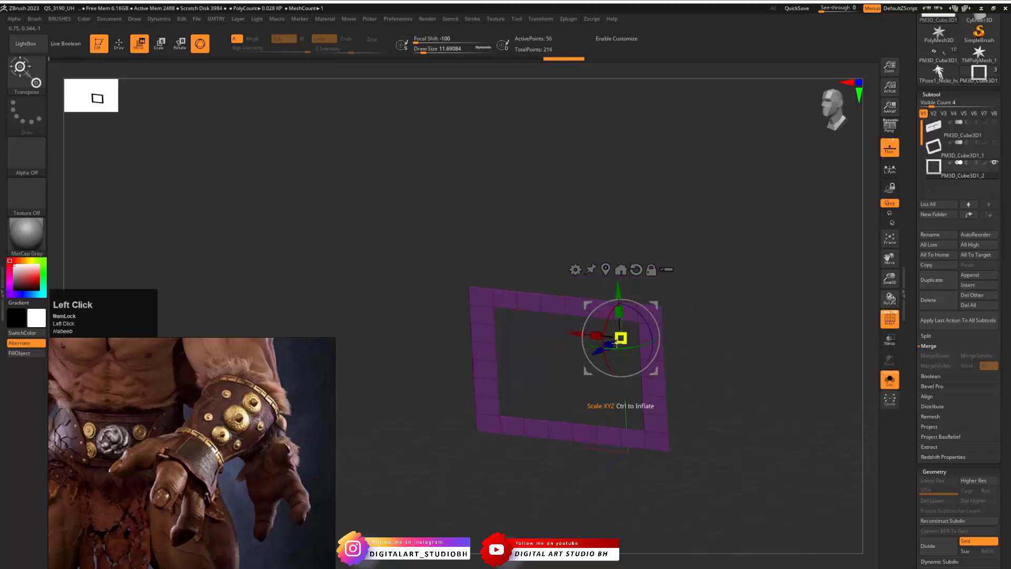
# Extrude the frame's whole polygroup with ZModeler to give it thickness, and turn on its dynamic subdivision preview
pyautogui.press('v')
pyautogui.press('b')
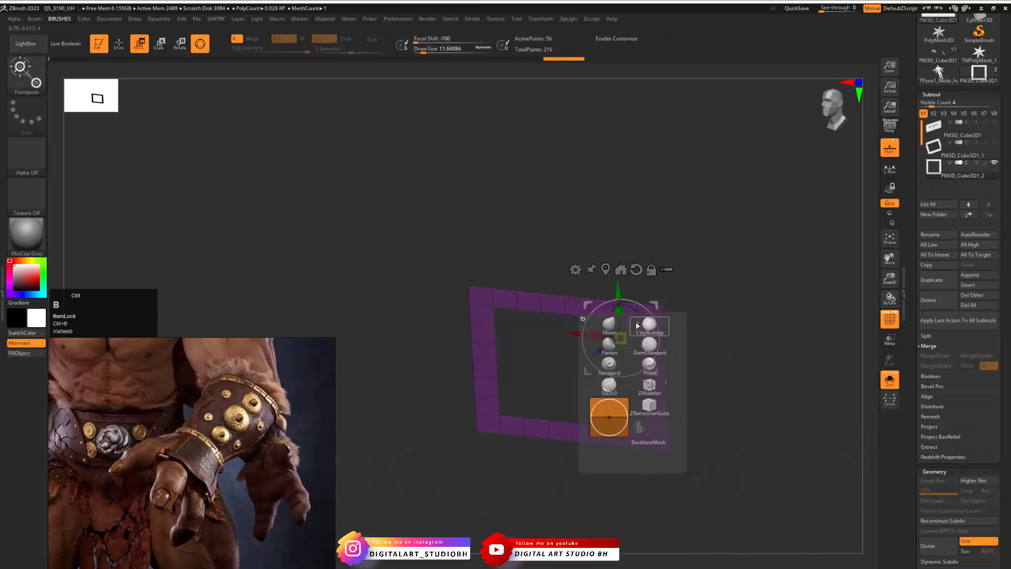
pyautogui.click(649, 386)
pyautogui.moveTo(648, 286); pyautogui.dragTo(634, 262)
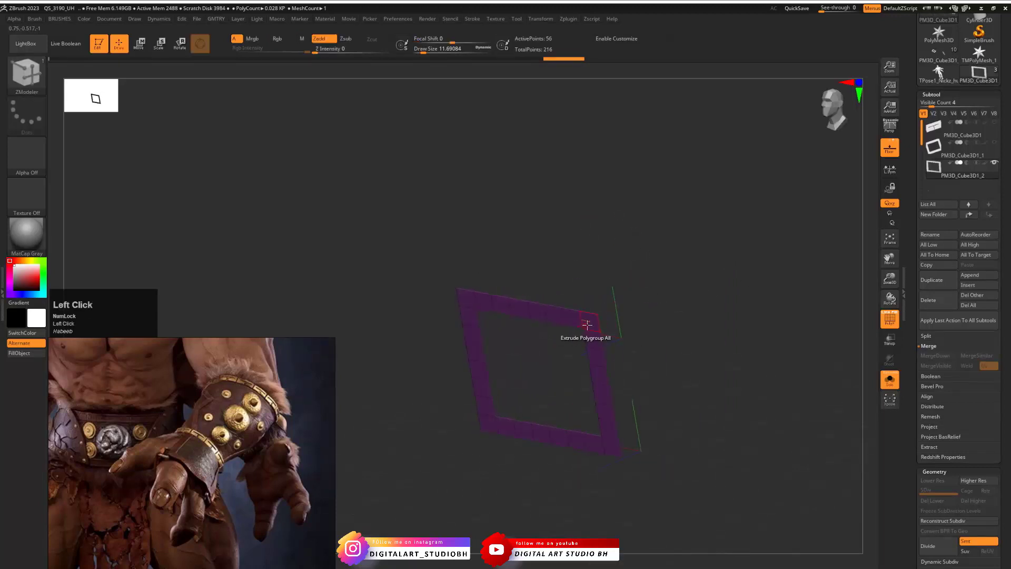
pyautogui.moveTo(586, 323); pyautogui.dragTo(606, 312)
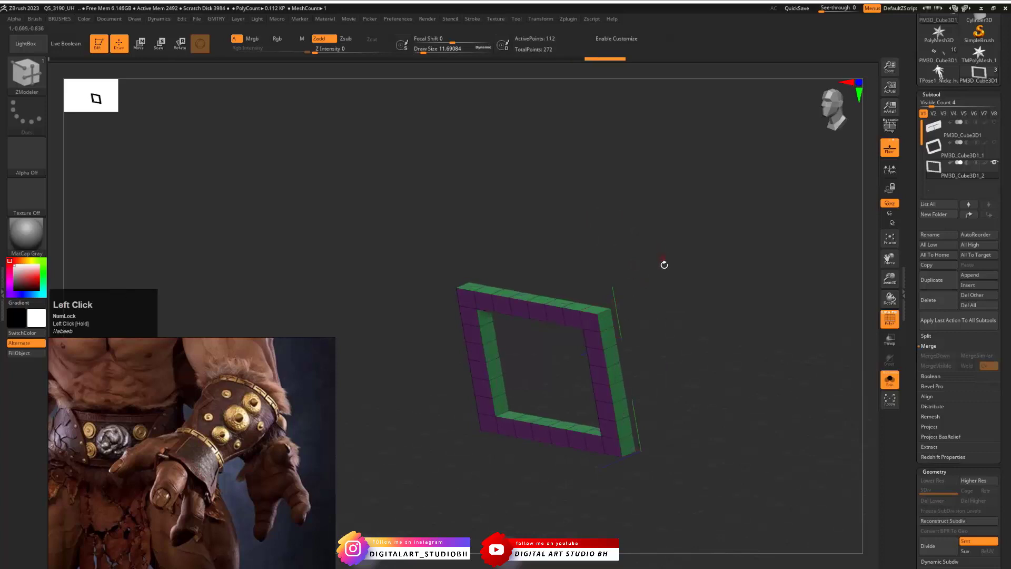
pyautogui.press('d')
pyautogui.moveTo(679, 287); pyautogui.dragTo(656, 311)
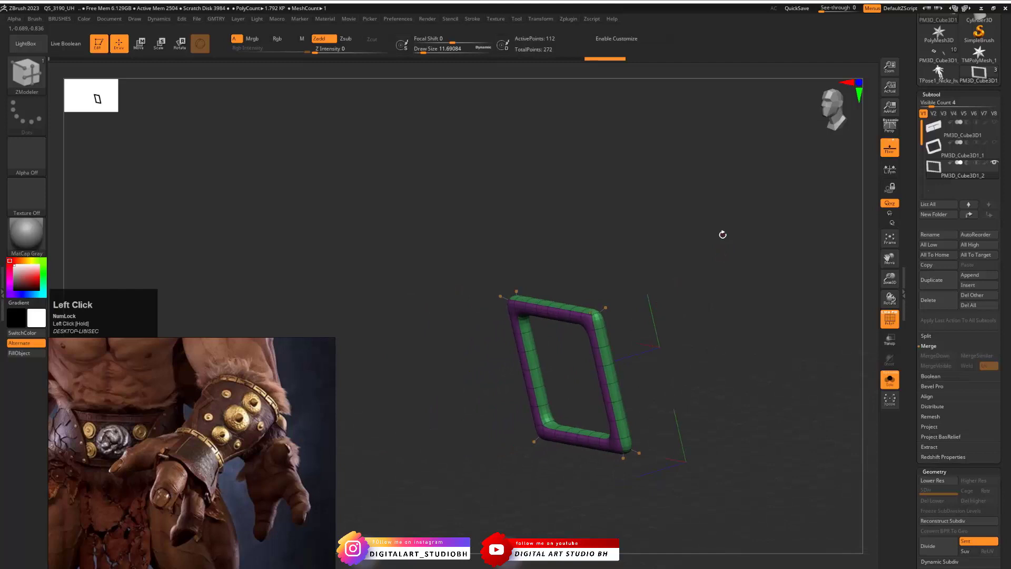
# Return to the character tool and view the palm strap Extract3 with its buckle in place on the hand
pyautogui.click(960, 76)
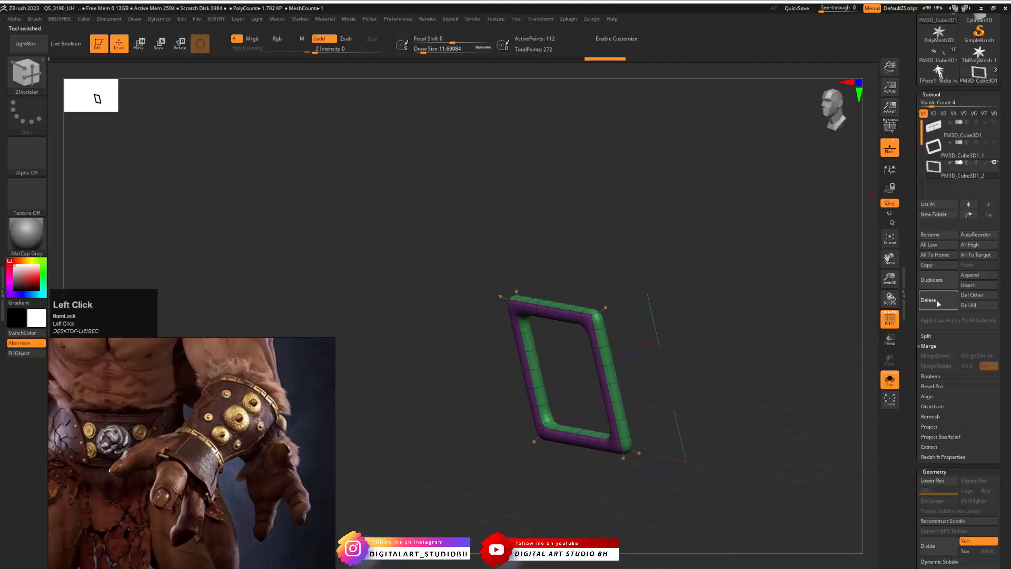
pyautogui.click(941, 56)
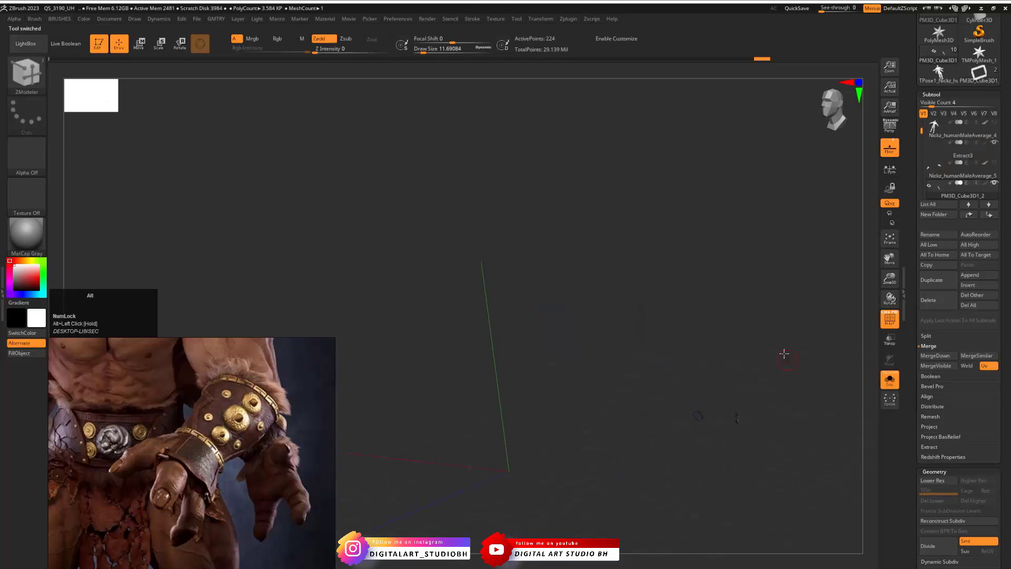
pyautogui.keyDown('alt'); pyautogui.click(932, 174); pyautogui.keyUp('alt')
pyautogui.click(934, 168)
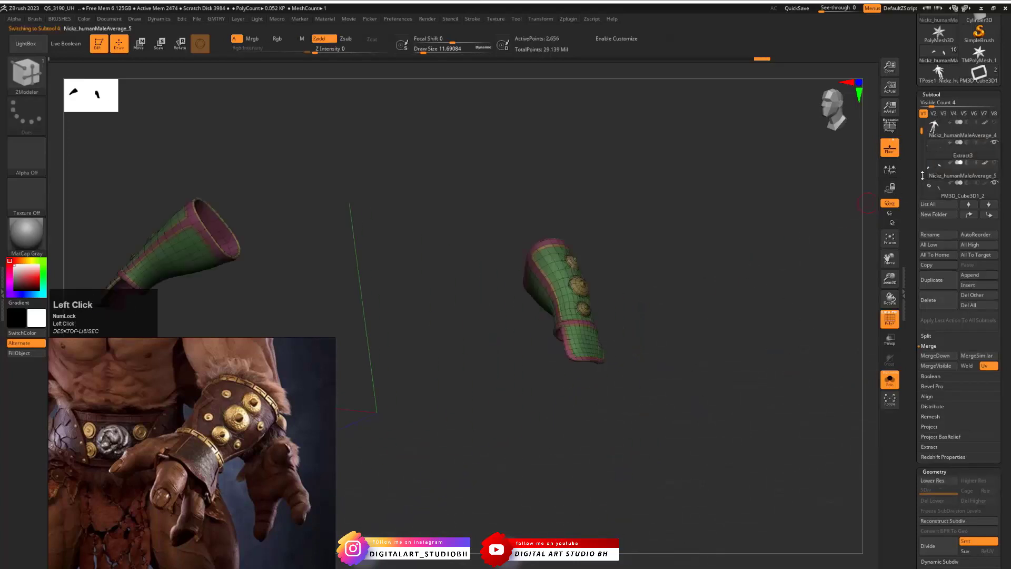
pyautogui.moveTo(677, 289); pyautogui.dragTo(709, 288)
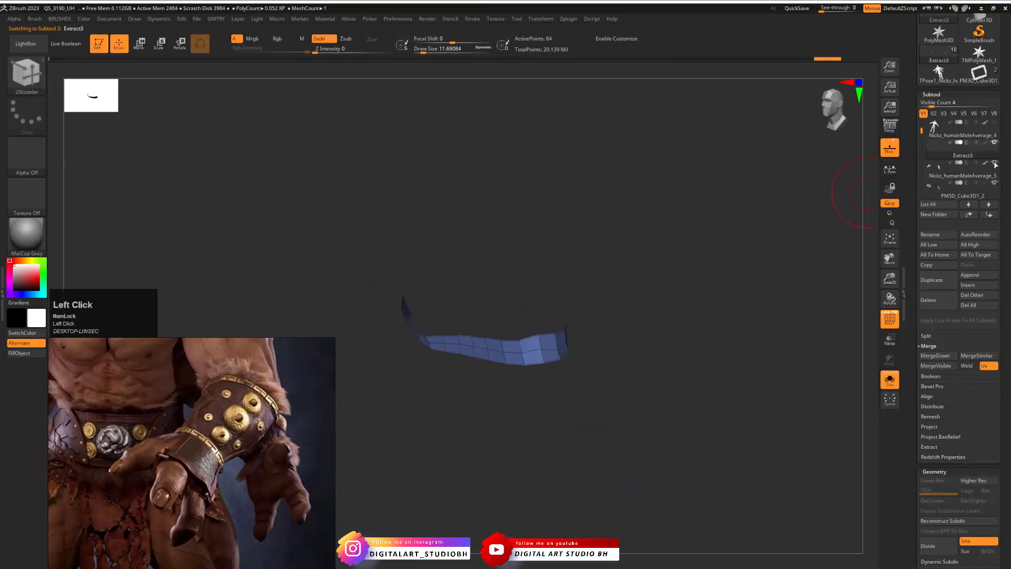
pyautogui.click(889, 384)
pyautogui.moveTo(790, 314); pyautogui.dragTo(724, 279)
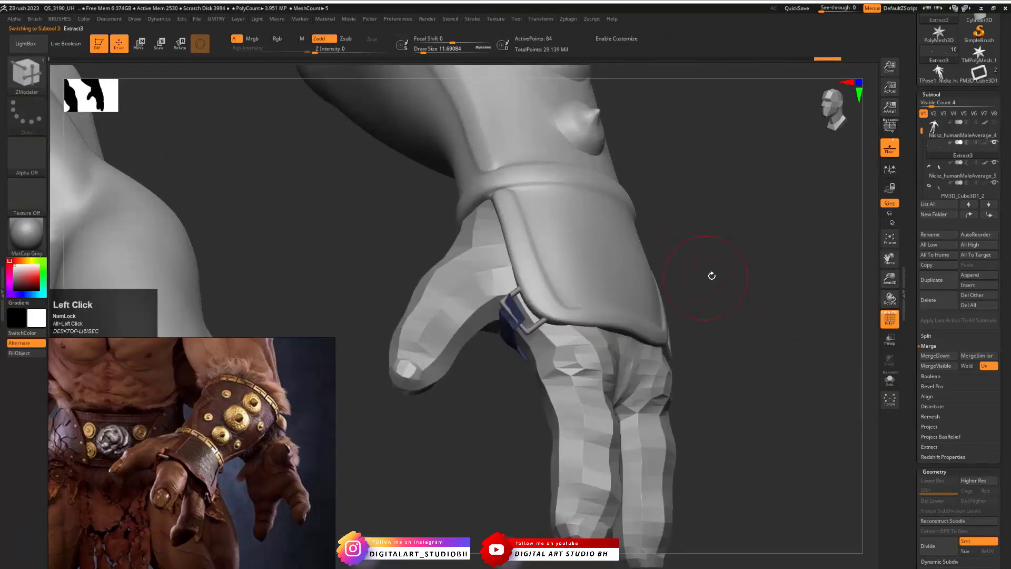
# Isolate the body subtool Nickz_humanMaleAverage_4 and examine the hand's topology and polygroups where the strap crosses the palm
pyautogui.moveTo(921, 133)
pyautogui.mouseDown()
pyautogui.moveTo(922, 148)
pyautogui.moveTo(923, 122)
pyautogui.mouseUp()
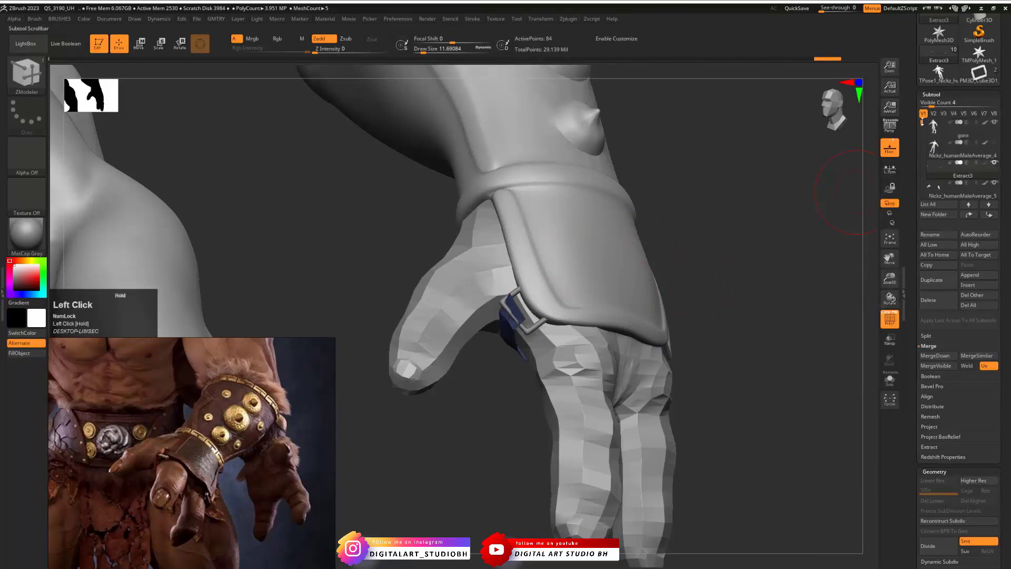
pyautogui.click(940, 152)
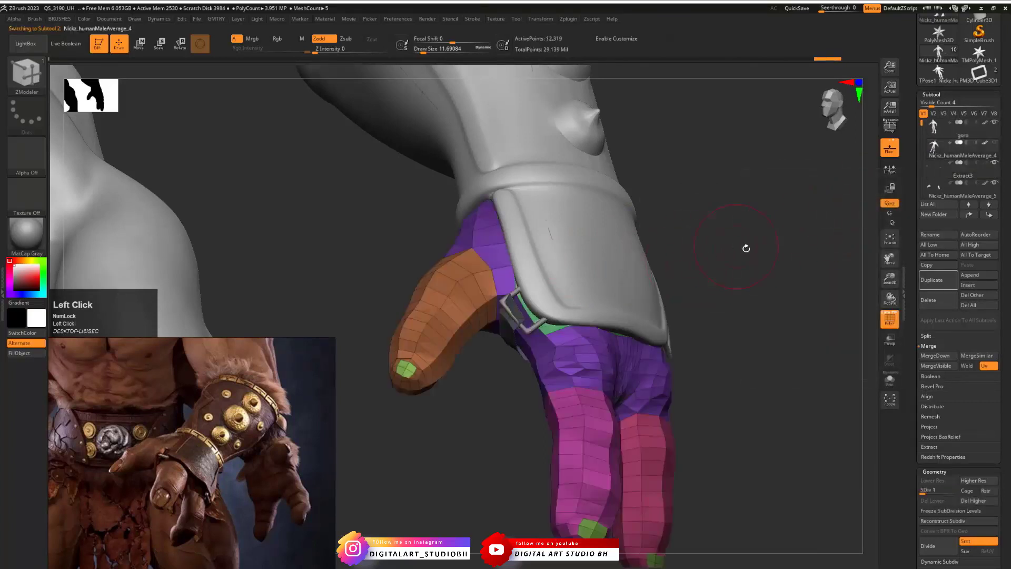
pyautogui.moveTo(749, 247); pyautogui.dragTo(718, 253)
pyautogui.click(890, 380)
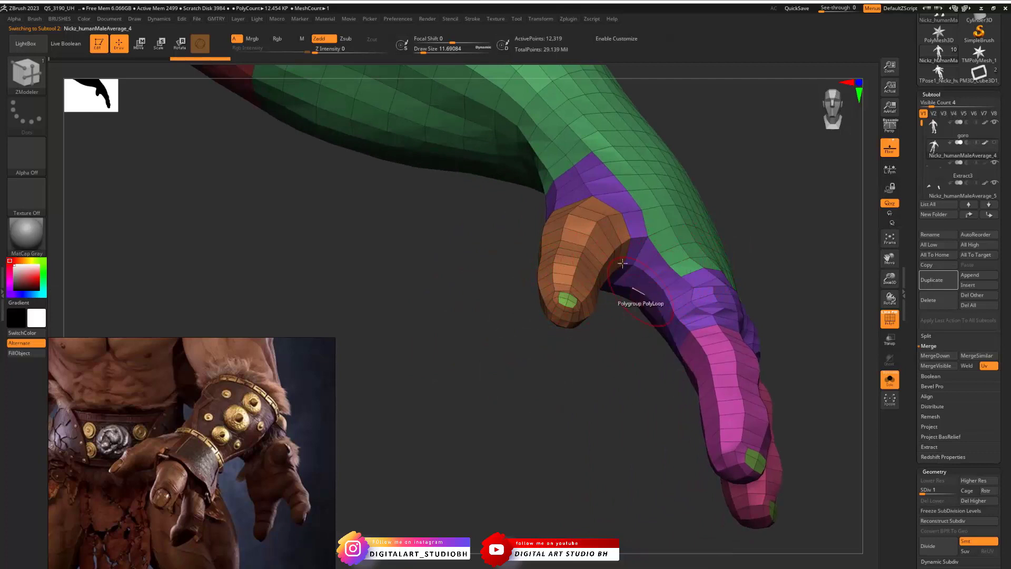
pyautogui.moveTo(797, 237); pyautogui.dragTo(653, 275)
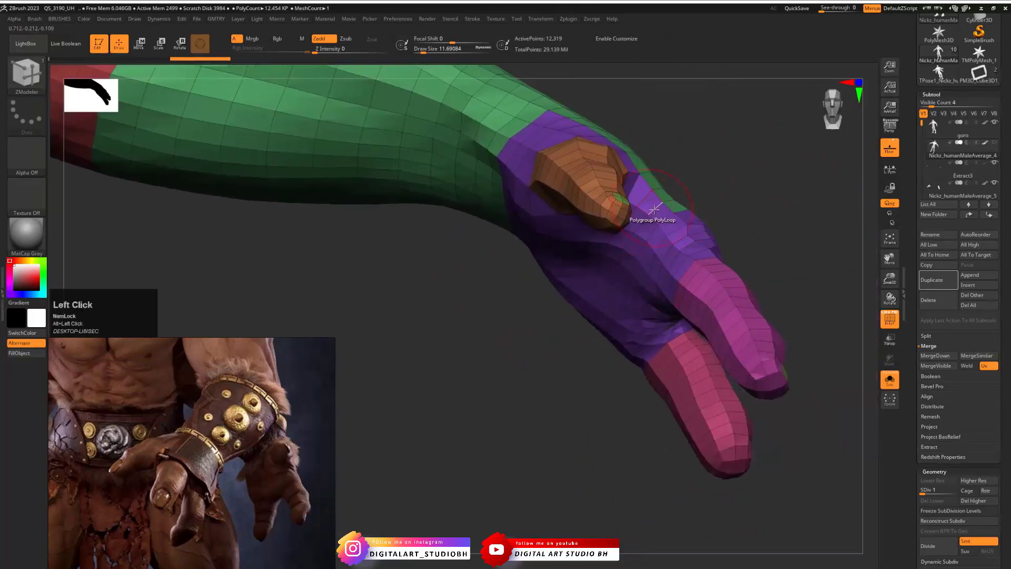
pyautogui.moveTo(686, 199); pyautogui.dragTo(712, 208)
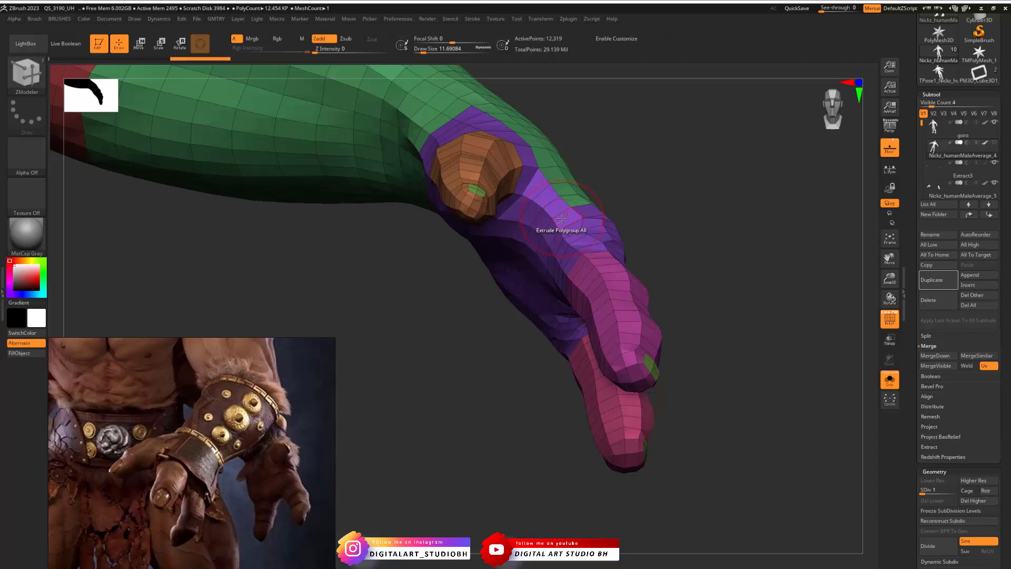
pyautogui.moveTo(730, 229); pyautogui.dragTo(774, 226)
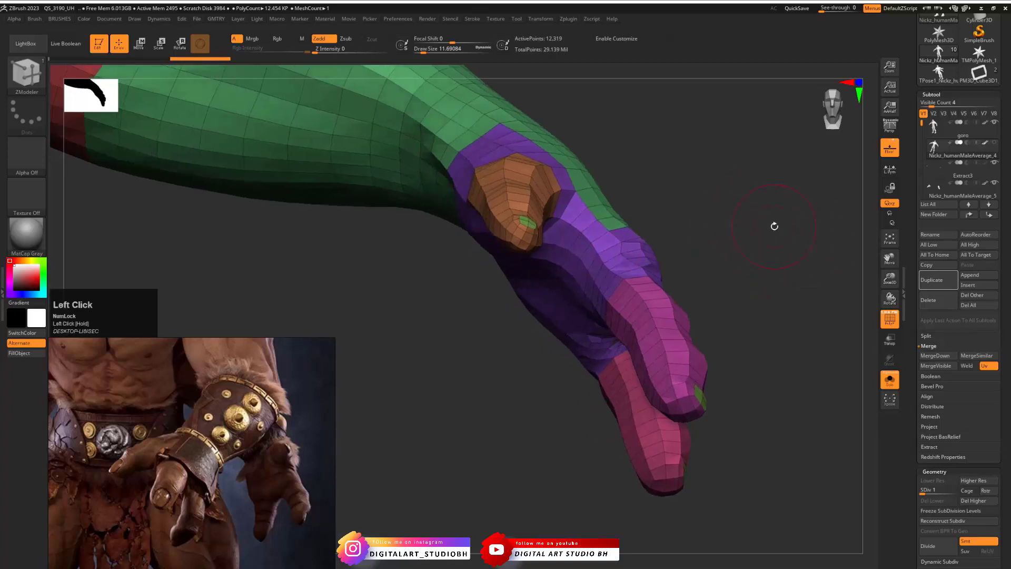
# Leave solo mode, select the palm strap Extract3 and uncrease its edges
pyautogui.click(889, 382)
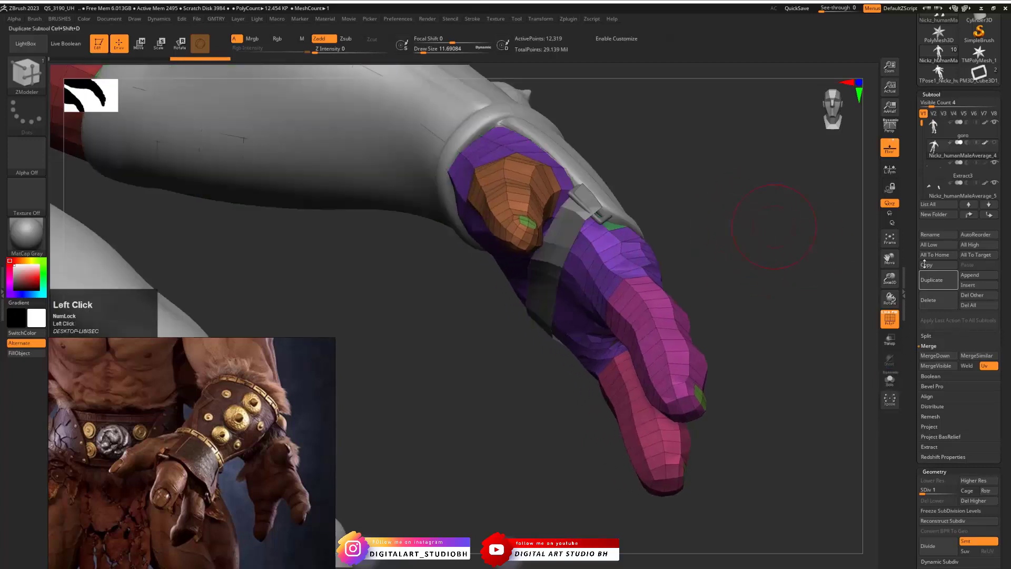
pyautogui.click(936, 178)
pyautogui.moveTo(683, 214); pyautogui.dragTo(702, 192)
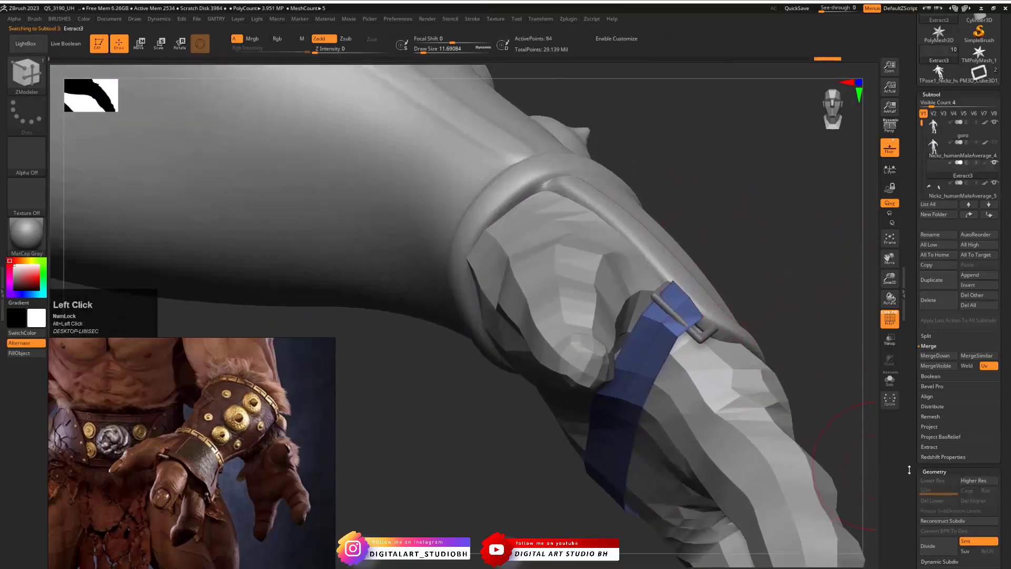
pyautogui.moveTo(910, 470); pyautogui.dragTo(909, 116)
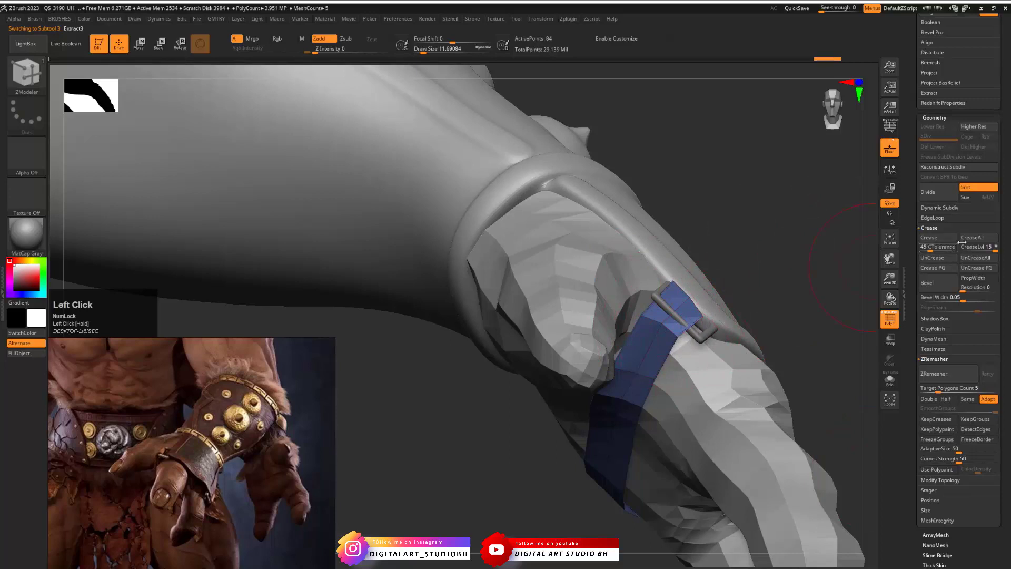
pyautogui.click(932, 258)
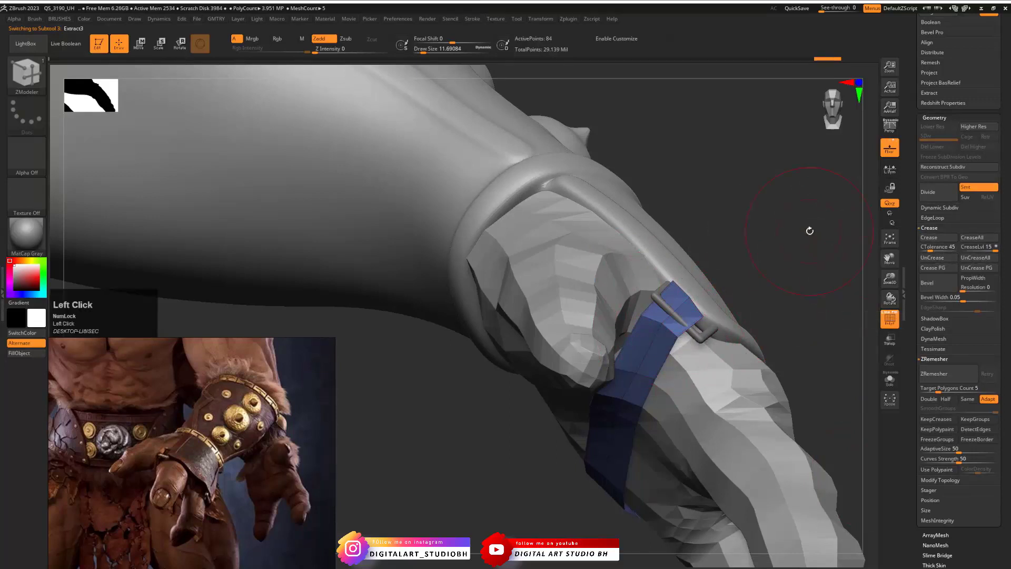
pyautogui.moveTo(807, 228); pyautogui.dragTo(737, 238)
pyautogui.moveTo(913, 345); pyautogui.dragTo(913, 210)
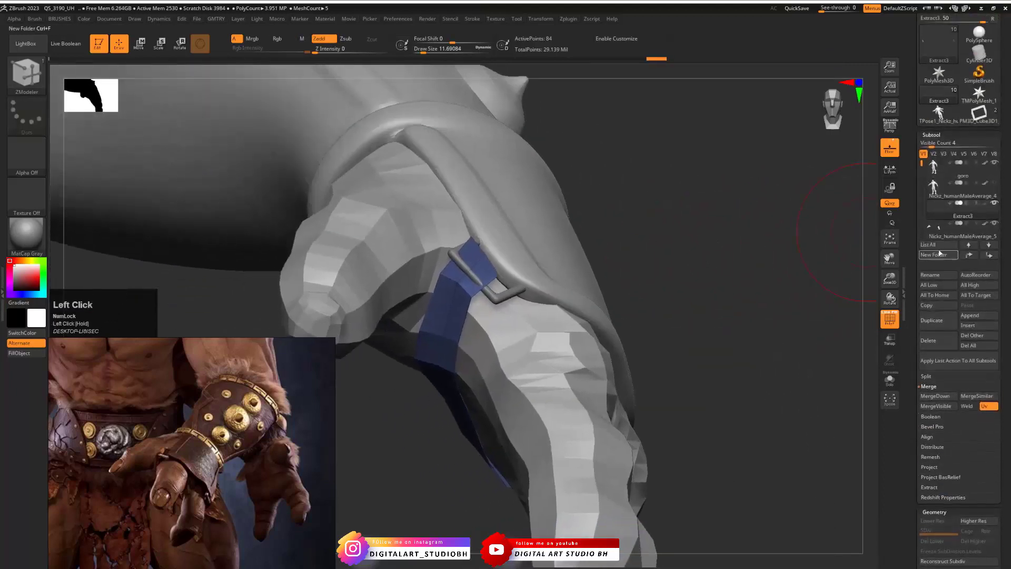
# Hide the other subtools so that only the palm strap Extract3 and its buckle frames PM3D_Cube3D1_2 are shown
pyautogui.keyDown('shift'); pyautogui.click(994, 203); pyautogui.keyUp('shift')
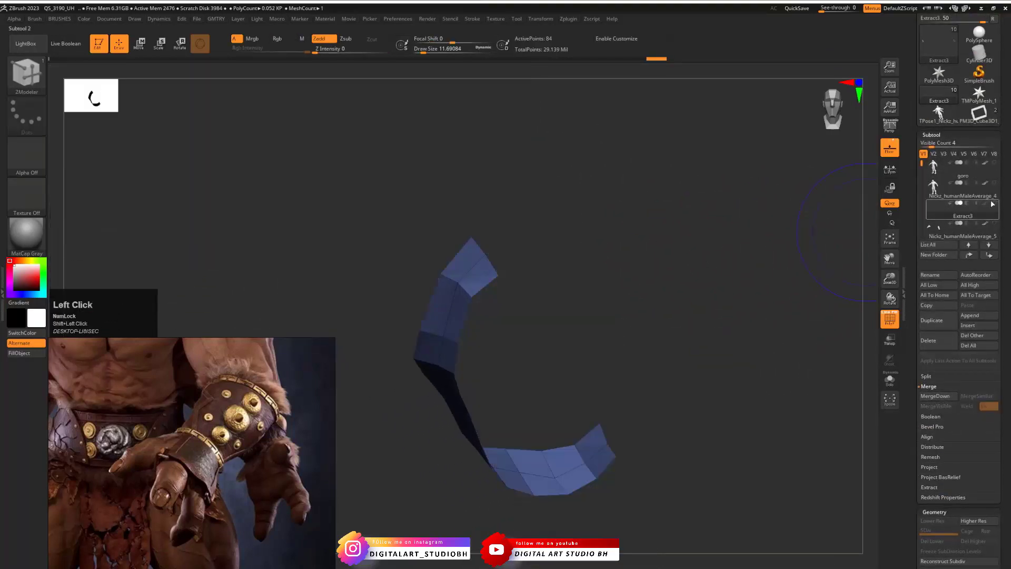
pyautogui.moveTo(996, 227)
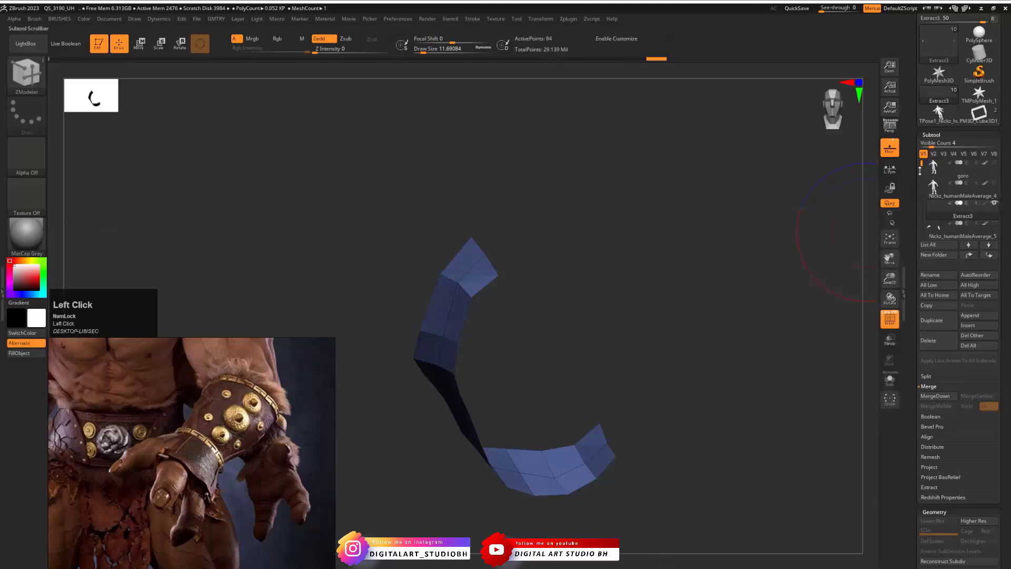
pyautogui.moveTo(921, 213); pyautogui.dragTo(922, 172)
pyautogui.click(994, 204)
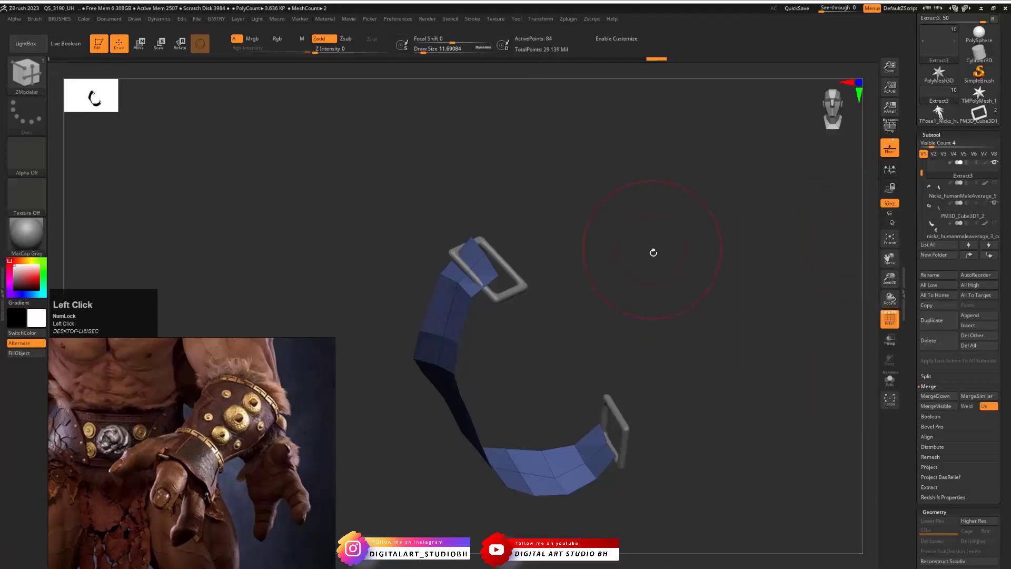
pyautogui.moveTo(653, 252); pyautogui.dragTo(645, 254)
pyautogui.press('f')
pyautogui.press('f')
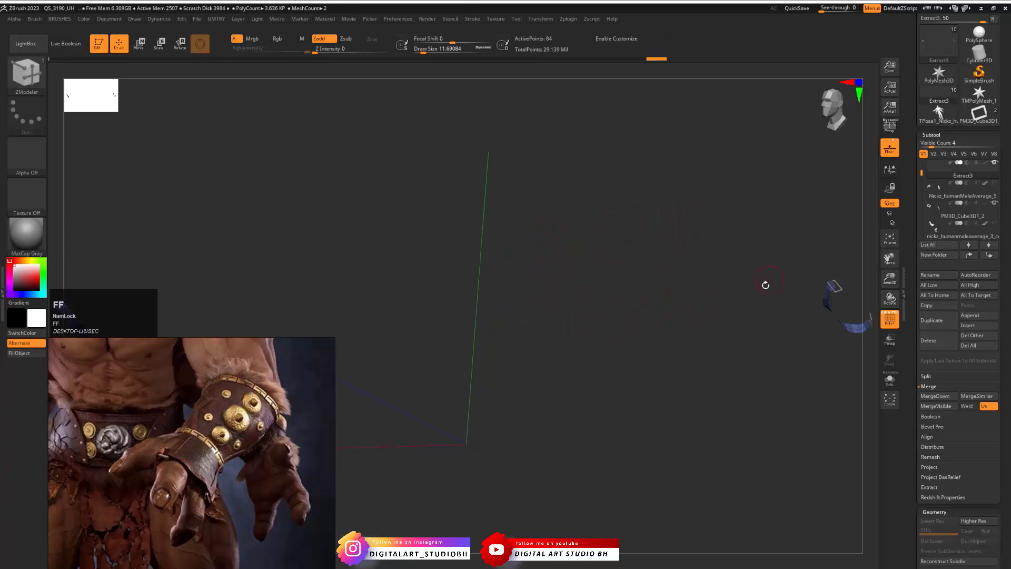
pyautogui.keyDown('alt'); pyautogui.moveTo(700, 278); pyautogui.dragTo(391, 275); pyautogui.keyUp('alt')
pyautogui.keyDown('alt'); pyautogui.moveTo(600, 254); pyautogui.dragTo(611, 287); pyautogui.keyUp('alt')
pyautogui.keyDown('alt'); pyautogui.moveTo(679, 296); pyautogui.dragTo(381, 296); pyautogui.keyUp('alt')
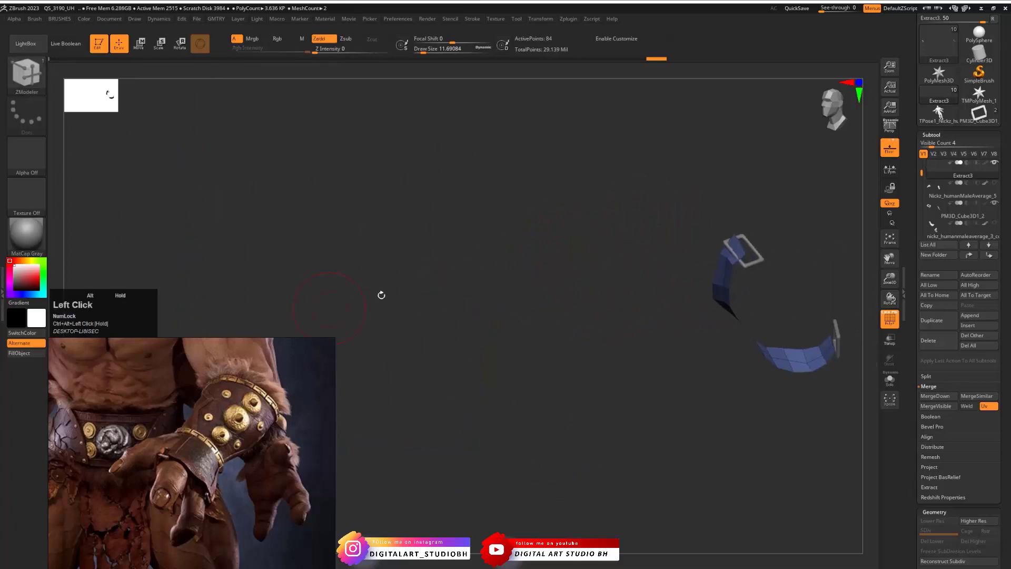
pyautogui.keyDown('alt'); pyautogui.moveTo(690, 271); pyautogui.dragTo(487, 289); pyautogui.keyUp('alt')
pyautogui.moveTo(607, 275); pyautogui.dragTo(277, 334)
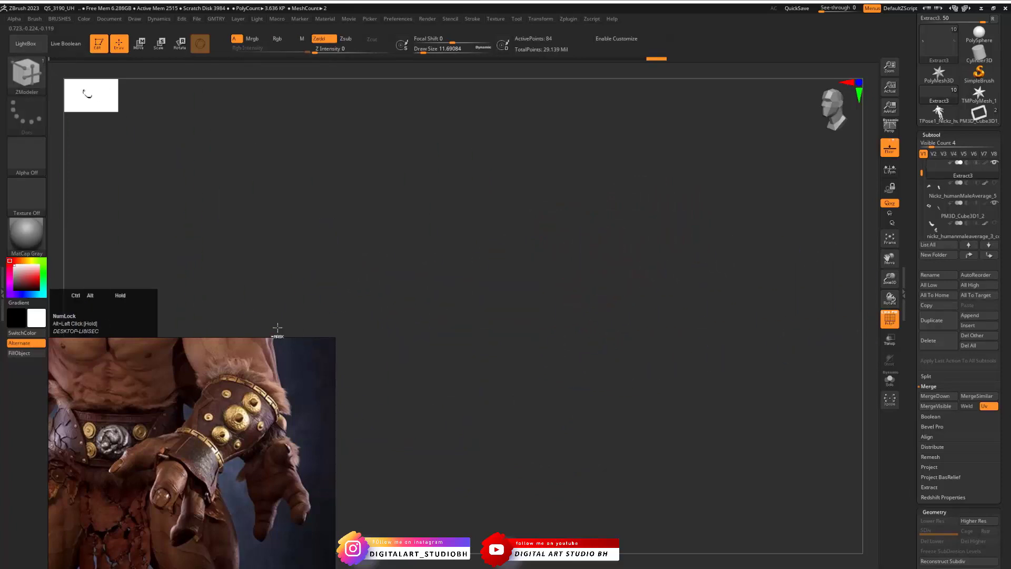
pyautogui.keyDown('alt'); pyautogui.moveTo(632, 295); pyautogui.dragTo(634, 242); pyautogui.keyUp('alt')
pyautogui.keyDown('alt'); pyautogui.moveTo(558, 237); pyautogui.dragTo(796, 215); pyautogui.keyUp('alt')
pyautogui.click(933, 213)
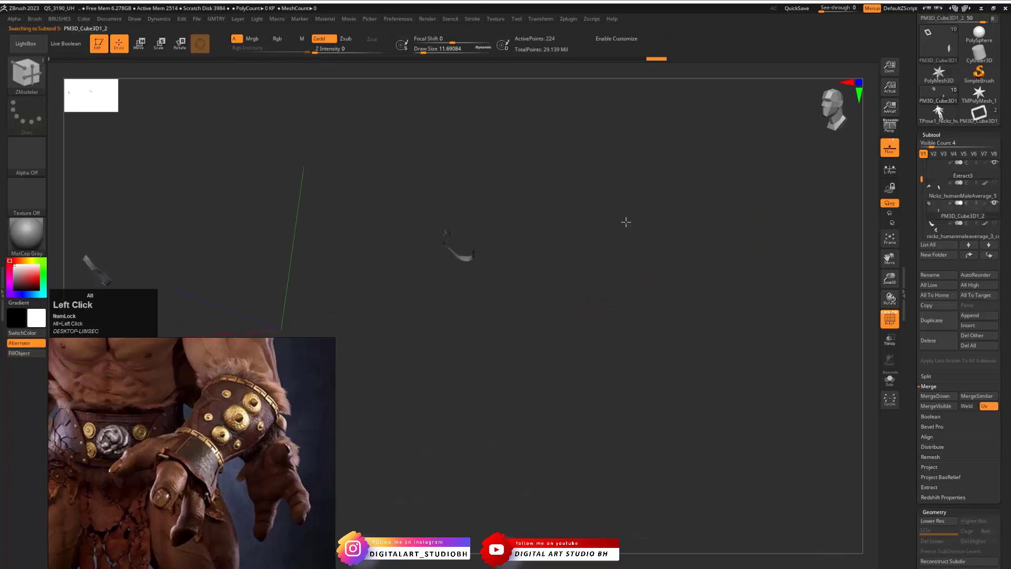
pyautogui.moveTo(625, 221); pyautogui.dragTo(705, 263)
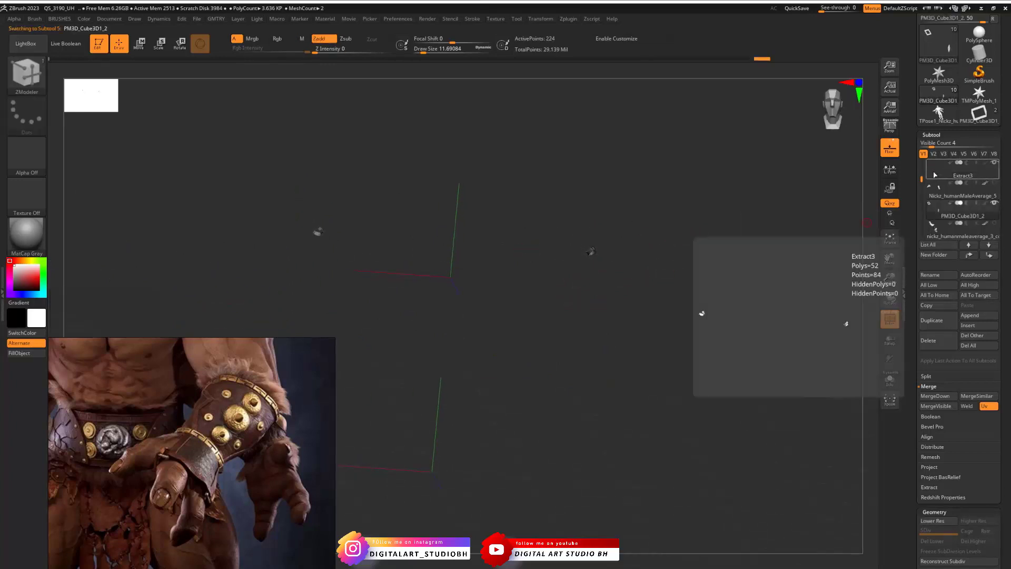
# Select the palm strap Extract3 and hide its mirrored copy on the other hand
pyautogui.keyDown('alt'); pyautogui.click(589, 248); pyautogui.keyUp('alt')
pyautogui.keyDown('ctrl'); pyautogui.keyDown('alt'); pyautogui.keyDown('shift'); pyautogui.moveTo(416, 177); pyautogui.dragTo(279, 293); pyautogui.keyUp('shift'); pyautogui.keyUp('alt'); pyautogui.keyUp('ctrl')
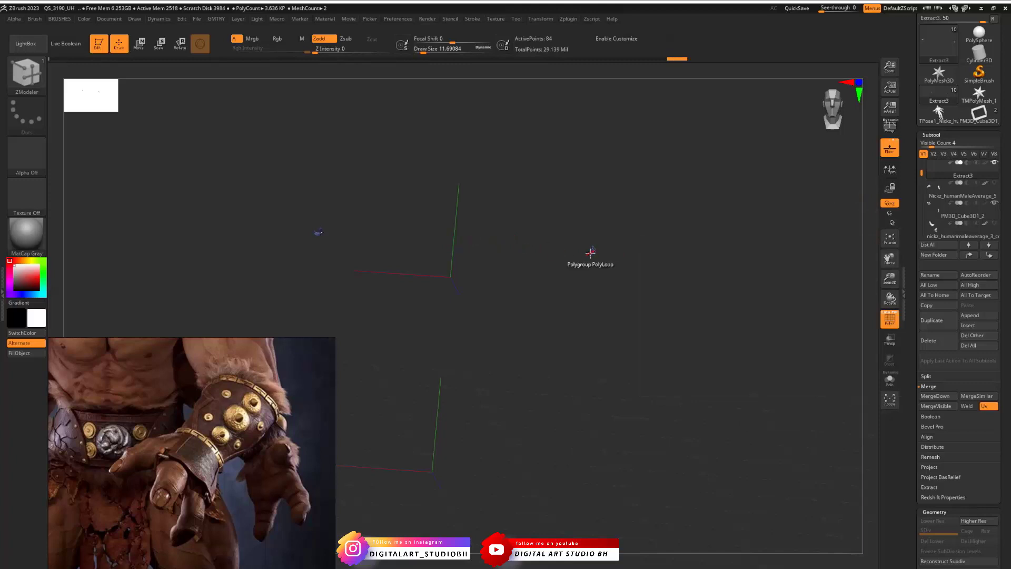
pyautogui.press('x')
pyautogui.keyDown('ctrl'); pyautogui.keyDown('alt'); pyautogui.keyDown('shift'); pyautogui.moveTo(299, 217); pyautogui.dragTo(331, 205); pyautogui.keyUp('shift'); pyautogui.keyUp('alt'); pyautogui.keyUp('ctrl')
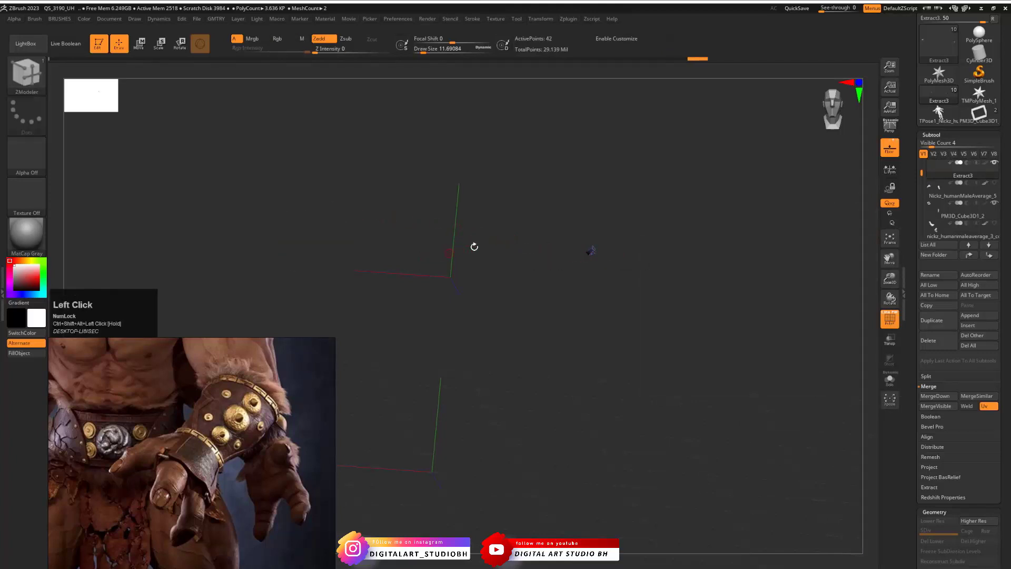
# Move the edge vertices of one strap end outward towards the buckle's width with the Move brush at draw size 8.42
pyautogui.keyDown('alt'); pyautogui.moveTo(687, 242); pyautogui.dragTo(699, 242); pyautogui.keyUp('alt')
pyautogui.press('f')
pyautogui.moveTo(791, 240); pyautogui.dragTo(756, 223)
pyautogui.keyDown('alt'); pyautogui.moveTo(757, 224); pyautogui.dragTo(785, 294); pyautogui.keyUp('alt')
pyautogui.moveTo(803, 305)
pyautogui.mouseDown()
pyautogui.moveTo(571, 228)
pyautogui.moveTo(696, 301)
pyautogui.moveTo(634, 296)
pyautogui.moveTo(622, 273)
pyautogui.mouseUp()
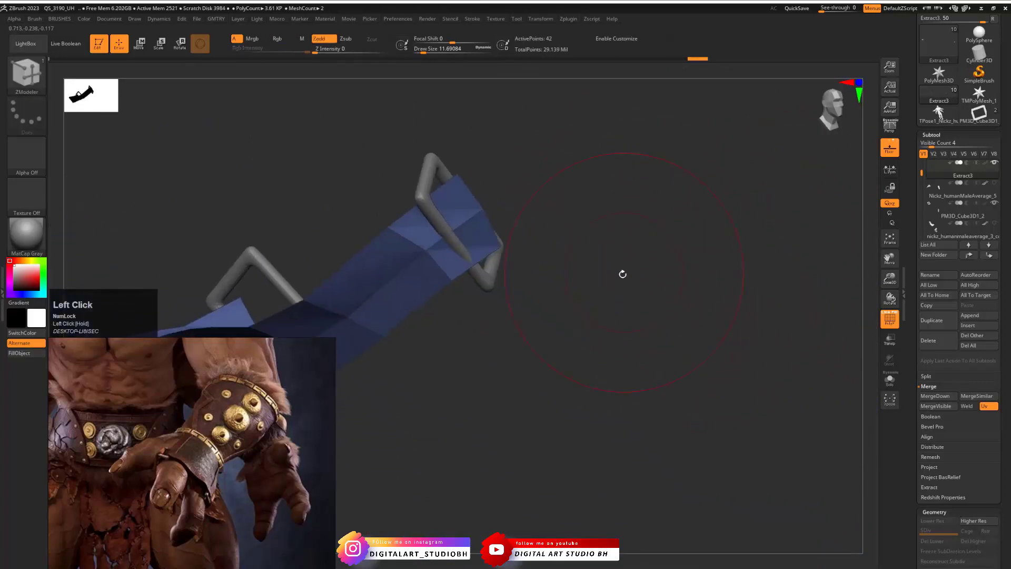
pyautogui.press('b')
pyautogui.click(495, 256)
pyautogui.moveTo(581, 236); pyautogui.dragTo(675, 270)
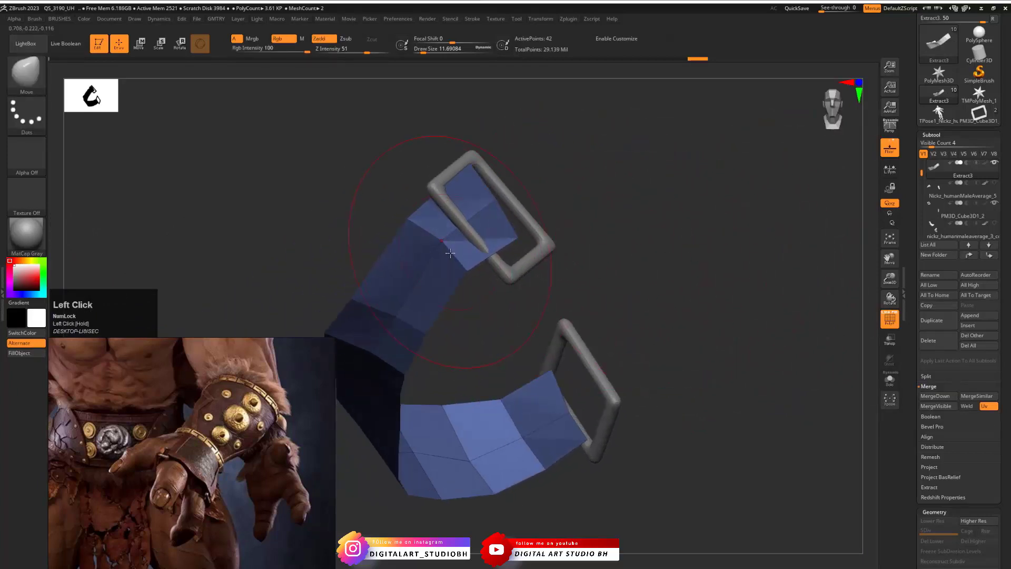
pyautogui.press('s')
pyautogui.moveTo(442, 259); pyautogui.dragTo(448, 258)
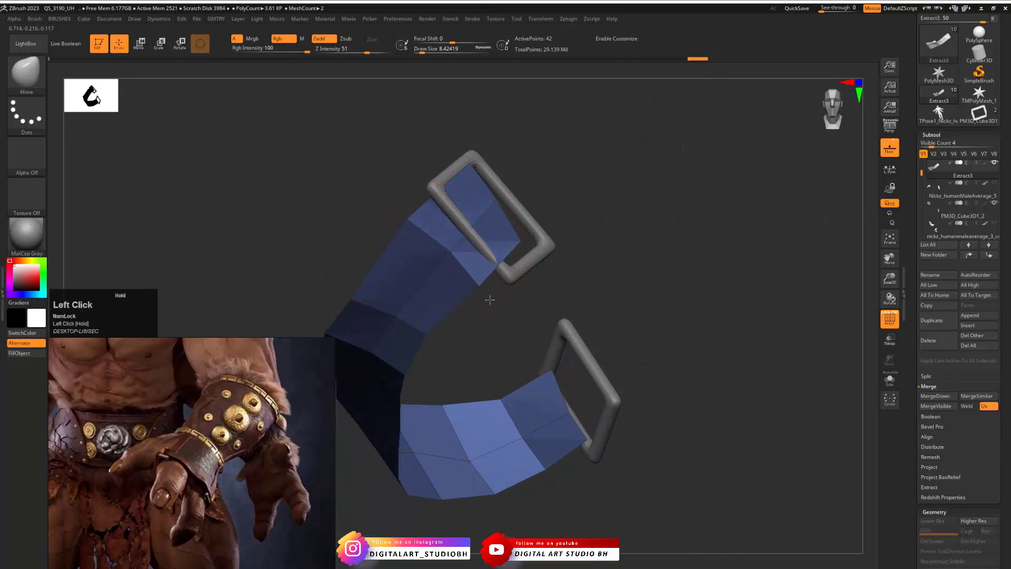
# Reduce the Move brush's draw size to about 2.6 and pull that strap end's vertices into place around the buckle bar
pyautogui.press('s')
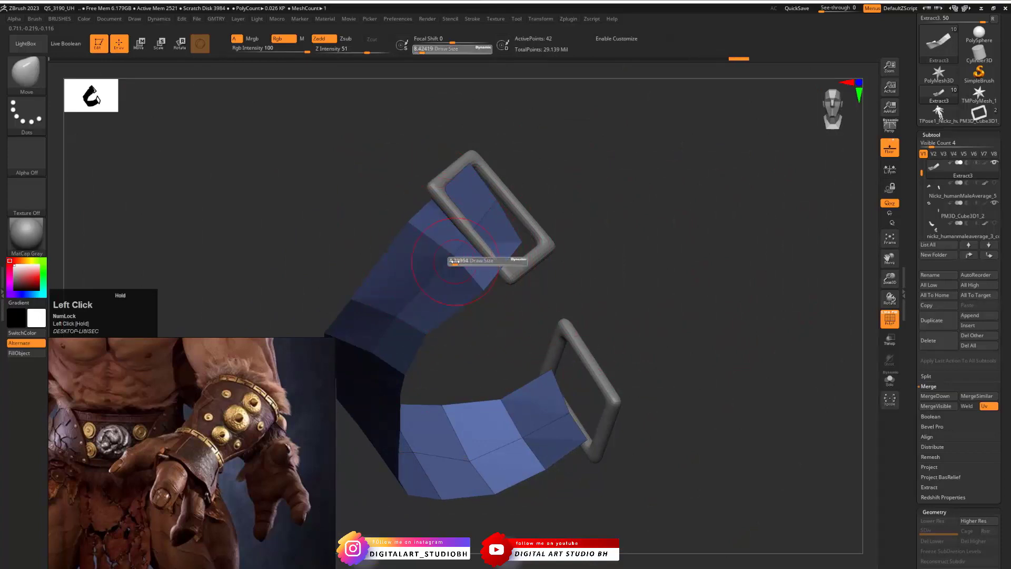
pyautogui.moveTo(451, 262); pyautogui.dragTo(448, 260)
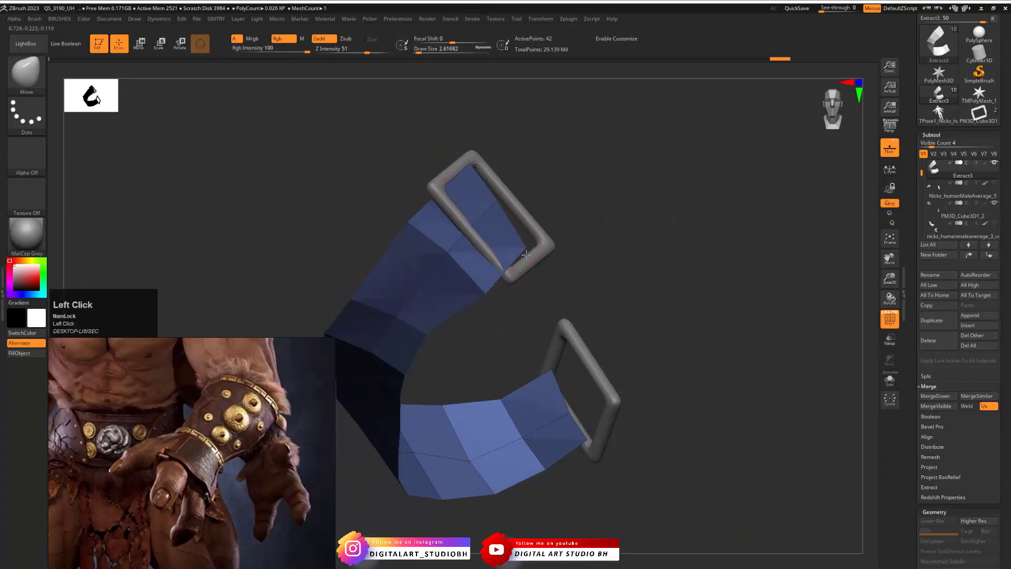
pyautogui.moveTo(585, 190); pyautogui.dragTo(567, 214)
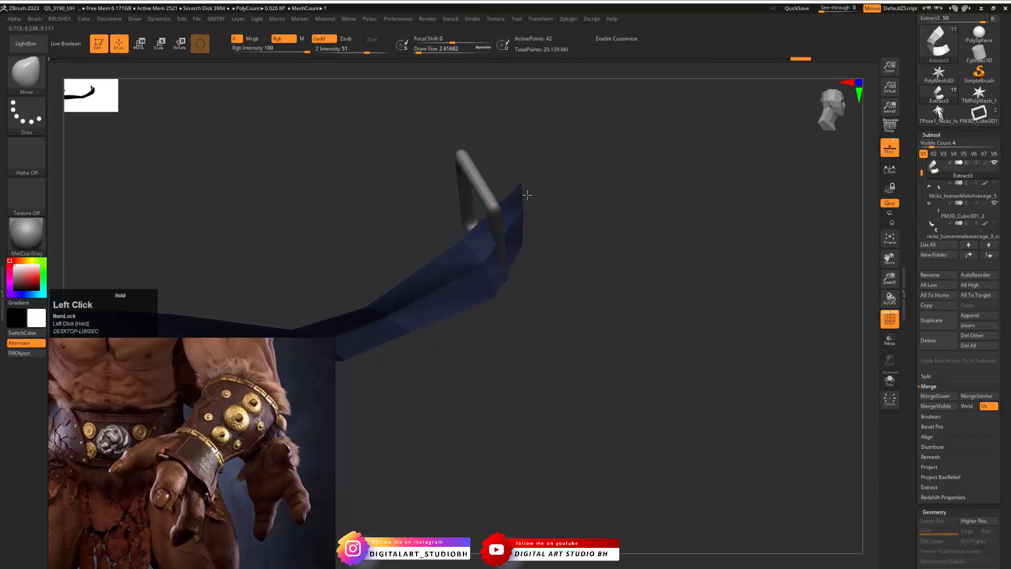
pyautogui.moveTo(465, 244); pyautogui.dragTo(522, 220)
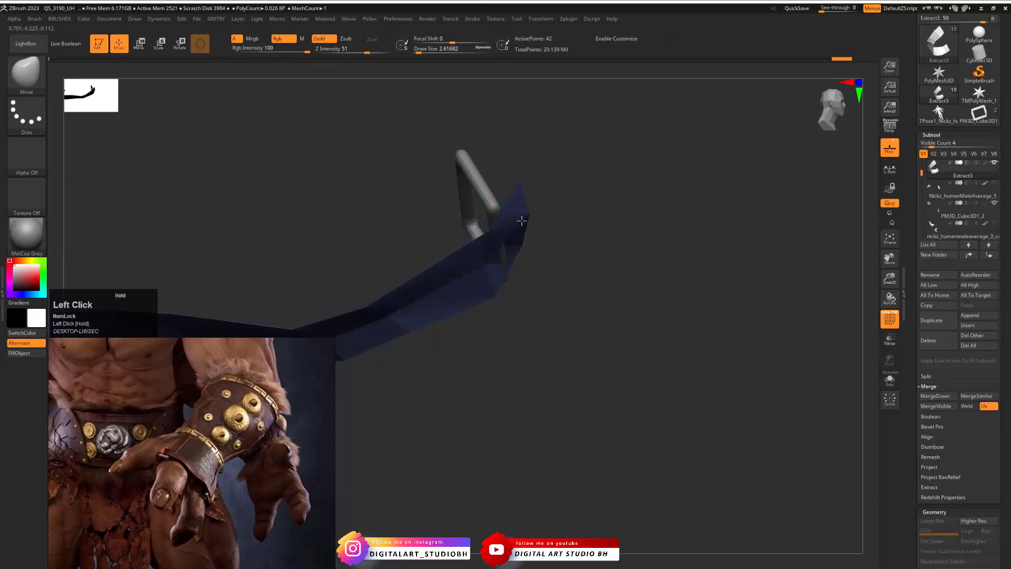
pyautogui.moveTo(483, 255); pyautogui.dragTo(528, 227)
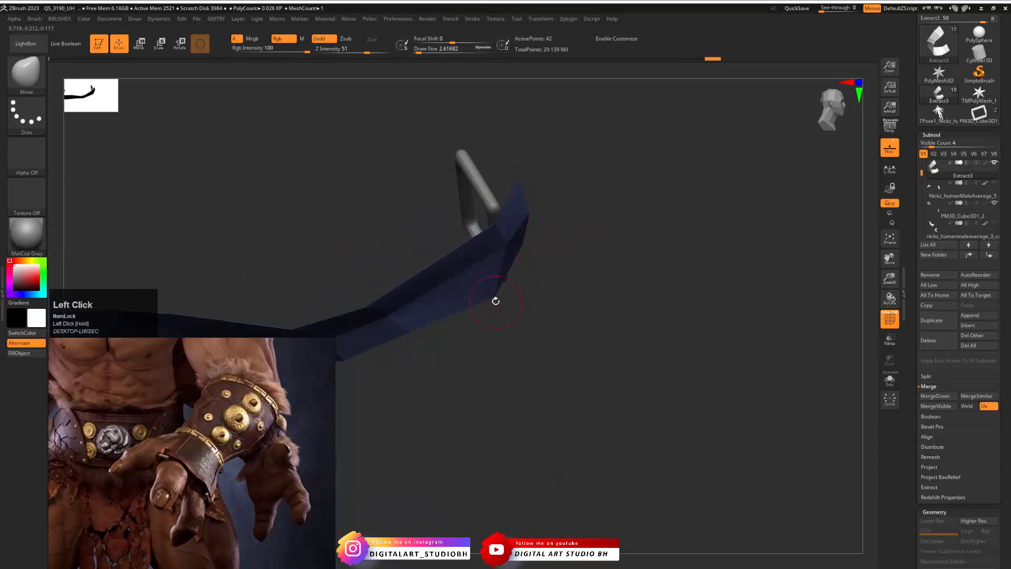
pyautogui.moveTo(564, 262); pyautogui.dragTo(482, 175)
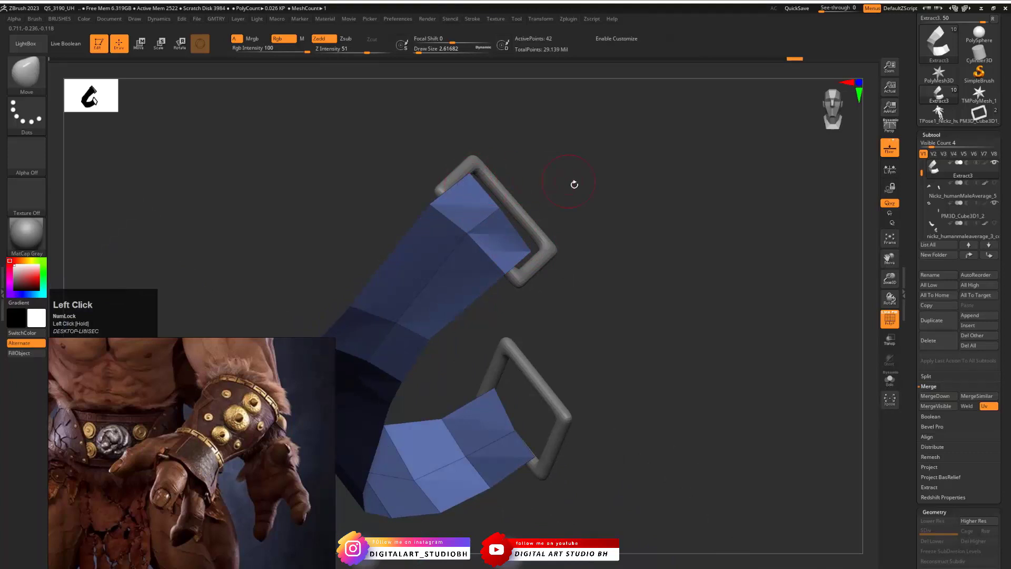
# Pull the vertices at the strap's opposite end so that it passes through the opening of the second buckle
pyautogui.moveTo(574, 184); pyautogui.dragTo(584, 217)
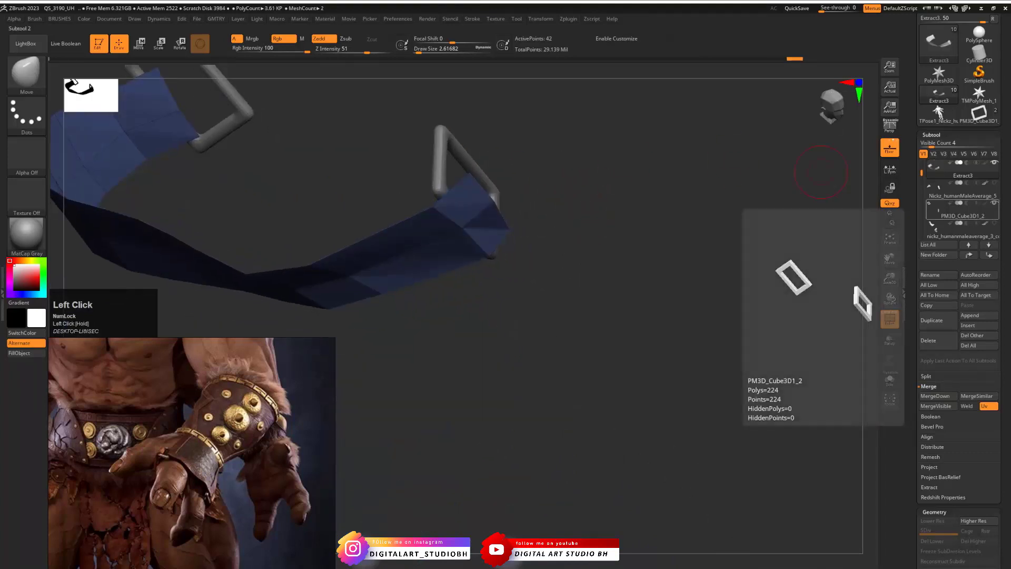
pyautogui.click(962, 210)
pyautogui.moveTo(603, 256); pyautogui.dragTo(623, 332)
pyautogui.keyDown('alt'); pyautogui.moveTo(427, 213); pyautogui.dragTo(599, 290); pyautogui.keyUp('alt')
pyautogui.moveTo(598, 289); pyautogui.dragTo(785, 223)
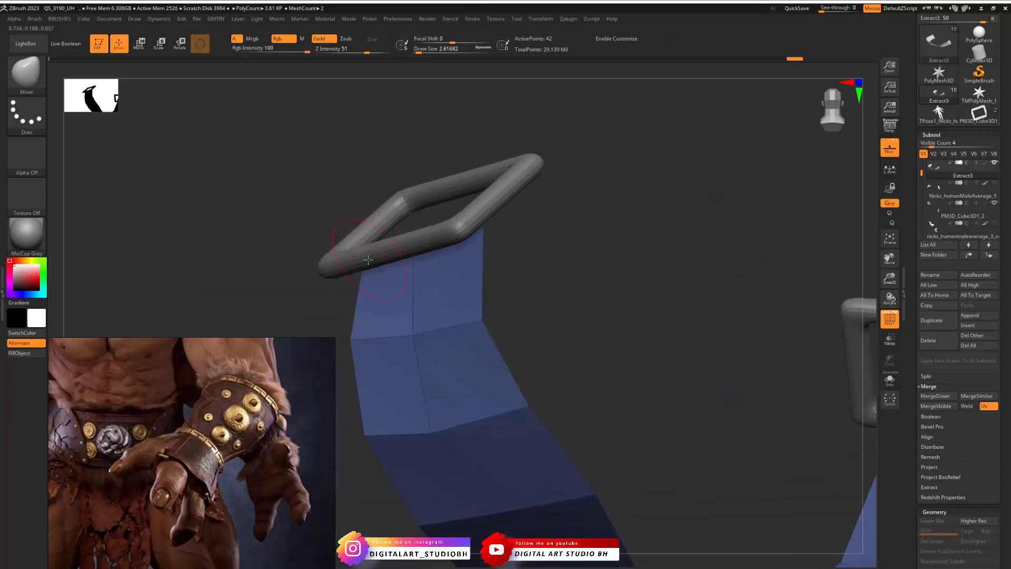
pyautogui.moveTo(359, 262); pyautogui.dragTo(327, 221)
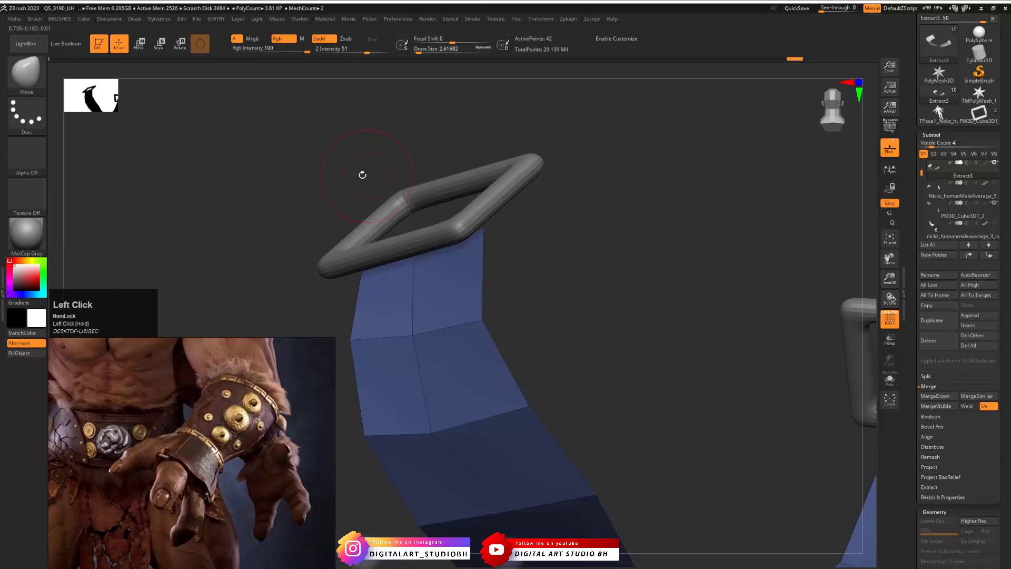
pyautogui.moveTo(362, 174)
pyautogui.mouseDown()
pyautogui.moveTo(409, 140)
pyautogui.moveTo(377, 260)
pyautogui.moveTo(358, 144)
pyautogui.mouseUp()
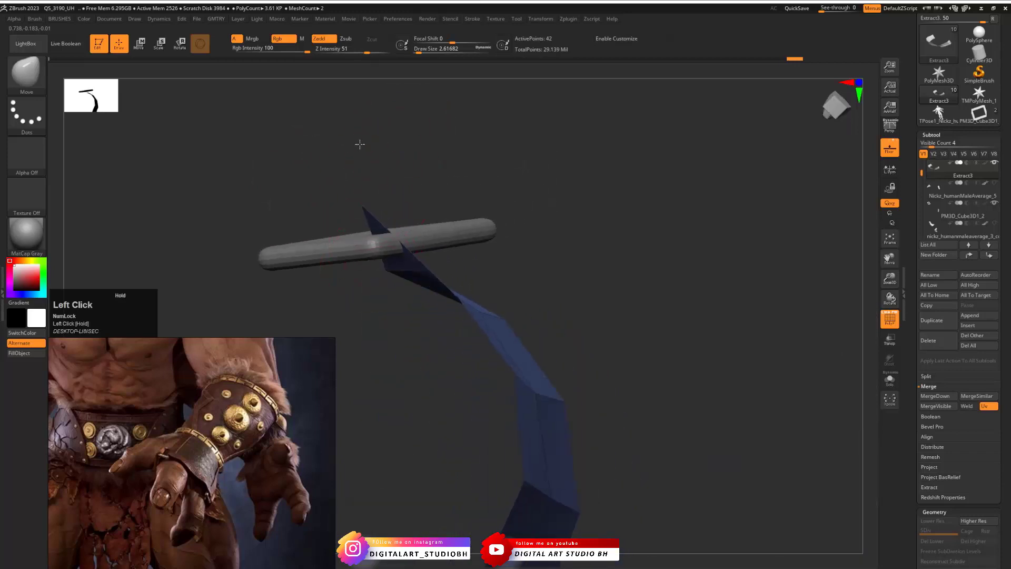
pyautogui.moveTo(411, 276); pyautogui.dragTo(386, 146)
pyautogui.moveTo(400, 190); pyautogui.dragTo(430, 149)
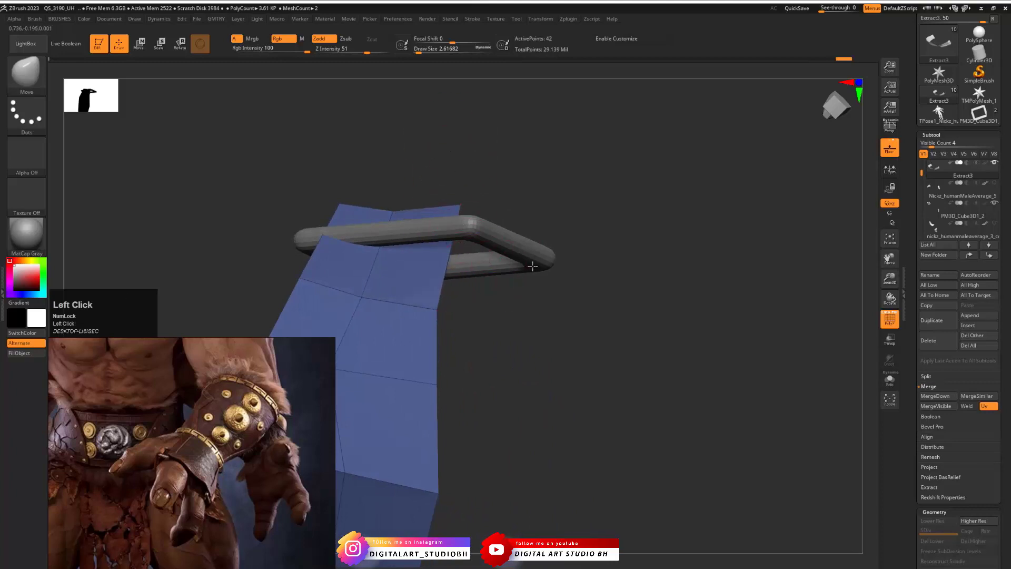
# Even out the second strap end's edge and middle vertices so the strap fits the width of the buckle opening
pyautogui.moveTo(532, 267)
pyautogui.mouseDown()
pyautogui.moveTo(542, 304)
pyautogui.moveTo(511, 289)
pyautogui.moveTo(401, 154)
pyautogui.moveTo(399, 176)
pyautogui.mouseUp()
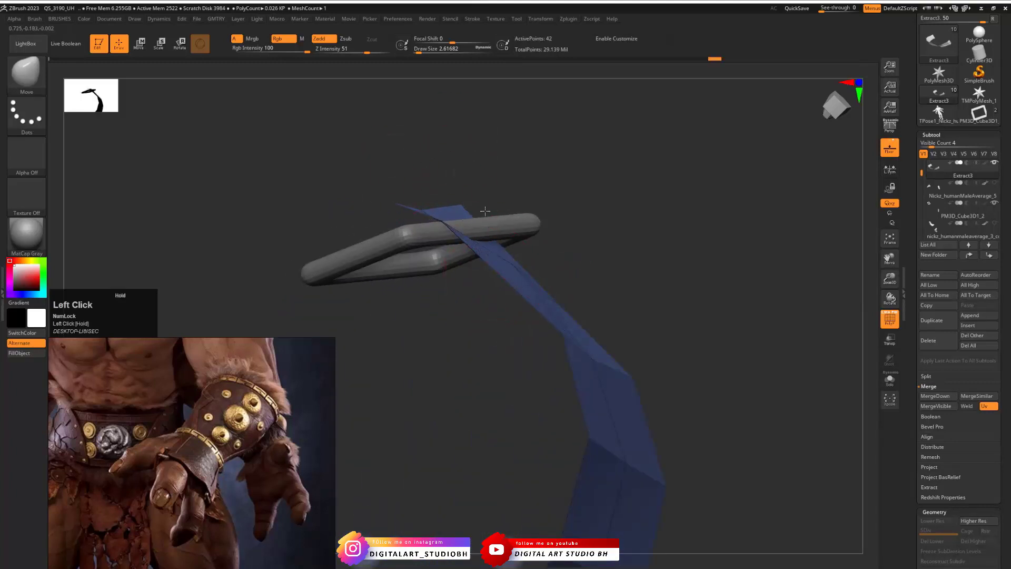
pyautogui.moveTo(565, 207); pyautogui.dragTo(515, 191)
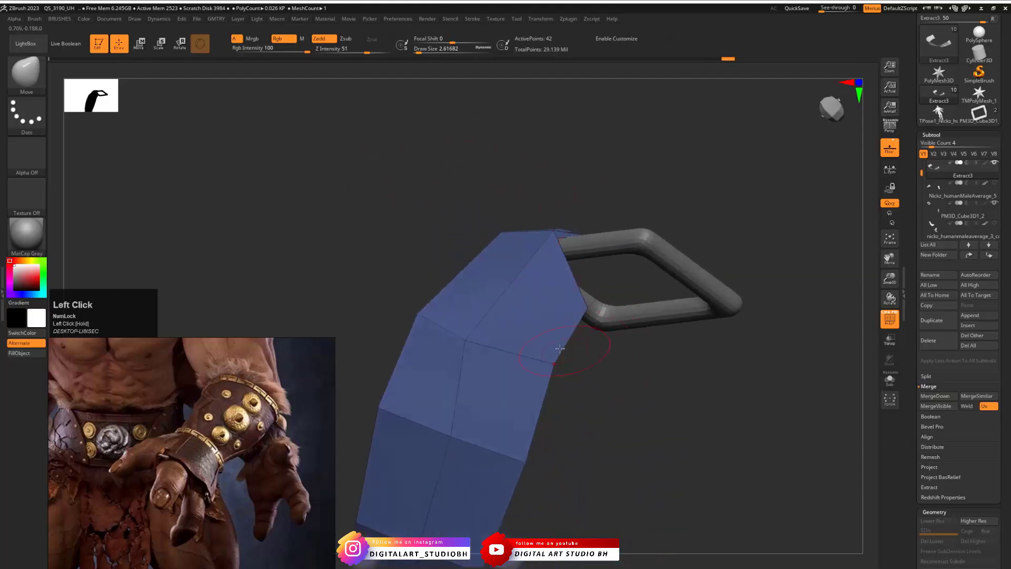
pyautogui.moveTo(600, 319)
pyautogui.mouseDown()
pyautogui.moveTo(594, 219)
pyautogui.moveTo(623, 140)
pyautogui.moveTo(618, 153)
pyautogui.moveTo(653, 237)
pyautogui.moveTo(621, 278)
pyautogui.mouseUp()
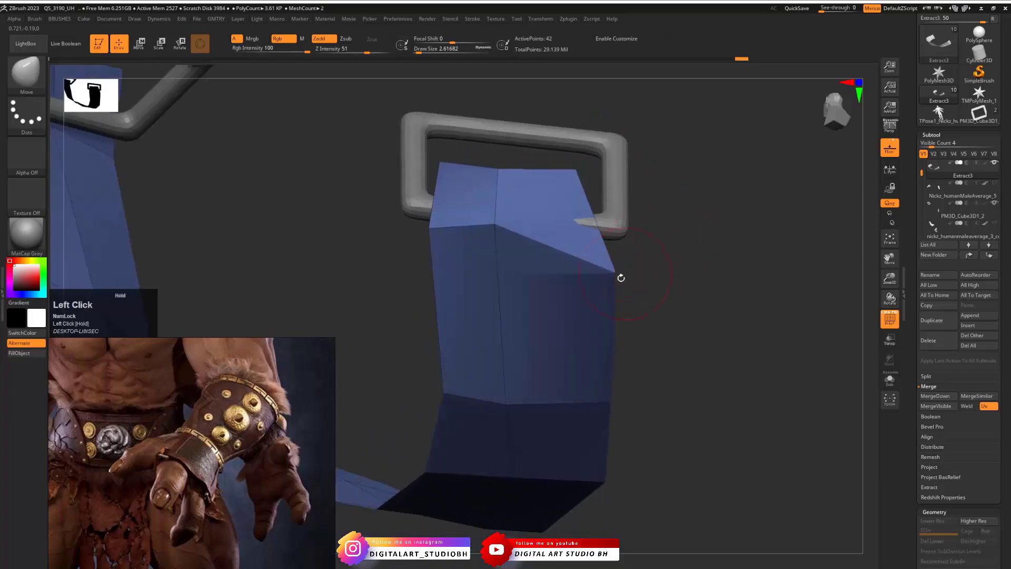
pyautogui.moveTo(440, 213); pyautogui.dragTo(503, 228)
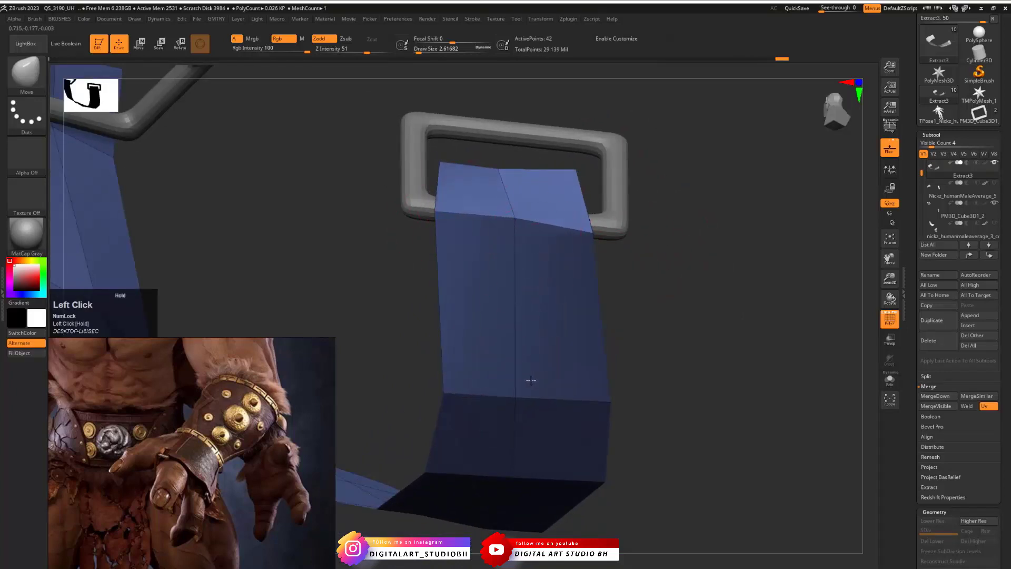
pyautogui.moveTo(658, 255); pyautogui.dragTo(610, 265)
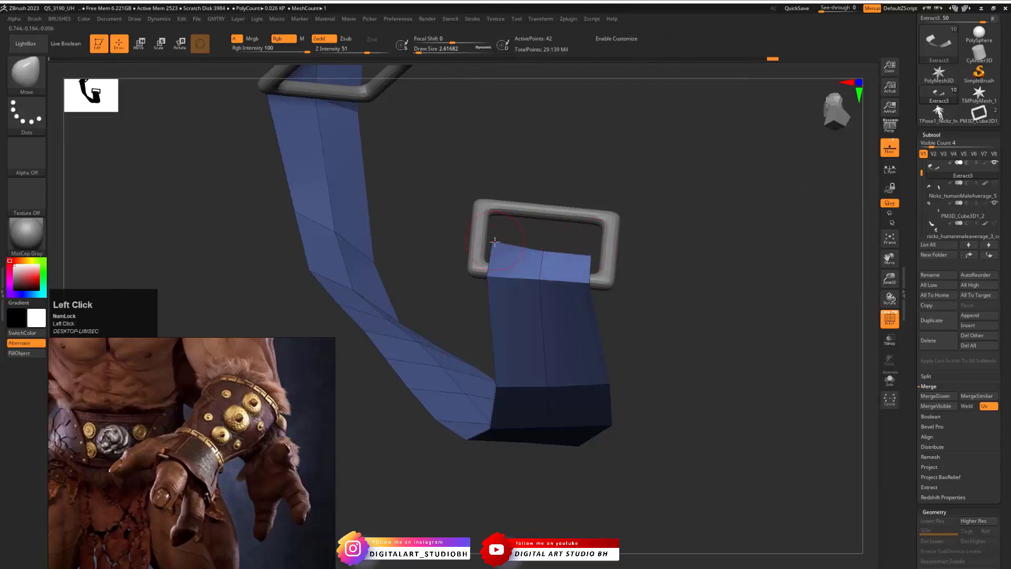
pyautogui.moveTo(495, 251); pyautogui.dragTo(683, 309)
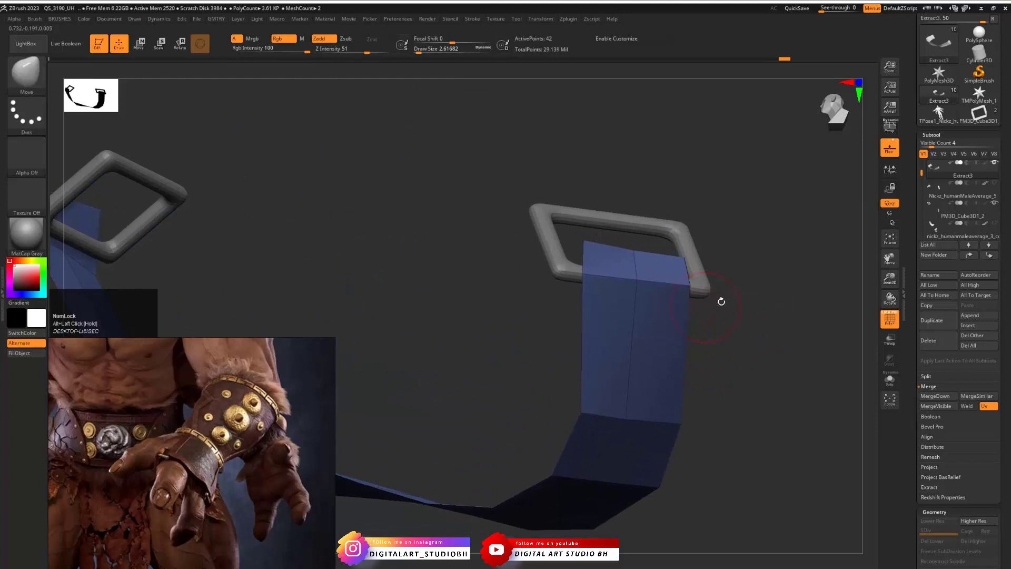
# Extrude the whole palm strap with ZModeler to give it thickness, undoing the first attempt
pyautogui.hotkey('ctrl', 'v')
pyautogui.hotkey('ctrl', 'c')
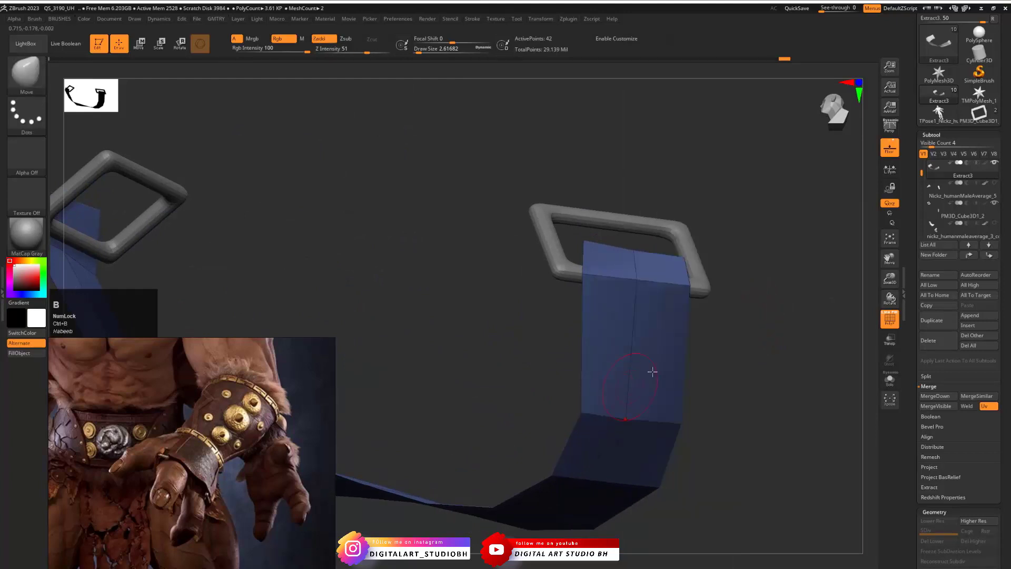
pyautogui.hotkey('ctrl', 'c')
pyautogui.click(704, 360)
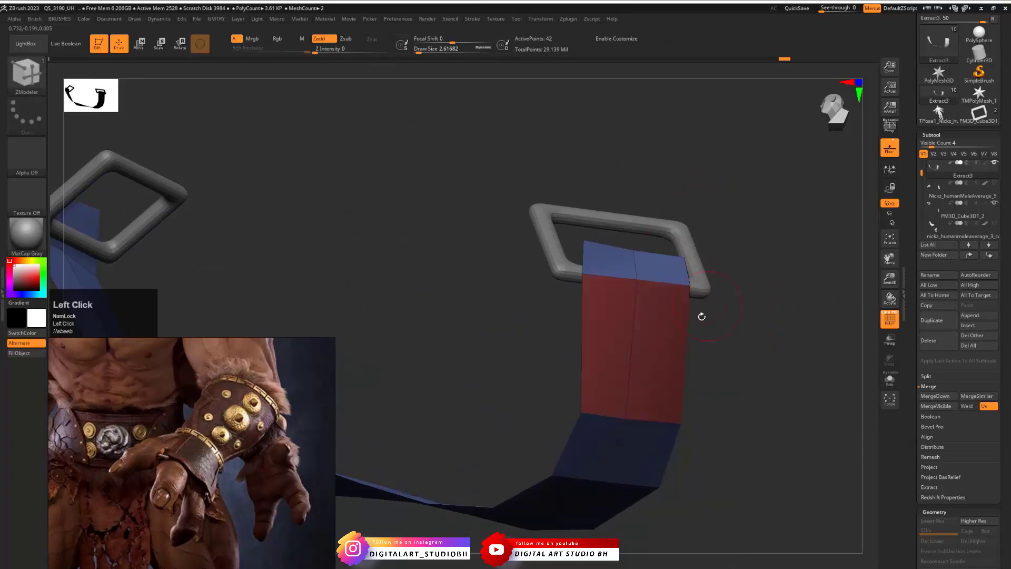
pyautogui.moveTo(701, 316); pyautogui.dragTo(753, 325)
pyautogui.hotkey('ctrl', 'z')
pyautogui.moveTo(655, 328); pyautogui.dragTo(727, 313)
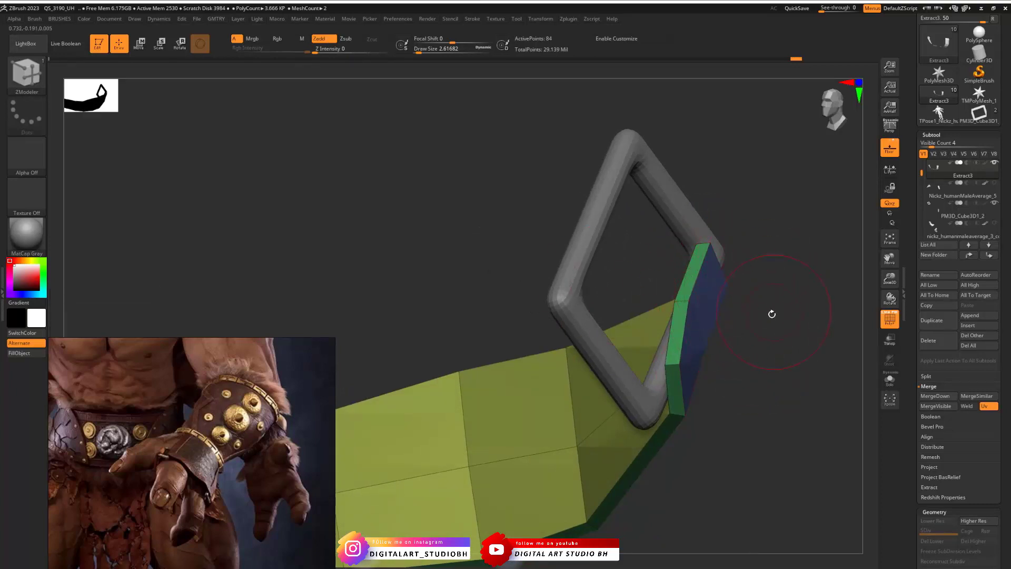
# Set the draw size to 1 and isolate the inner-surface polygroup of the thickened strap
pyautogui.moveTo(772, 314); pyautogui.dragTo(736, 315)
pyautogui.click(685, 299)
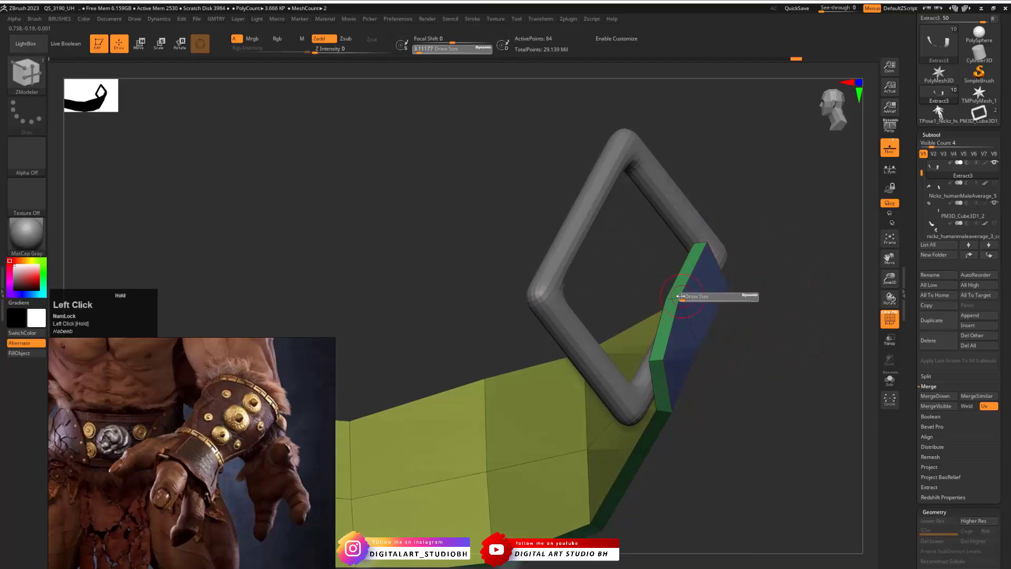
pyautogui.keyDown('ctrl'); pyautogui.keyDown('shift'); pyautogui.click(680, 320); pyautogui.keyUp('shift'); pyautogui.keyUp('ctrl')
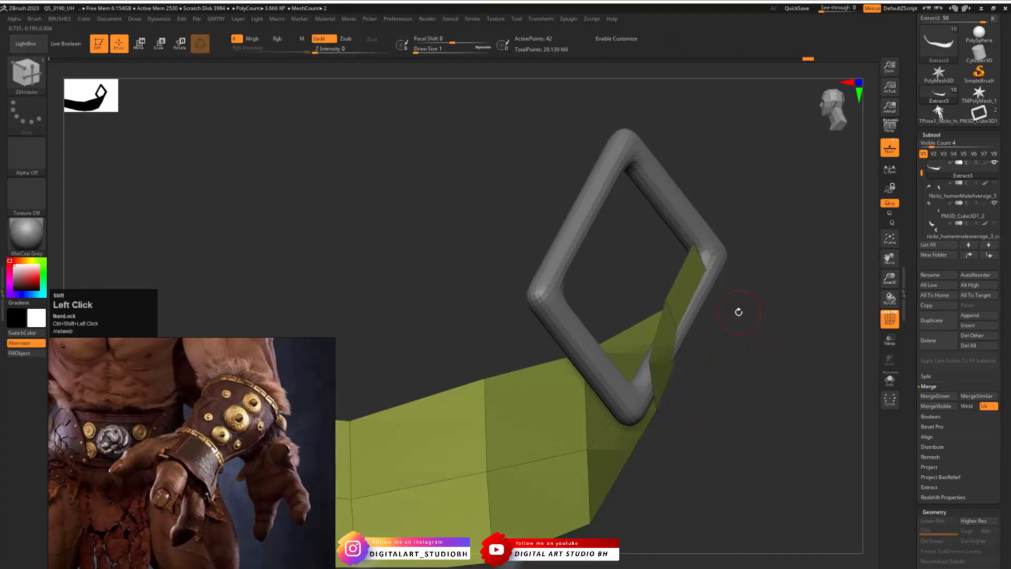
pyautogui.moveTo(746, 276)
pyautogui.keyDown('ctrl'); pyautogui.keyDown('shift'); pyautogui.mouseDown()
pyautogui.moveTo(738, 310)
pyautogui.moveTo(777, 344)
pyautogui.moveTo(772, 311)
pyautogui.moveTo(763, 313)
pyautogui.moveTo(816, 234)
pyautogui.moveTo(804, 222)
pyautogui.moveTo(688, 273)
pyautogui.mouseUp(); pyautogui.keyUp('shift'); pyautogui.keyUp('ctrl')
pyautogui.keyDown('ctrl'); pyautogui.keyDown('shift'); pyautogui.click(703, 325); pyautogui.keyUp('shift'); pyautogui.keyUp('ctrl')
pyautogui.hotkey('ctrl', 'shift')
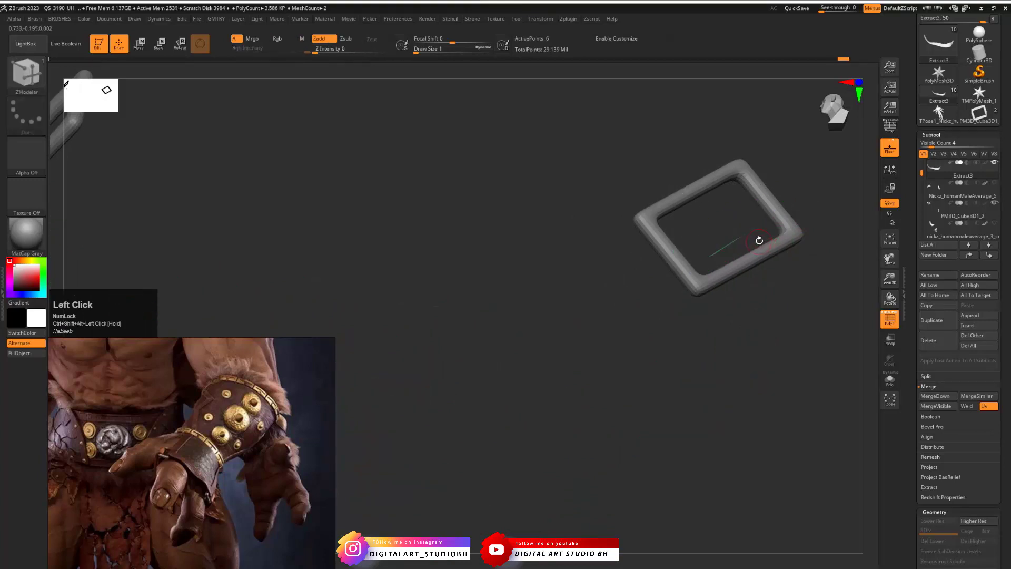
pyautogui.hotkey('ctrl', 'w')
pyautogui.moveTo(656, 322); pyautogui.dragTo(586, 303)
pyautogui.keyDown('ctrl'); pyautogui.keyDown('shift'); pyautogui.click(615, 331); pyautogui.keyUp('shift'); pyautogui.keyUp('ctrl')
pyautogui.moveTo(530, 198); pyautogui.dragTo(508, 185)
pyautogui.hotkey('ctrl', 'z')
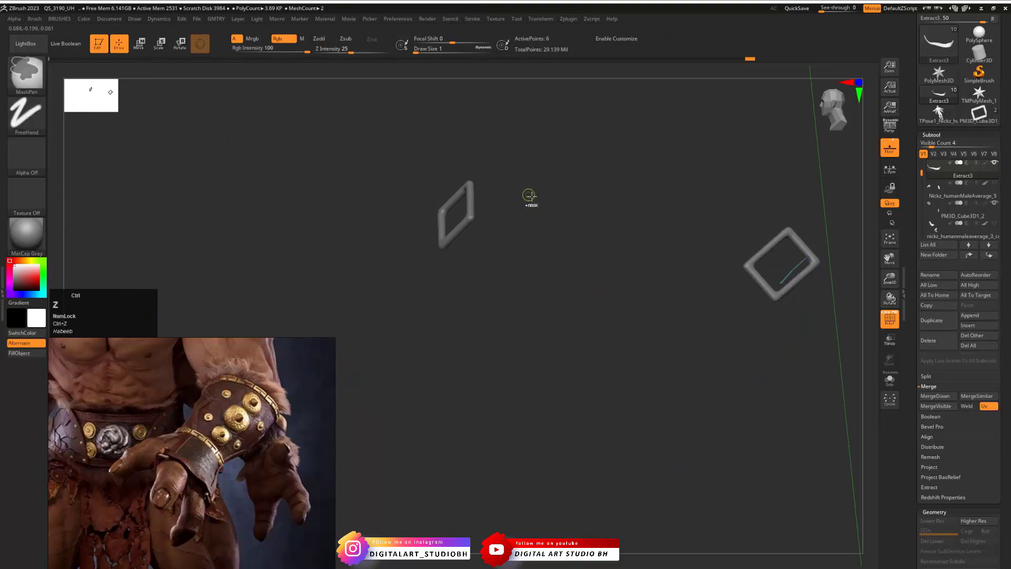
pyautogui.hotkey('ctrl', 'z')
# Mask both end caps of the isolated strap-edge polygroup and assign them a polygroup separate from the long edges
pyautogui.moveTo(693, 237); pyautogui.dragTo(646, 197)
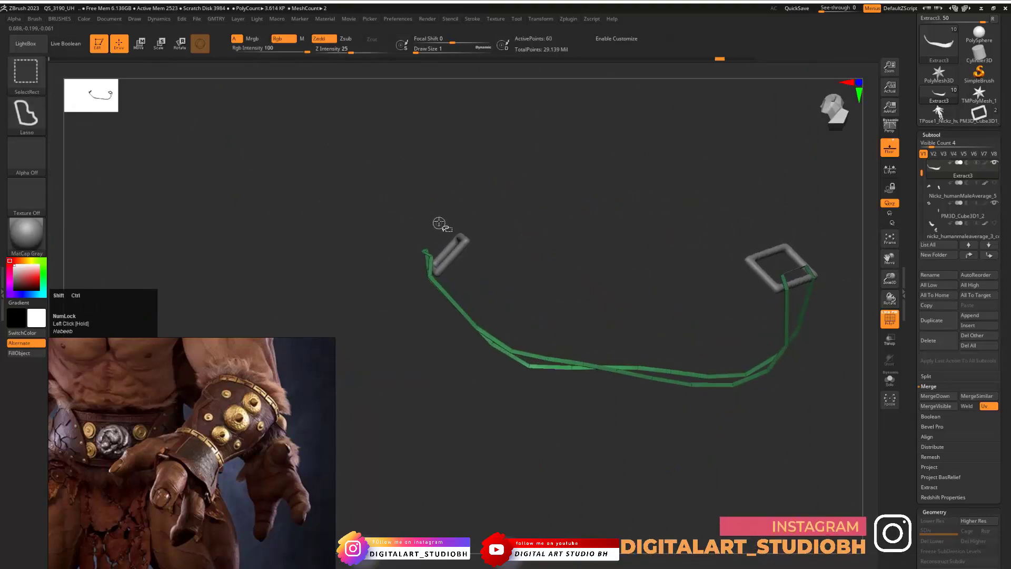
pyautogui.keyDown('ctrl'); pyautogui.moveTo(444, 214); pyautogui.dragTo(410, 264); pyautogui.keyUp('ctrl')
pyautogui.keyDown('ctrl'); pyautogui.moveTo(828, 228); pyautogui.dragTo(754, 279); pyautogui.keyUp('ctrl')
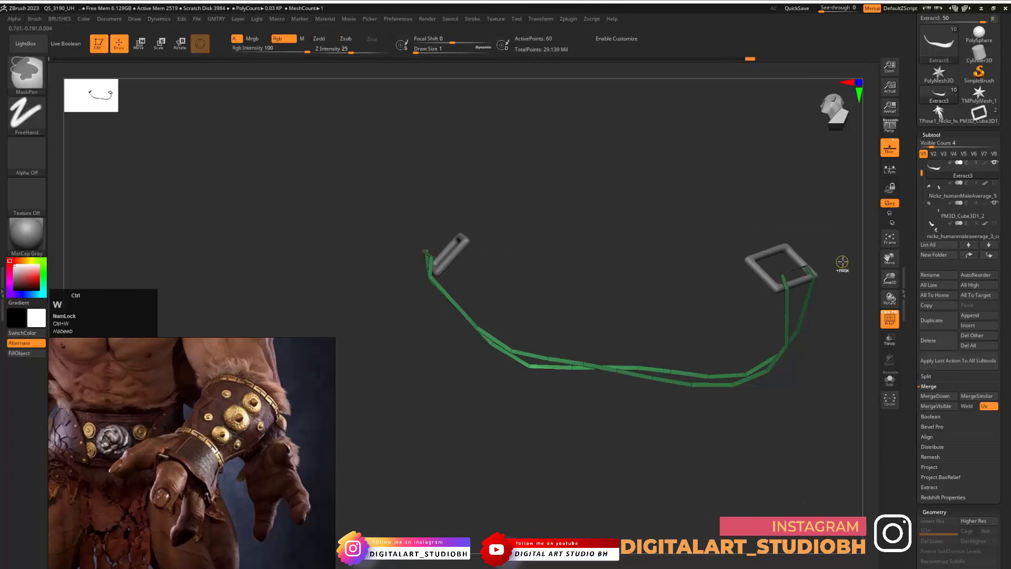
pyautogui.moveTo(841, 261); pyautogui.dragTo(791, 276)
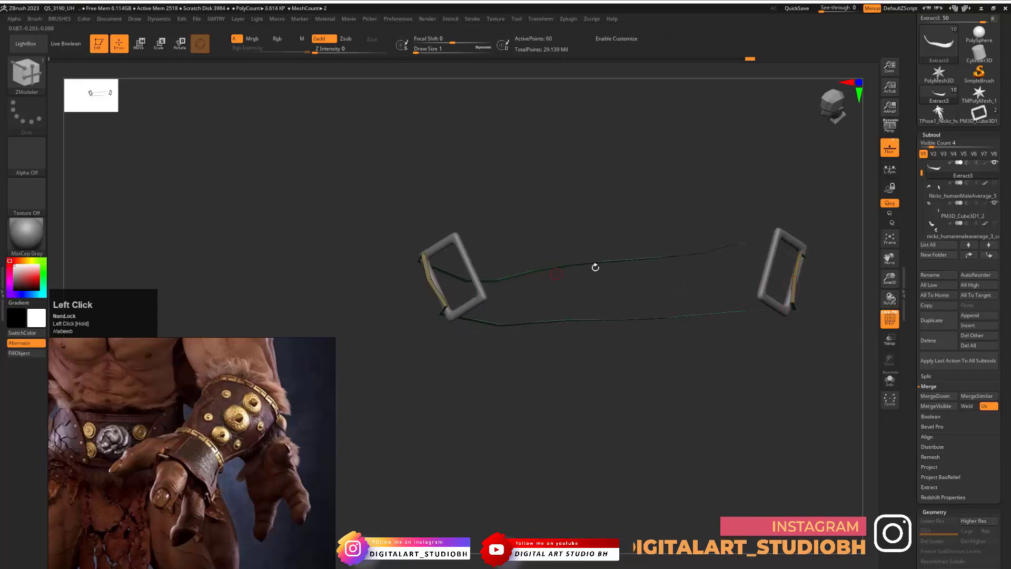
pyautogui.moveTo(684, 279); pyautogui.dragTo(565, 311)
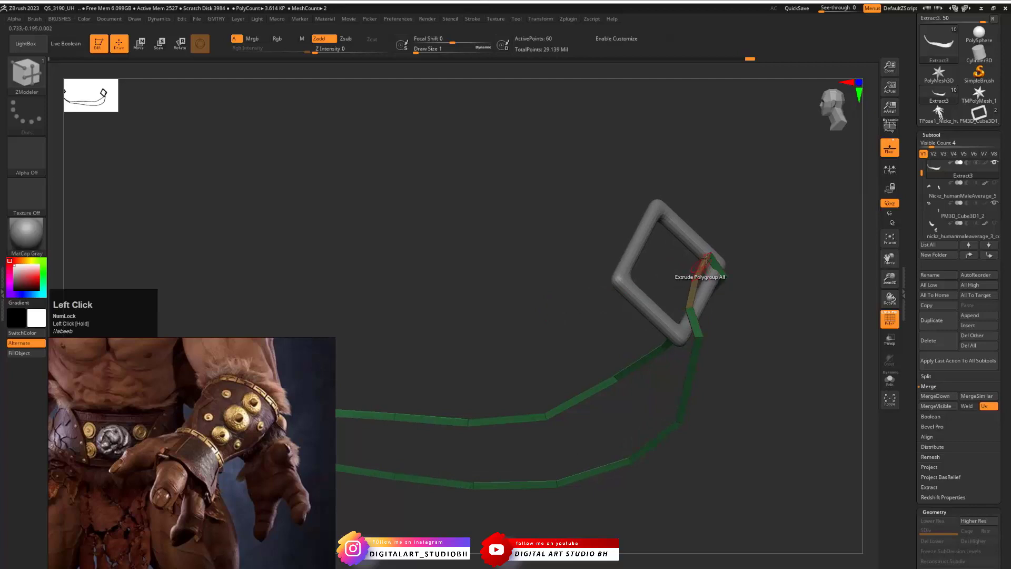
# Isolate the two end caps of the strap, mask the cap at one buckle and give it its own polygroup
pyautogui.moveTo(744, 228); pyautogui.dragTo(747, 214)
pyautogui.keyDown('ctrl'); pyautogui.keyDown('shift'); pyautogui.click(708, 271); pyautogui.keyUp('shift'); pyautogui.keyUp('ctrl')
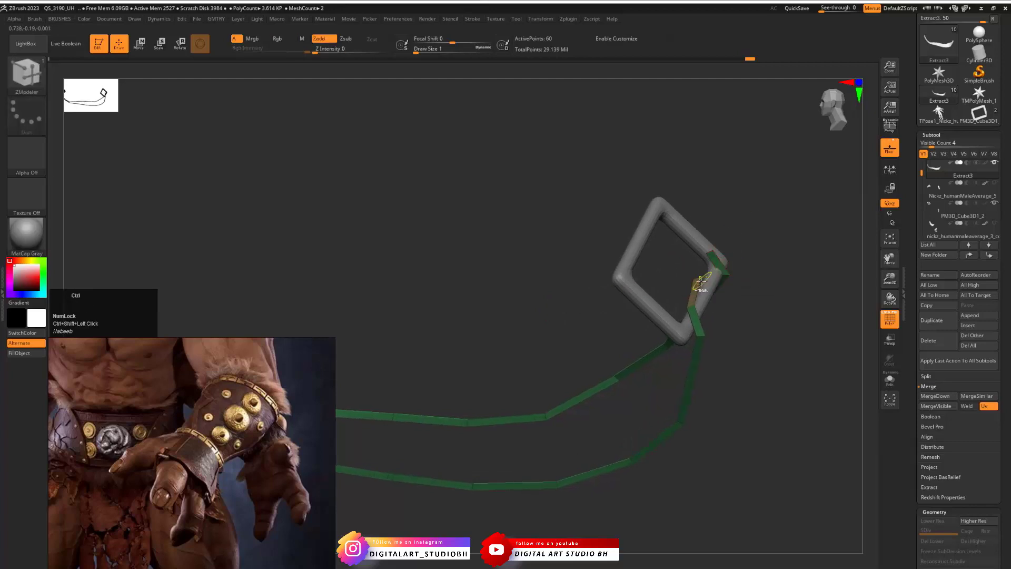
pyautogui.keyDown('ctrl'); pyautogui.keyDown('shift'); pyautogui.click(716, 270); pyautogui.keyUp('shift'); pyautogui.keyUp('ctrl')
pyautogui.keyDown('ctrl'); pyautogui.keyDown('shift'); pyautogui.click(697, 274); pyautogui.keyUp('shift'); pyautogui.keyUp('ctrl')
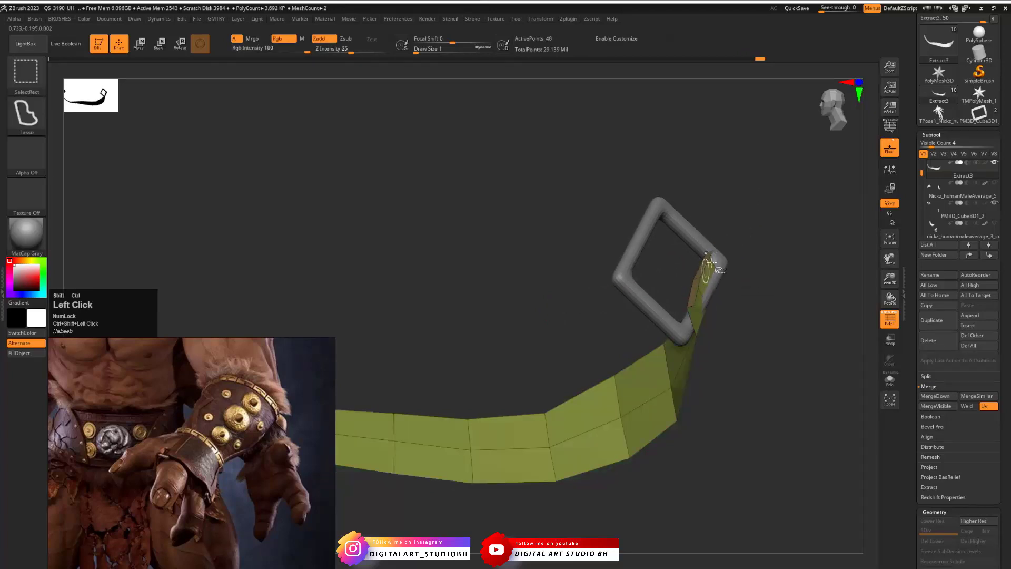
pyautogui.keyDown('ctrl'); pyautogui.keyDown('shift'); pyautogui.click(699, 323); pyautogui.keyUp('shift'); pyautogui.keyUp('ctrl')
pyautogui.hotkey('ctrl', 'shift', 'z')
pyautogui.keyDown('ctrl'); pyautogui.keyDown('shift'); pyautogui.click(626, 389); pyautogui.keyUp('shift'); pyautogui.keyUp('ctrl')
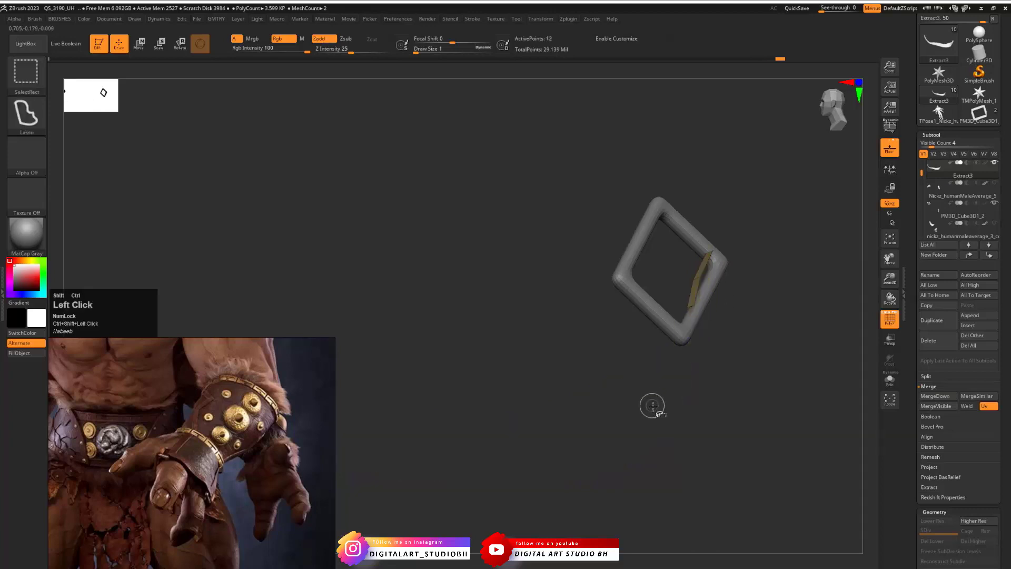
pyautogui.press('d')
pyautogui.press('f')
pyautogui.moveTo(549, 300); pyautogui.dragTo(678, 274)
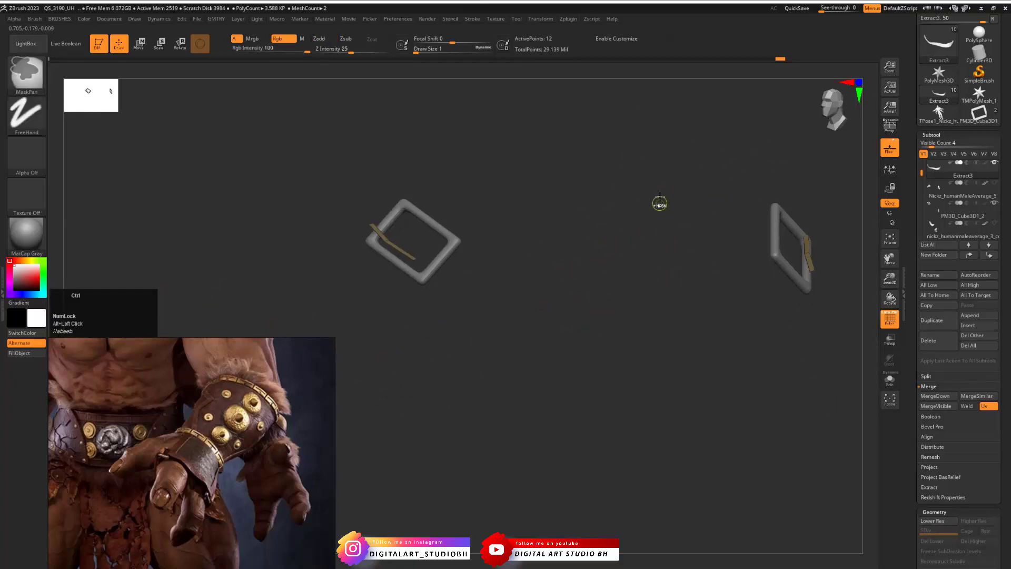
pyautogui.keyDown('ctrl'); pyautogui.moveTo(660, 182); pyautogui.dragTo(259, 353); pyautogui.keyUp('ctrl')
pyautogui.hotkey('ctrl', 'w')
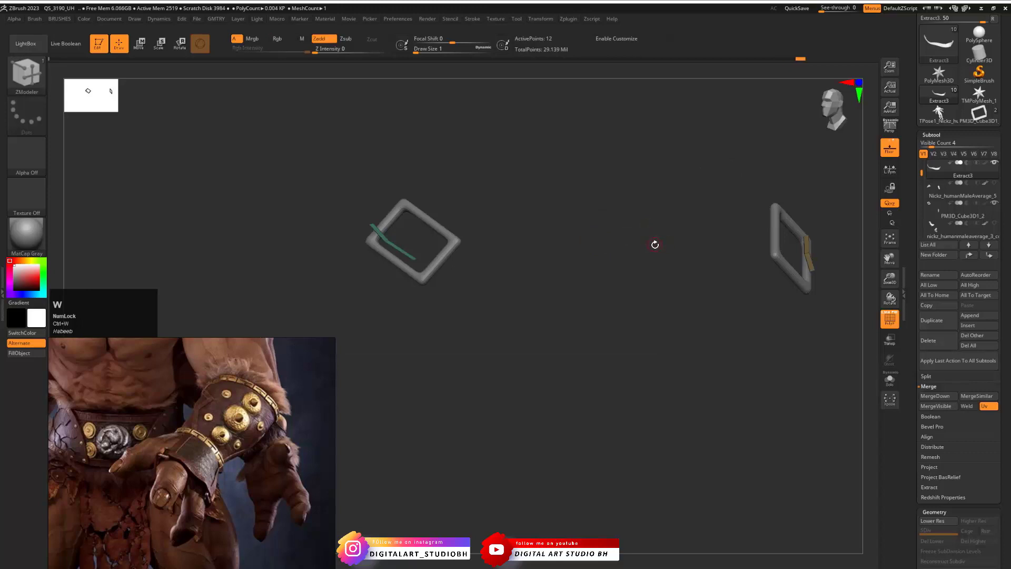
# Bring the whole strap back into view and turn off its smooth subdivision preview
pyautogui.moveTo(655, 244); pyautogui.dragTo(732, 235)
pyautogui.moveTo(716, 278)
pyautogui.keyDown('ctrl'); pyautogui.keyDown('alt'); pyautogui.mouseDown()
pyautogui.moveTo(614, 317)
pyautogui.moveTo(713, 266)
pyautogui.moveTo(774, 260)
pyautogui.moveTo(646, 323)
pyautogui.moveTo(659, 346)
pyautogui.moveTo(632, 287)
pyautogui.moveTo(650, 314)
pyautogui.mouseUp(); pyautogui.keyUp('alt'); pyautogui.keyUp('ctrl')
pyautogui.keyDown('ctrl'); pyautogui.keyDown('shift'); pyautogui.click(675, 264); pyautogui.keyUp('shift'); pyautogui.keyUp('ctrl')
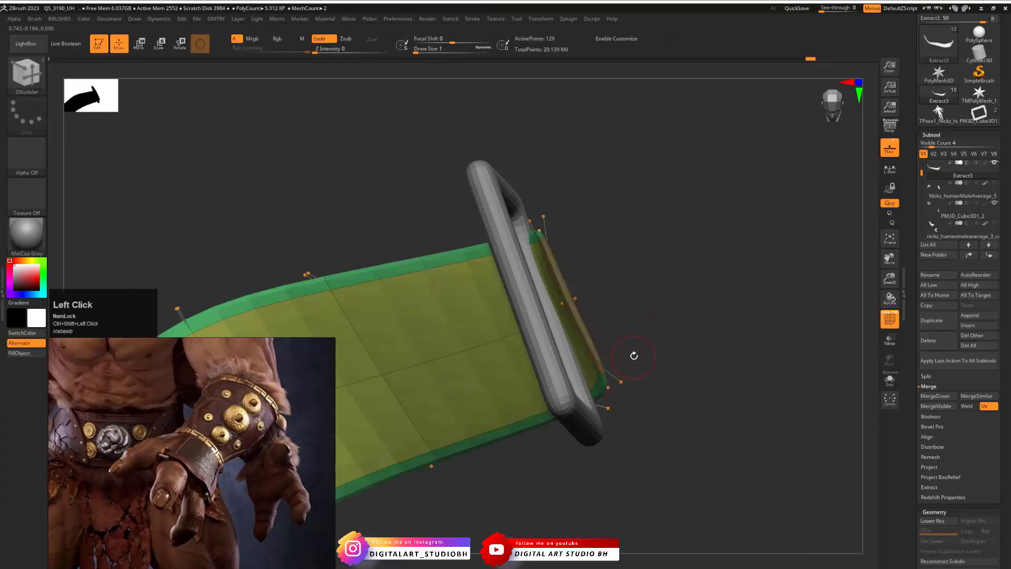
pyautogui.hotkey('shift', 'd')
pyautogui.hotkey('ctrl', 'b')
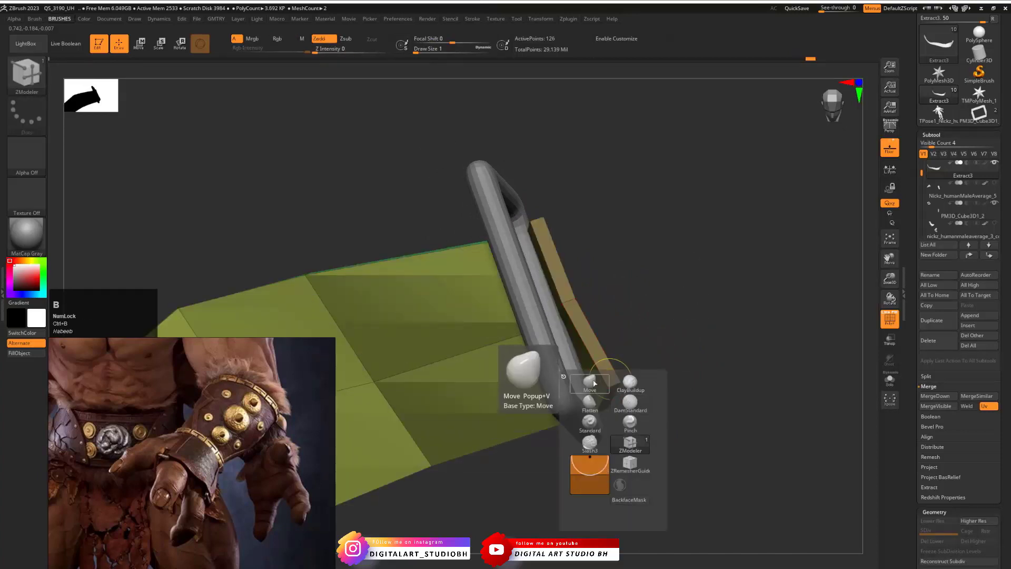
# Straighten the strap's end edge behind the buckle bar using the Move brush at draw size 2.61682
pyautogui.click(591, 383)
pyautogui.press('s')
pyautogui.moveTo(614, 381); pyautogui.dragTo(577, 392)
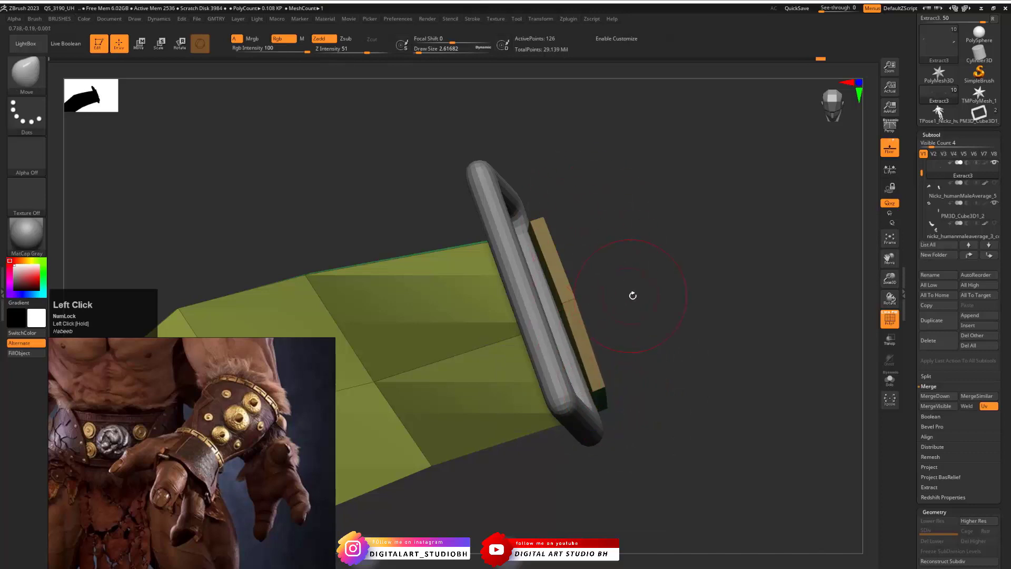
pyautogui.moveTo(633, 296); pyautogui.dragTo(653, 346)
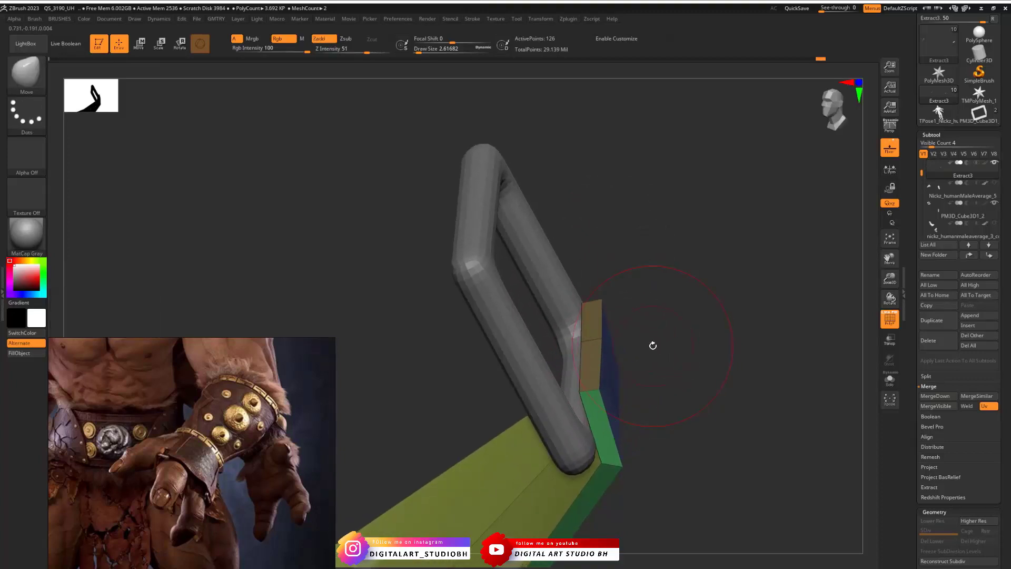
# Try to adjust the strap's end with the transform gizmo, and undo the change
pyautogui.press('w')
pyautogui.keyDown('alt'); pyautogui.click(589, 339); pyautogui.keyUp('alt')
pyautogui.moveTo(679, 303); pyautogui.dragTo(675, 291)
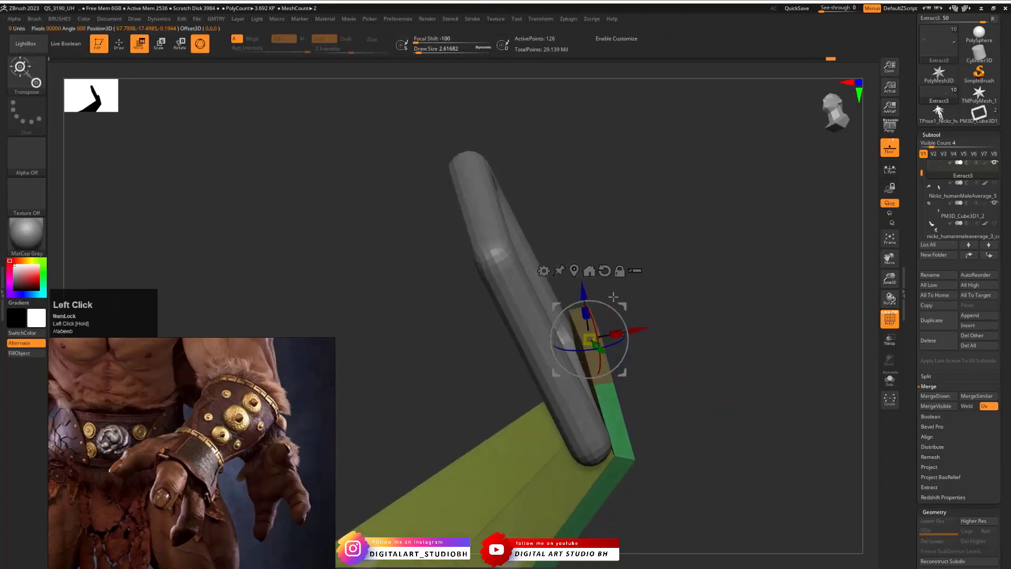
pyautogui.moveTo(685, 318); pyautogui.dragTo(608, 219)
pyautogui.moveTo(601, 300); pyautogui.dragTo(593, 295)
pyautogui.hotkey('ctrl', 'z')
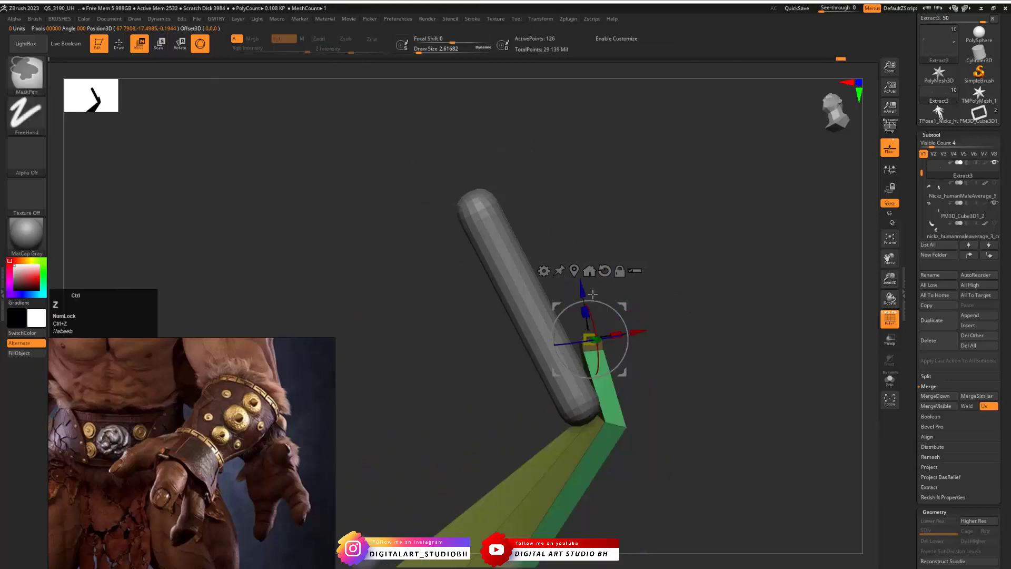
pyautogui.moveTo(647, 337)
pyautogui.mouseDown()
pyautogui.moveTo(681, 363)
pyautogui.moveTo(658, 368)
pyautogui.mouseUp()
pyautogui.press('q')
pyautogui.keyDown('alt'); pyautogui.moveTo(648, 327); pyautogui.dragTo(661, 341); pyautogui.keyUp('alt')
# Isolate only the end-cap polygroup of the strap at this buckle, undoing the wrong polygroup selections
pyautogui.press('s')
pyautogui.click(598, 334)
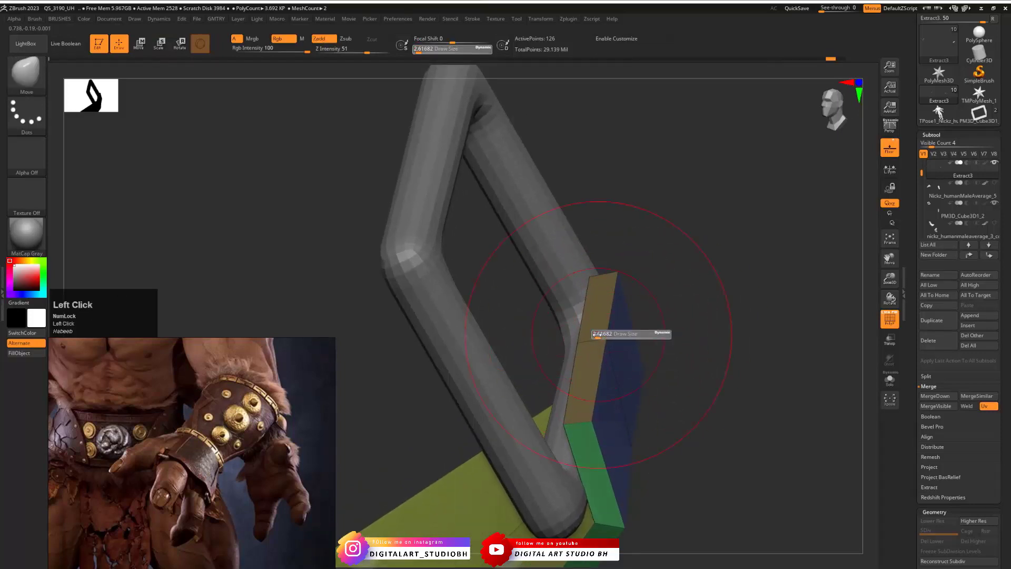
pyautogui.keyDown('ctrl'); pyautogui.keyDown('shift'); pyautogui.click(602, 333); pyautogui.keyUp('shift'); pyautogui.keyUp('ctrl')
pyautogui.keyDown('ctrl'); pyautogui.keyDown('shift'); pyautogui.click(643, 403); pyautogui.keyUp('shift'); pyautogui.keyUp('ctrl')
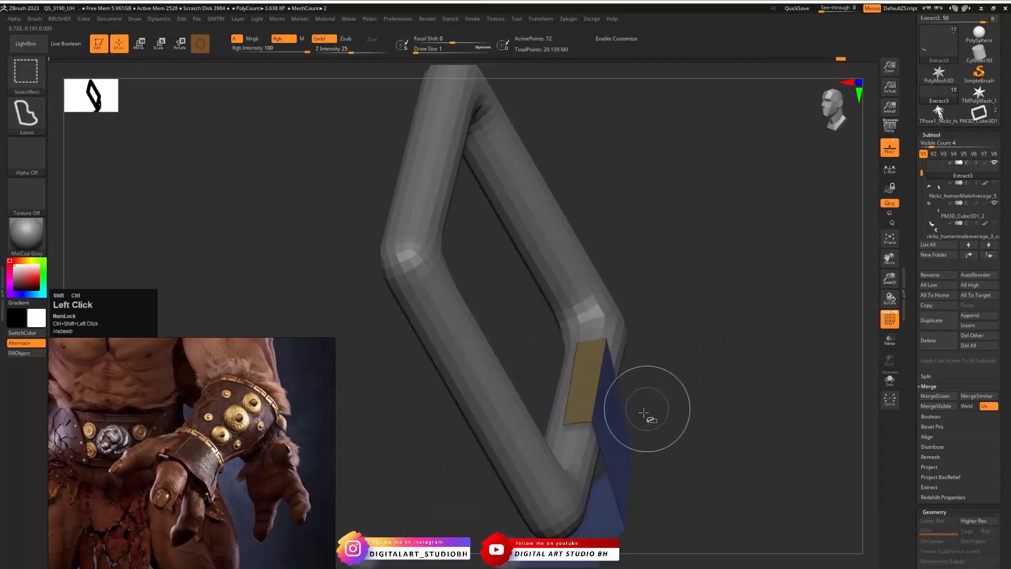
pyautogui.keyDown('ctrl'); pyautogui.keyDown('shift'); pyautogui.click(633, 441); pyautogui.keyUp('shift'); pyautogui.keyUp('ctrl')
pyautogui.hotkey('ctrl', 'z')
pyautogui.hotkey('ctrl', 'z')
pyautogui.keyDown('ctrl'); pyautogui.keyDown('shift'); pyautogui.click(620, 467); pyautogui.keyUp('shift'); pyautogui.keyUp('ctrl')
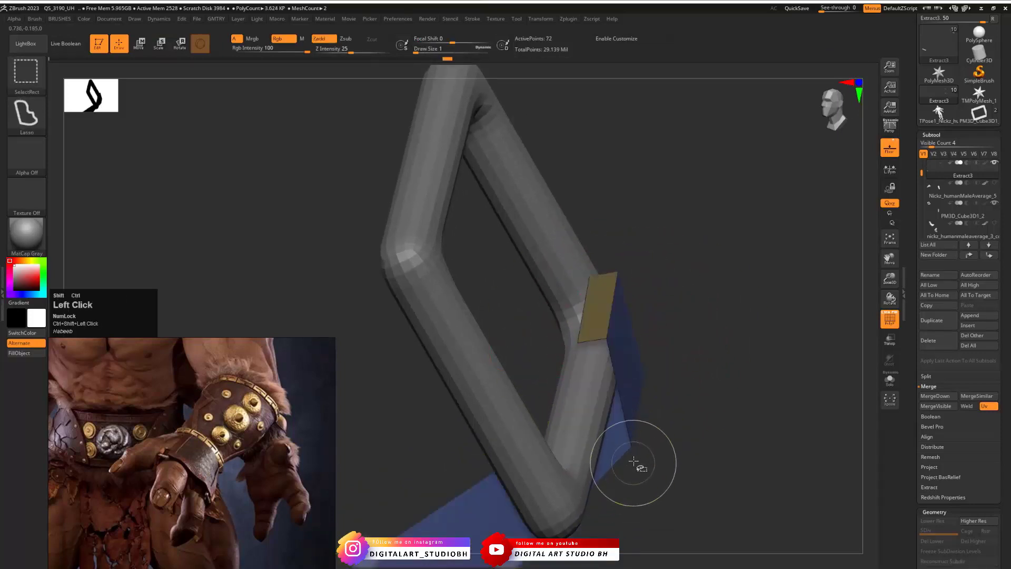
pyautogui.hotkey('ctrl', 'z')
pyautogui.keyDown('ctrl'); pyautogui.keyDown('shift'); pyautogui.click(631, 412); pyautogui.keyUp('shift'); pyautogui.keyUp('ctrl')
pyautogui.press('f')
pyautogui.press('f')
pyautogui.press('f')
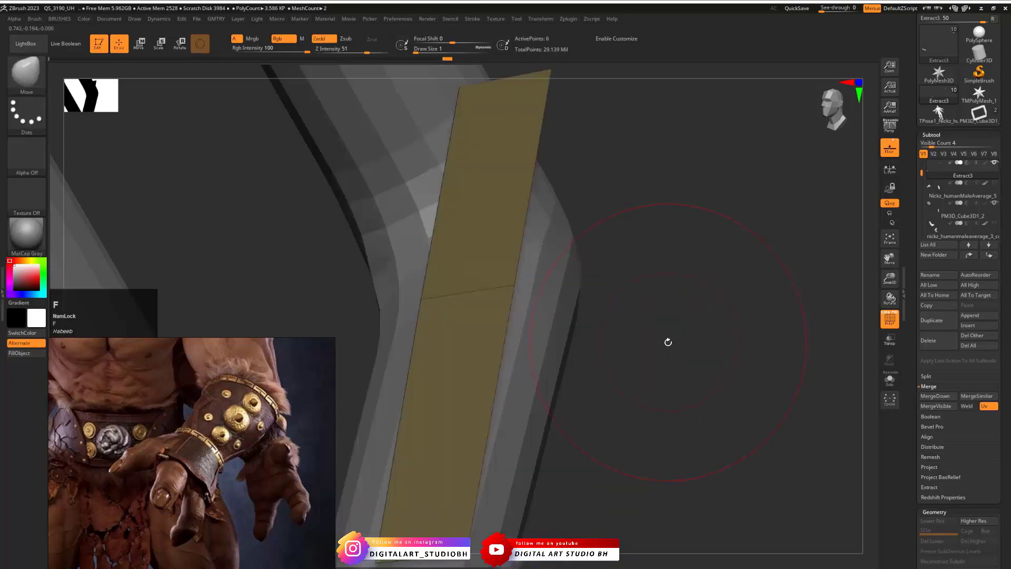
# Mask everything on the strap except this end cap, with the whole strap visible and the move gizmo on the cap
pyautogui.keyDown('alt'); pyautogui.moveTo(659, 314); pyautogui.dragTo(521, 352); pyautogui.keyUp('alt')
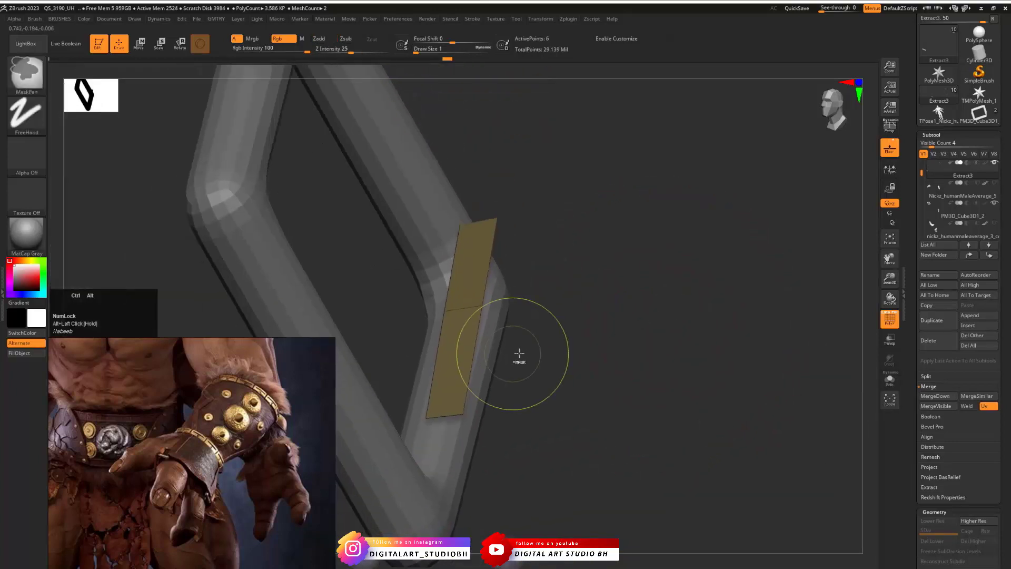
pyautogui.keyDown('ctrl'); pyautogui.click(601, 316); pyautogui.keyUp('ctrl')
pyautogui.keyDown('ctrl'); pyautogui.keyDown('shift'); pyautogui.click(635, 319); pyautogui.keyUp('shift'); pyautogui.keyUp('ctrl')
pyautogui.keyDown('ctrl'); pyautogui.click(654, 289); pyautogui.keyUp('ctrl')
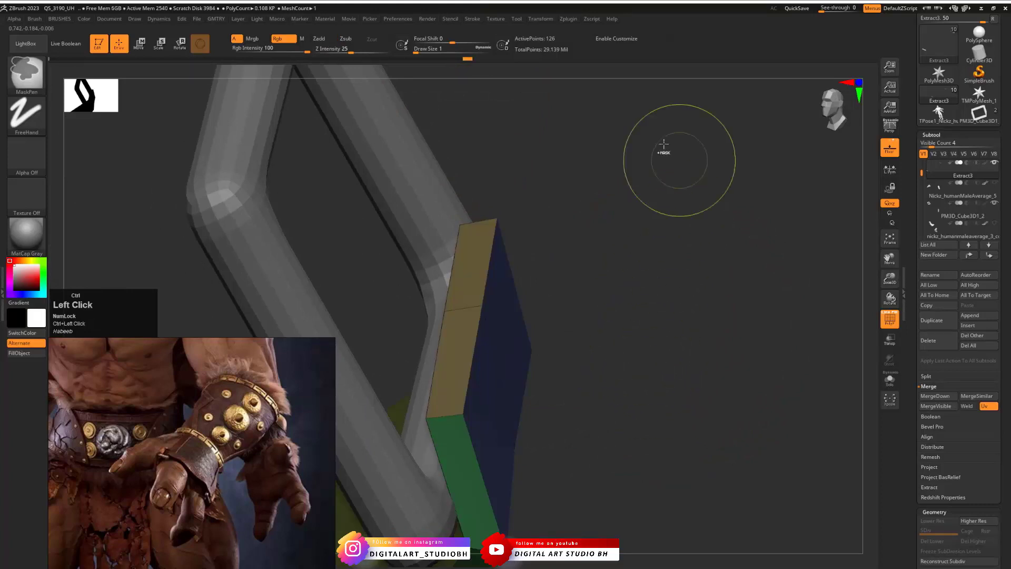
pyautogui.moveTo(631, 278)
pyautogui.keyDown('alt'); pyautogui.mouseDown()
pyautogui.moveTo(564, 289)
pyautogui.moveTo(653, 298)
pyautogui.moveTo(680, 281)
pyautogui.moveTo(641, 300)
pyautogui.moveTo(588, 301)
pyautogui.moveTo(588, 277)
pyautogui.moveTo(630, 264)
pyautogui.moveTo(595, 286)
pyautogui.moveTo(613, 283)
pyautogui.mouseUp(); pyautogui.keyUp('alt')
pyautogui.press('w')
pyautogui.hotkey('ctrl', 'z')
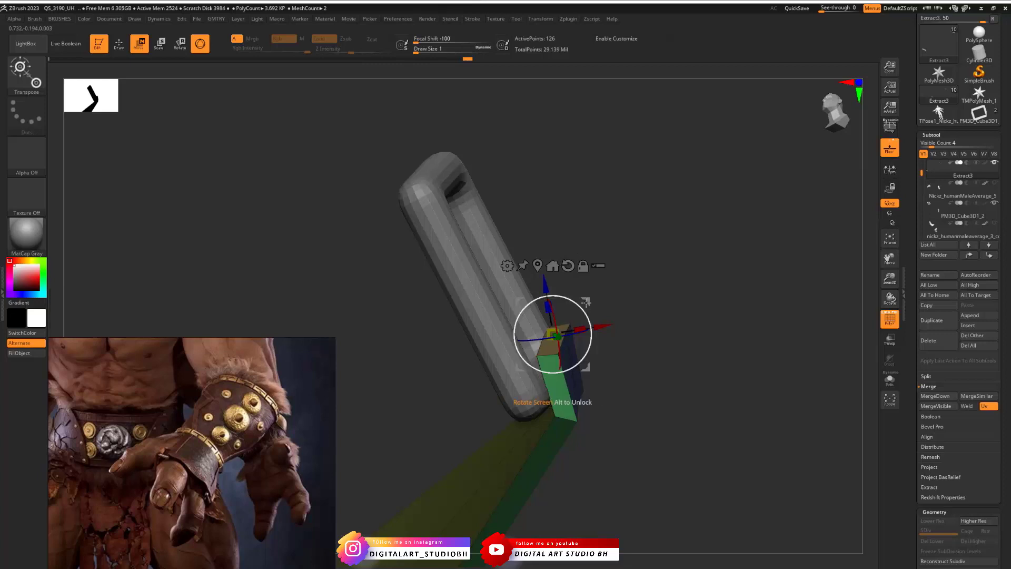
# Extrude the unmasked end cap three times with the gizmo, rotating it so the strap wraps around the buckle bar
pyautogui.moveTo(584, 302); pyautogui.dragTo(620, 283)
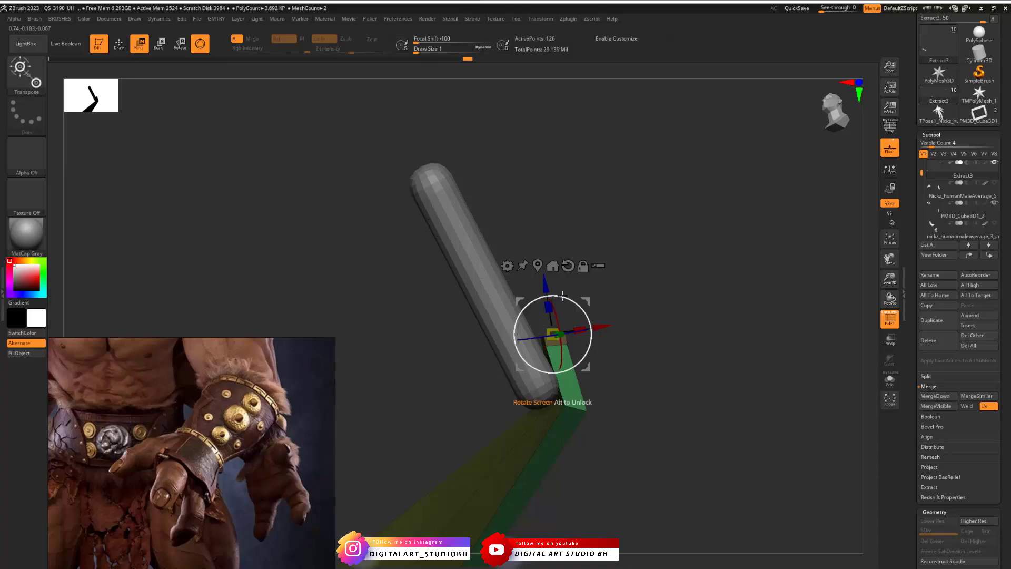
pyautogui.press('ctrl')
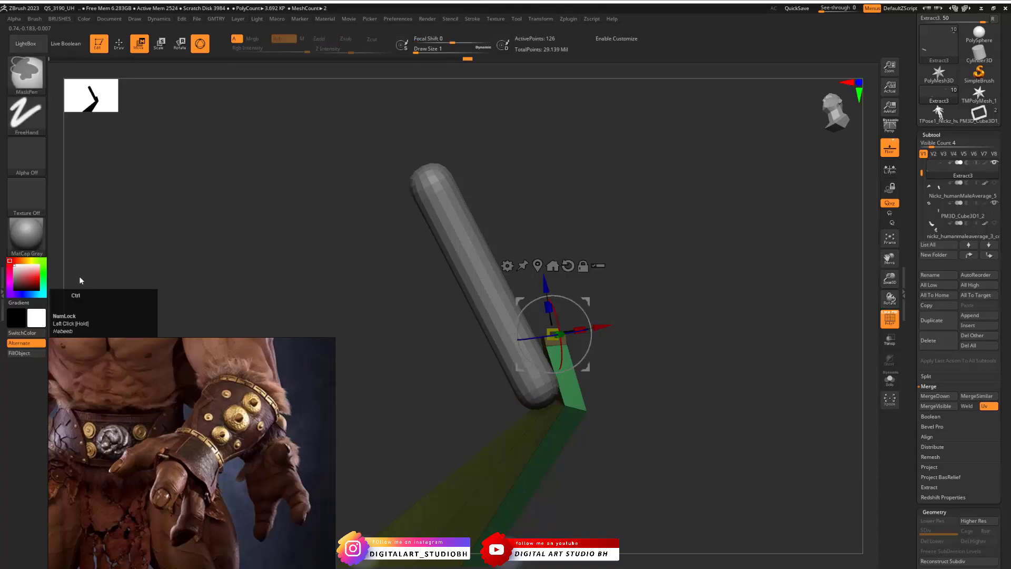
pyautogui.keyDown('ctrl'); pyautogui.moveTo(589, 302); pyautogui.dragTo(454, 293); pyautogui.keyUp('ctrl')
pyautogui.moveTo(556, 302)
pyautogui.mouseDown()
pyautogui.moveTo(559, 287)
pyautogui.moveTo(512, 326)
pyautogui.moveTo(529, 329)
pyautogui.moveTo(533, 380)
pyautogui.mouseUp()
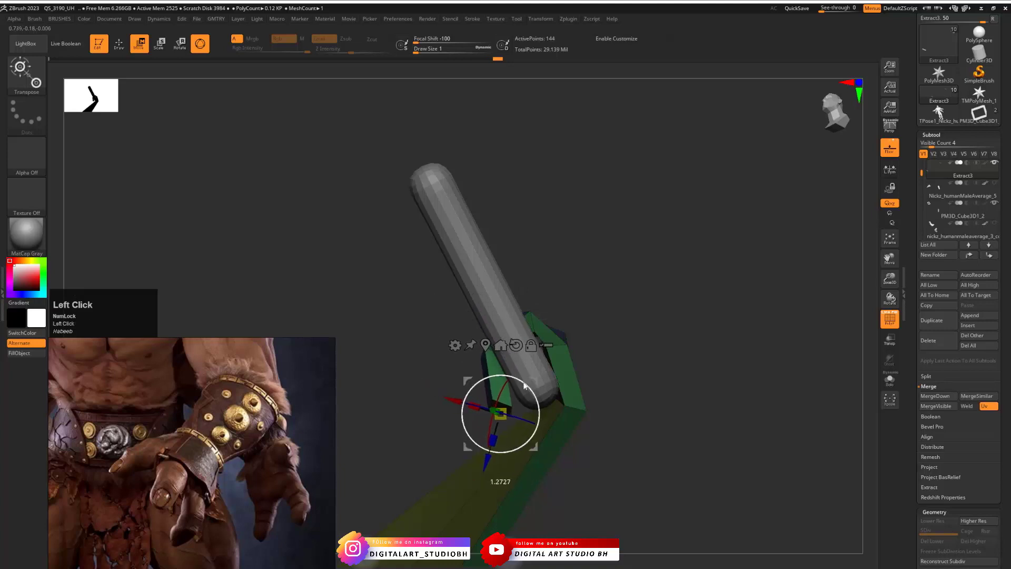
pyautogui.moveTo(369, 348); pyautogui.dragTo(459, 352)
# Extrude the wrapped end twice more and angle it so the flap lies back along the strap
pyautogui.keyDown('alt'); pyautogui.moveTo(693, 379); pyautogui.dragTo(597, 304); pyautogui.keyUp('alt')
pyautogui.keyDown('ctrl'); pyautogui.moveTo(498, 228); pyautogui.dragTo(540, 280); pyautogui.keyUp('ctrl')
pyautogui.moveTo(666, 278); pyautogui.dragTo(492, 293)
pyautogui.moveTo(688, 428)
pyautogui.mouseDown()
pyautogui.moveTo(658, 422)
pyautogui.moveTo(670, 426)
pyautogui.mouseUp()
pyautogui.moveTo(564, 283); pyautogui.dragTo(628, 396)
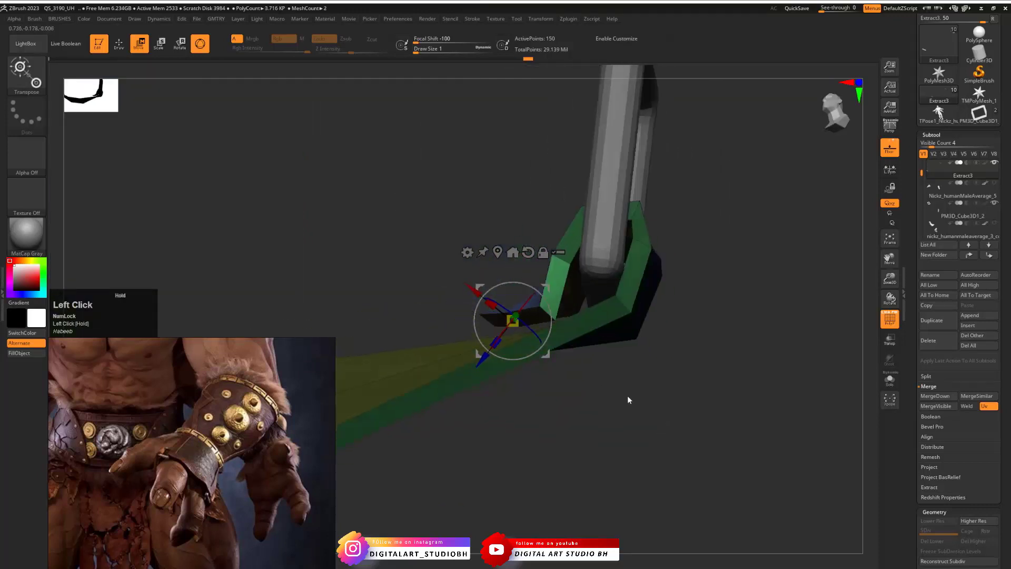
pyautogui.press('ctrl')
pyautogui.moveTo(545, 288)
pyautogui.keyDown('ctrl'); pyautogui.mouseDown()
pyautogui.moveTo(481, 315)
pyautogui.moveTo(452, 313)
pyautogui.moveTo(464, 314)
pyautogui.mouseUp(); pyautogui.keyUp('ctrl')
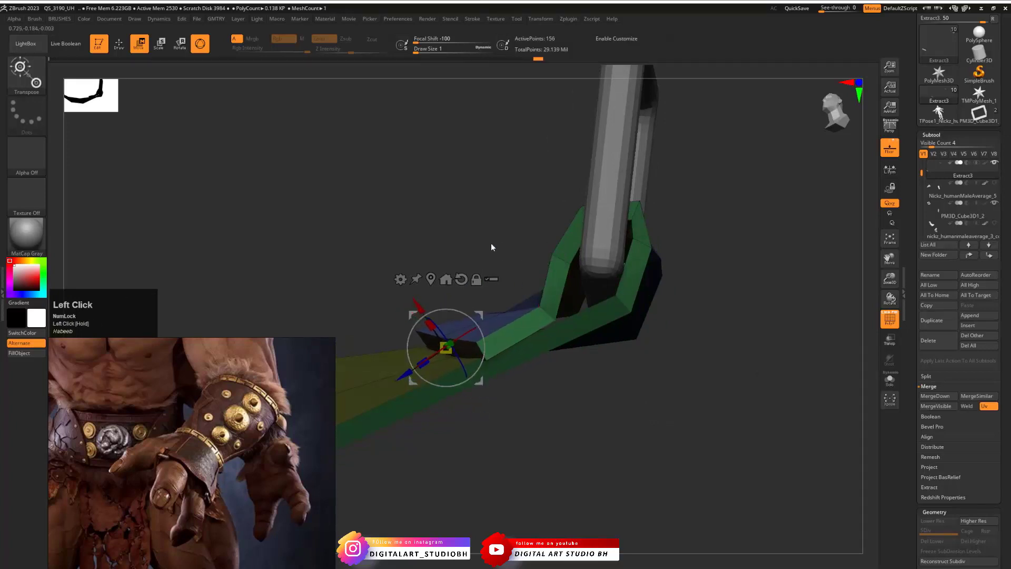
# Preview the folded strap with smooth subdivision and inspect its unfolded end at the other buckle
pyautogui.moveTo(491, 247); pyautogui.dragTo(570, 238)
pyautogui.hotkey('ctrl', 'd')
pyautogui.keyDown('alt'); pyautogui.moveTo(715, 289); pyautogui.dragTo(622, 359); pyautogui.keyUp('alt')
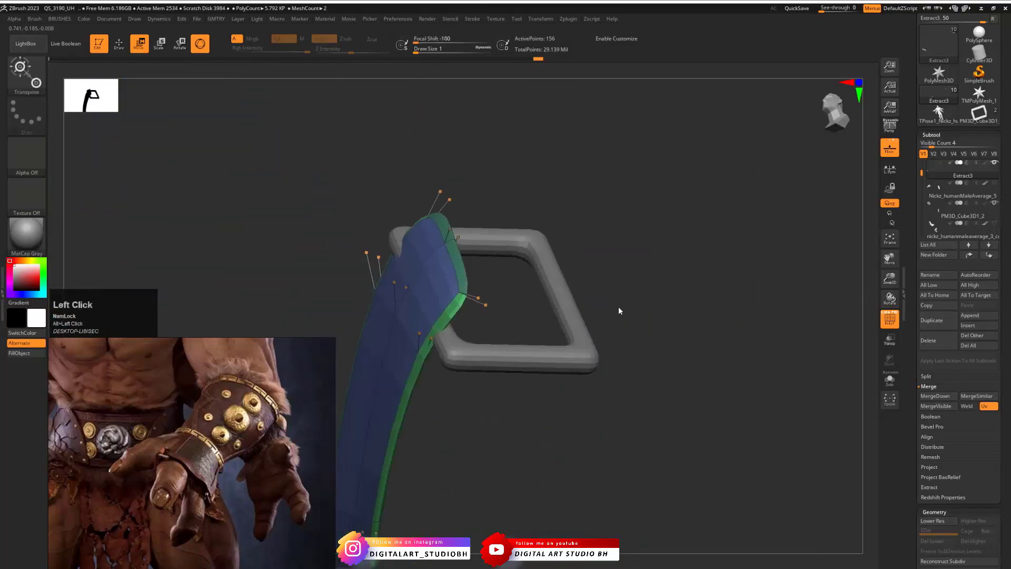
pyautogui.moveTo(614, 314); pyautogui.dragTo(550, 259)
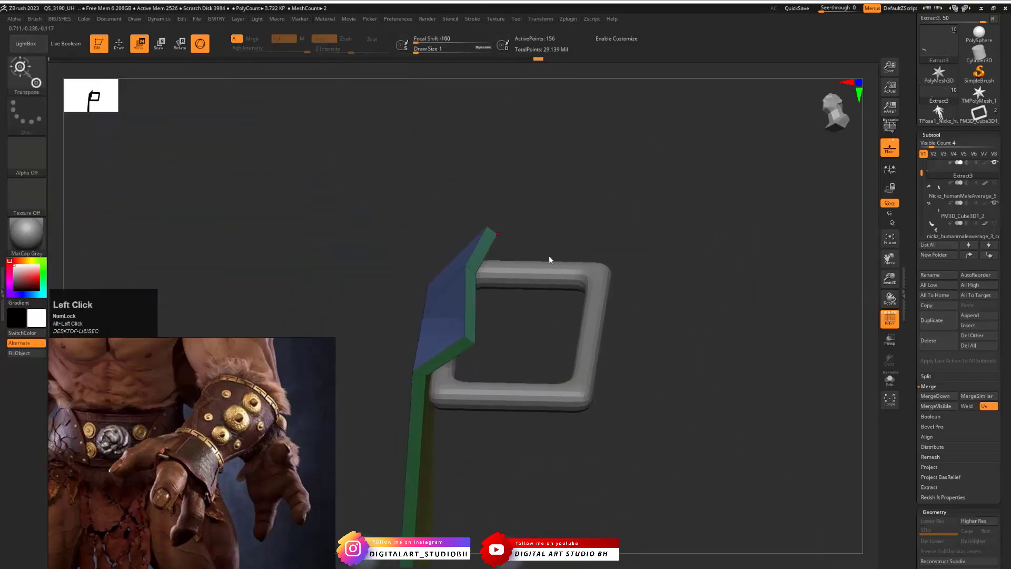
# Try to reposition the strap's unfolded end at the other buckle with the gizmo, and undo the changes
pyautogui.keyDown('ctrl'); pyautogui.keyDown('shift'); pyautogui.click(473, 261); pyautogui.keyUp('shift'); pyautogui.keyUp('ctrl')
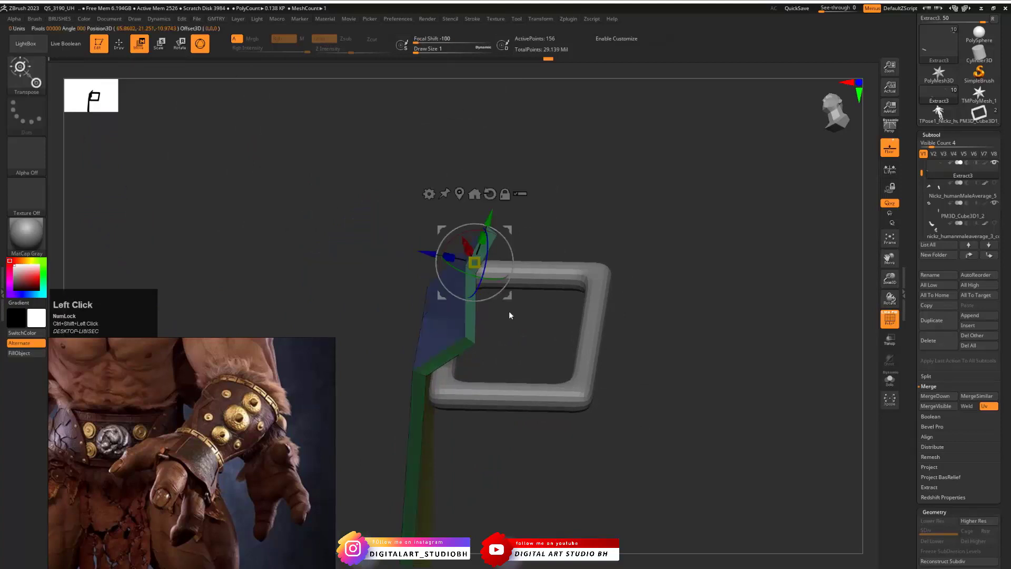
pyautogui.keyDown('ctrl'); pyautogui.click(476, 315); pyautogui.keyUp('ctrl')
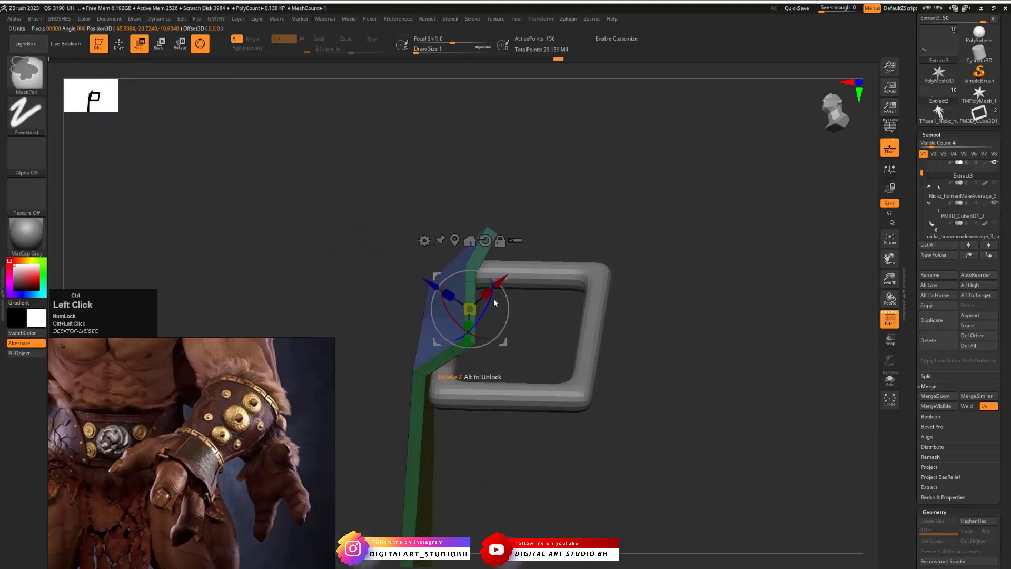
pyautogui.moveTo(499, 286); pyautogui.dragTo(511, 285)
pyautogui.hotkey('ctrl', 'z')
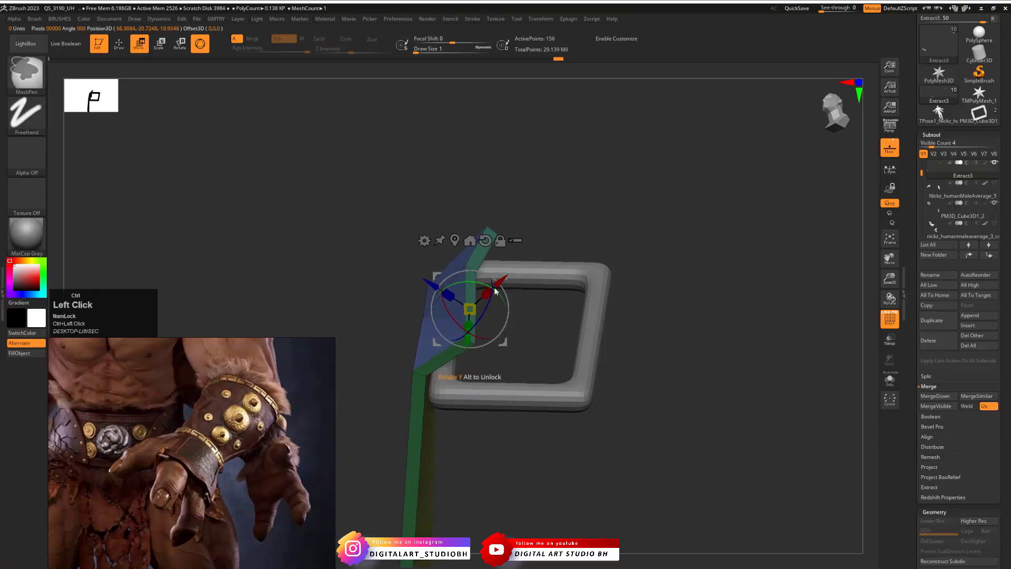
pyautogui.keyDown('ctrl'); pyautogui.click(481, 257); pyautogui.keyUp('ctrl')
pyautogui.moveTo(512, 227); pyautogui.dragTo(495, 244)
pyautogui.hotkey('ctrl', 'z')
# Return to draw mode, clear the mask and isolate the strap's edge polygroup
pyautogui.press('q')
pyautogui.keyDown('ctrl'); pyautogui.moveTo(512, 313); pyautogui.dragTo(539, 363); pyautogui.keyUp('ctrl')
pyautogui.keyDown('ctrl'); pyautogui.keyDown('shift'); pyautogui.click(470, 279); pyautogui.keyUp('shift'); pyautogui.keyUp('ctrl')
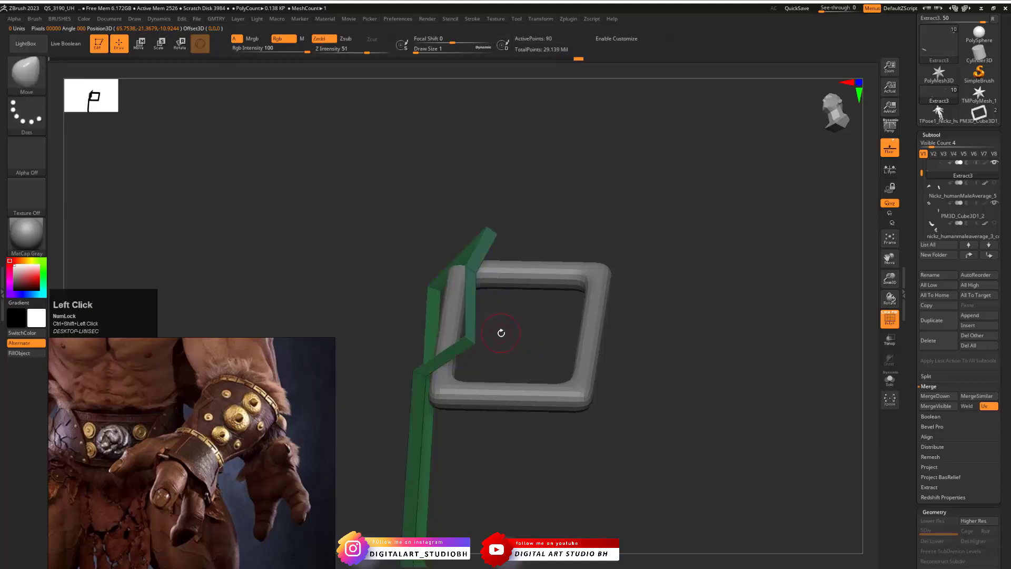
pyautogui.moveTo(501, 333)
pyautogui.mouseDown()
pyautogui.moveTo(527, 318)
pyautogui.moveTo(524, 409)
pyautogui.moveTo(530, 305)
pyautogui.mouseUp()
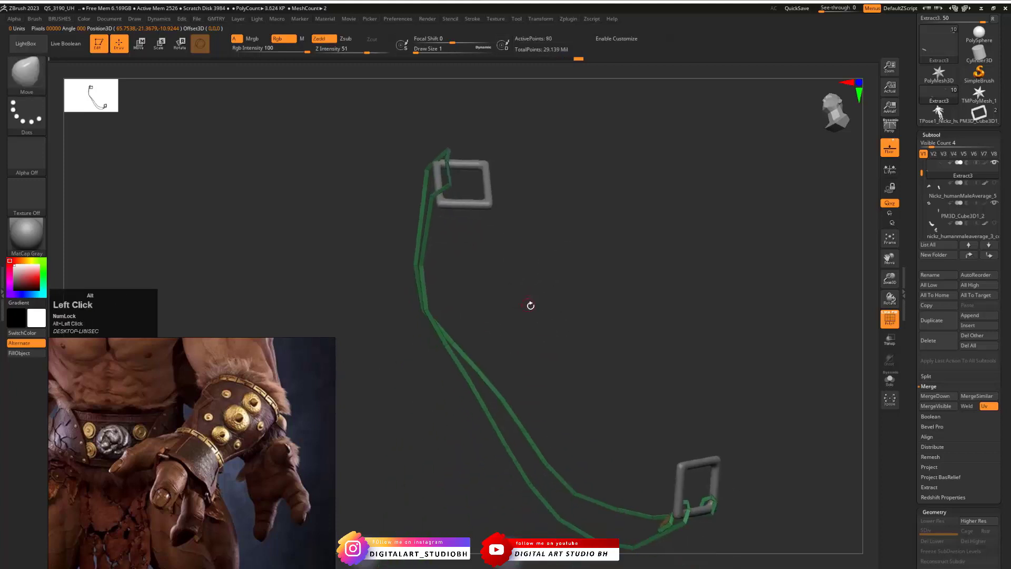
pyautogui.moveTo(695, 311)
pyautogui.keyDown('ctrl'); pyautogui.keyDown('shift'); pyautogui.mouseDown()
pyautogui.moveTo(481, 441)
pyautogui.moveTo(553, 400)
pyautogui.mouseUp(); pyautogui.keyUp('shift'); pyautogui.keyUp('ctrl')
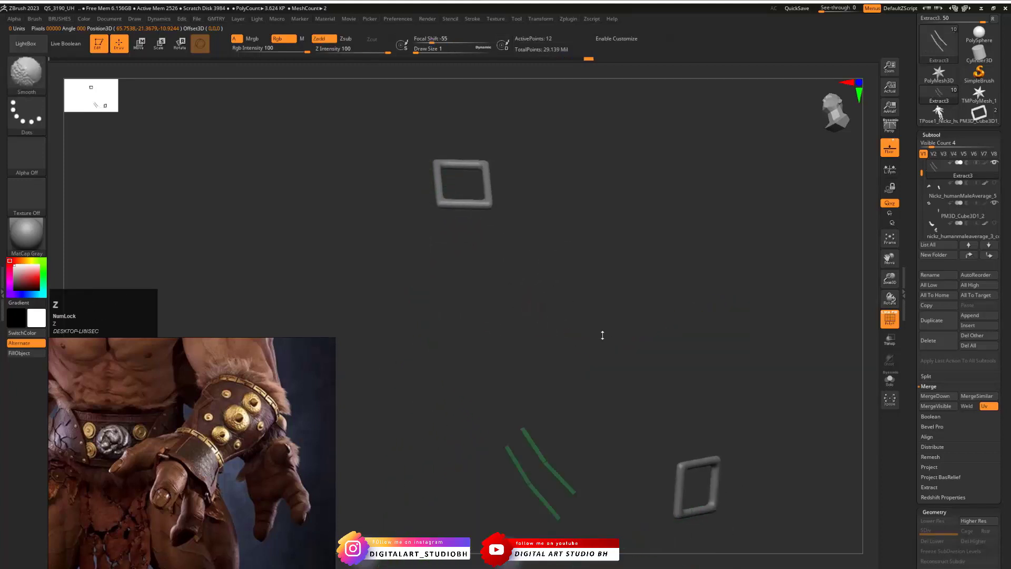
pyautogui.moveTo(560, 326); pyautogui.dragTo(578, 325)
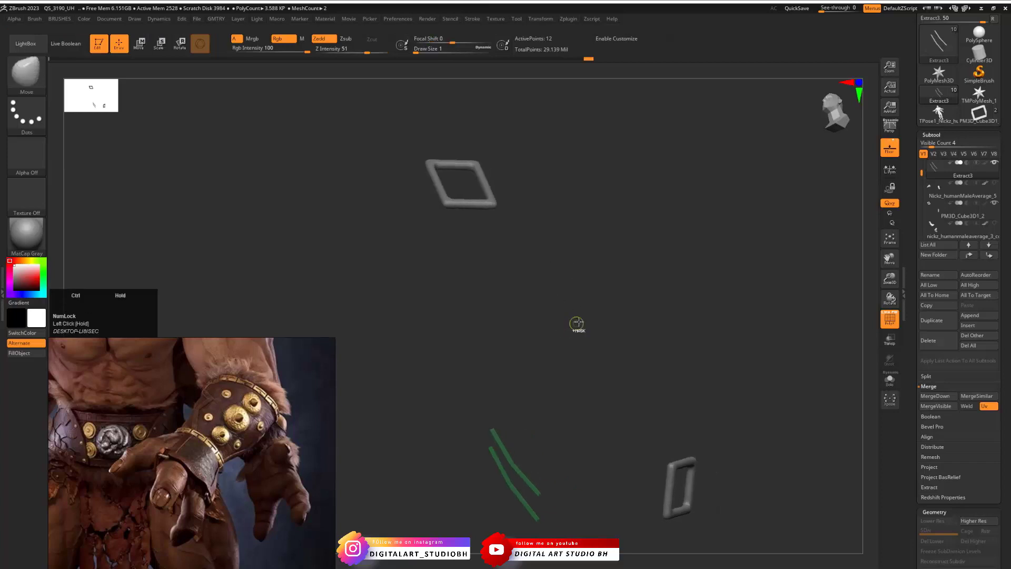
pyautogui.hotkey('ctrl', 'z')
# Isolate only the end cap face of the strap at the buckle whose end is not yet folded
pyautogui.moveTo(424, 199)
pyautogui.keyDown('ctrl'); pyautogui.keyDown('alt'); pyautogui.keyDown('shift'); pyautogui.mouseDown()
pyautogui.moveTo(474, 459)
pyautogui.moveTo(679, 490)
pyautogui.mouseUp(); pyautogui.keyUp('shift'); pyautogui.keyUp('alt'); pyautogui.keyUp('ctrl')
pyautogui.moveTo(653, 437)
pyautogui.keyDown('alt'); pyautogui.mouseDown()
pyautogui.moveTo(650, 355)
pyautogui.moveTo(558, 531)
pyautogui.moveTo(642, 490)
pyautogui.mouseUp(); pyautogui.keyUp('alt')
pyautogui.keyDown('alt'); pyautogui.moveTo(595, 248); pyautogui.dragTo(649, 464); pyautogui.keyUp('alt')
pyautogui.keyDown('alt'); pyautogui.moveTo(574, 261); pyautogui.dragTo(611, 300); pyautogui.keyUp('alt')
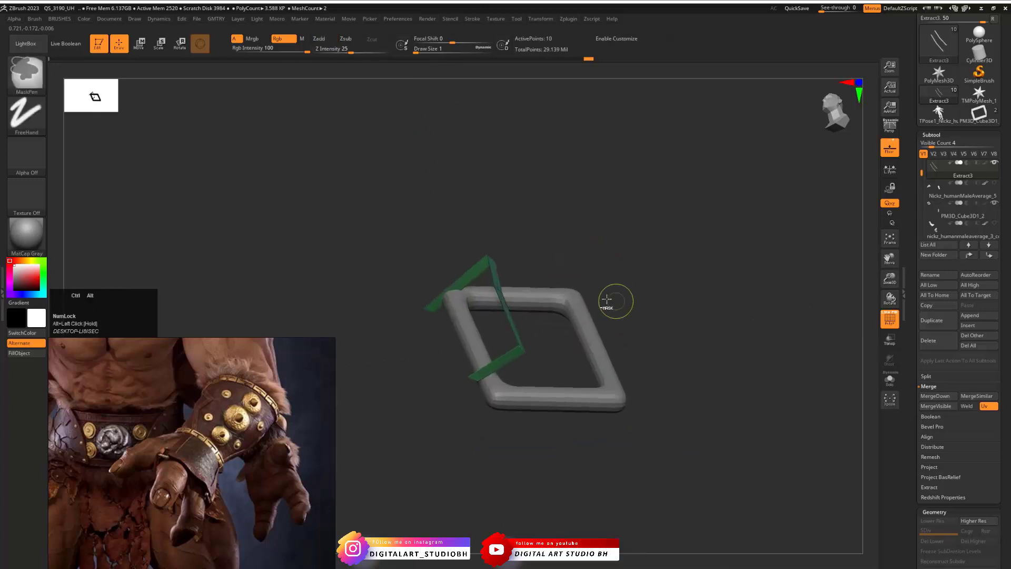
pyautogui.moveTo(554, 442)
pyautogui.keyDown('ctrl'); pyautogui.keyDown('alt'); pyautogui.keyDown('shift'); pyautogui.mouseDown()
pyautogui.moveTo(370, 255)
pyautogui.moveTo(418, 222)
pyautogui.mouseUp(); pyautogui.keyUp('shift'); pyautogui.keyUp('alt'); pyautogui.keyUp('ctrl')
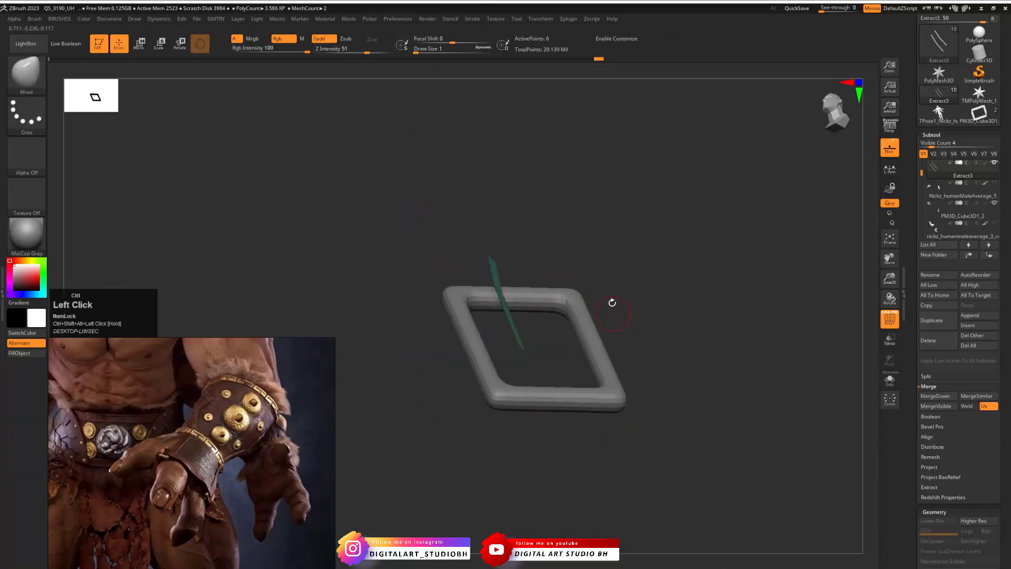
# Place the gizmo on the isolated end face, show the whole strap and mask everything except that face
pyautogui.moveTo(611, 302); pyautogui.dragTo(604, 279)
pyautogui.press('w')
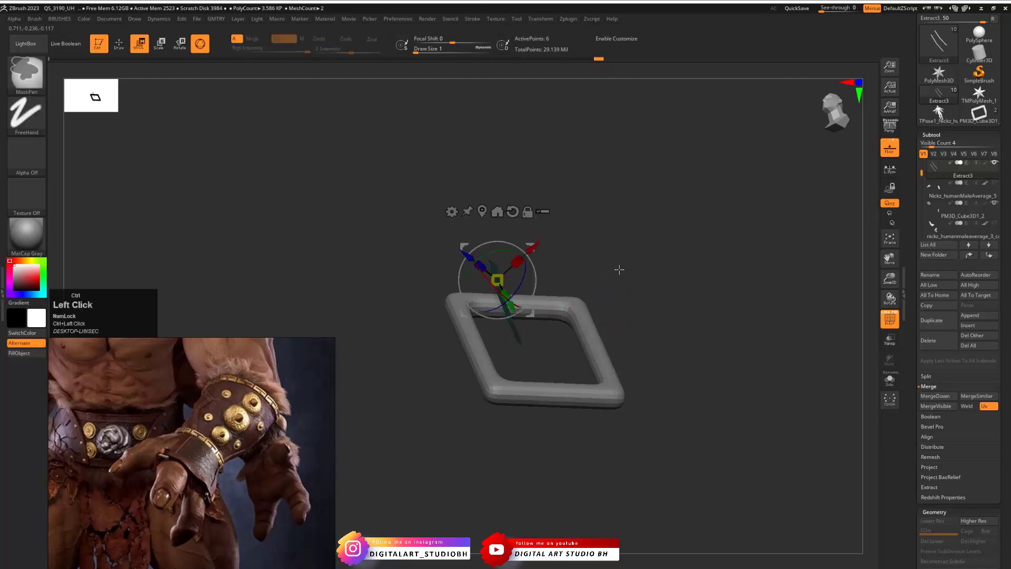
pyautogui.hotkey('ctrl', 'shift')
pyautogui.keyDown('ctrl'); pyautogui.keyDown('shift'); pyautogui.click(648, 256); pyautogui.keyUp('shift'); pyautogui.keyUp('ctrl')
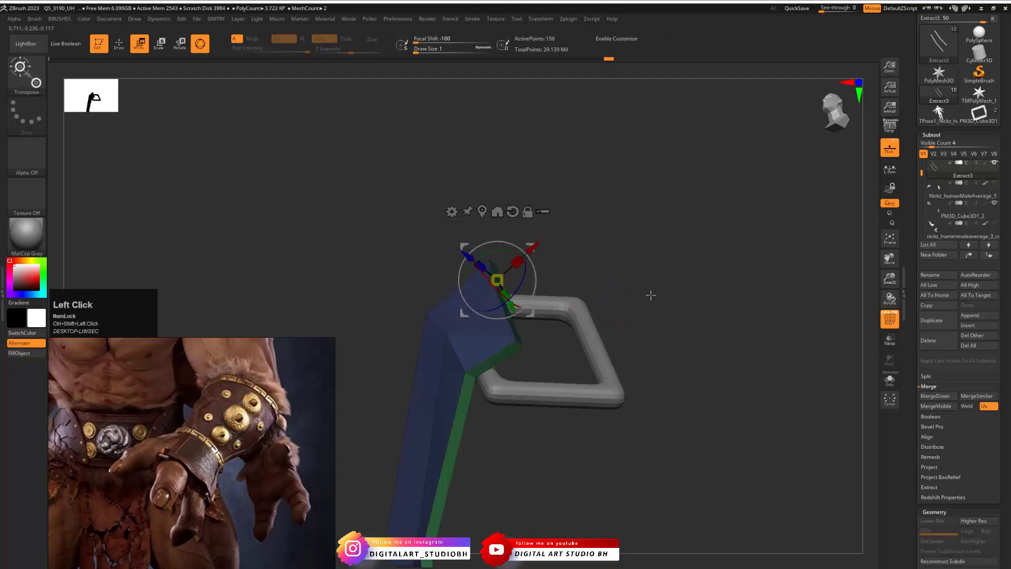
pyautogui.moveTo(649, 294); pyautogui.dragTo(664, 253)
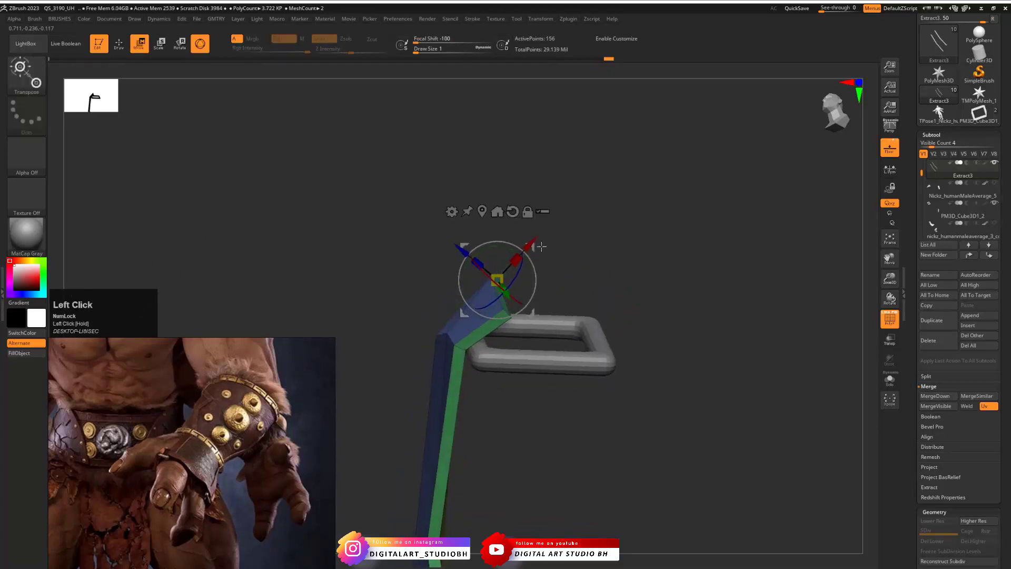
pyautogui.hotkey('ctrl', 'z')
pyautogui.keyDown('ctrl'); pyautogui.click(615, 237); pyautogui.keyUp('ctrl')
# Extrude the strap's free end twice with the gizmo, rotating it to wrap through the buckle frame
pyautogui.moveTo(531, 243); pyautogui.dragTo(507, 268)
pyautogui.moveTo(621, 257); pyautogui.dragTo(553, 248)
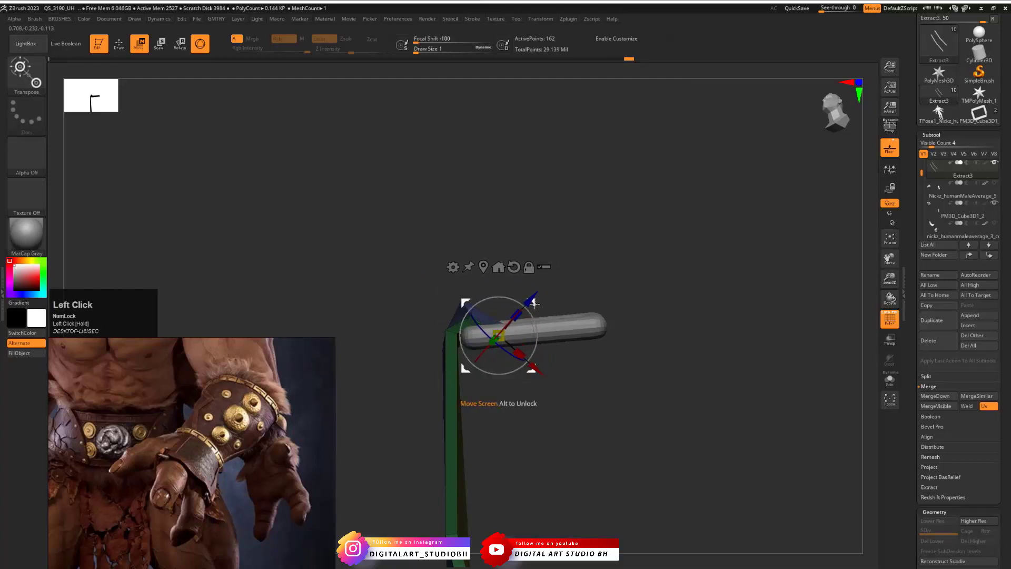
pyautogui.press('ctrl')
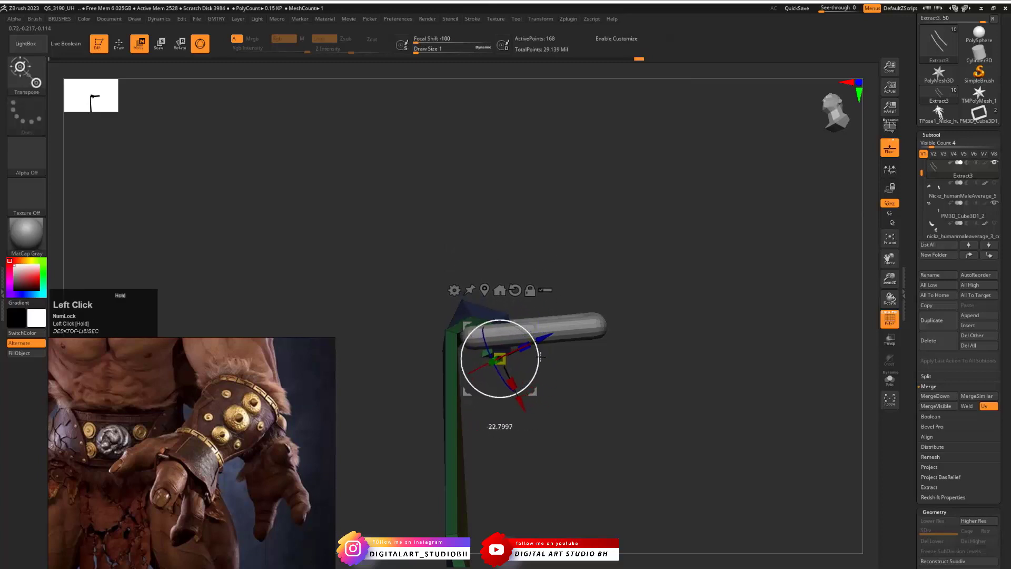
pyautogui.moveTo(582, 372); pyautogui.dragTo(521, 281)
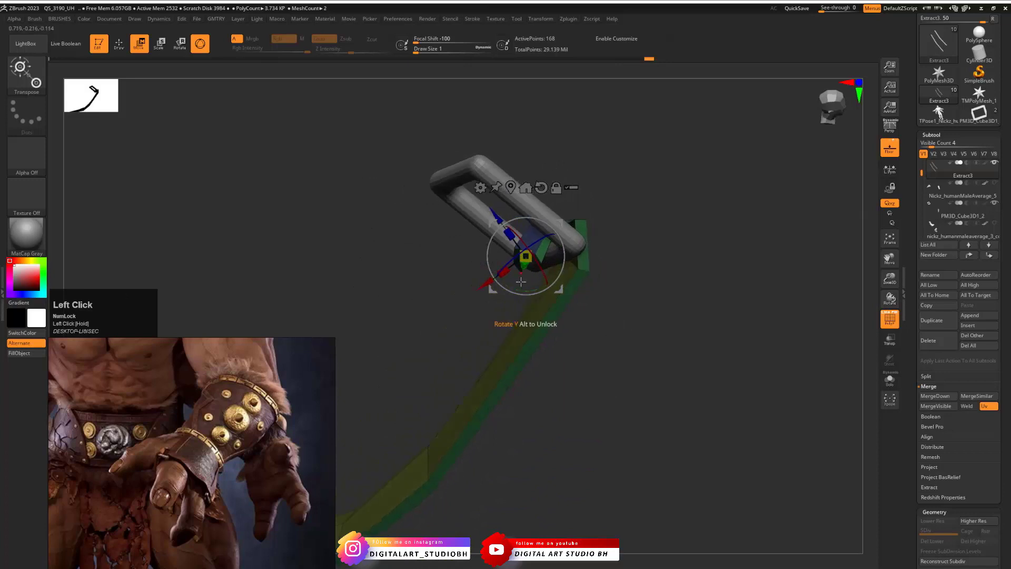
# Extrude the wrapped end three more times and angle it so the flap lies back along the strap
pyautogui.moveTo(571, 220); pyautogui.dragTo(551, 267)
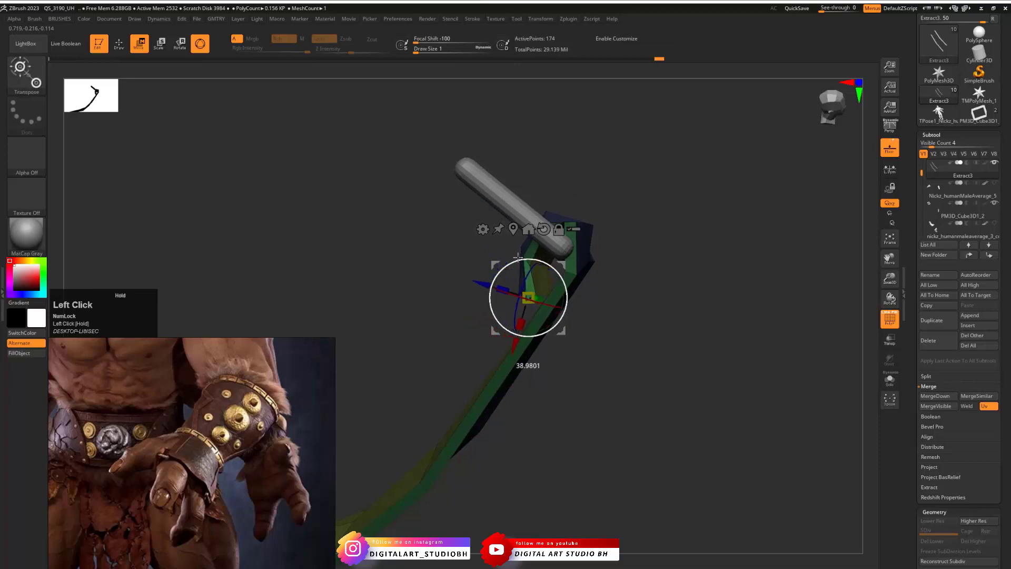
pyautogui.moveTo(517, 264); pyautogui.dragTo(489, 286)
pyautogui.keyDown('ctrl'); pyautogui.moveTo(561, 264); pyautogui.dragTo(549, 287); pyautogui.keyUp('ctrl')
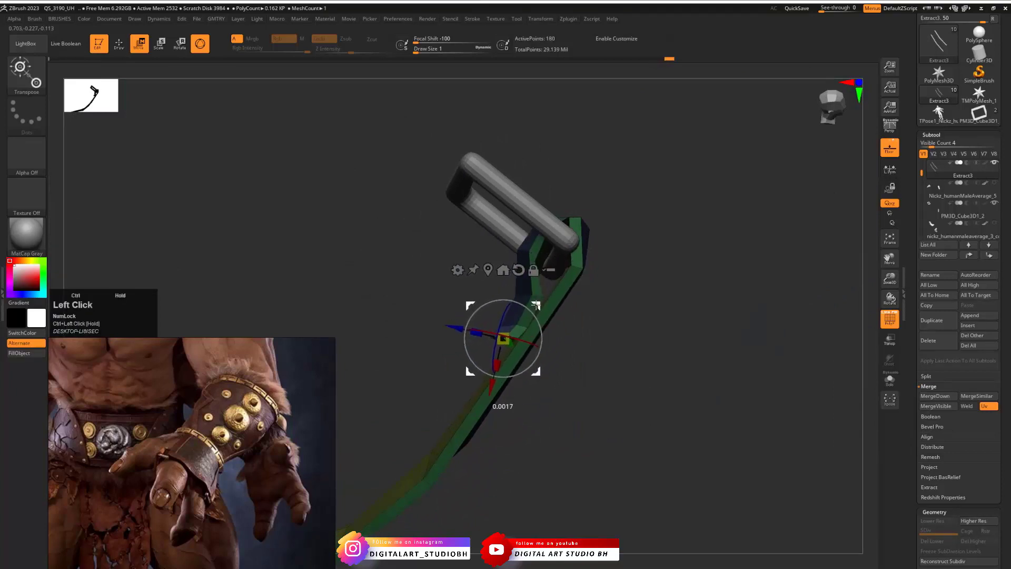
pyautogui.moveTo(534, 308); pyautogui.dragTo(599, 315)
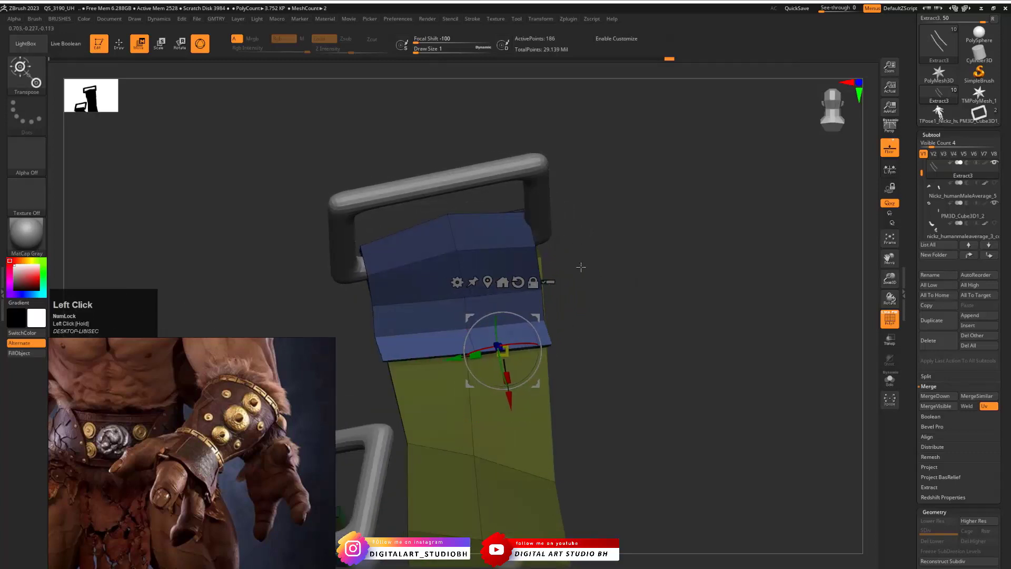
pyautogui.moveTo(581, 267); pyautogui.dragTo(662, 197)
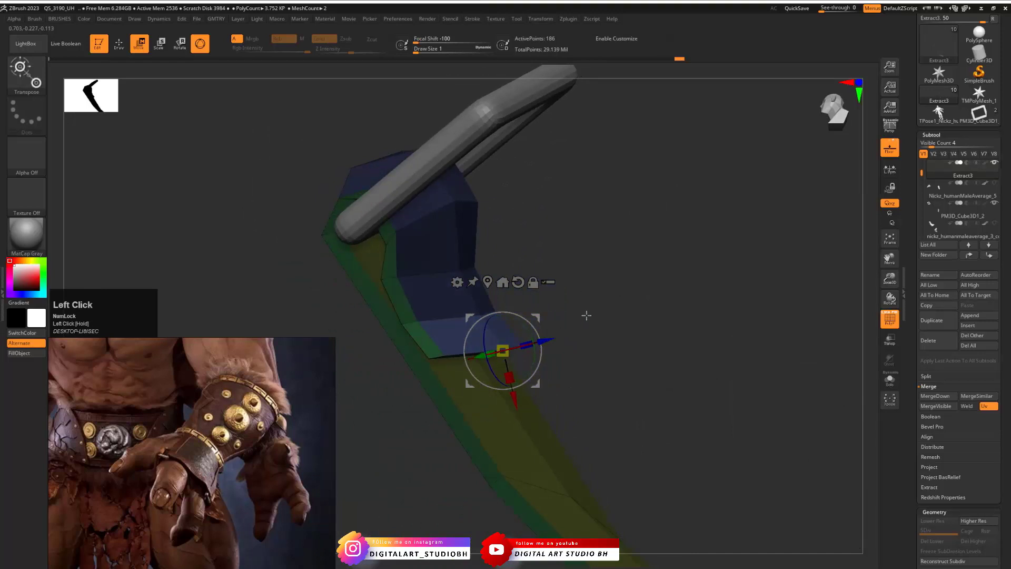
# Return to draw mode and isolate the strap's blue outer polygroup
pyautogui.moveTo(587, 315)
pyautogui.mouseDown()
pyautogui.moveTo(584, 263)
pyautogui.moveTo(583, 287)
pyautogui.mouseUp()
pyautogui.press('q')
pyautogui.keyDown('ctrl'); pyautogui.keyDown('shift'); pyautogui.click(430, 239); pyautogui.keyUp('shift'); pyautogui.keyUp('ctrl')
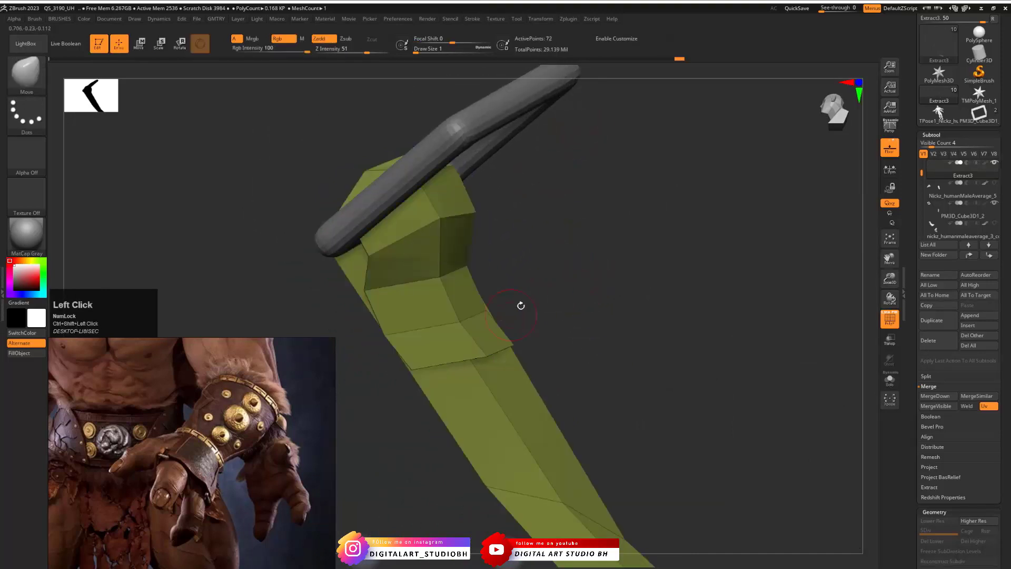
pyautogui.hotkey('ctrl', 'z')
pyautogui.keyDown('ctrl'); pyautogui.keyDown('shift'); pyautogui.click(431, 231); pyautogui.keyUp('shift'); pyautogui.keyUp('ctrl')
pyautogui.keyDown('ctrl'); pyautogui.keyDown('shift'); pyautogui.click(431, 231); pyautogui.keyUp('shift'); pyautogui.keyUp('ctrl')
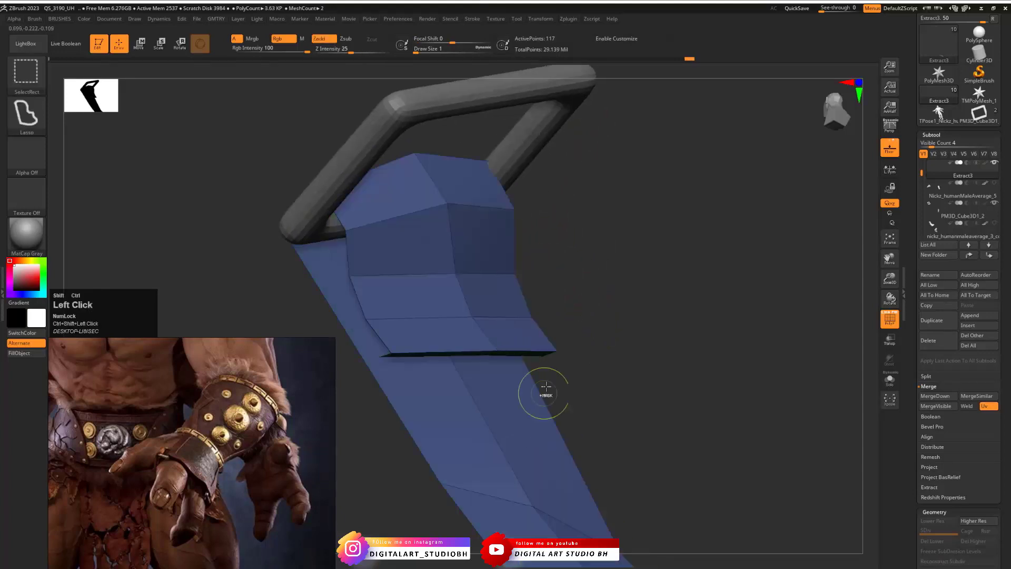
# Try to hide the leftover green cap face at the tip of the folded flap
pyautogui.moveTo(579, 327)
pyautogui.mouseDown()
pyautogui.moveTo(609, 273)
pyautogui.moveTo(549, 282)
pyautogui.moveTo(608, 309)
pyautogui.moveTo(630, 334)
pyautogui.moveTo(634, 363)
pyautogui.mouseUp()
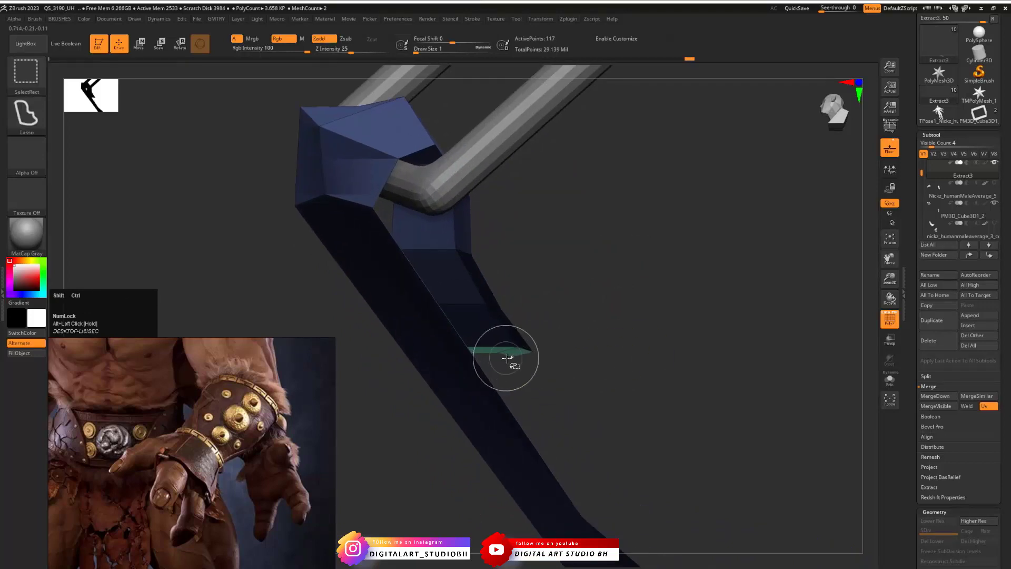
pyautogui.keyDown('ctrl'); pyautogui.keyDown('shift'); pyautogui.click(512, 355); pyautogui.keyUp('shift'); pyautogui.keyUp('ctrl')
pyautogui.hotkey('ctrl', 'z')
pyautogui.click(500, 350)
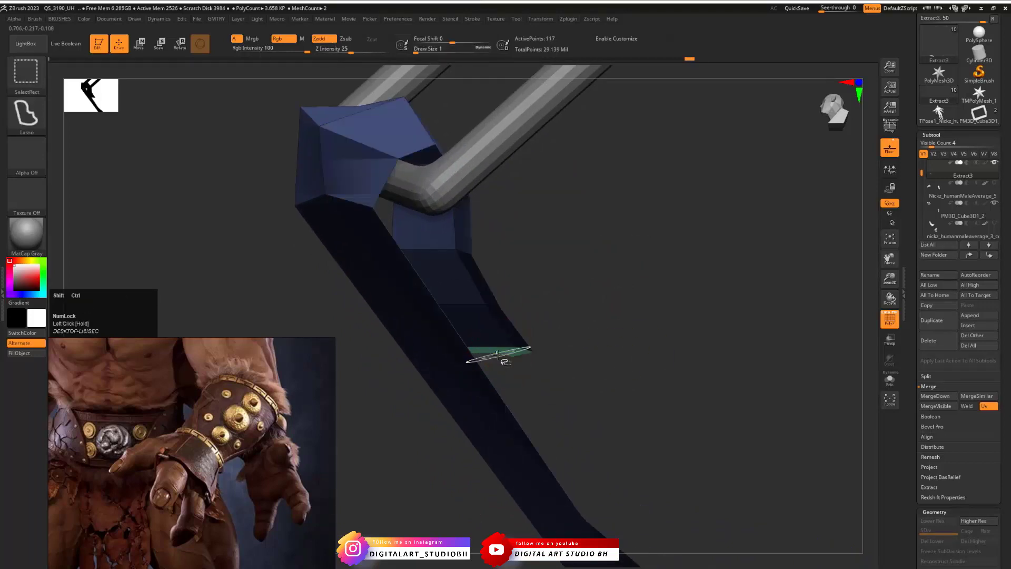
pyautogui.keyDown('ctrl'); pyautogui.keyDown('shift'); pyautogui.click(503, 351); pyautogui.keyUp('shift'); pyautogui.keyUp('ctrl')
pyautogui.moveTo(535, 318); pyautogui.dragTo(533, 350)
pyautogui.hotkey('ctrl', 'z')
pyautogui.keyDown('ctrl'); pyautogui.keyDown('shift'); pyautogui.click(478, 347); pyautogui.keyUp('shift'); pyautogui.keyUp('ctrl')
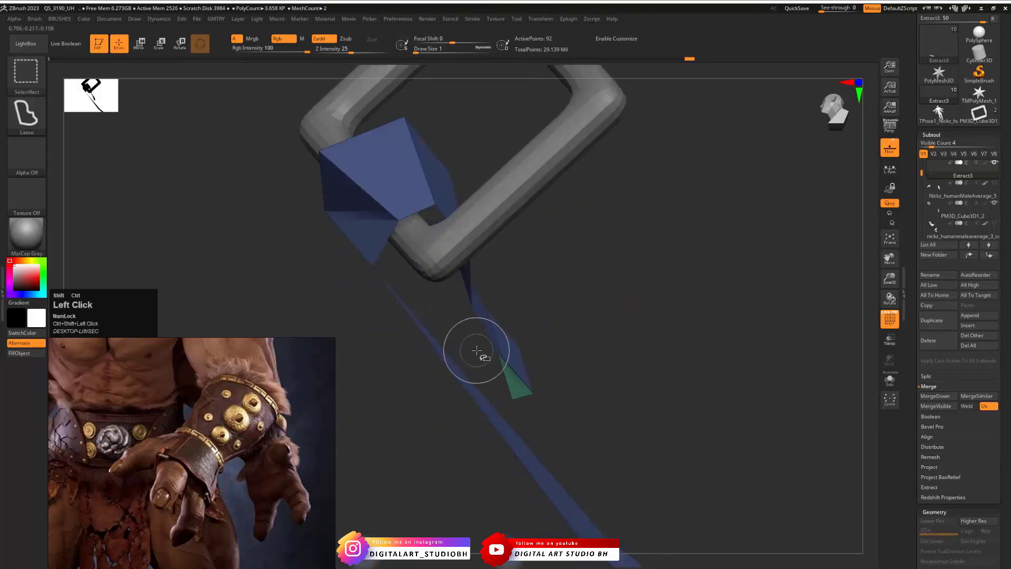
pyautogui.hotkey('ctrl', 'z')
pyautogui.keyDown('ctrl'); pyautogui.keyDown('shift'); pyautogui.click(486, 351); pyautogui.keyUp('shift'); pyautogui.keyUp('ctrl')
pyautogui.keyDown('ctrl'); pyautogui.keyDown('shift'); pyautogui.click(500, 350); pyautogui.keyUp('shift'); pyautogui.keyUp('ctrl')
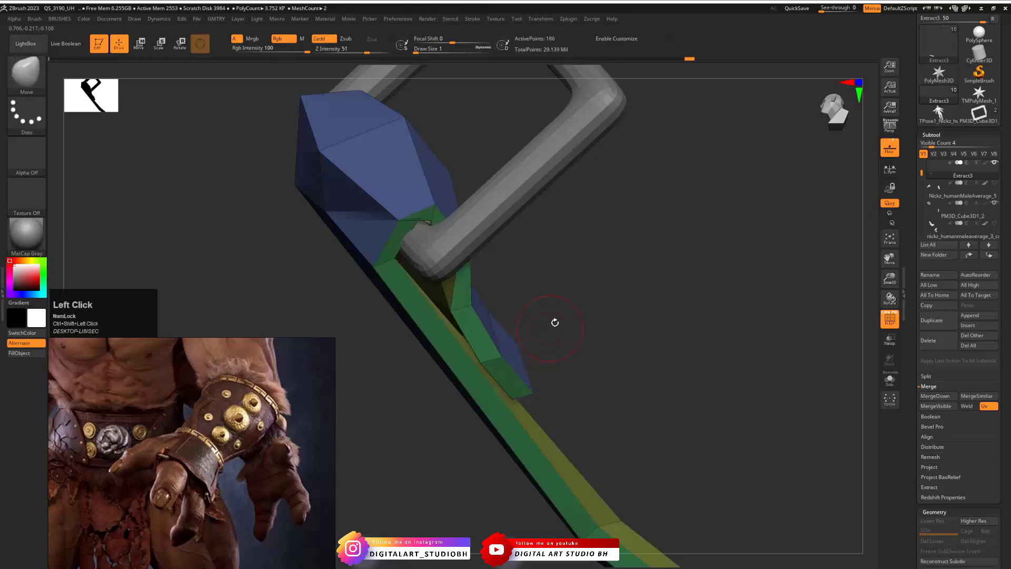
# Isolate the strap's blue outer surface again and delete the hidden geometry
pyautogui.moveTo(554, 322); pyautogui.dragTo(531, 292)
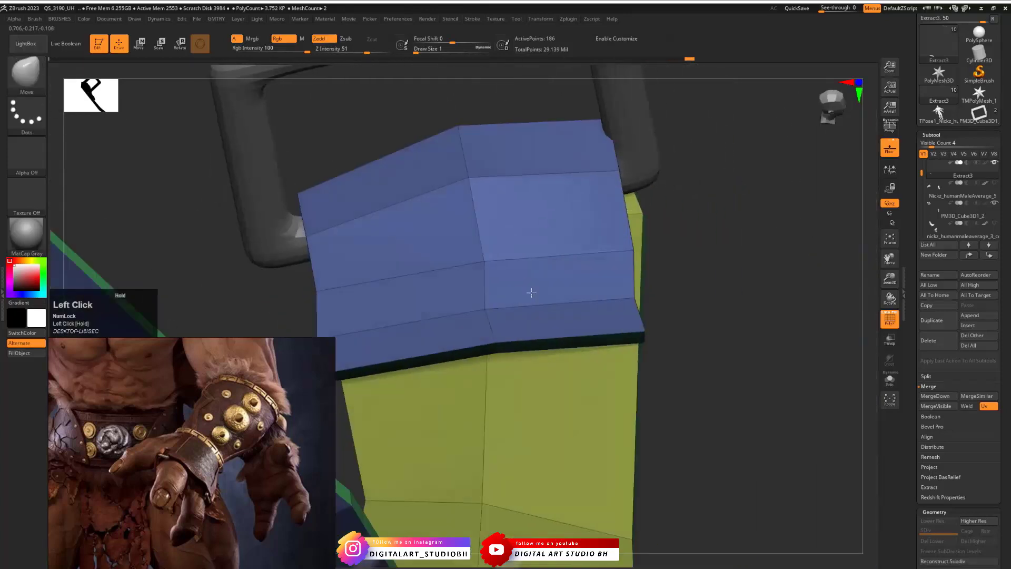
pyautogui.keyDown('ctrl'); pyautogui.keyDown('shift'); pyautogui.click(484, 239); pyautogui.keyUp('shift'); pyautogui.keyUp('ctrl')
pyautogui.hotkey('ctrl', 'z')
pyautogui.keyDown('ctrl'); pyautogui.keyDown('shift'); pyautogui.click(498, 272); pyautogui.keyUp('shift'); pyautogui.keyUp('ctrl')
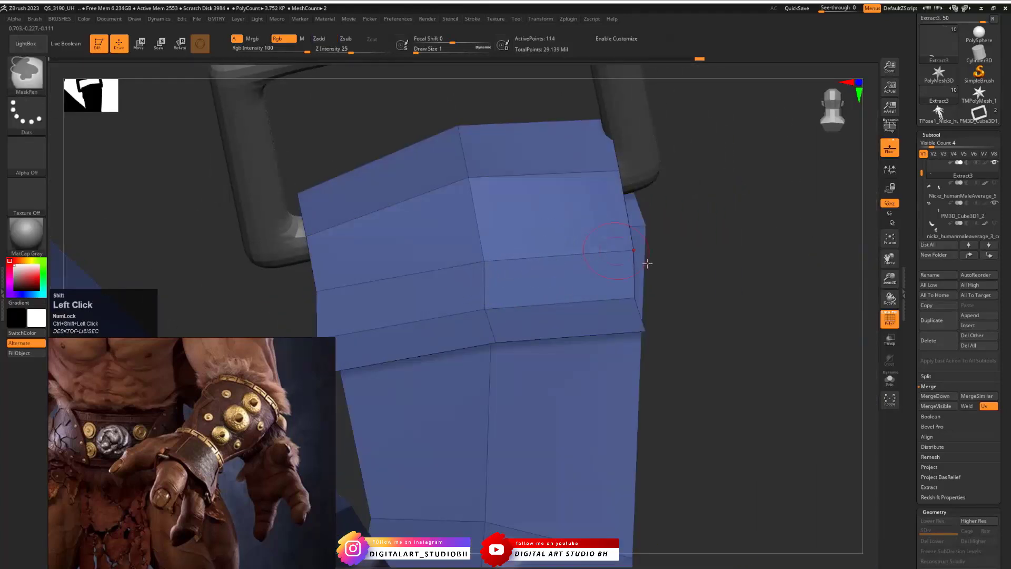
pyautogui.keyDown('alt'); pyautogui.moveTo(647, 263); pyautogui.dragTo(499, 221); pyautogui.keyUp('alt')
pyautogui.hotkey('ctrl', 'v')
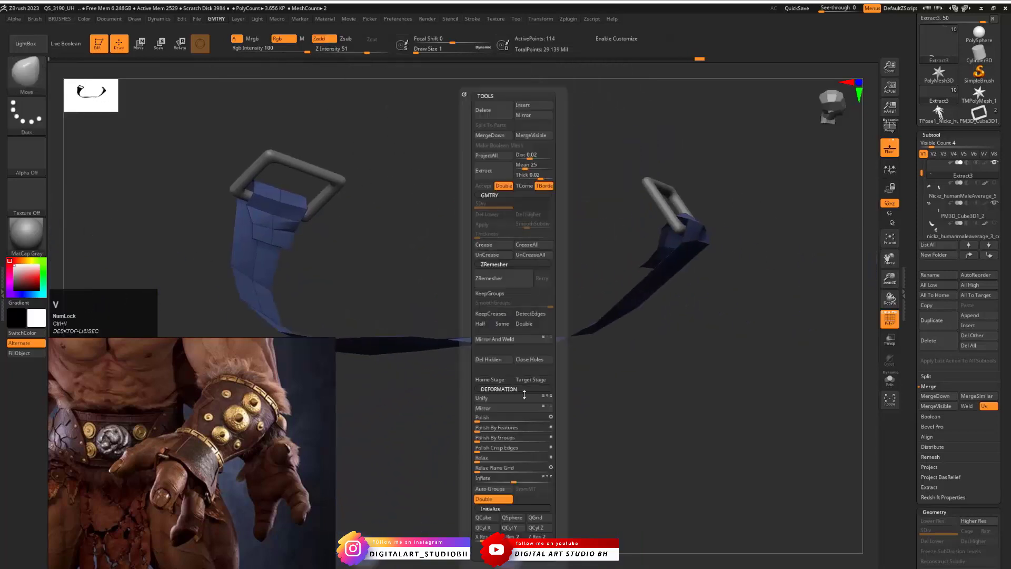
pyautogui.click(502, 360)
# Adjust the centre vertices of the folded flap with the Move brush to even out its shape
pyautogui.moveTo(726, 235); pyautogui.dragTo(666, 309)
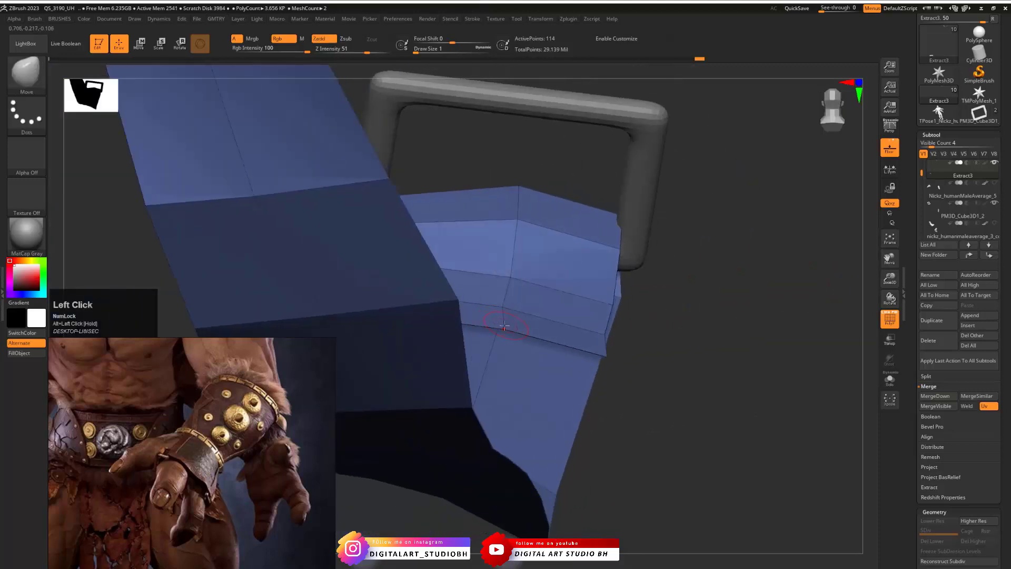
pyautogui.moveTo(504, 326); pyautogui.dragTo(485, 351)
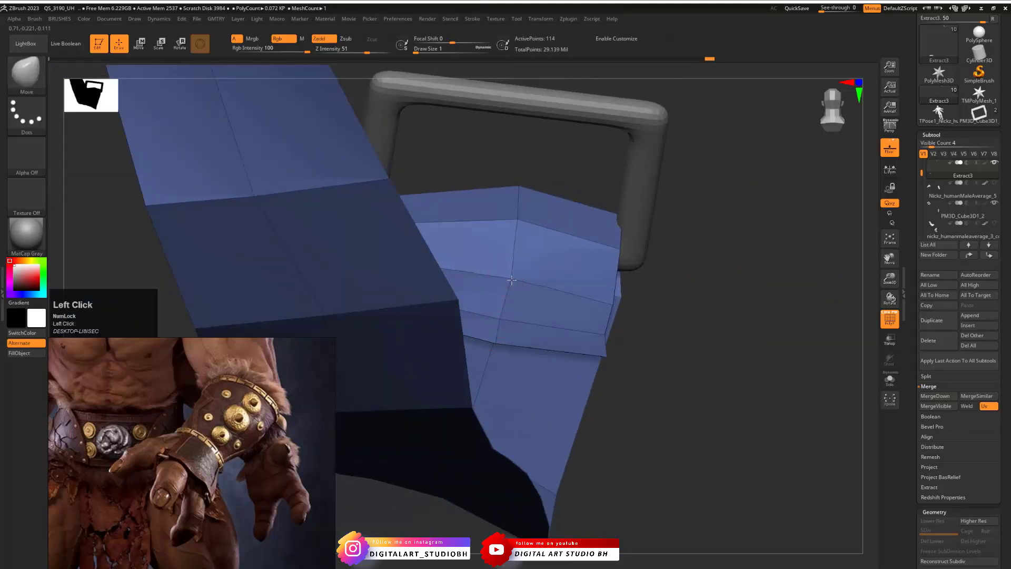
pyautogui.moveTo(516, 233); pyautogui.dragTo(506, 254)
pyautogui.moveTo(519, 194); pyautogui.dragTo(555, 219)
pyautogui.keyDown('alt'); pyautogui.moveTo(648, 201); pyautogui.dragTo(492, 240); pyautogui.keyUp('alt')
# Extrude the entire strap polygroup with the ZModeler brush to rebuild its thickness
pyautogui.hotkey('ctrl', 'b')
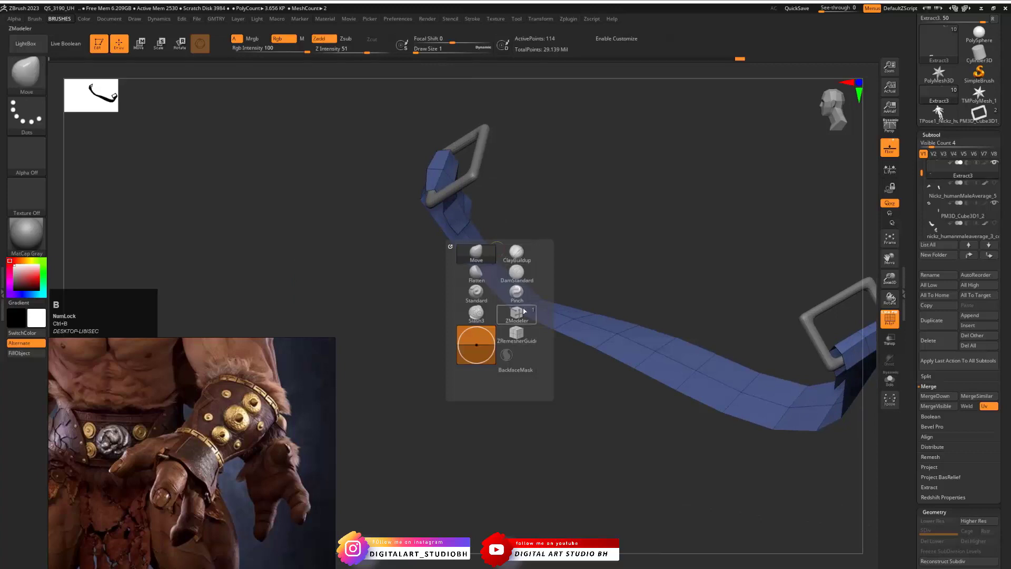
pyautogui.click(518, 316)
pyautogui.keyDown('alt'); pyautogui.moveTo(566, 221); pyautogui.dragTo(587, 257); pyautogui.keyUp('alt')
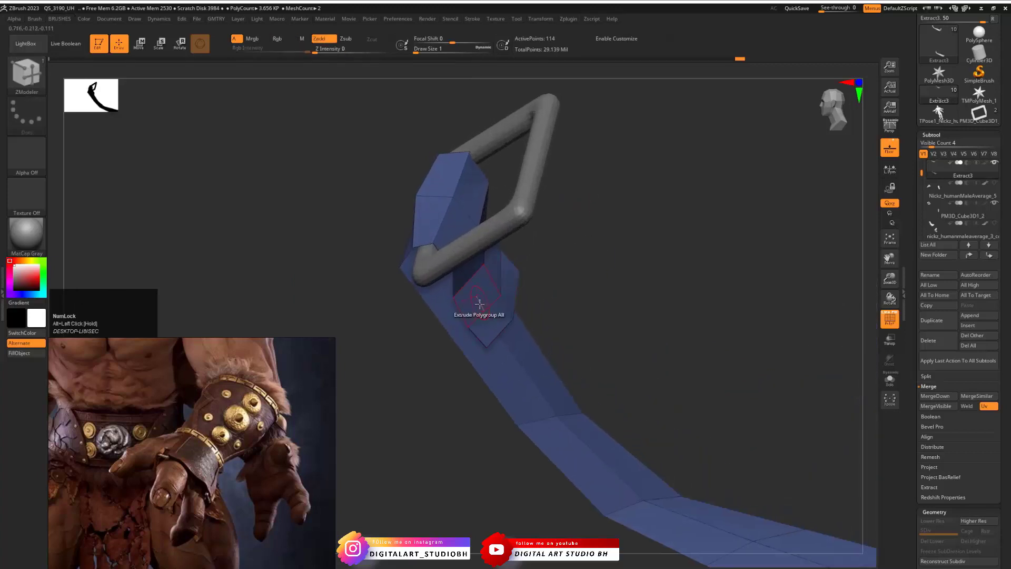
pyautogui.moveTo(495, 342); pyautogui.dragTo(524, 376)
pyautogui.keyDown('alt'); pyautogui.moveTo(559, 258); pyautogui.dragTo(498, 230); pyautogui.keyUp('alt')
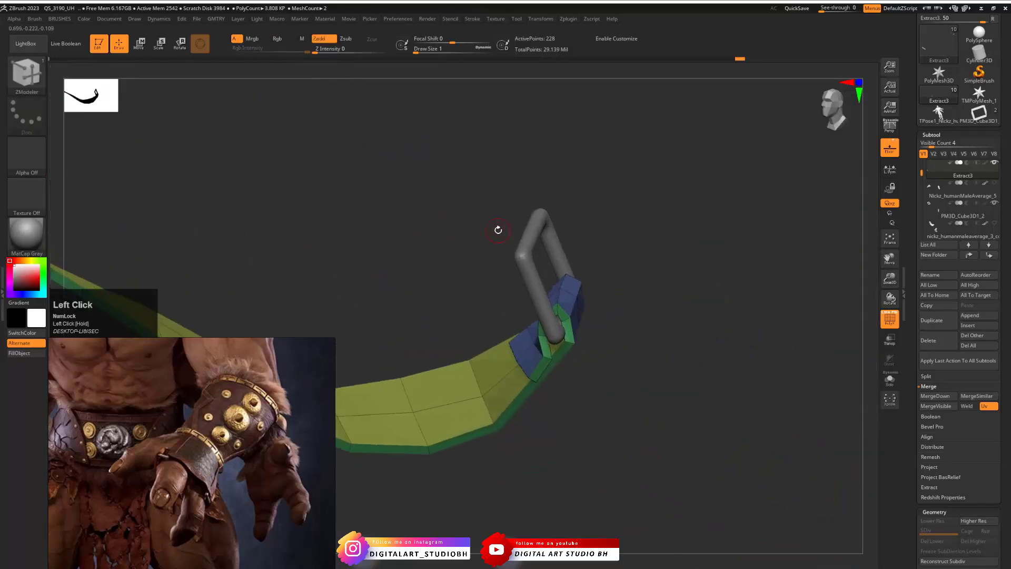
# Preview the rebuilt strap with smooth subdivision, then return to the unsmoothed mesh
pyautogui.press('d')
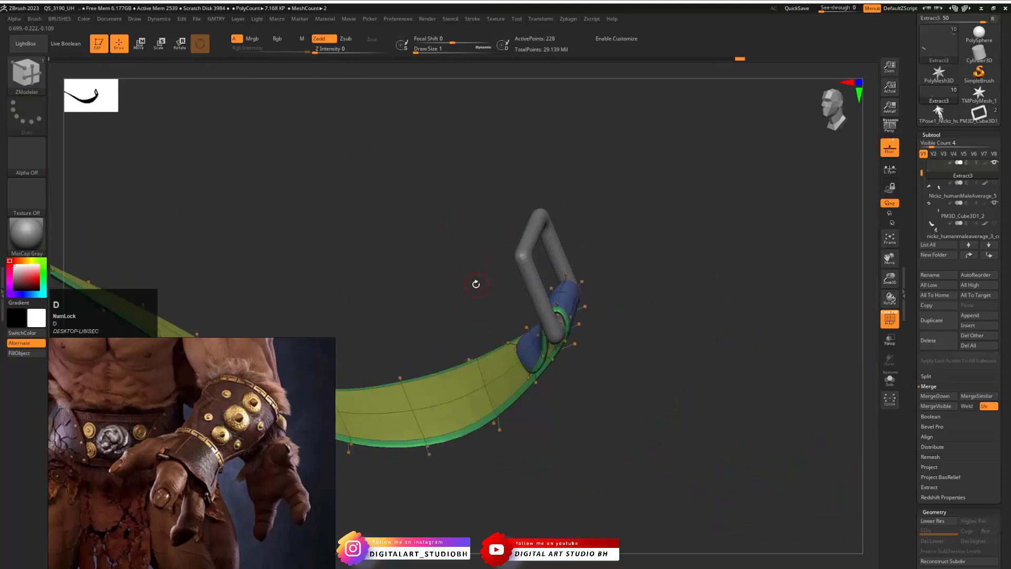
pyautogui.moveTo(476, 284); pyautogui.dragTo(499, 282)
pyautogui.hotkey('ctrl', 'z')
pyautogui.hotkey('ctrl', 'shift', 'z')
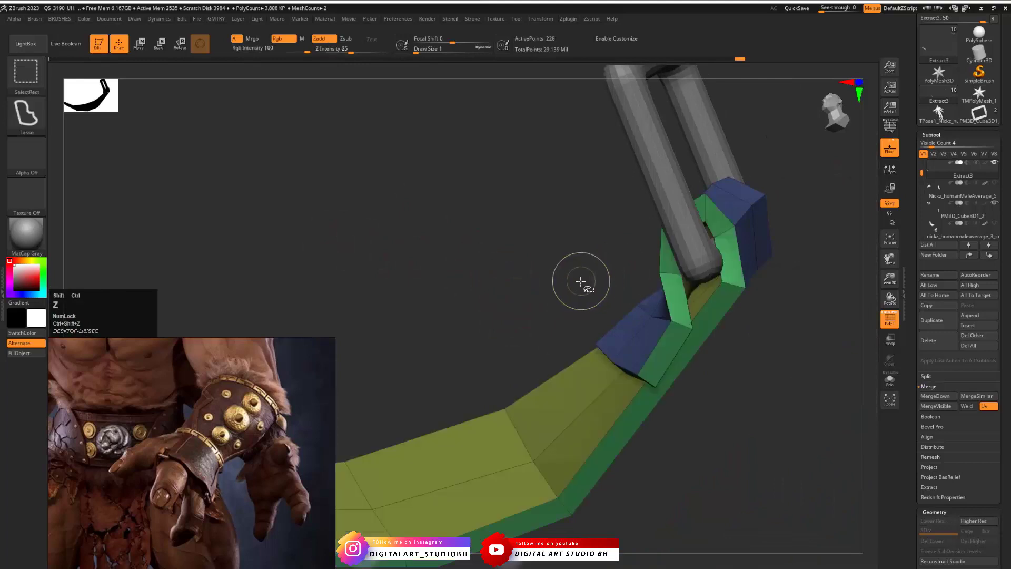
# Crease the strap's polygroup borders and preview it with smooth subdivision
pyautogui.moveTo(922, 451); pyautogui.dragTo(952, 359)
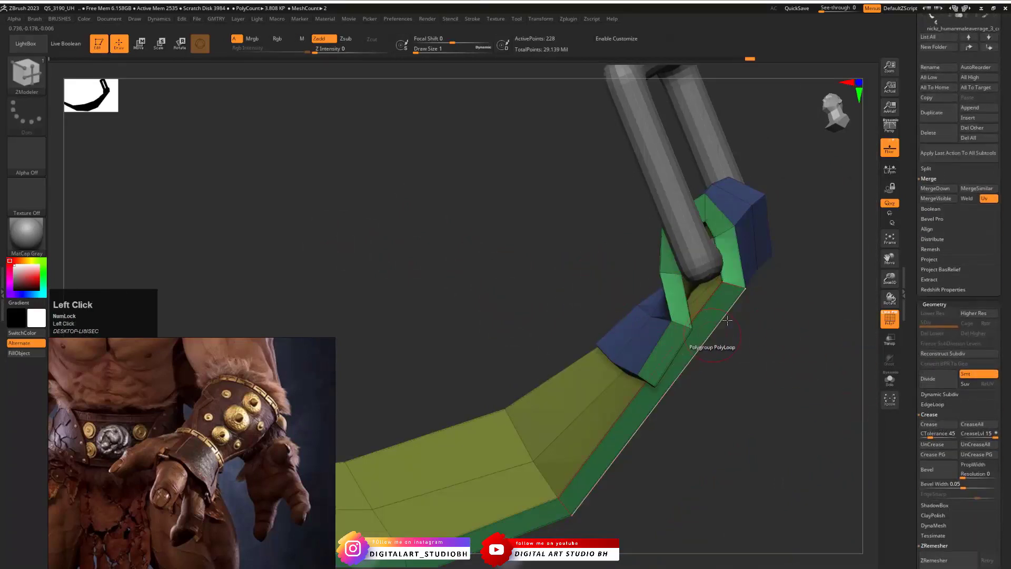
pyautogui.press('d')
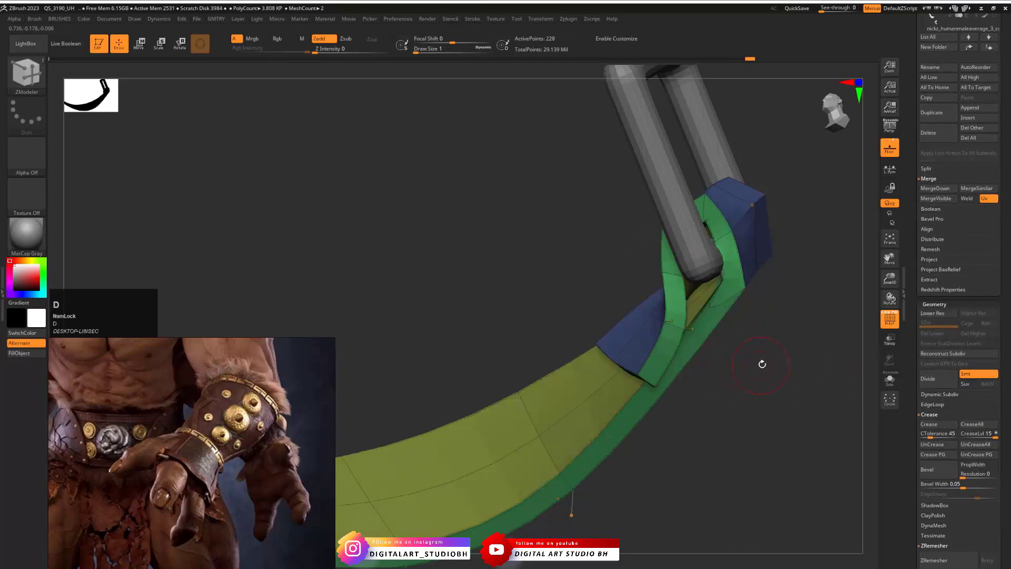
pyautogui.moveTo(763, 363); pyautogui.dragTo(781, 364)
pyautogui.moveTo(607, 350); pyautogui.dragTo(712, 252)
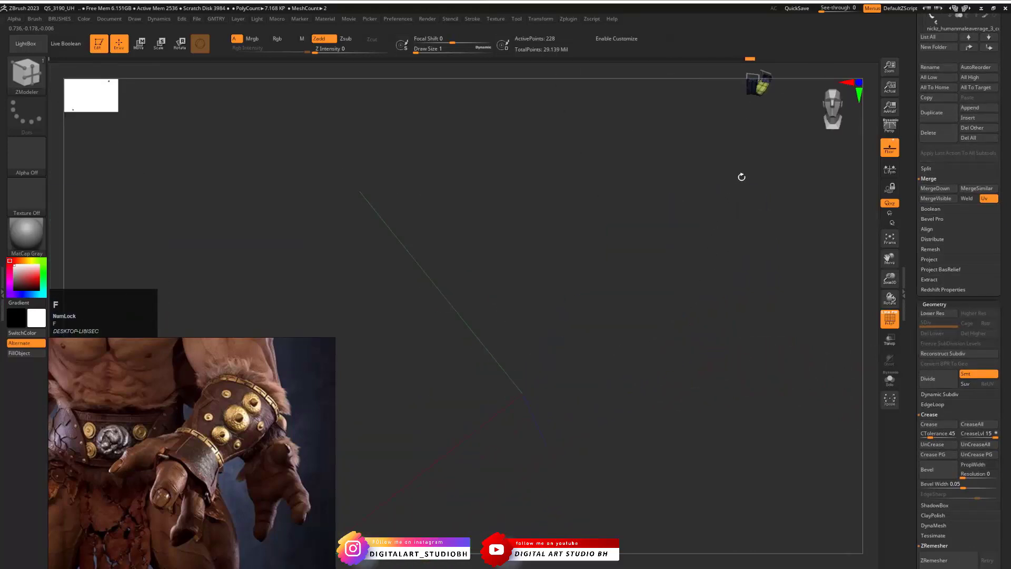
pyautogui.keyDown('alt'); pyautogui.moveTo(741, 177); pyautogui.dragTo(639, 304); pyautogui.keyUp('alt')
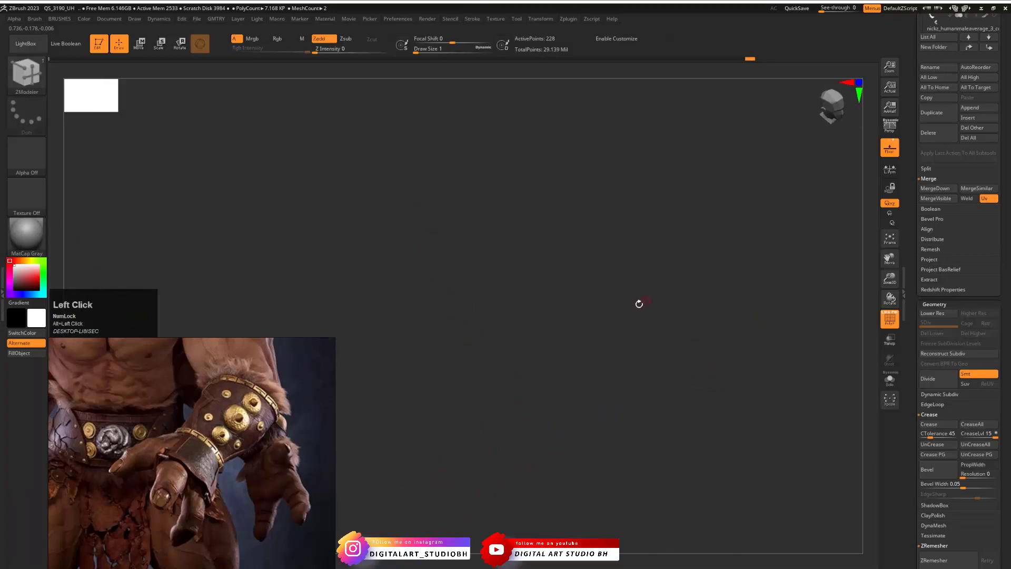
# Undo the last polygroup-border creasing of the strap
pyautogui.keyDown('ctrl'); pyautogui.click(725, 169); pyautogui.keyUp('ctrl')
pyautogui.press('f')
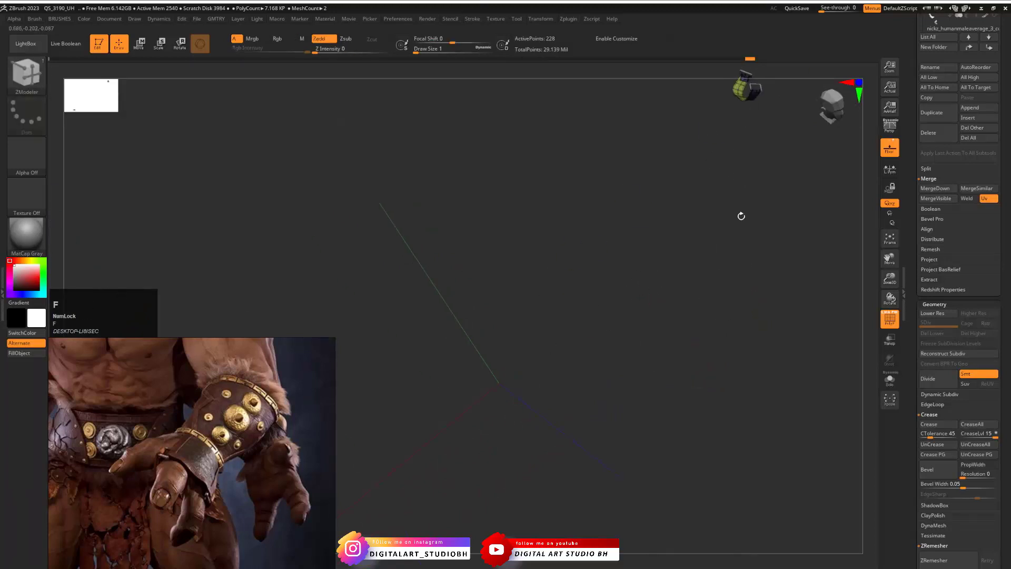
pyautogui.press('f')
pyautogui.keyDown('alt'); pyautogui.moveTo(754, 189); pyautogui.dragTo(499, 372); pyautogui.keyUp('alt')
pyautogui.keyDown('alt'); pyautogui.moveTo(821, 121); pyautogui.dragTo(625, 302); pyautogui.keyUp('alt')
pyautogui.moveTo(691, 268)
pyautogui.keyDown('alt'); pyautogui.mouseDown()
pyautogui.moveTo(785, 266)
pyautogui.moveTo(721, 237)
pyautogui.moveTo(718, 221)
pyautogui.moveTo(713, 242)
pyautogui.mouseUp(); pyautogui.keyUp('alt')
pyautogui.hotkey('ctrl', 'z')
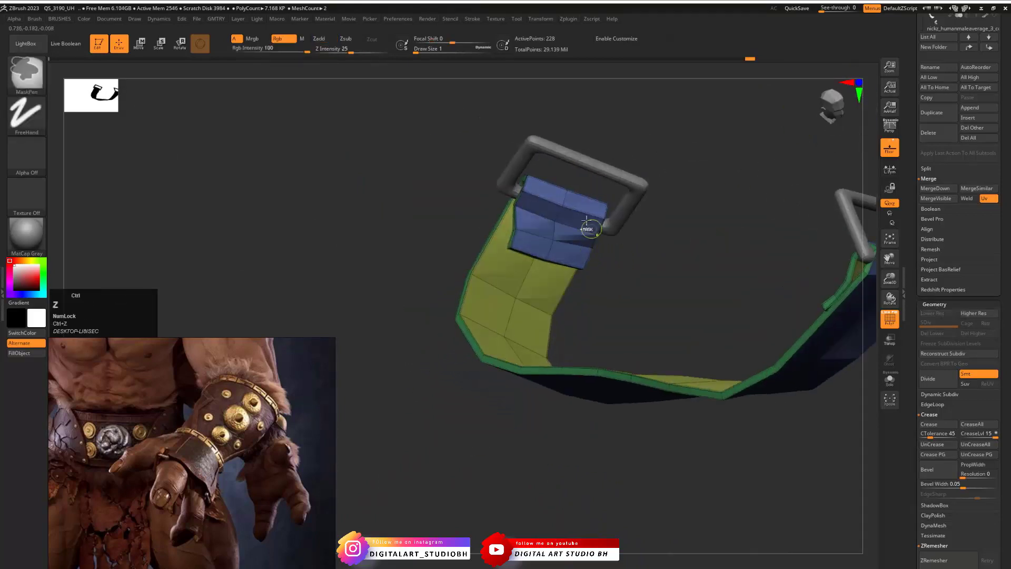
# Crease the strap's edges using a tolerance of 45 and preview the result with smooth subdivision
pyautogui.moveTo(626, 255); pyautogui.dragTo(694, 297)
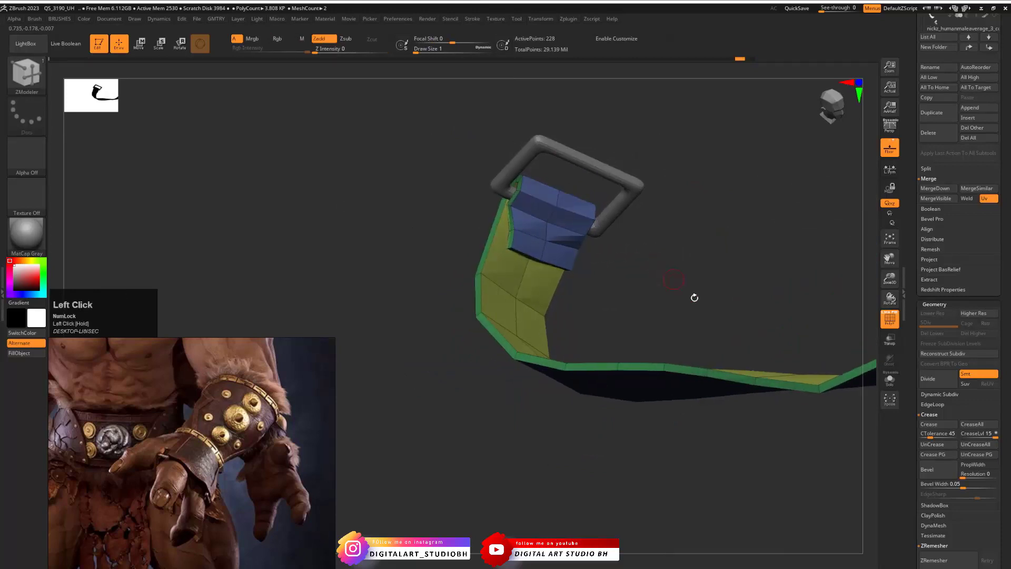
pyautogui.click(939, 429)
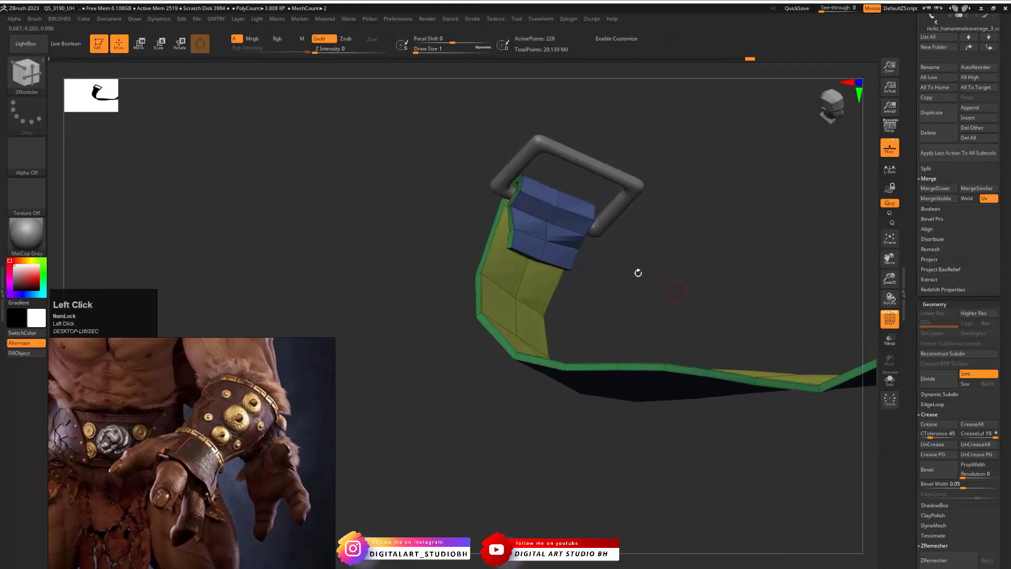
pyautogui.moveTo(646, 266); pyautogui.dragTo(574, 306)
pyautogui.press('d')
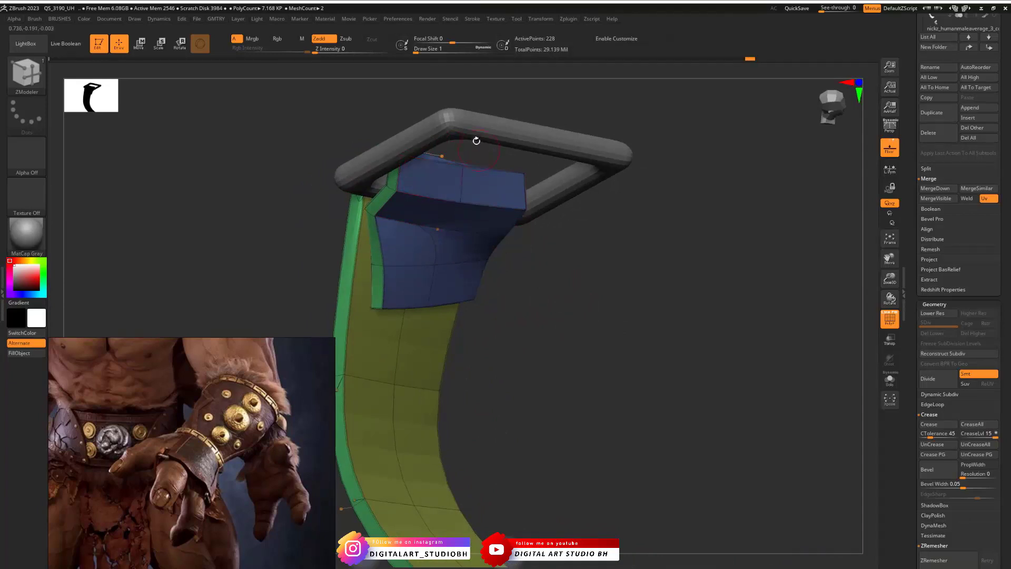
# Set the ZModeler edge action to Crease and uncrease the edges running across the folded flap at the first buckle
pyautogui.moveTo(548, 255); pyautogui.dragTo(440, 242)
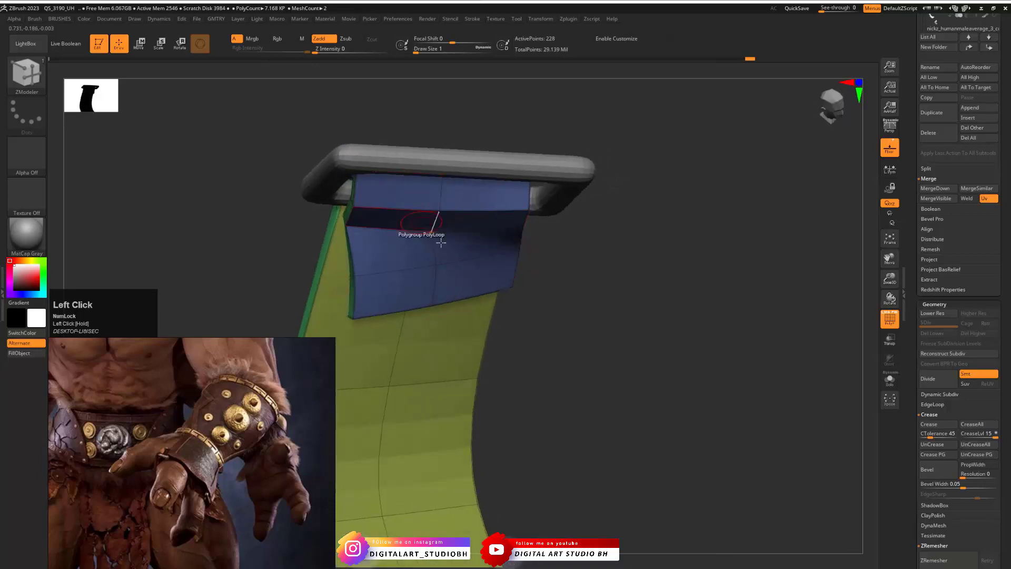
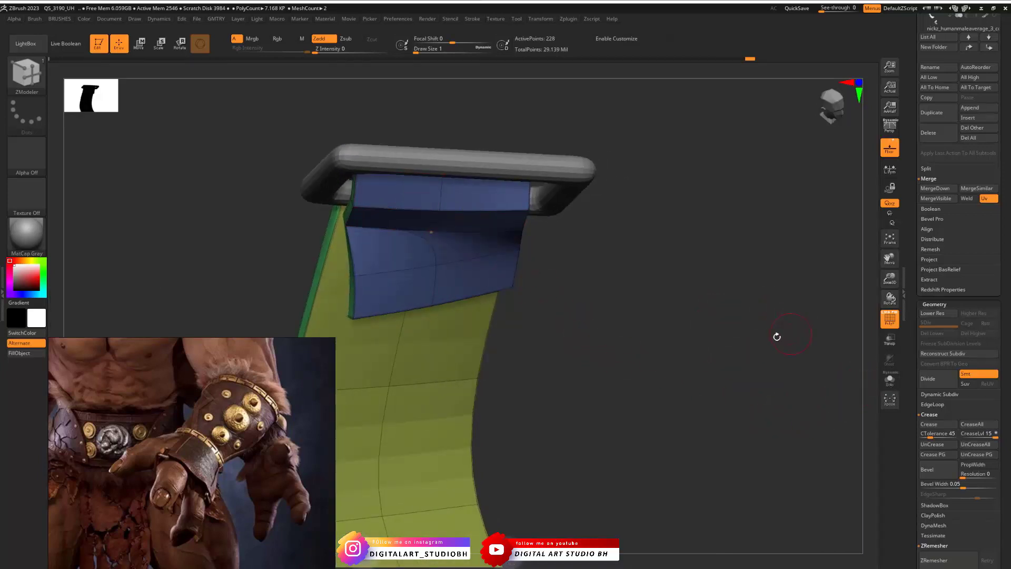
pyautogui.press('space')
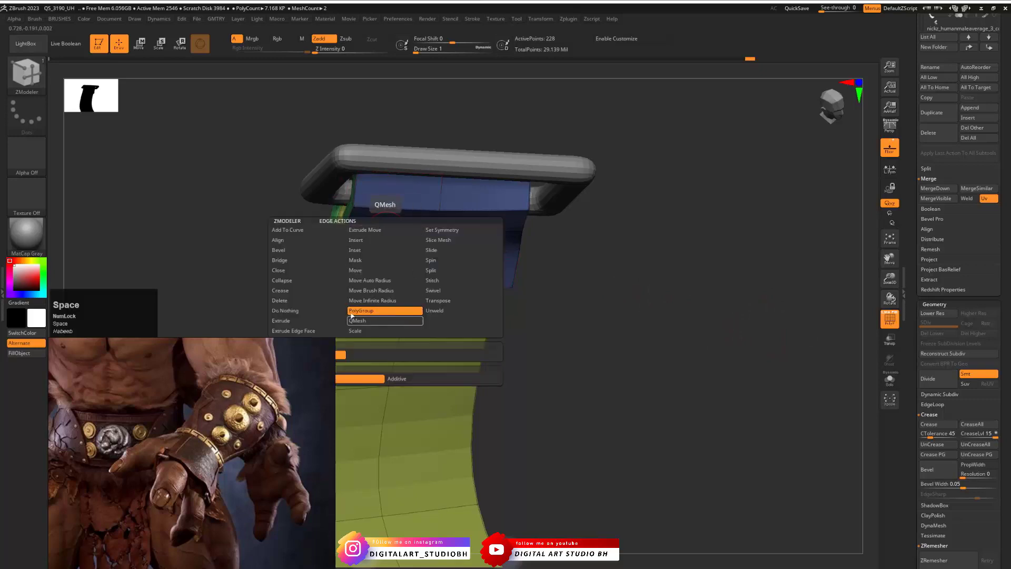
pyautogui.click(281, 320)
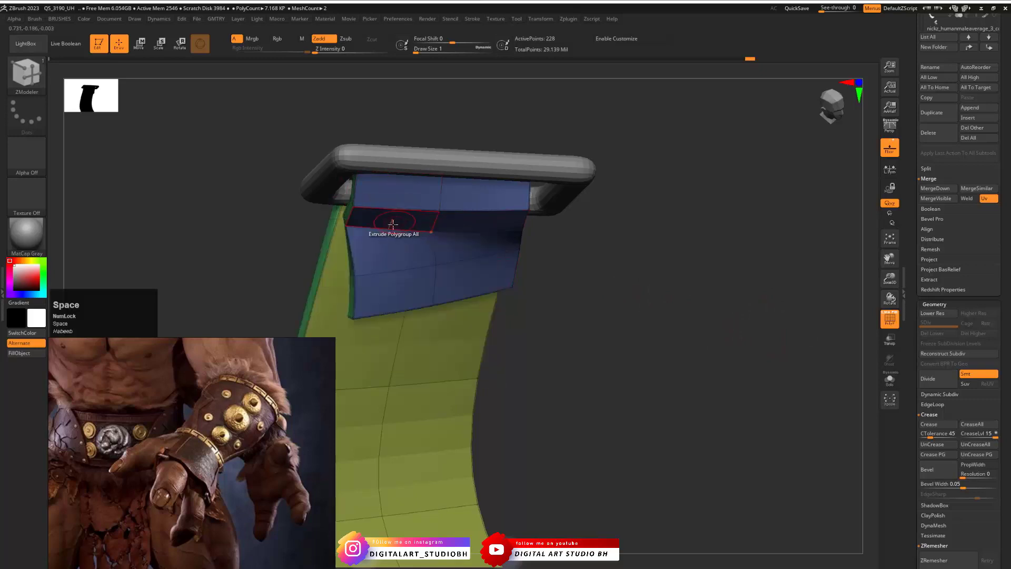
pyautogui.keyDown('alt'); pyautogui.click(396, 226); pyautogui.keyUp('alt')
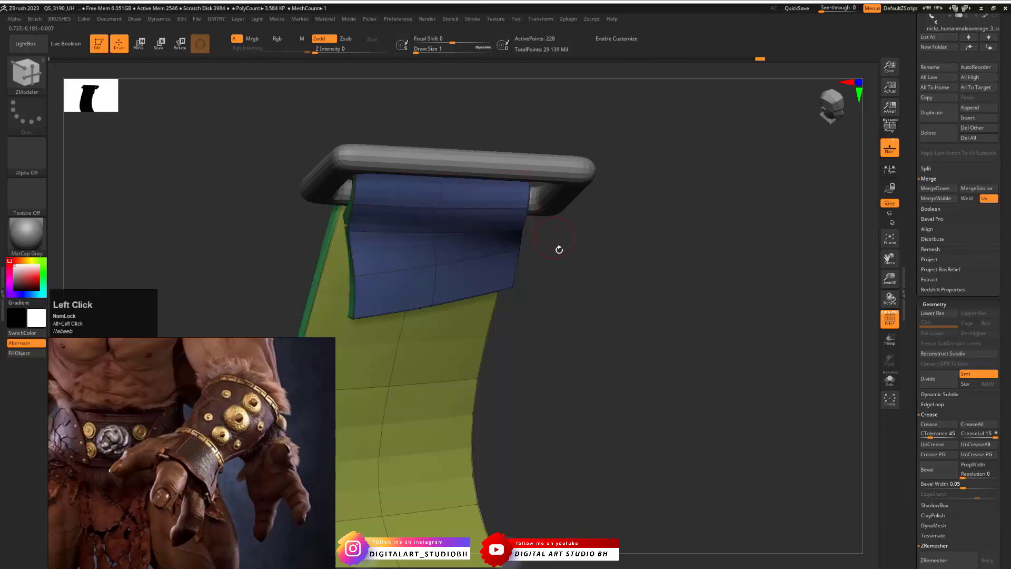
pyautogui.moveTo(559, 250); pyautogui.dragTo(508, 208)
pyautogui.keyDown('alt'); pyautogui.click(481, 172); pyautogui.keyUp('alt')
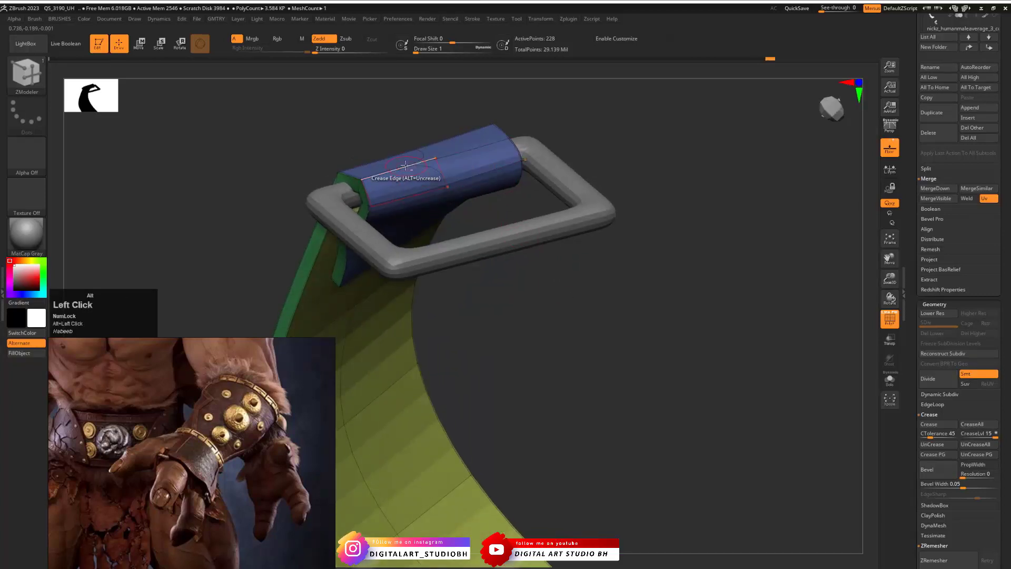
# Uncrease the remaining outer cross edges where the strap wraps the buckle bars, including the fold at the opposite end
pyautogui.moveTo(486, 93); pyautogui.dragTo(409, 176)
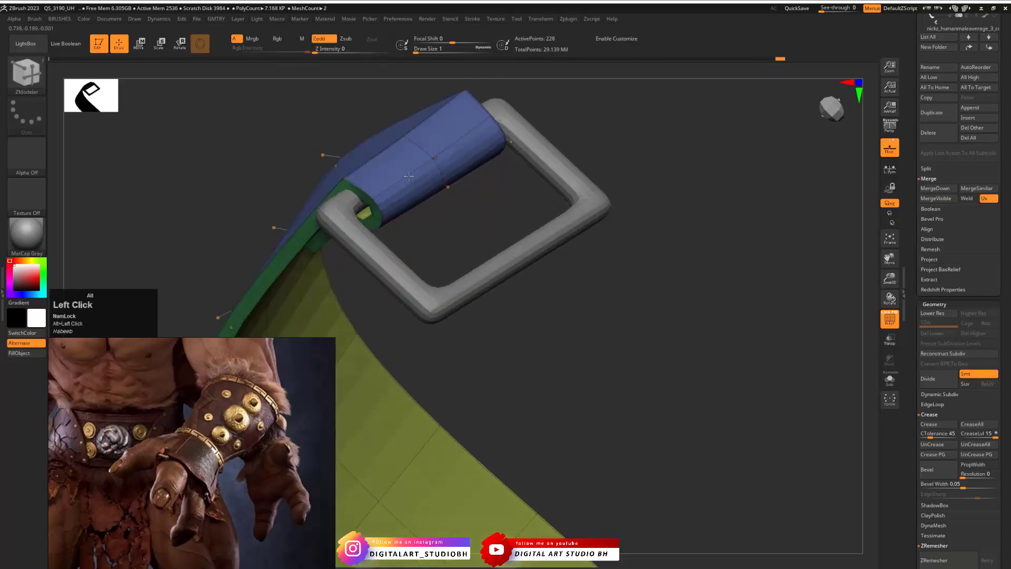
pyautogui.moveTo(483, 183); pyautogui.dragTo(373, 221)
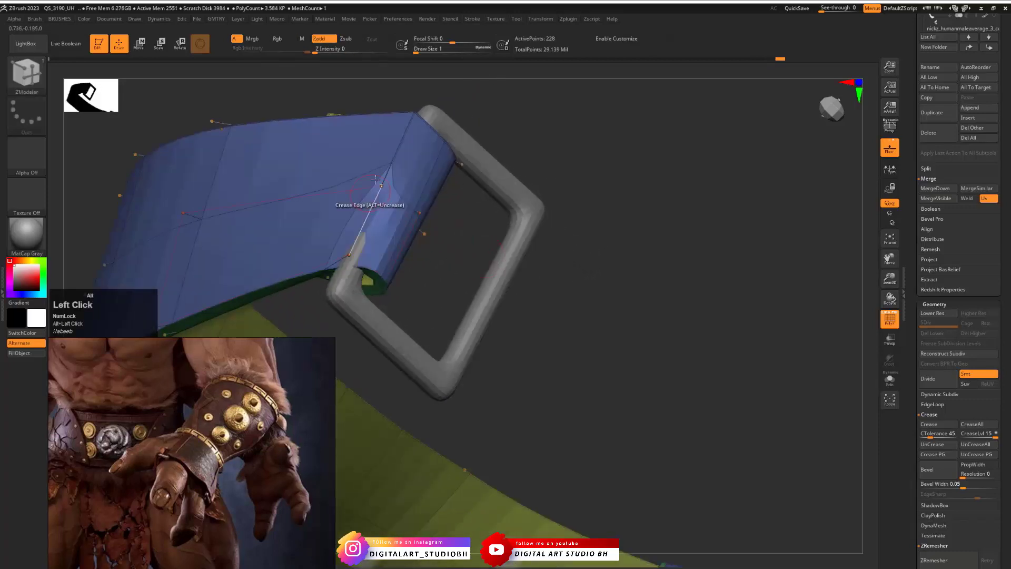
pyautogui.moveTo(460, 237); pyautogui.dragTo(316, 274)
pyautogui.moveTo(487, 209); pyautogui.dragTo(538, 283)
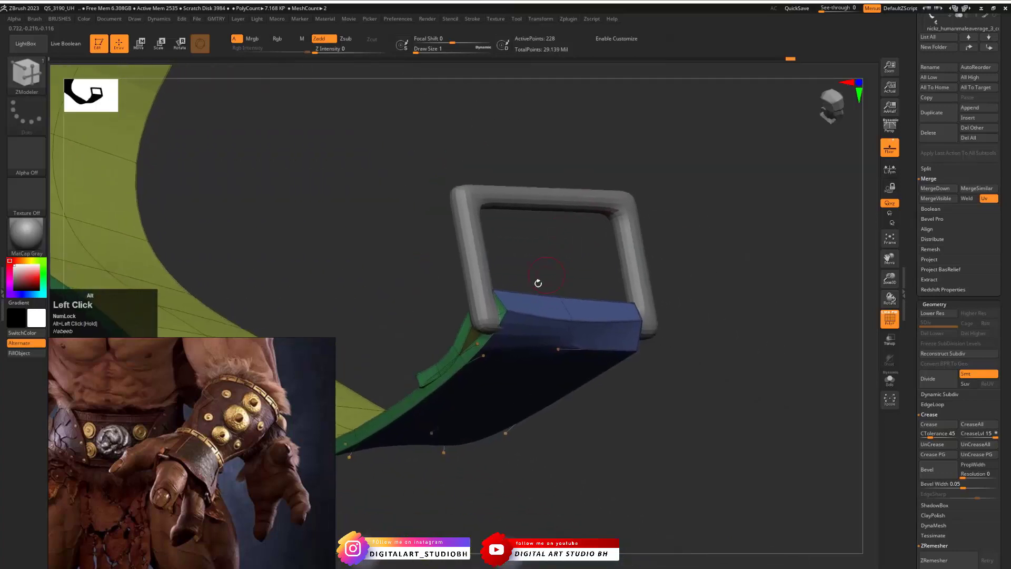
pyautogui.click(524, 314)
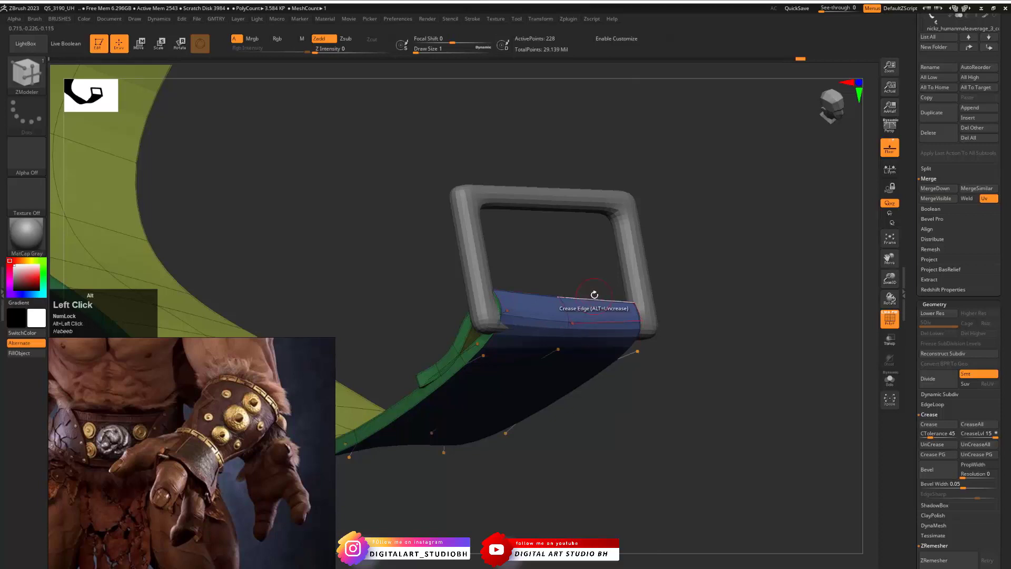
pyautogui.moveTo(532, 284)
pyautogui.mouseDown()
pyautogui.moveTo(567, 273)
pyautogui.moveTo(591, 296)
pyautogui.moveTo(538, 257)
pyautogui.moveTo(542, 270)
pyautogui.mouseUp()
# Reshape the strap fold around the buckle bar using the Move brush with a draw size of about 3.1
pyautogui.hotkey('shift', 's')
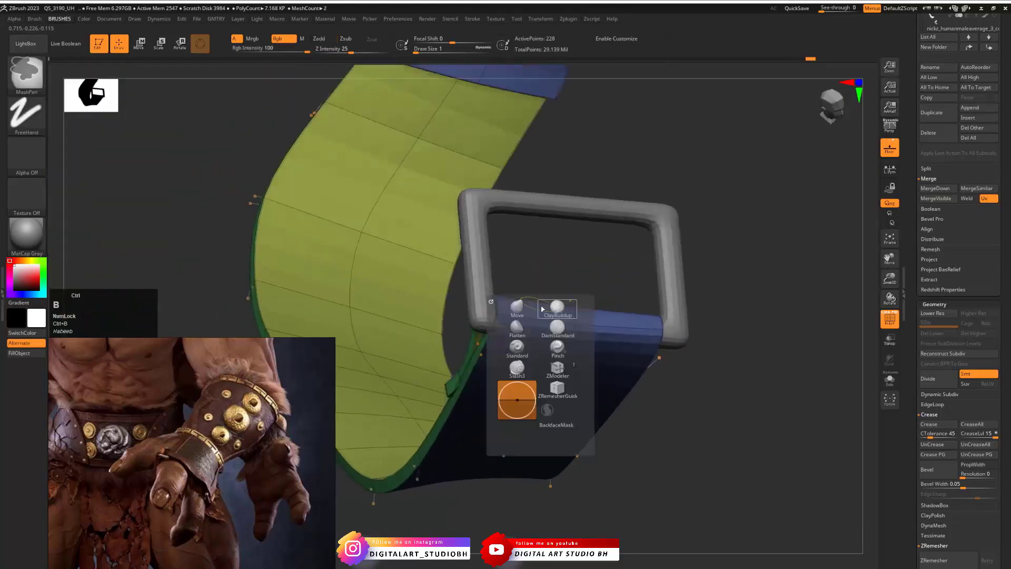
pyautogui.click(517, 308)
pyautogui.press('s')
pyautogui.moveTo(493, 325); pyautogui.dragTo(499, 327)
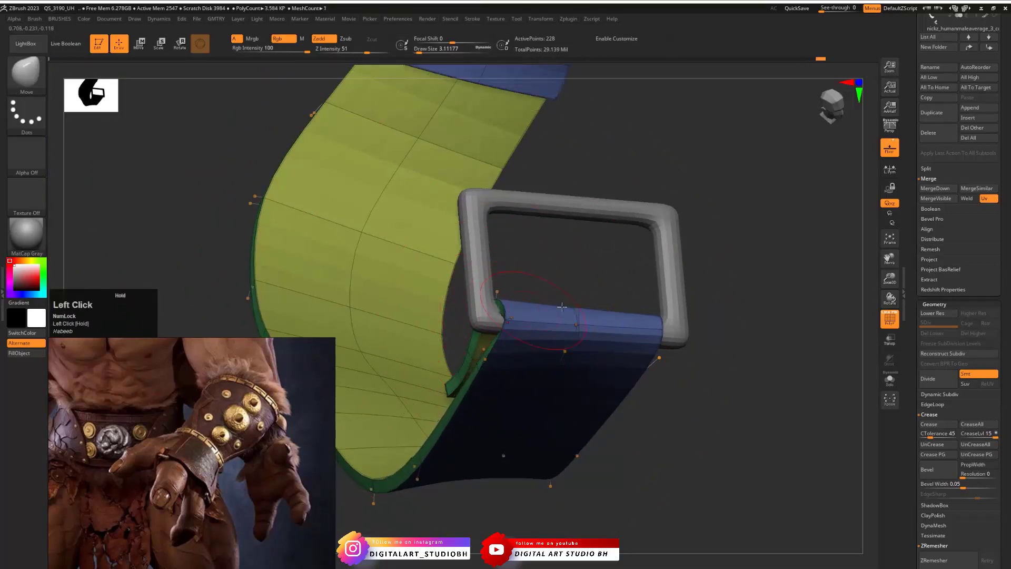
pyautogui.moveTo(627, 269); pyautogui.dragTo(445, 245)
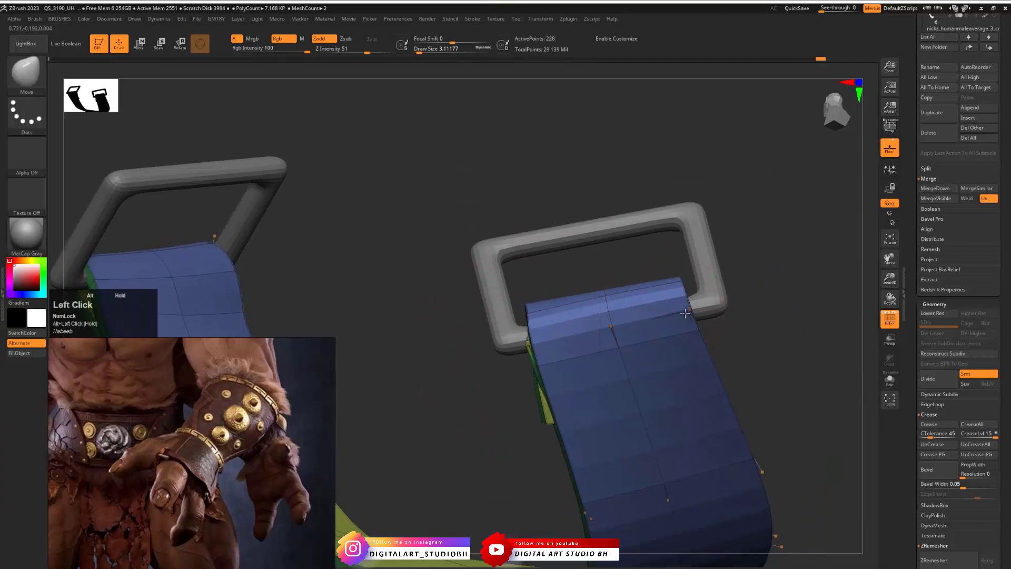
pyautogui.keyDown('alt'); pyautogui.moveTo(685, 314); pyautogui.dragTo(688, 314); pyautogui.keyUp('alt')
pyautogui.moveTo(774, 321)
pyautogui.mouseDown()
pyautogui.moveTo(667, 337)
pyautogui.moveTo(737, 330)
pyautogui.mouseUp()
pyautogui.moveTo(652, 317); pyautogui.dragTo(657, 327)
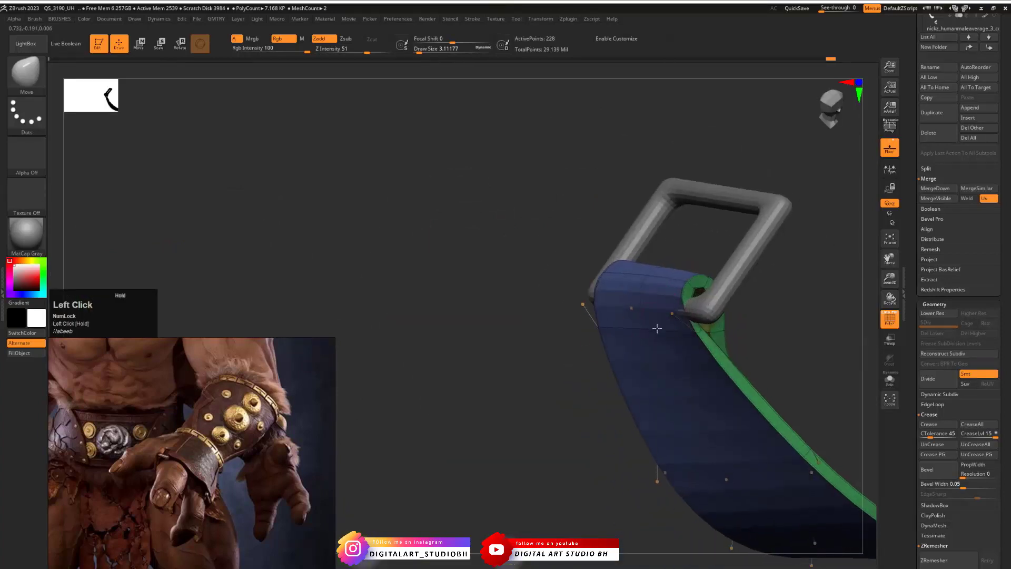
# Undo the last Move stroke on the fold and reduce the brush's draw size to about 1.13
pyautogui.moveTo(752, 329); pyautogui.dragTo(504, 246)
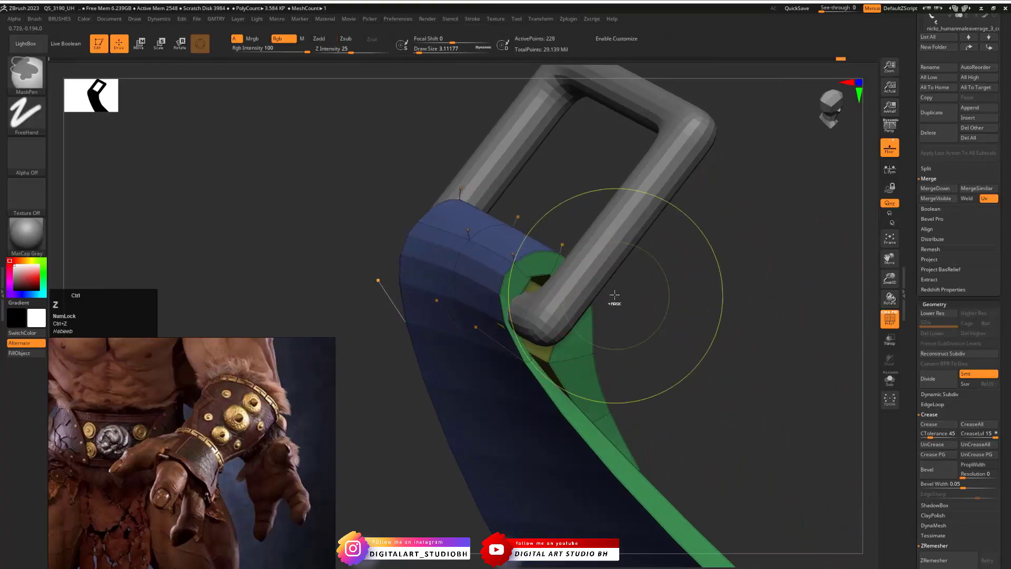
pyautogui.moveTo(614, 296)
pyautogui.mouseDown()
pyautogui.moveTo(653, 300)
pyautogui.moveTo(580, 289)
pyautogui.moveTo(595, 287)
pyautogui.moveTo(578, 279)
pyautogui.moveTo(549, 294)
pyautogui.mouseUp()
pyautogui.press('s')
pyautogui.moveTo(664, 295)
pyautogui.mouseDown()
pyautogui.moveTo(674, 294)
pyautogui.moveTo(683, 264)
pyautogui.moveTo(533, 299)
pyautogui.mouseUp()
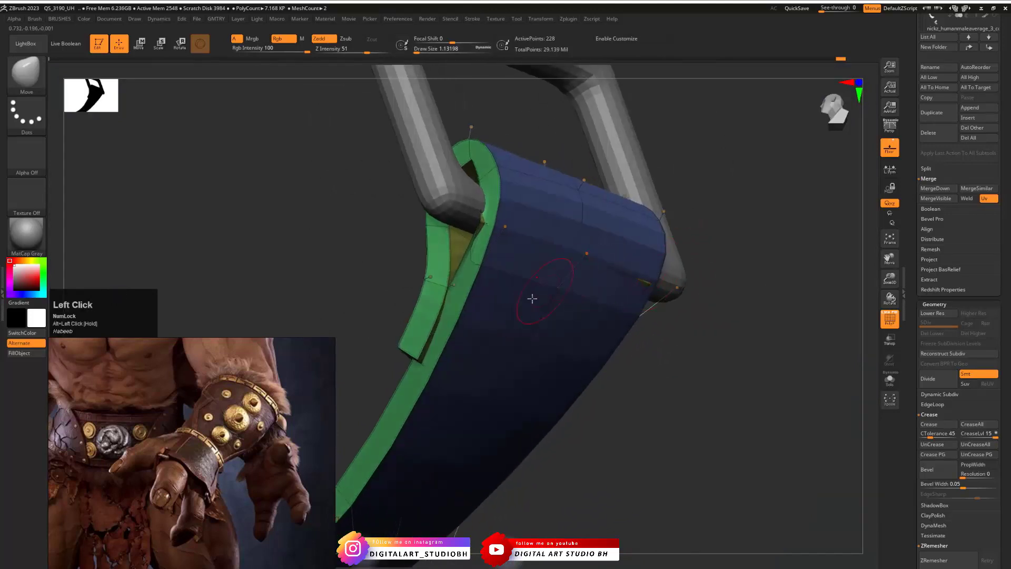
# Isolate the strap in its unsmoothed state and uncrease the inner edge of the fold with the ZModeler brush
pyautogui.moveTo(694, 336)
pyautogui.mouseDown()
pyautogui.moveTo(723, 342)
pyautogui.moveTo(698, 330)
pyautogui.moveTo(692, 287)
pyautogui.mouseUp()
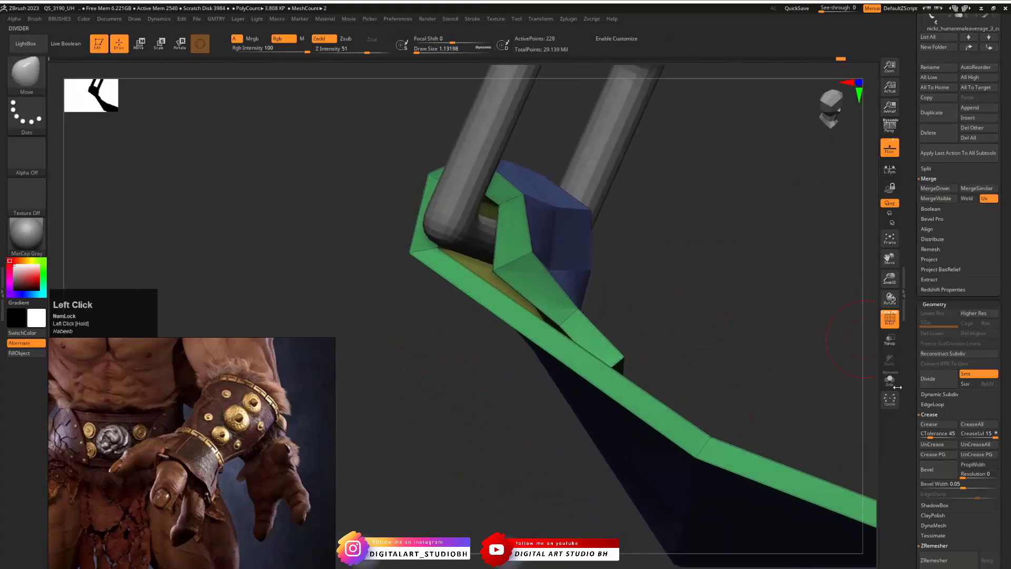
pyautogui.click(889, 380)
pyautogui.moveTo(647, 244); pyautogui.dragTo(456, 267)
pyautogui.press('b')
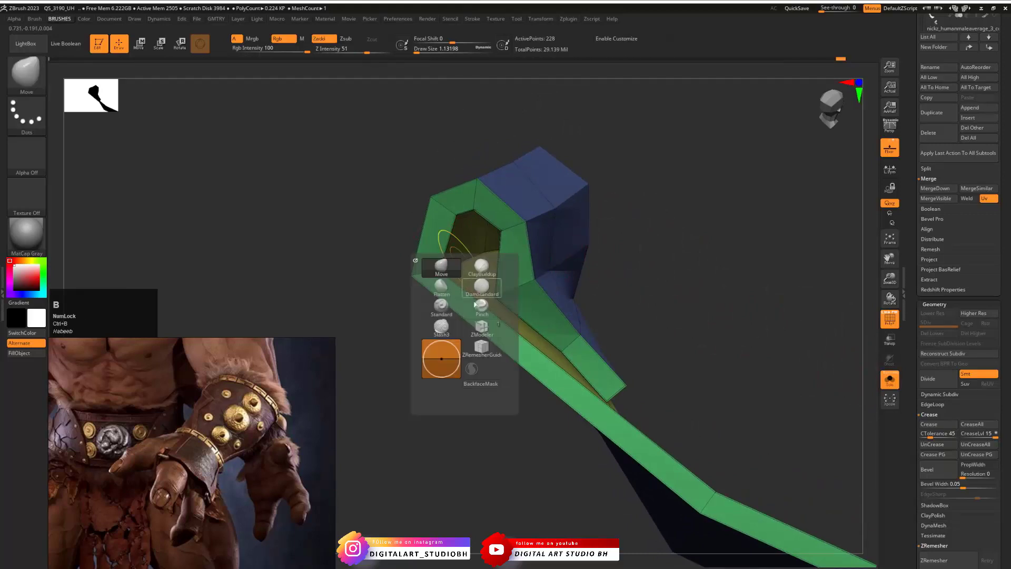
pyautogui.click(482, 330)
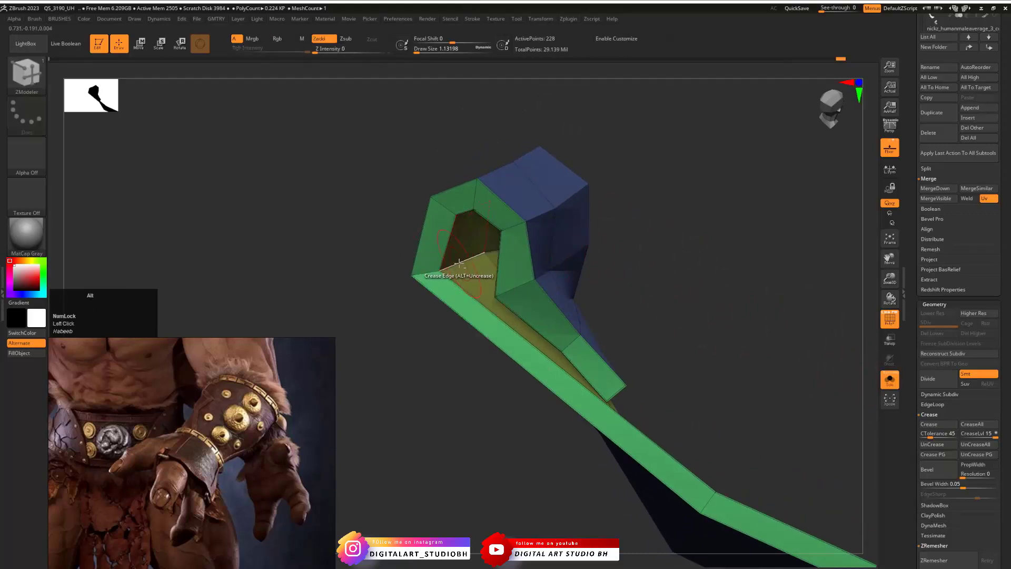
pyautogui.moveTo(531, 258); pyautogui.dragTo(584, 232)
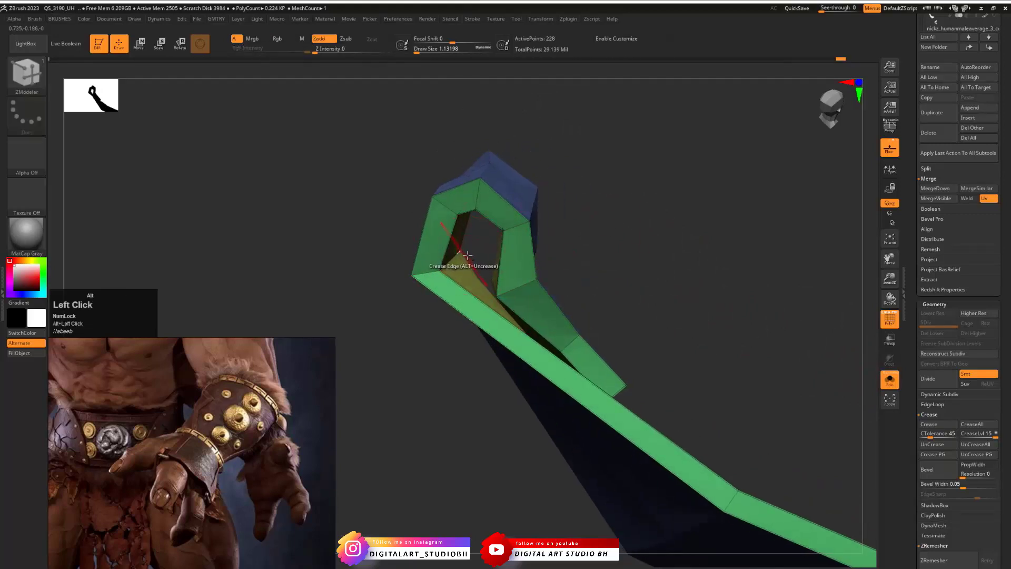
pyautogui.moveTo(648, 254); pyautogui.dragTo(528, 237)
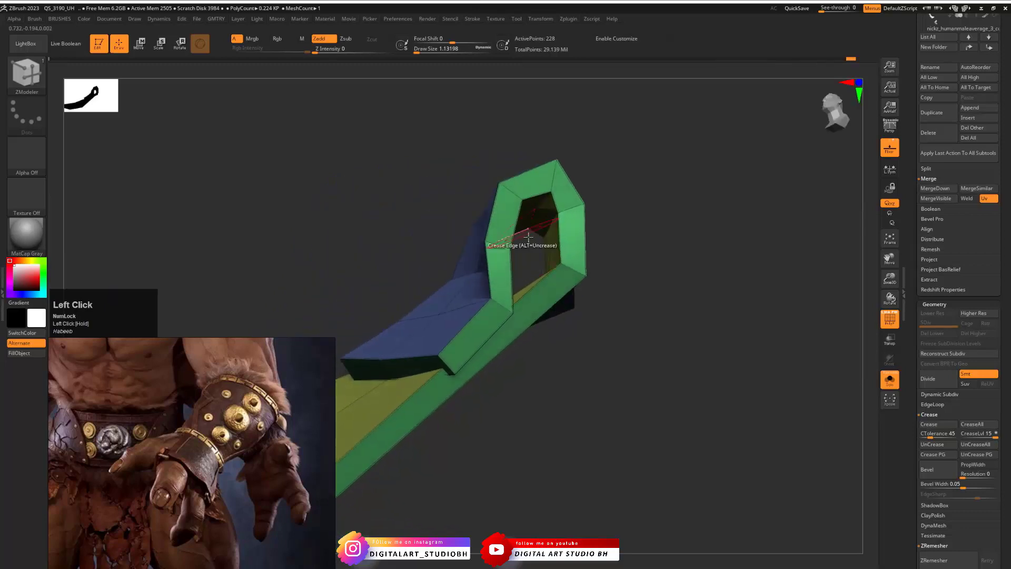
# Try hiding the strap's outer polygroup to uncrease the fold's inner edges, and undo the attempt
pyautogui.moveTo(593, 222); pyautogui.dragTo(553, 221)
pyautogui.keyDown('ctrl'); pyautogui.keyDown('shift'); pyautogui.click(571, 262); pyautogui.keyUp('shift'); pyautogui.keyUp('ctrl')
pyautogui.hotkey('ctrl', 'z')
pyautogui.keyDown('ctrl'); pyautogui.keyDown('shift'); pyautogui.click(464, 399); pyautogui.keyUp('shift'); pyautogui.keyUp('ctrl')
pyautogui.moveTo(487, 182); pyautogui.dragTo(478, 236)
pyautogui.keyDown('alt'); pyautogui.moveTo(395, 147); pyautogui.dragTo(409, 173); pyautogui.keyUp('alt')
pyautogui.keyDown('alt'); pyautogui.click(453, 222); pyautogui.keyUp('alt')
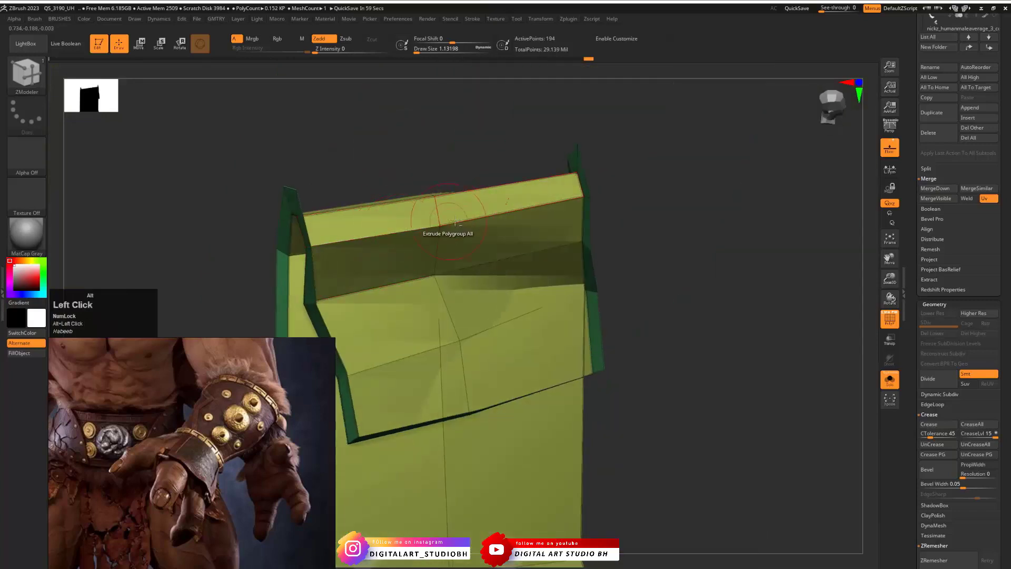
pyautogui.hotkey('ctrl', 'z')
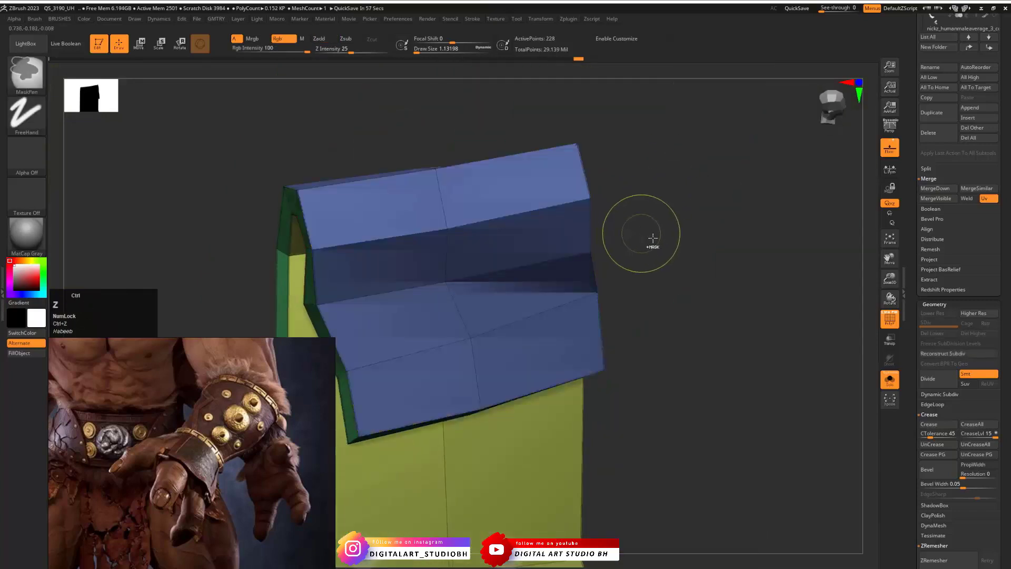
# Remove all creases from the strap
pyautogui.click(941, 446)
pyautogui.moveTo(720, 260); pyautogui.dragTo(705, 333)
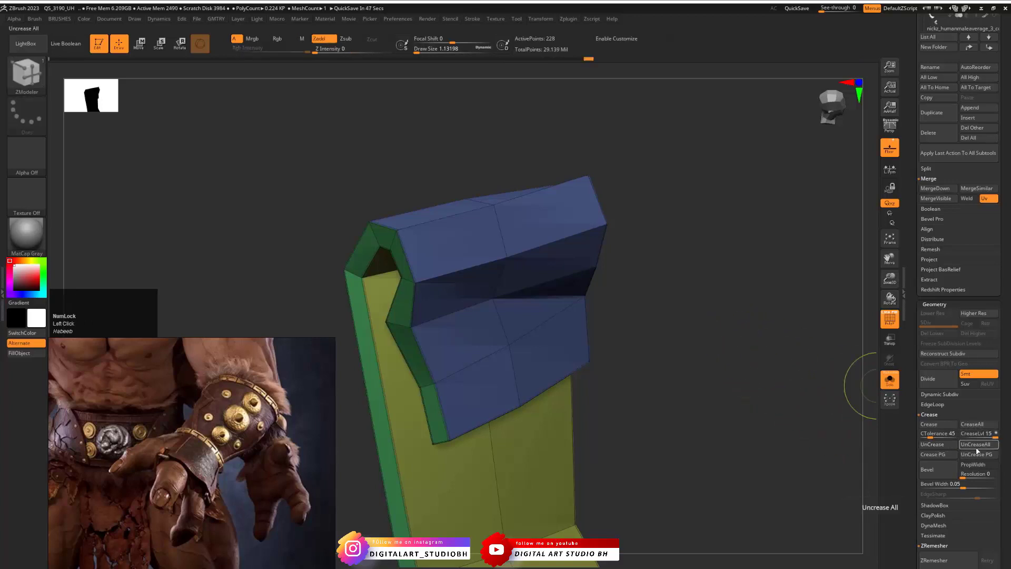
# Set the ZModeler crease target to EdgeLoop Complete and crease the border edge loop of the folded flap
pyautogui.moveTo(664, 319); pyautogui.dragTo(662, 322)
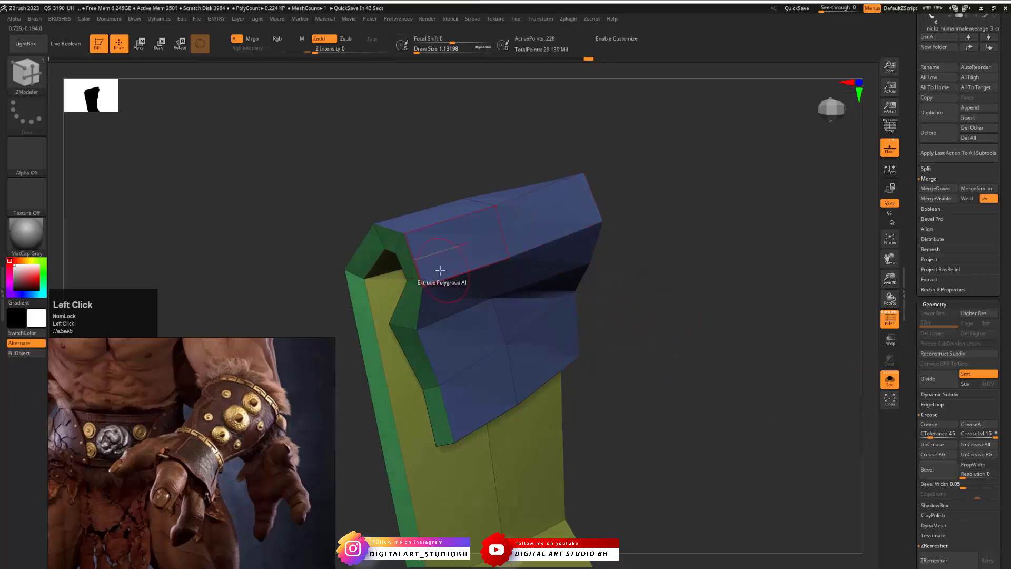
pyautogui.press('space')
pyautogui.click(355, 397)
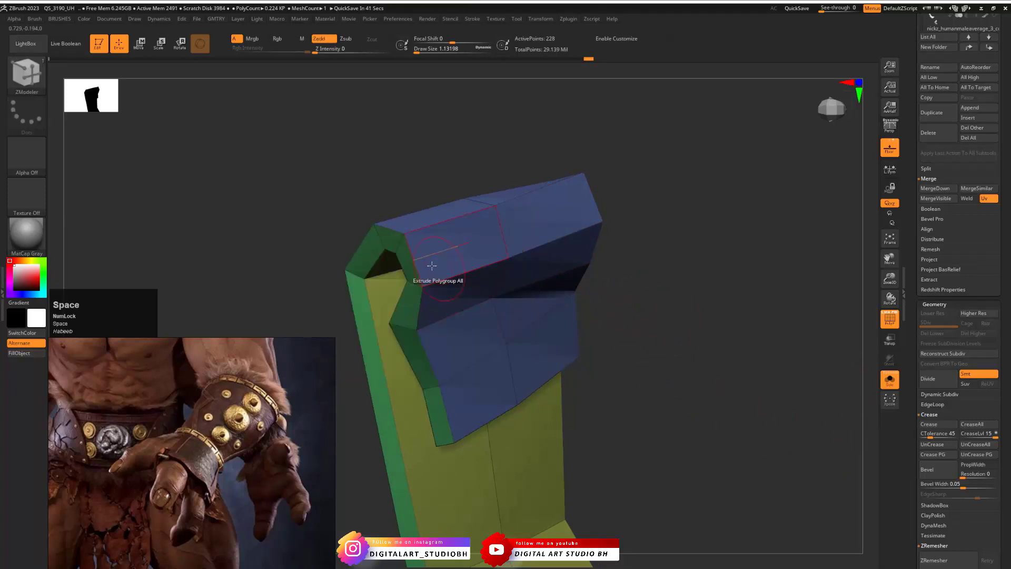
pyautogui.click(417, 276)
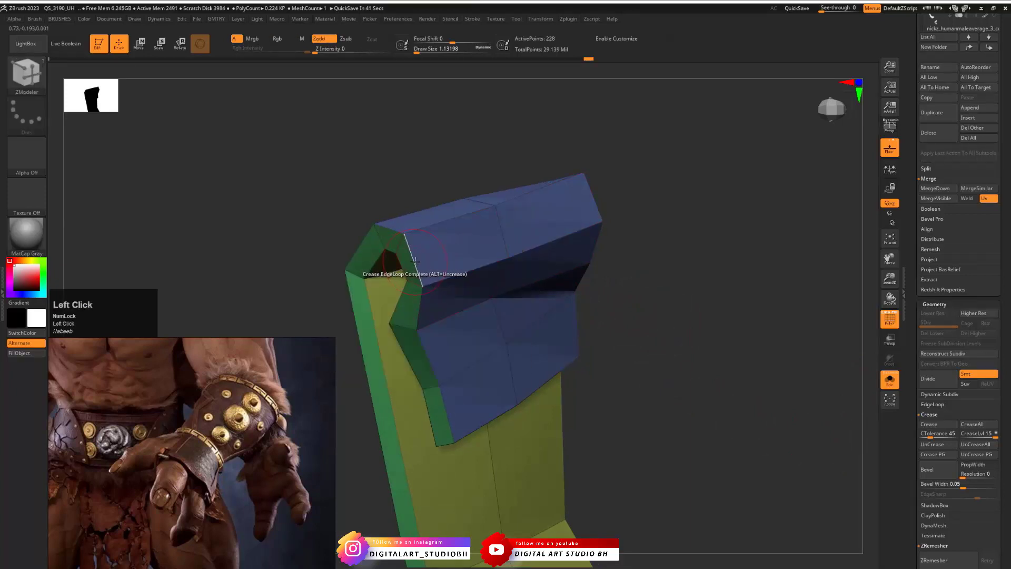
pyautogui.click(495, 416)
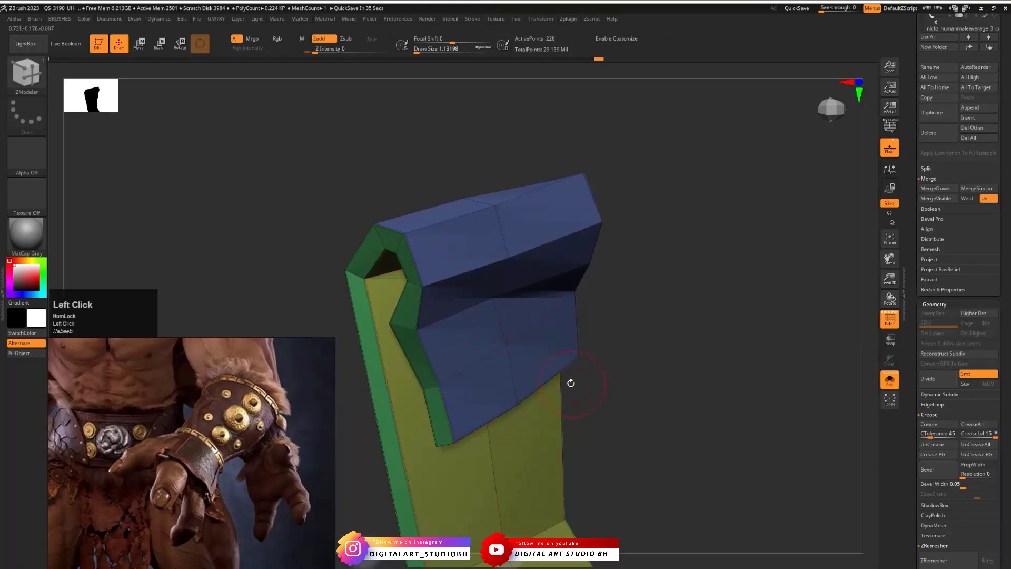
# Examine the smooth-subdivided flap end without polygroup colours, and return to the unsmoothed mesh with its polygroups displayed
pyautogui.press('d')
pyautogui.moveTo(650, 330); pyautogui.dragTo(489, 301)
pyautogui.keyDown('alt'); pyautogui.moveTo(648, 309); pyautogui.dragTo(677, 339); pyautogui.keyUp('alt')
pyautogui.hotkey('shift', 'f')
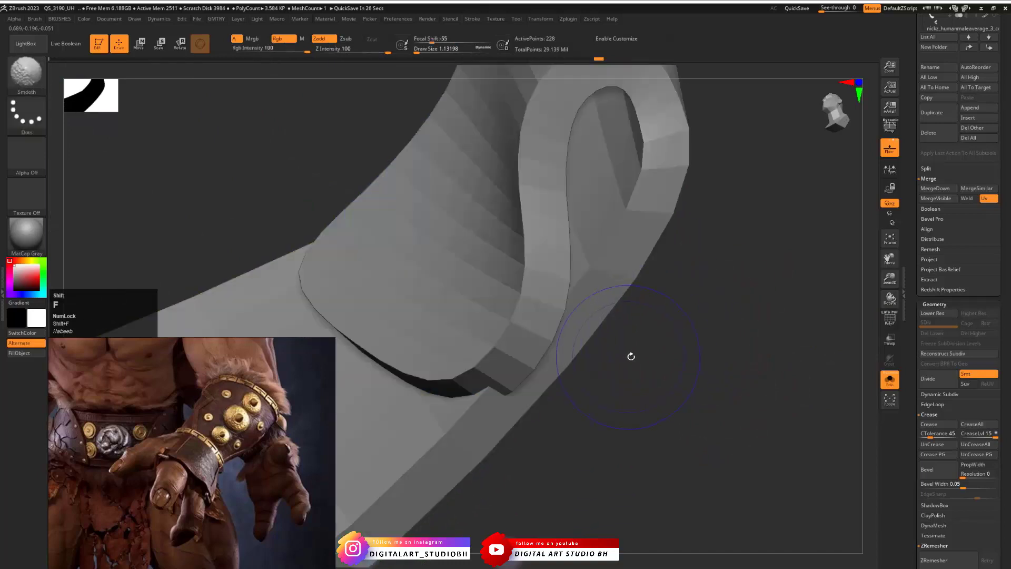
pyautogui.hotkey('shift', 'd')
pyautogui.hotkey('shift', 'f')
pyautogui.moveTo(598, 385); pyautogui.dragTo(693, 398)
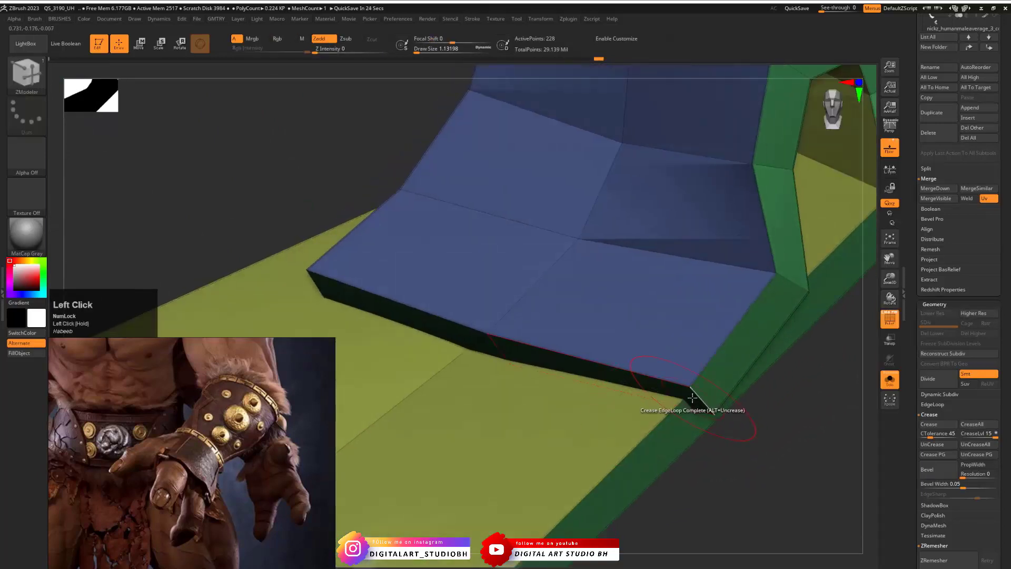
# Examine the folded flap's creased corners and edges from both sides, with and without the smooth subdivision preview
pyautogui.moveTo(331, 200); pyautogui.dragTo(348, 225)
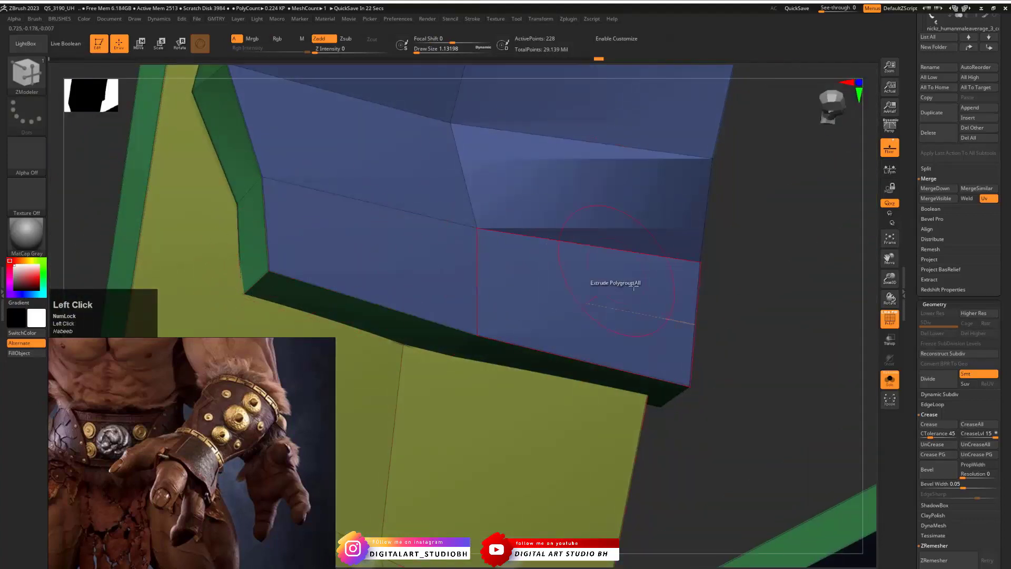
pyautogui.press('d')
pyautogui.keyDown('alt'); pyautogui.moveTo(758, 296); pyautogui.dragTo(501, 286); pyautogui.keyUp('alt')
pyautogui.keyDown('alt'); pyautogui.moveTo(600, 289); pyautogui.dragTo(369, 284); pyautogui.keyUp('alt')
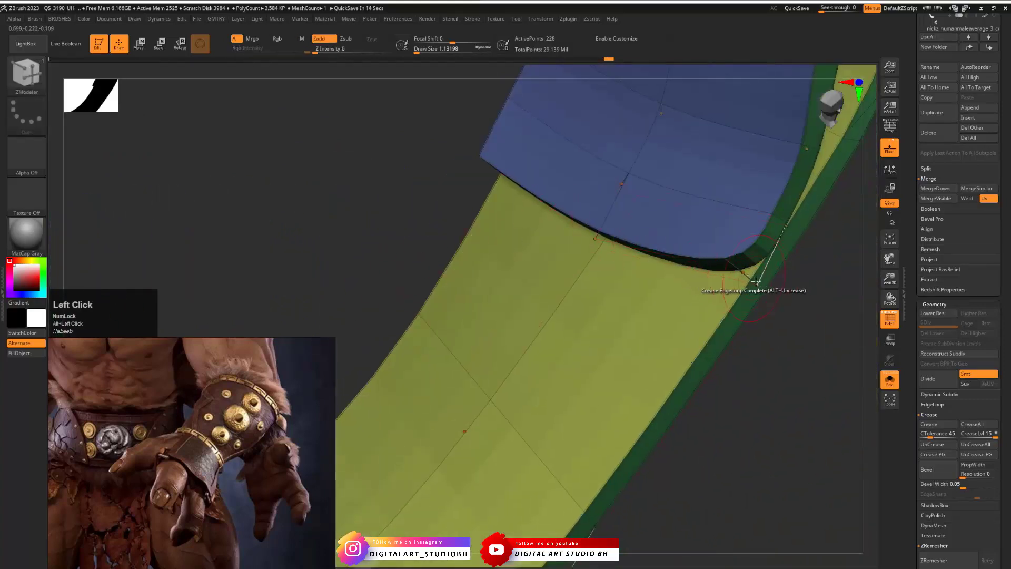
pyautogui.press('shift')
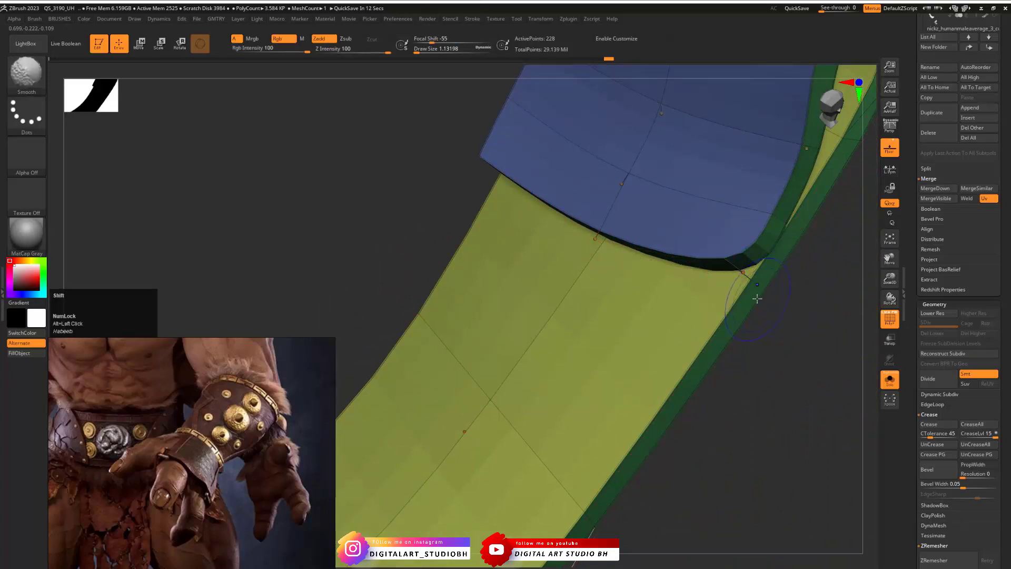
pyautogui.hotkey('shift', 'd')
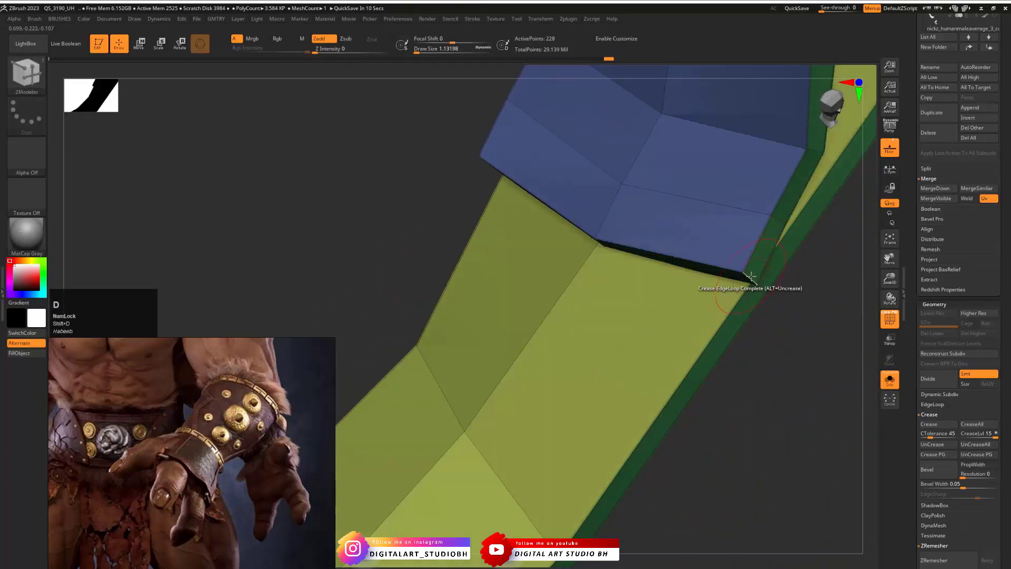
pyautogui.moveTo(781, 305); pyautogui.dragTo(578, 213)
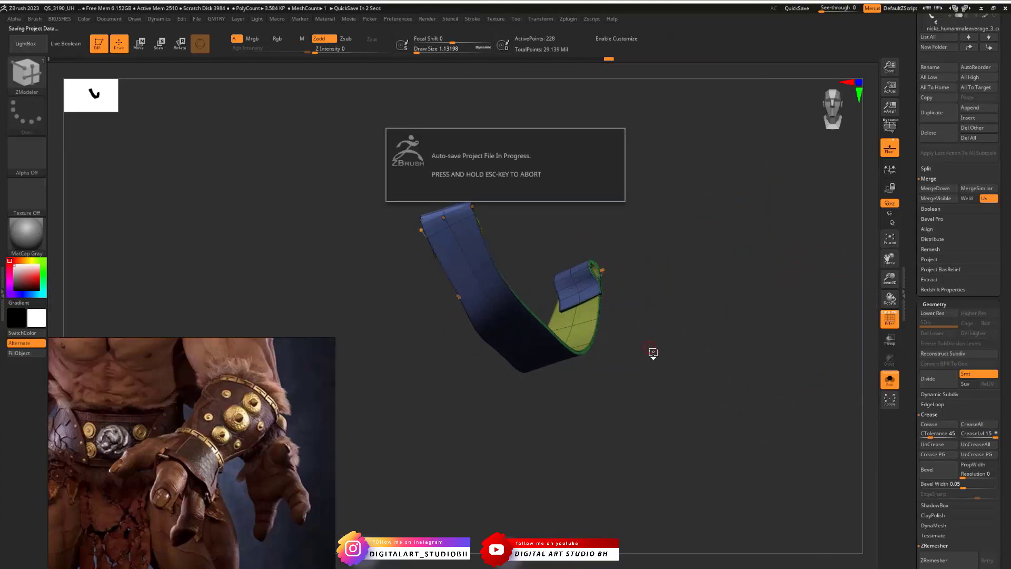
# Leave Solo mode to show the strap together with its buckle frames, and turn off the strap's smooth subdivision preview
pyautogui.click(643, 293)
pyautogui.moveTo(643, 268); pyautogui.dragTo(811, 311)
pyautogui.click(890, 383)
pyautogui.moveTo(672, 183); pyautogui.dragTo(720, 221)
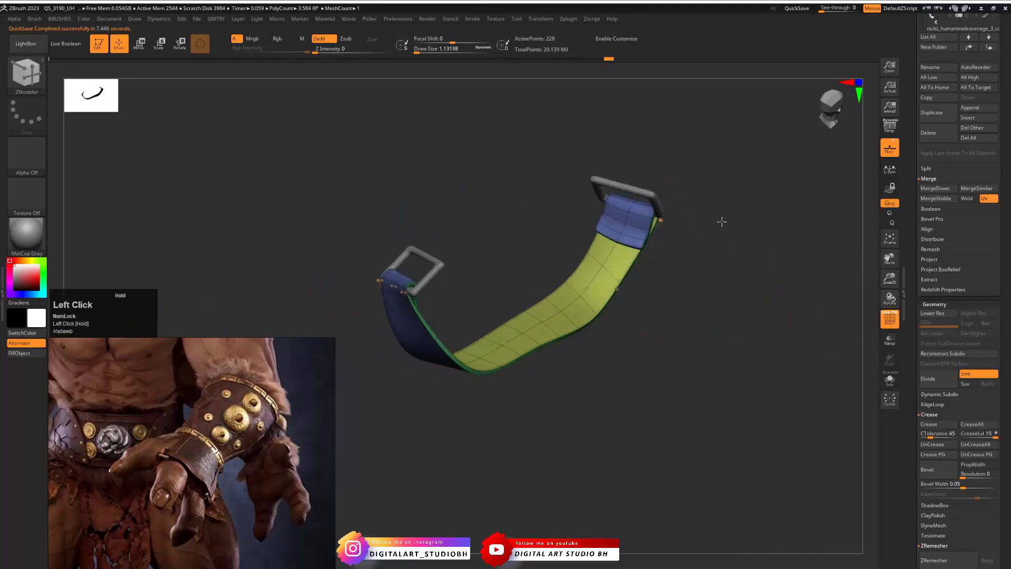
pyautogui.press('shift')
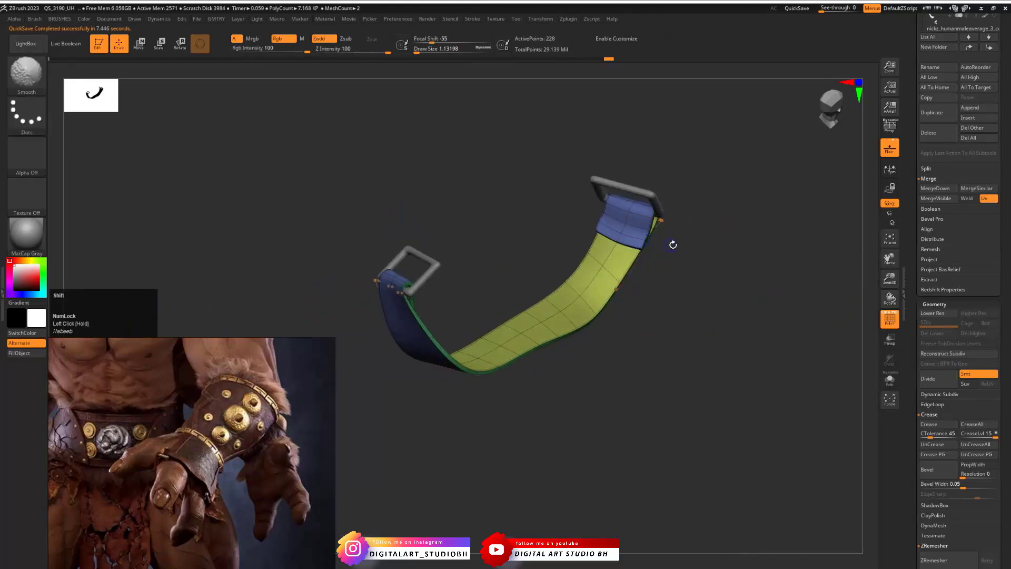
pyautogui.hotkey('shift', 'd')
pyautogui.keyDown('alt'); pyautogui.moveTo(724, 219); pyautogui.dragTo(735, 298); pyautogui.keyUp('alt')
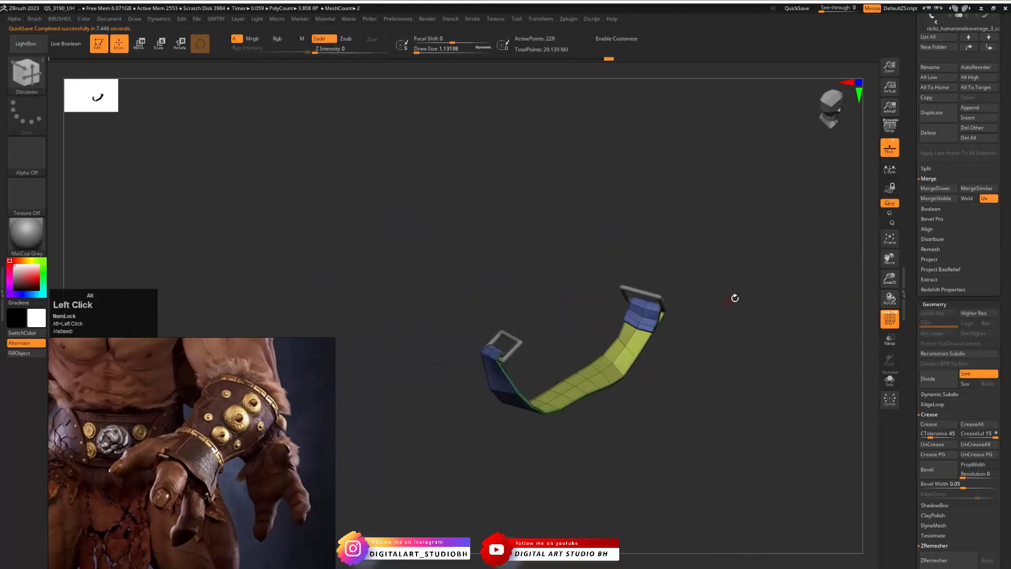
# Make the spiked armguard and the Goro body subtools visible again alongside the strap and buckles
pyautogui.moveTo(908, 87); pyautogui.dragTo(913, 185)
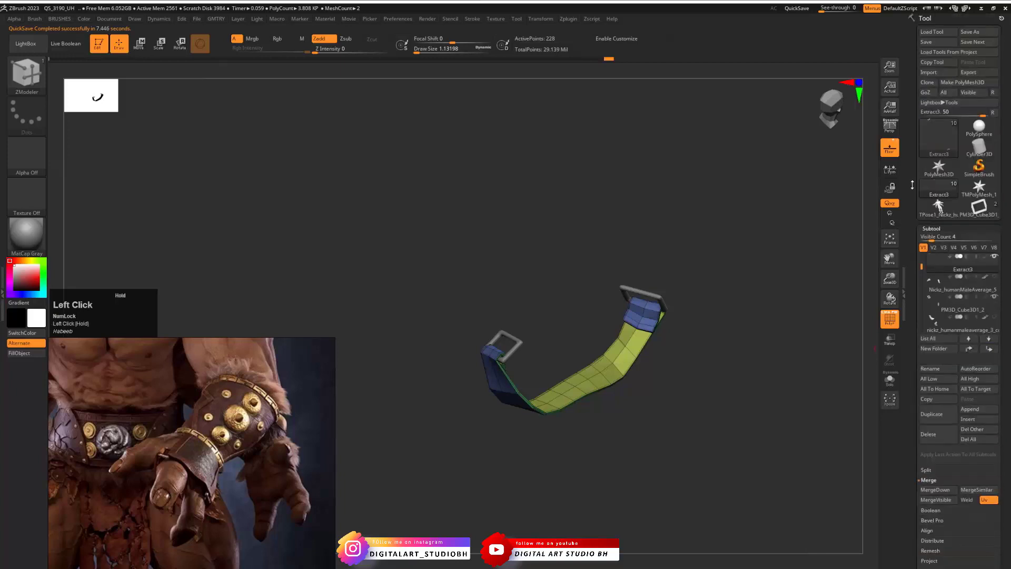
pyautogui.click(995, 279)
pyautogui.moveTo(921, 267); pyautogui.dragTo(922, 294)
pyautogui.moveTo(923, 299); pyautogui.dragTo(923, 256)
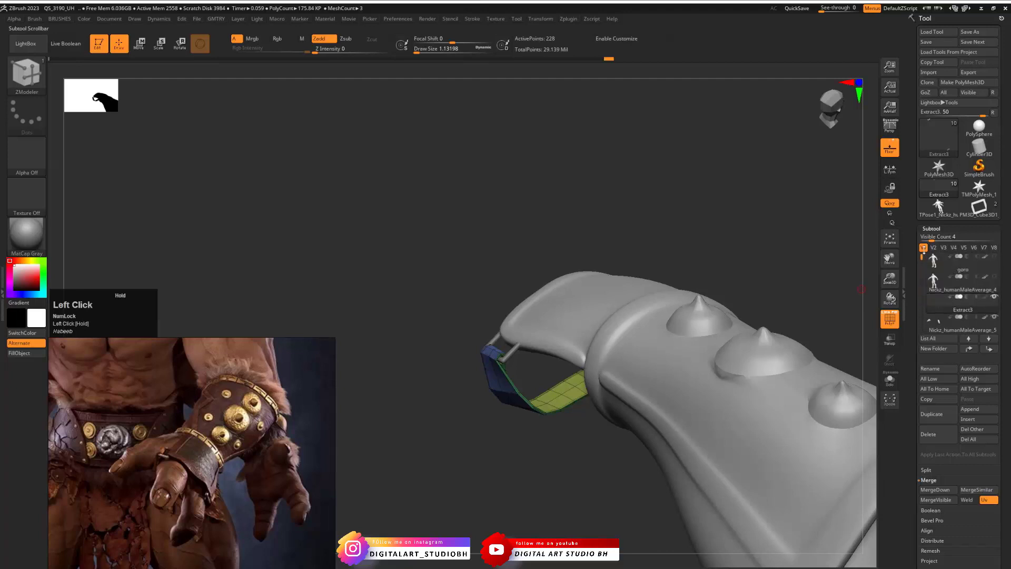
pyautogui.click(995, 257)
# Make the spiked armguard the active subtool, turn off its smooth subdivision preview, and frame its hand-back plate
pyautogui.moveTo(697, 235); pyautogui.dragTo(617, 278)
pyautogui.keyDown('alt'); pyautogui.click(611, 281); pyautogui.keyUp('alt')
pyautogui.moveTo(717, 279); pyautogui.dragTo(671, 295)
pyautogui.keyDown('alt'); pyautogui.moveTo(781, 374); pyautogui.dragTo(753, 327); pyautogui.keyUp('alt')
pyautogui.keyDown('alt'); pyautogui.moveTo(753, 326); pyautogui.dragTo(781, 308); pyautogui.keyUp('alt')
pyautogui.hotkey('shift', 'd')
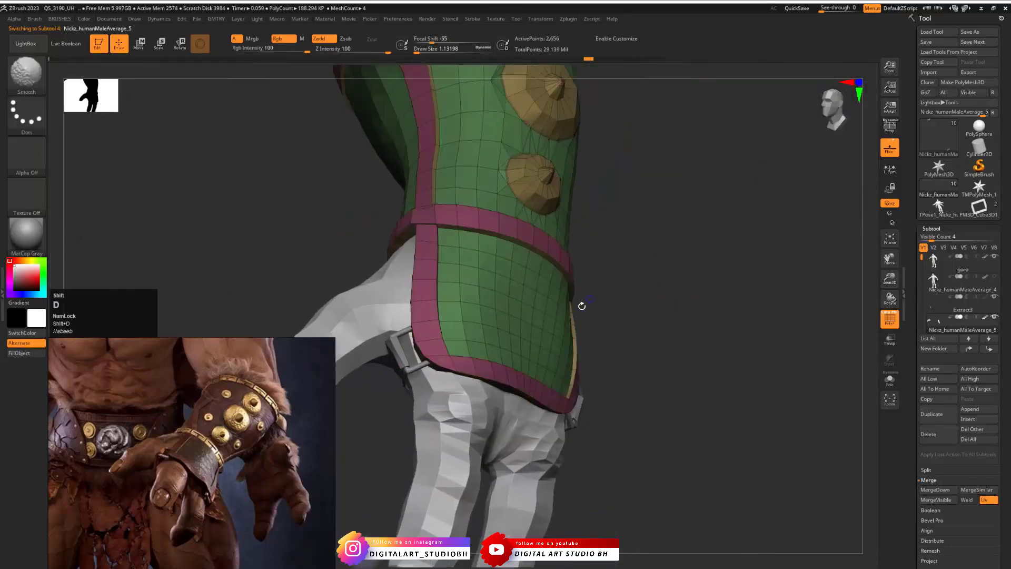
pyautogui.moveTo(668, 305); pyautogui.dragTo(632, 320)
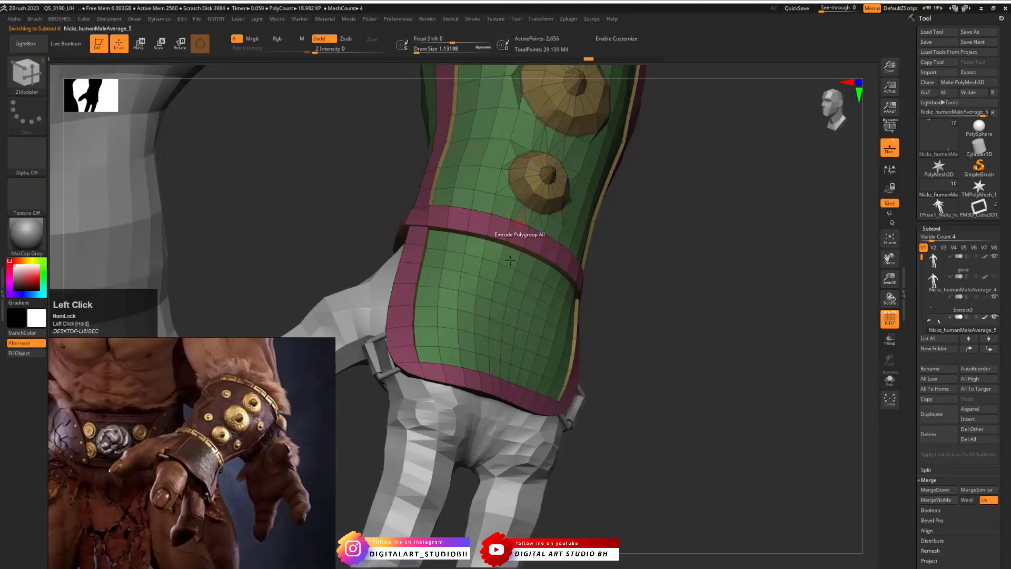
pyautogui.moveTo(677, 162); pyautogui.dragTo(626, 241)
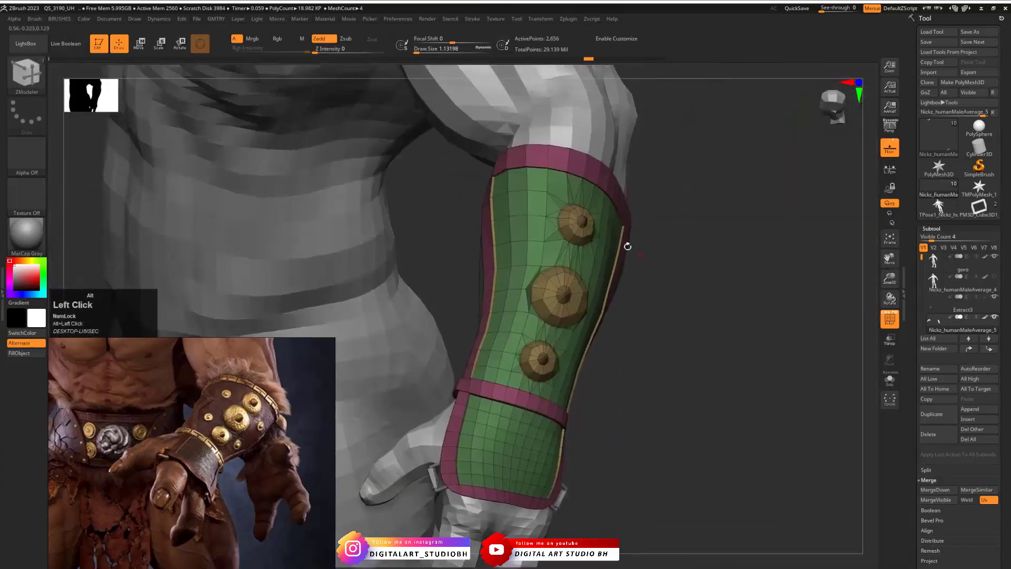
pyautogui.keyDown('alt'); pyautogui.moveTo(625, 377); pyautogui.dragTo(692, 348); pyautogui.keyUp('alt')
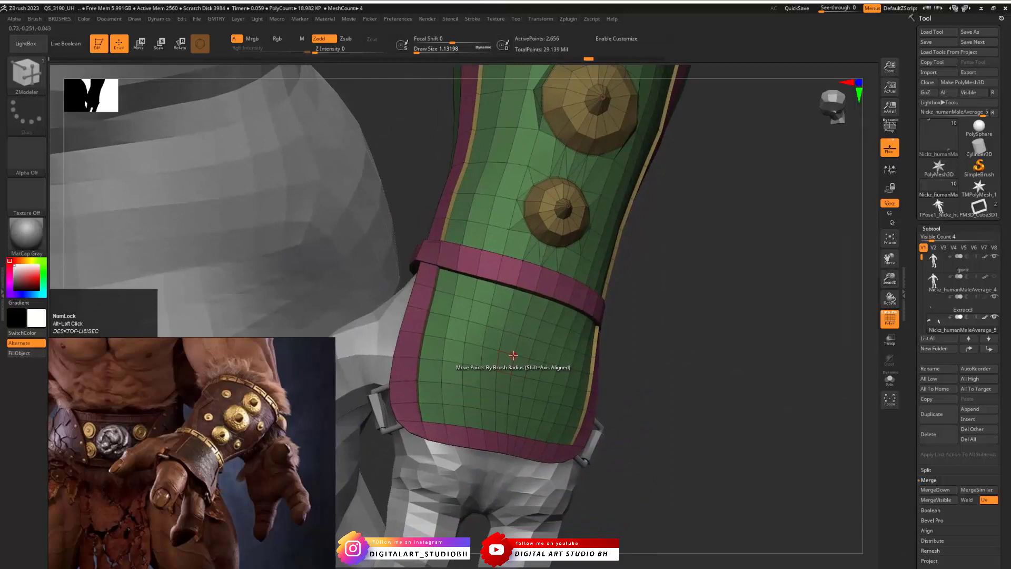
# Set the draw size to about 6.58 and split the hand-back plate's middle point with the Ring target to create a circular patch
pyautogui.press('s')
pyautogui.click(514, 354)
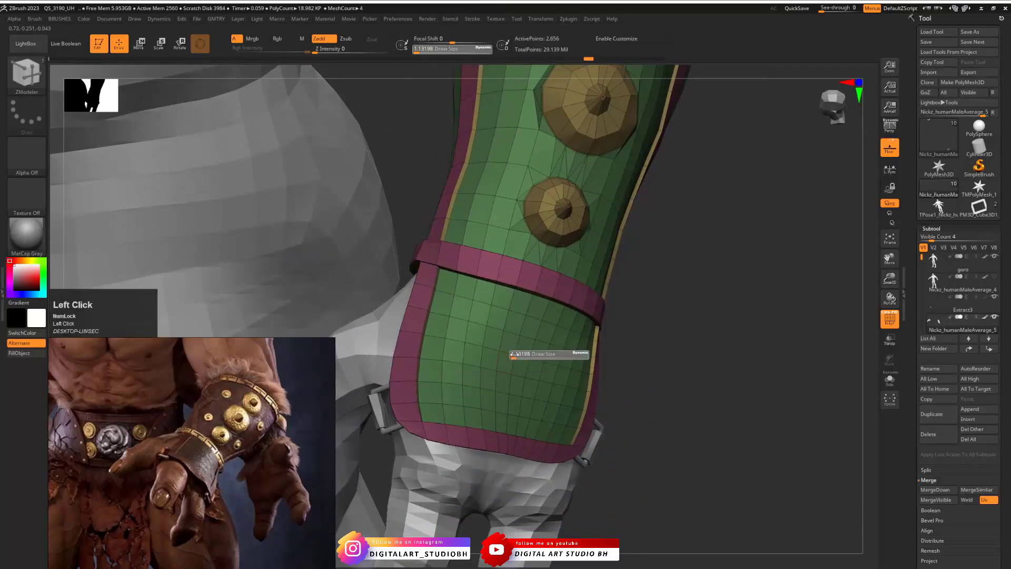
pyautogui.moveTo(517, 356); pyautogui.dragTo(515, 355)
pyautogui.press('space')
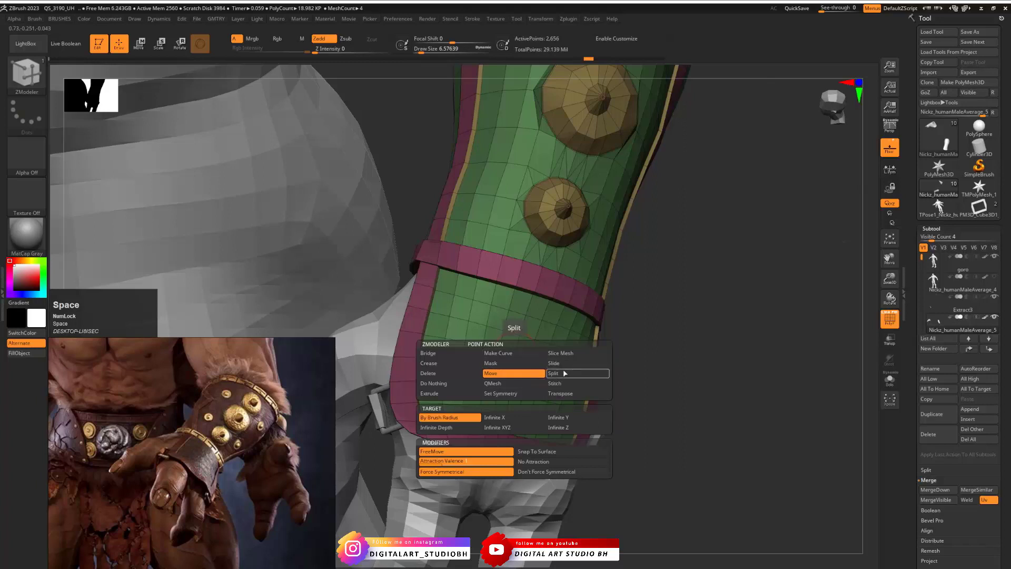
pyautogui.press('space')
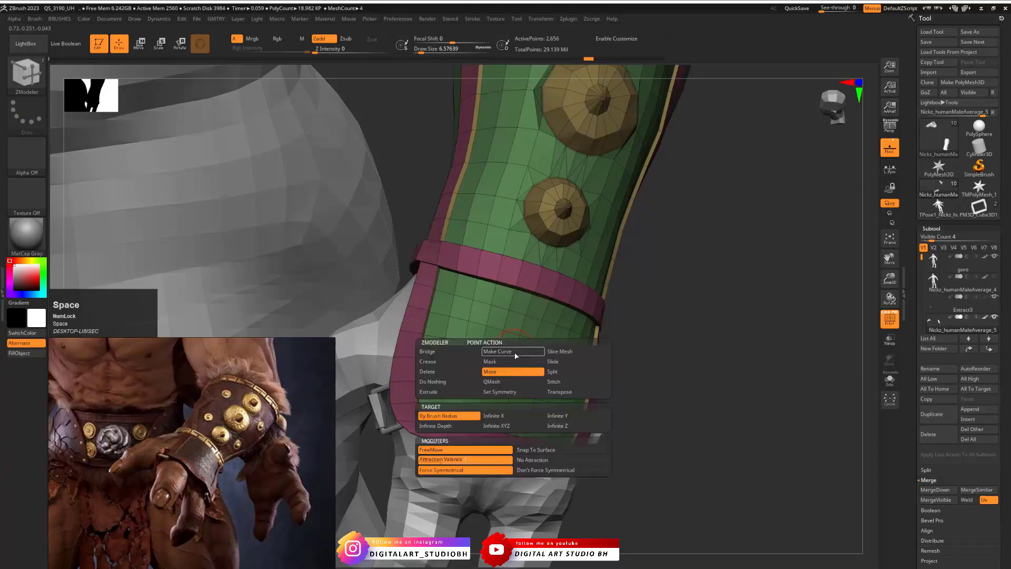
pyautogui.click(573, 371)
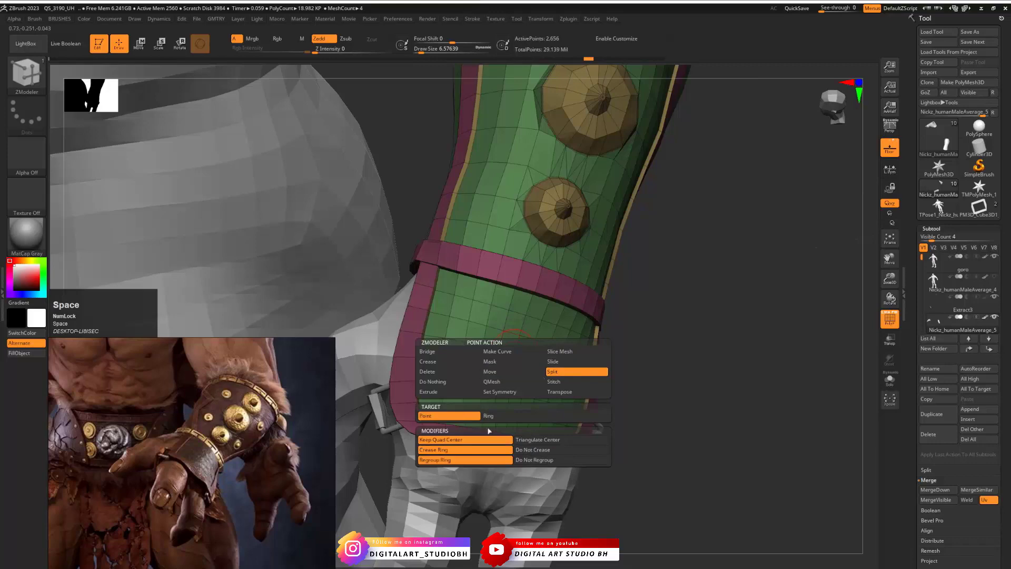
pyautogui.click(492, 416)
pyautogui.moveTo(517, 353); pyautogui.dragTo(537, 359)
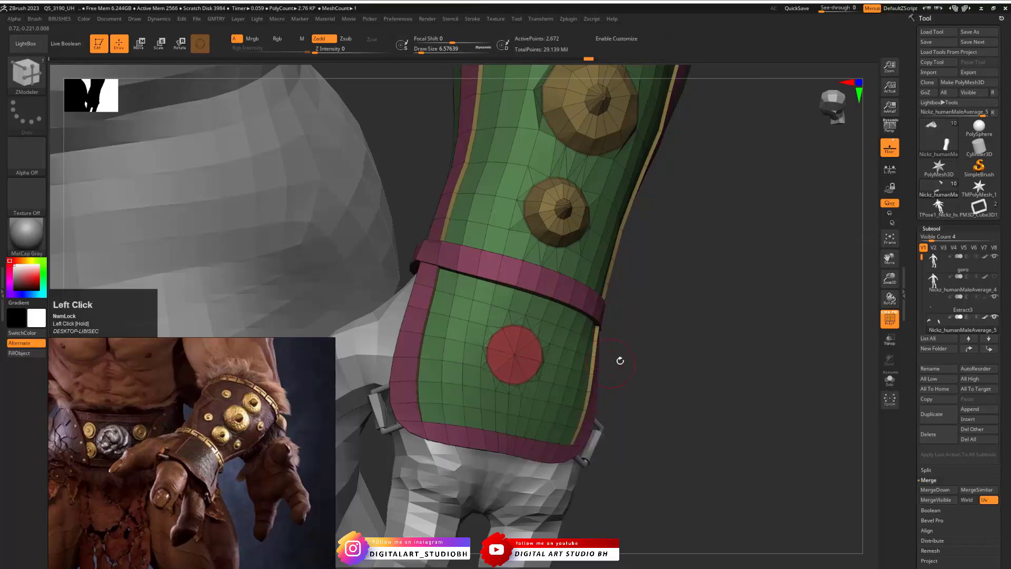
# Extrude the circular patch's polygroup outward from the hand-back plate into a short round disc
pyautogui.moveTo(620, 361); pyautogui.dragTo(568, 361)
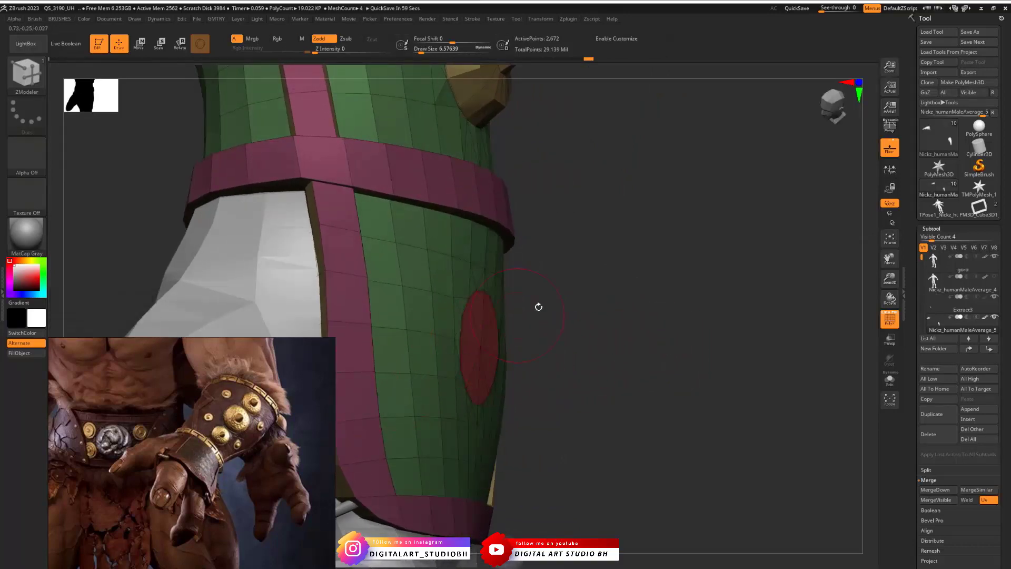
pyautogui.moveTo(538, 306); pyautogui.dragTo(562, 316)
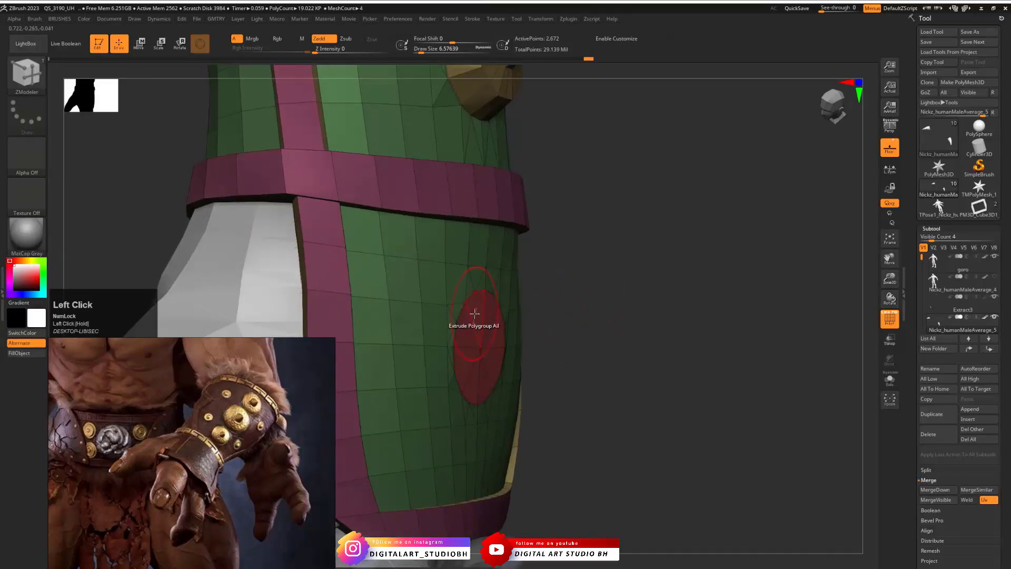
pyautogui.moveTo(474, 313); pyautogui.dragTo(500, 315)
pyautogui.moveTo(577, 305); pyautogui.dragTo(485, 332)
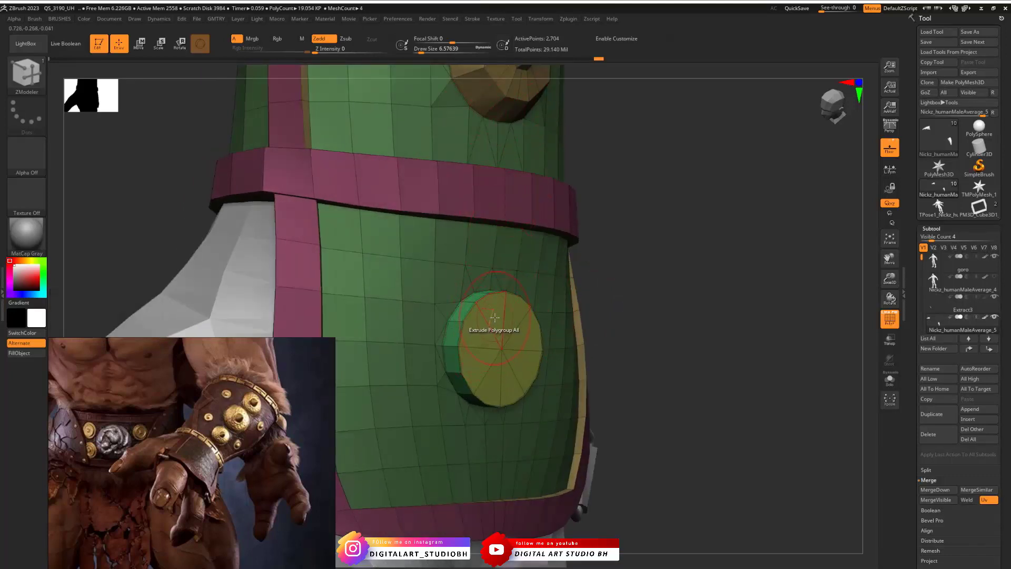
# Try the ZModeler Scale action about the Polygon Center on a single polygon of the disc's face, and undo it
pyautogui.press('space')
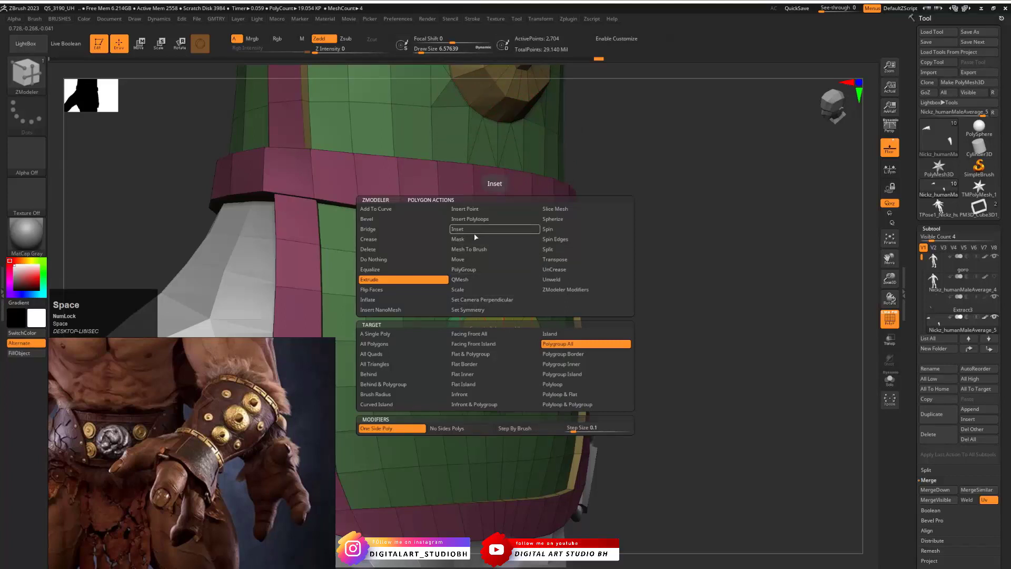
pyautogui.click(466, 290)
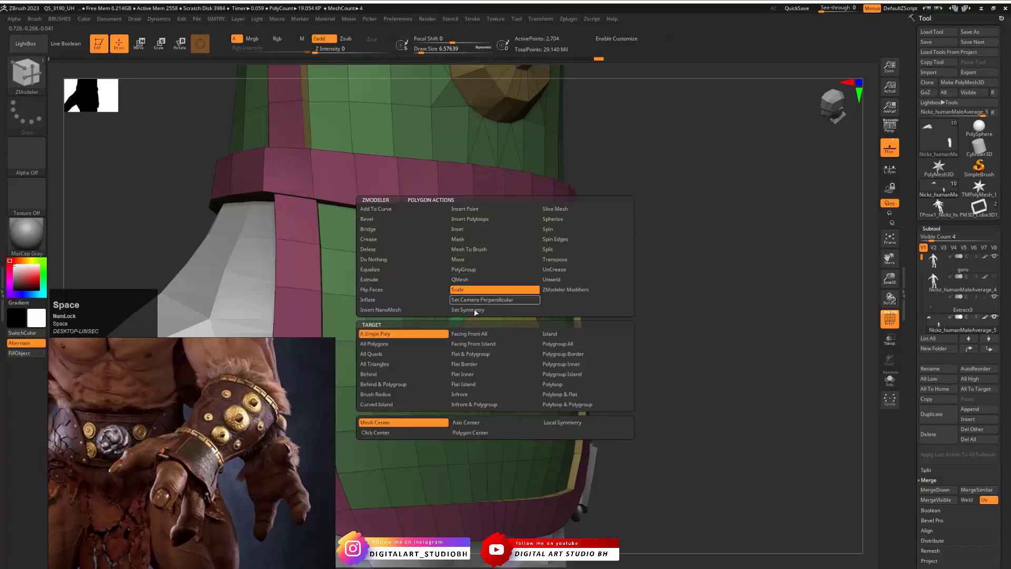
pyautogui.click(469, 432)
pyautogui.moveTo(492, 332); pyautogui.dragTo(492, 295)
pyautogui.hotkey('ctrl', 'z')
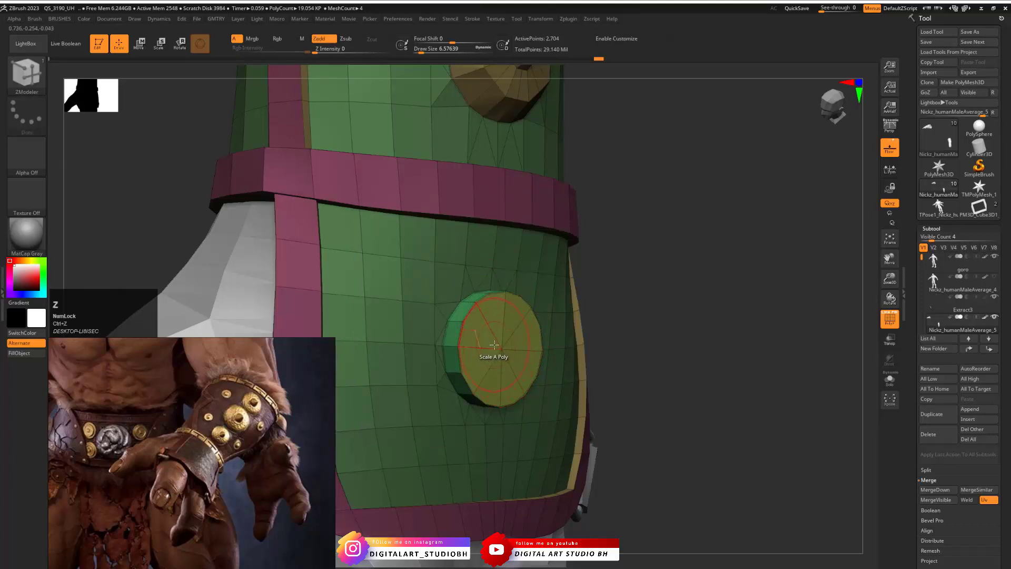
pyautogui.hotkey('ctrl', 'z')
# Try scaling a polygon of the disc's face about the Mesh Center, and undo it
pyautogui.press('space')
pyautogui.press('space')
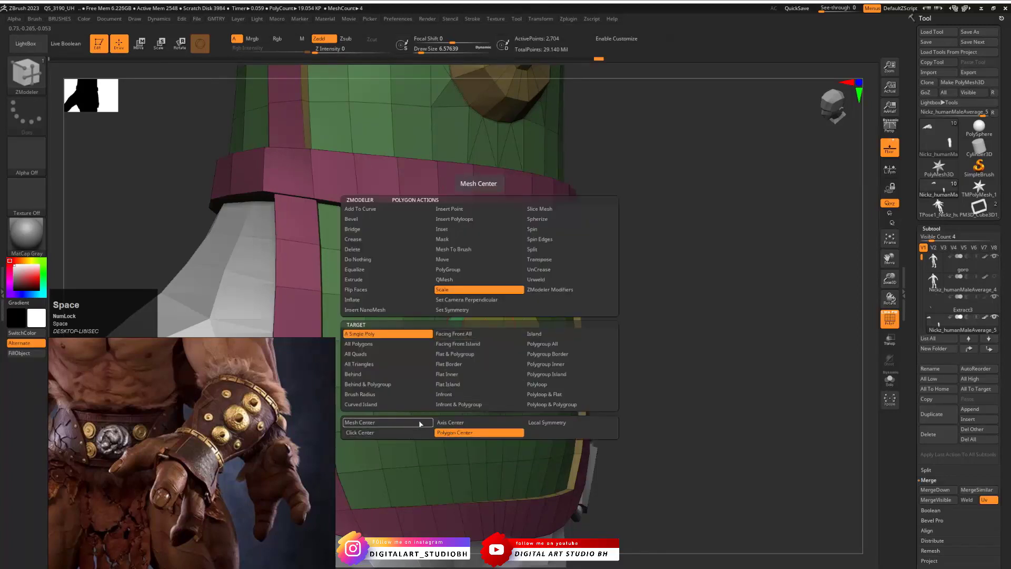
pyautogui.click(387, 423)
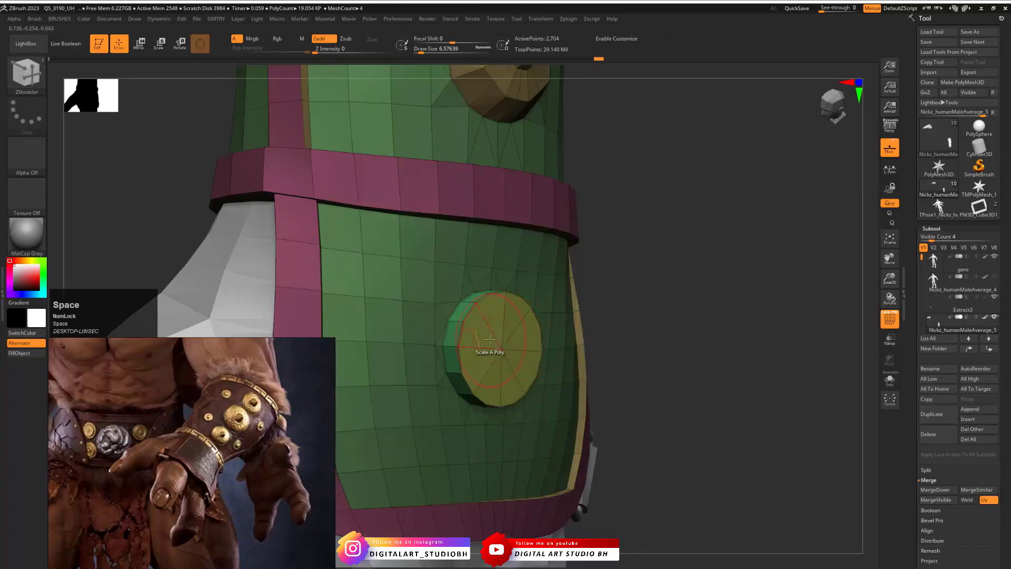
pyautogui.moveTo(489, 339); pyautogui.dragTo(492, 320)
pyautogui.hotkey('ctrl', 'z')
# Try scaling the disc's face with the Local Symmetry option, and undo the attempt
pyautogui.press('space')
pyautogui.click(558, 422)
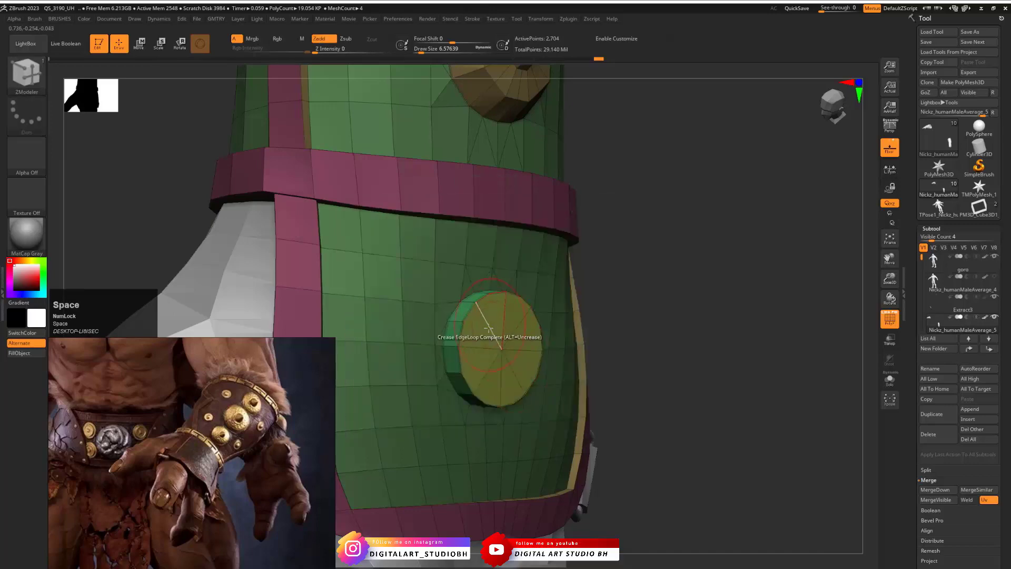
pyautogui.click(489, 328)
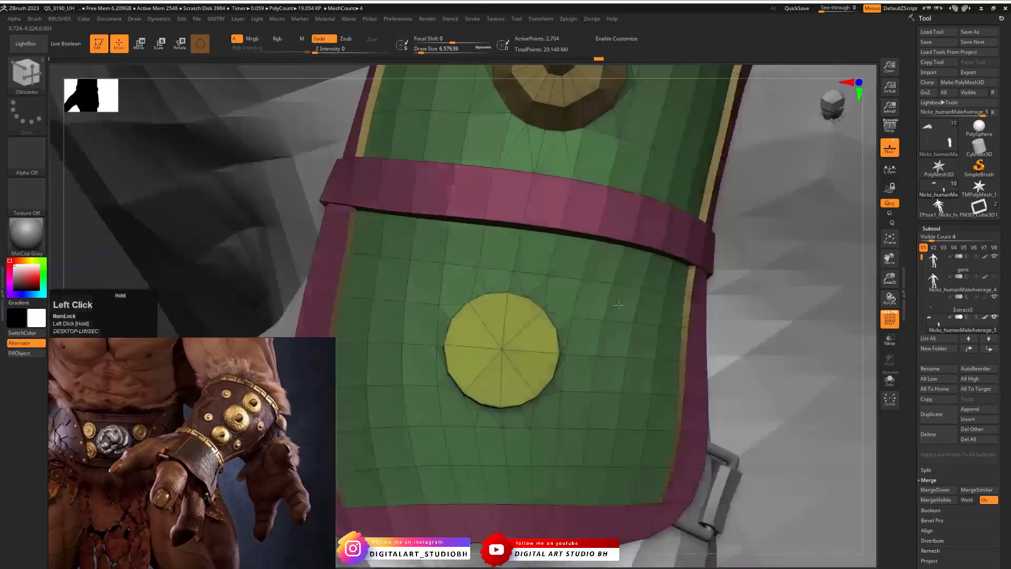
pyautogui.moveTo(646, 313)
pyautogui.mouseDown()
pyautogui.moveTo(593, 300)
pyautogui.moveTo(655, 314)
pyautogui.mouseUp()
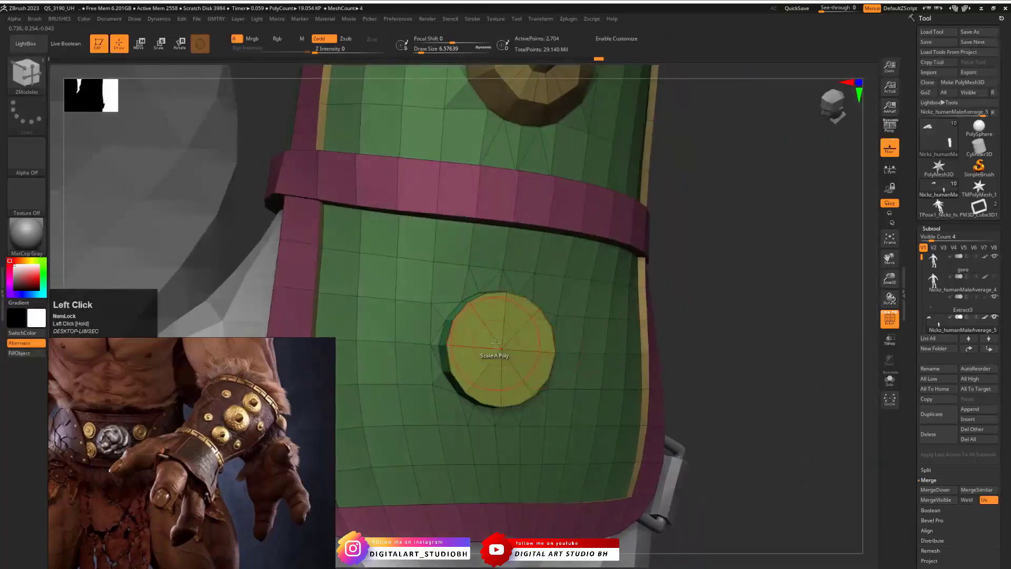
pyautogui.press('space')
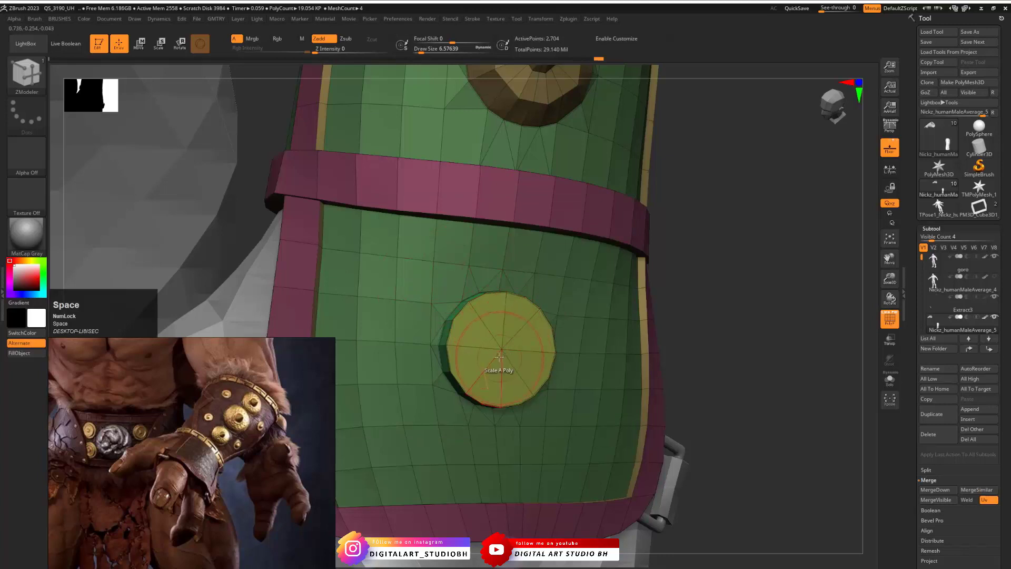
pyautogui.click(501, 345)
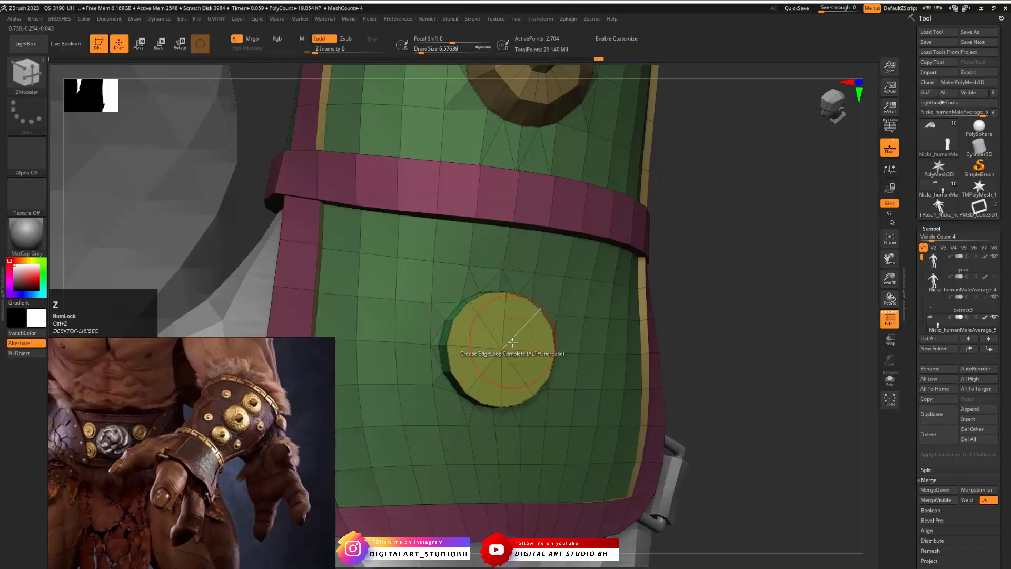
# Crease the complete outer rim edge loop of the extruded disc
pyautogui.moveTo(709, 293); pyautogui.dragTo(568, 327)
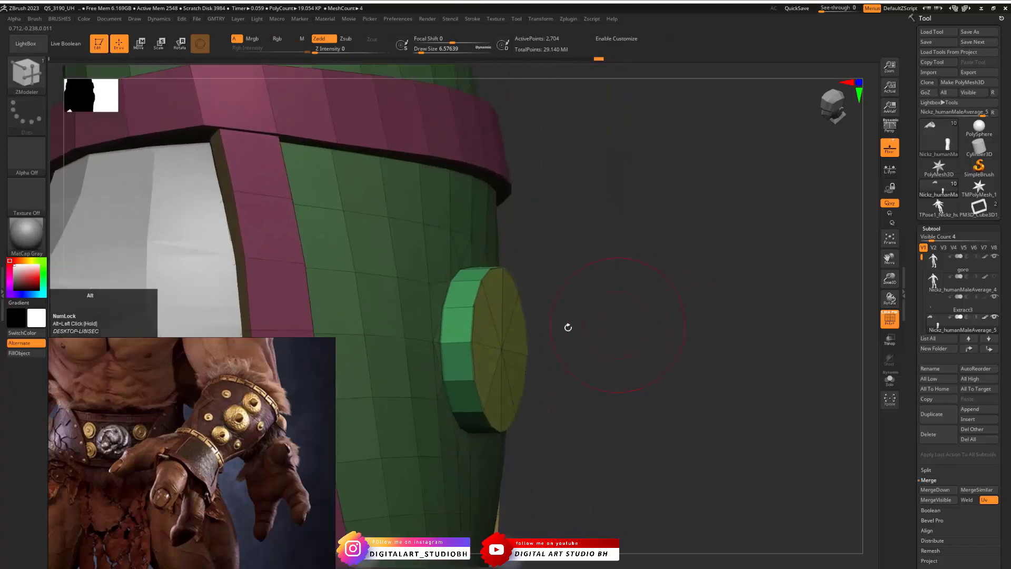
pyautogui.click(472, 323)
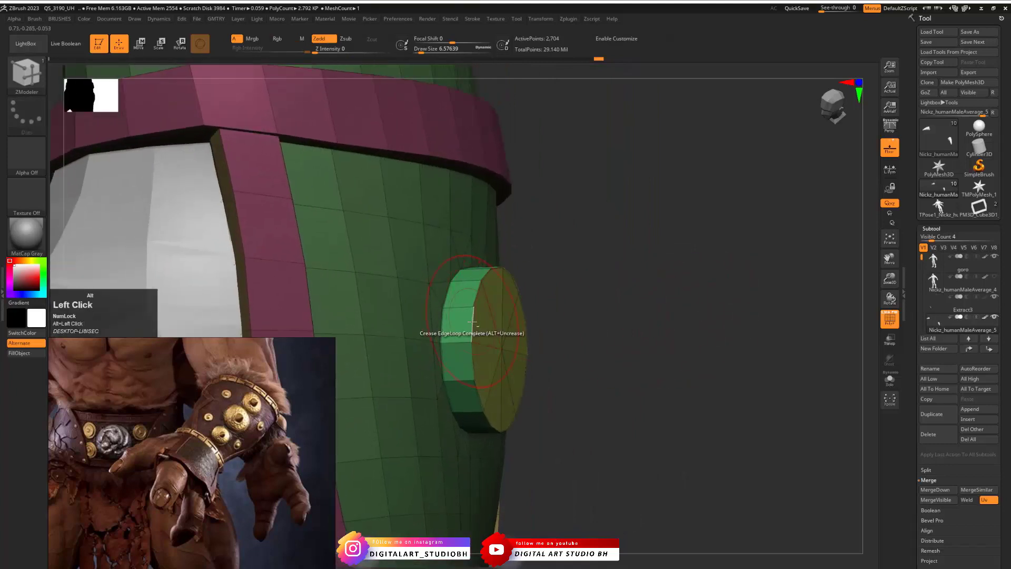
pyautogui.moveTo(596, 290); pyautogui.dragTo(561, 291)
pyautogui.keyDown('alt'); pyautogui.click(480, 299); pyautogui.keyUp('alt')
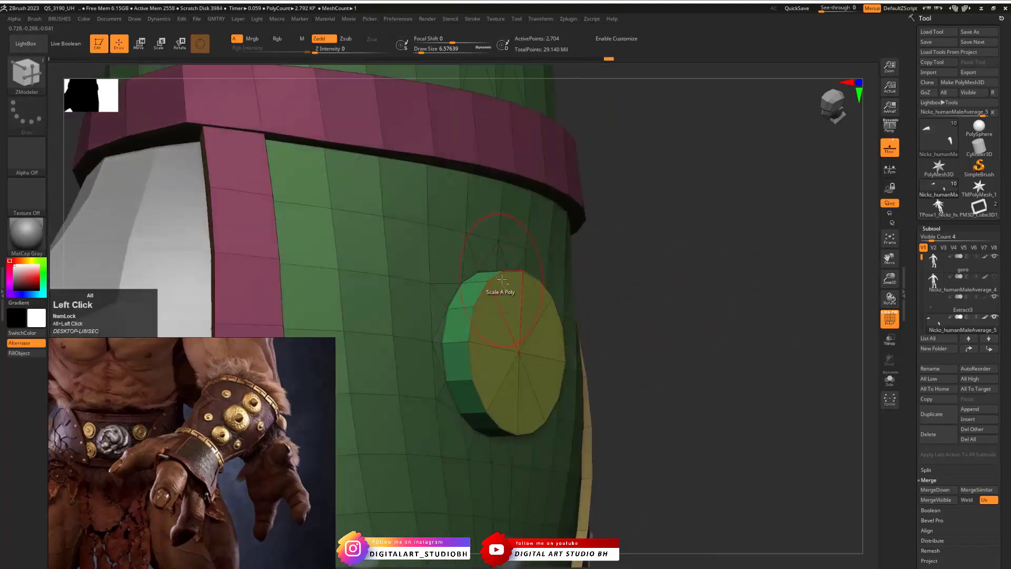
# Try scaling a single polygon of the disc's face from another view, and undo the attempt
pyautogui.moveTo(631, 290); pyautogui.dragTo(540, 287)
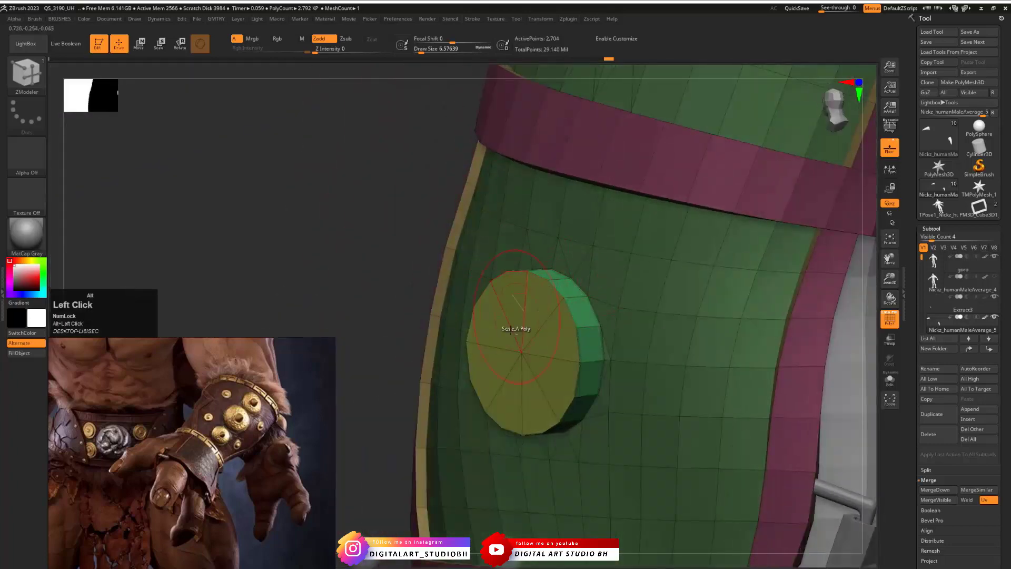
pyautogui.moveTo(375, 331); pyautogui.dragTo(416, 279)
pyautogui.keyDown('alt'); pyautogui.click(554, 399); pyautogui.keyUp('alt')
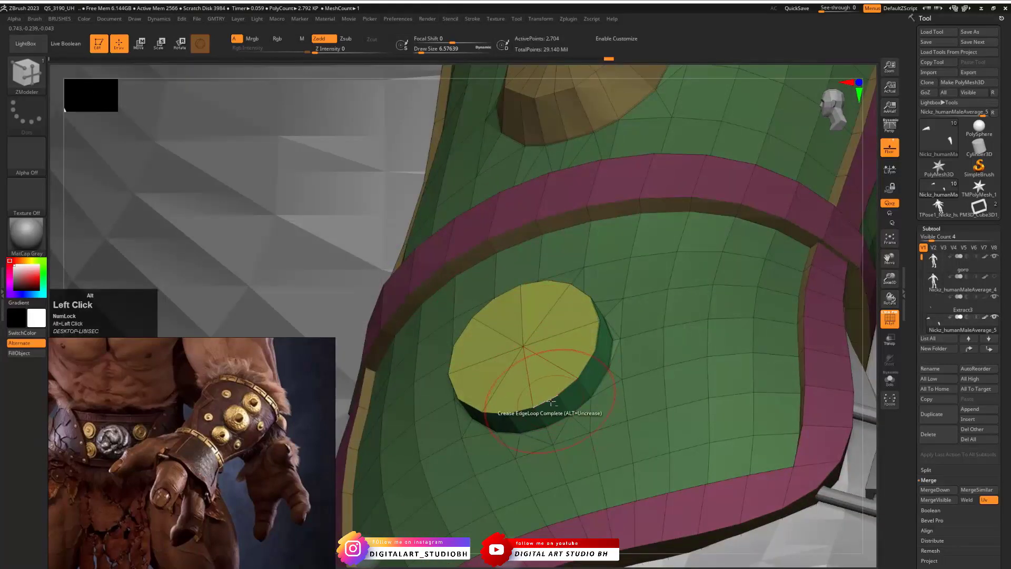
pyautogui.moveTo(868, 269); pyautogui.dragTo(919, 321)
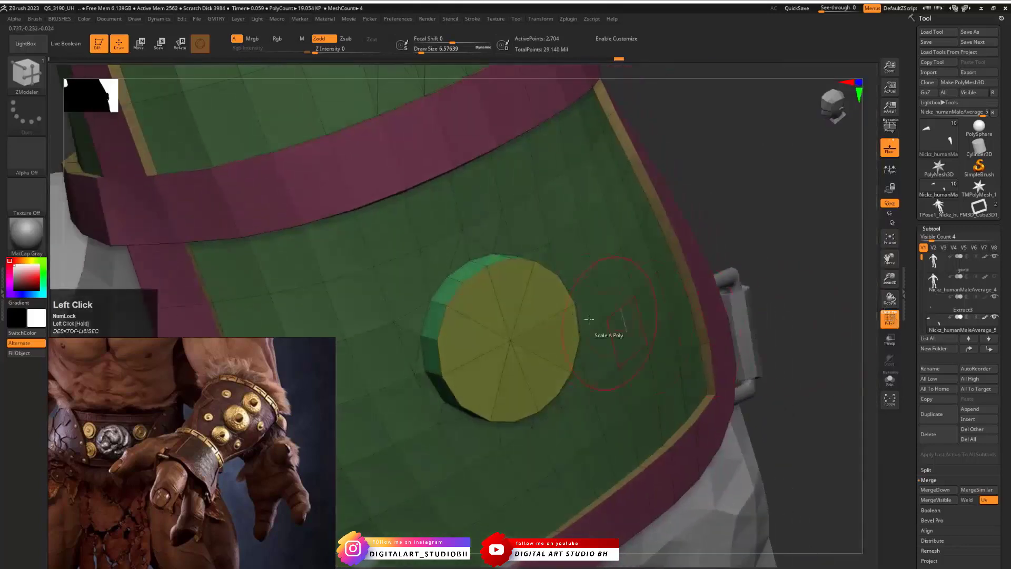
pyautogui.moveTo(712, 203); pyautogui.dragTo(570, 304)
pyautogui.click(566, 291)
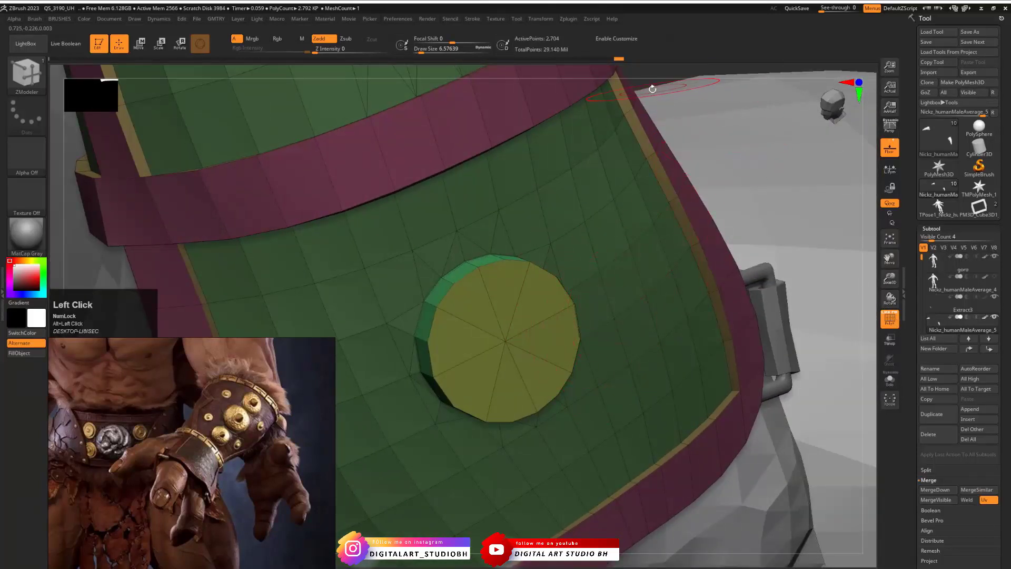
pyautogui.moveTo(652, 88); pyautogui.dragTo(572, 171)
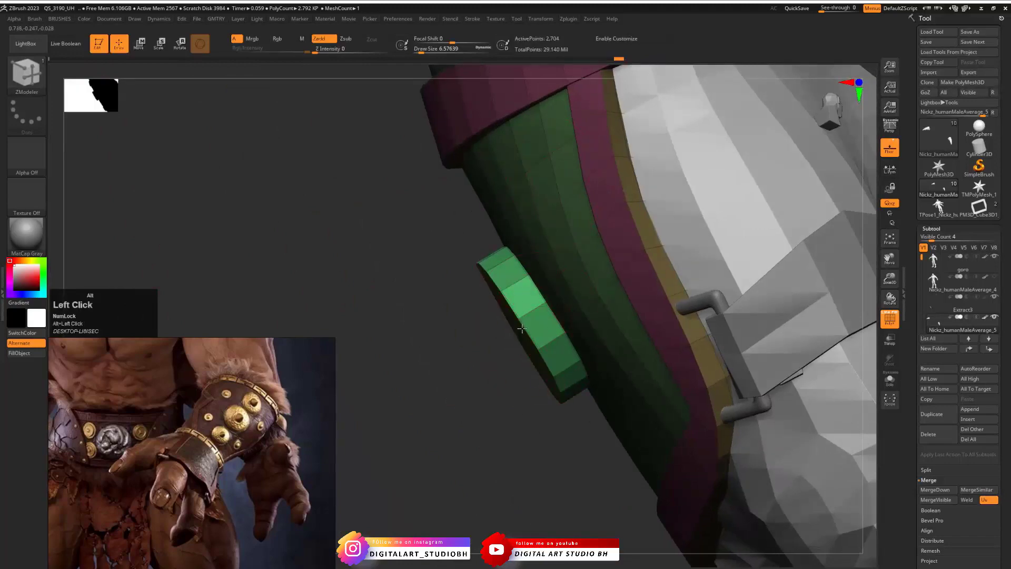
pyautogui.moveTo(445, 332); pyautogui.dragTo(534, 342)
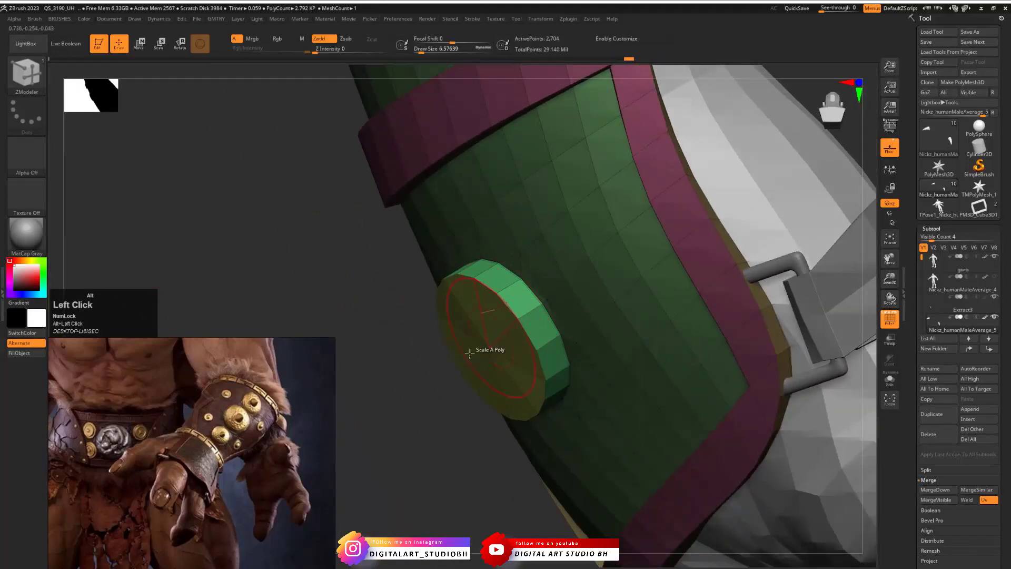
pyautogui.moveTo(470, 353); pyautogui.dragTo(452, 331)
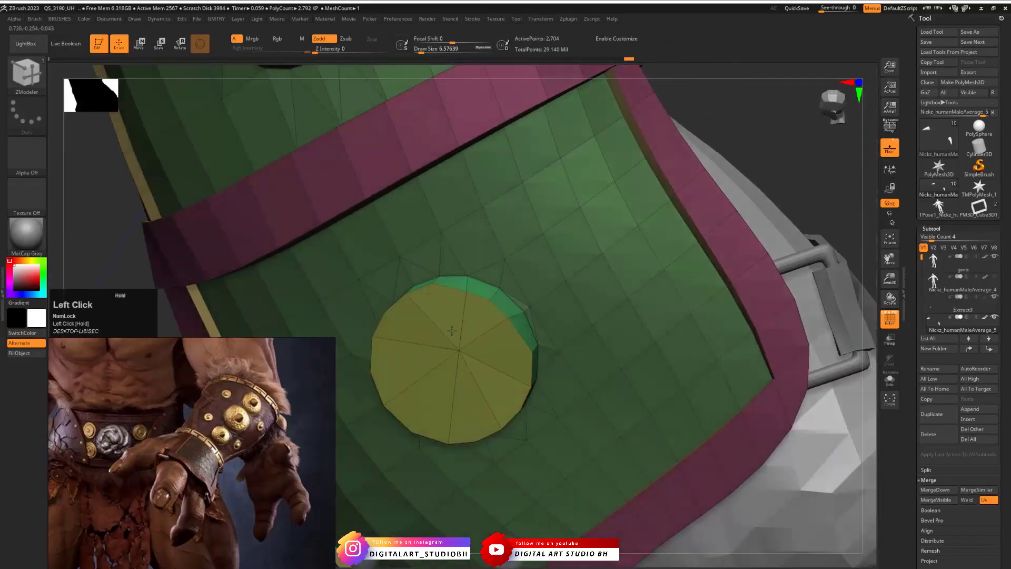
pyautogui.hotkey('ctrl', 'z')
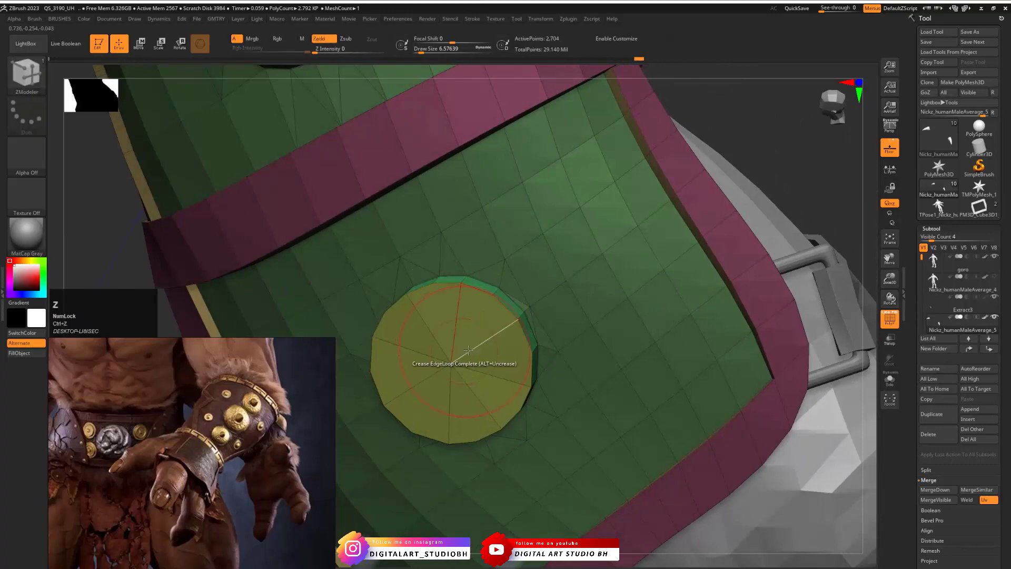
pyautogui.moveTo(695, 174); pyautogui.dragTo(736, 137)
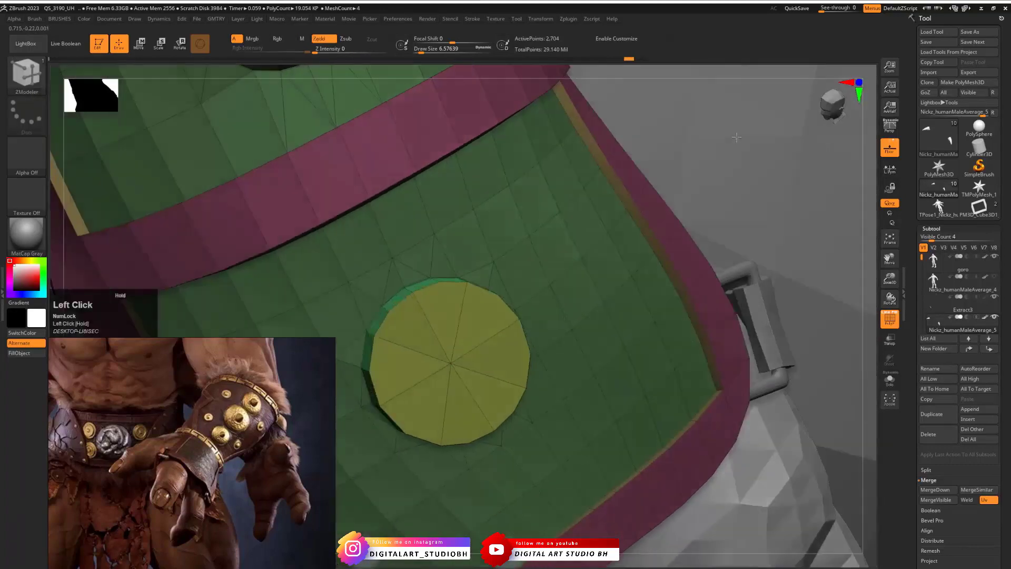
# Isolate the disc's polygroup and scale down its front face with Scale targeting Polygroup Island about the Polygon Center
pyautogui.keyDown('ctrl'); pyautogui.keyDown('shift'); pyautogui.click(453, 358); pyautogui.keyUp('shift'); pyautogui.keyUp('ctrl')
pyautogui.press('f')
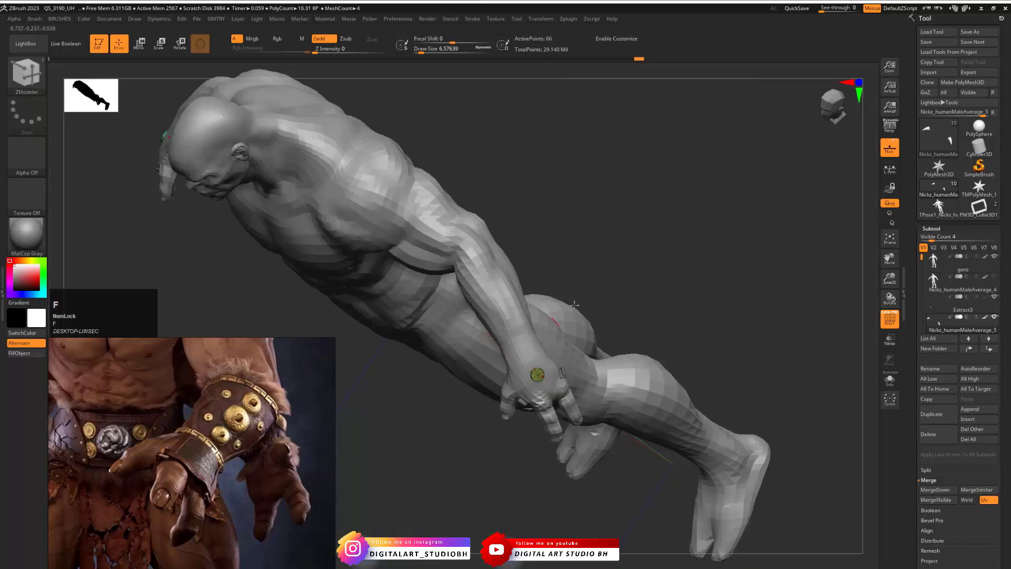
pyautogui.moveTo(574, 305); pyautogui.dragTo(592, 232)
pyautogui.press('space')
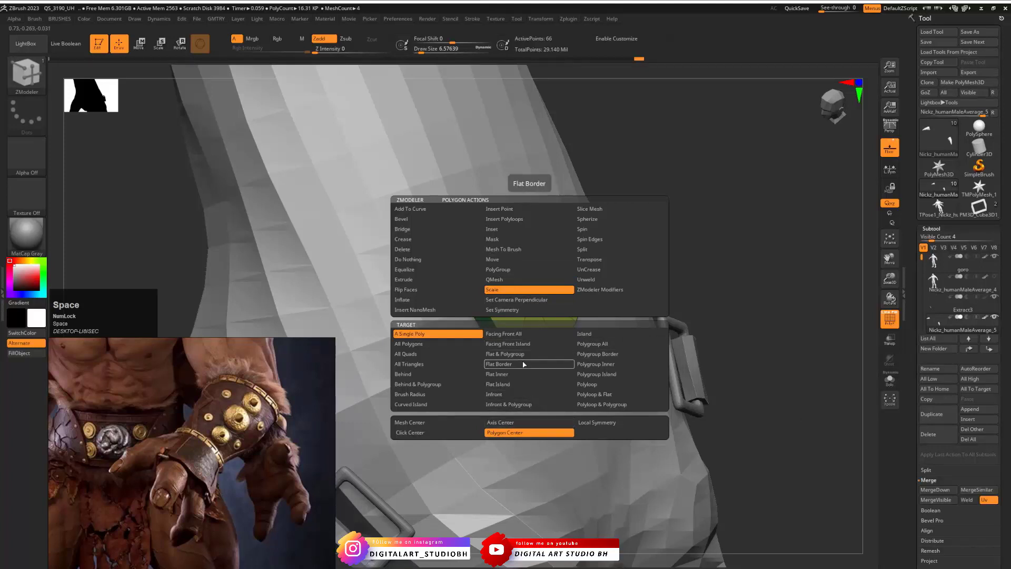
pyautogui.click(601, 375)
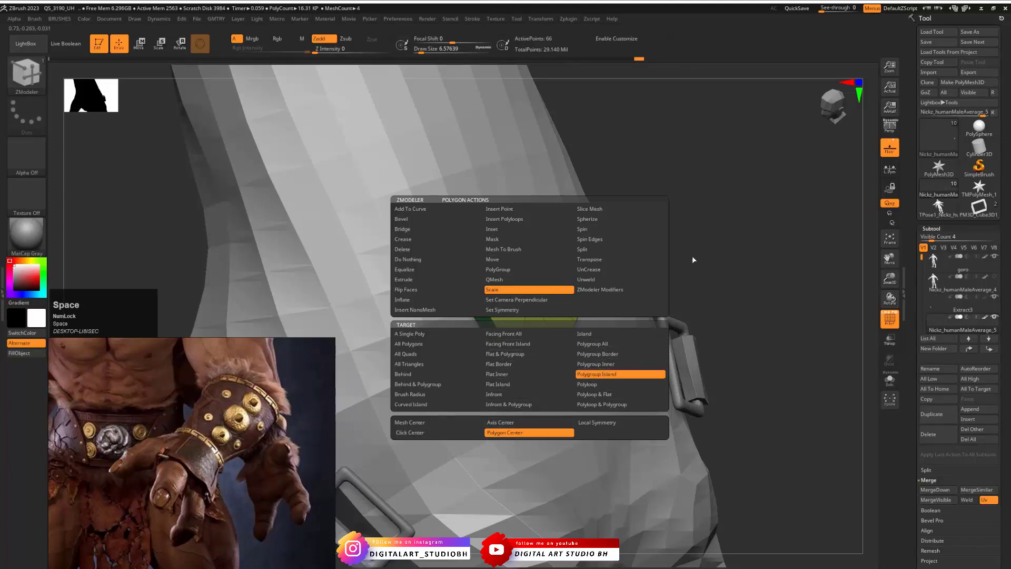
pyautogui.moveTo(532, 272); pyautogui.dragTo(512, 284)
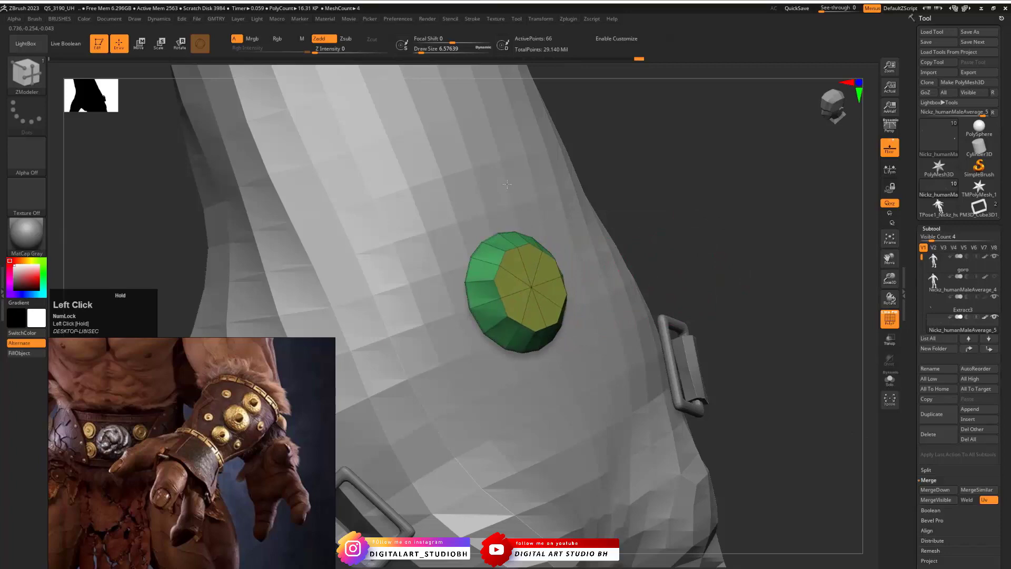
# Restore the visibility of the whole armguard and scale the stud's front face down further
pyautogui.moveTo(657, 209); pyautogui.dragTo(717, 210)
pyautogui.keyDown('ctrl'); pyautogui.keyDown('shift'); pyautogui.moveTo(316, 269); pyautogui.dragTo(293, 267); pyautogui.keyUp('shift'); pyautogui.keyUp('ctrl')
pyautogui.keyDown('ctrl'); pyautogui.keyDown('shift'); pyautogui.click(848, 231); pyautogui.keyUp('shift'); pyautogui.keyUp('ctrl')
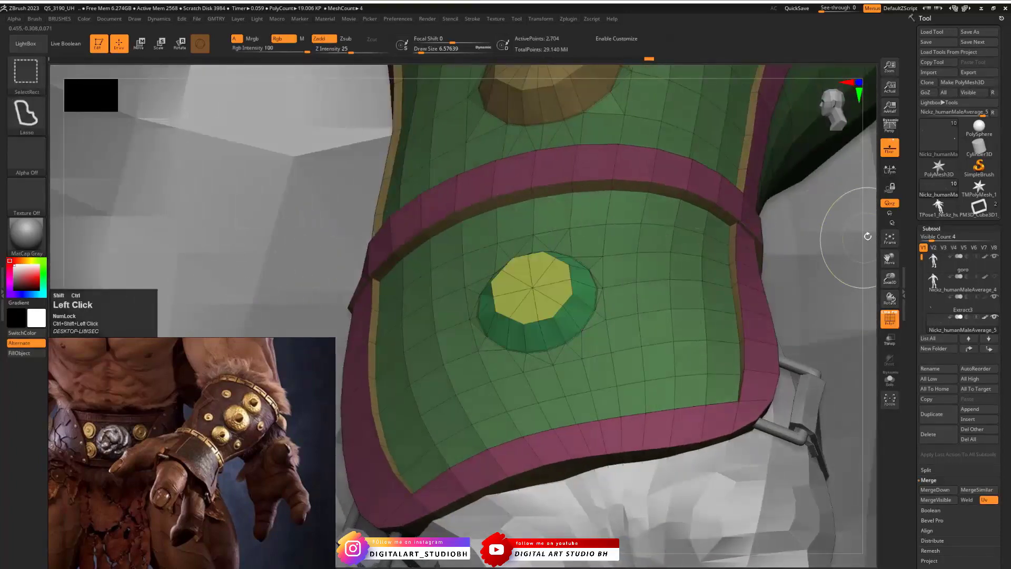
pyautogui.moveTo(871, 245)
pyautogui.mouseDown()
pyautogui.moveTo(824, 264)
pyautogui.moveTo(722, 237)
pyautogui.moveTo(712, 244)
pyautogui.moveTo(739, 255)
pyautogui.mouseUp()
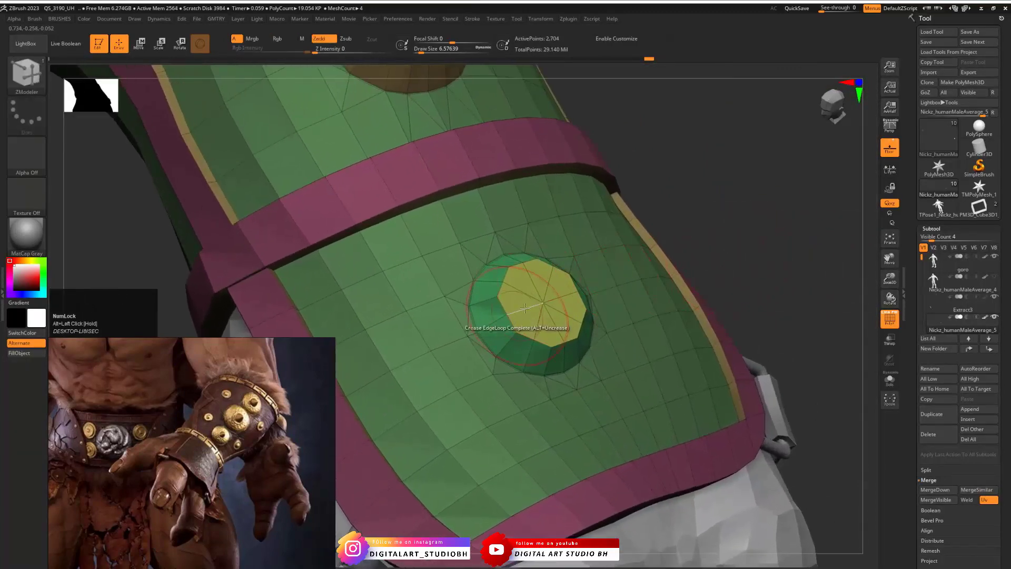
pyautogui.moveTo(525, 289); pyautogui.dragTo(522, 256)
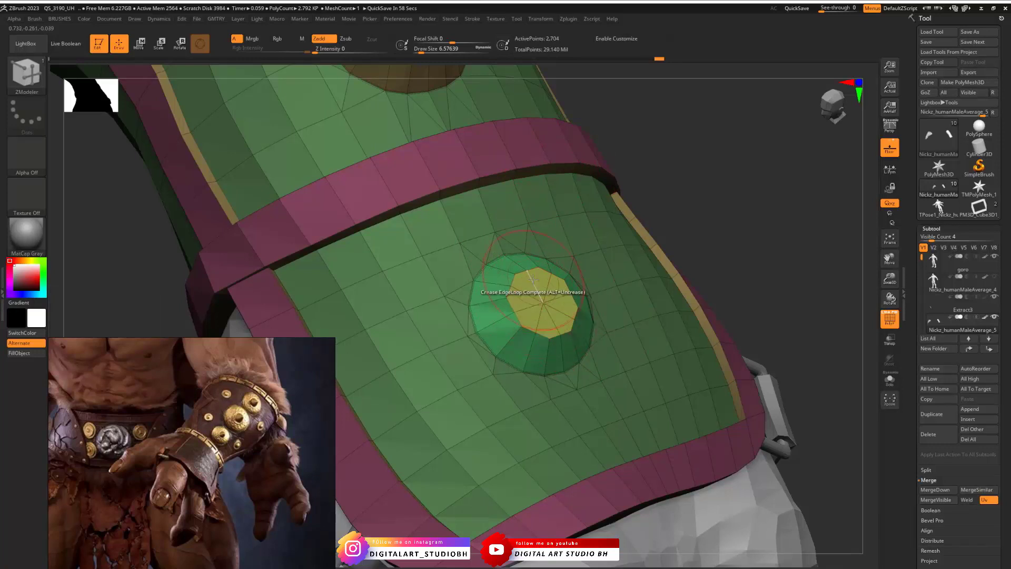
# Extrude the stud's front face slightly outward with the Polygroup All target, redoing the first, taller attempt
pyautogui.press('space')
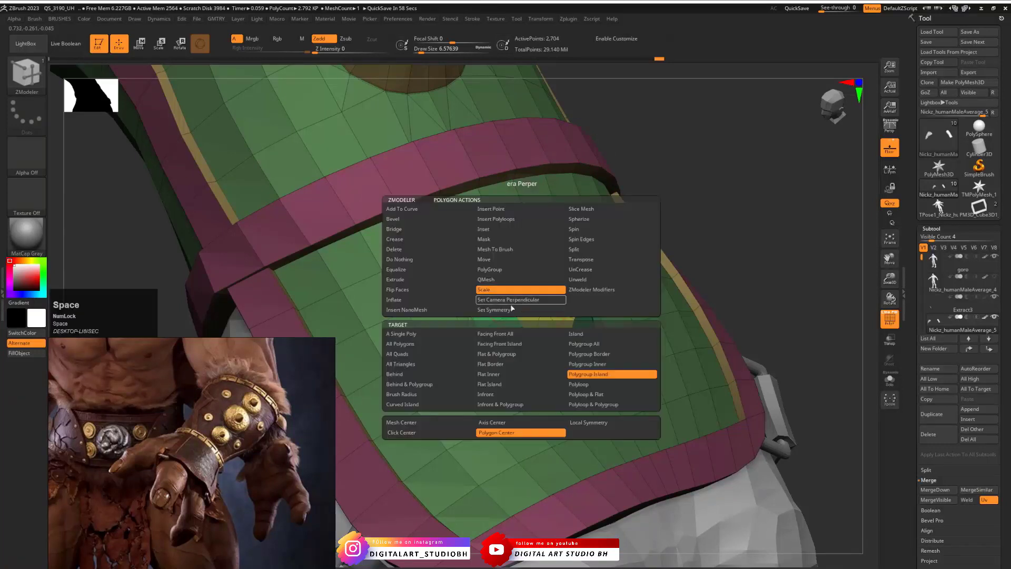
pyautogui.click(401, 281)
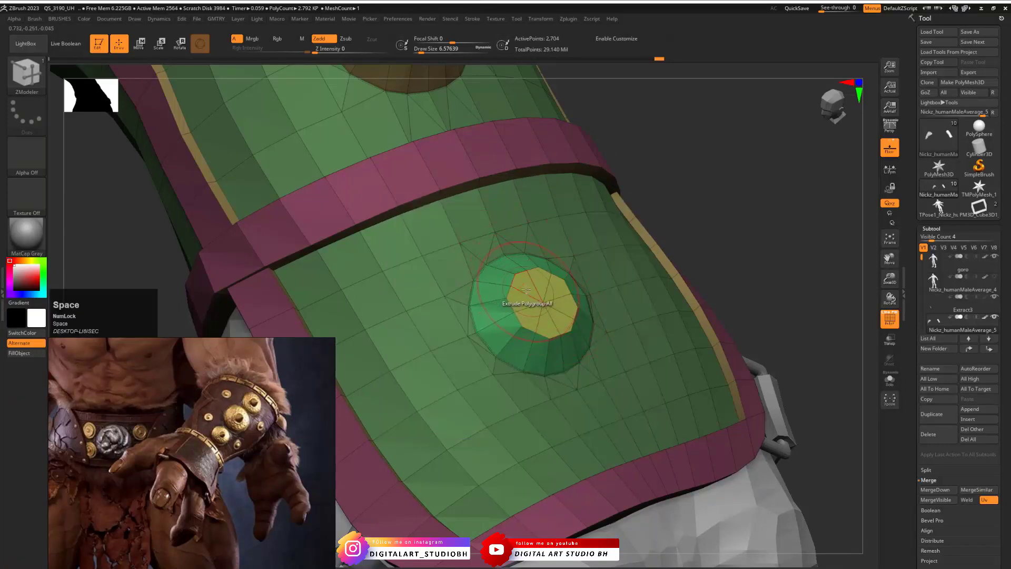
pyautogui.moveTo(525, 289); pyautogui.dragTo(551, 253)
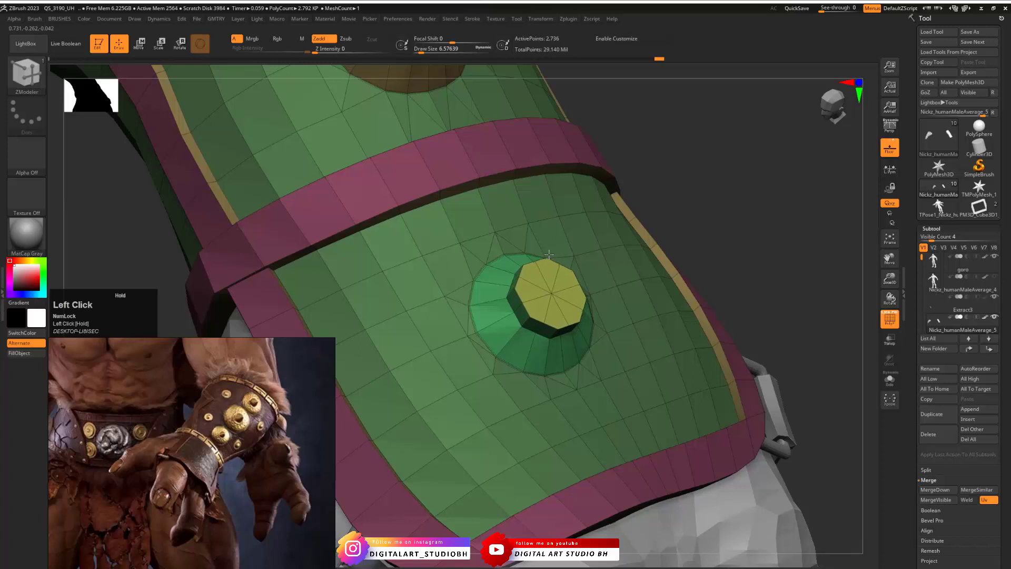
pyautogui.keyDown('alt'); pyautogui.moveTo(665, 147); pyautogui.dragTo(687, 245); pyautogui.keyUp('alt')
pyautogui.hotkey('ctrl', 'z')
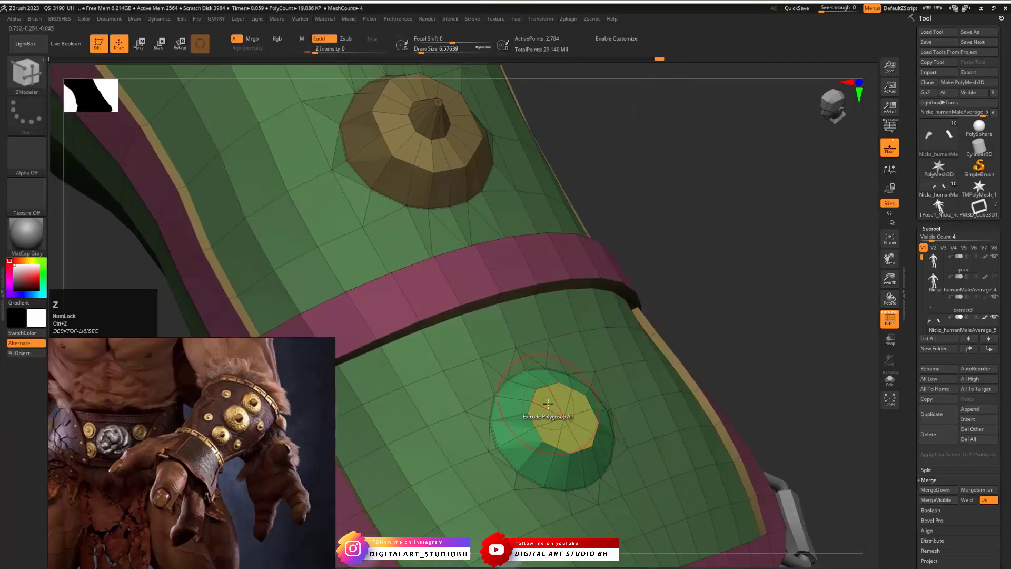
pyautogui.moveTo(545, 398); pyautogui.dragTo(584, 403)
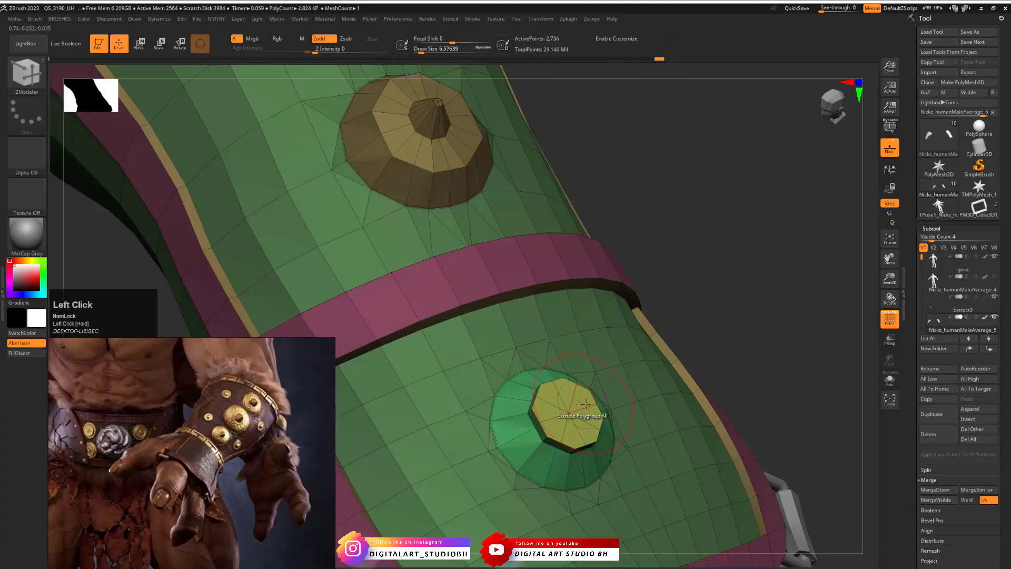
# Scale down the extruded cap face as a Polygroup Island to taper the stud into a dome
pyautogui.press('space')
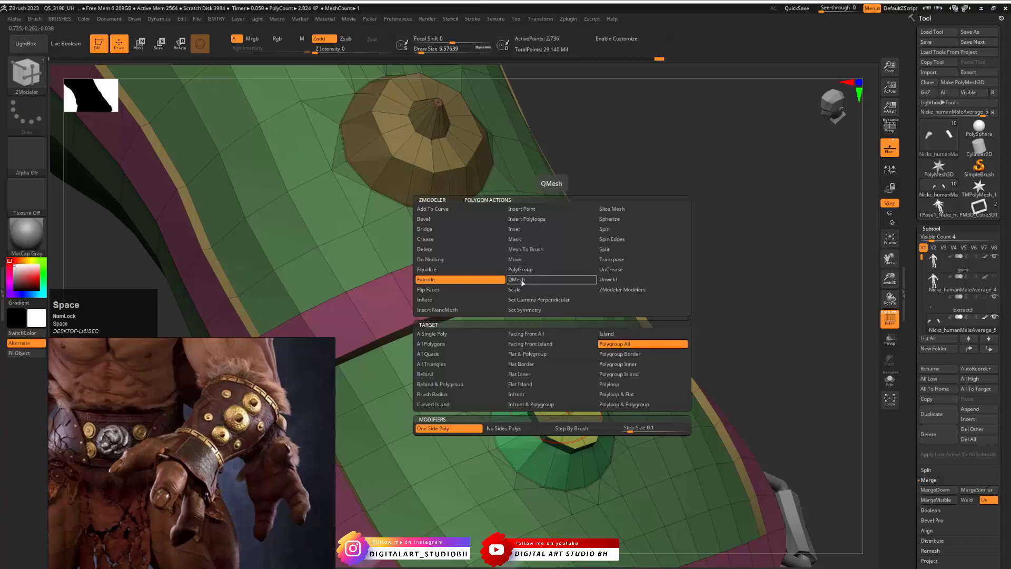
pyautogui.click(551, 290)
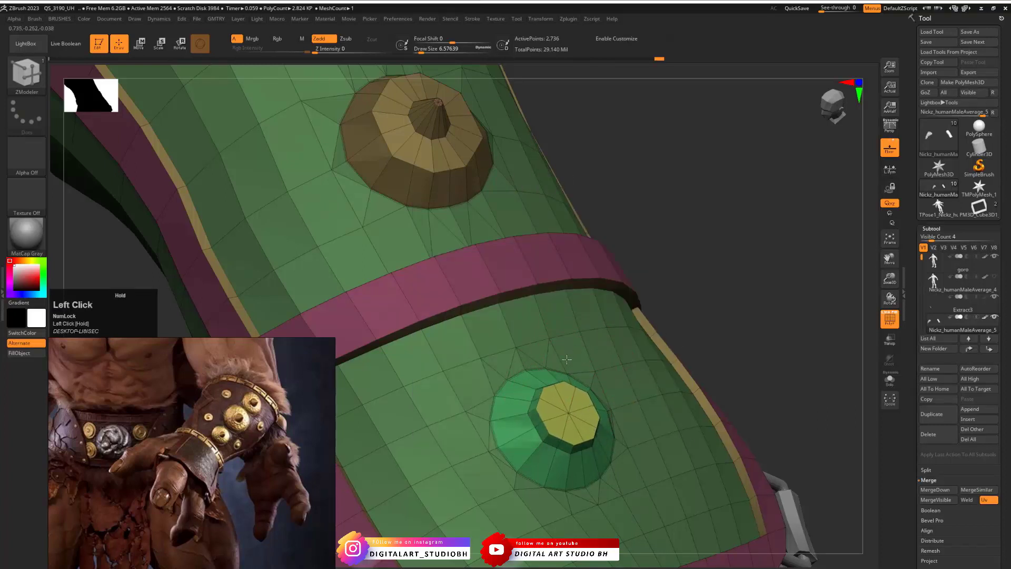
pyautogui.moveTo(567, 360); pyautogui.dragTo(563, 350)
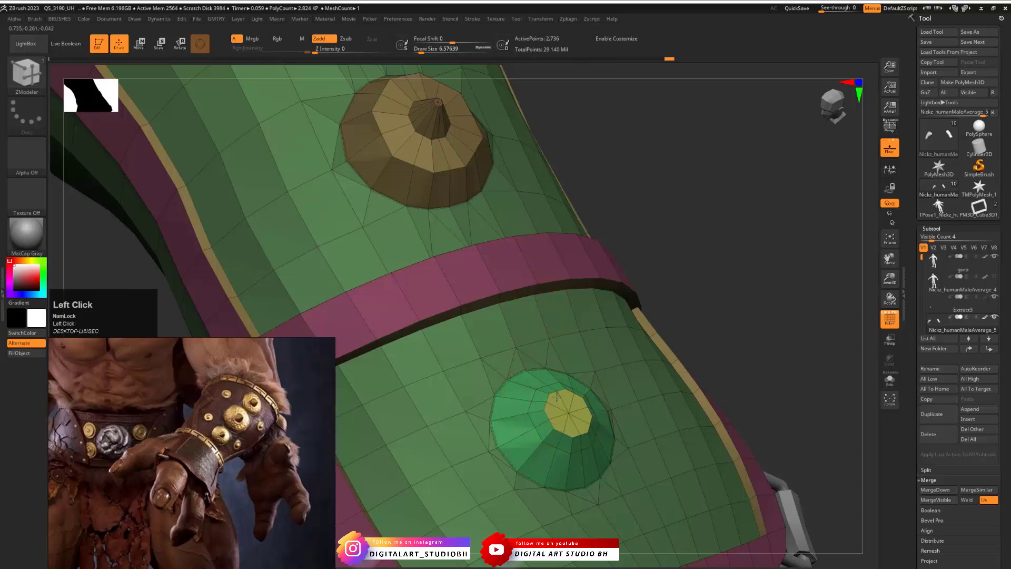
# Extrude the small center face of the stud outward with Polygroup All to form a raised tip
pyautogui.press('space')
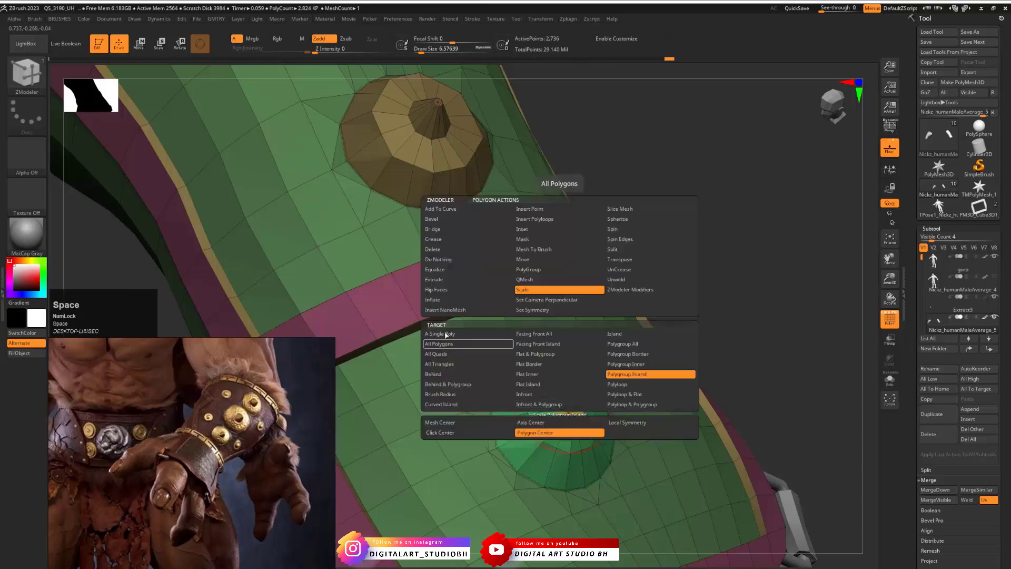
pyautogui.click(440, 280)
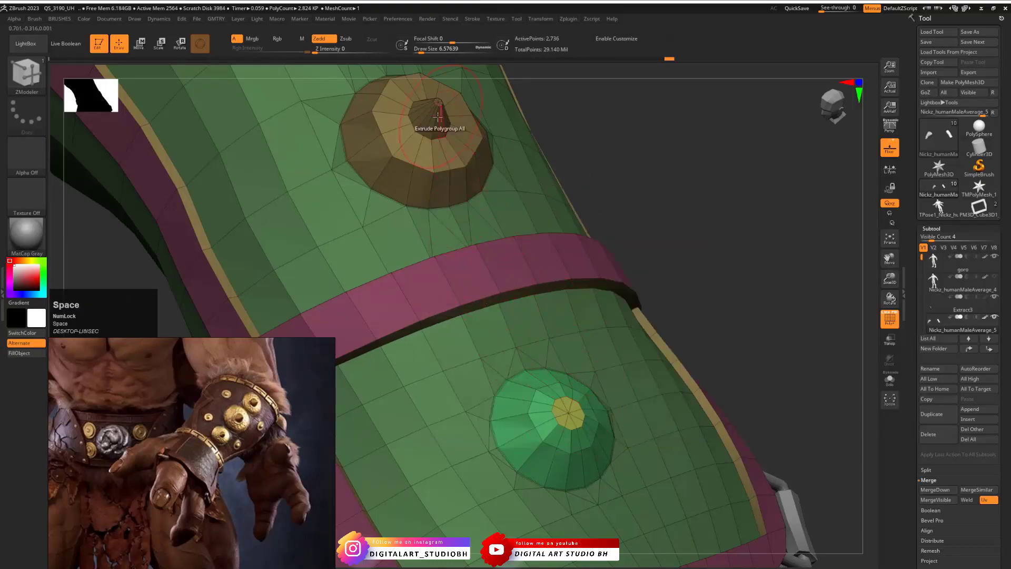
pyautogui.click(563, 405)
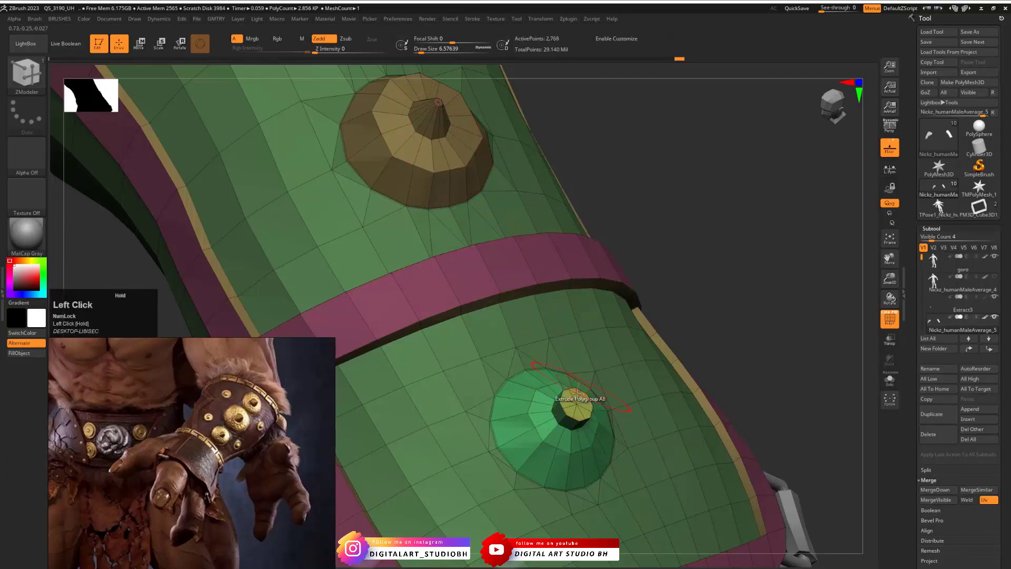
# Taper the stud's raised tip by scaling its end face as a Polygroup Island, redoing the first attempt
pyautogui.press('space')
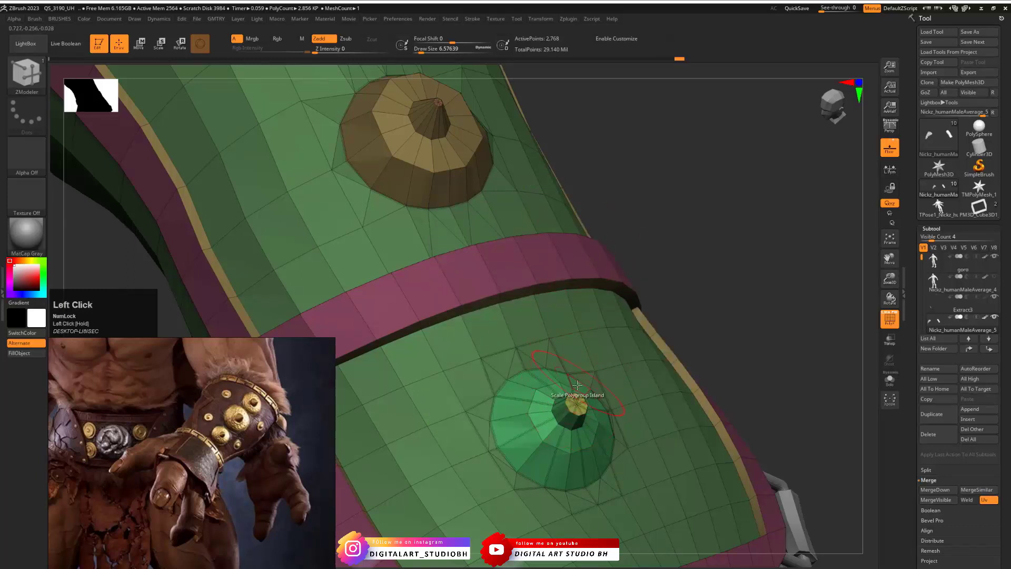
pyautogui.hotkey('ctrl', 'z')
pyautogui.keyDown('alt'); pyautogui.moveTo(661, 319); pyautogui.dragTo(679, 399); pyautogui.keyUp('alt')
pyautogui.moveTo(590, 411); pyautogui.dragTo(581, 381)
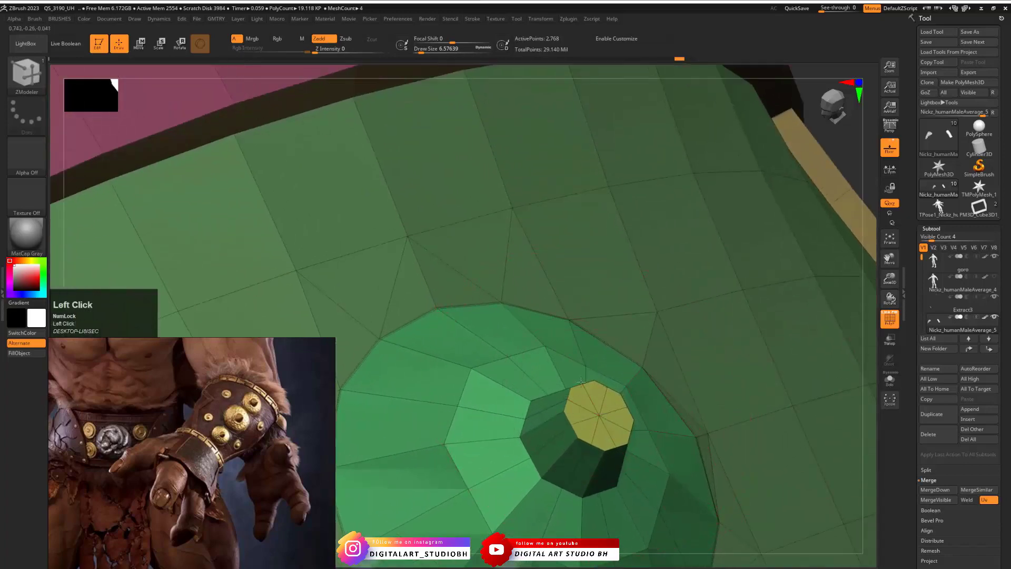
# Examine the tapered stud on the hand-back plate in comparison with the forearm armguard's studs
pyautogui.press('f')
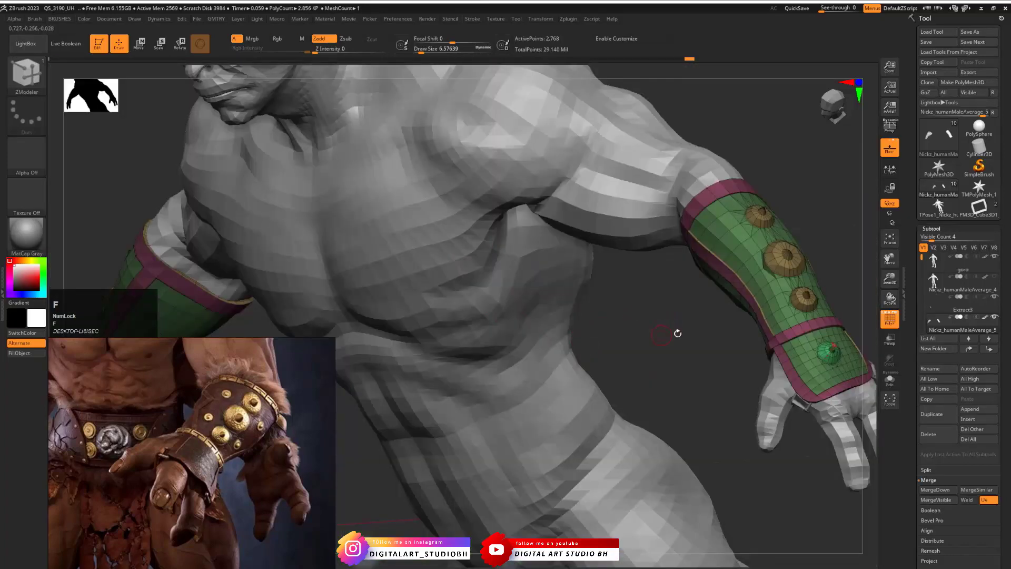
pyautogui.keyDown('alt'); pyautogui.moveTo(693, 327); pyautogui.dragTo(615, 303); pyautogui.keyUp('alt')
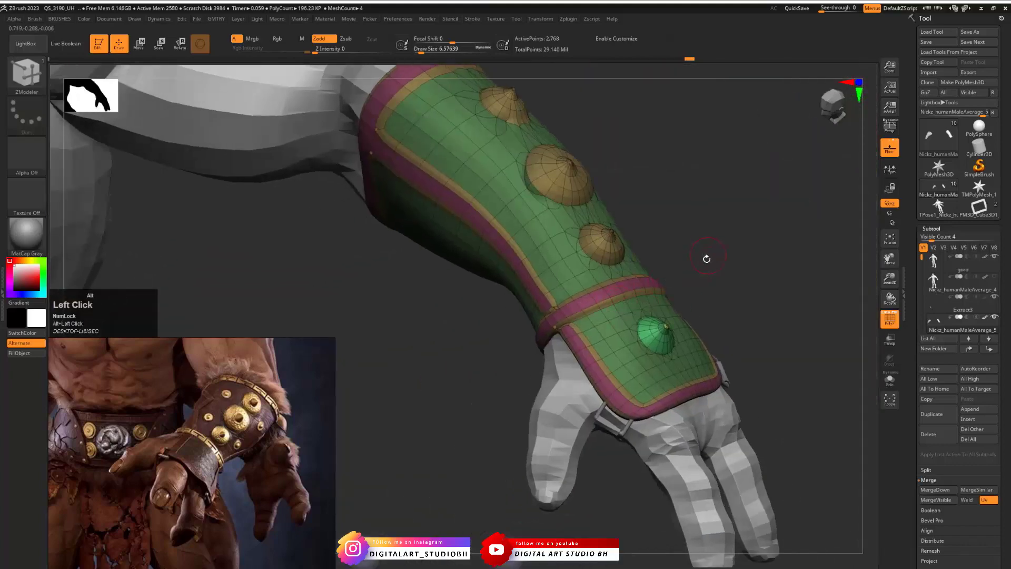
pyautogui.keyDown('alt'); pyautogui.moveTo(707, 259); pyautogui.dragTo(670, 259); pyautogui.keyUp('alt')
pyautogui.press('shift')
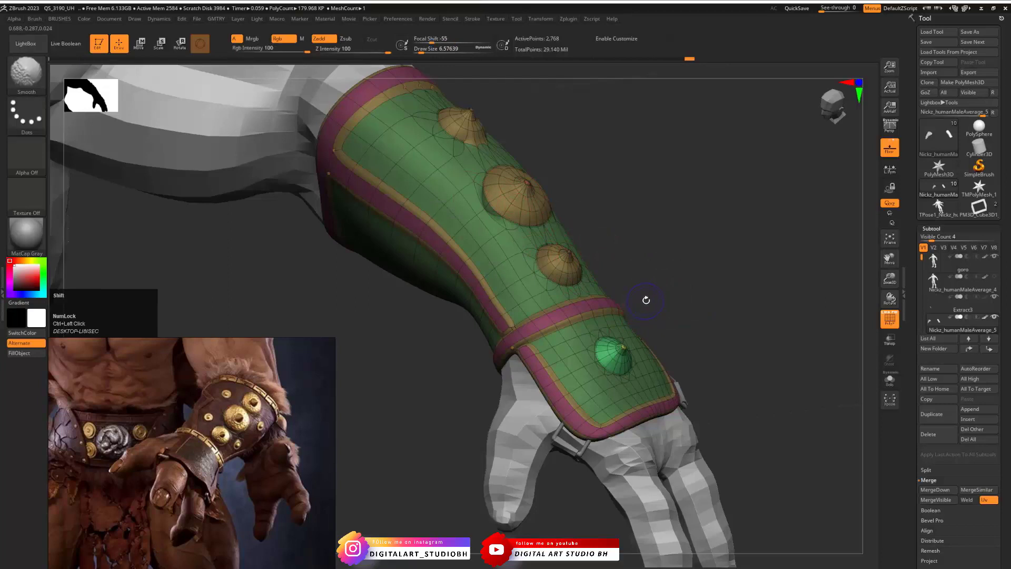
pyautogui.moveTo(644, 296)
pyautogui.mouseDown()
pyautogui.moveTo(679, 297)
pyautogui.moveTo(661, 284)
pyautogui.mouseUp()
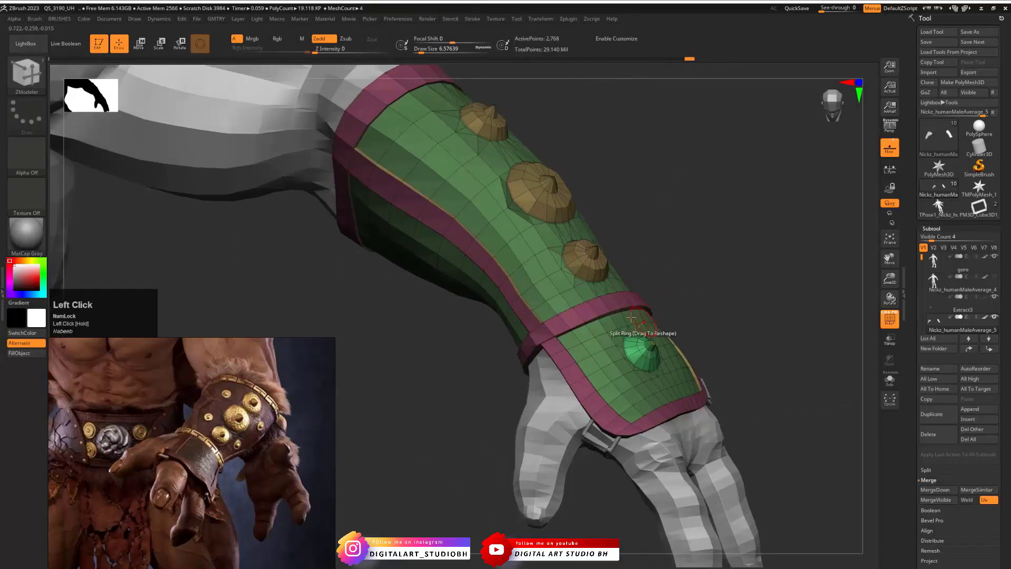
pyautogui.keyDown('alt'); pyautogui.moveTo(720, 341); pyautogui.dragTo(335, 402); pyautogui.keyUp('alt')
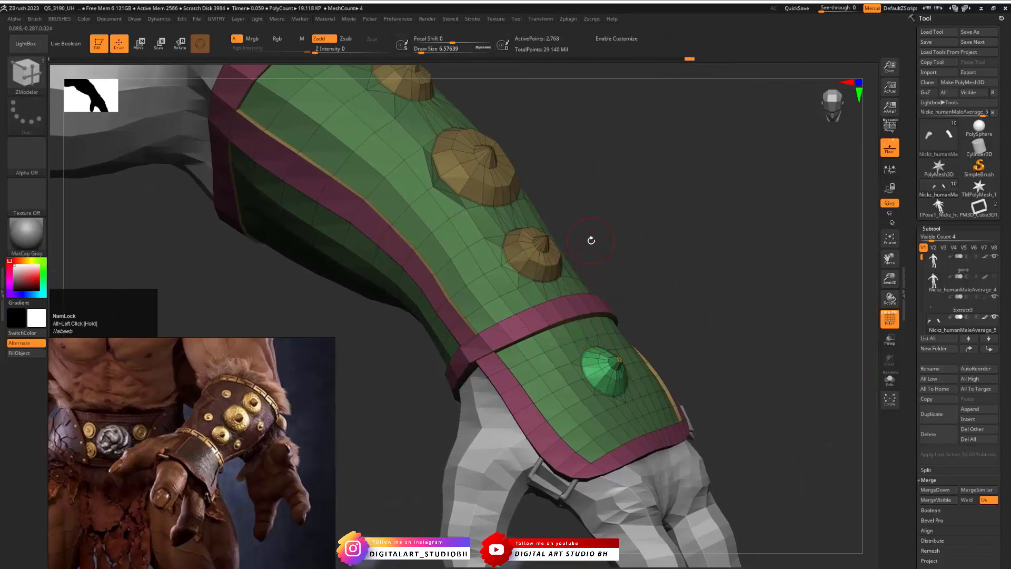
pyautogui.moveTo(653, 321)
pyautogui.mouseDown()
pyautogui.moveTo(664, 314)
pyautogui.moveTo(653, 317)
pyautogui.mouseUp()
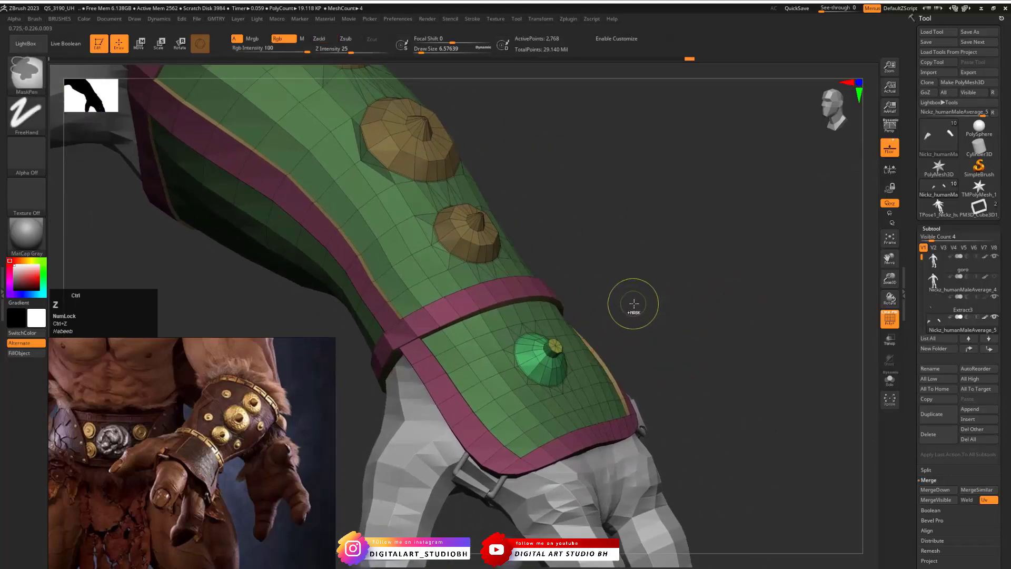
# Undo the stud's tip, taper and extrusion on the hand-back plate back to the plain plate surface
pyautogui.hotkey('ctrl', 'z')
pyautogui.hotkey('ctrl', 'z')
pyautogui.hotkey('ctrl', 'z')
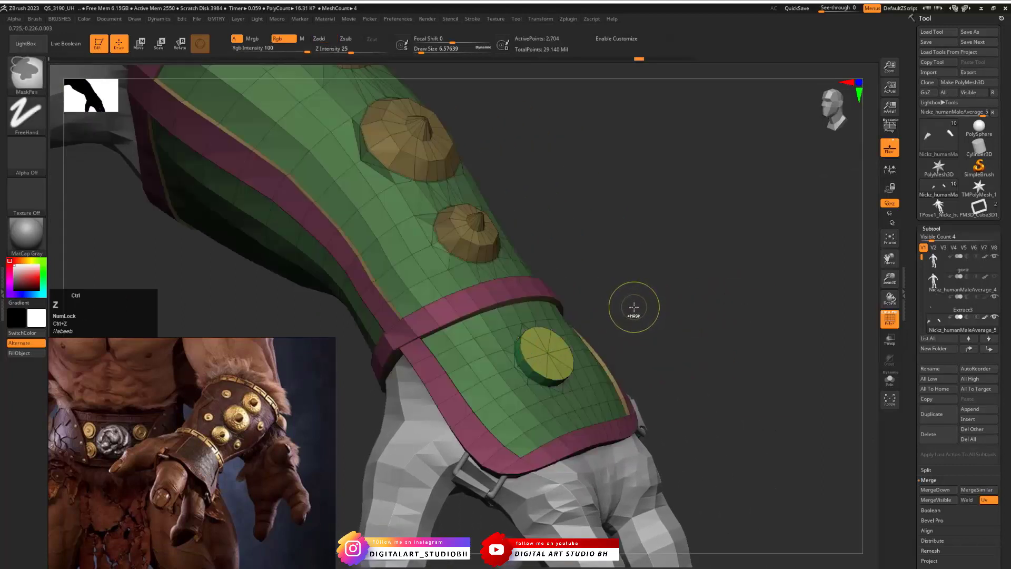
pyautogui.hotkey('ctrl', 'z')
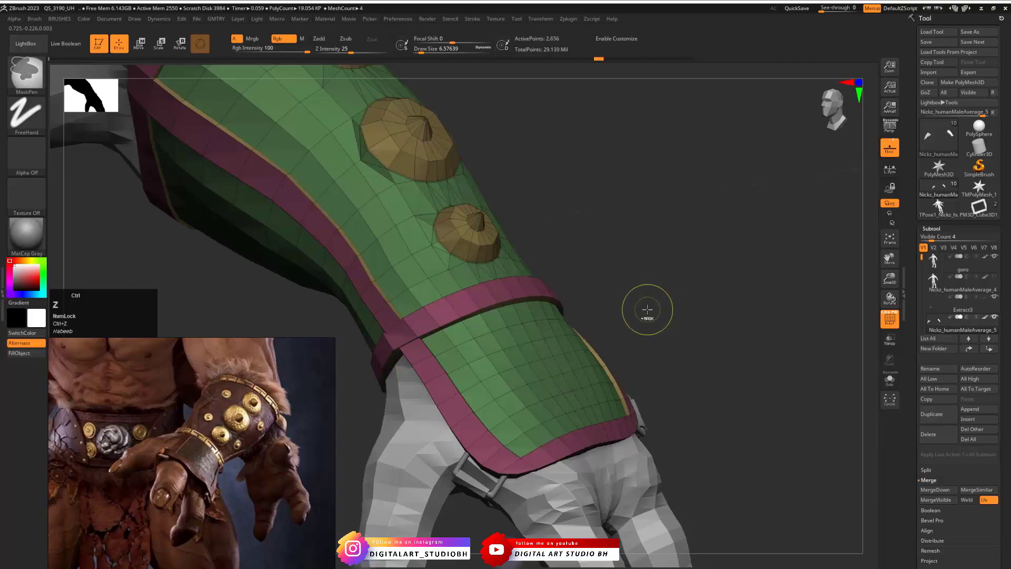
# Reduce the brush draw size to about 3.67 for work around the forearm armguard's studs
pyautogui.keyDown('alt'); pyautogui.moveTo(673, 296); pyautogui.dragTo(620, 334); pyautogui.keyUp('alt')
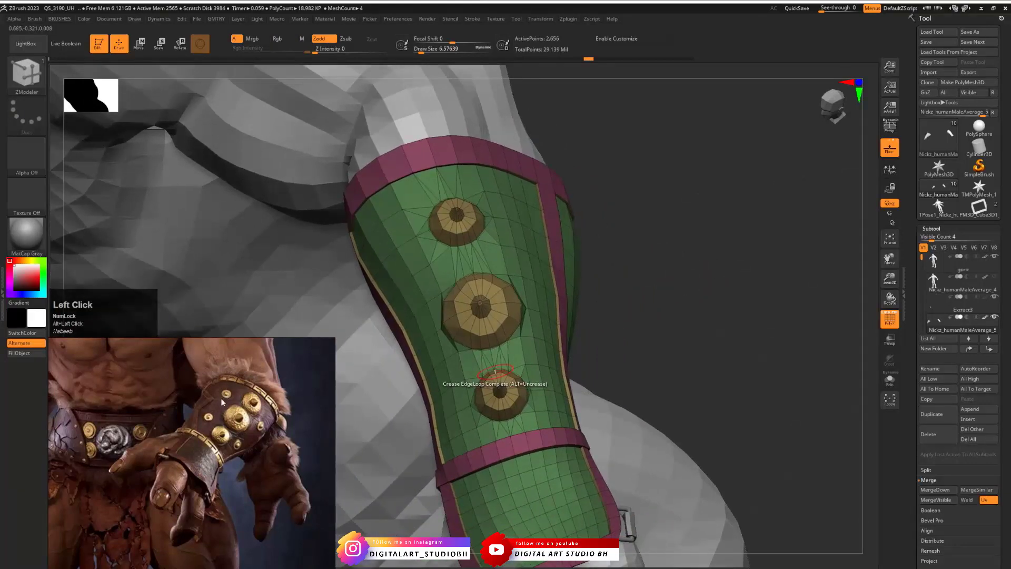
pyautogui.moveTo(706, 267); pyautogui.dragTo(775, 218)
pyautogui.moveTo(721, 188)
pyautogui.mouseDown()
pyautogui.moveTo(691, 208)
pyautogui.moveTo(712, 205)
pyautogui.mouseUp()
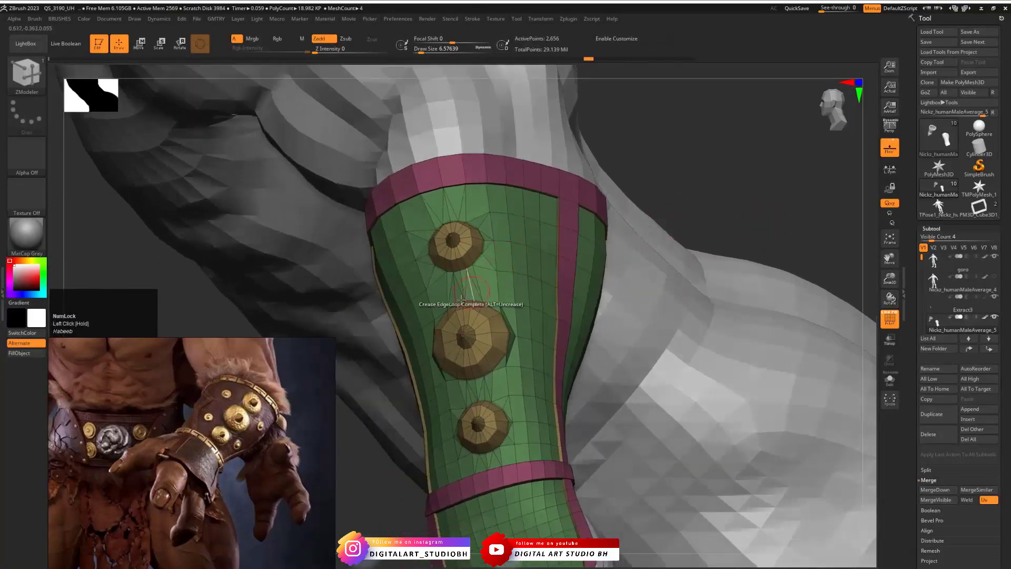
pyautogui.press('s')
pyautogui.click(499, 269)
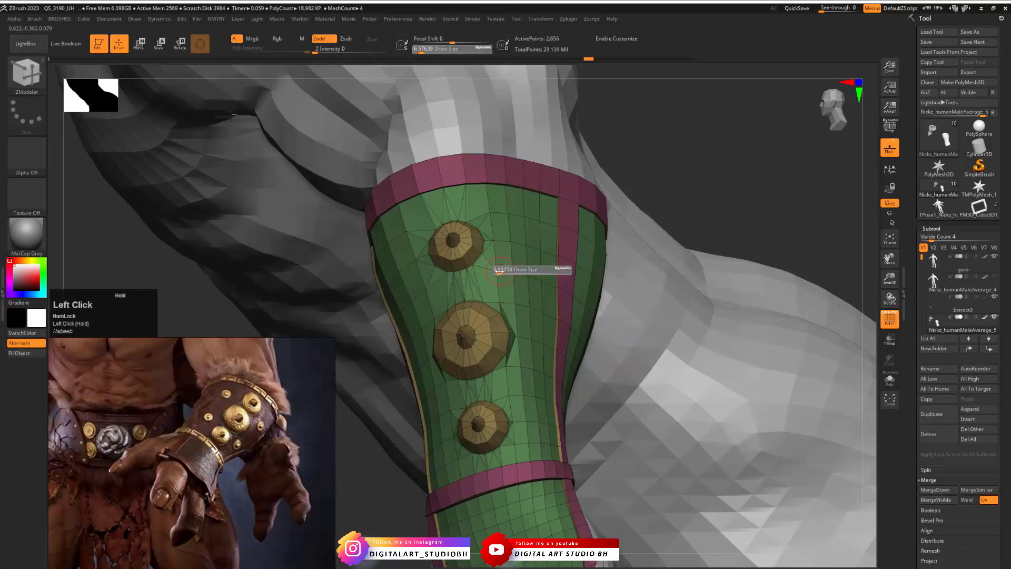
pyautogui.moveTo(499, 273); pyautogui.dragTo(494, 272)
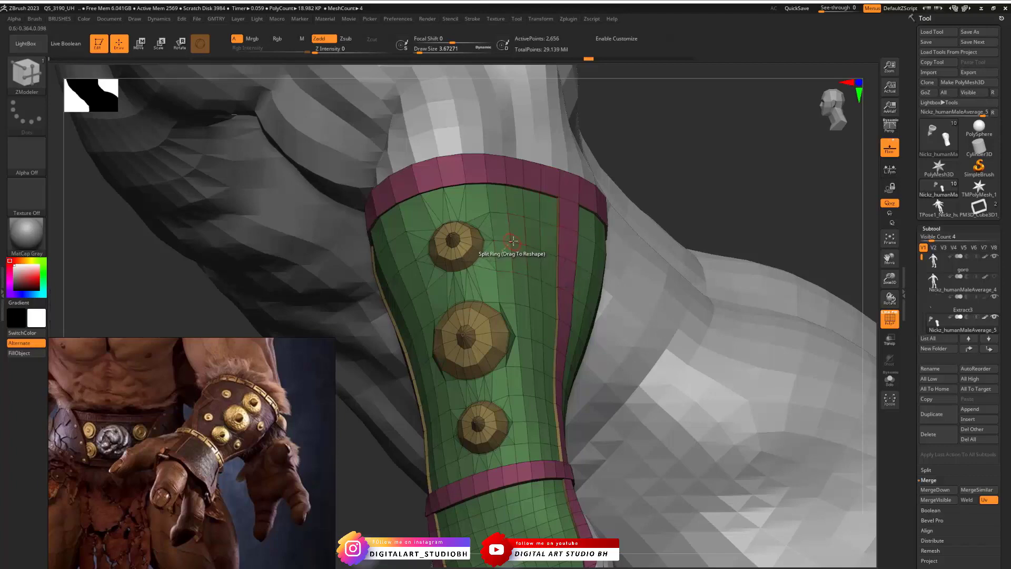
# Switch to the IMM Clothing Hardware brush and choose its SnapTheDot A snap mesh, trying the SnapTheDot B variant first
pyautogui.press('b')
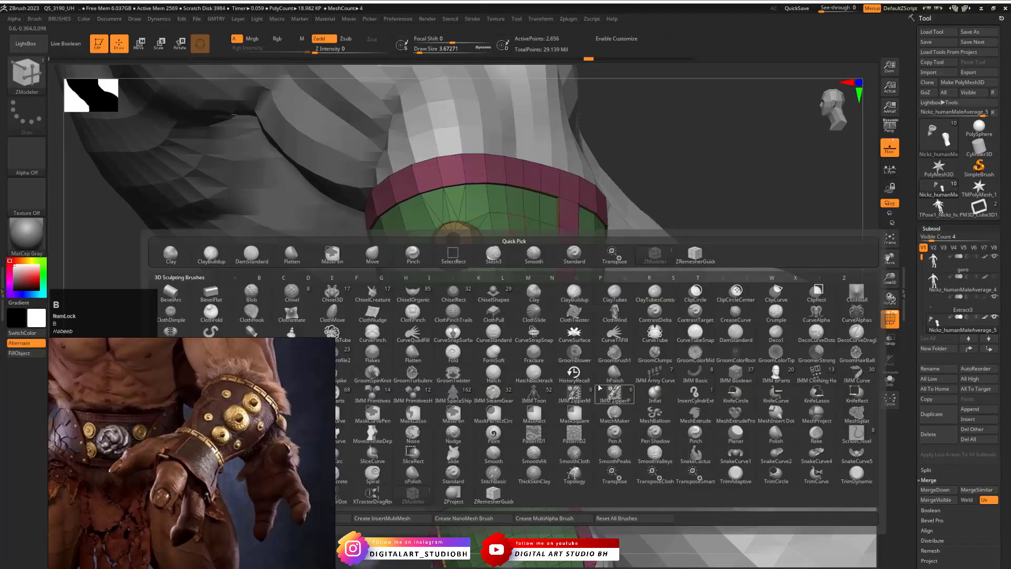
pyautogui.click(815, 379)
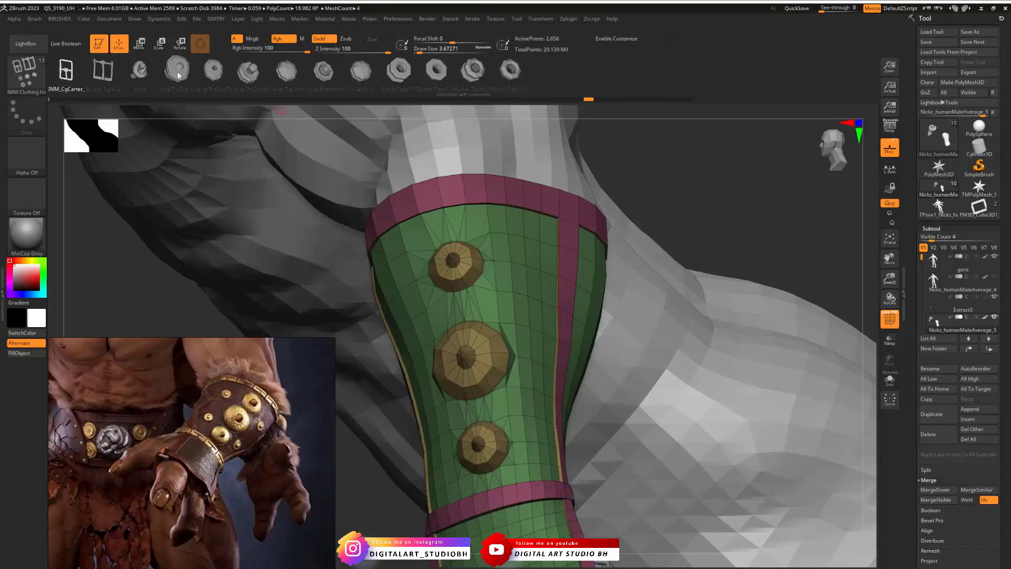
pyautogui.click(248, 71)
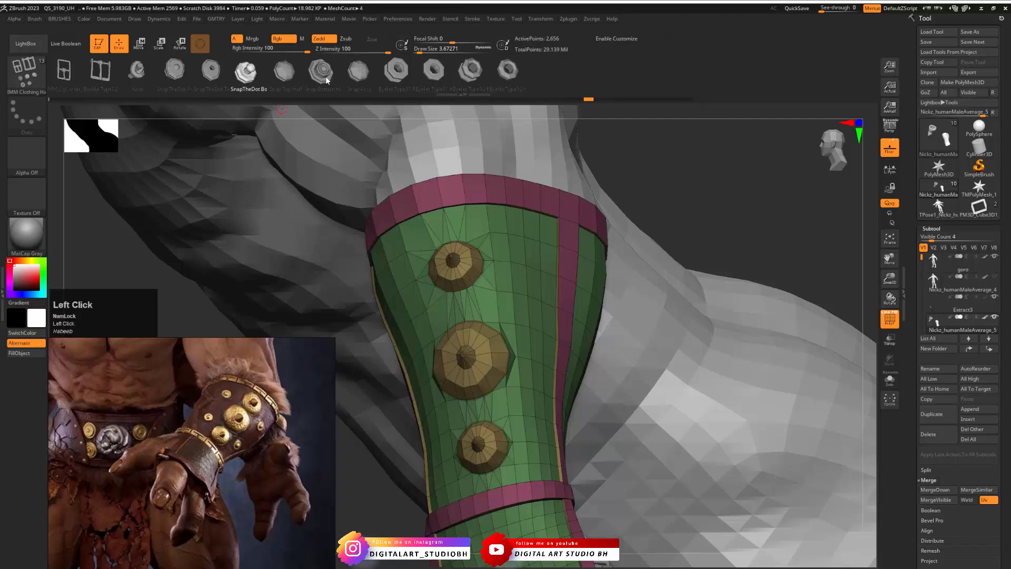
pyautogui.click(175, 71)
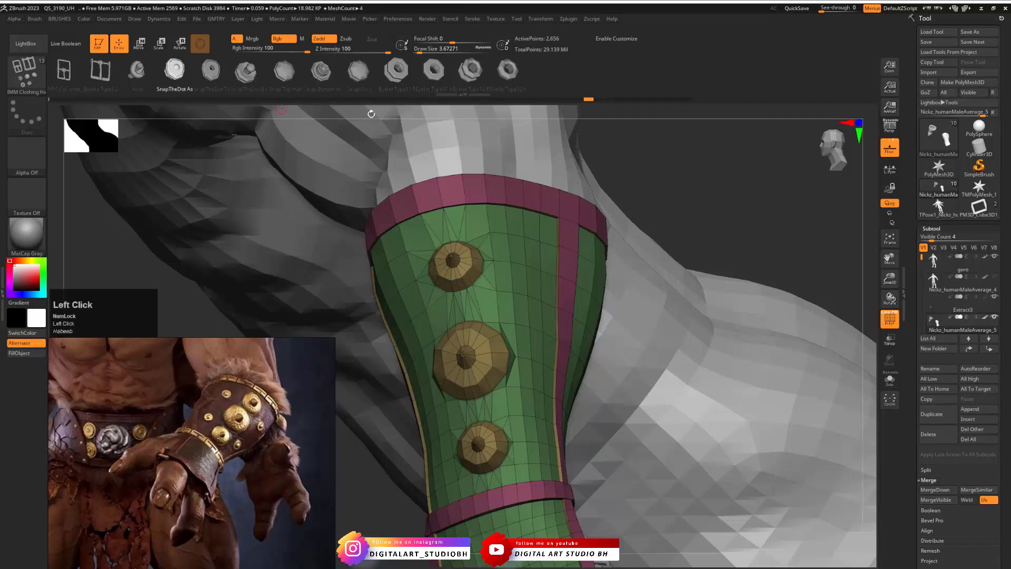
# Try inserting a SnapTheDot stud in the bracer's upper corner, beside the vertical trim strip
pyautogui.moveTo(524, 237); pyautogui.dragTo(519, 257)
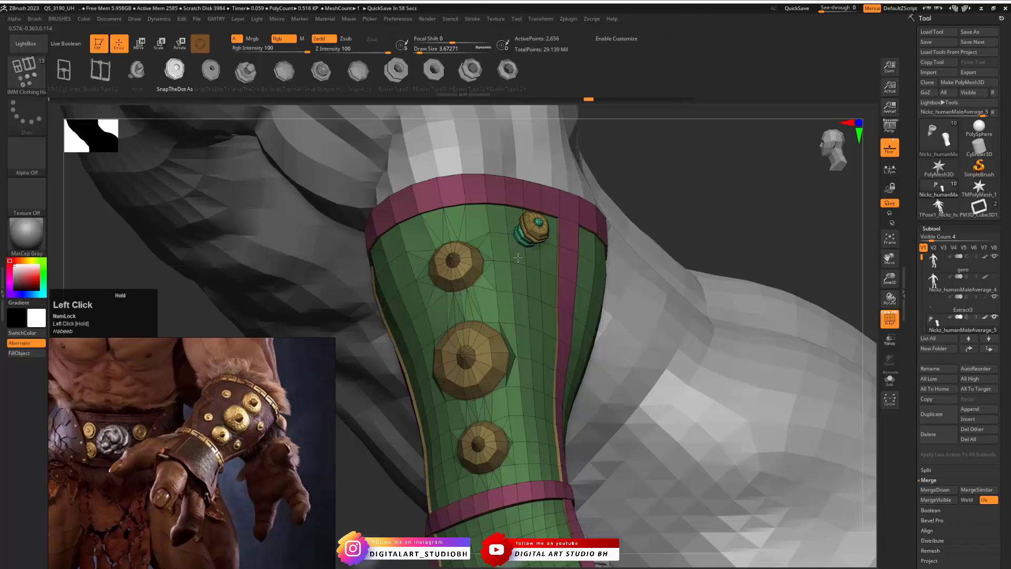
pyautogui.moveTo(518, 258); pyautogui.dragTo(537, 252)
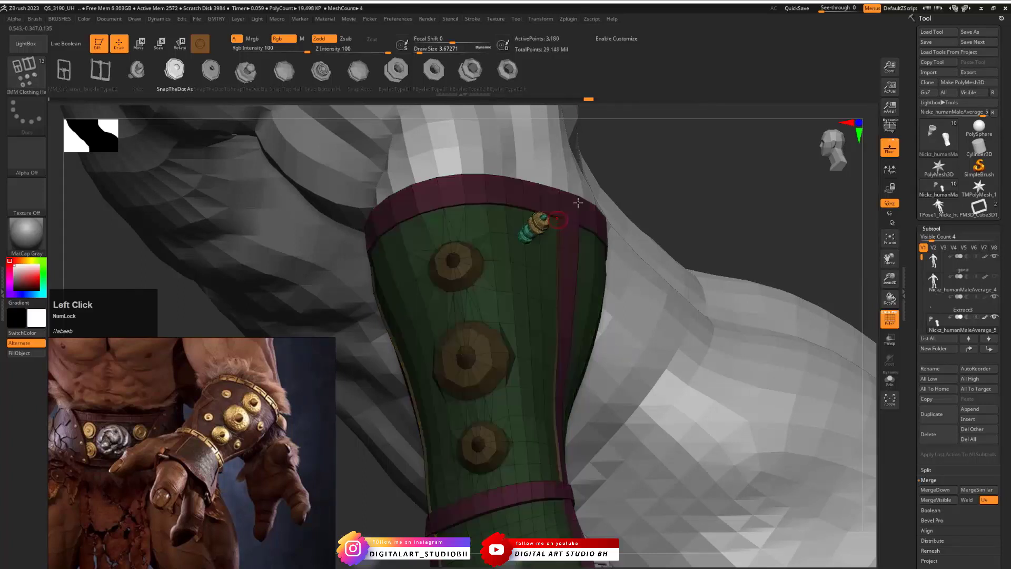
pyautogui.hotkey('ctrl', 'z')
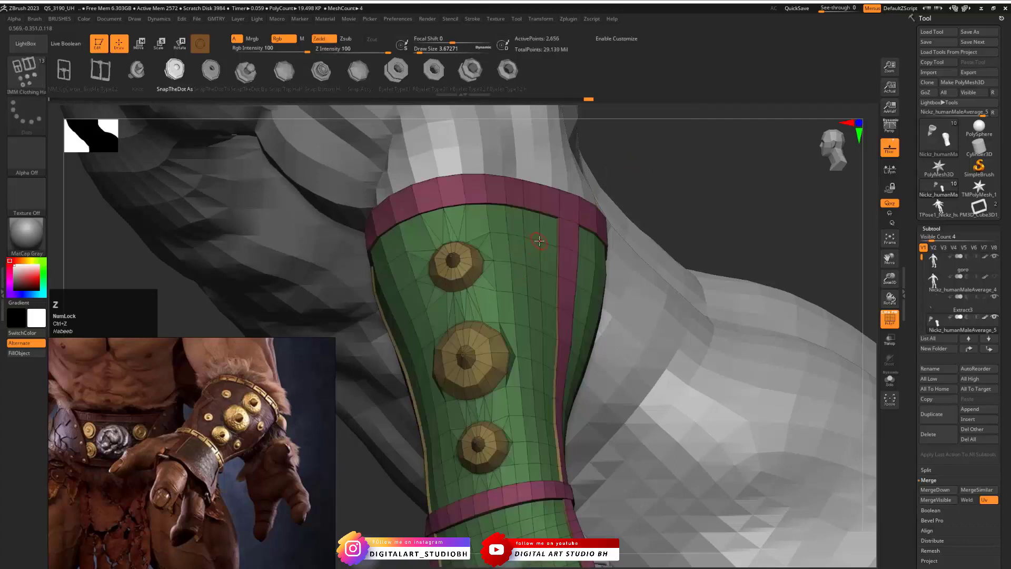
# Move the reference image aside and lower the clothing insert brush's Imbed depth to about -14
pyautogui.hotkey('ctrl', 'b')
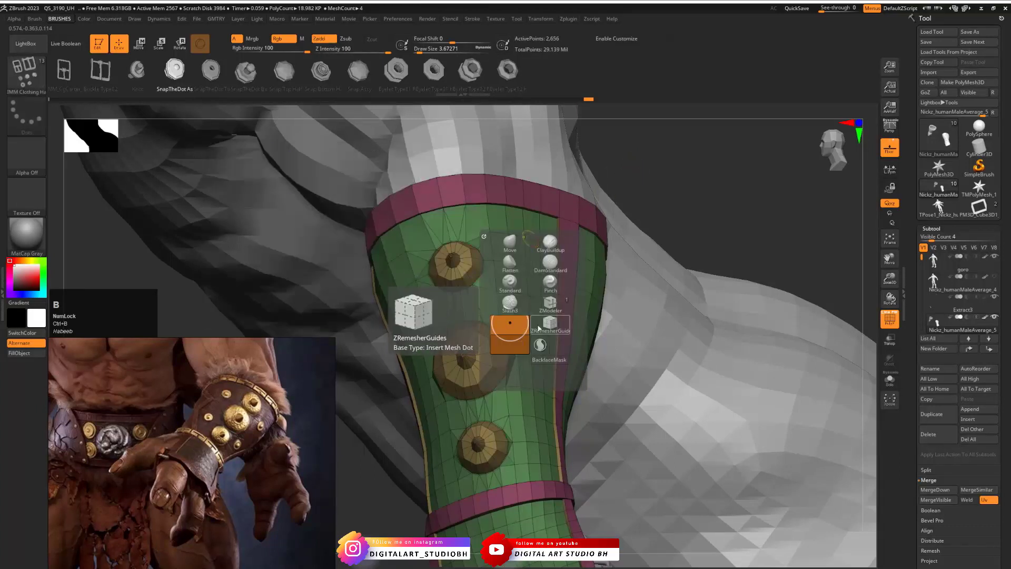
pyautogui.click(33, 21)
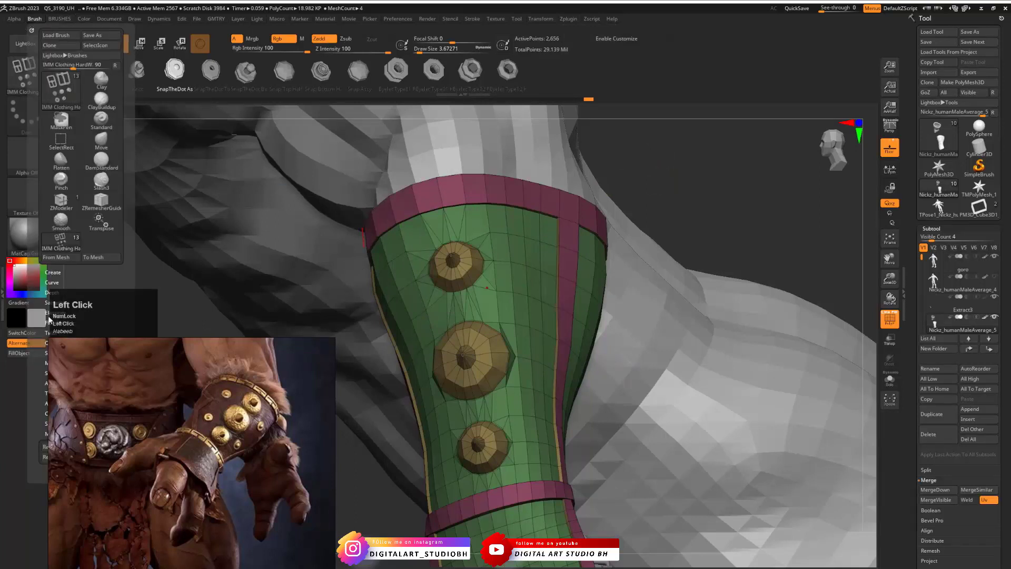
pyautogui.moveTo(75, 390); pyautogui.dragTo(95, 383, button='right')
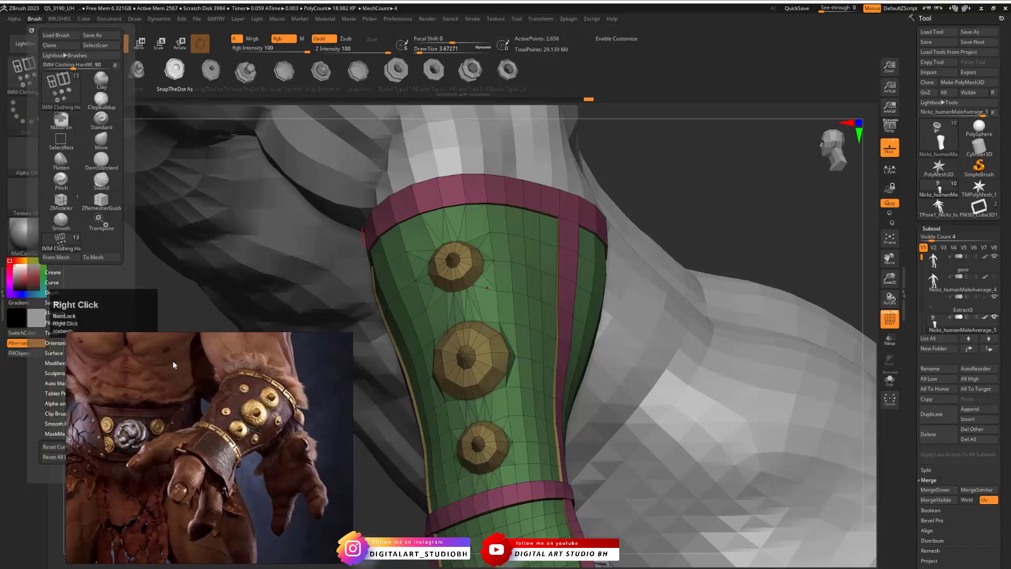
pyautogui.moveTo(245, 398); pyautogui.dragTo(291, 395, button='right')
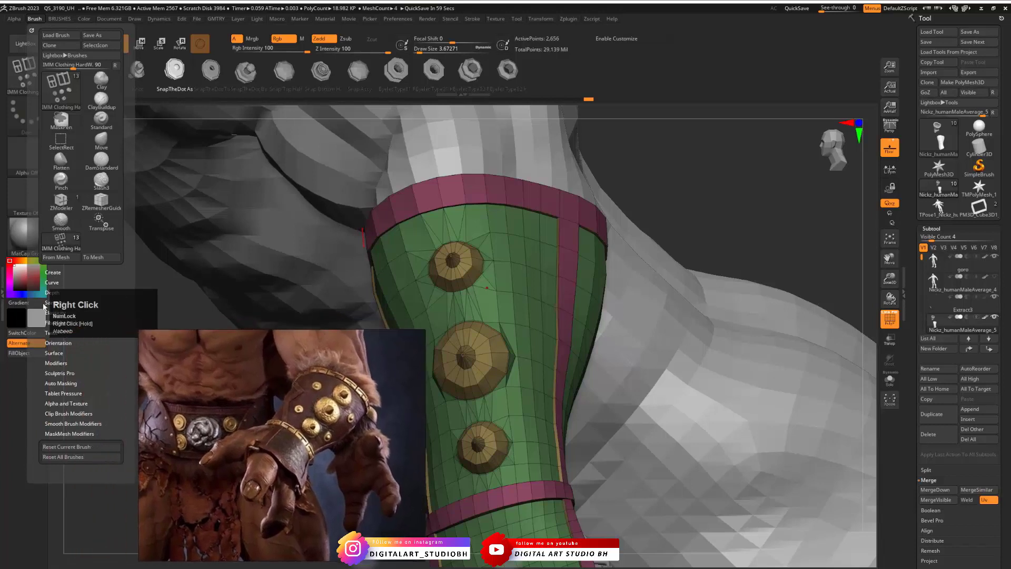
pyautogui.click(49, 294)
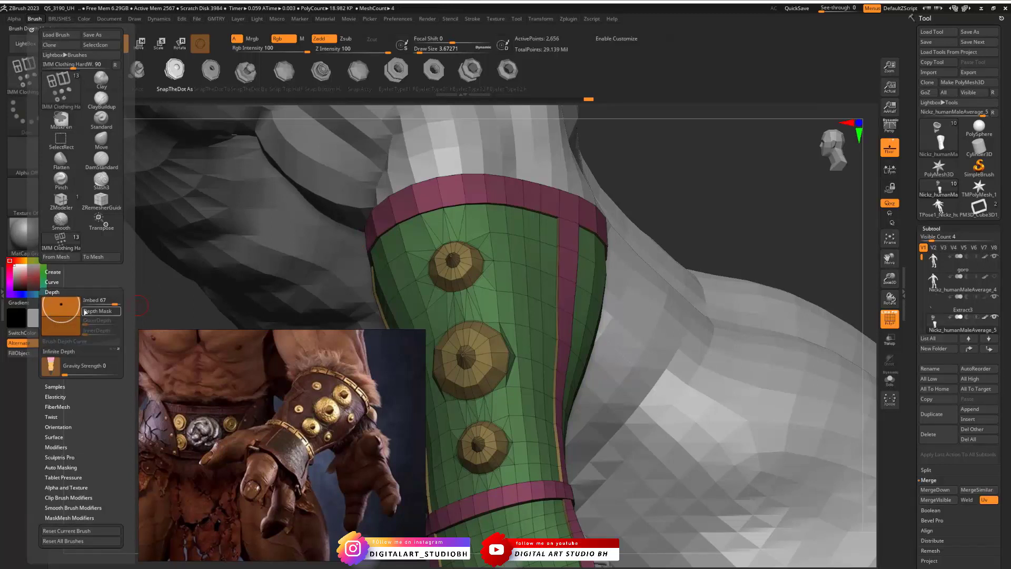
pyautogui.click(61, 319)
pyautogui.moveTo(51, 311); pyautogui.dragTo(49, 322)
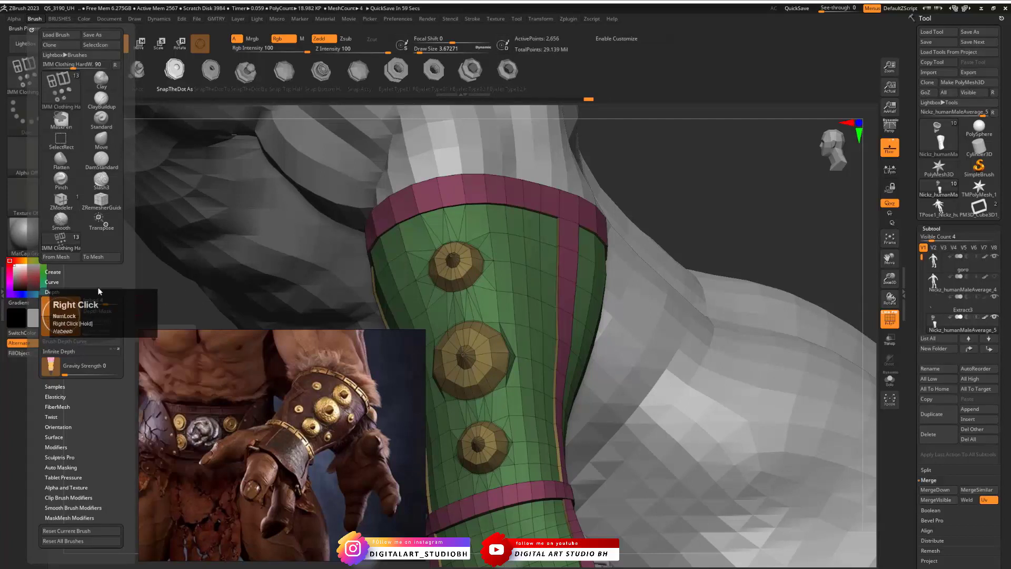
pyautogui.click(186, 303)
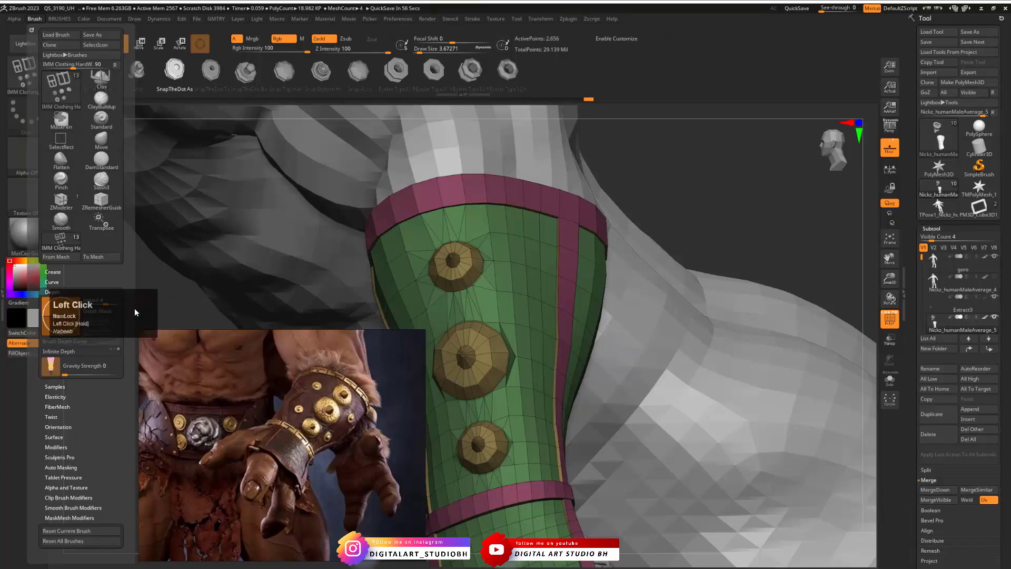
pyautogui.moveTo(134, 308)
pyautogui.mouseDown()
pyautogui.moveTo(232, 309)
pyautogui.moveTo(222, 304)
pyautogui.mouseUp()
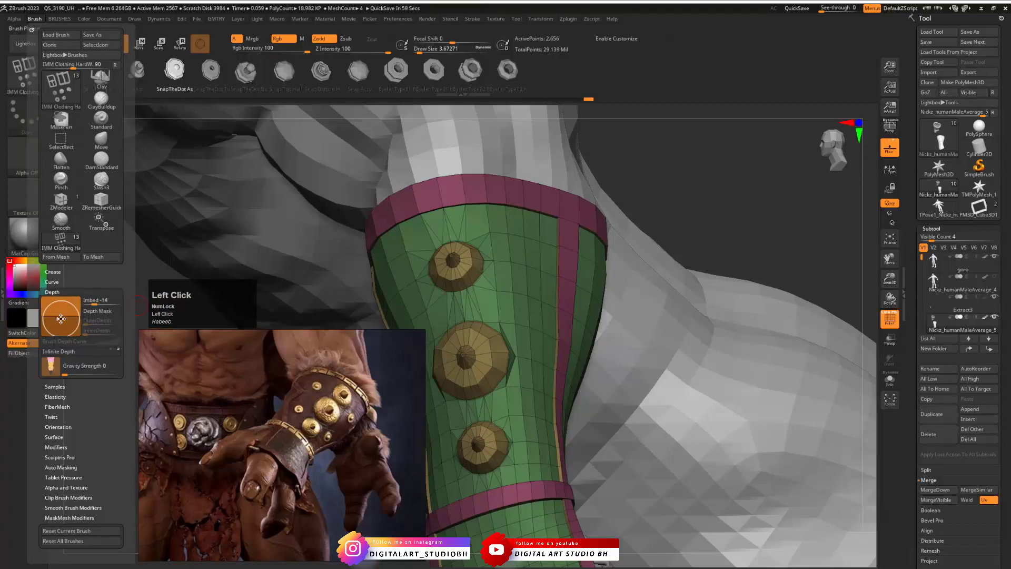
pyautogui.moveTo(60, 319); pyautogui.dragTo(60, 316)
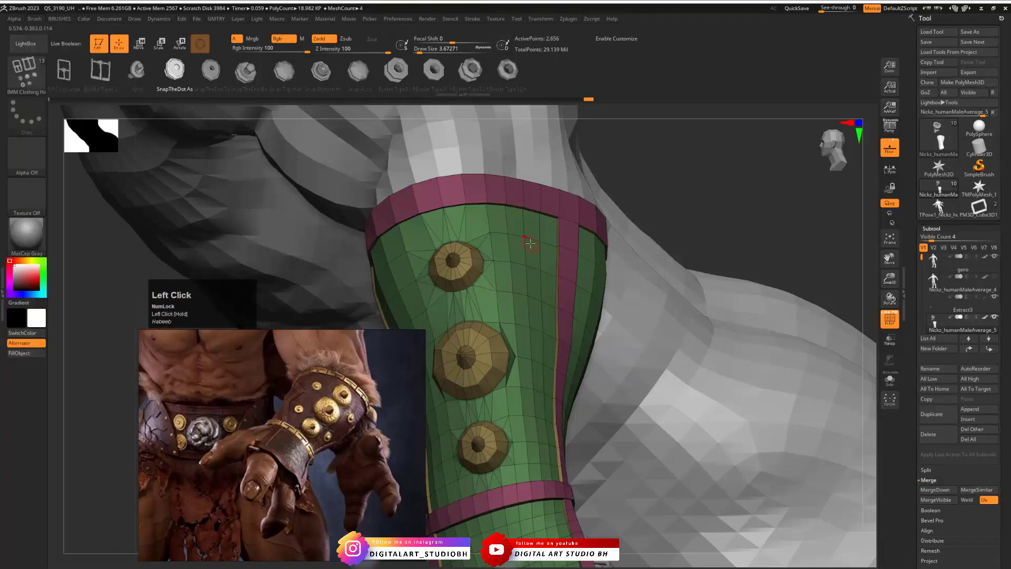
# Try a smaller SnapTheDot stud in the bracer's upper corner to test the new depth
pyautogui.moveTo(526, 239)
pyautogui.mouseDown()
pyautogui.moveTo(524, 262)
pyautogui.moveTo(515, 257)
pyautogui.moveTo(523, 267)
pyautogui.moveTo(510, 264)
pyautogui.moveTo(531, 257)
pyautogui.mouseUp()
pyautogui.hotkey('ctrl', 'z')
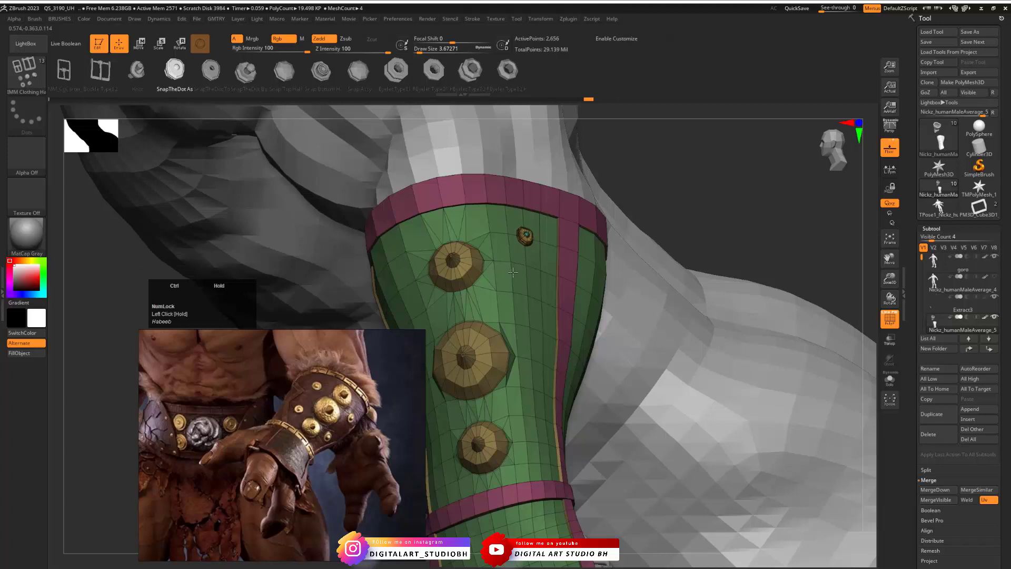
pyautogui.keyDown('ctrl'); pyautogui.moveTo(513, 272); pyautogui.dragTo(513, 277); pyautogui.keyUp('ctrl')
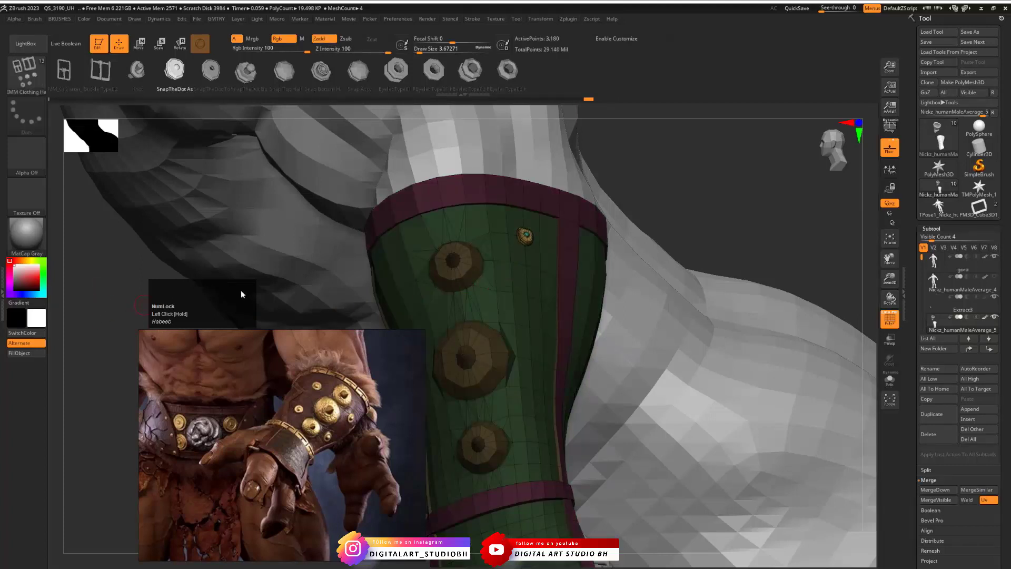
pyautogui.moveTo(647, 190)
pyautogui.mouseDown()
pyautogui.moveTo(674, 177)
pyautogui.moveTo(647, 179)
pyautogui.moveTo(655, 193)
pyautogui.mouseUp()
pyautogui.hotkey('ctrl', 'z')
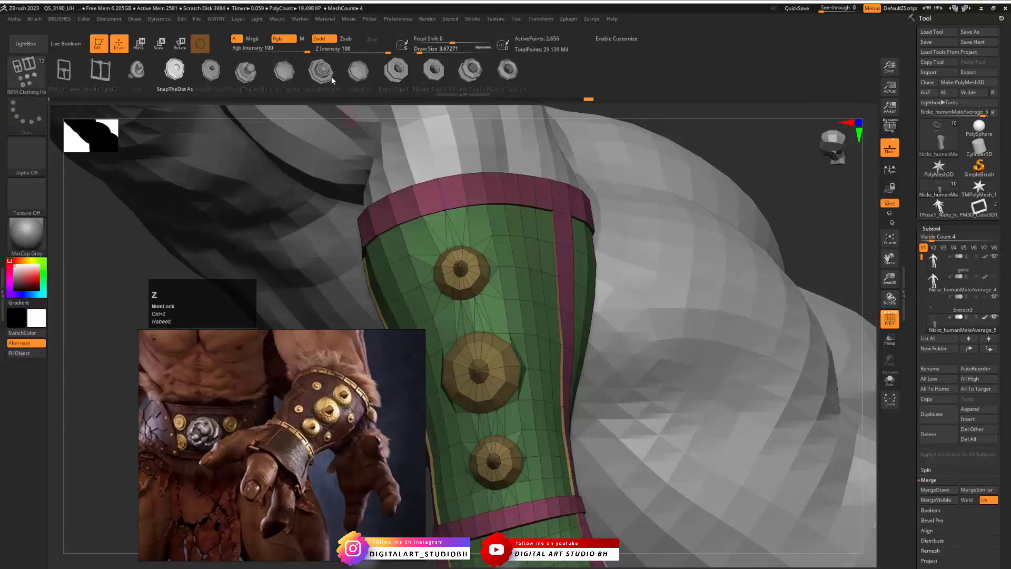
# Switch the insert mesh to Snap Assy and readjust the brush's embed depth after a test stud
pyautogui.click(356, 74)
pyautogui.click(527, 238)
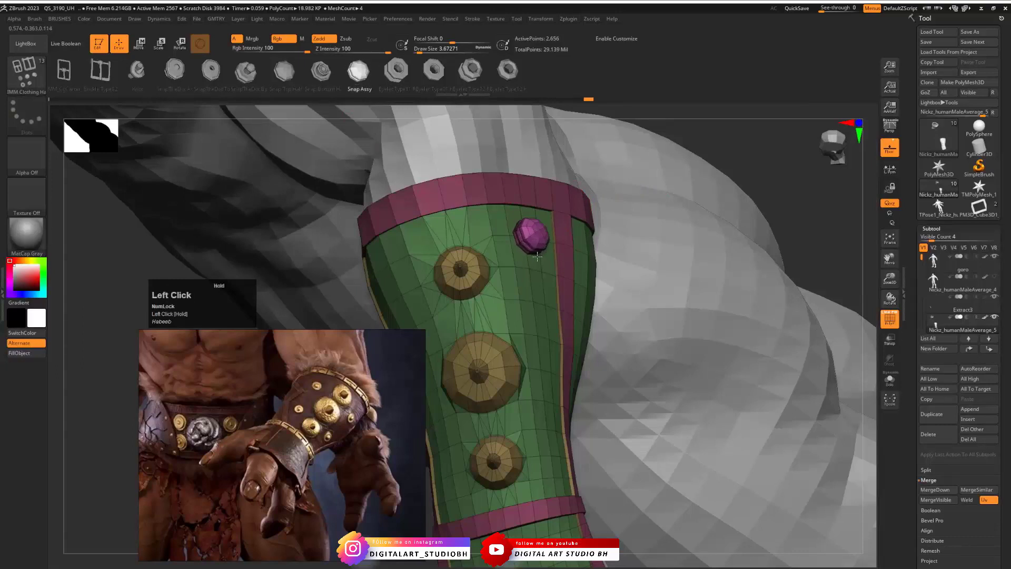
pyautogui.keyDown('ctrl'); pyautogui.moveTo(525, 257); pyautogui.dragTo(524, 258); pyautogui.keyUp('ctrl')
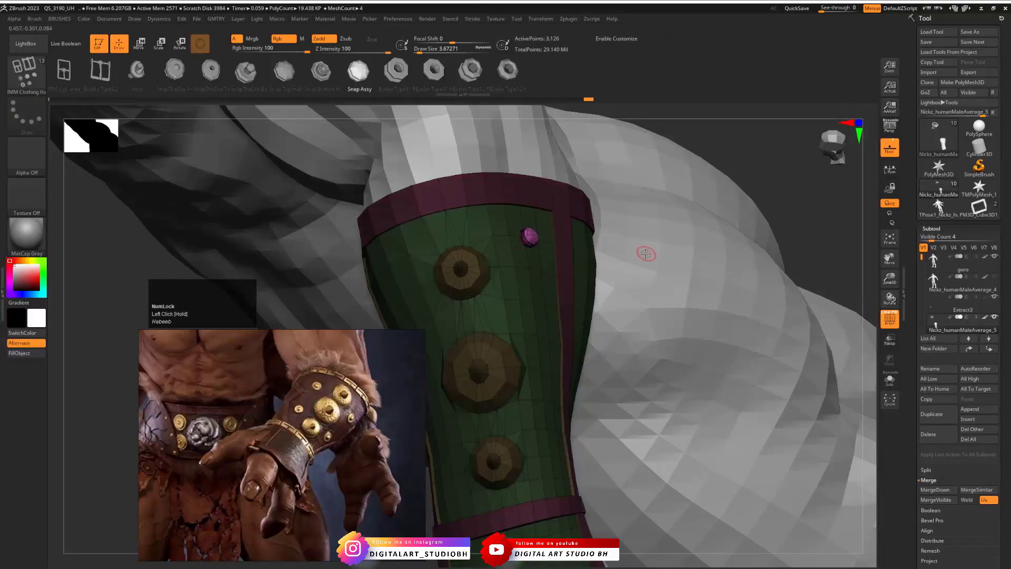
pyautogui.press('b')
pyautogui.click(626, 352)
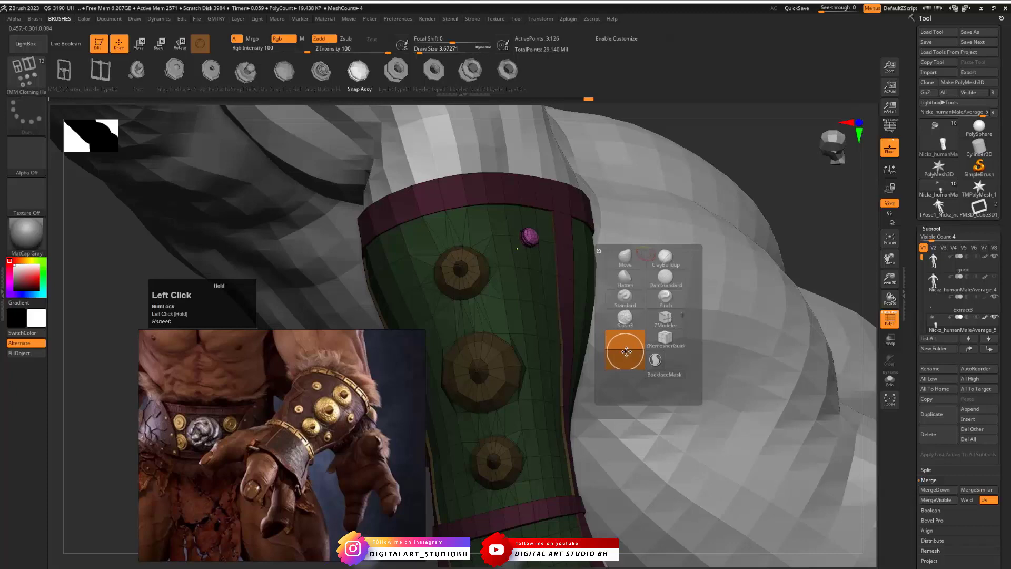
pyautogui.hotkey('ctrl', 'z')
# Try a small Snap Assy stud near the bracer's upper edge and compare it with the reference image
pyautogui.keyDown('ctrl'); pyautogui.moveTo(525, 238); pyautogui.dragTo(520, 268); pyautogui.keyUp('ctrl')
pyautogui.moveTo(699, 140)
pyautogui.mouseDown()
pyautogui.moveTo(637, 131)
pyautogui.moveTo(693, 158)
pyautogui.mouseUp()
pyautogui.moveTo(259, 388); pyautogui.dragTo(162, 396, button='right')
pyautogui.moveTo(213, 299); pyautogui.dragTo(114, 312)
pyautogui.moveTo(694, 243); pyautogui.dragTo(703, 112)
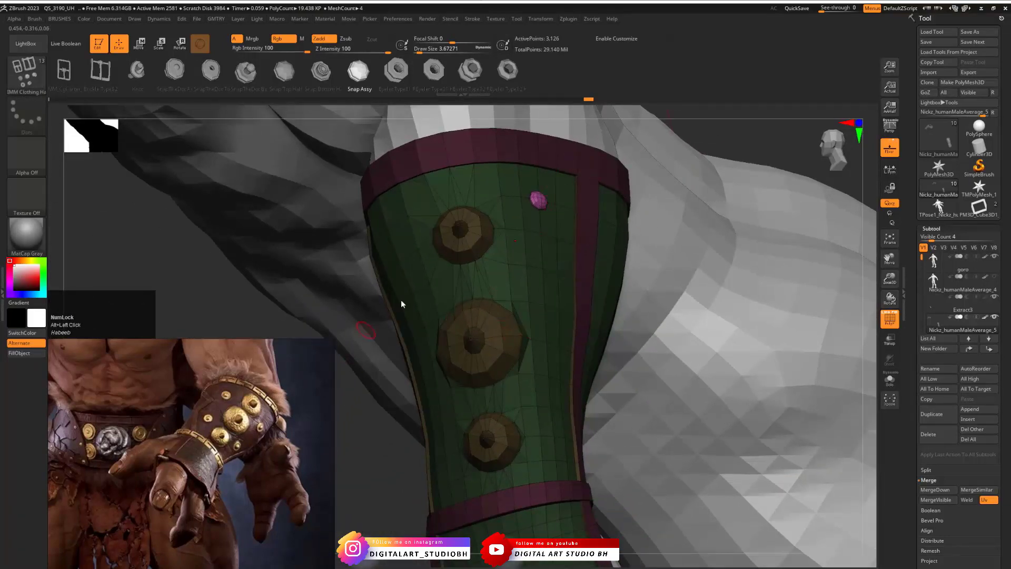
pyautogui.hotkey('ctrl', 'z')
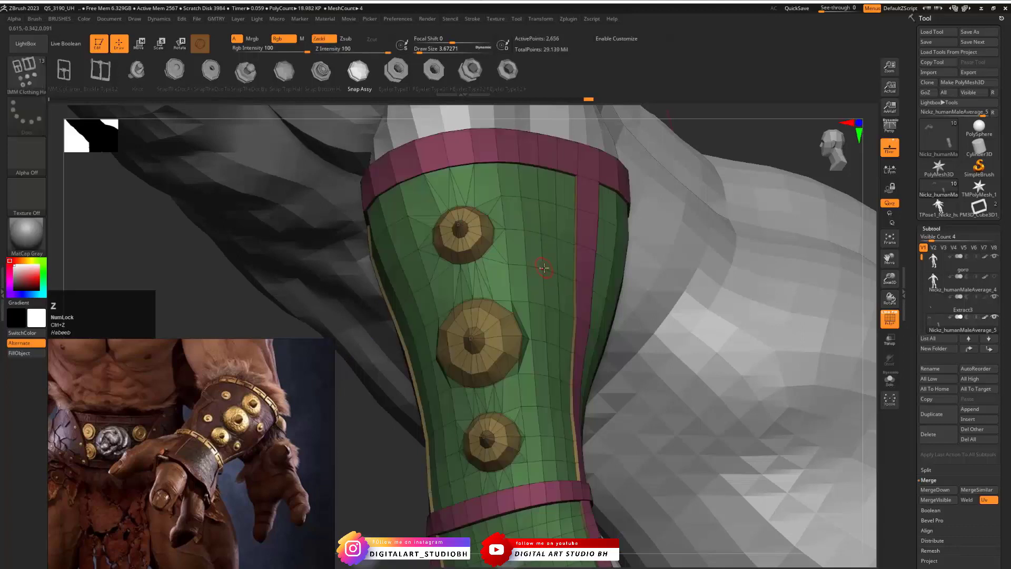
# Insert four small Snap Assy studs on the bracer, two on each side of the row of large studs
pyautogui.click(543, 267)
pyautogui.hotkey('ctrl', 'shift', 'z')
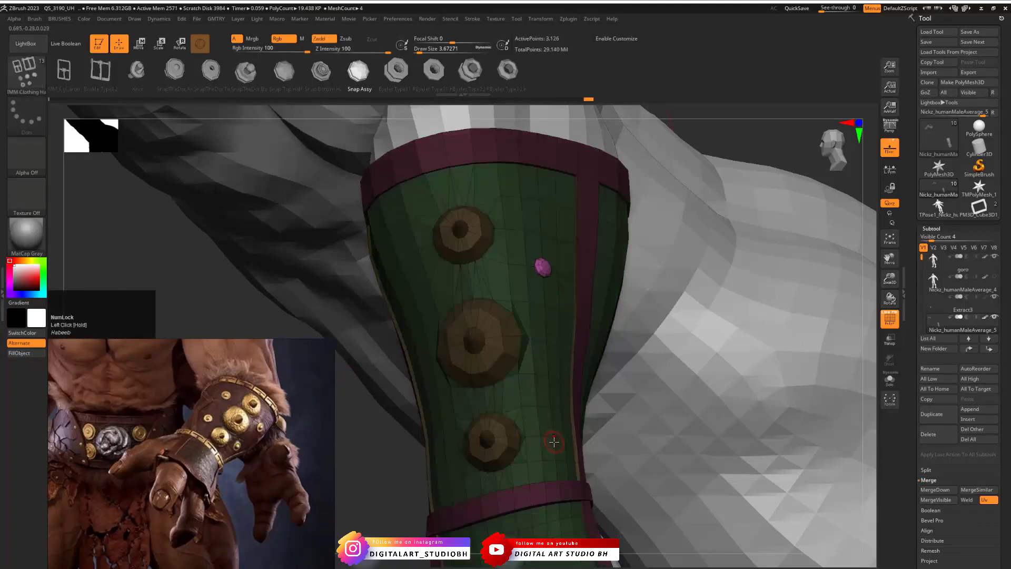
pyautogui.click(549, 407)
pyautogui.moveTo(377, 339); pyautogui.dragTo(376, 314)
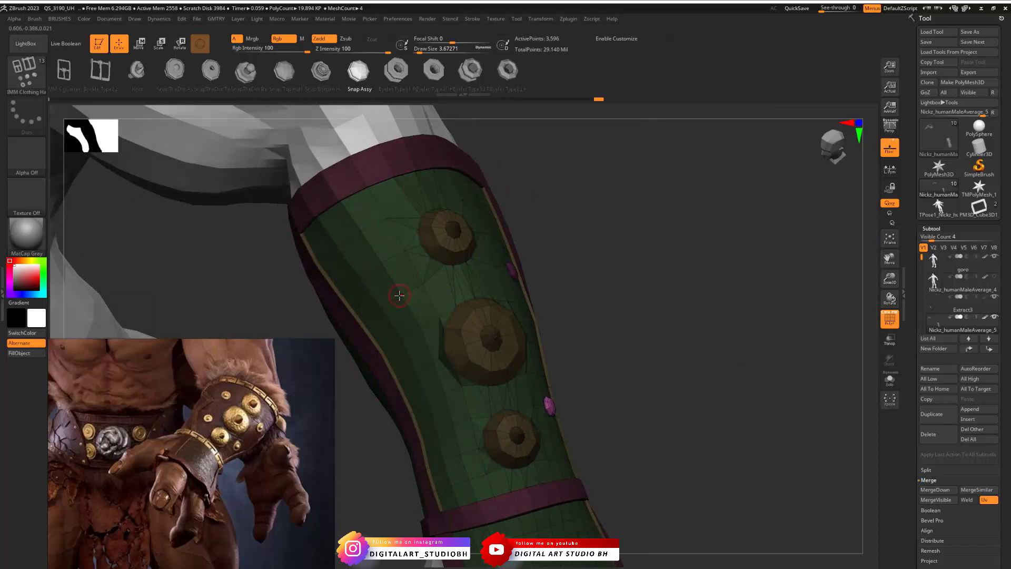
pyautogui.moveTo(401, 294); pyautogui.dragTo(414, 297)
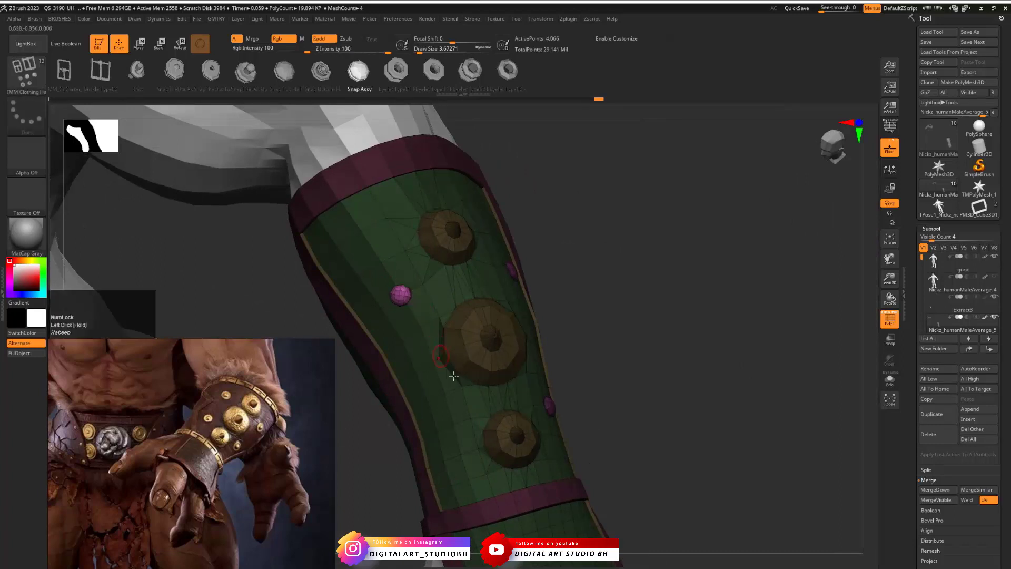
pyautogui.click(453, 423)
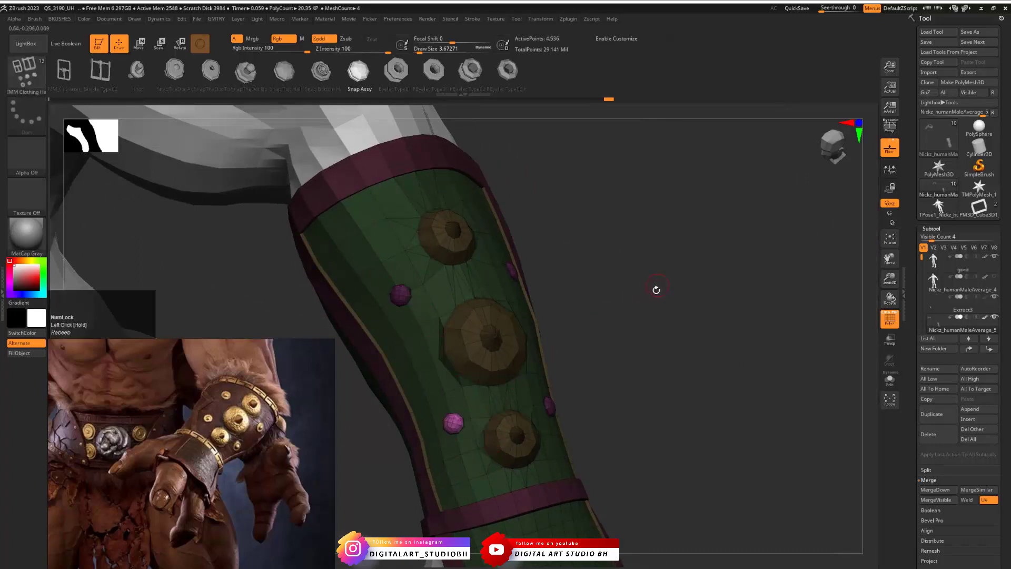
# Append a Cylinder3D subtool to the character and make it the active subtool
pyautogui.moveTo(655, 290)
pyautogui.mouseDown()
pyautogui.moveTo(649, 264)
pyautogui.moveTo(672, 298)
pyautogui.moveTo(591, 300)
pyautogui.moveTo(661, 257)
pyautogui.moveTo(652, 251)
pyautogui.moveTo(699, 266)
pyautogui.moveTo(611, 300)
pyautogui.moveTo(638, 283)
pyautogui.moveTo(624, 281)
pyautogui.moveTo(648, 289)
pyautogui.moveTo(603, 300)
pyautogui.moveTo(614, 266)
pyautogui.moveTo(532, 282)
pyautogui.moveTo(665, 236)
pyautogui.moveTo(639, 239)
pyautogui.moveTo(570, 309)
pyautogui.moveTo(571, 284)
pyautogui.mouseUp()
pyautogui.hotkey('shift', 'f')
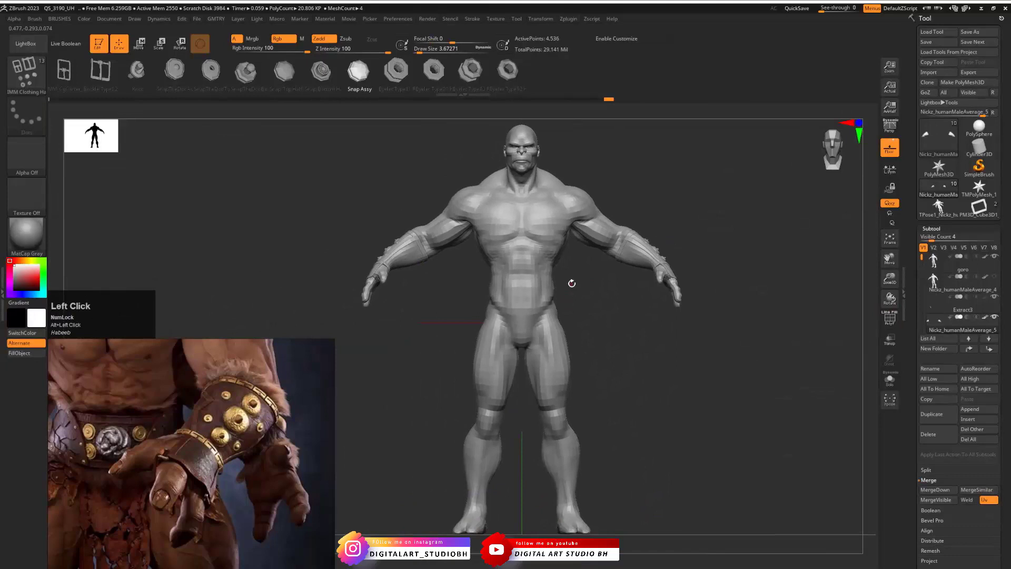
pyautogui.moveTo(593, 319)
pyautogui.mouseDown()
pyautogui.moveTo(548, 302)
pyautogui.moveTo(524, 307)
pyautogui.moveTo(610, 293)
pyautogui.moveTo(658, 343)
pyautogui.mouseUp()
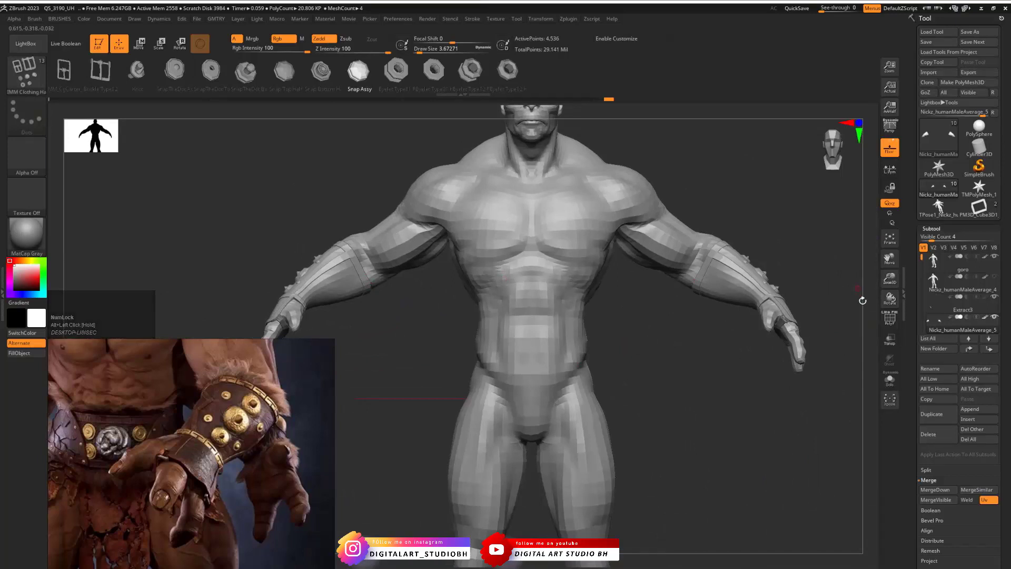
pyautogui.moveTo(921, 257)
pyautogui.mouseDown()
pyautogui.moveTo(920, 278)
pyautogui.moveTo(920, 256)
pyautogui.mouseUp()
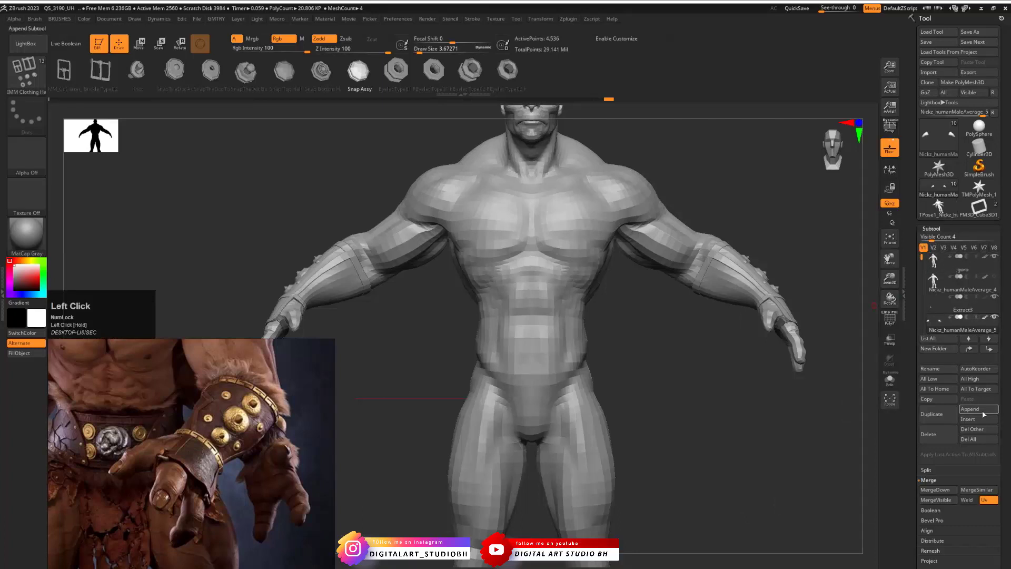
pyautogui.click(977, 420)
pyautogui.click(723, 402)
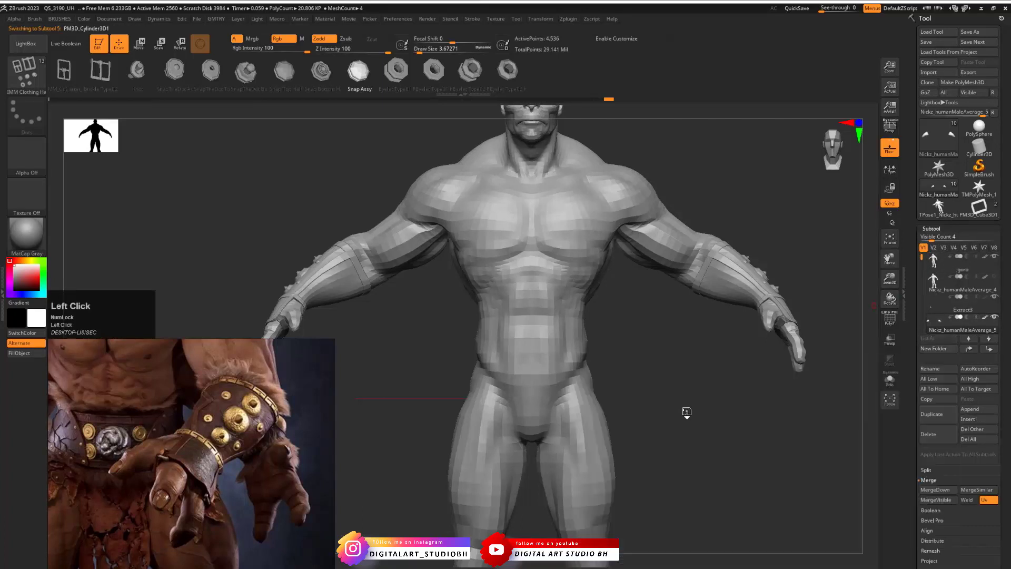
pyautogui.press('f')
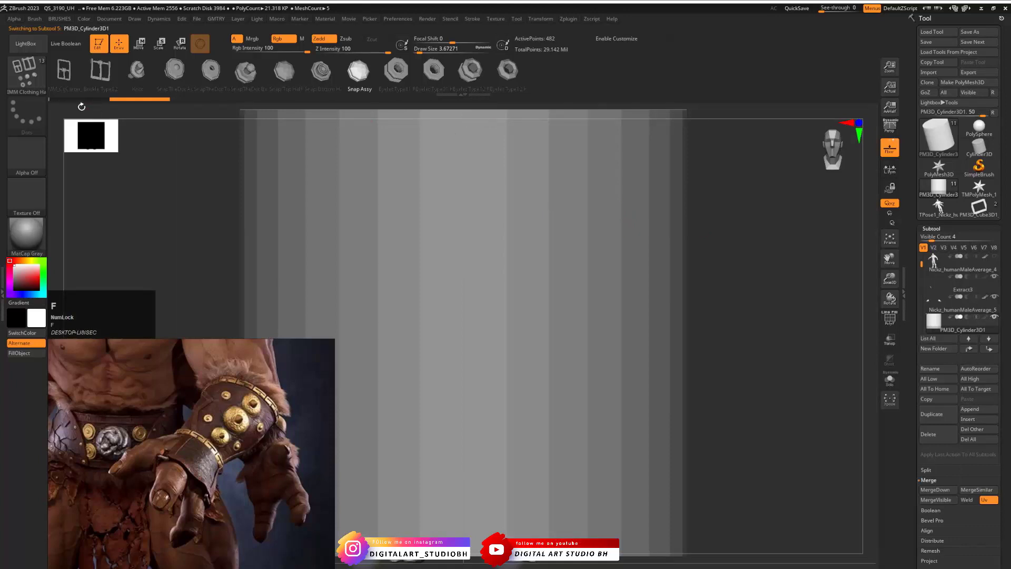
# Hide the cylinder's end caps and delete the hidden faces, keeping only its side wall
pyautogui.press('b')
pyautogui.click(586, 236)
pyautogui.moveTo(698, 174)
pyautogui.keyDown('alt'); pyautogui.mouseDown()
pyautogui.moveTo(683, 157)
pyautogui.moveTo(686, 251)
pyautogui.moveTo(704, 232)
pyautogui.moveTo(703, 254)
pyautogui.mouseUp(); pyautogui.keyUp('alt')
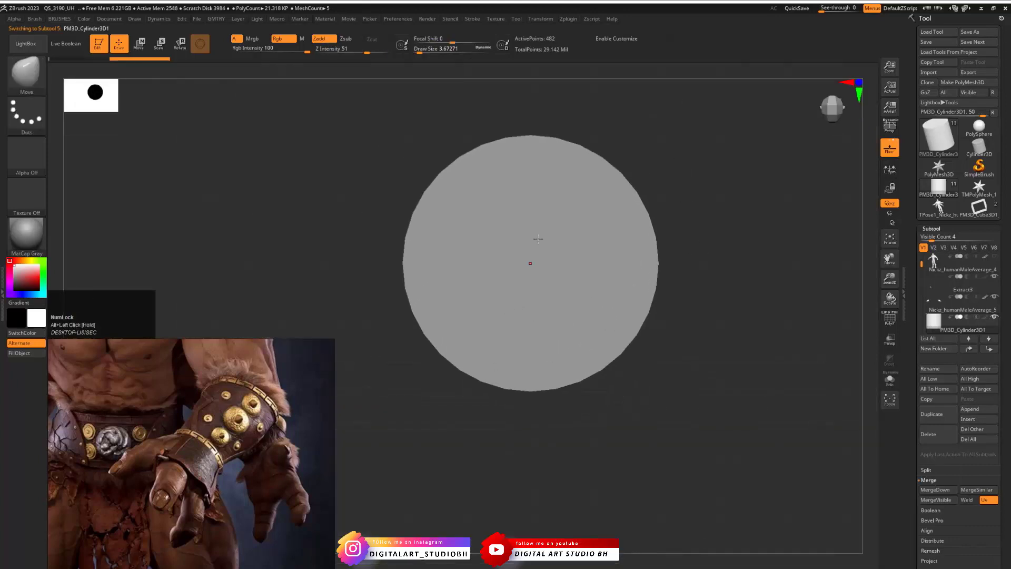
pyautogui.hotkey('shift', 'f')
pyautogui.moveTo(534, 220)
pyautogui.keyDown('ctrl'); pyautogui.keyDown('shift'); pyautogui.mouseDown()
pyautogui.moveTo(525, 221)
pyautogui.moveTo(548, 219)
pyautogui.mouseUp(); pyautogui.keyUp('shift'); pyautogui.keyUp('ctrl')
pyautogui.moveTo(688, 282)
pyautogui.mouseDown()
pyautogui.moveTo(689, 178)
pyautogui.moveTo(713, 208)
pyautogui.mouseUp()
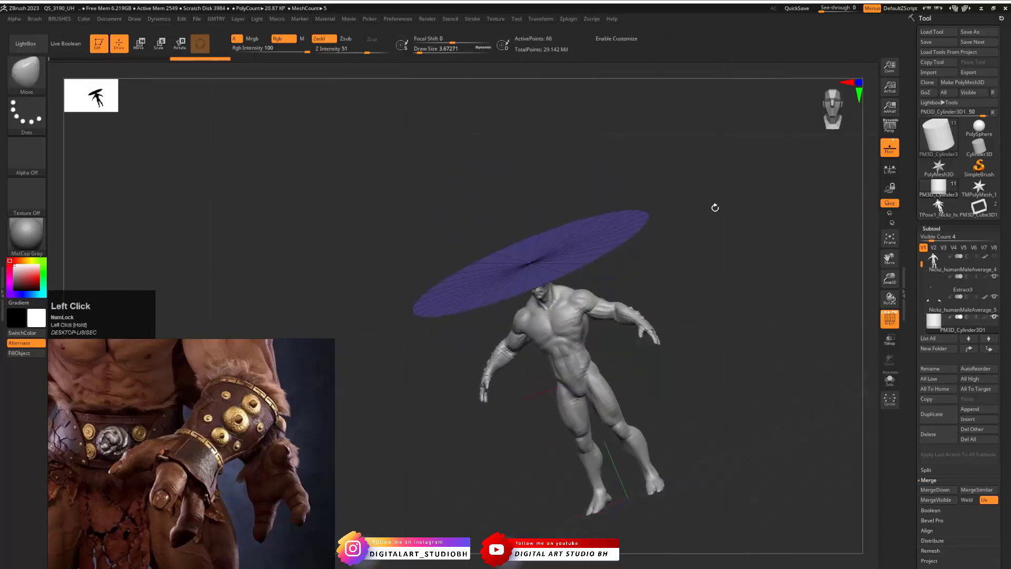
pyautogui.keyDown('ctrl'); pyautogui.keyDown('shift'); pyautogui.click(759, 349); pyautogui.keyUp('shift'); pyautogui.keyUp('ctrl')
pyautogui.press('g')
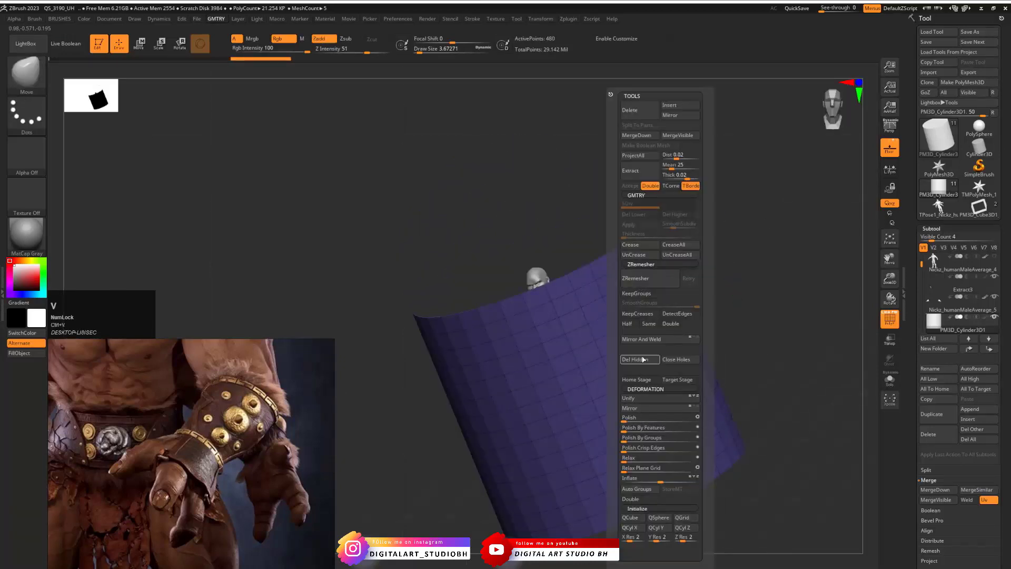
pyautogui.click(643, 359)
# Scale the open cylinder down uniformly to about 0.26 of its size around the character's hips
pyautogui.moveTo(512, 213); pyautogui.dragTo(596, 189)
pyautogui.press('e')
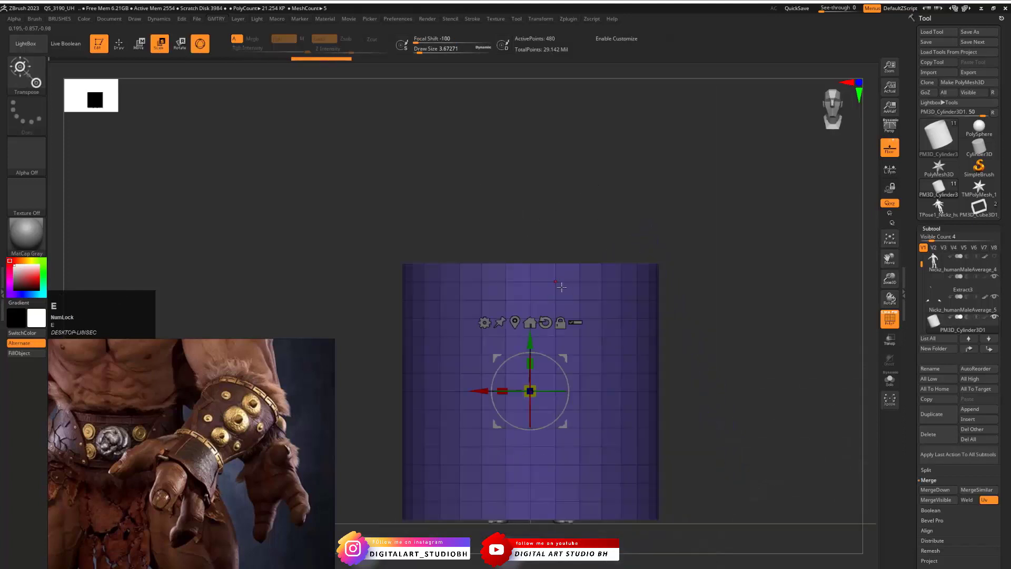
pyautogui.moveTo(532, 390); pyautogui.dragTo(425, 381)
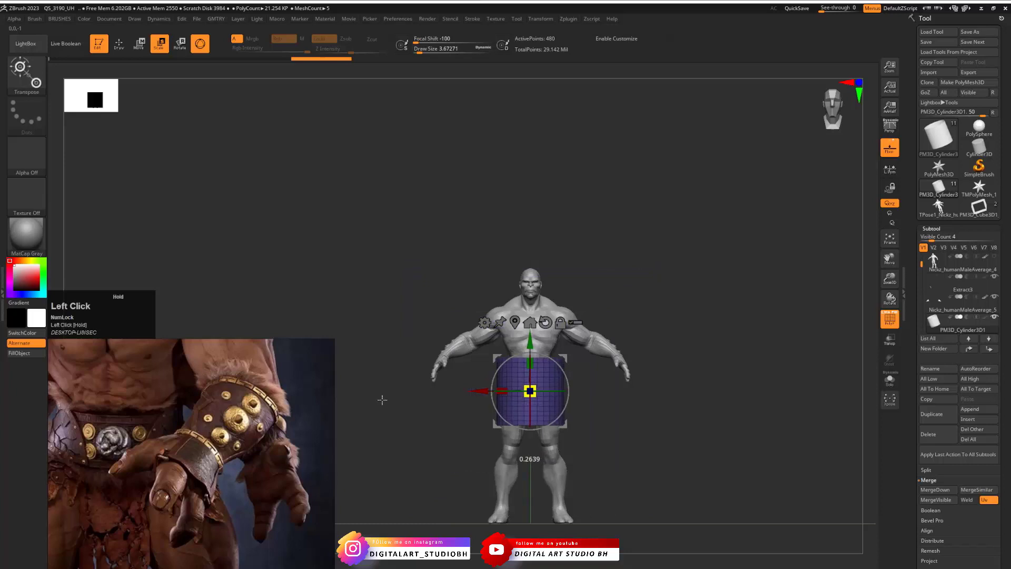
pyautogui.keyDown('alt'); pyautogui.moveTo(382, 399); pyautogui.dragTo(701, 377); pyautogui.keyUp('alt')
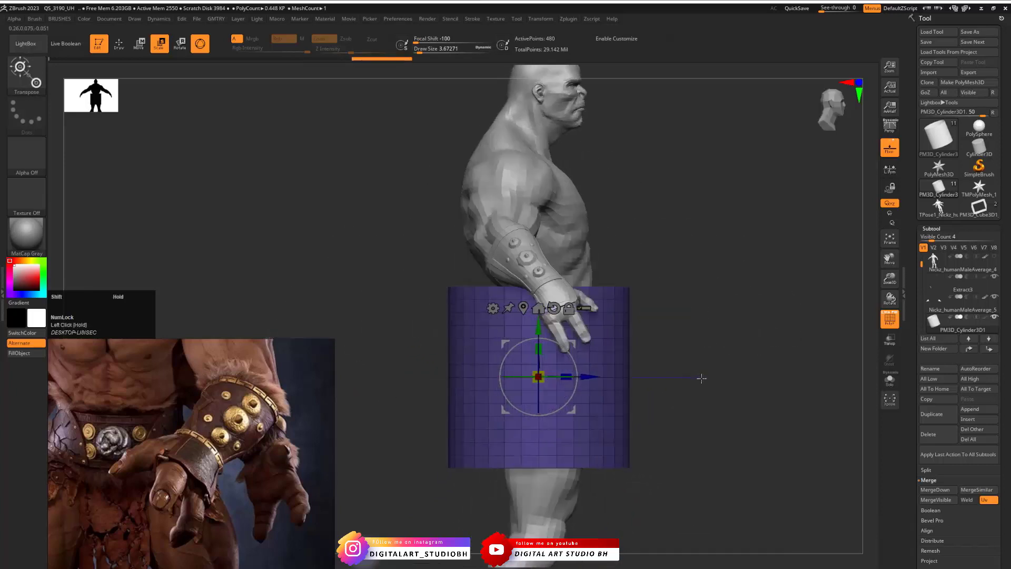
# Flatten the open cylinder into a belt-height band and fit it closely around the character's waist
pyautogui.moveTo(538, 349); pyautogui.dragTo(549, 403)
pyautogui.moveTo(538, 327); pyautogui.dragTo(539, 263)
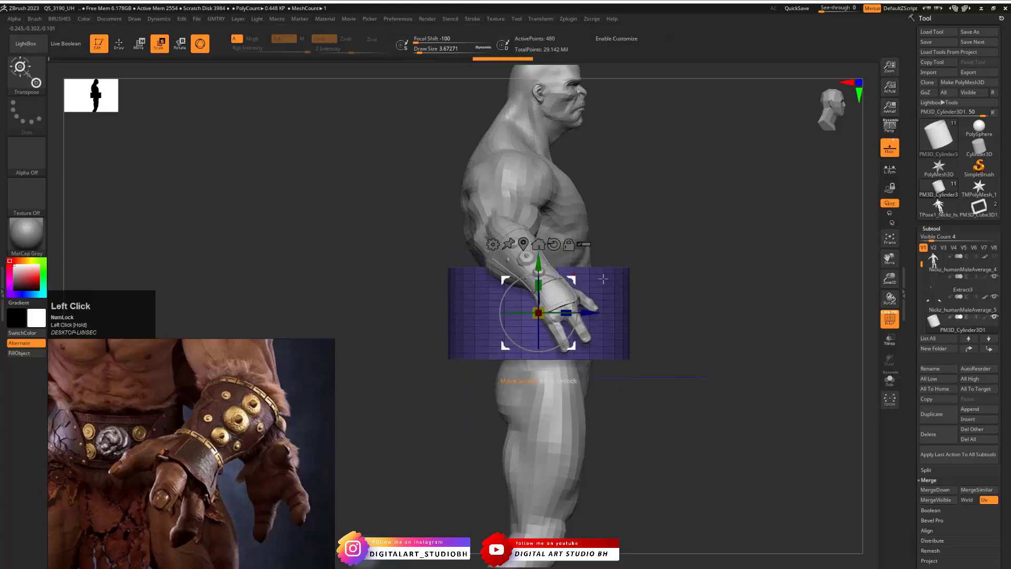
pyautogui.keyDown('shift'); pyautogui.moveTo(703, 279); pyautogui.dragTo(693, 331); pyautogui.keyUp('shift')
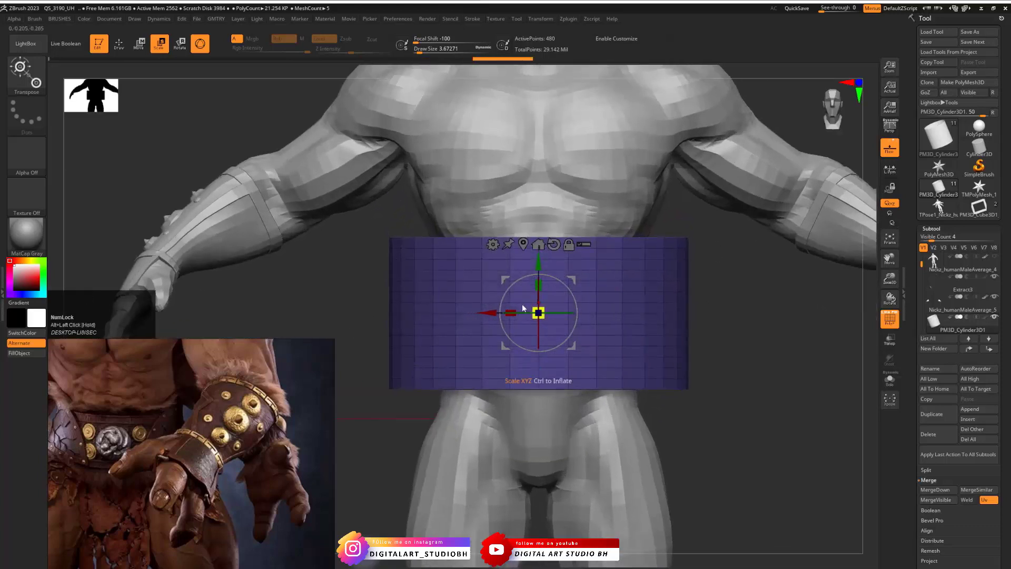
pyautogui.moveTo(547, 311); pyautogui.dragTo(552, 258)
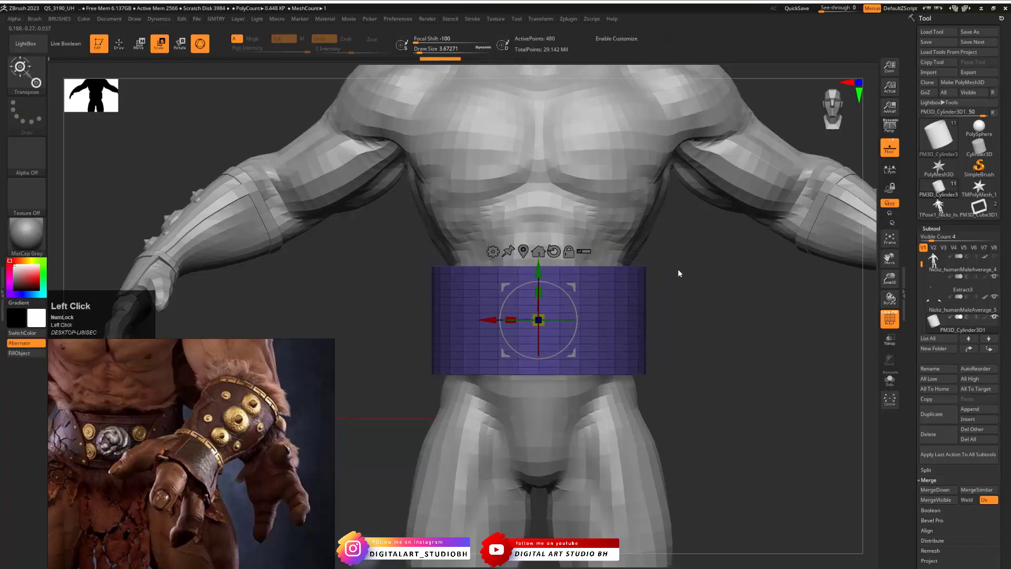
pyautogui.moveTo(678, 268); pyautogui.dragTo(735, 276)
pyautogui.moveTo(599, 319)
pyautogui.mouseDown()
pyautogui.moveTo(627, 318)
pyautogui.moveTo(602, 320)
pyautogui.mouseUp()
pyautogui.moveTo(715, 285); pyautogui.dragTo(673, 280)
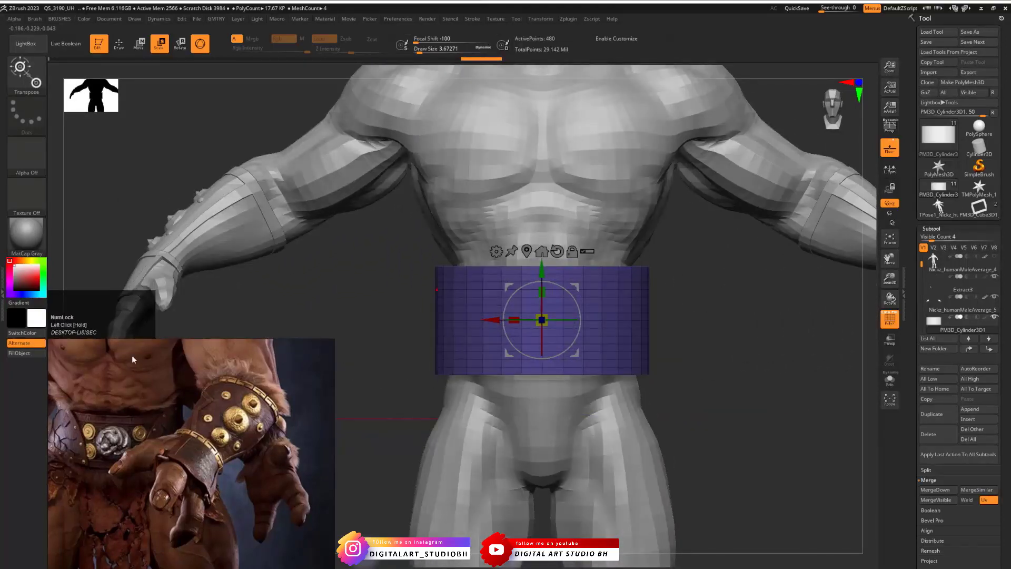
# Move the floating reference image to the opposite side of the character, beside the other leg
pyautogui.moveTo(133, 360); pyautogui.dragTo(678, 359, button='right')
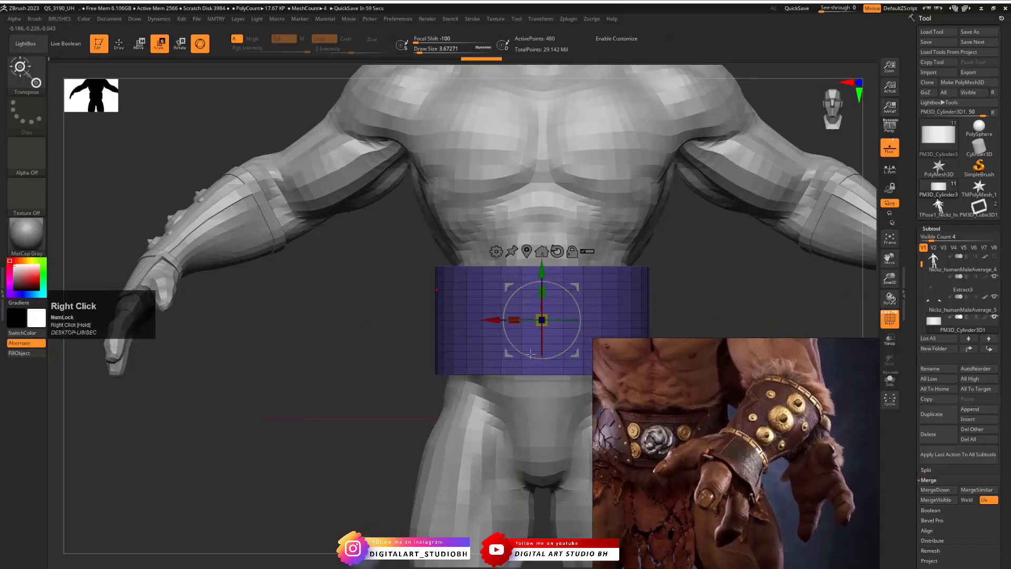
pyautogui.moveTo(206, 319)
pyautogui.mouseDown()
pyautogui.moveTo(650, 309)
pyautogui.moveTo(818, 318)
pyautogui.mouseUp()
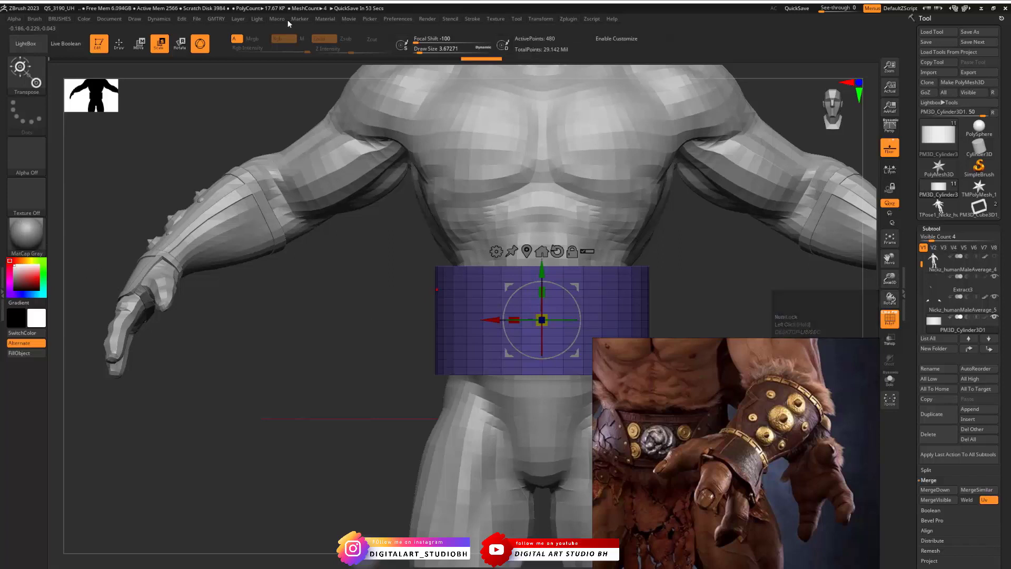
pyautogui.click(163, 19)
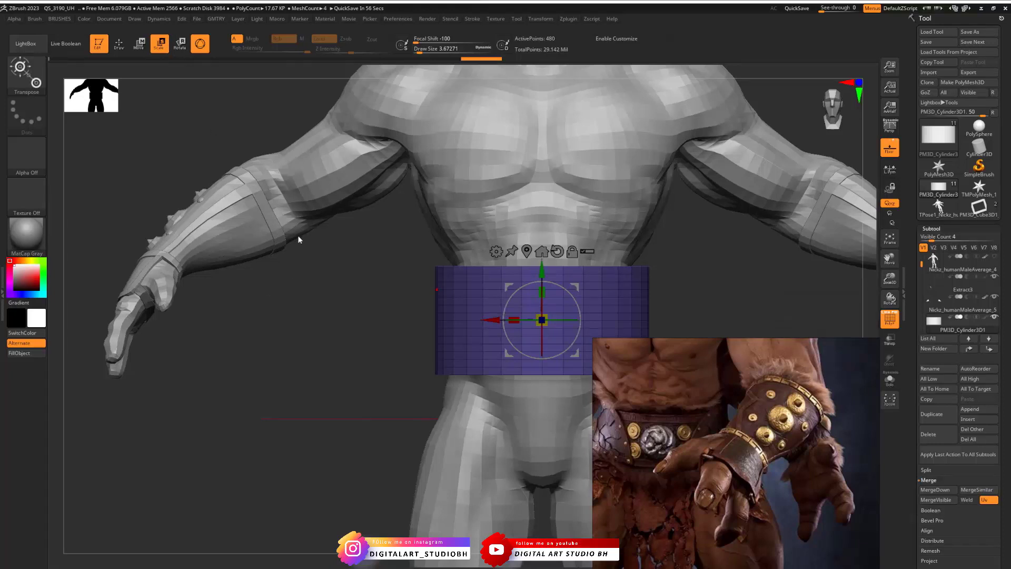
pyautogui.click(312, 252)
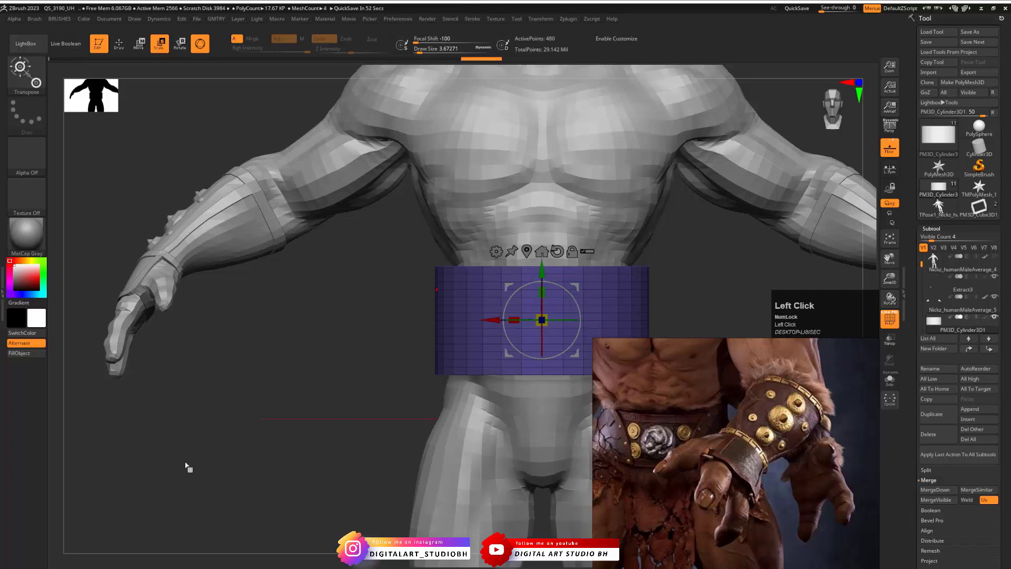
pyautogui.press('space')
pyautogui.moveTo(287, 298); pyautogui.dragTo(291, 299)
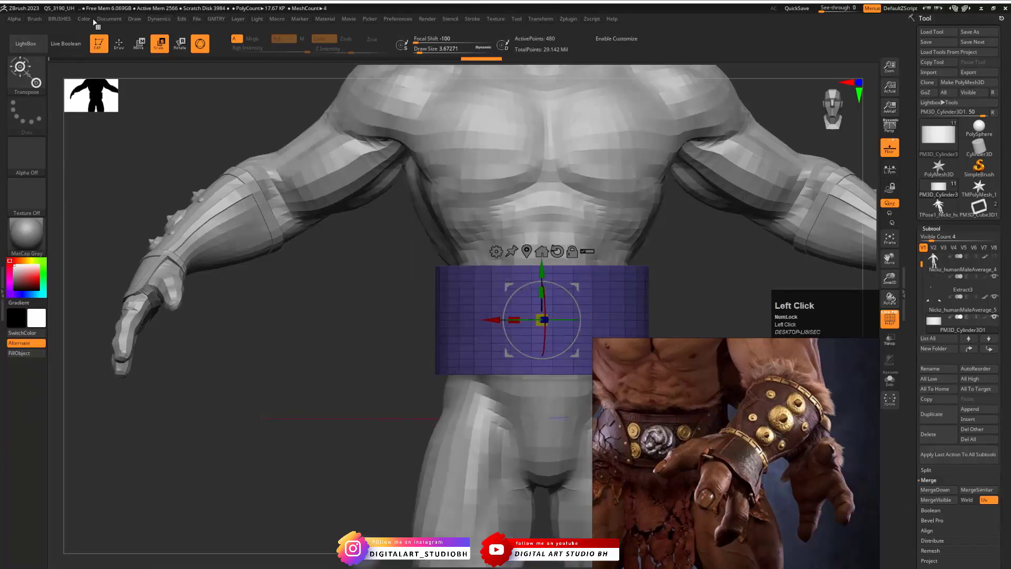
pyautogui.click(112, 20)
pyautogui.click(103, 29)
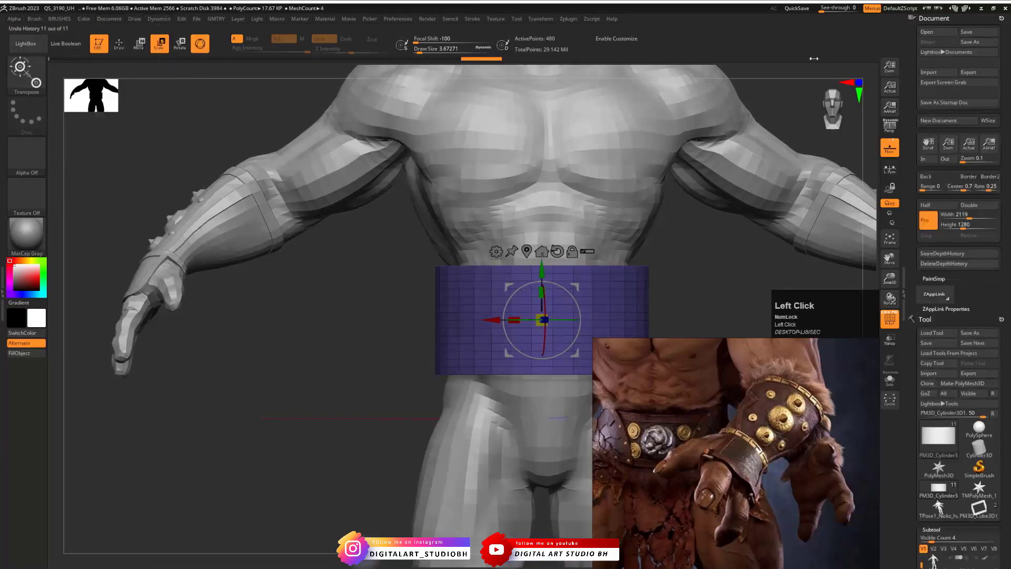
pyautogui.click(990, 17)
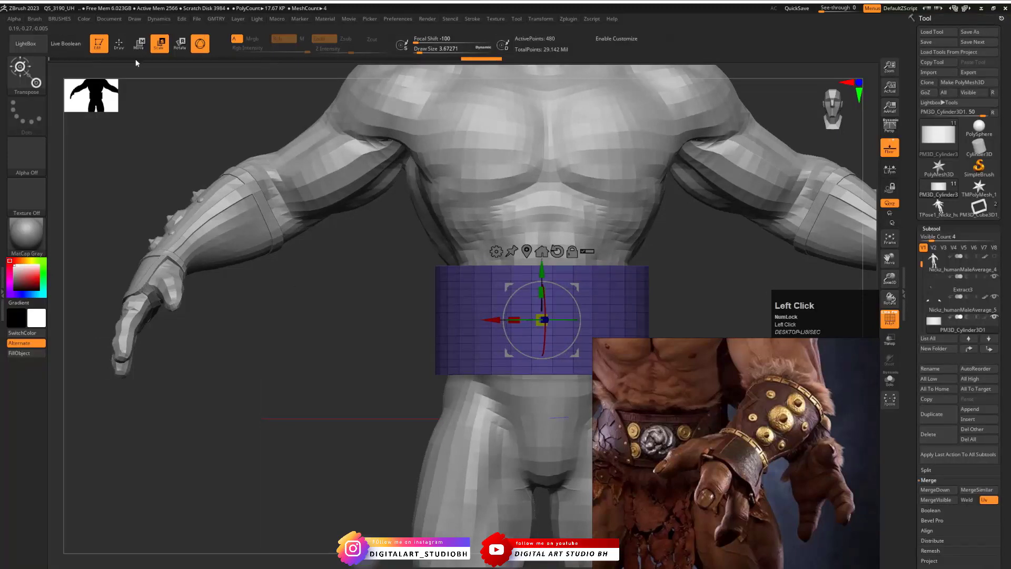
# Dock the Dynamics palette beside the canvas and bring the cylinder and waist back into clear view
pyautogui.click(159, 18)
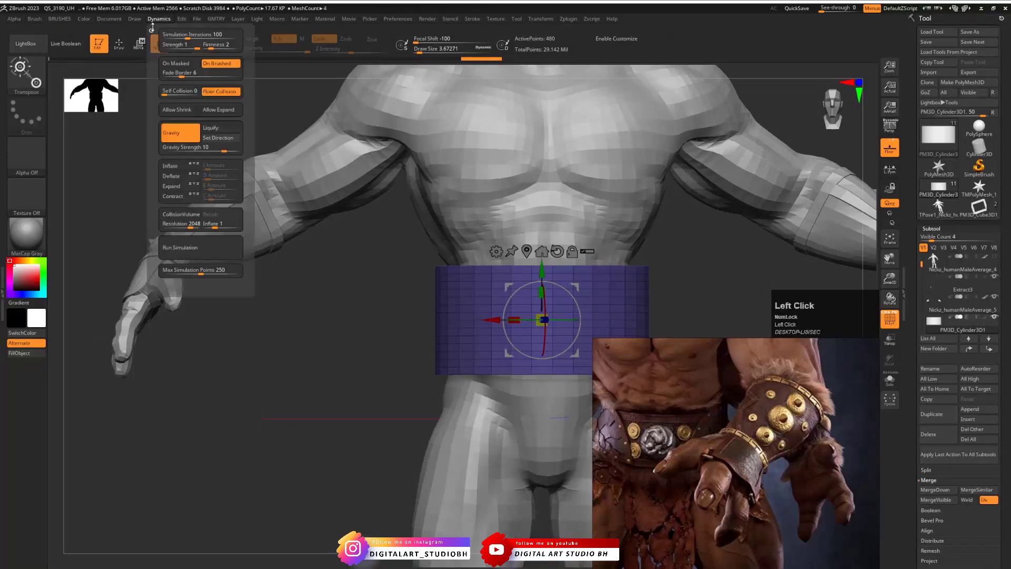
pyautogui.click(152, 26)
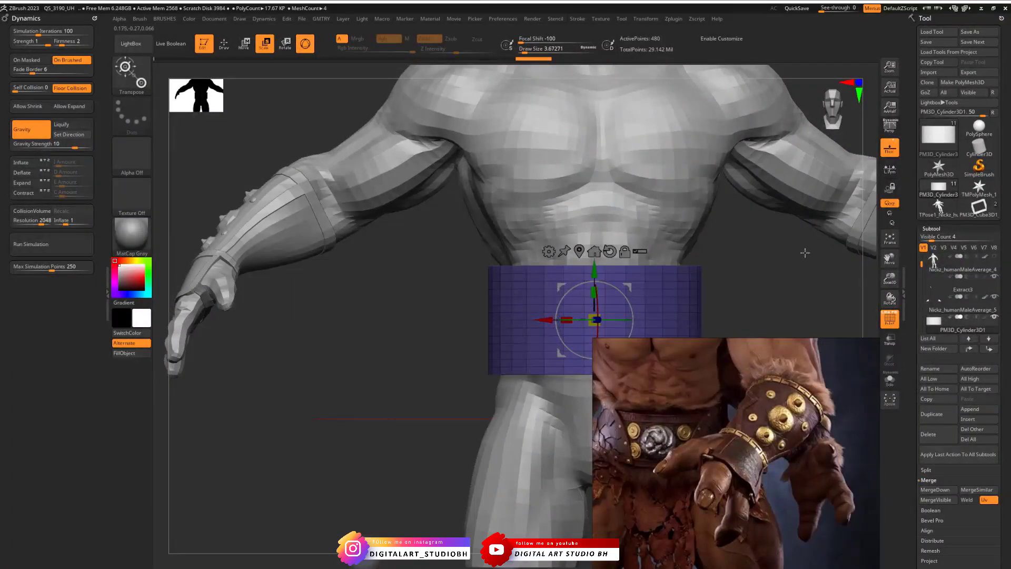
pyautogui.keyDown('alt'); pyautogui.moveTo(731, 248); pyautogui.dragTo(505, 282); pyautogui.keyUp('alt')
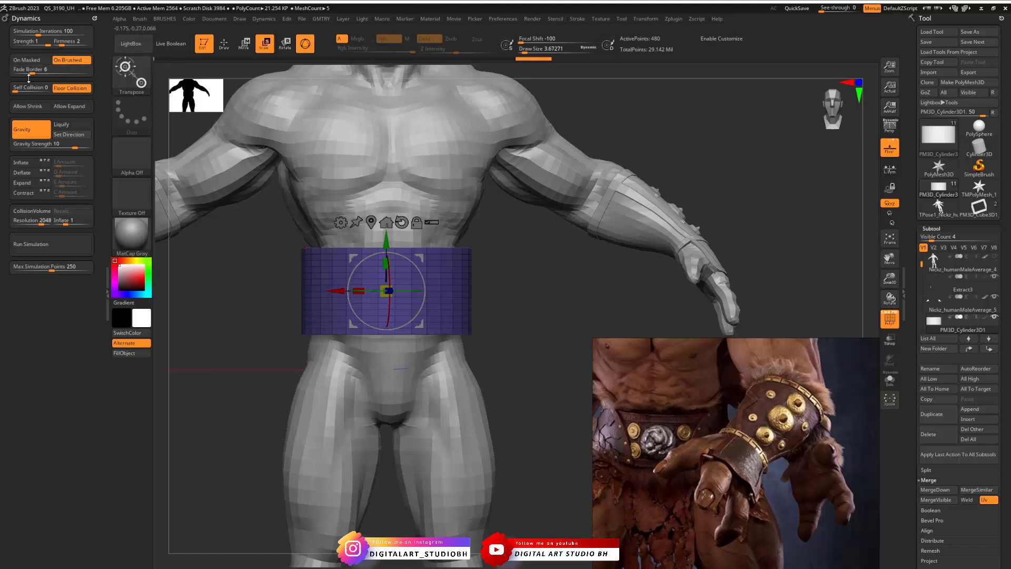
# Set the Dynamics options to On Brushed, Allow Shrink, Deflate with amount 1 and CollisionVolume, with Gravity off
pyautogui.click(31, 60)
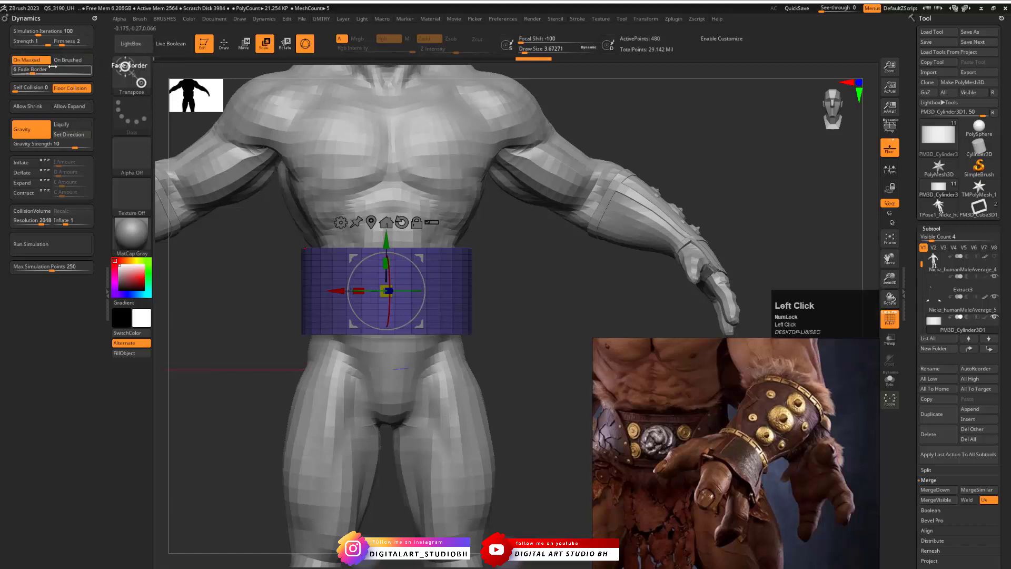
pyautogui.click(58, 60)
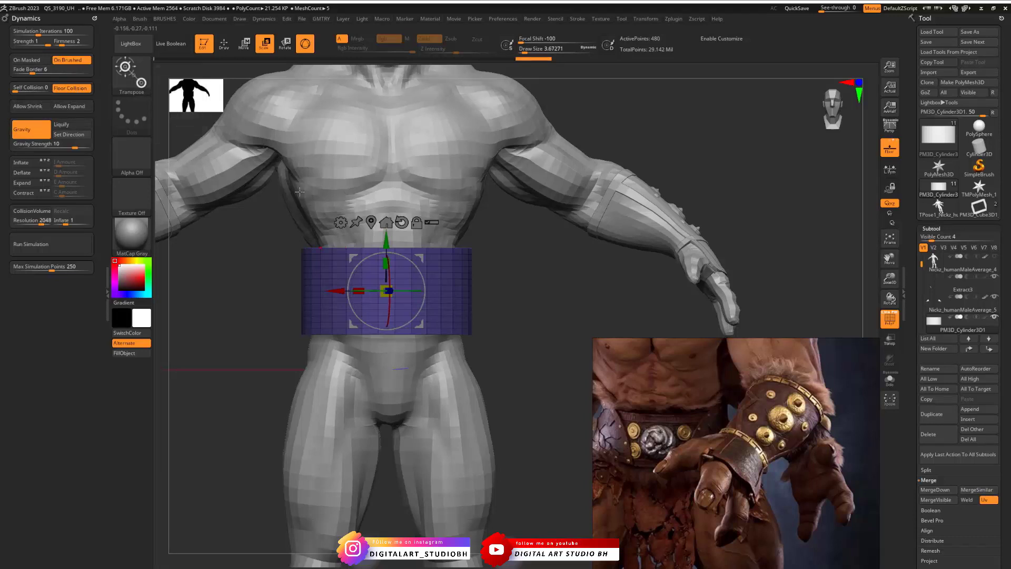
pyautogui.click(26, 108)
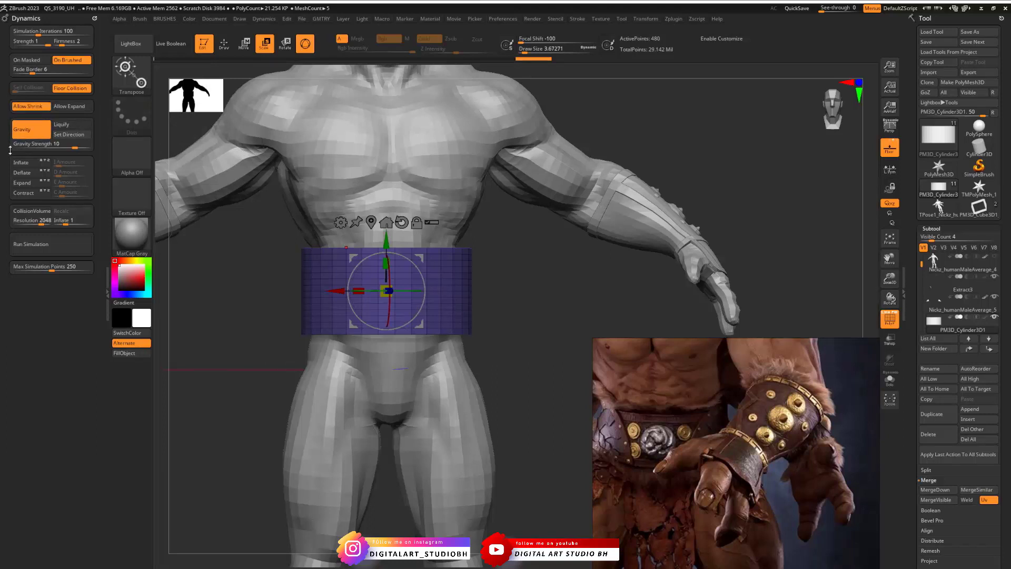
pyautogui.click(29, 131)
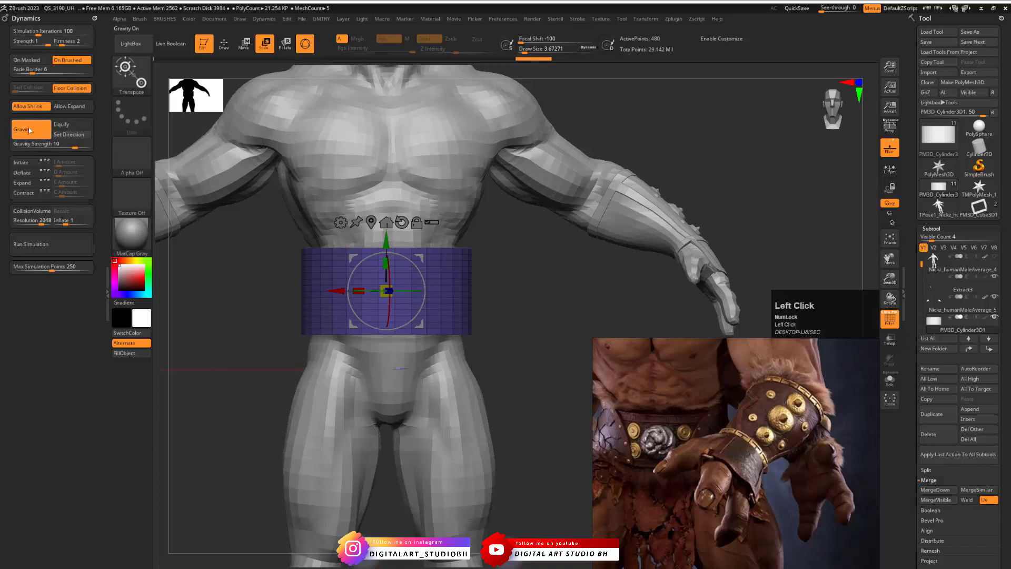
pyautogui.click(29, 173)
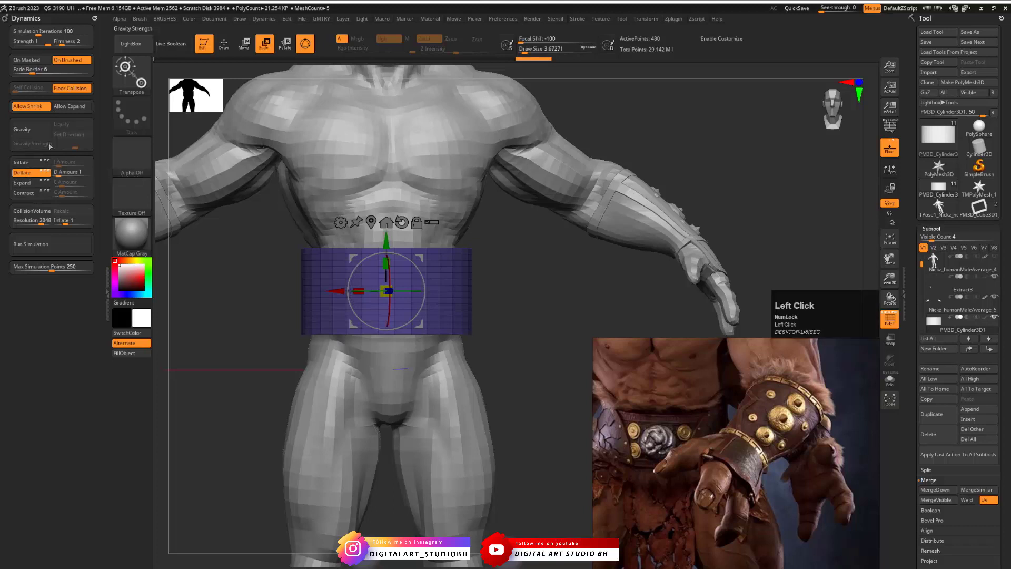
pyautogui.click(36, 211)
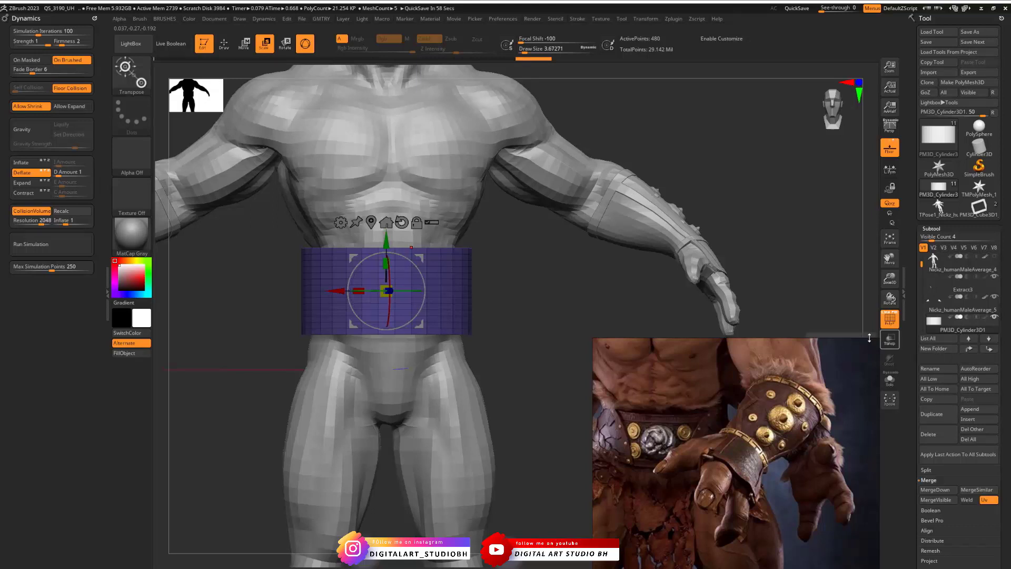
# Run the Dynamics simulation to tighten the cylinder around the waist, and display it double-sided to inspect the fit
pyautogui.click(59, 248)
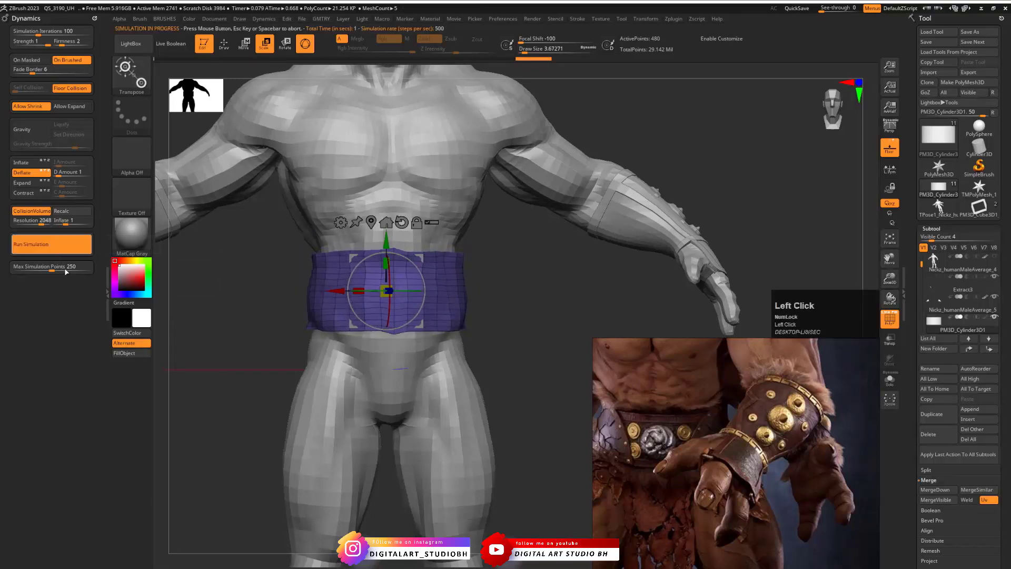
pyautogui.click(54, 254)
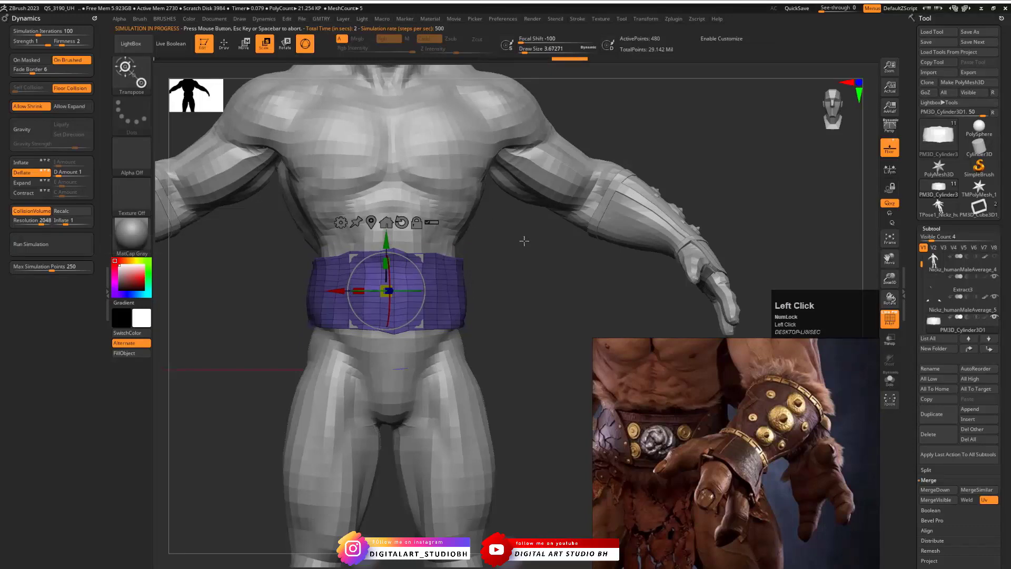
pyautogui.moveTo(524, 241)
pyautogui.mouseDown()
pyautogui.moveTo(685, 239)
pyautogui.moveTo(516, 236)
pyautogui.mouseUp()
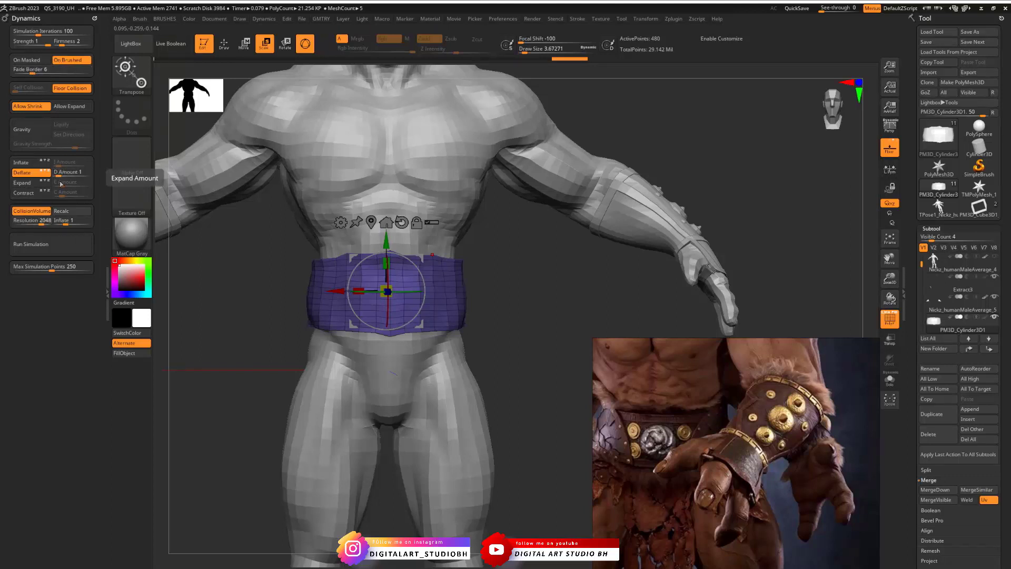
pyautogui.click(474, 267)
pyautogui.moveTo(474, 268); pyautogui.dragTo(474, 277)
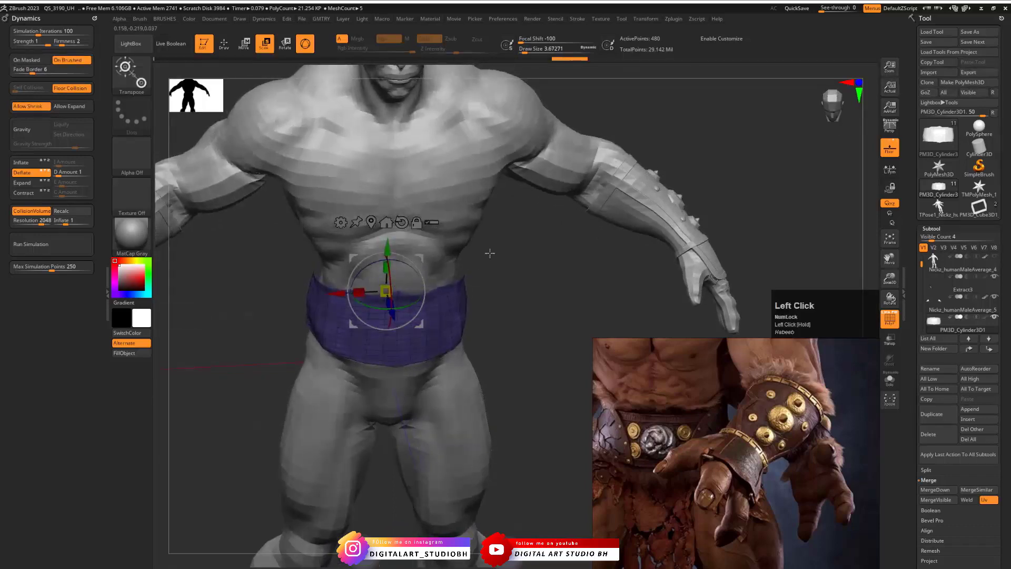
pyautogui.press('v')
pyautogui.click(508, 498)
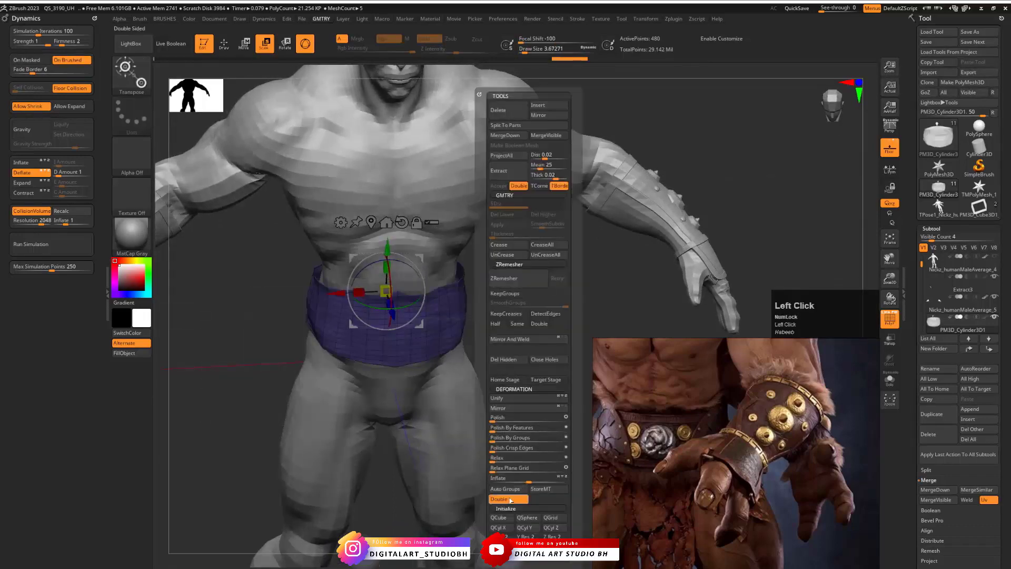
pyautogui.moveTo(470, 273); pyautogui.dragTo(618, 221)
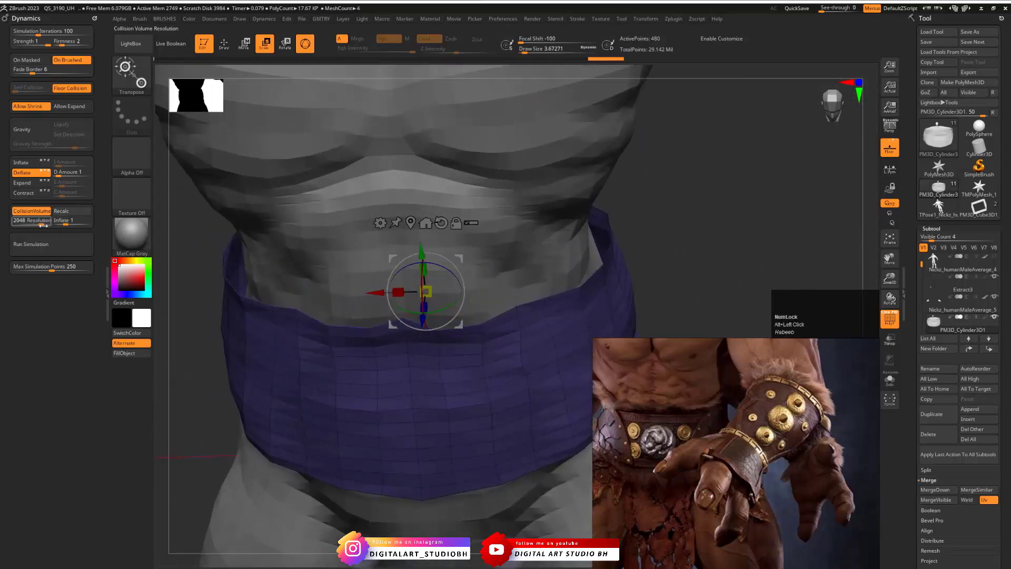
# Set the collision Resolution to 205 and restore the cylinder to its unsimulated shape with double-sided display
pyautogui.moveTo(34, 224); pyautogui.dragTo(17, 224)
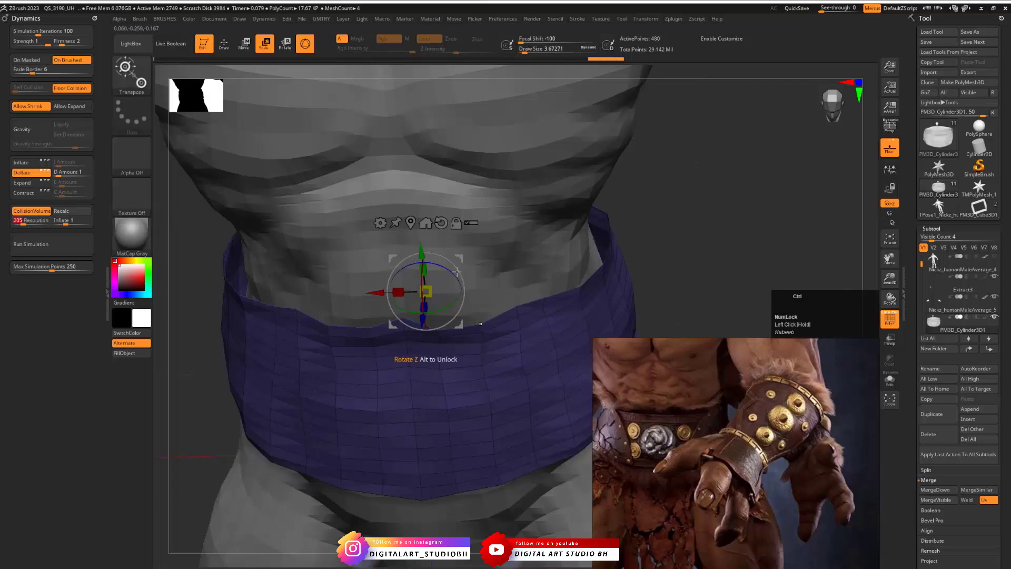
pyautogui.hotkey('ctrl', 'z')
pyautogui.moveTo(658, 167); pyautogui.dragTo(575, 194)
pyautogui.hotkey('ctrl', 'z')
pyautogui.press('v')
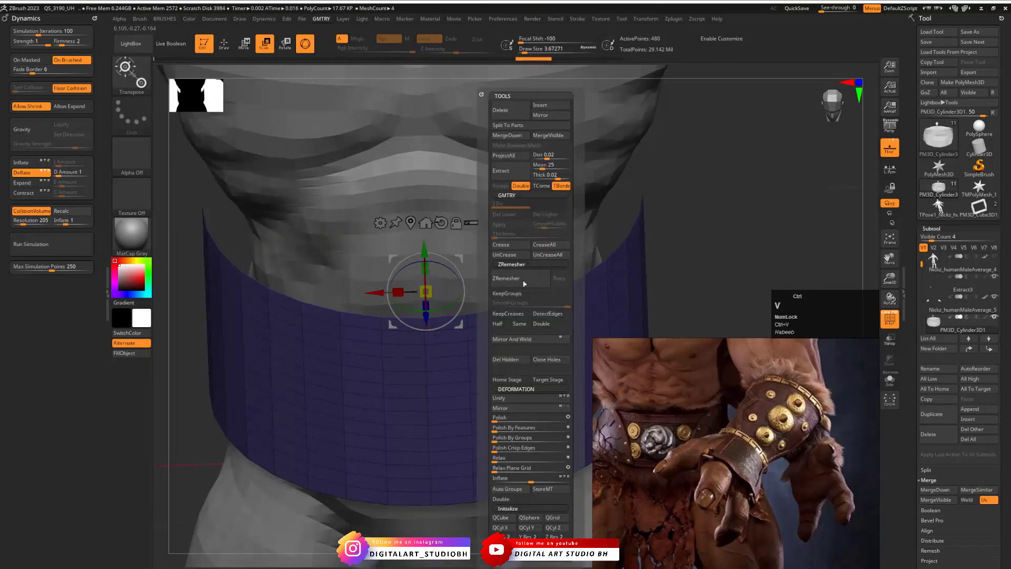
pyautogui.click(511, 501)
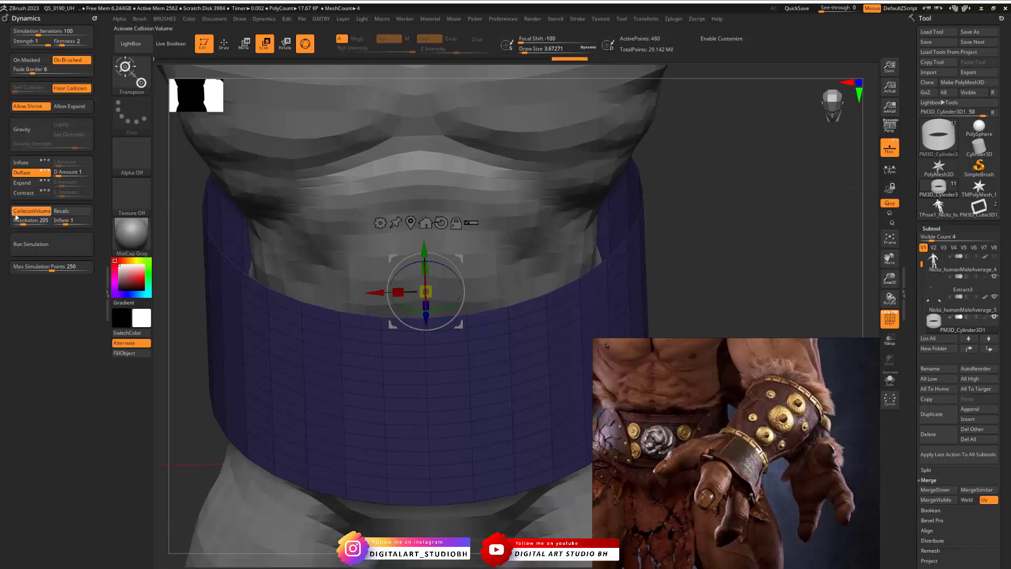
# Try the deflating simulation on the cylinder with the collision Resolution of 205, and undo it
pyautogui.click(38, 245)
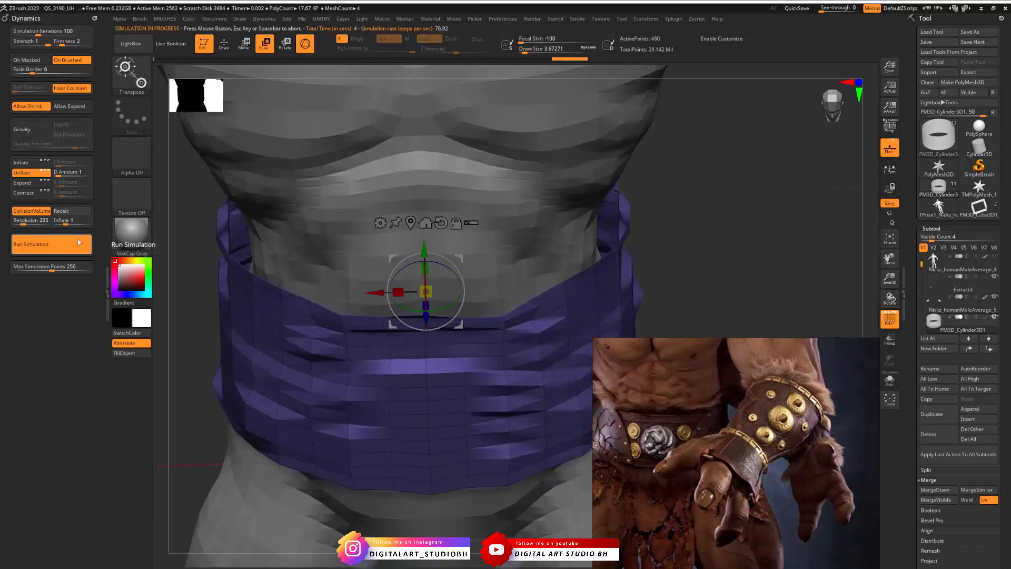
pyautogui.hotkey('ctrl', 'z')
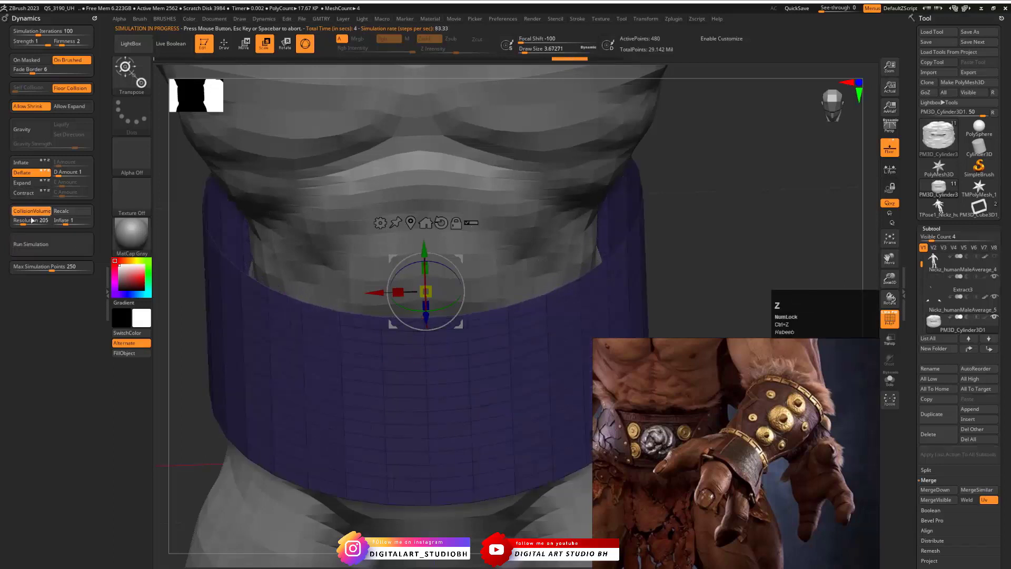
# Simulate the cylinder shrinking onto the waist with the collision Resolution set to 3200 and Inflate set to 0
pyautogui.moveTo(23, 222); pyautogui.dragTo(29, 222)
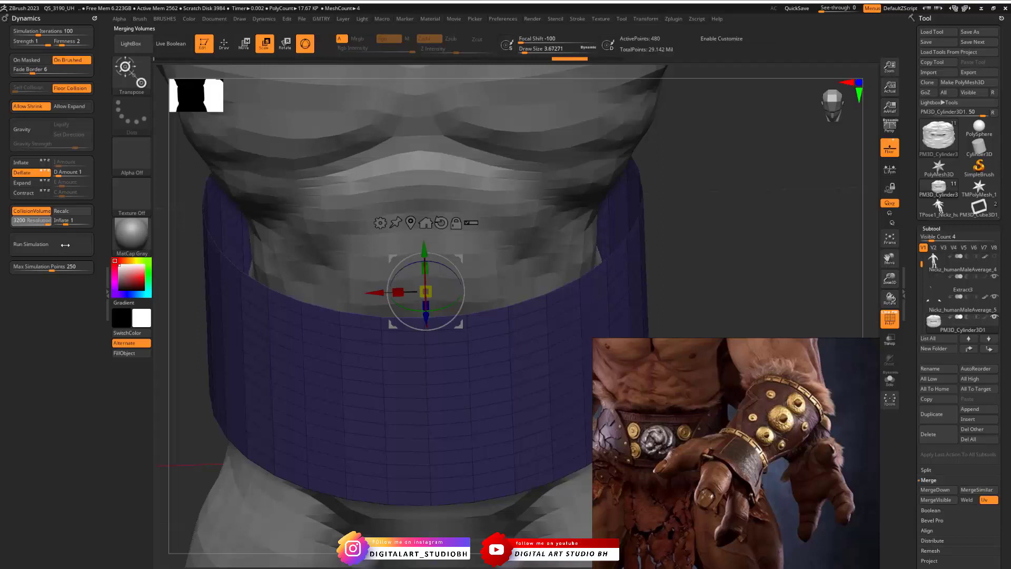
pyautogui.click(65, 245)
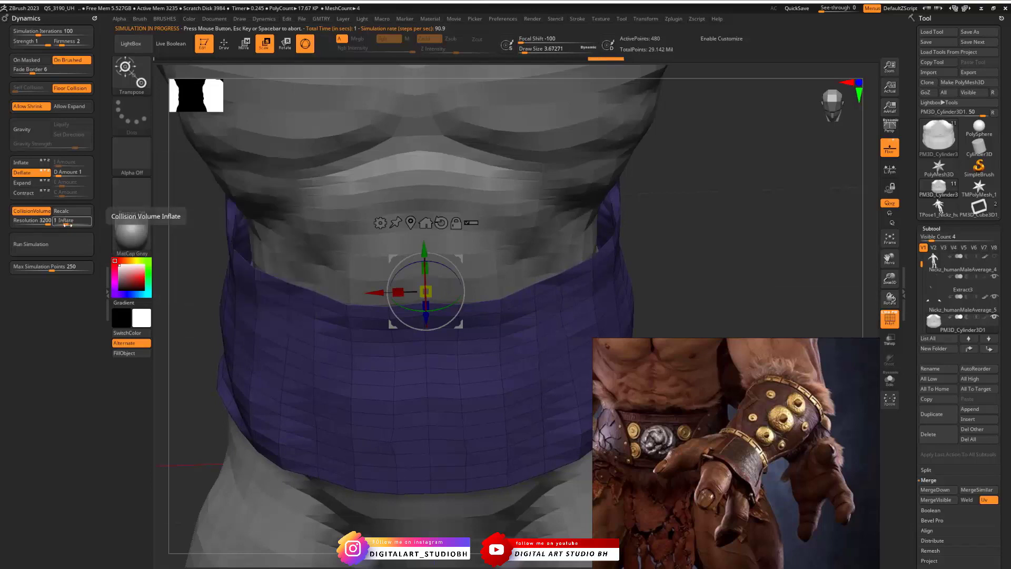
pyautogui.moveTo(65, 225); pyautogui.dragTo(57, 252)
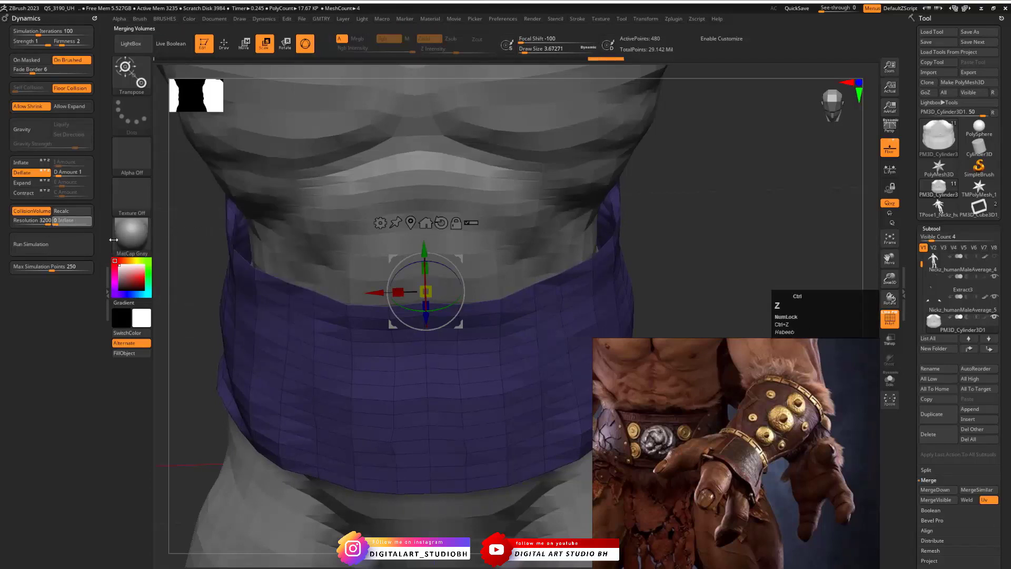
pyautogui.click(192, 214)
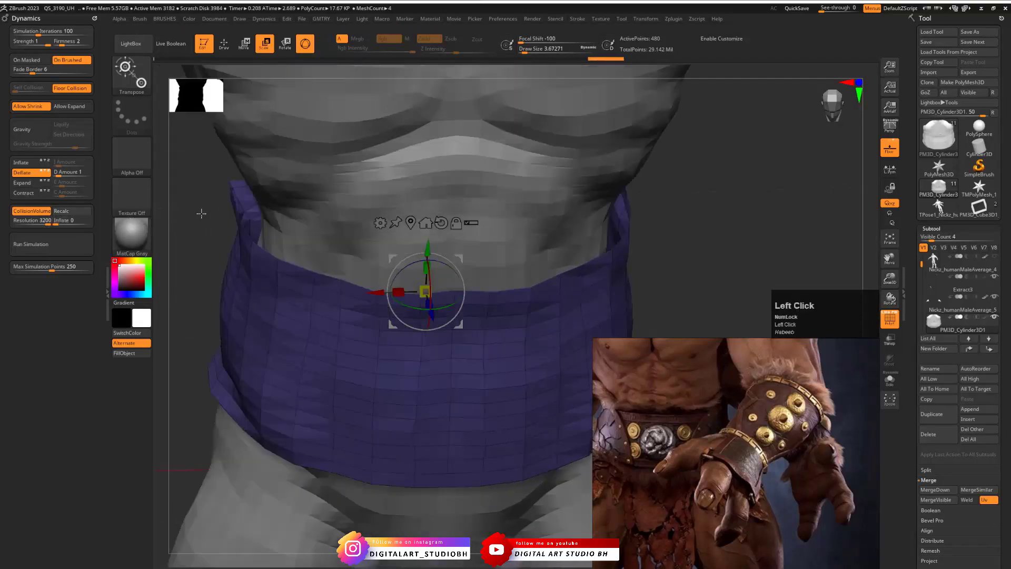
# Try the deflating simulation on the waist cylinder, inspect the fit from the side, and undo it
pyautogui.click(60, 251)
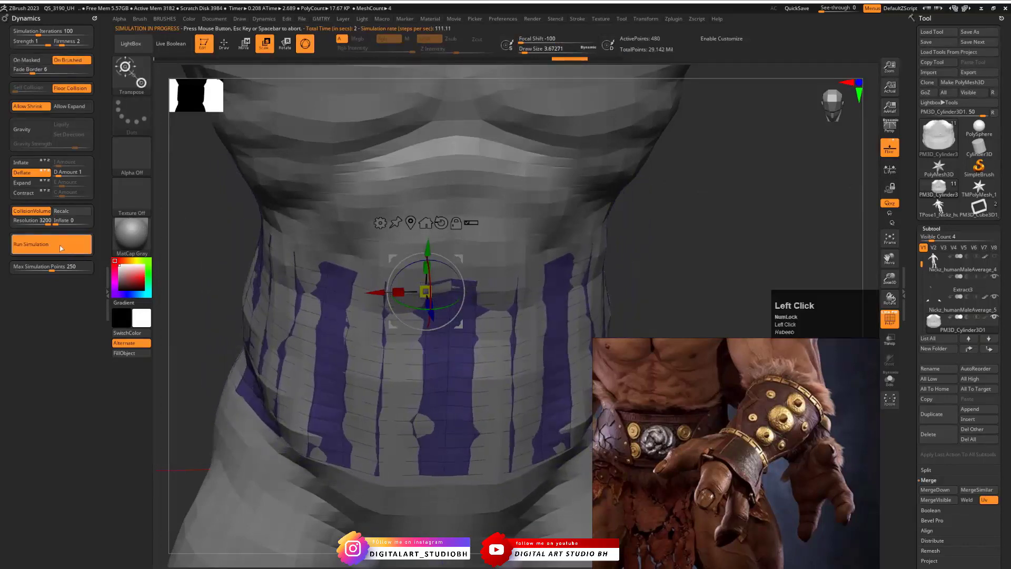
pyautogui.moveTo(699, 206); pyautogui.dragTo(304, 218)
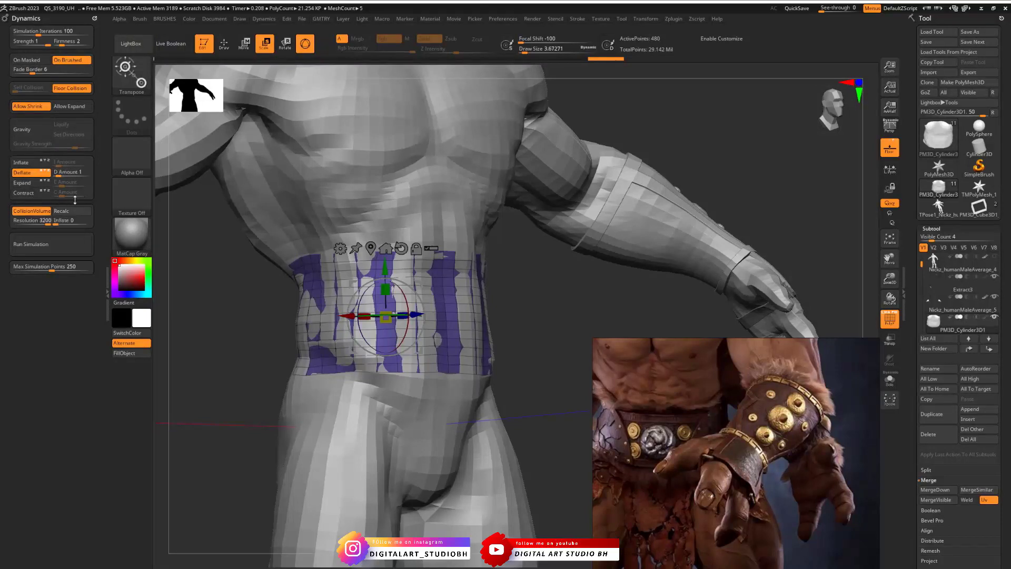
pyautogui.moveTo(513, 265); pyautogui.dragTo(506, 269)
pyautogui.hotkey('ctrl', 'z')
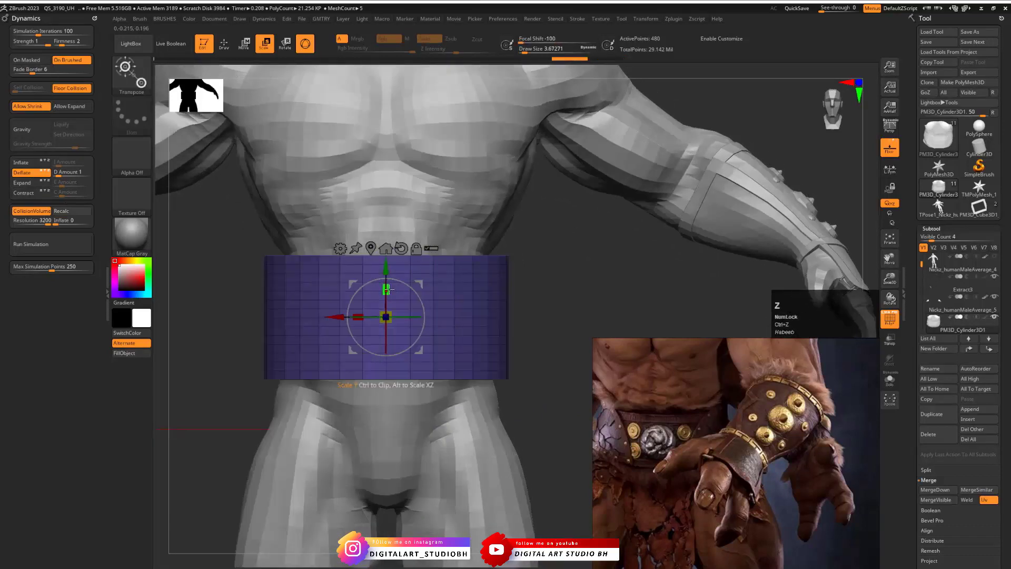
# Scale the waist cylinder down vertically so it is shorter, and lower it slightly toward the hips
pyautogui.moveTo(386, 289); pyautogui.dragTo(390, 312)
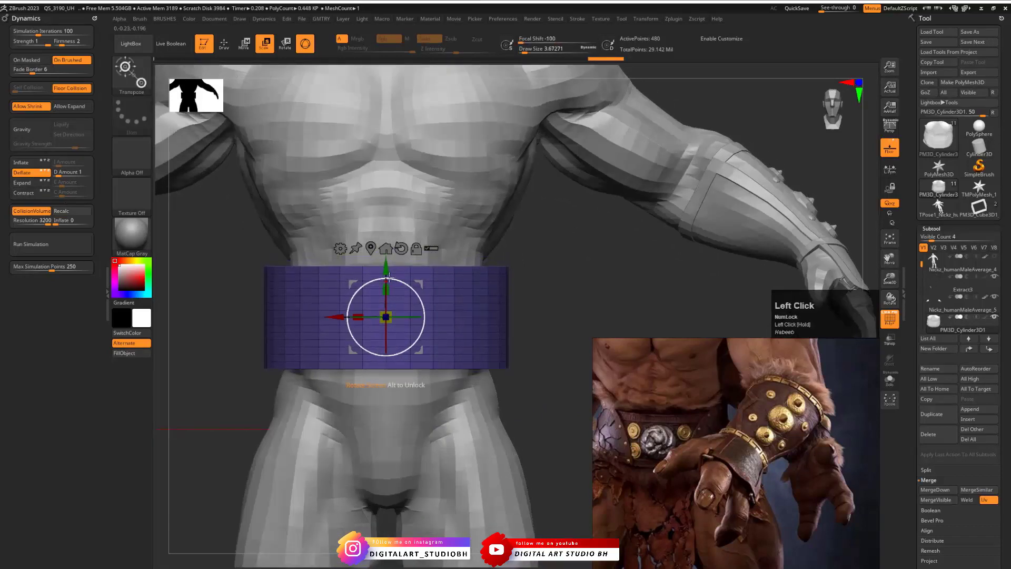
pyautogui.moveTo(386, 266)
pyautogui.mouseDown()
pyautogui.moveTo(382, 276)
pyautogui.moveTo(371, 270)
pyautogui.mouseUp()
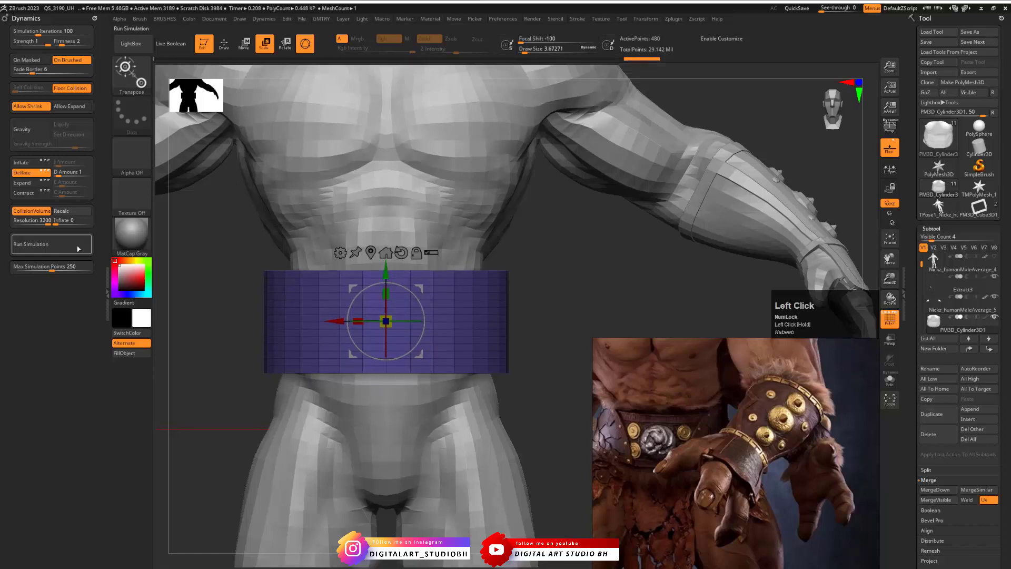
# Test the deflating simulation on the shortened cylinder and undo the result
pyautogui.click(47, 245)
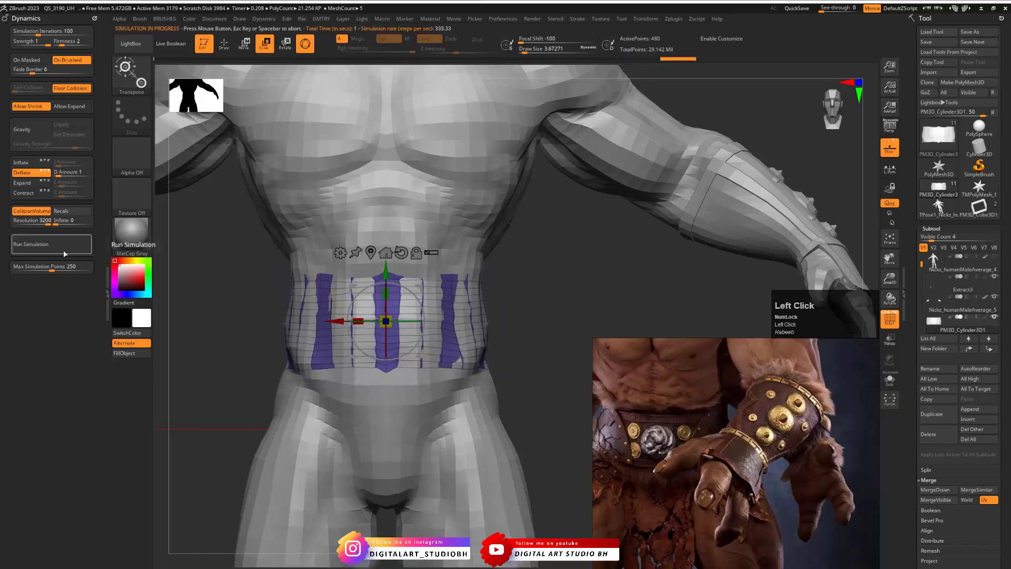
pyautogui.hotkey('ctrl', 'z')
pyautogui.hotkey('ctrl', 'z')
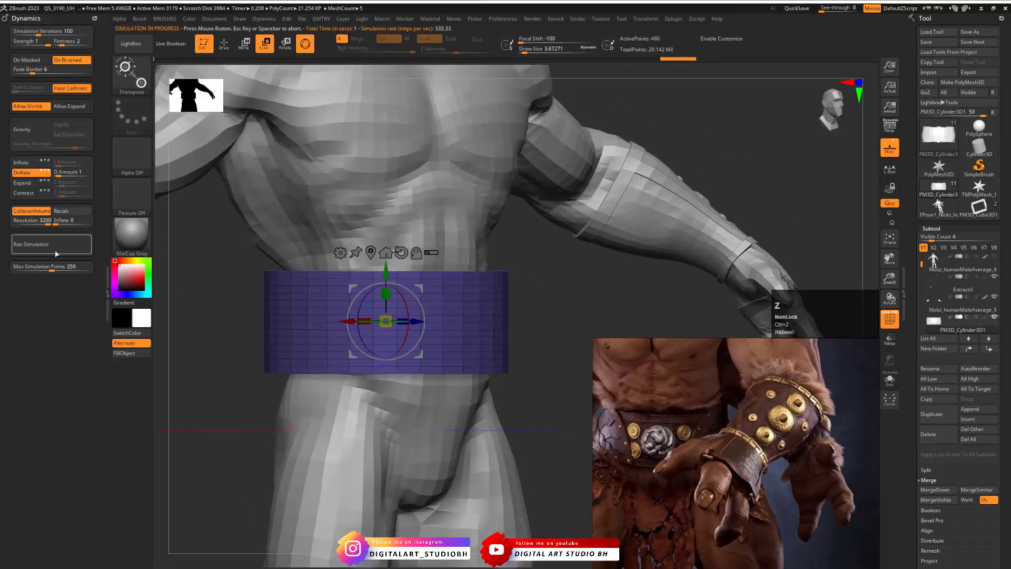
# Simulate the shortened cylinder in two passes so it shrinks around the waist, checking its side and front
pyautogui.click(56, 254)
pyautogui.moveTo(590, 247); pyautogui.dragTo(491, 293)
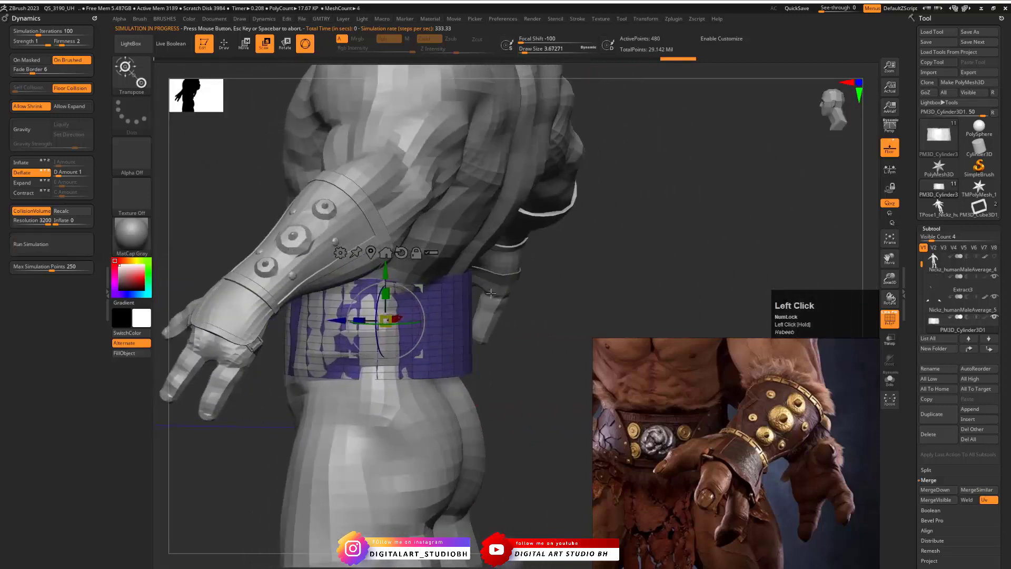
pyautogui.click(48, 252)
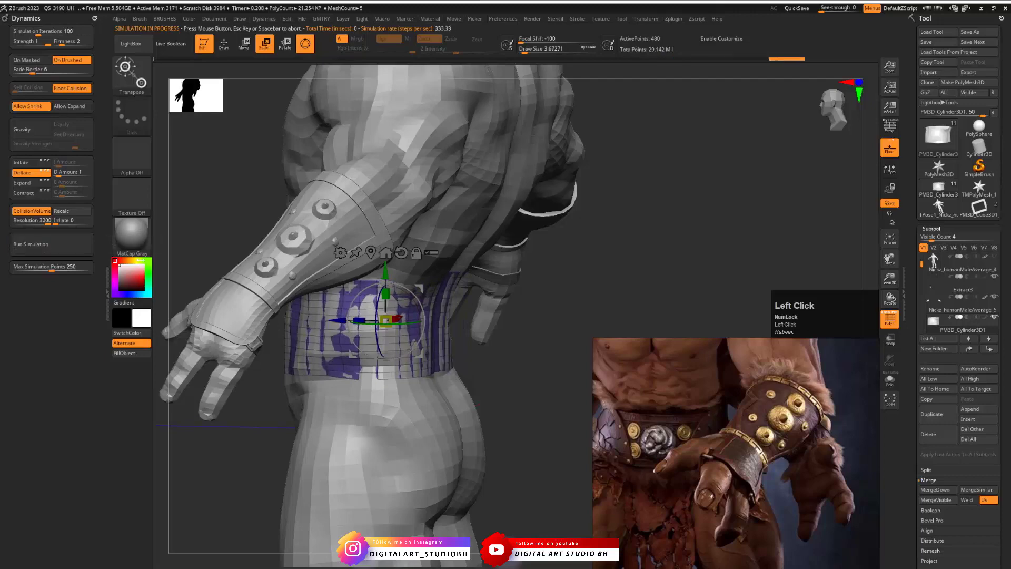
pyautogui.moveTo(484, 350); pyautogui.dragTo(581, 264)
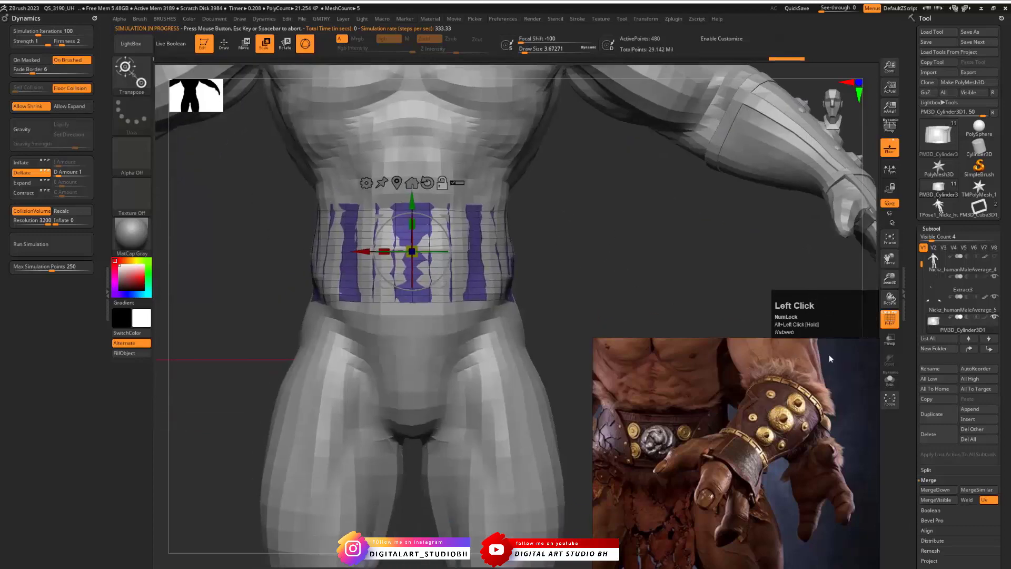
# Isolate the shrunken belt, hide the docked Dynamics palette, and move the reference image to the opposite side of the canvas
pyautogui.click(890, 379)
pyautogui.moveTo(582, 228)
pyautogui.mouseDown()
pyautogui.moveTo(615, 258)
pyautogui.moveTo(576, 235)
pyautogui.mouseUp()
pyautogui.hotkey('ctrl', 'v')
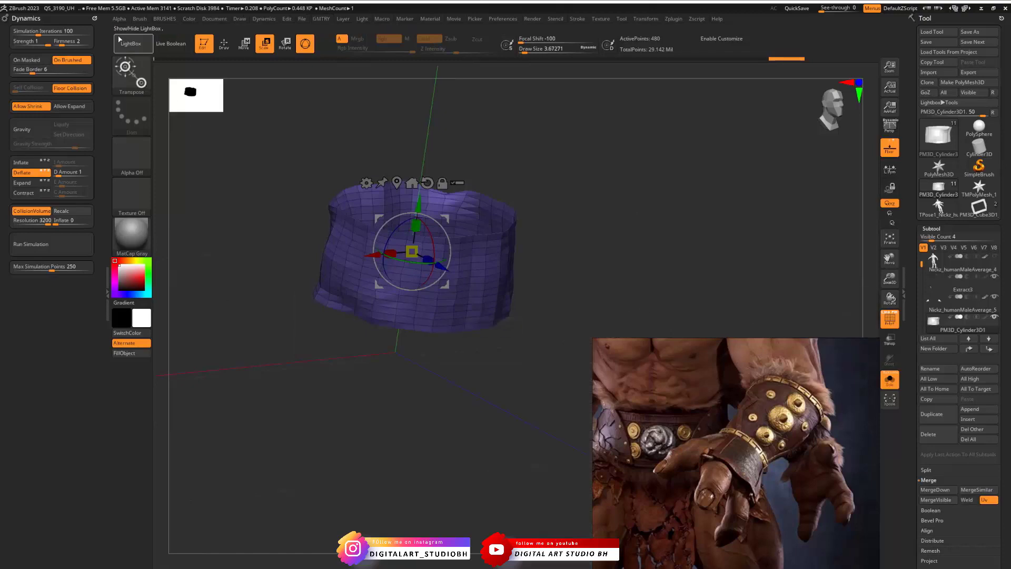
pyautogui.click(103, 33)
pyautogui.click(108, 33)
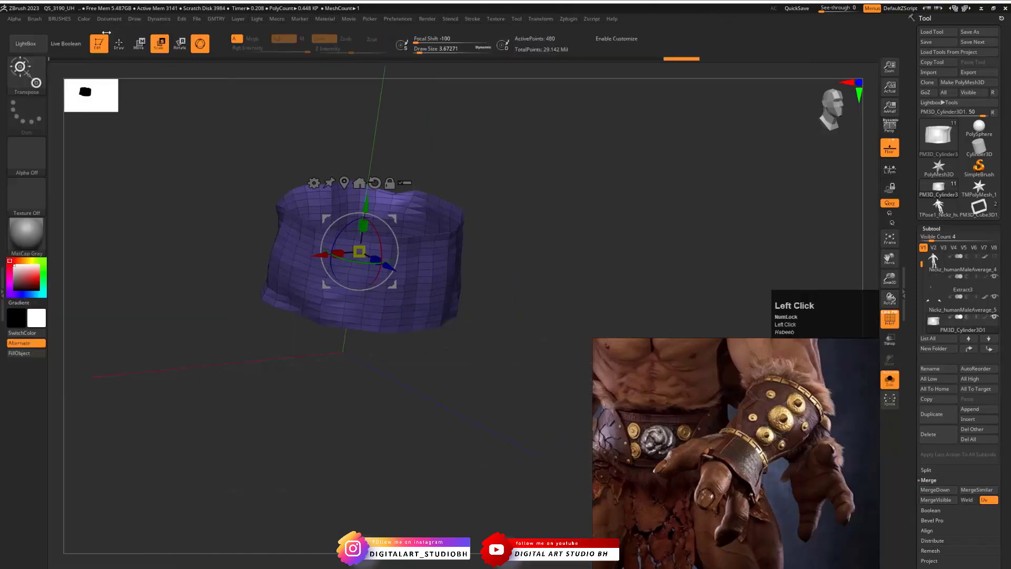
pyautogui.moveTo(746, 453); pyautogui.dragTo(202, 454, button='right')
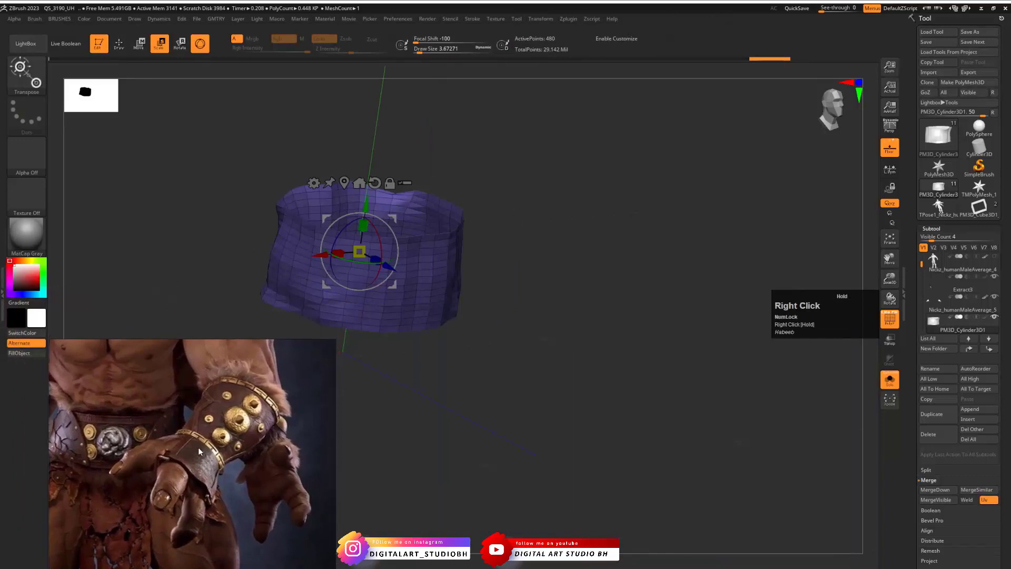
pyautogui.moveTo(838, 311); pyautogui.dragTo(115, 312)
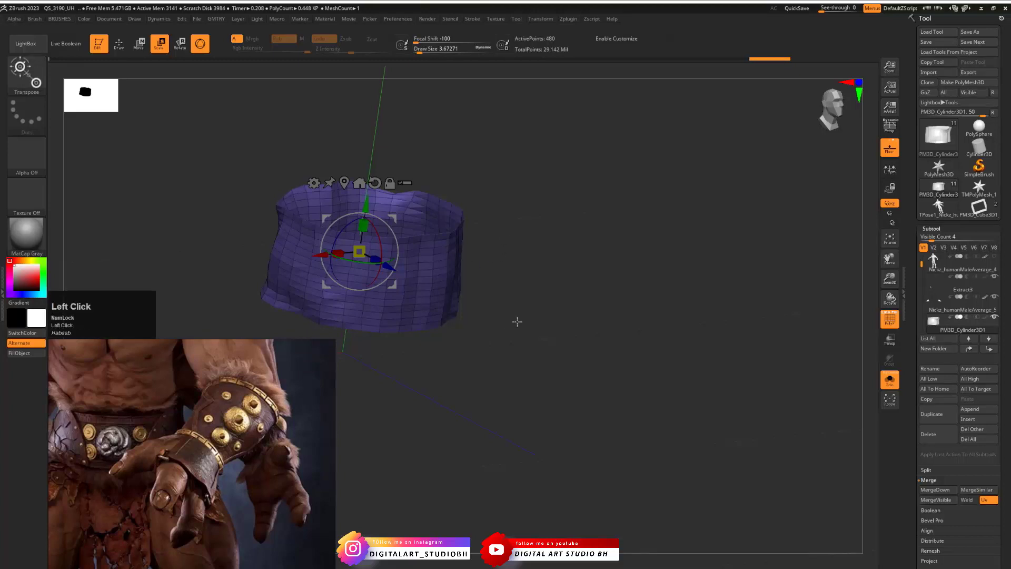
pyautogui.moveTo(517, 321); pyautogui.dragTo(523, 288)
pyautogui.keyDown('alt'); pyautogui.moveTo(635, 295); pyautogui.dragTo(733, 247); pyautogui.keyUp('alt')
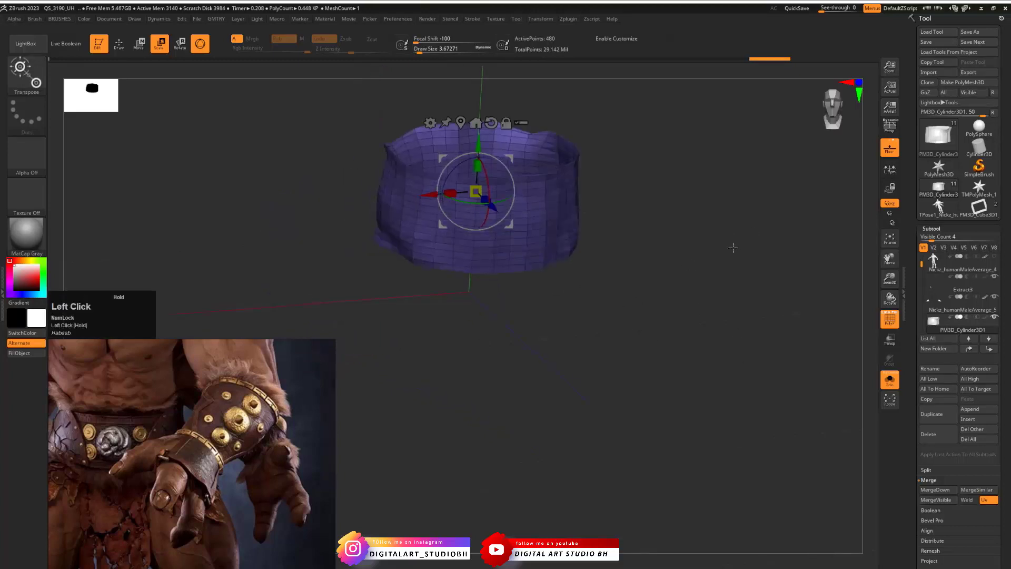
# Try a strong Polish By Features deformation on the belt and undo it
pyautogui.moveTo(911, 454); pyautogui.dragTo(931, 301)
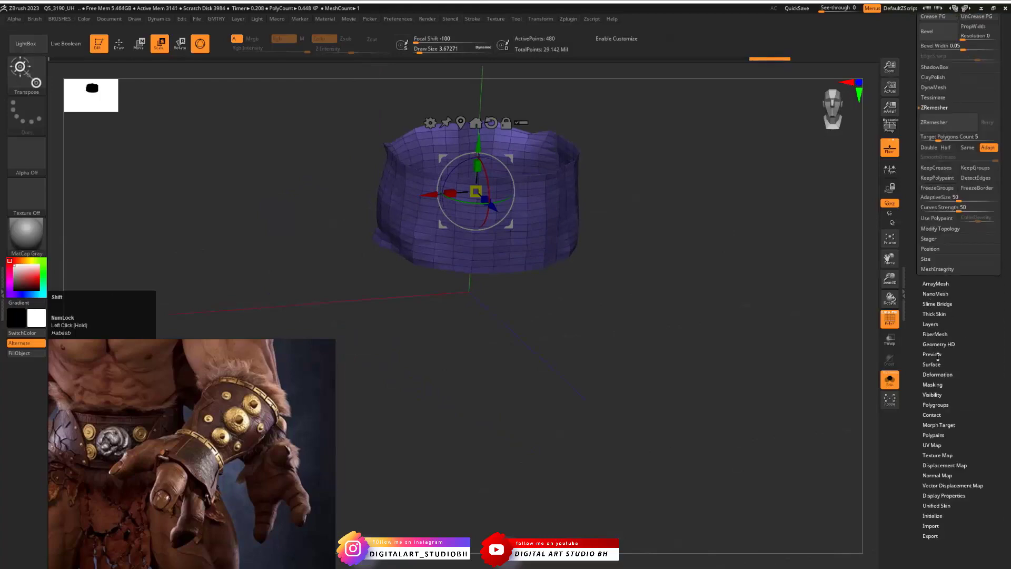
pyautogui.click(936, 374)
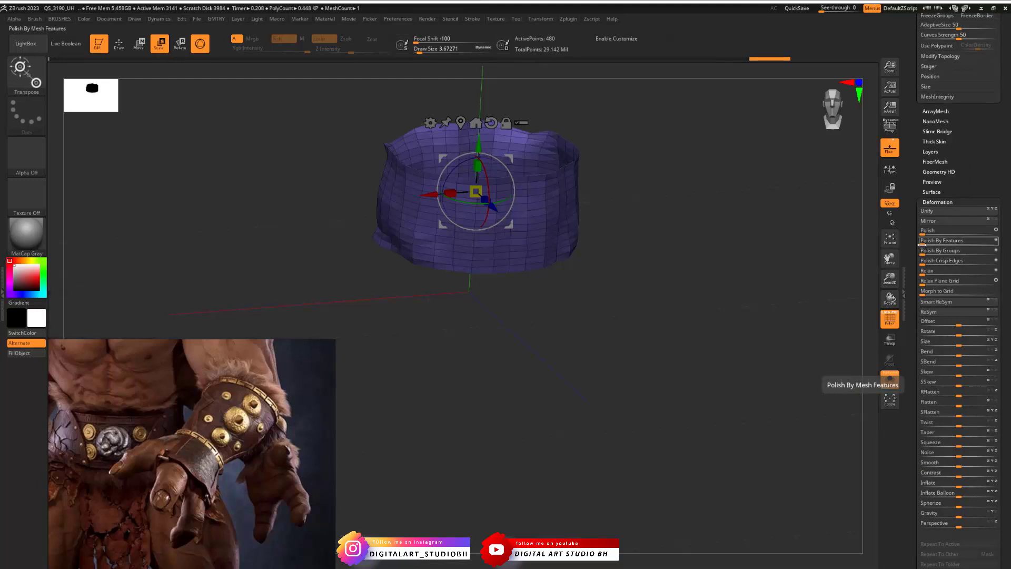
pyautogui.click(980, 240)
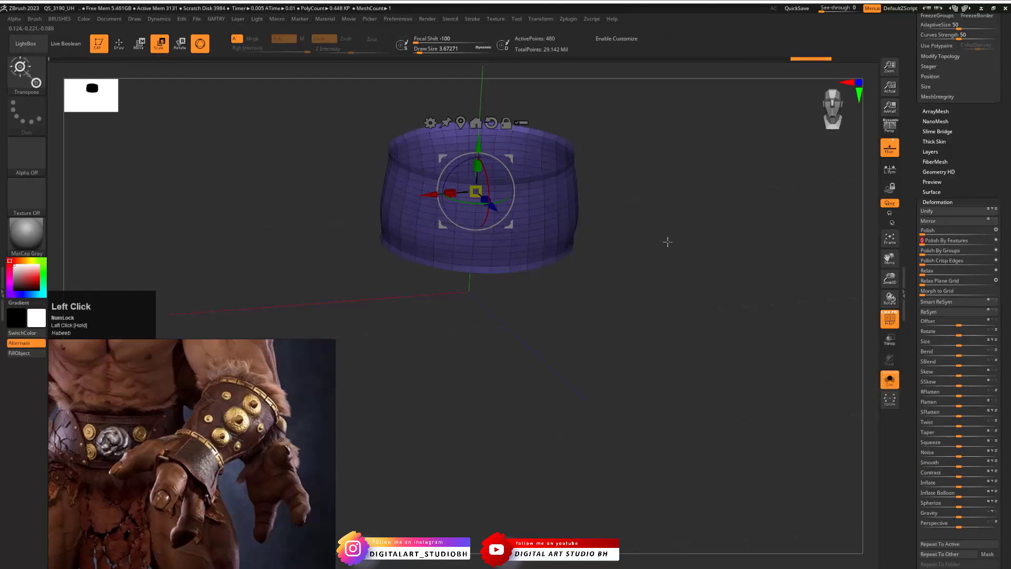
pyautogui.hotkey('ctrl', 'z')
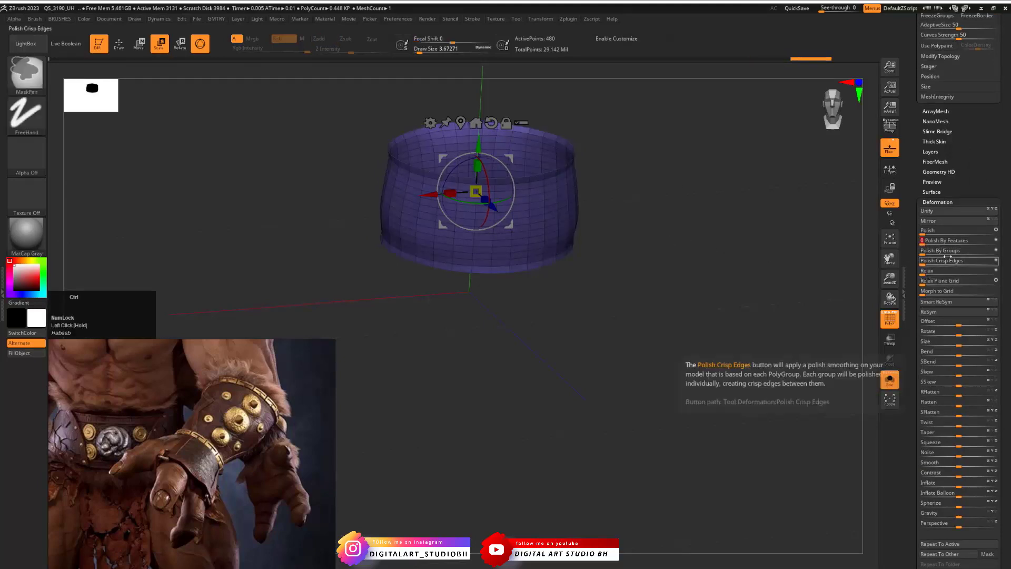
# Smooth the crumpled belt lightly with small amounts of Polish By Features while keeping its waist-fitted shape
pyautogui.click(922, 241)
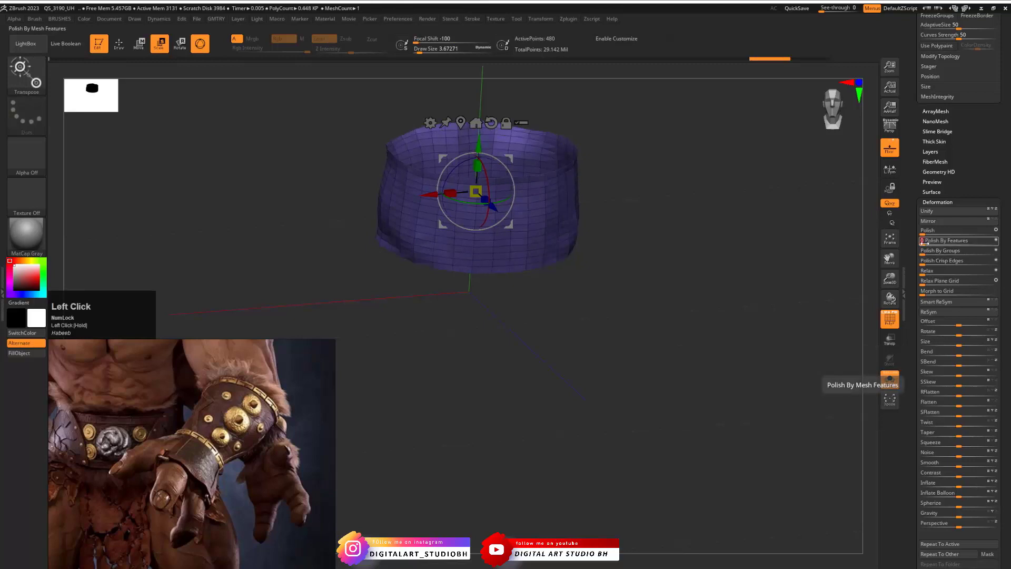
pyautogui.moveTo(922, 242); pyautogui.dragTo(924, 242)
pyautogui.moveTo(671, 250); pyautogui.dragTo(603, 166)
pyautogui.hotkey('ctrl', 'z')
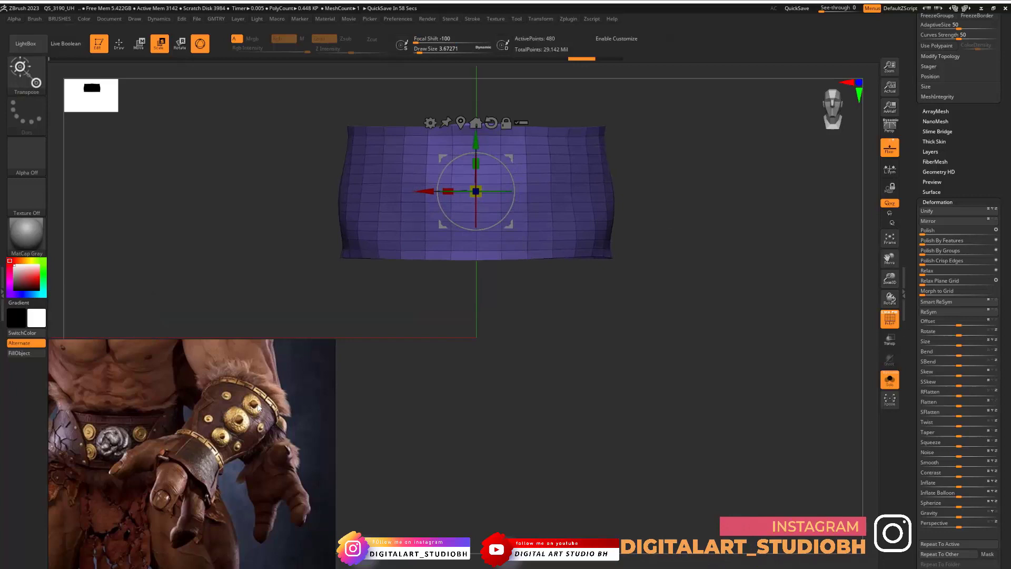
pyautogui.moveTo(271, 204); pyautogui.dragTo(579, 197)
pyautogui.keyDown('shift'); pyautogui.moveTo(659, 177); pyautogui.dragTo(705, 195); pyautogui.keyUp('shift')
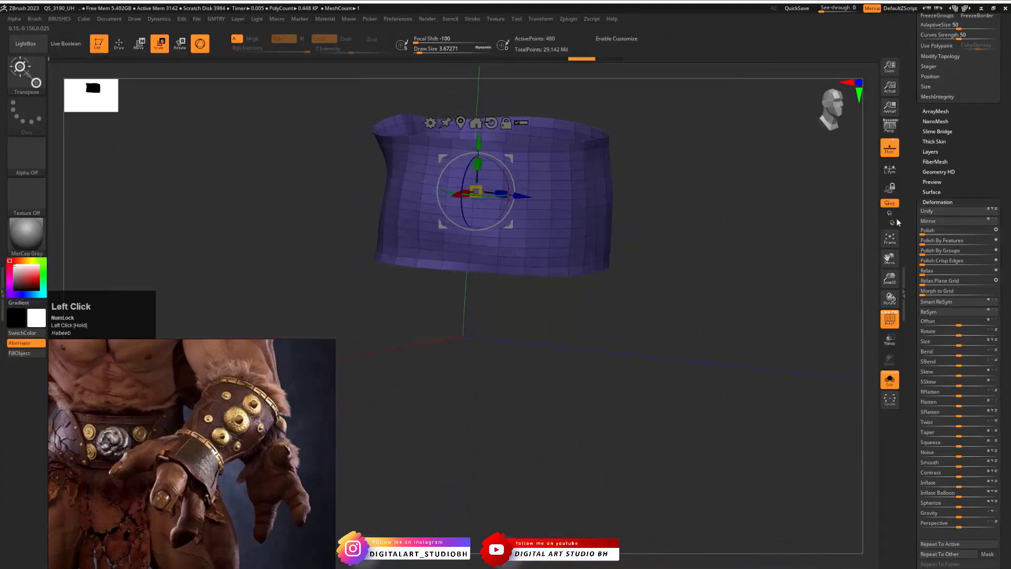
pyautogui.click(923, 243)
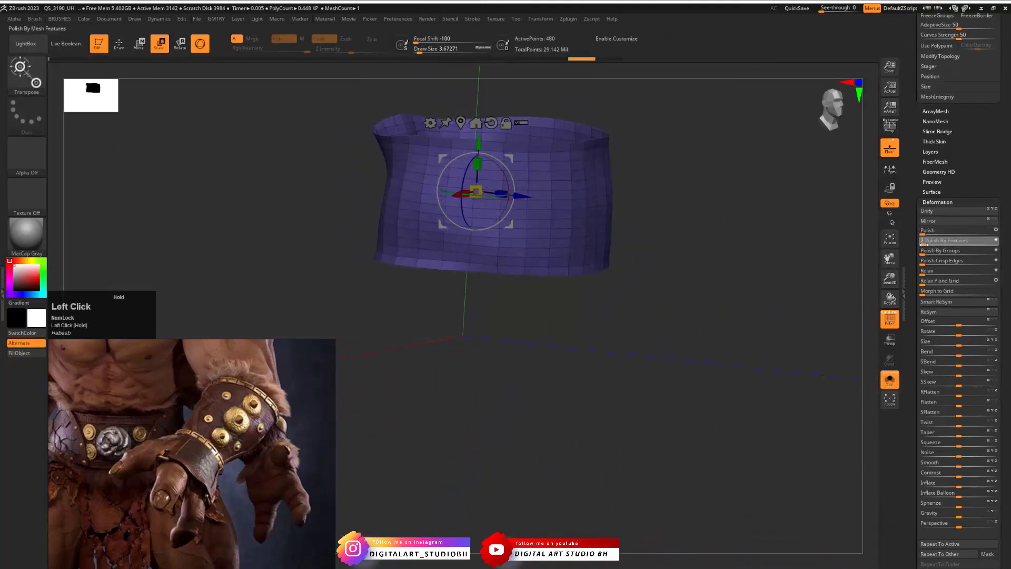
pyautogui.moveTo(670, 201); pyautogui.dragTo(702, 257)
# Show the whole character to check the smoothed belt against the waist, and isolate the belt again
pyautogui.click(890, 379)
pyautogui.keyDown('alt'); pyautogui.moveTo(638, 259); pyautogui.dragTo(637, 244); pyautogui.keyUp('alt')
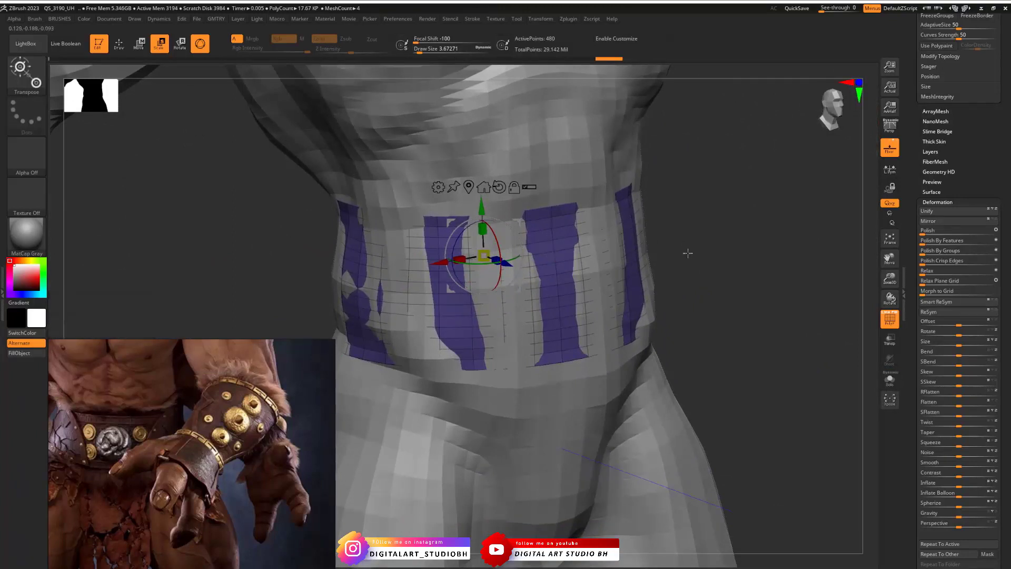
pyautogui.click(892, 386)
pyautogui.moveTo(691, 205)
pyautogui.mouseDown()
pyautogui.moveTo(695, 228)
pyautogui.moveTo(662, 236)
pyautogui.moveTo(722, 231)
pyautogui.mouseUp()
# Subdivide the belt repeatedly up to 7.34 million polygons and frame it closely from the front
pyautogui.press('ctrl')
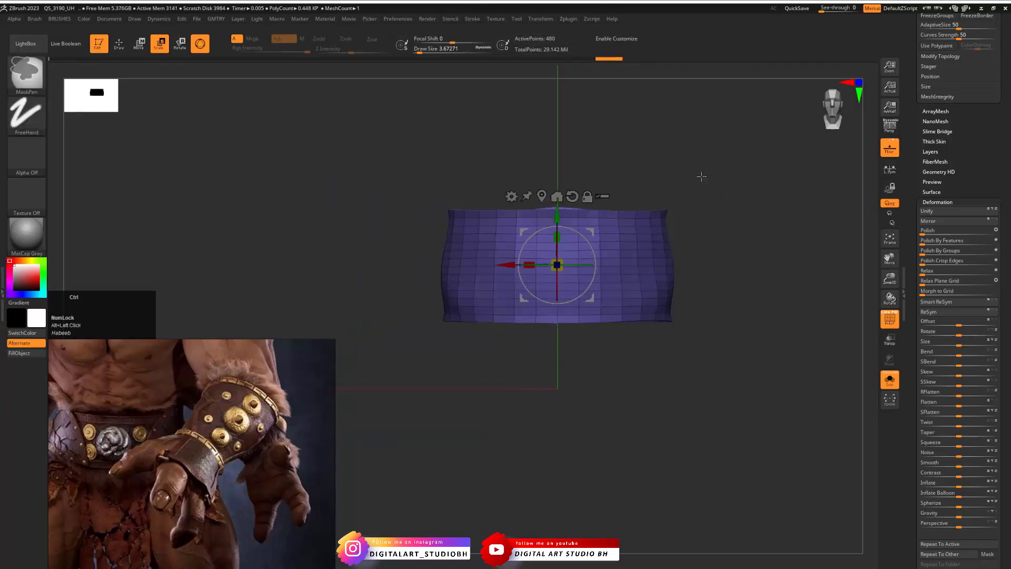
pyautogui.hotkey('ctrl', 'd')
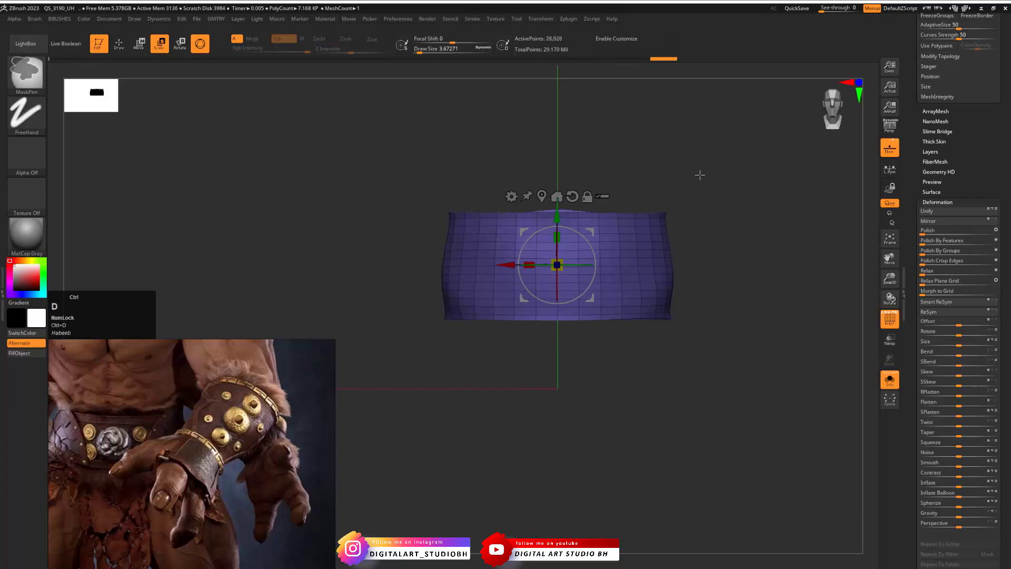
pyautogui.hotkey('ctrl', 'd')
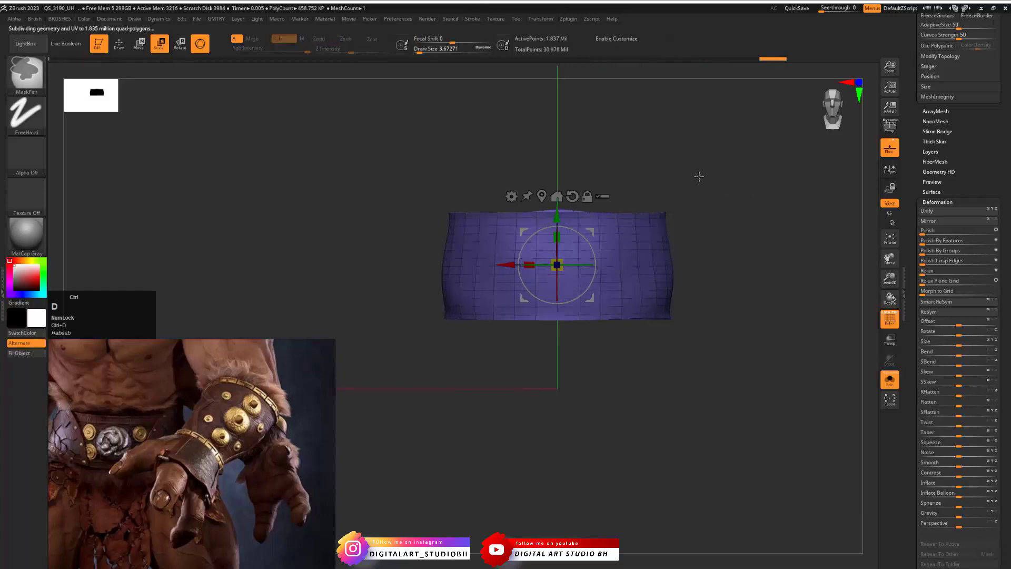
pyautogui.moveTo(693, 209); pyautogui.dragTo(678, 216)
pyautogui.keyDown('ctrl'); pyautogui.moveTo(677, 212); pyautogui.dragTo(717, 222); pyautogui.keyUp('ctrl')
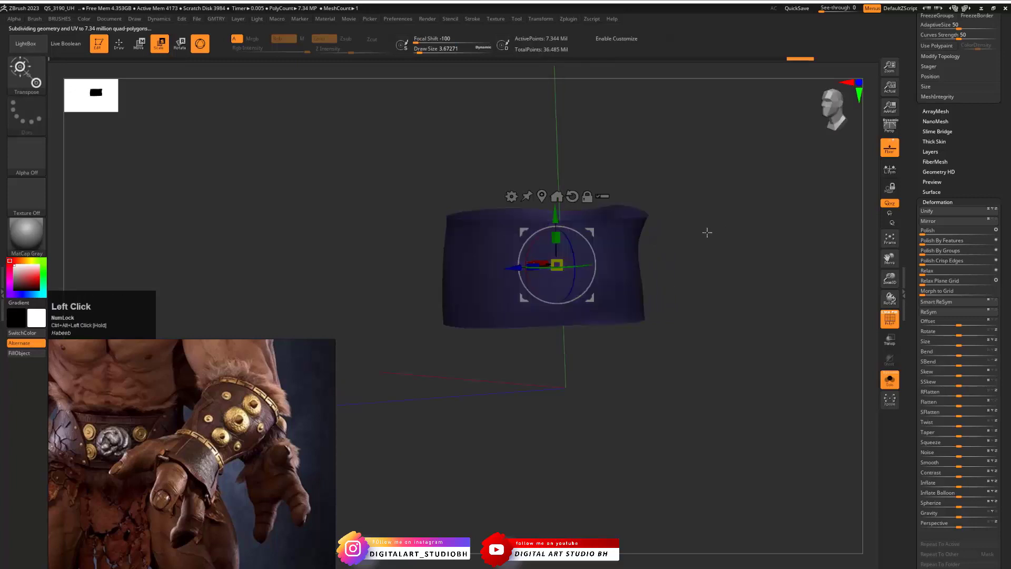
pyautogui.hotkey('ctrl', 'z')
pyautogui.moveTo(597, 354); pyautogui.dragTo(740, 353)
pyautogui.moveTo(168, 446); pyautogui.dragTo(167, 461)
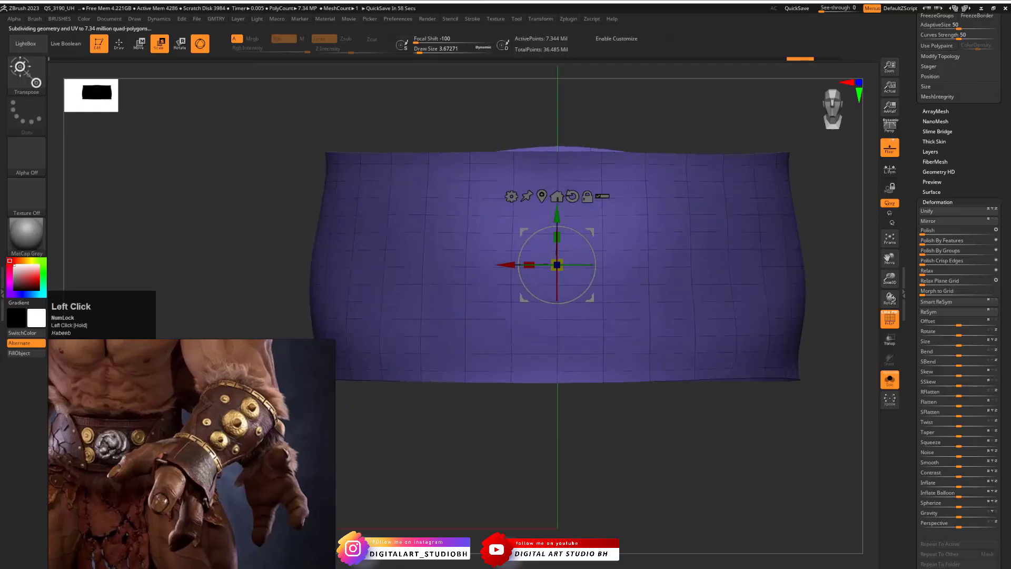
# Switch to the browser's Goro statue gallery, examine the belt in the front and back photos, and return to ZBrush
pyautogui.click(15, 562)
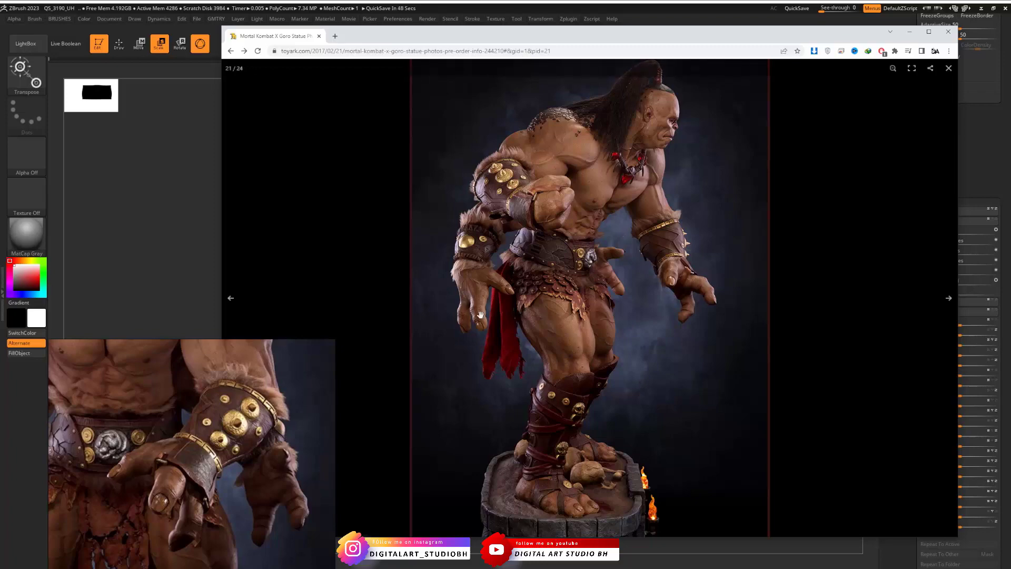
pyautogui.click(231, 298)
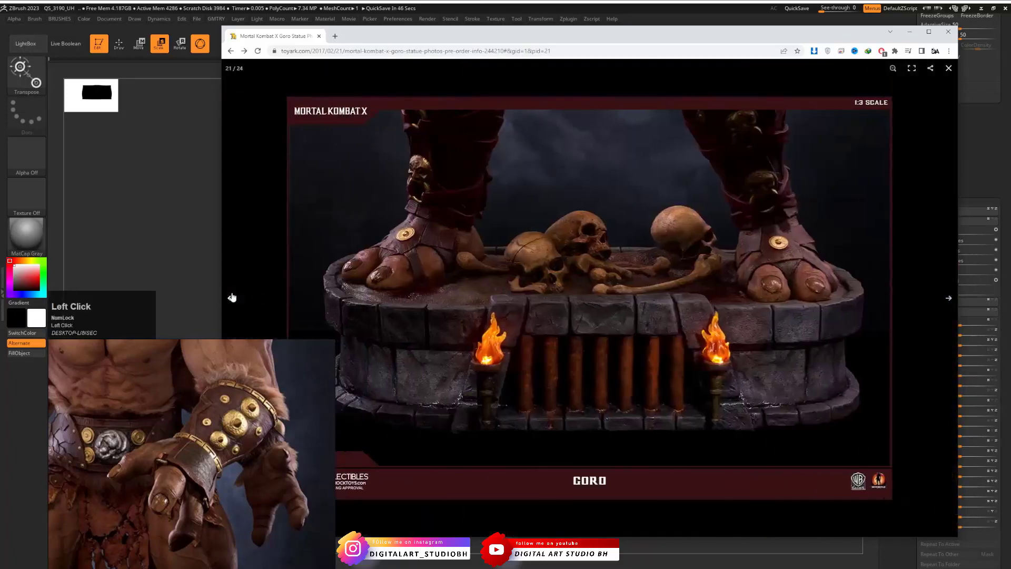
pyautogui.click(229, 298)
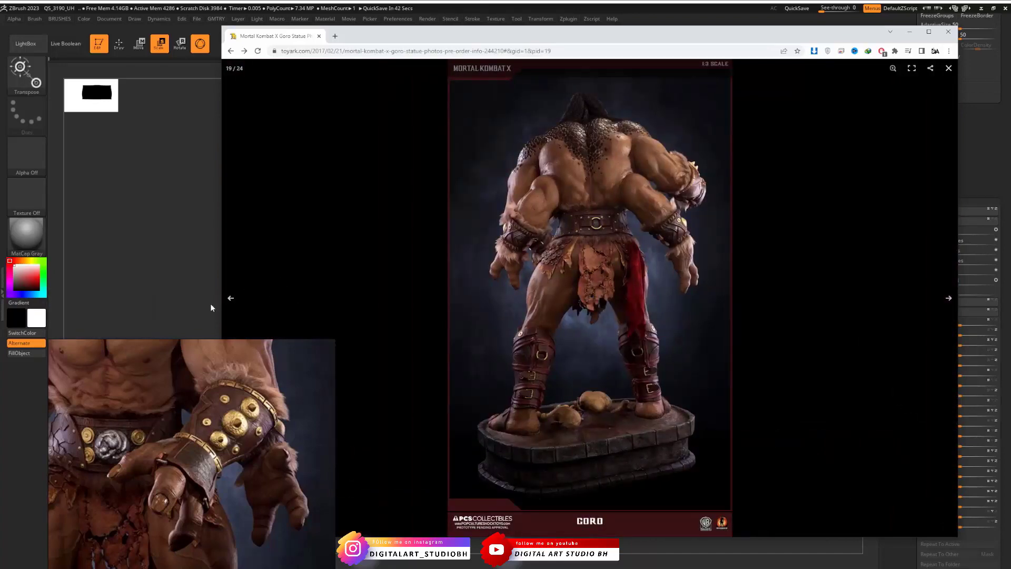
pyautogui.click(230, 299)
pyautogui.click(230, 298)
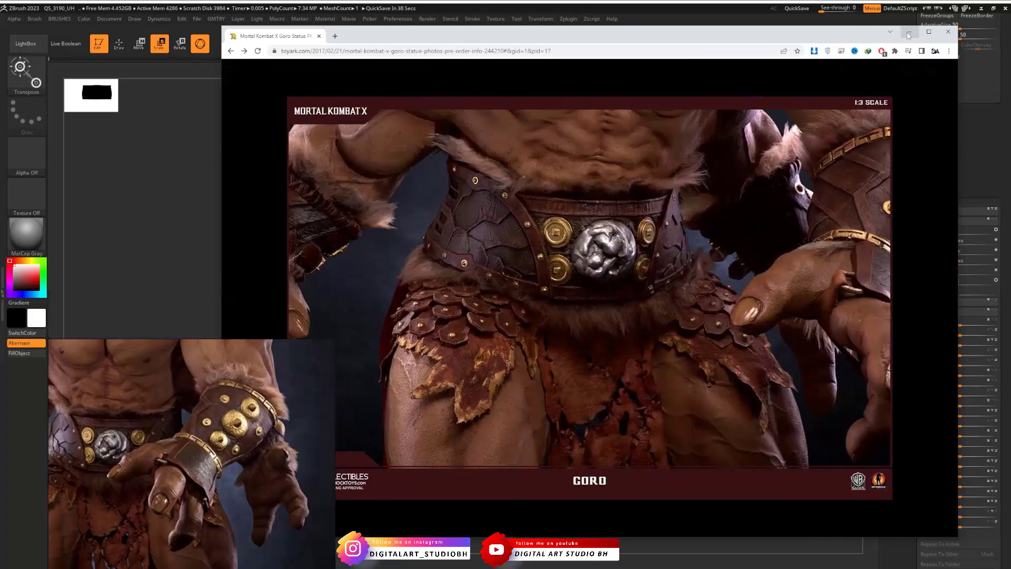
pyautogui.click(946, 299)
pyautogui.click(947, 299)
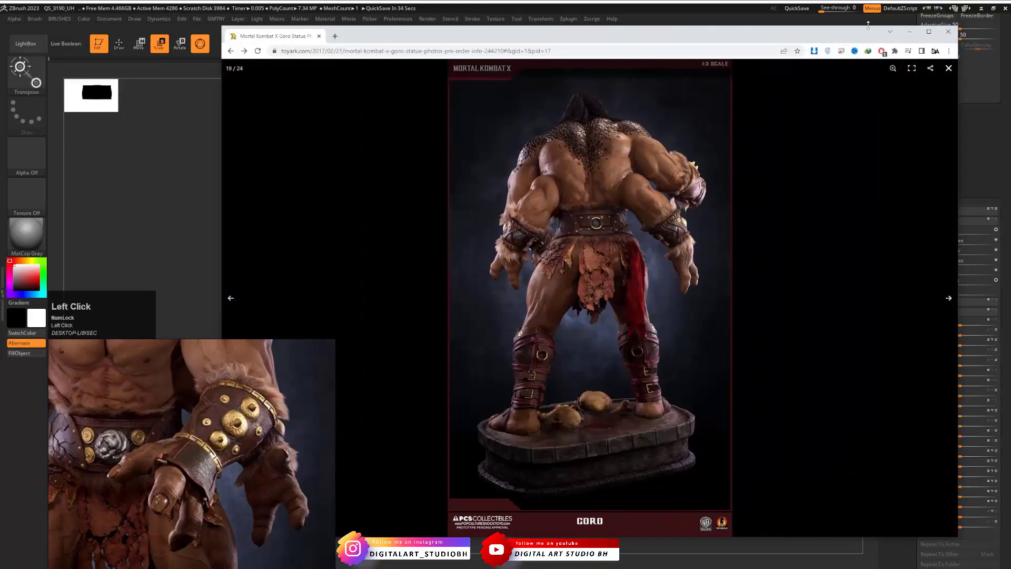
pyautogui.click(911, 33)
pyautogui.hotkey('ctrl', 'z')
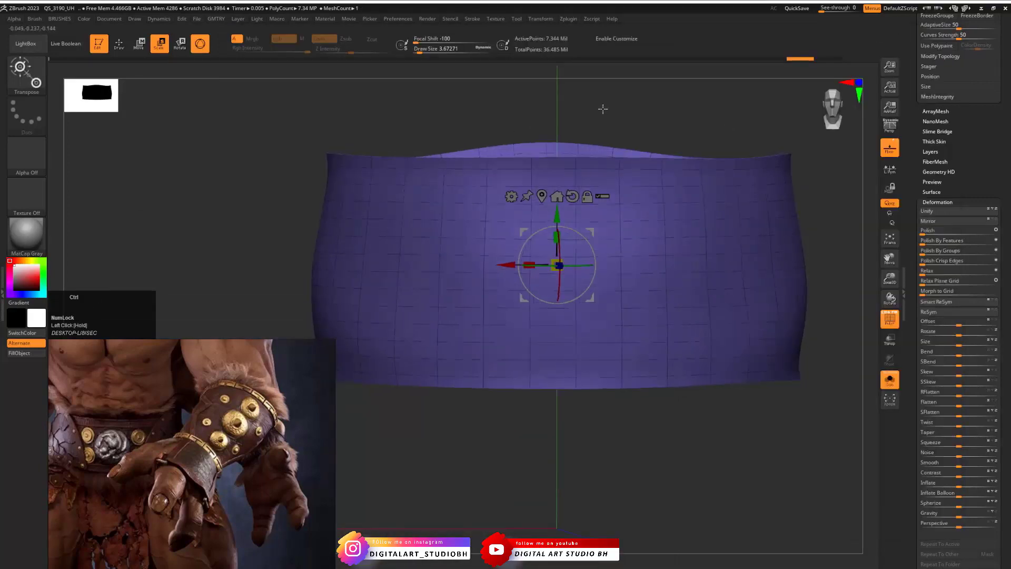
# Return the belt to subdivision level 5 and bring up its geometry subdivision settings
pyautogui.moveTo(661, 118)
pyautogui.mouseDown()
pyautogui.moveTo(673, 115)
pyautogui.moveTo(595, 150)
pyautogui.moveTo(654, 136)
pyautogui.moveTo(673, 174)
pyautogui.moveTo(711, 137)
pyautogui.moveTo(676, 131)
pyautogui.mouseUp()
pyautogui.hotkey('shift', 'f')
pyautogui.hotkey('shift', 'f')
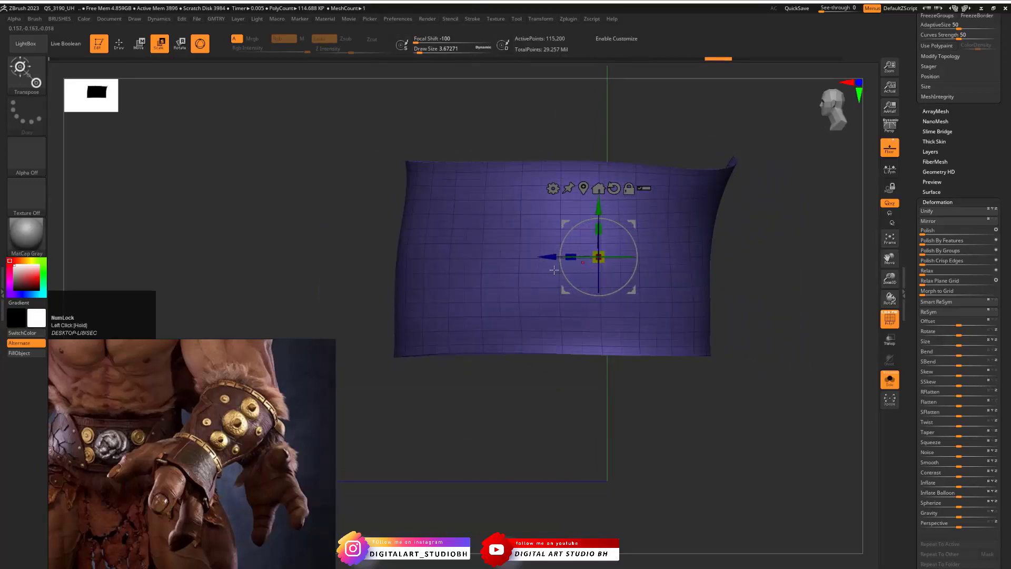
pyautogui.moveTo(457, 396); pyautogui.dragTo(594, 400)
pyautogui.moveTo(908, 98); pyautogui.dragTo(928, 218)
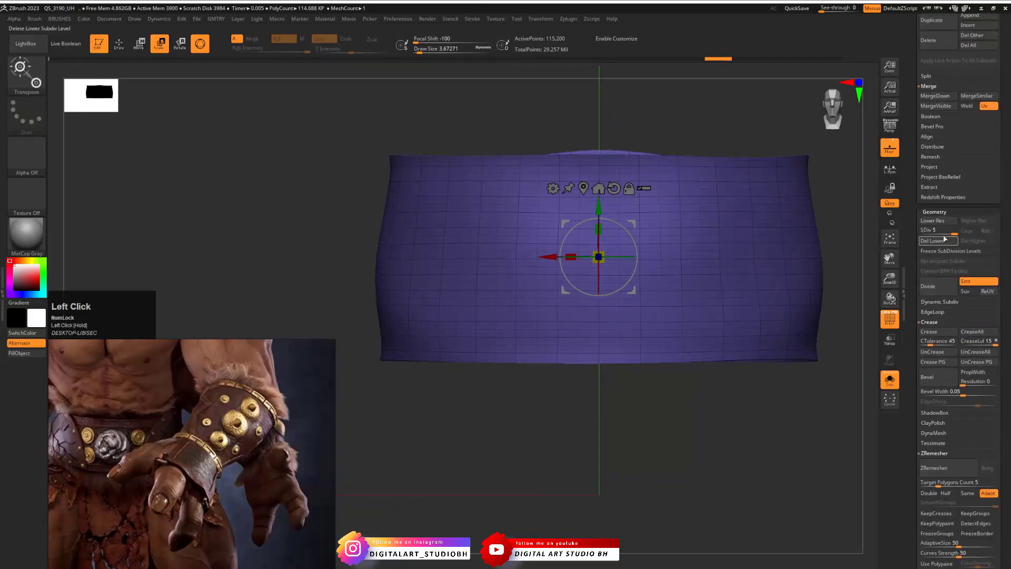
# Try masking one half of the belt with a rectangular mask from the underside
pyautogui.moveTo(658, 147); pyautogui.dragTo(743, 129)
pyautogui.keyDown('alt'); pyautogui.moveTo(800, 137); pyautogui.dragTo(722, 184); pyautogui.keyUp('alt')
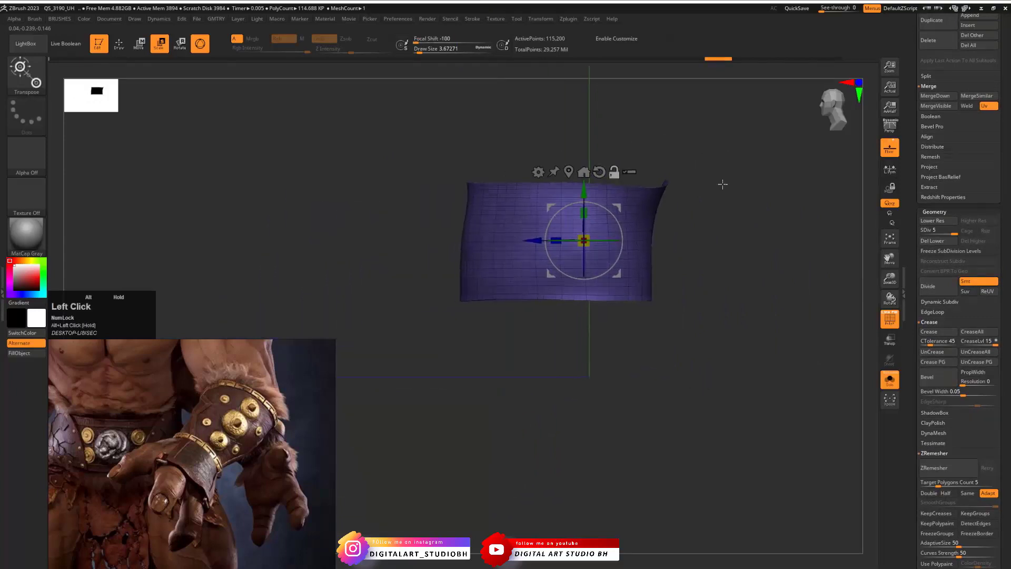
pyautogui.moveTo(490, 333); pyautogui.dragTo(485, 445)
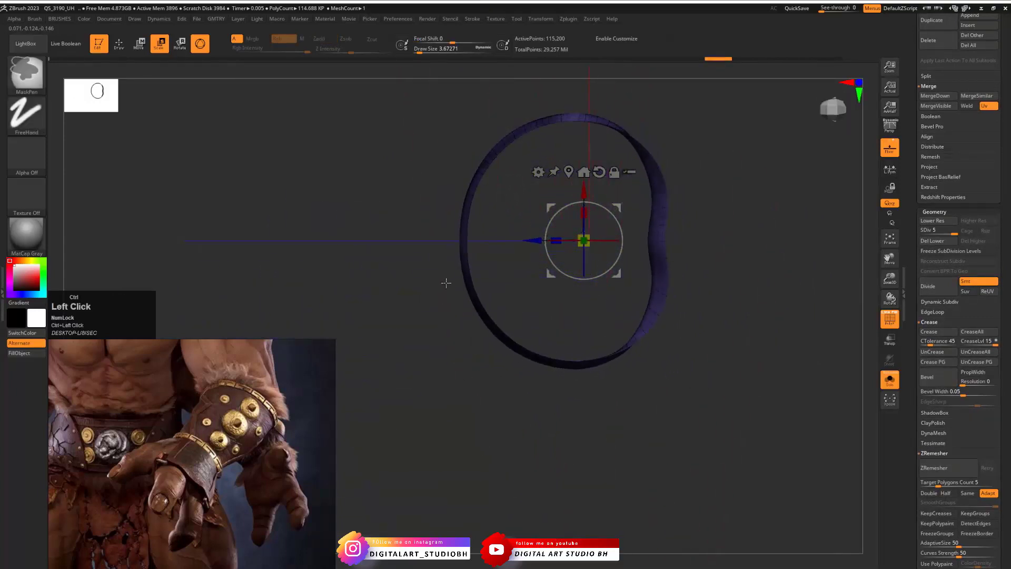
pyautogui.moveTo(446, 283)
pyautogui.keyDown('ctrl'); pyautogui.mouseDown()
pyautogui.moveTo(519, 335)
pyautogui.moveTo(727, 395)
pyautogui.moveTo(766, 440)
pyautogui.mouseUp(); pyautogui.keyUp('ctrl')
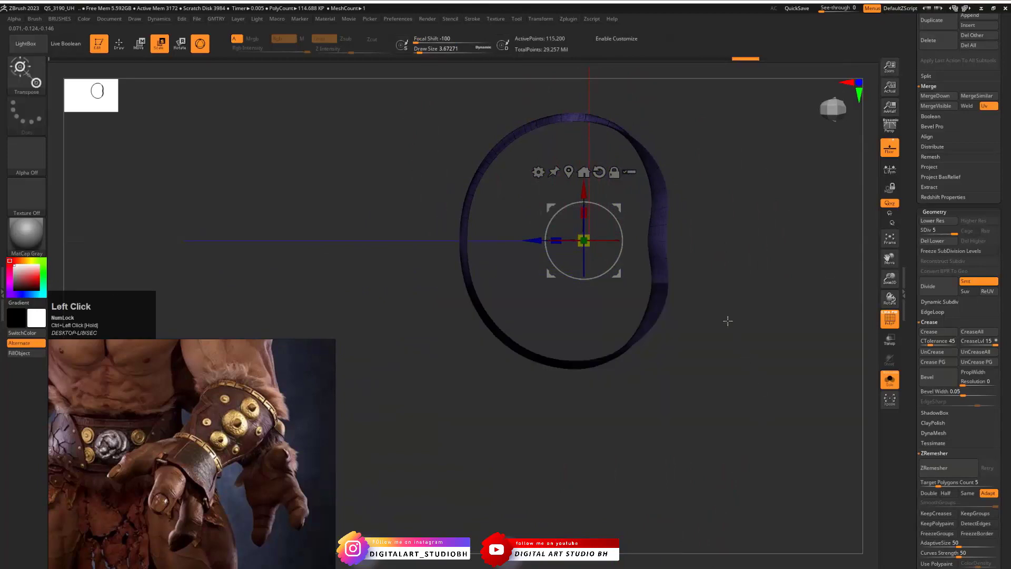
pyautogui.moveTo(727, 321); pyautogui.dragTo(662, 276)
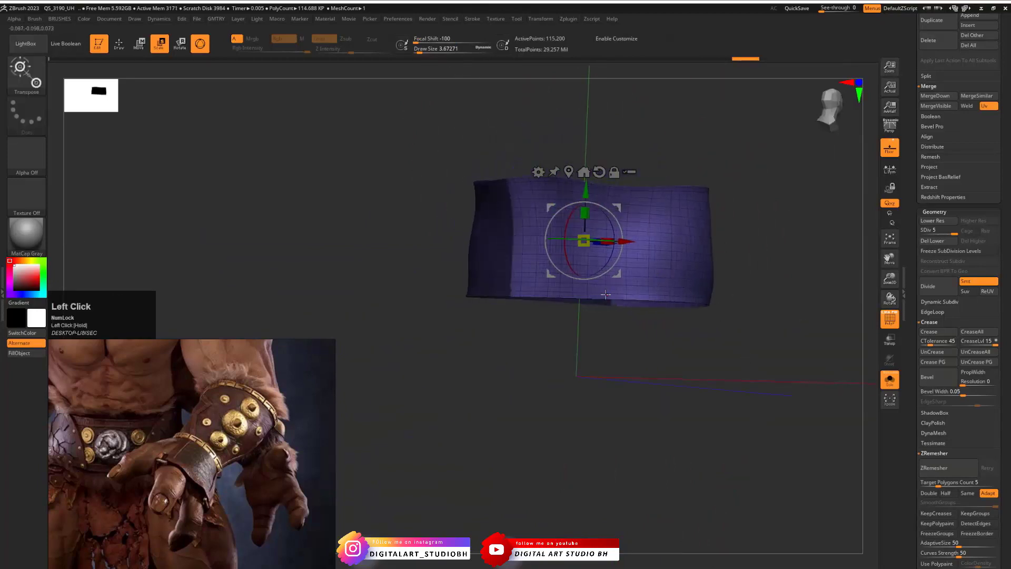
pyautogui.moveTo(598, 299); pyautogui.dragTo(737, 235)
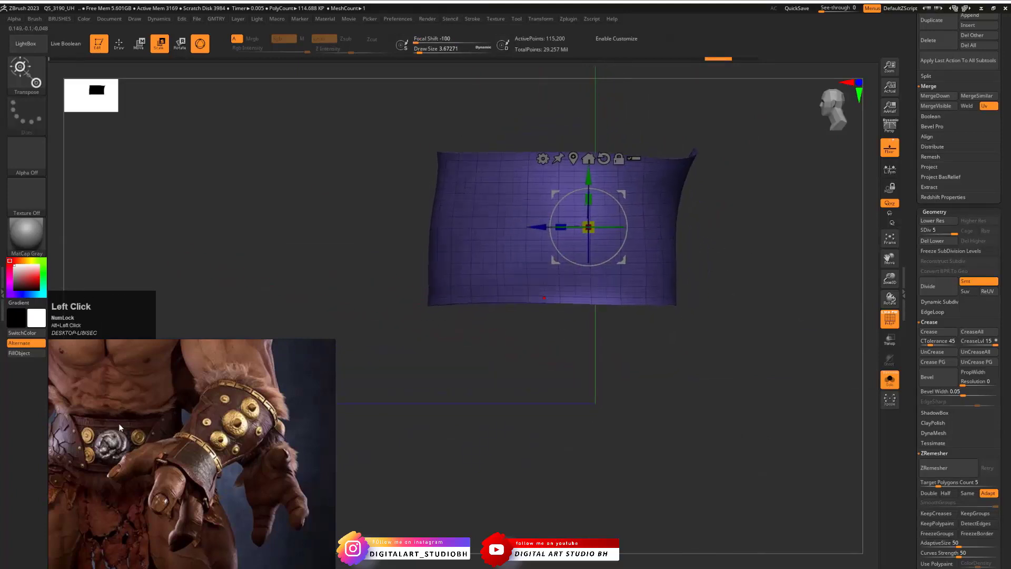
# Switch to the browser's Goro statue gallery, compare the belt in the back and side photos, and return to ZBrush
pyautogui.click(11, 568)
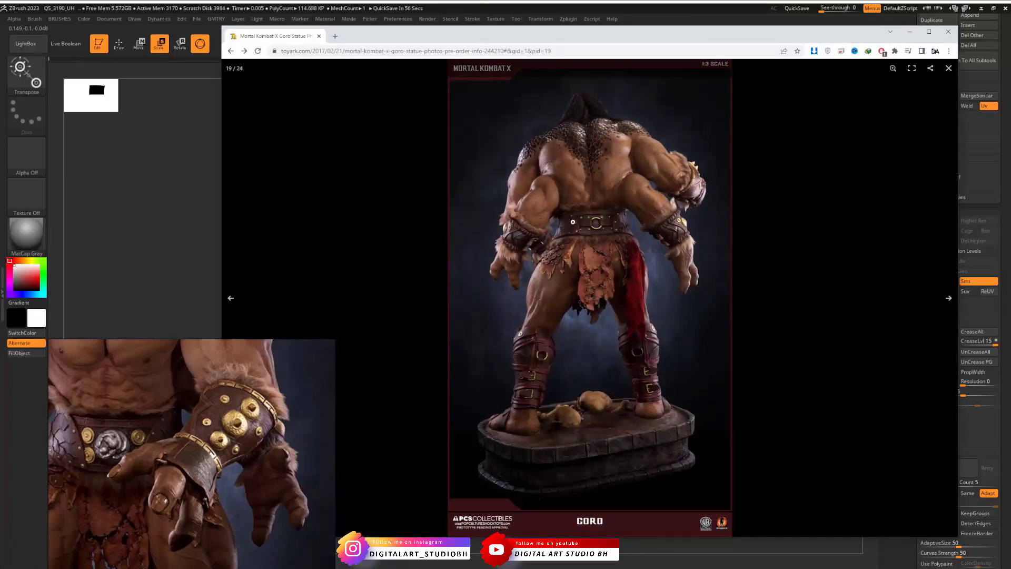
pyautogui.click(946, 299)
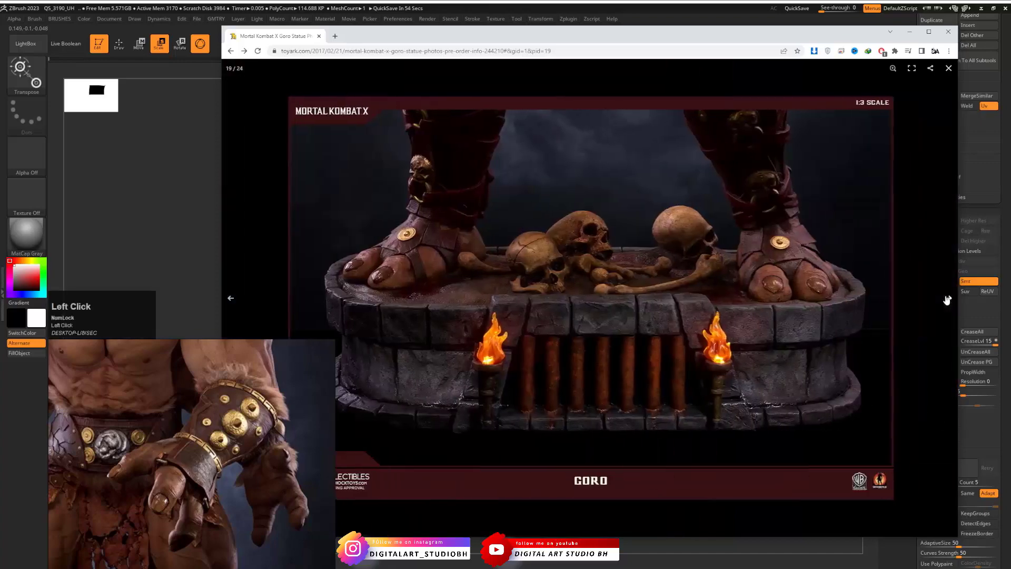
pyautogui.click(947, 299)
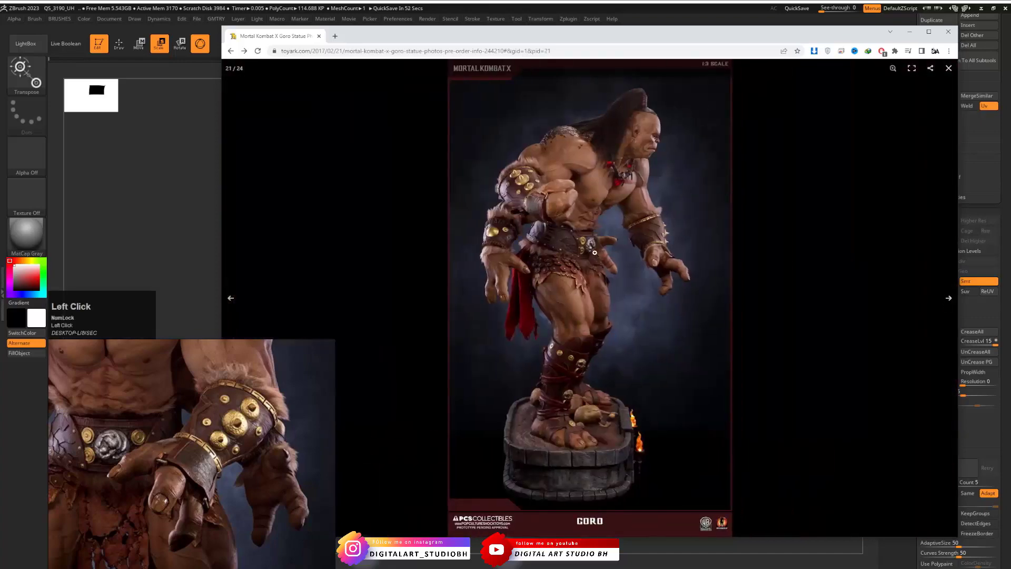
pyautogui.click(231, 298)
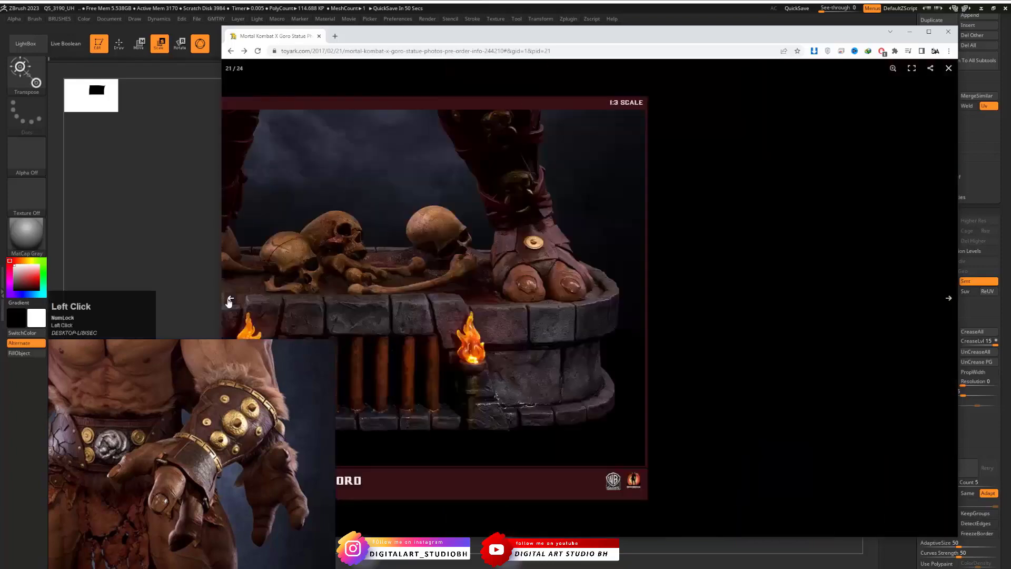
pyautogui.click(231, 298)
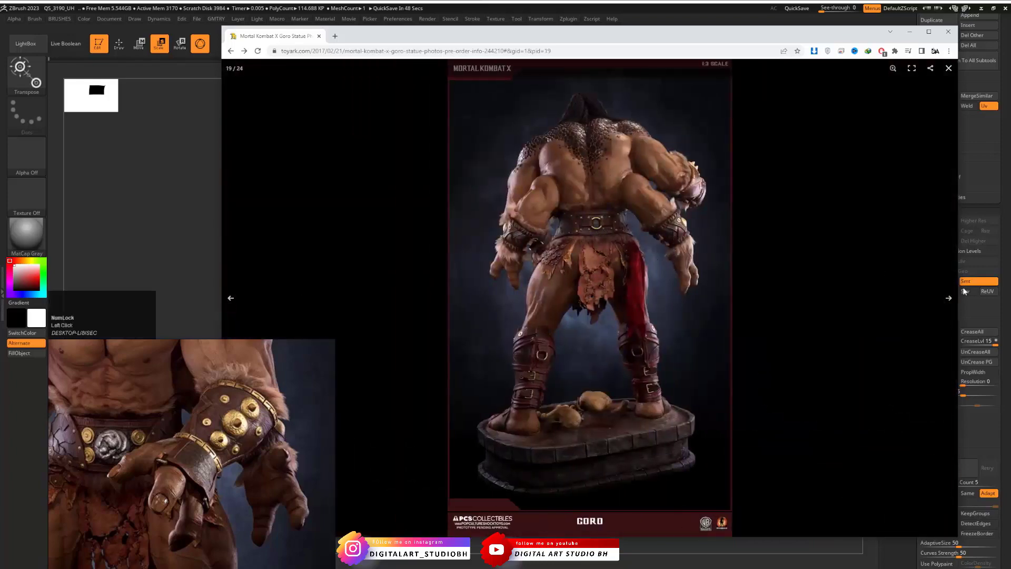
pyautogui.click(948, 298)
pyautogui.click(948, 298)
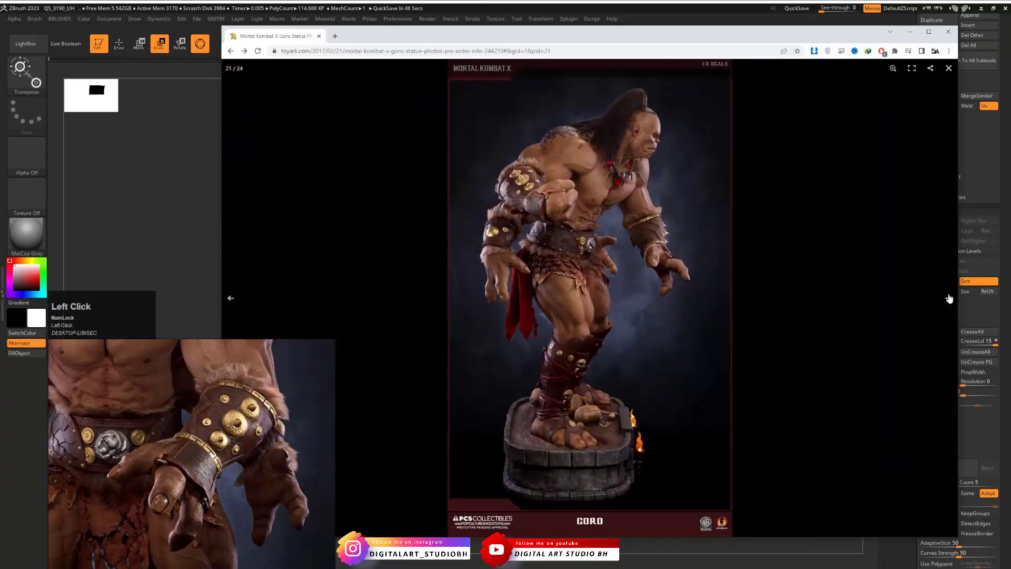
pyautogui.click(910, 32)
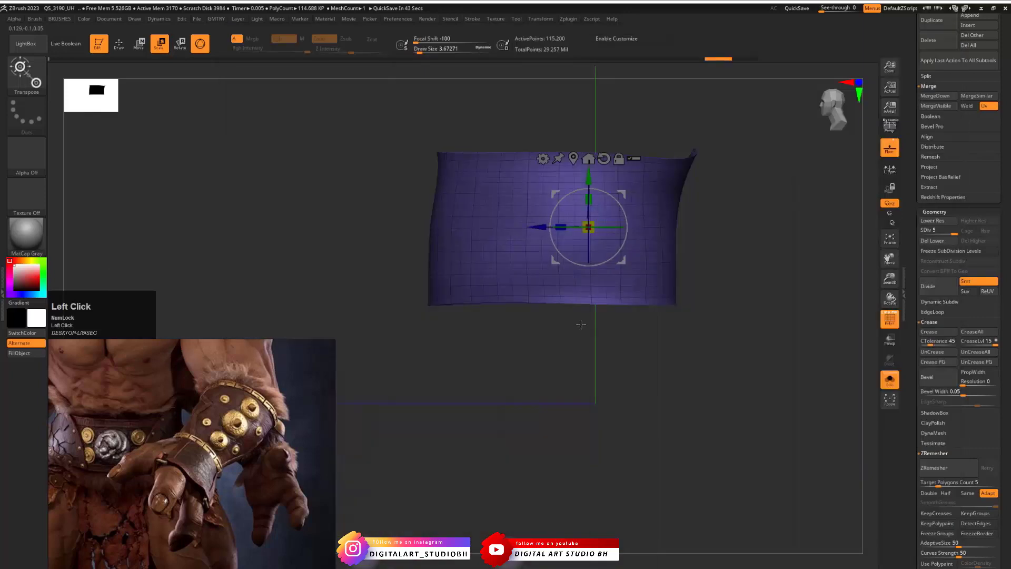
# Try a rectangular mask over one side of the belt's front and change the masking stroke to Lasso
pyautogui.moveTo(738, 198)
pyautogui.mouseDown()
pyautogui.moveTo(776, 211)
pyautogui.moveTo(743, 190)
pyautogui.mouseUp()
pyautogui.keyDown('ctrl'); pyautogui.moveTo(748, 124); pyautogui.dragTo(626, 325); pyautogui.keyUp('ctrl')
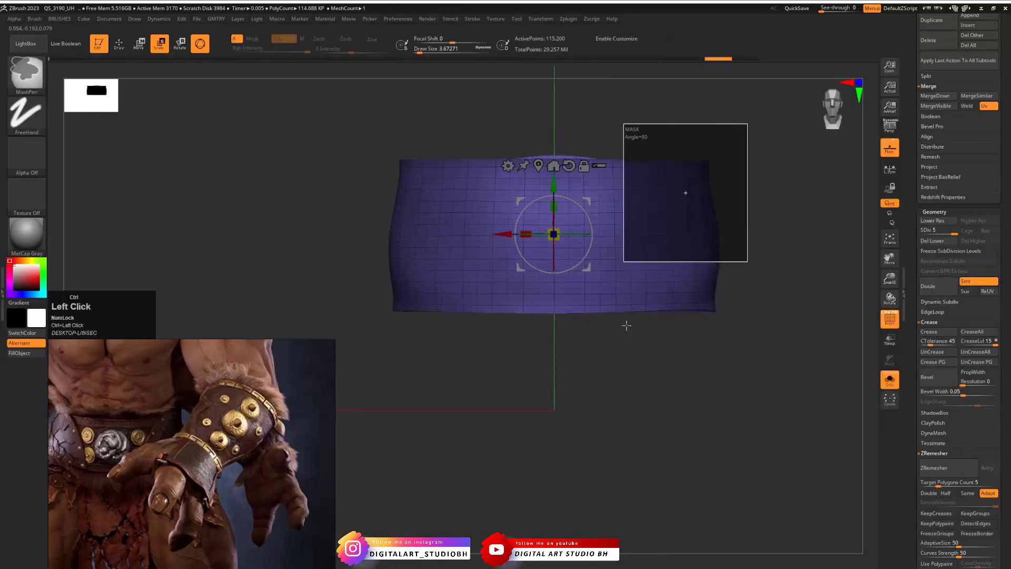
pyautogui.click(26, 115)
pyautogui.click(155, 150)
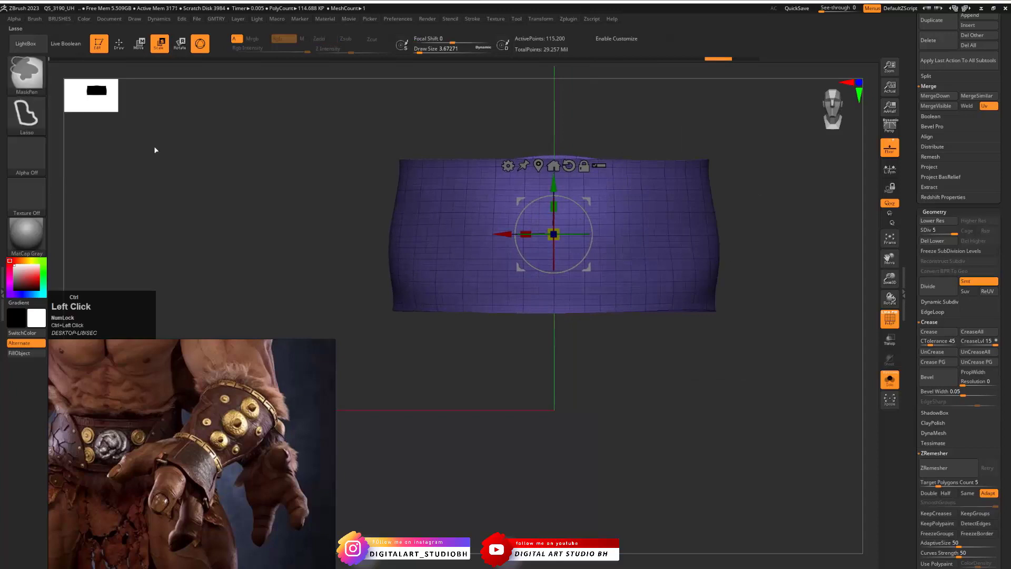
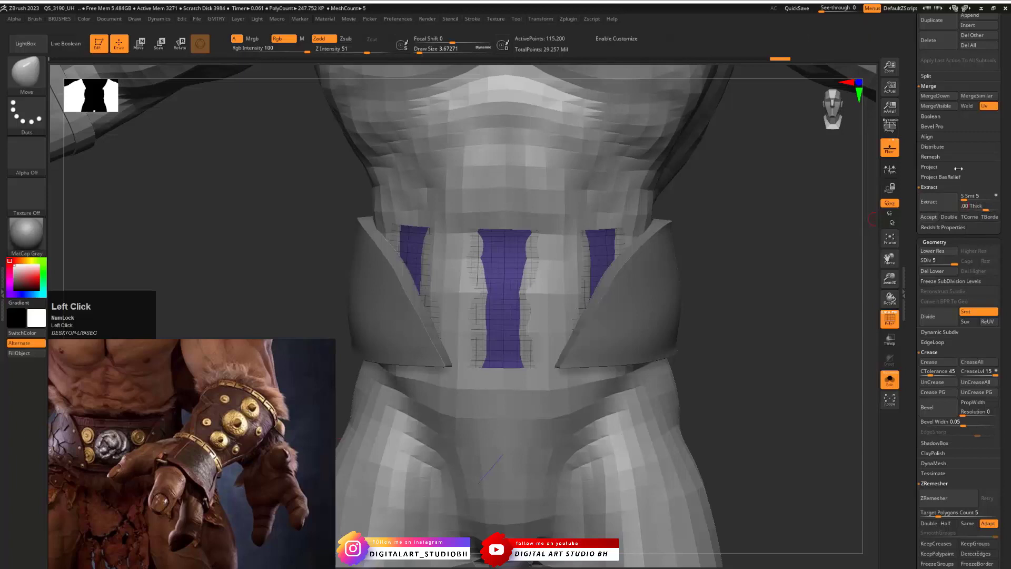
# Extract the masked side sections of the belt with a thickness of 0.02 and accept them as a separate subtool
pyautogui.write('2')
pyautogui.press('Return')
pyautogui.click(942, 204)
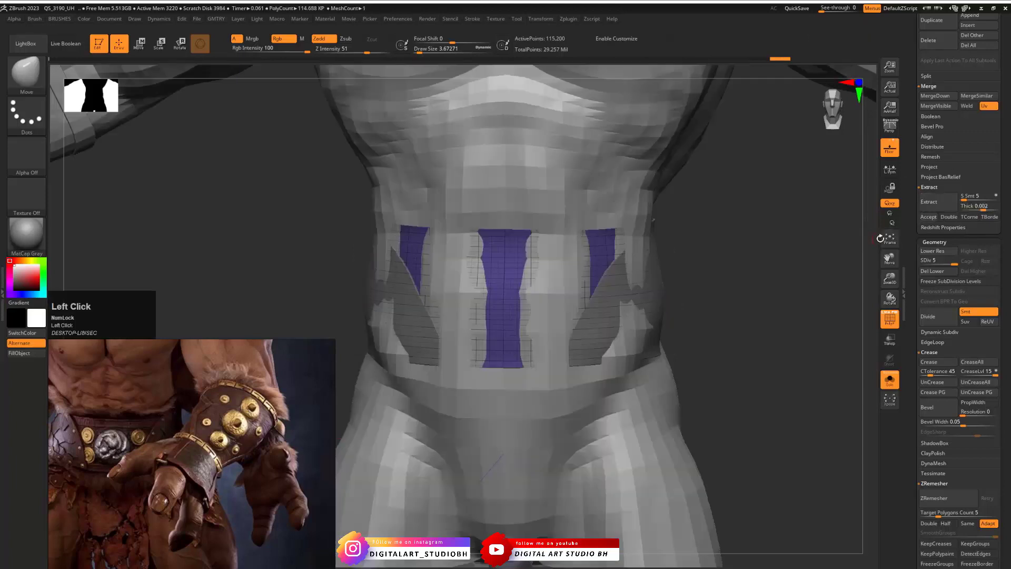
pyautogui.click(928, 217)
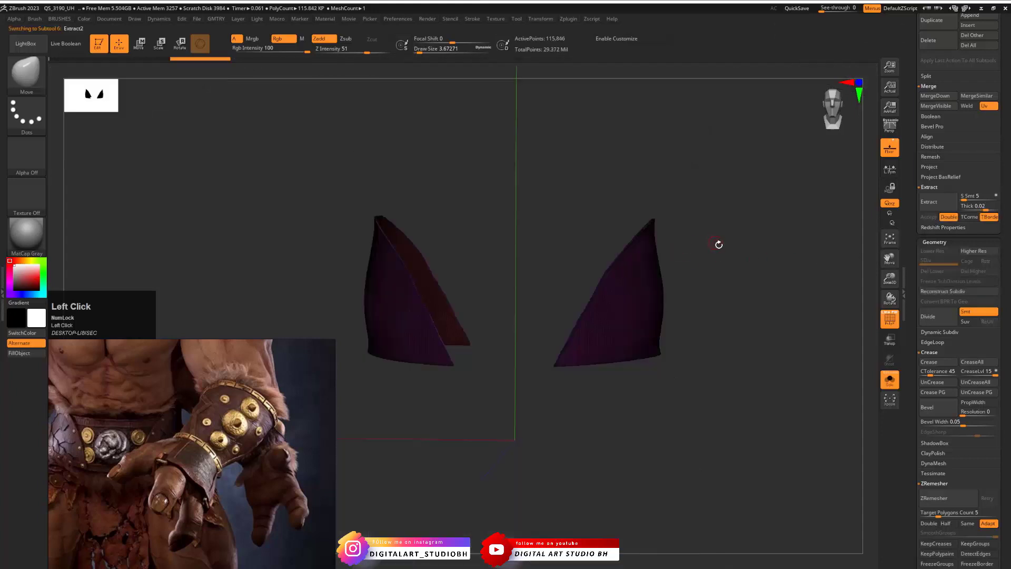
# Clear the mask from the extracted side panels and try isolating one of their polygroups
pyautogui.moveTo(719, 244)
pyautogui.mouseDown()
pyautogui.moveTo(732, 253)
pyautogui.moveTo(722, 282)
pyautogui.moveTo(728, 274)
pyautogui.mouseUp()
pyautogui.keyDown('ctrl'); pyautogui.keyDown('alt'); pyautogui.moveTo(727, 274); pyautogui.dragTo(741, 280); pyautogui.keyUp('alt'); pyautogui.keyUp('ctrl')
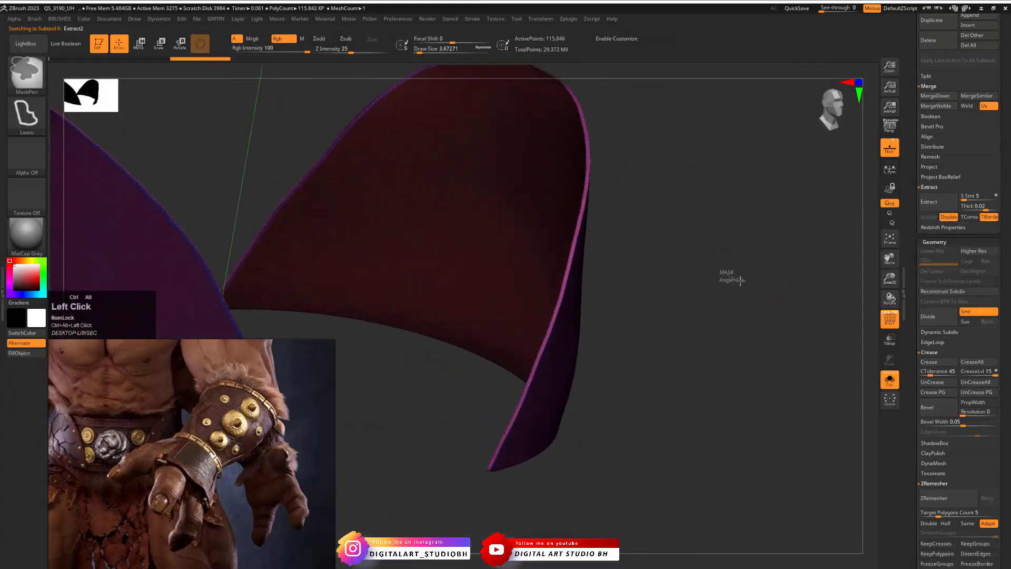
pyautogui.moveTo(679, 267)
pyautogui.mouseDown()
pyautogui.moveTo(759, 248)
pyautogui.moveTo(807, 347)
pyautogui.moveTo(819, 271)
pyautogui.moveTo(864, 286)
pyautogui.moveTo(829, 286)
pyautogui.moveTo(807, 255)
pyautogui.moveTo(666, 193)
pyautogui.mouseUp()
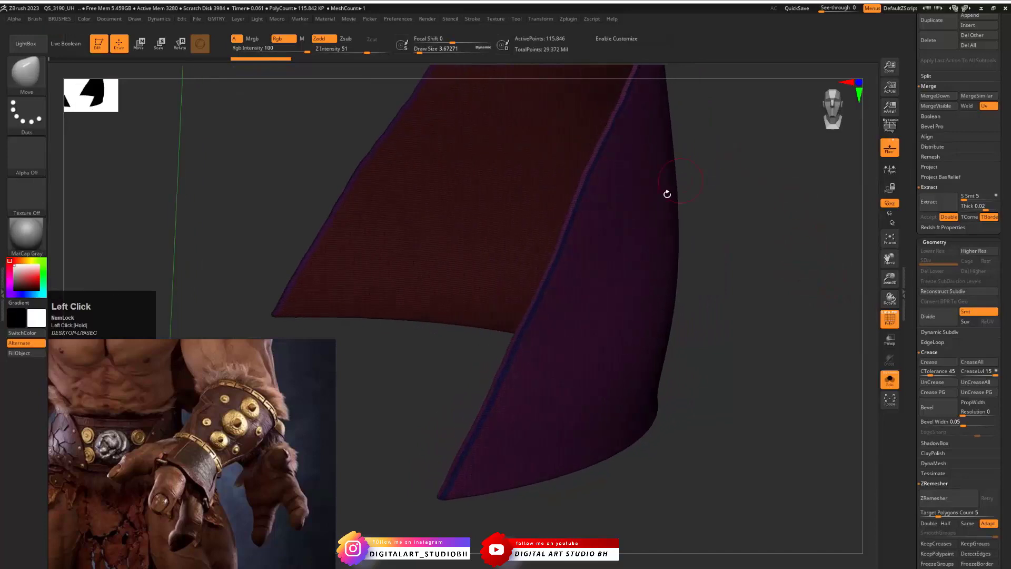
pyautogui.keyDown('ctrl'); pyautogui.click(727, 287); pyautogui.keyUp('ctrl')
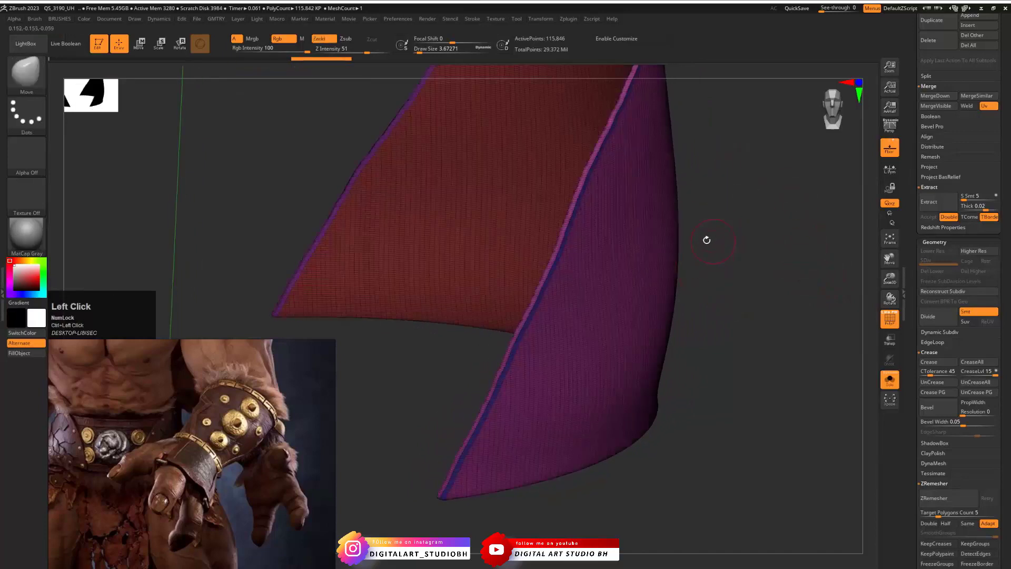
pyautogui.keyDown('ctrl'); pyautogui.keyDown('shift'); pyautogui.click(605, 343); pyautogui.keyUp('shift'); pyautogui.keyUp('ctrl')
pyautogui.hotkey('ctrl', 'z')
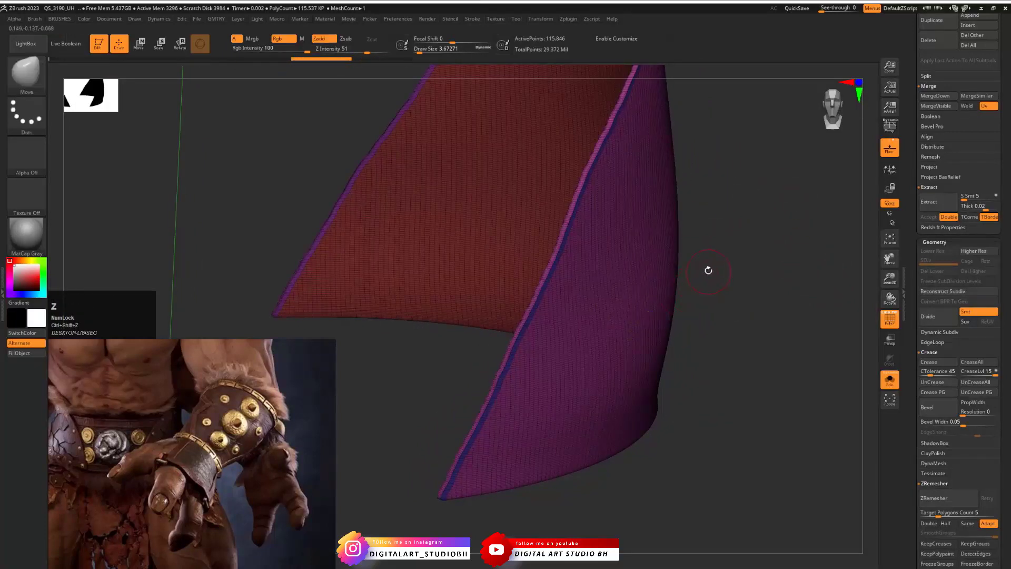
# Set the draw size to 1 and try hiding the polygons along the panel's thin pink rim
pyautogui.keyDown('alt'); pyautogui.moveTo(707, 269); pyautogui.dragTo(683, 295); pyautogui.keyUp('alt')
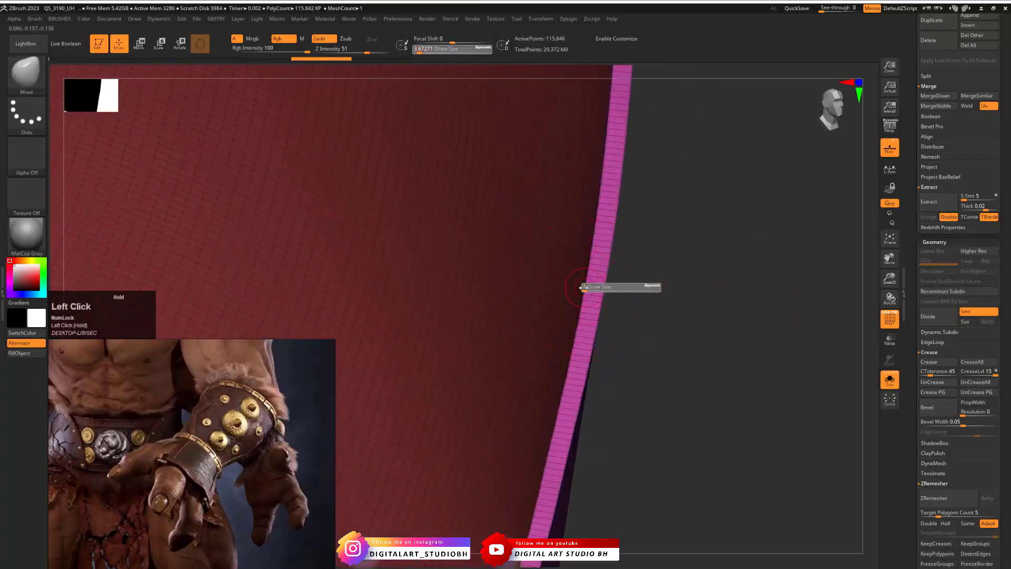
pyautogui.keyDown('ctrl'); pyautogui.keyDown('shift'); pyautogui.click(599, 295); pyautogui.keyUp('shift'); pyautogui.keyUp('ctrl')
pyautogui.hotkey('ctrl', 'z')
pyautogui.keyDown('ctrl'); pyautogui.keyDown('shift'); pyautogui.click(592, 311); pyautogui.keyUp('shift'); pyautogui.keyUp('ctrl')
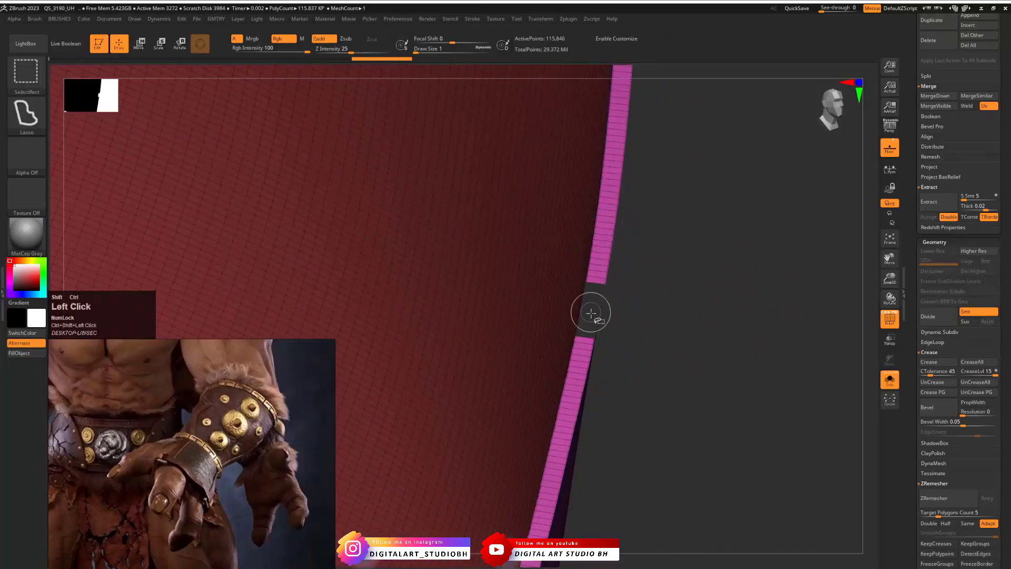
pyautogui.keyDown('shift'); pyautogui.moveTo(627, 301); pyautogui.dragTo(649, 302); pyautogui.keyUp('shift')
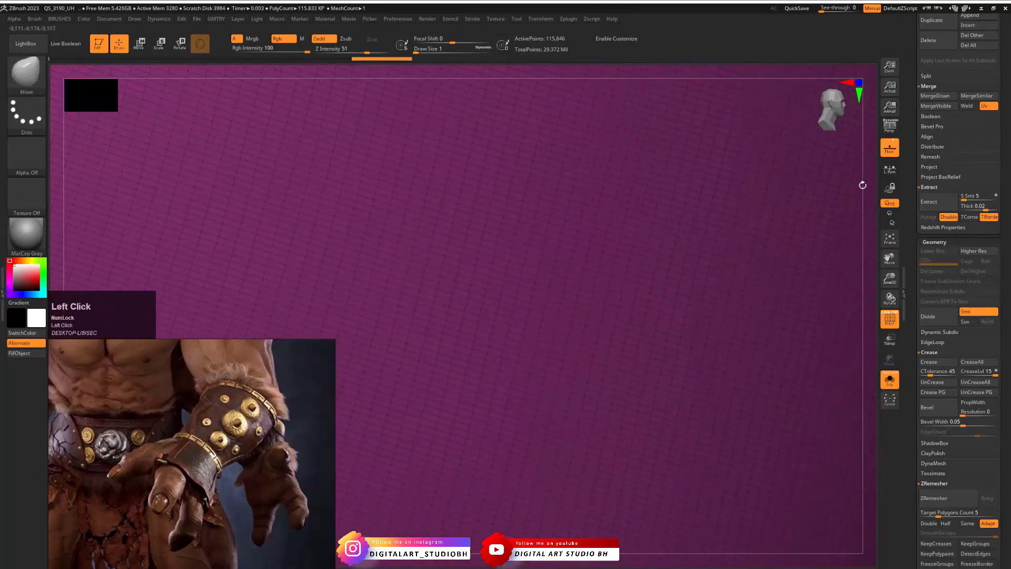
# Hide one of the two extracted side panels from the underside and keep only the other one
pyautogui.moveTo(862, 184); pyautogui.dragTo(856, 212)
pyautogui.keyDown('alt'); pyautogui.moveTo(727, 246); pyautogui.dragTo(527, 249); pyautogui.keyUp('alt')
pyautogui.hotkey('ctrl', 'z')
pyautogui.moveTo(701, 235)
pyautogui.keyDown('alt'); pyautogui.mouseDown()
pyautogui.moveTo(685, 226)
pyautogui.moveTo(620, 260)
pyautogui.mouseUp(); pyautogui.keyUp('alt')
pyautogui.moveTo(762, 228)
pyautogui.keyDown('ctrl'); pyautogui.keyDown('shift'); pyautogui.mouseDown()
pyautogui.moveTo(508, 307)
pyautogui.moveTo(813, 364)
pyautogui.mouseUp(); pyautogui.keyUp('shift'); pyautogui.keyUp('ctrl')
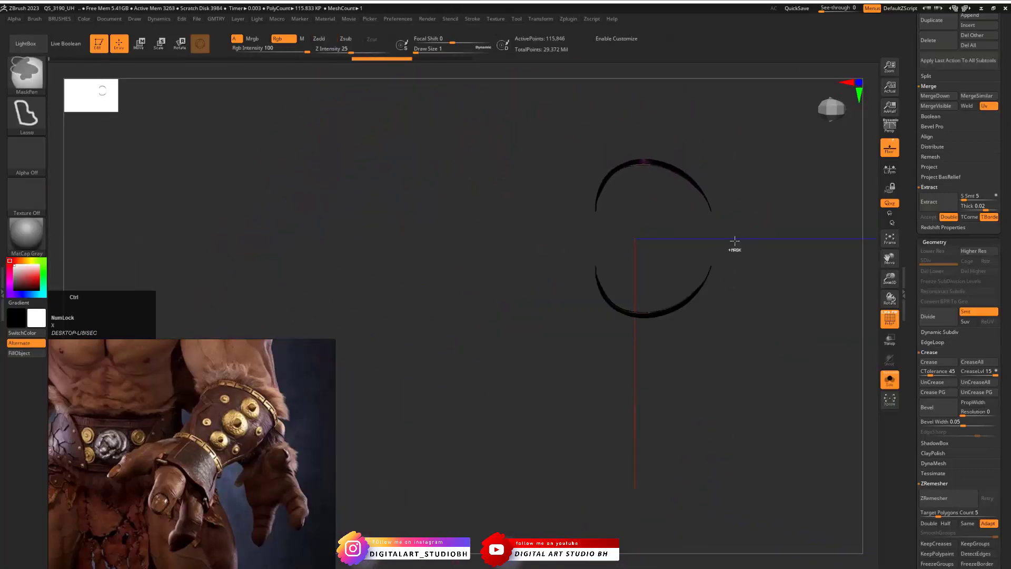
pyautogui.moveTo(725, 240)
pyautogui.keyDown('ctrl'); pyautogui.keyDown('alt'); pyautogui.keyDown('shift'); pyautogui.mouseDown()
pyautogui.moveTo(474, 293)
pyautogui.moveTo(824, 326)
pyautogui.mouseUp(); pyautogui.keyUp('shift'); pyautogui.keyUp('alt'); pyautogui.keyUp('ctrl')
pyautogui.keyDown('alt'); pyautogui.moveTo(754, 253); pyautogui.dragTo(864, 348); pyautogui.keyUp('alt')
pyautogui.moveTo(760, 174)
pyautogui.keyDown('alt'); pyautogui.mouseDown()
pyautogui.moveTo(658, 326)
pyautogui.moveTo(668, 248)
pyautogui.moveTo(736, 346)
pyautogui.moveTo(664, 246)
pyautogui.moveTo(672, 339)
pyautogui.moveTo(591, 226)
pyautogui.moveTo(697, 251)
pyautogui.moveTo(685, 252)
pyautogui.mouseUp(); pyautogui.keyUp('alt')
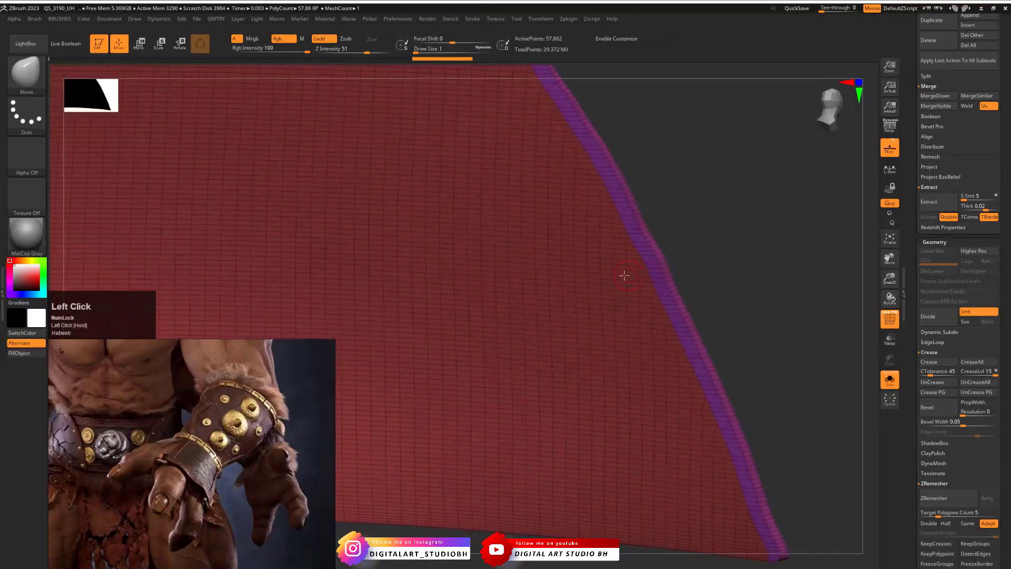
# Delete the pink polygon loop along the remaining panel's slanted edge and turn on double-sided display
pyautogui.keyDown('ctrl'); pyautogui.keyDown('shift'); pyautogui.click(586, 286); pyautogui.keyUp('shift'); pyautogui.keyUp('ctrl')
pyautogui.hotkey('ctrl', 'z')
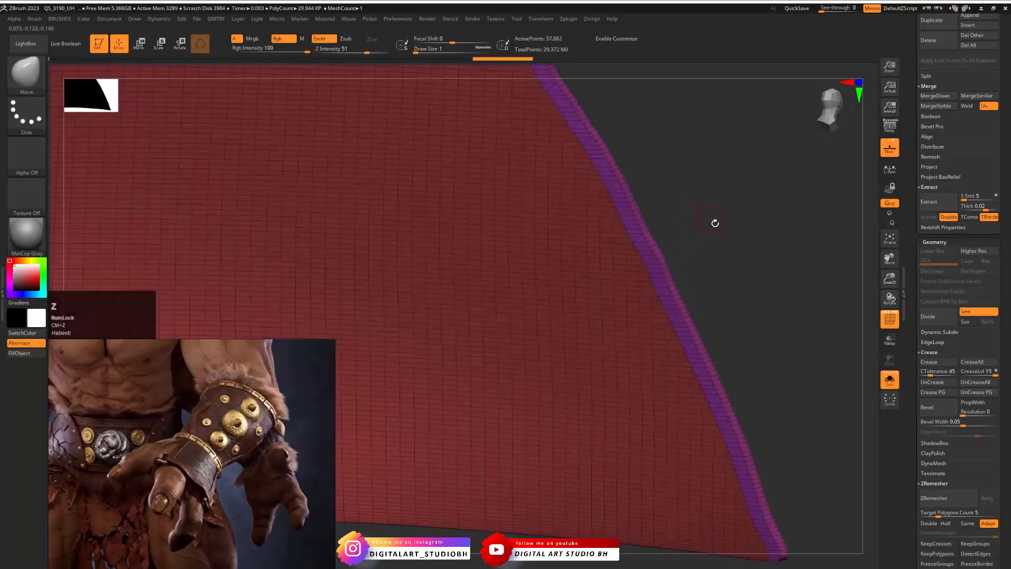
pyautogui.hotkey('ctrl', 'shift')
pyautogui.keyDown('ctrl'); pyautogui.keyDown('shift'); pyautogui.click(666, 259); pyautogui.keyUp('shift'); pyautogui.keyUp('ctrl')
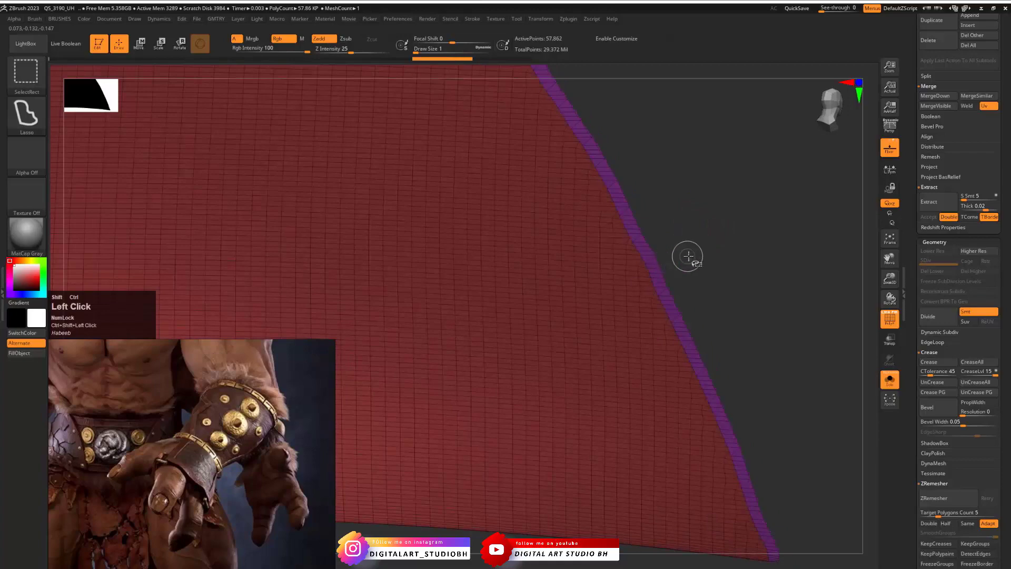
pyautogui.moveTo(686, 258); pyautogui.dragTo(693, 230)
pyautogui.hotkey('ctrl', 'v')
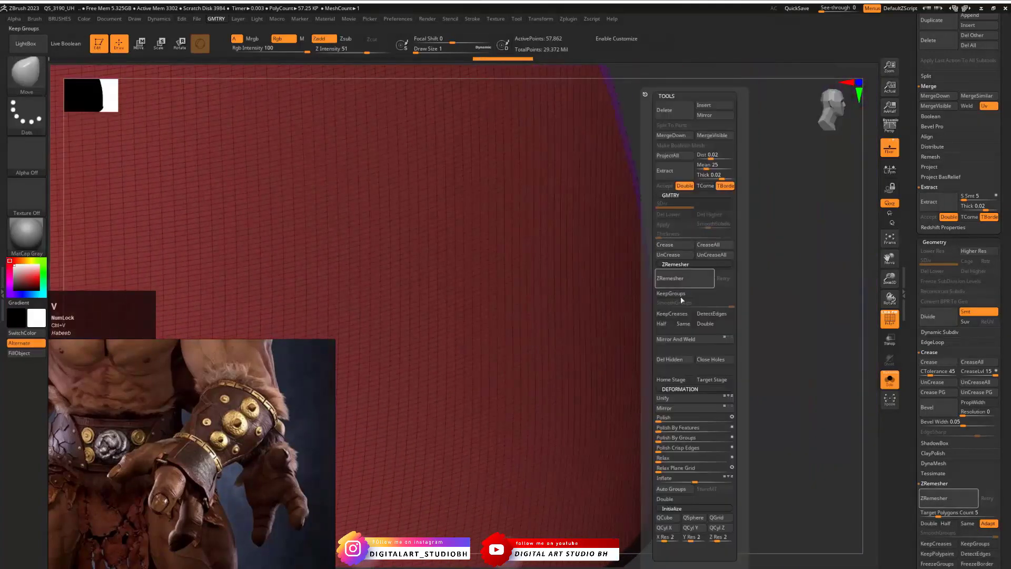
pyautogui.click(673, 500)
# Hide the purple border loop along the panel's edge to separate its inner and outer layers
pyautogui.moveTo(790, 232); pyautogui.dragTo(718, 270)
pyautogui.keyDown('ctrl'); pyautogui.keyDown('shift'); pyautogui.click(677, 293); pyautogui.keyUp('shift'); pyautogui.keyUp('ctrl')
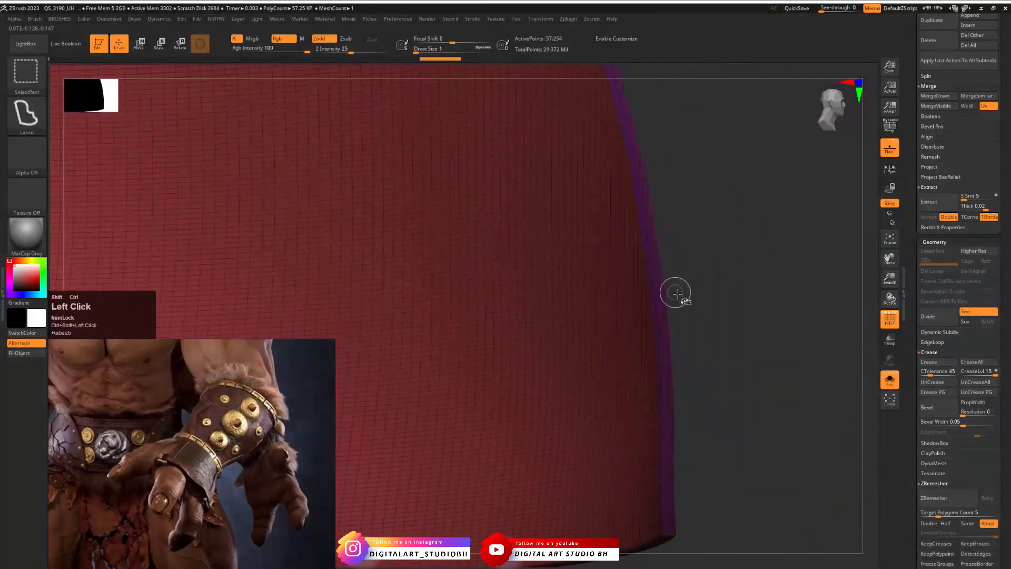
pyautogui.keyDown('ctrl'); pyautogui.keyDown('shift'); pyautogui.click(666, 298); pyautogui.keyUp('shift'); pyautogui.keyUp('ctrl')
pyautogui.hotkey('ctrl', 'z')
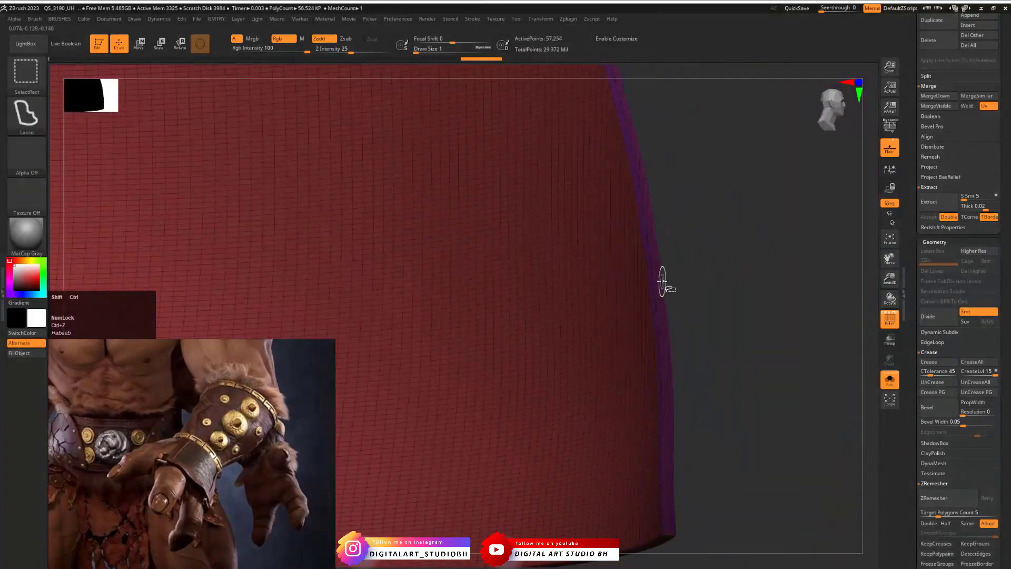
pyautogui.keyDown('ctrl'); pyautogui.keyDown('shift'); pyautogui.click(664, 282); pyautogui.keyUp('shift'); pyautogui.keyUp('ctrl')
pyautogui.moveTo(723, 274); pyautogui.dragTo(680, 283)
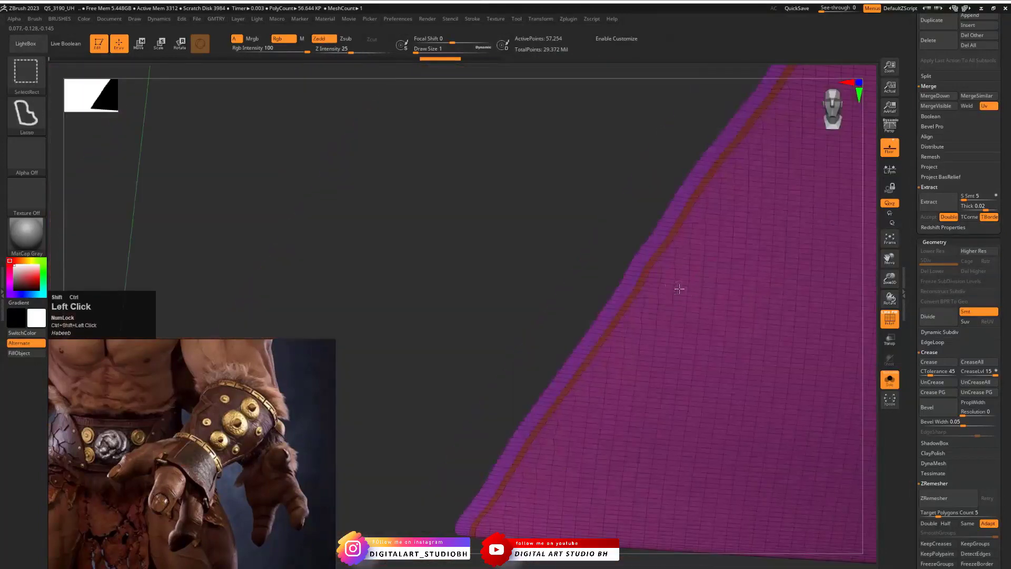
# Isolate the panel's red layer, remove the other layer, and frame the remaining surface
pyautogui.keyDown('ctrl'); pyautogui.keyDown('shift'); pyautogui.click(680, 291); pyautogui.keyUp('shift'); pyautogui.keyUp('ctrl')
pyautogui.moveTo(606, 291)
pyautogui.mouseDown()
pyautogui.moveTo(519, 215)
pyautogui.moveTo(542, 212)
pyautogui.moveTo(711, 307)
pyautogui.moveTo(736, 361)
pyautogui.moveTo(739, 352)
pyautogui.mouseUp()
pyautogui.keyDown('ctrl'); pyautogui.keyDown('shift'); pyautogui.click(707, 340); pyautogui.keyUp('shift'); pyautogui.keyUp('ctrl')
pyautogui.press('f')
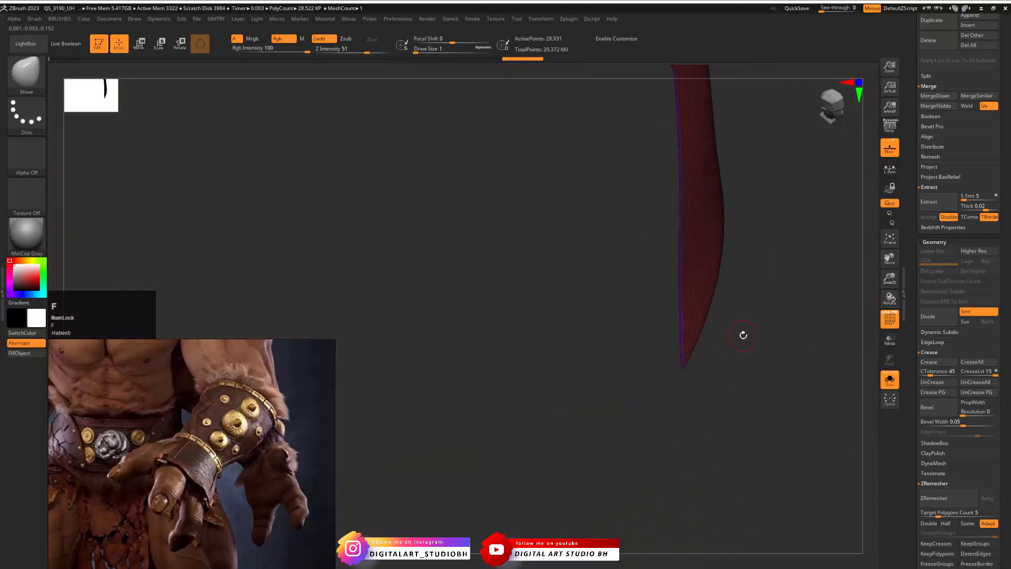
# Smooth the isolated panel layer's jagged border using Polish By Groups and Relax
pyautogui.moveTo(730, 294); pyautogui.dragTo(785, 286)
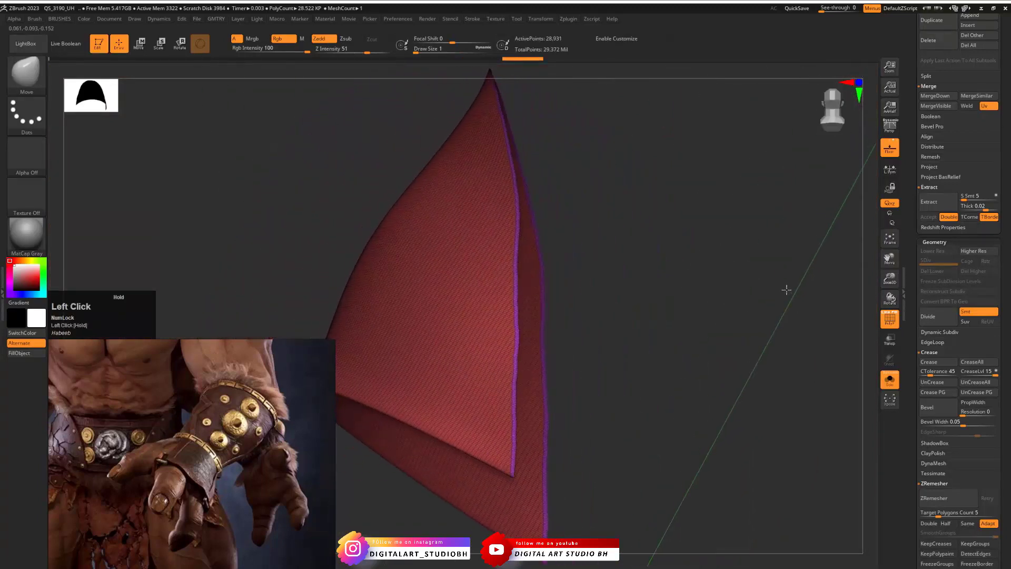
pyautogui.hotkey('ctrl', 'v')
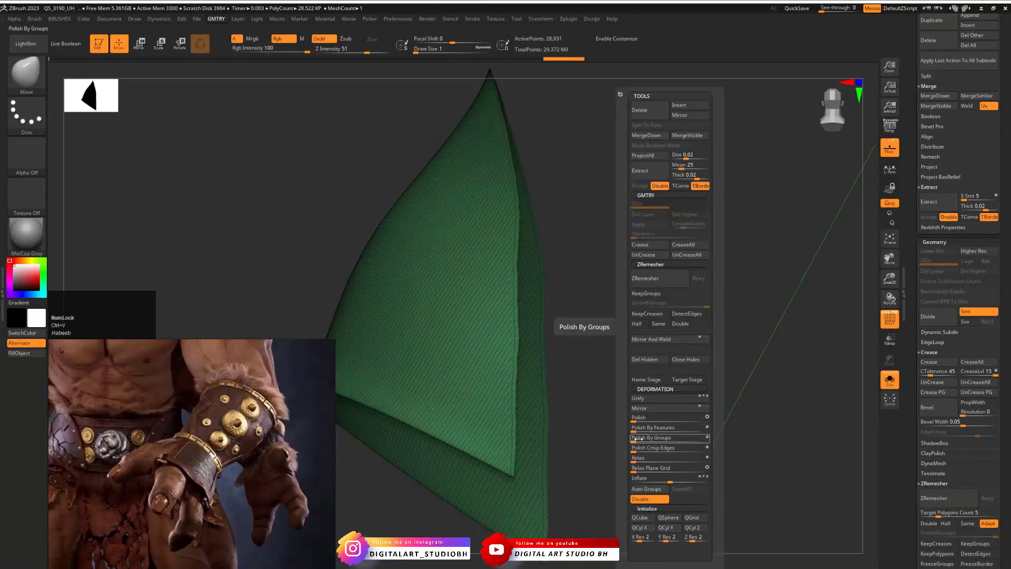
pyautogui.moveTo(644, 438); pyautogui.dragTo(656, 444)
pyautogui.moveTo(638, 396); pyautogui.dragTo(683, 295)
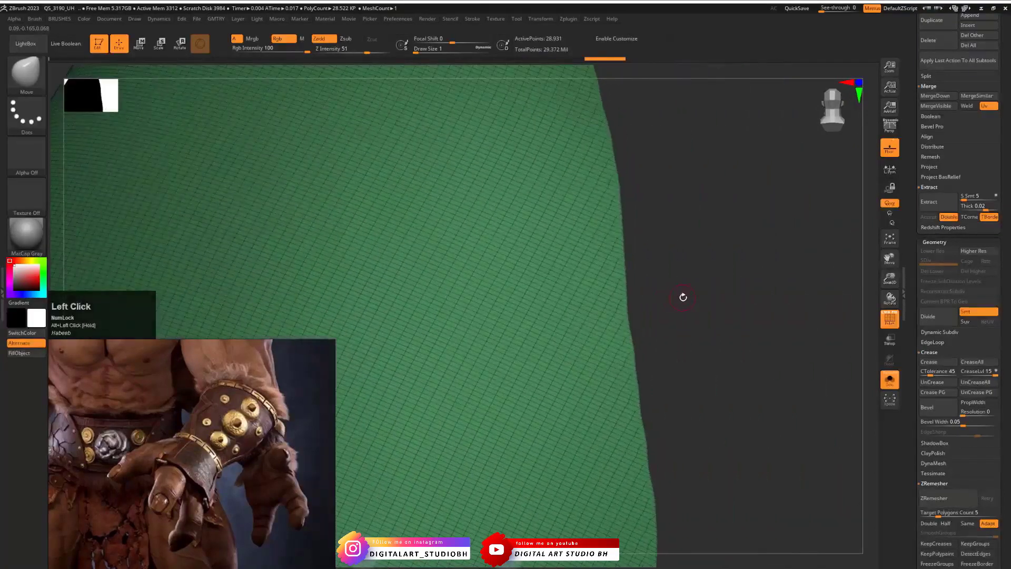
pyautogui.hotkey('ctrl', 'v')
pyautogui.click(655, 459)
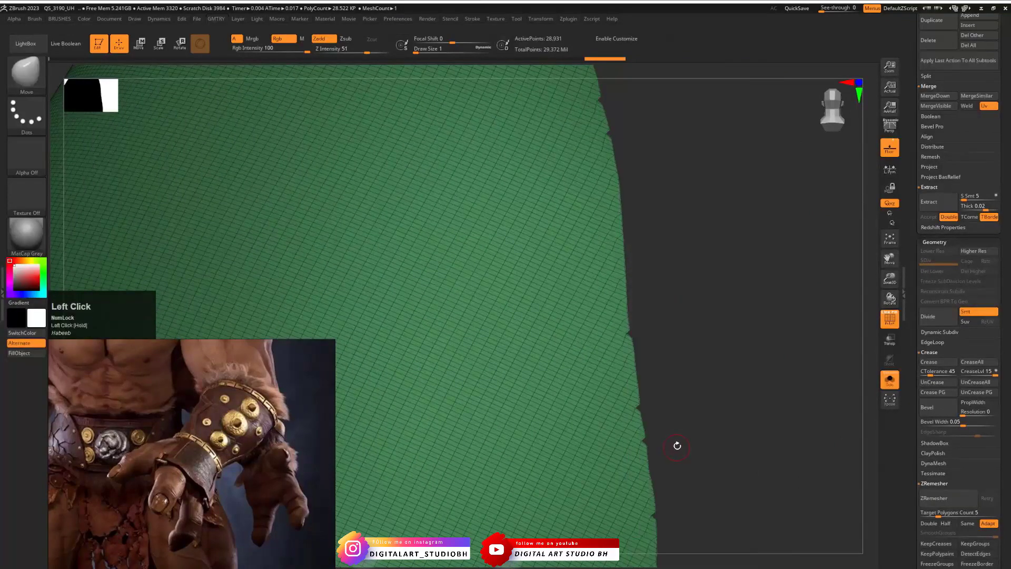
pyautogui.keyDown('alt'); pyautogui.moveTo(683, 332); pyautogui.dragTo(779, 318); pyautogui.keyUp('alt')
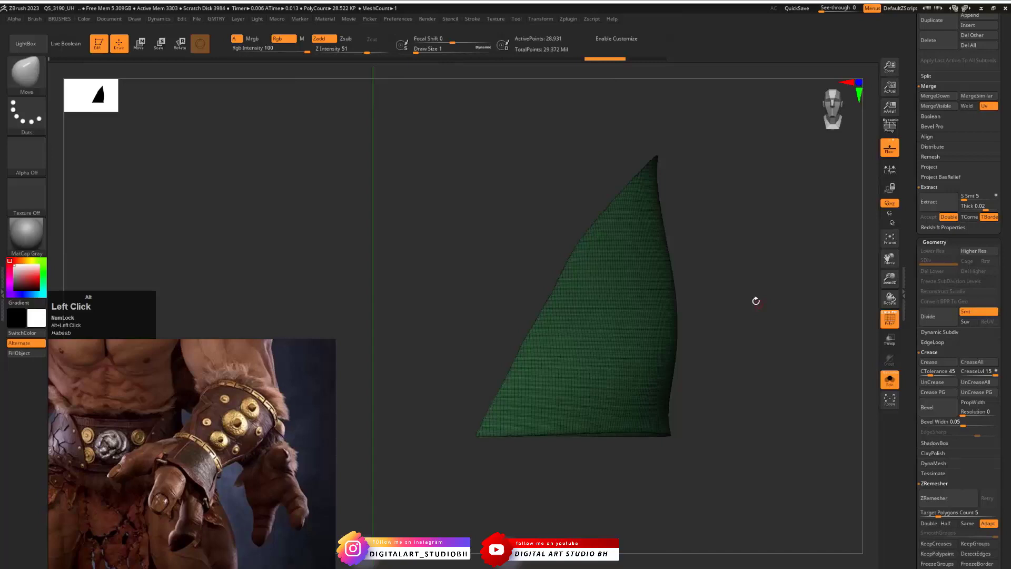
# Delete the hidden geometry and mirror the cleaned panel to the other side within the same subtool
pyautogui.keyDown('ctrl'); pyautogui.keyDown('shift'); pyautogui.click(723, 200); pyautogui.keyUp('shift'); pyautogui.keyUp('ctrl')
pyautogui.moveTo(690, 214); pyautogui.dragTo(738, 228)
pyautogui.keyDown('ctrl'); pyautogui.keyDown('shift'); pyautogui.click(738, 228); pyautogui.keyUp('shift'); pyautogui.keyUp('ctrl')
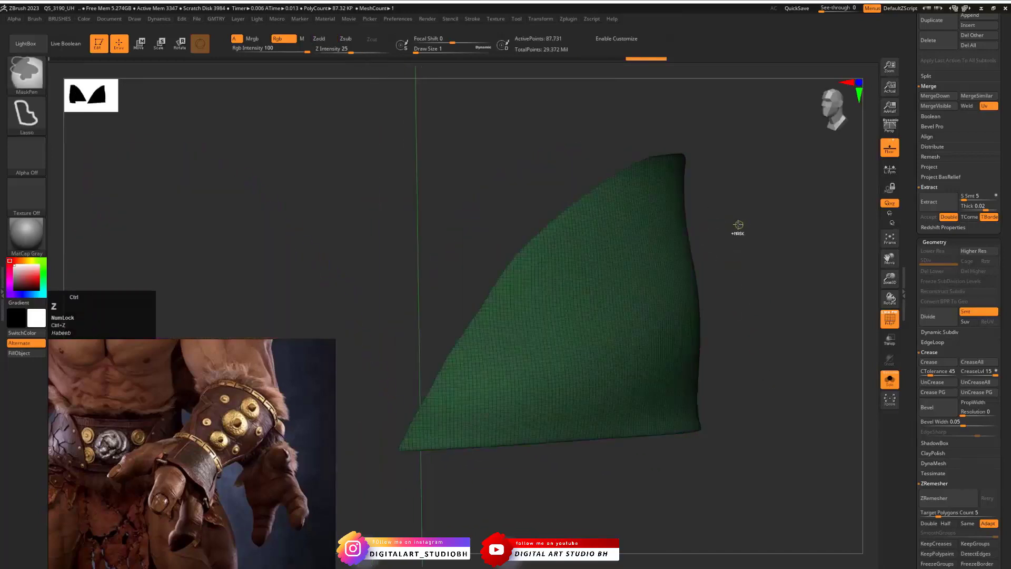
pyautogui.hotkey('ctrl', 'v')
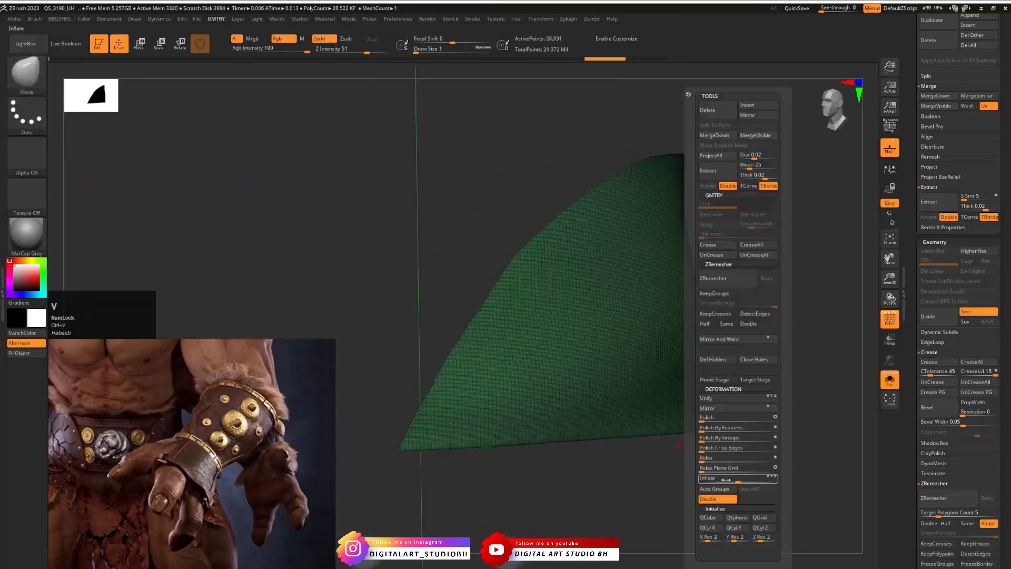
pyautogui.click(717, 360)
pyautogui.click(752, 116)
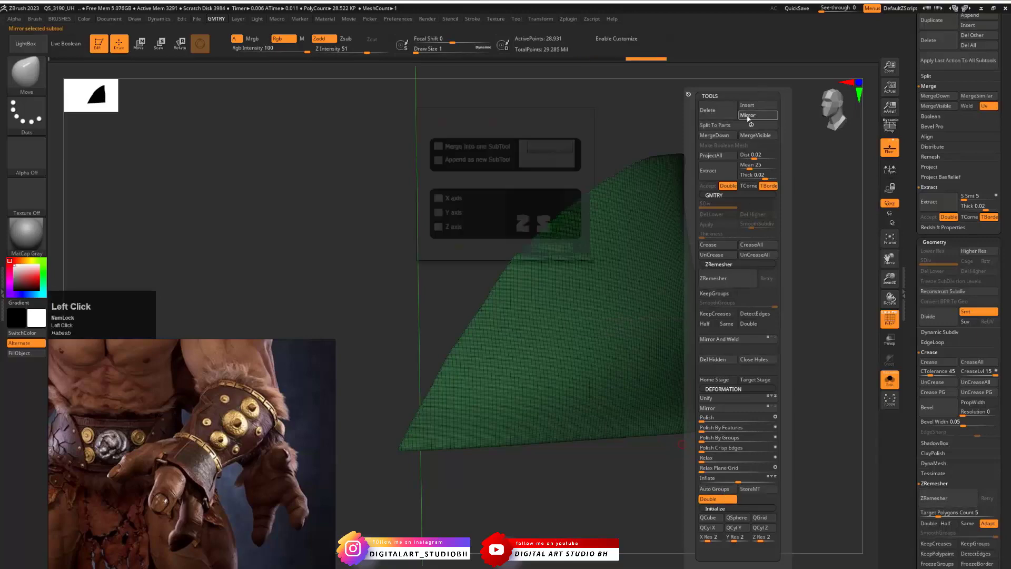
pyautogui.click(453, 251)
# Hide one of the two mirrored panels and frame the one that stays displayed
pyautogui.moveTo(728, 204); pyautogui.dragTo(743, 257)
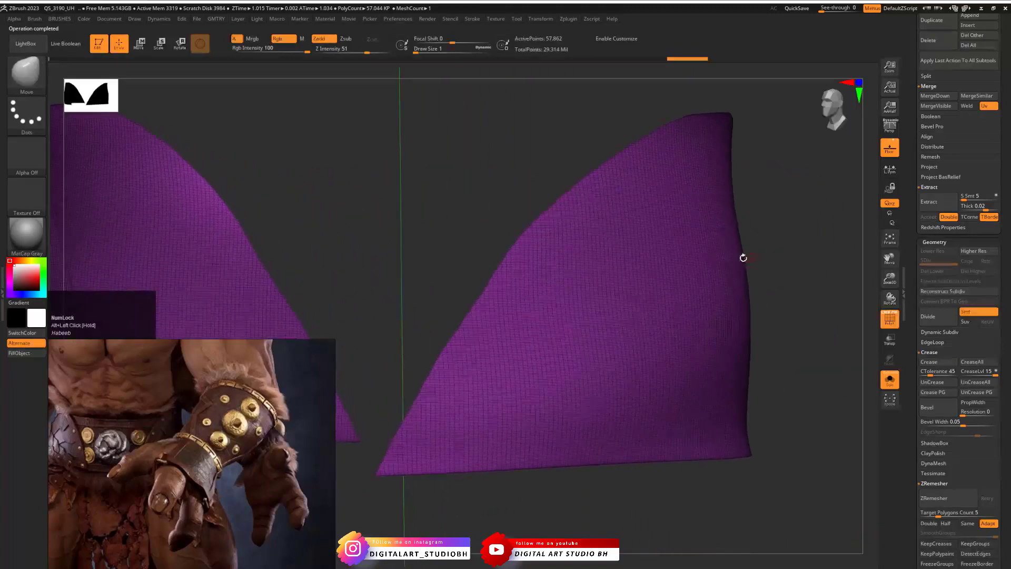
pyautogui.moveTo(673, 204); pyautogui.dragTo(615, 274)
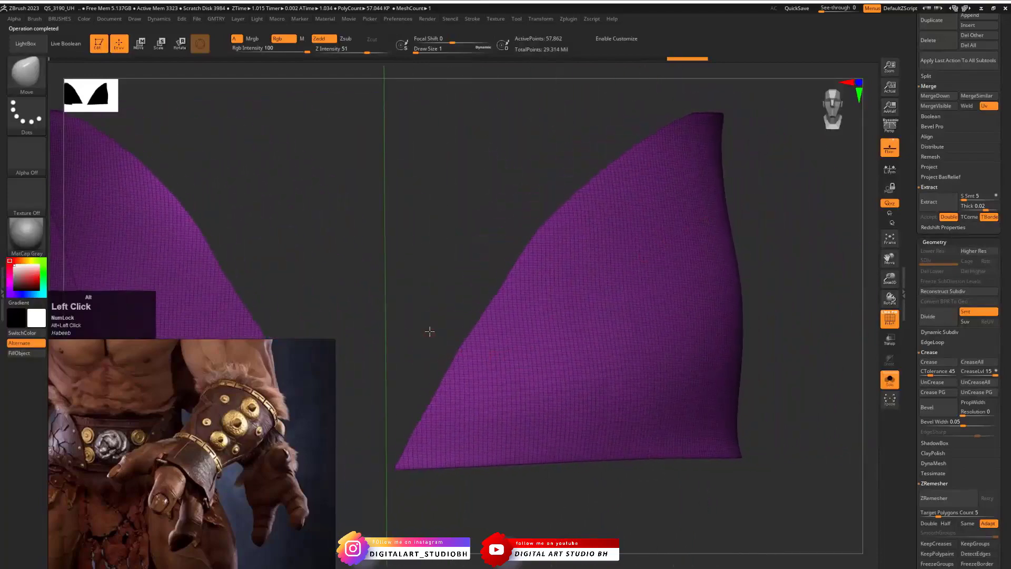
pyautogui.keyDown('alt'); pyautogui.moveTo(429, 331); pyautogui.dragTo(522, 276); pyautogui.keyUp('alt')
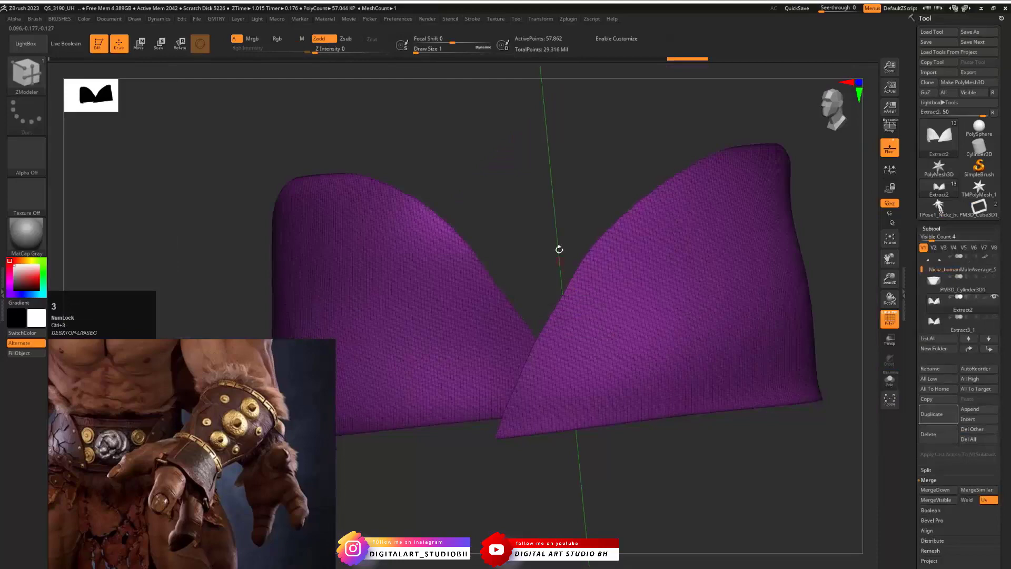
pyautogui.moveTo(557, 248); pyautogui.dragTo(590, 289)
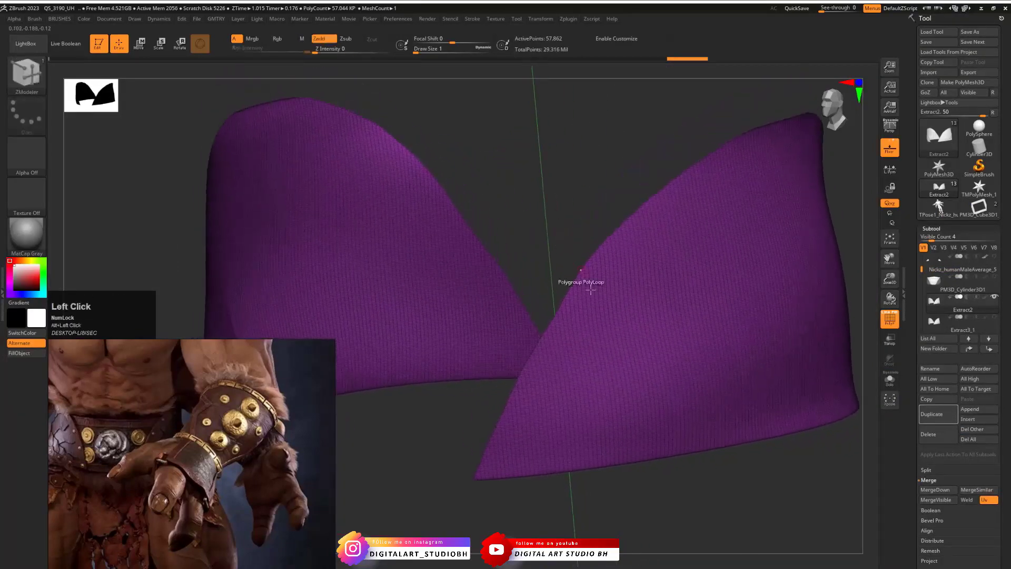
pyautogui.keyDown('alt'); pyautogui.moveTo(575, 217); pyautogui.dragTo(476, 259); pyautogui.keyUp('alt')
pyautogui.moveTo(542, 179); pyautogui.dragTo(486, 220)
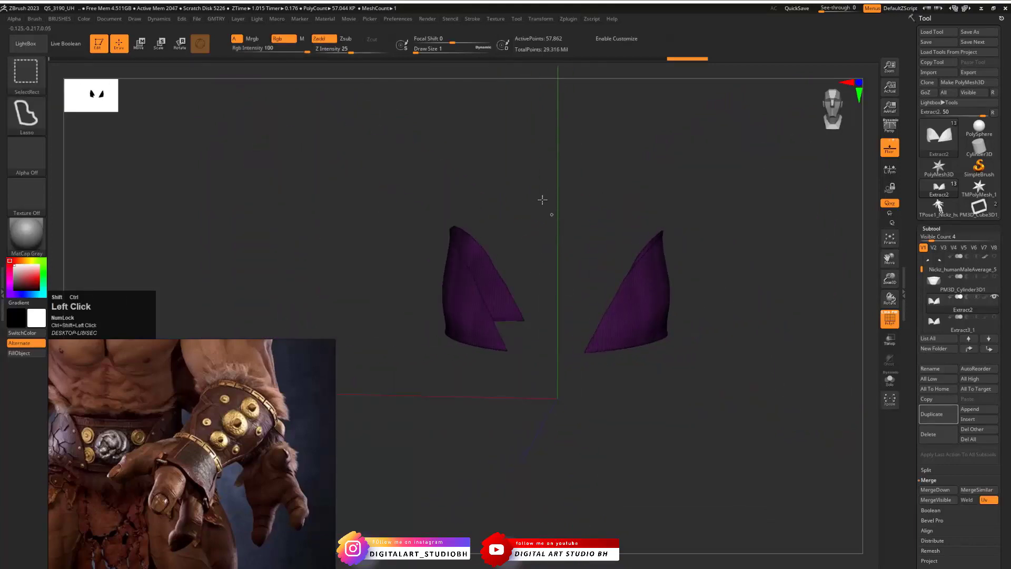
pyautogui.moveTo(542, 198)
pyautogui.keyDown('ctrl'); pyautogui.keyDown('alt'); pyautogui.keyDown('shift'); pyautogui.mouseDown()
pyautogui.moveTo(458, 397)
pyautogui.moveTo(514, 406)
pyautogui.moveTo(545, 221)
pyautogui.mouseUp(); pyautogui.keyUp('shift'); pyautogui.keyUp('alt'); pyautogui.keyUp('ctrl')
pyautogui.moveTo(714, 248); pyautogui.dragTo(763, 212)
# Switch to the ZRemesherGuides brush and hide the small square buckle subtool PM3D_Cube3D1_2
pyautogui.hotkey('ctrl', 'b')
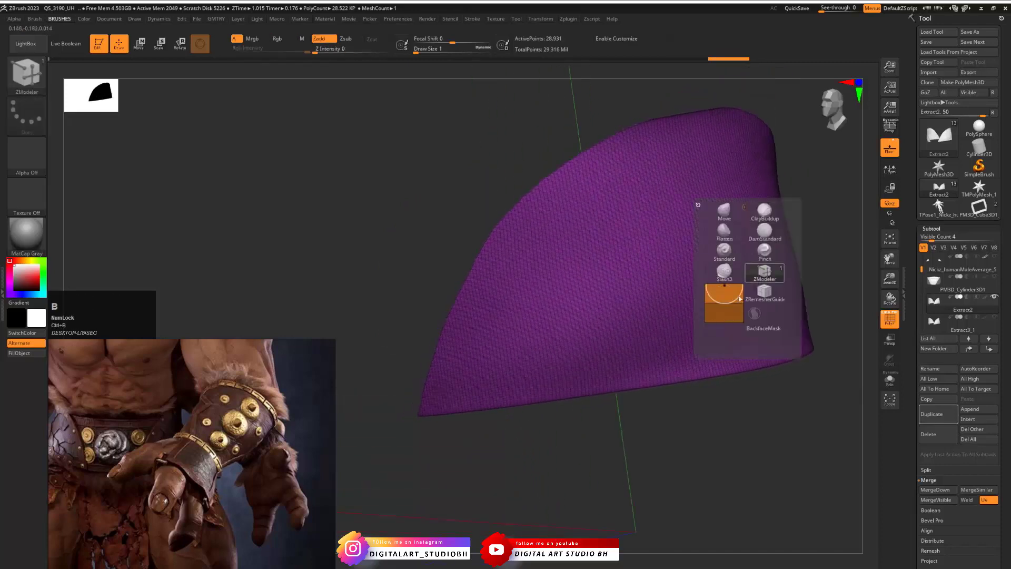
pyautogui.click(764, 298)
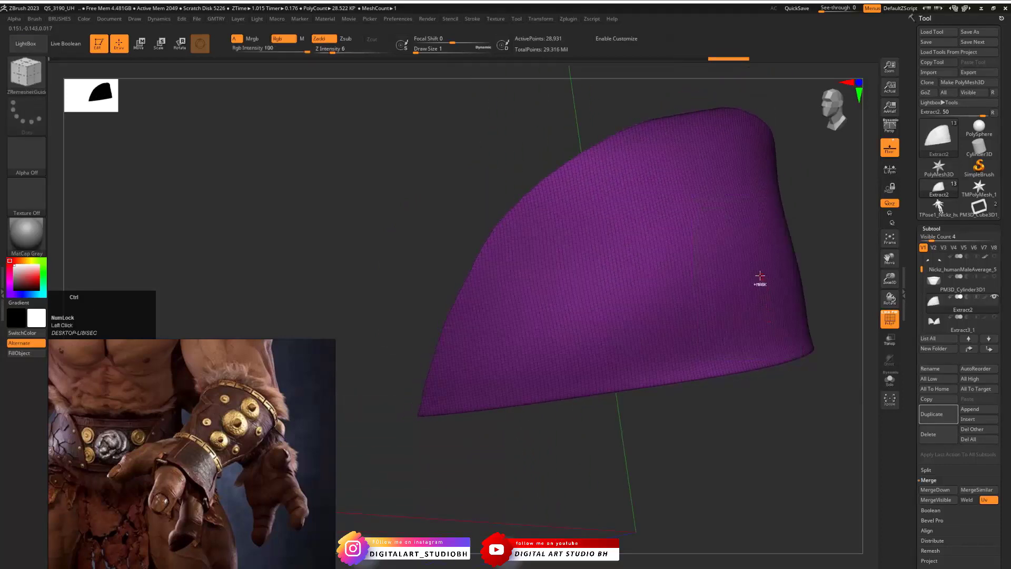
pyautogui.hotkey('ctrl', 'b')
pyautogui.moveTo(813, 230); pyautogui.dragTo(799, 216)
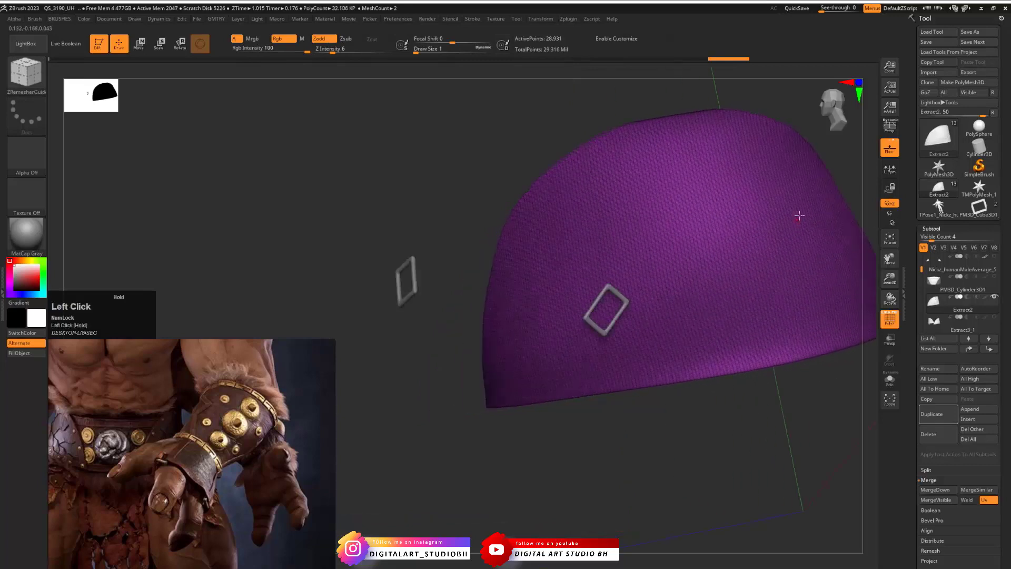
pyautogui.keyDown('alt'); pyautogui.moveTo(821, 158); pyautogui.dragTo(738, 210); pyautogui.keyUp('alt')
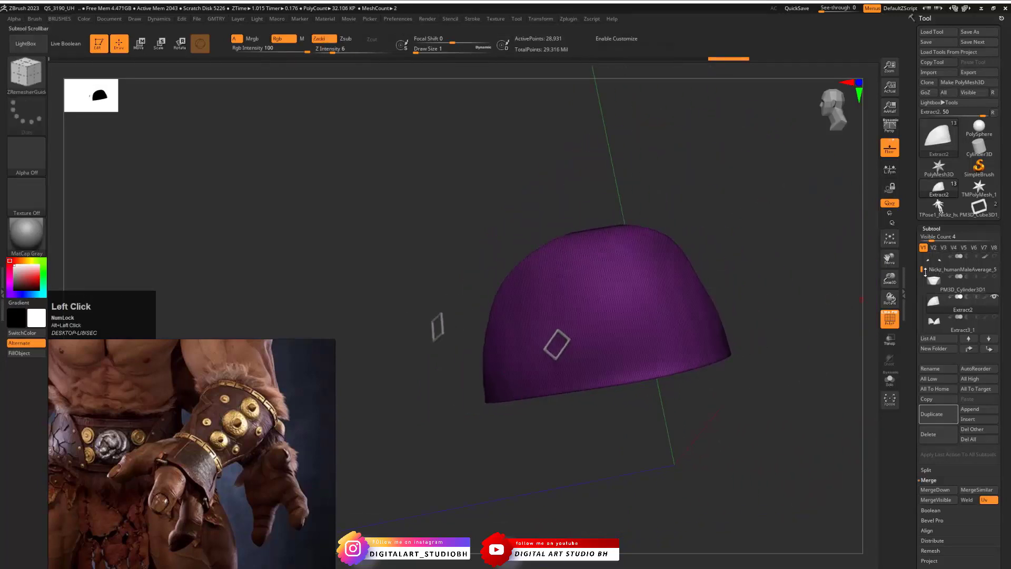
pyautogui.moveTo(925, 271); pyautogui.dragTo(925, 285)
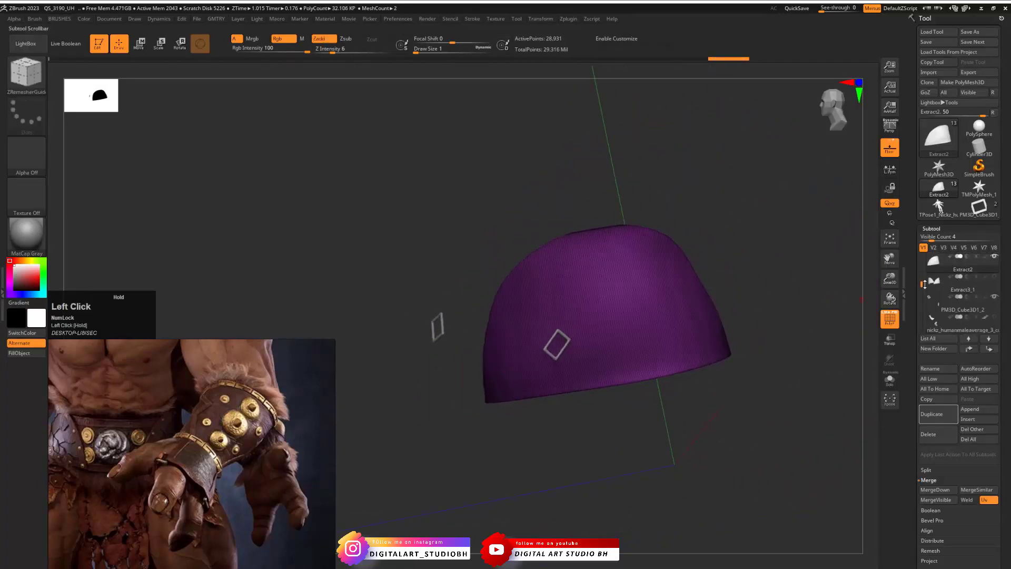
pyautogui.click(994, 297)
pyautogui.moveTo(669, 230); pyautogui.dragTo(506, 293)
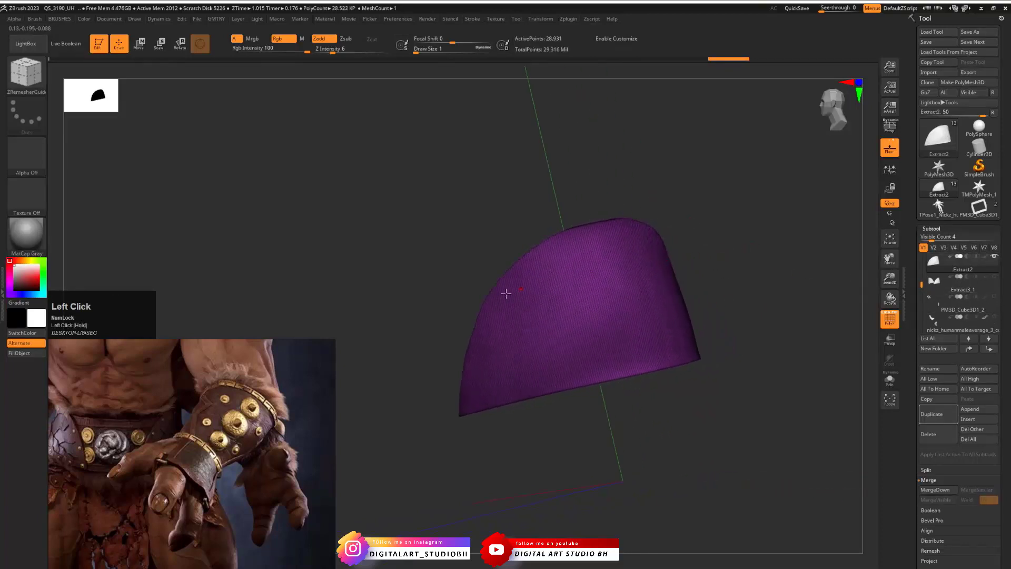
pyautogui.moveTo(420, 306); pyautogui.dragTo(368, 323)
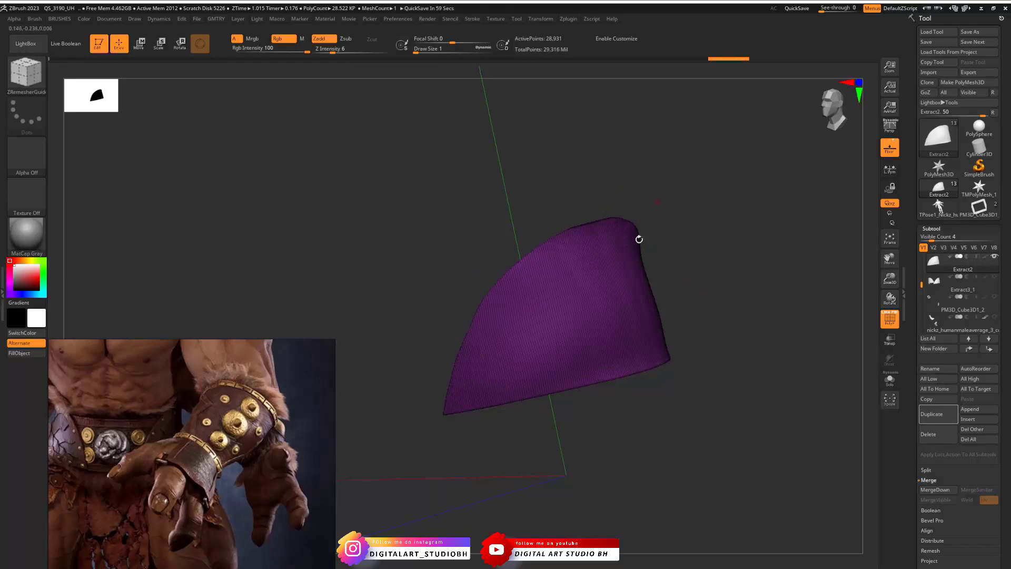
pyautogui.click(449, 411)
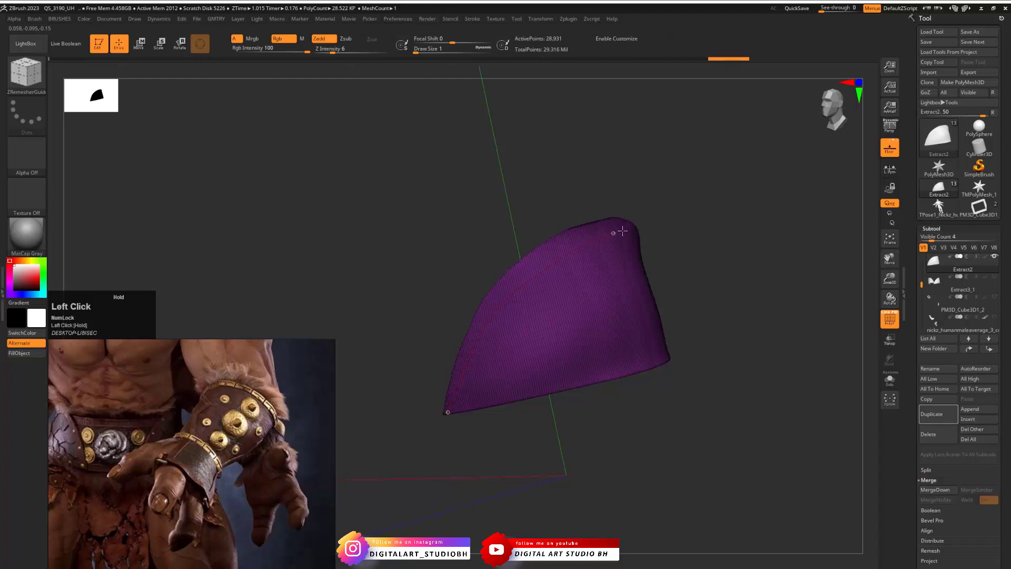
pyautogui.moveTo(687, 235)
pyautogui.mouseDown()
pyautogui.moveTo(659, 239)
pyautogui.moveTo(700, 231)
pyautogui.mouseUp()
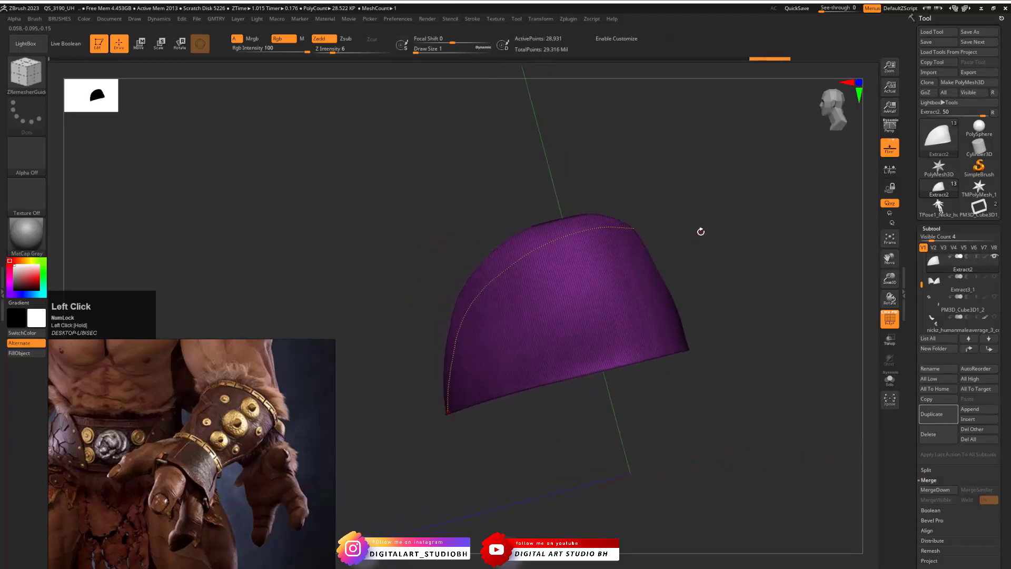
pyautogui.hotkey('ctrl', 'z')
# Draw four nested arched guide curves across the panel, starting just inside its curved upper edge and ending at the lower edge
pyautogui.moveTo(438, 388); pyautogui.dragTo(437, 395)
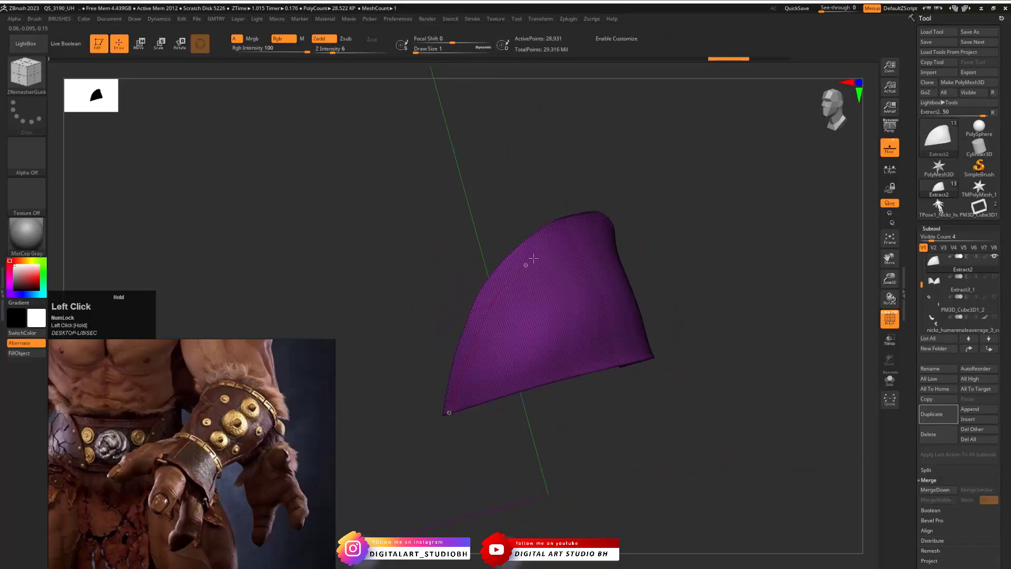
pyautogui.moveTo(589, 227); pyautogui.dragTo(591, 226)
pyautogui.moveTo(677, 218); pyautogui.dragTo(579, 230)
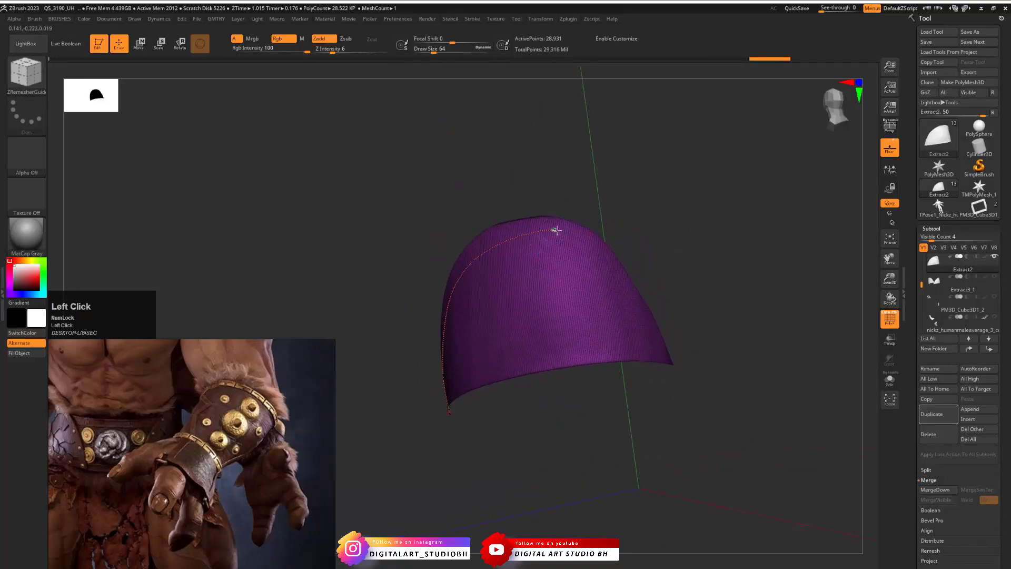
pyautogui.moveTo(684, 306); pyautogui.dragTo(579, 253)
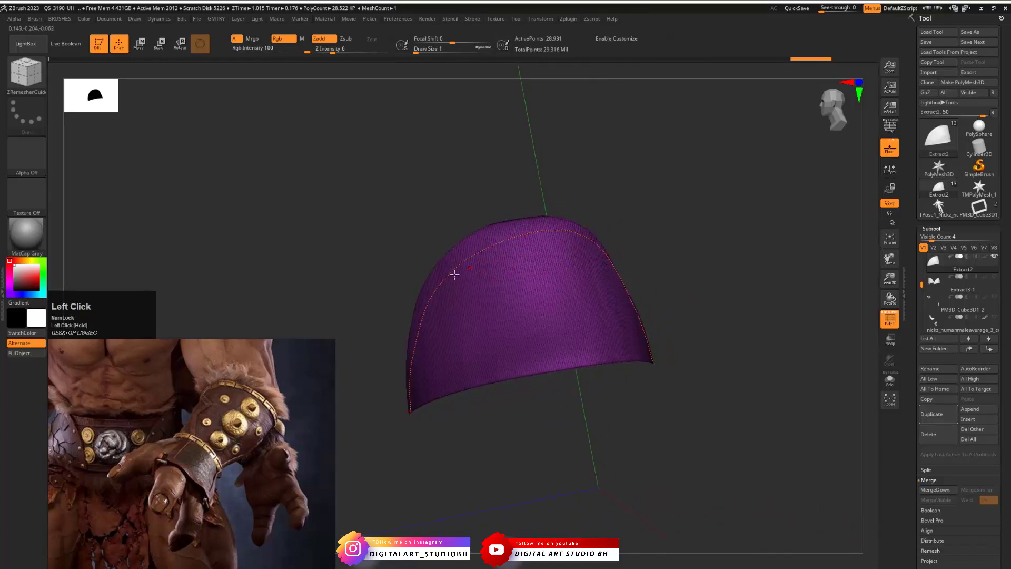
pyautogui.moveTo(486, 446); pyautogui.dragTo(482, 435)
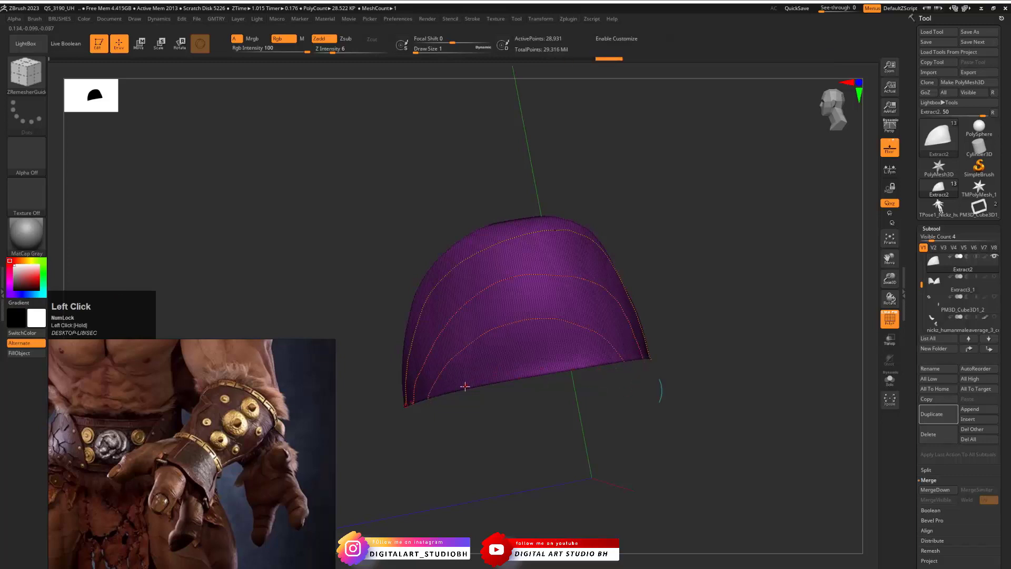
pyautogui.moveTo(671, 276); pyautogui.dragTo(613, 297)
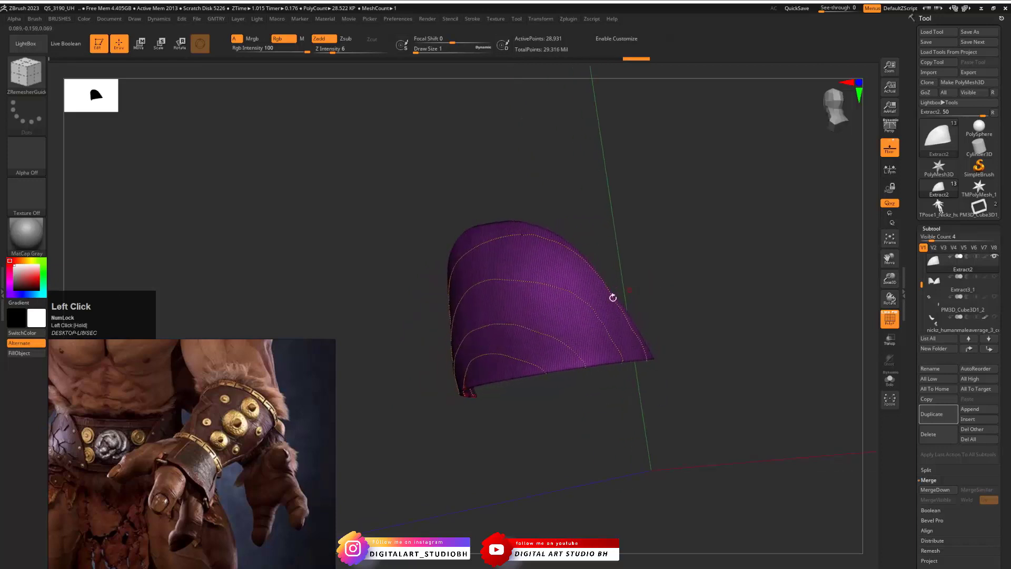
# Draw crossing guide curves between the panel's upper and lower edges to form a grid with the arches
pyautogui.click(529, 375)
pyautogui.moveTo(626, 325); pyautogui.dragTo(506, 361)
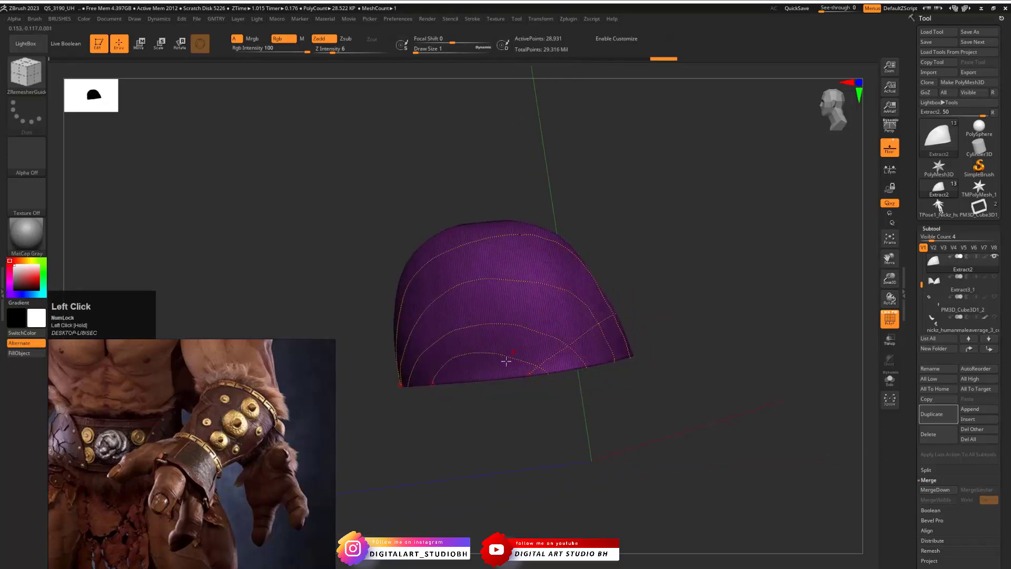
pyautogui.moveTo(598, 241); pyautogui.dragTo(476, 378)
pyautogui.moveTo(466, 228); pyautogui.dragTo(424, 251)
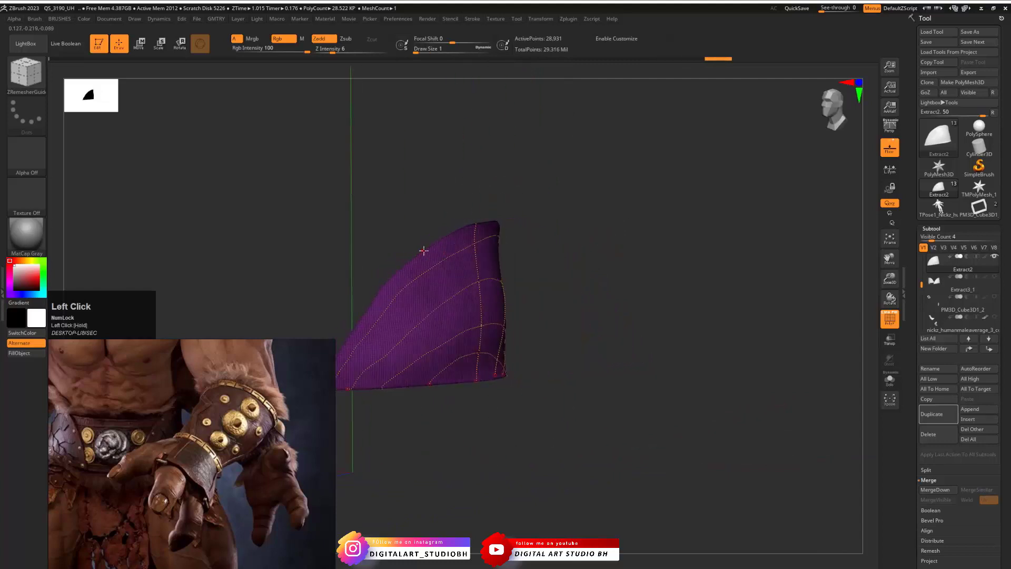
pyautogui.moveTo(430, 212); pyautogui.dragTo(448, 323)
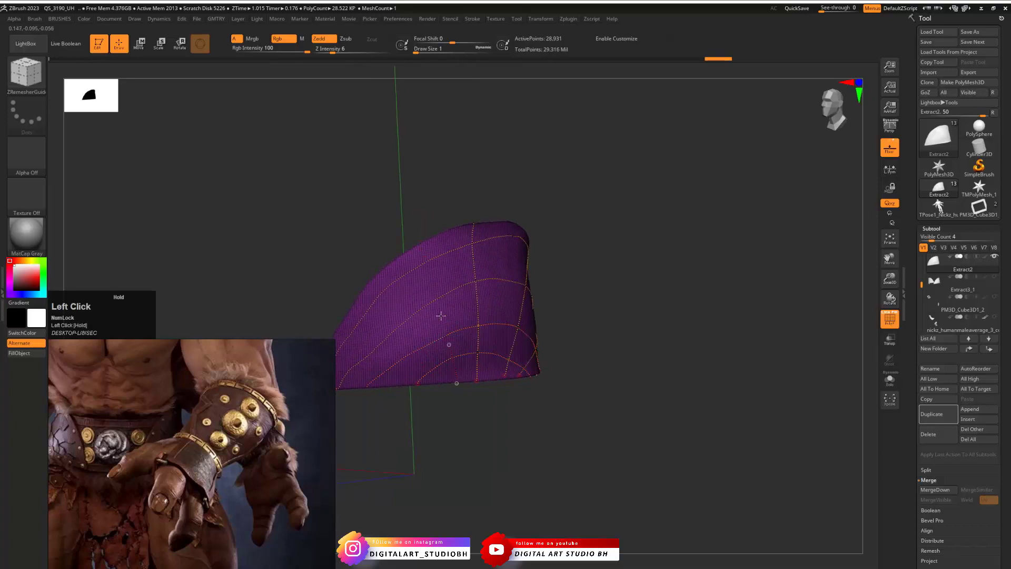
pyautogui.moveTo(403, 217); pyautogui.dragTo(558, 238)
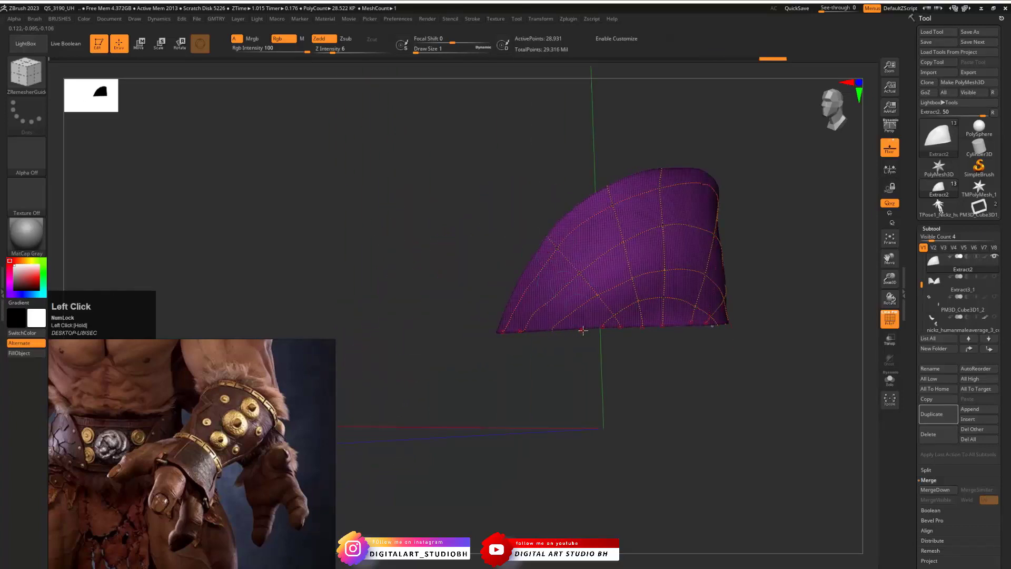
pyautogui.moveTo(757, 251); pyautogui.dragTo(662, 255)
# Enable Half and set AdaptiveSize to 0 in the ZRemesher settings
pyautogui.press('b')
pyautogui.press('ctrl')
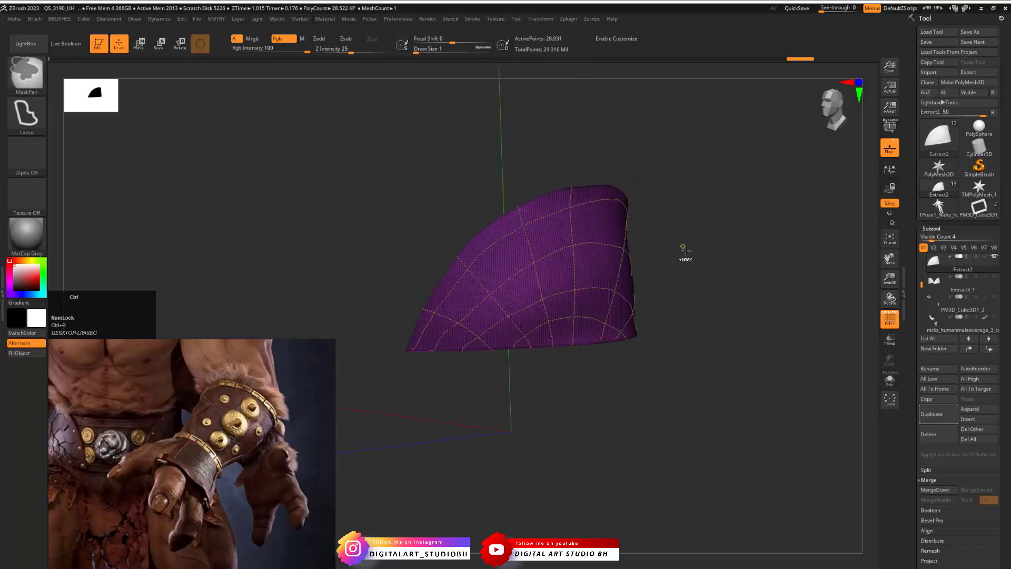
pyautogui.moveTo(916, 421); pyautogui.dragTo(922, 238)
pyautogui.moveTo(916, 354); pyautogui.dragTo(915, 301)
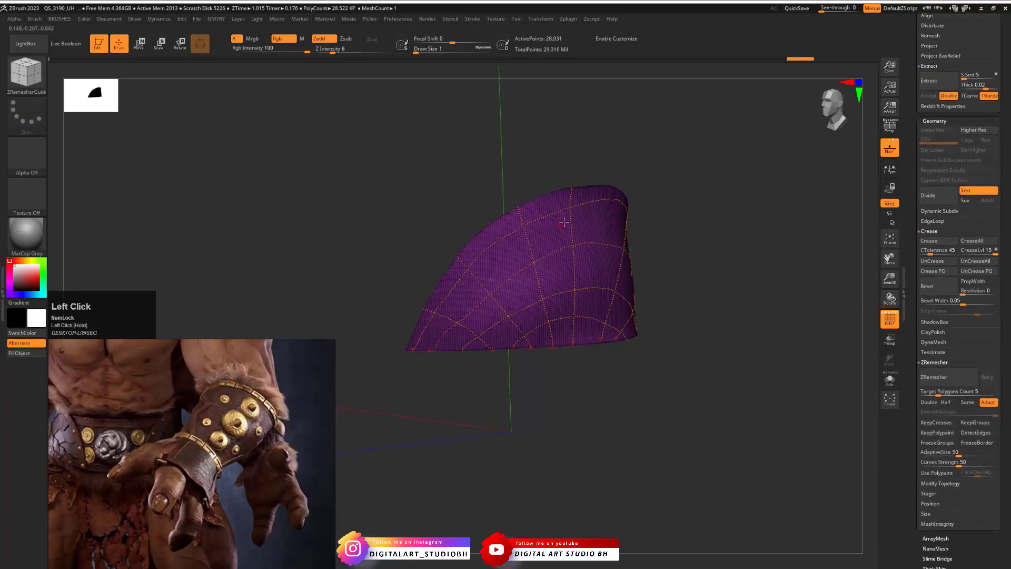
pyautogui.hotkey('ctrl', 'v')
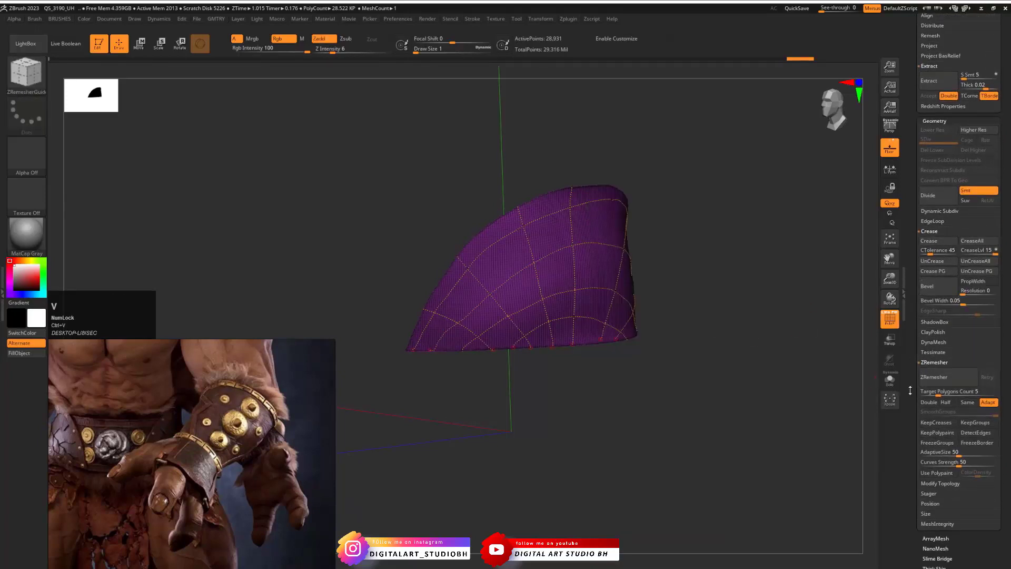
pyautogui.moveTo(913, 377); pyautogui.dragTo(908, 335)
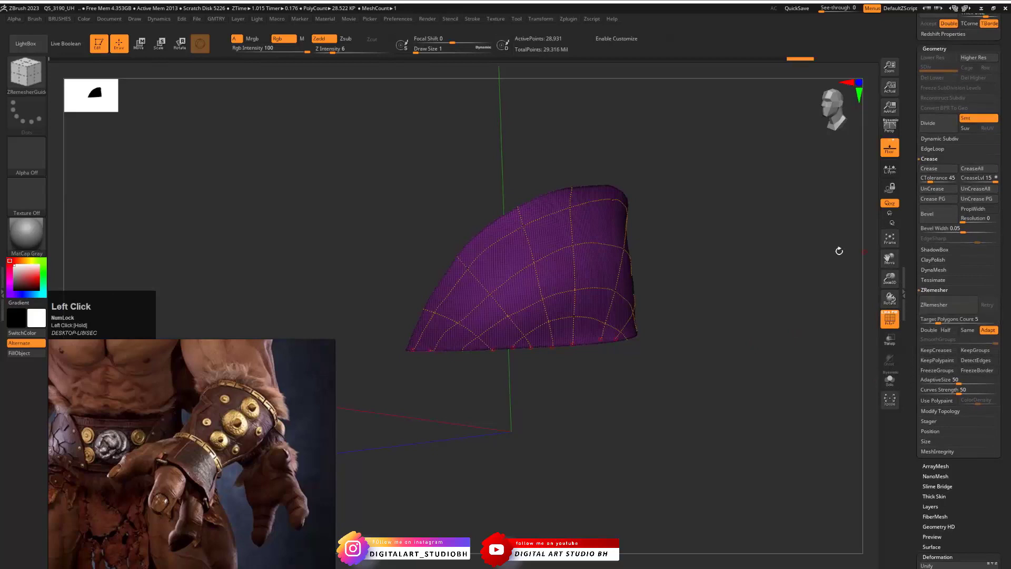
pyautogui.click(947, 331)
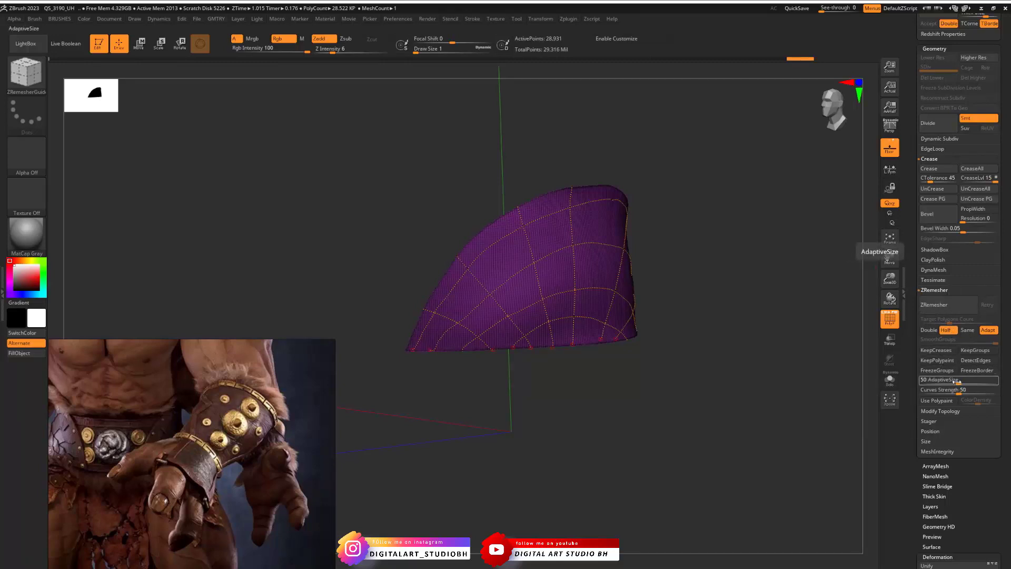
pyautogui.moveTo(956, 381); pyautogui.dragTo(921, 380)
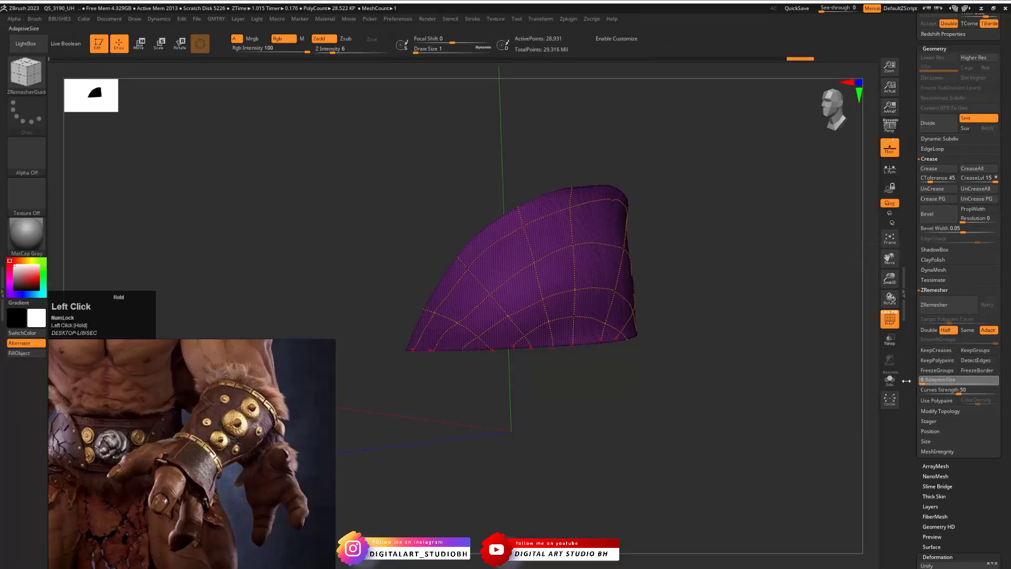
# Try remeshing the panel with ZRemesher along the guide grid, inspect the topology, and undo the remesh
pyautogui.click(947, 305)
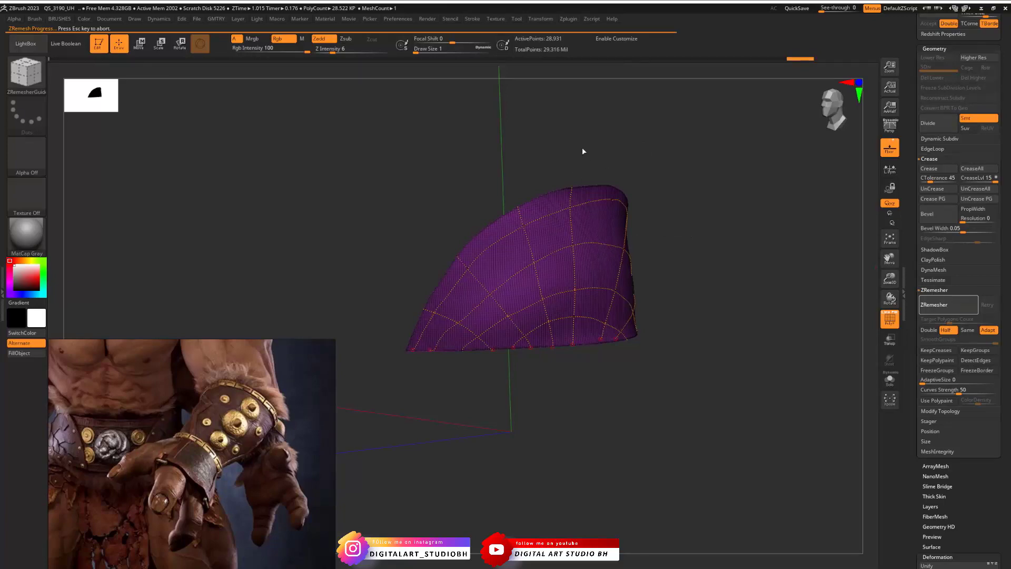
pyautogui.moveTo(675, 253); pyautogui.dragTo(600, 243)
pyautogui.keyDown('alt'); pyautogui.moveTo(685, 140); pyautogui.dragTo(586, 344); pyautogui.keyUp('alt')
pyautogui.moveTo(592, 219)
pyautogui.mouseDown()
pyautogui.moveTo(665, 281)
pyautogui.moveTo(643, 144)
pyautogui.moveTo(627, 136)
pyautogui.moveTo(658, 210)
pyautogui.moveTo(645, 230)
pyautogui.moveTo(672, 216)
pyautogui.moveTo(699, 239)
pyautogui.mouseUp()
pyautogui.hotkey('ctrl', 'z')
pyautogui.hotkey('ctrl', 'z')
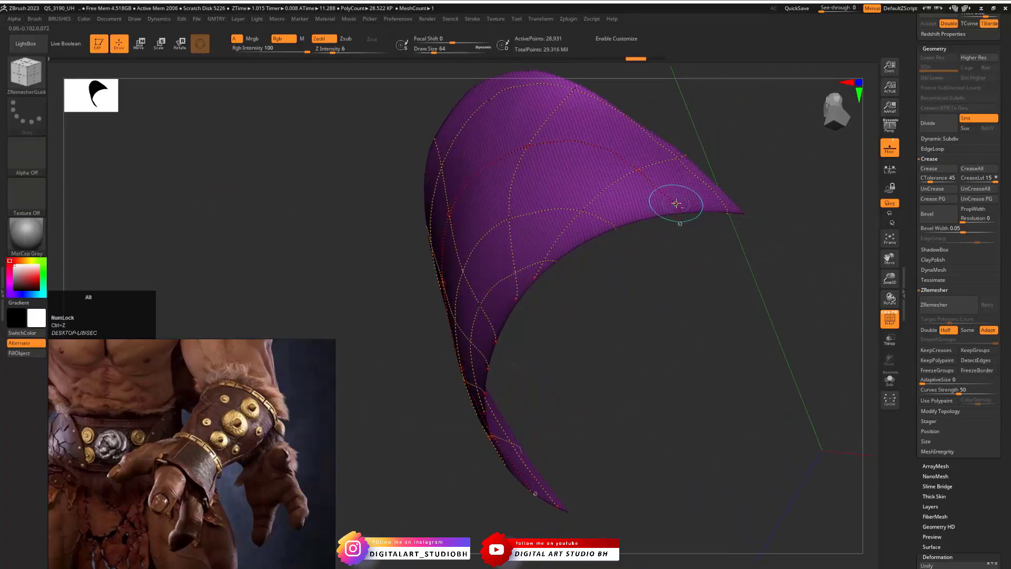
# Adjust the guide curves near the panel's two pointed ends
pyautogui.keyDown('alt'); pyautogui.moveTo(675, 204); pyautogui.dragTo(696, 248); pyautogui.keyUp('alt')
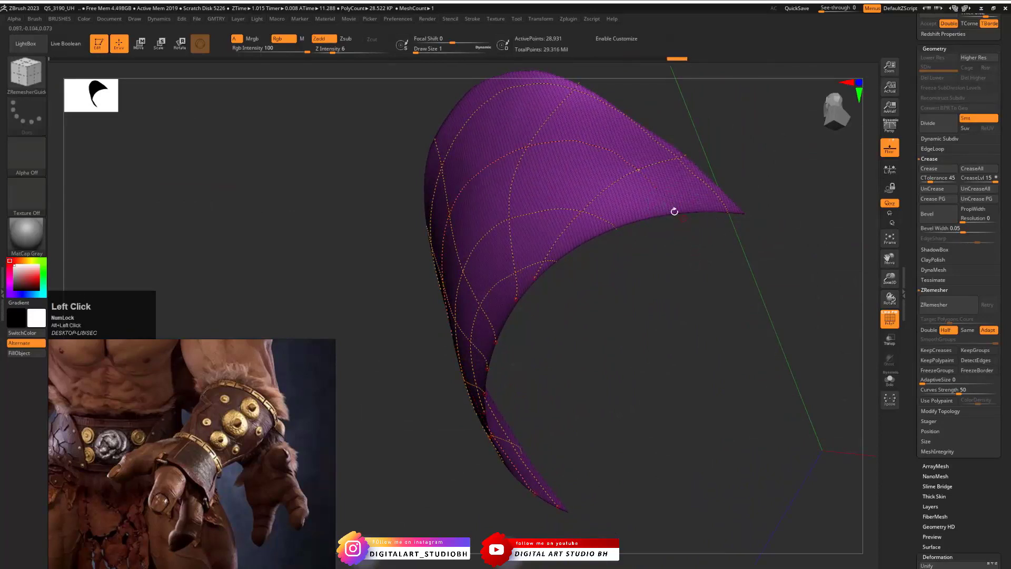
pyautogui.click(640, 170)
pyautogui.moveTo(706, 241)
pyautogui.mouseDown()
pyautogui.moveTo(709, 219)
pyautogui.moveTo(727, 253)
pyautogui.moveTo(736, 232)
pyautogui.moveTo(695, 274)
pyautogui.moveTo(649, 210)
pyautogui.moveTo(600, 314)
pyautogui.moveTo(600, 279)
pyautogui.moveTo(531, 337)
pyautogui.mouseUp()
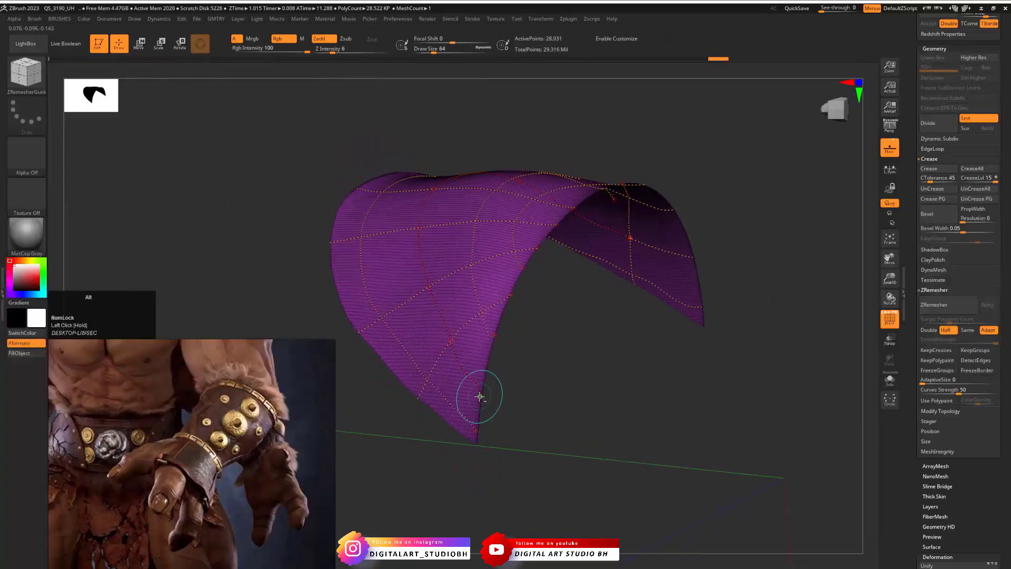
pyautogui.keyDown('alt'); pyautogui.moveTo(475, 378); pyautogui.dragTo(479, 401); pyautogui.keyUp('alt')
pyautogui.moveTo(453, 343); pyautogui.dragTo(508, 415)
pyautogui.moveTo(547, 384)
pyautogui.mouseDown()
pyautogui.moveTo(521, 373)
pyautogui.moveTo(536, 381)
pyautogui.mouseUp()
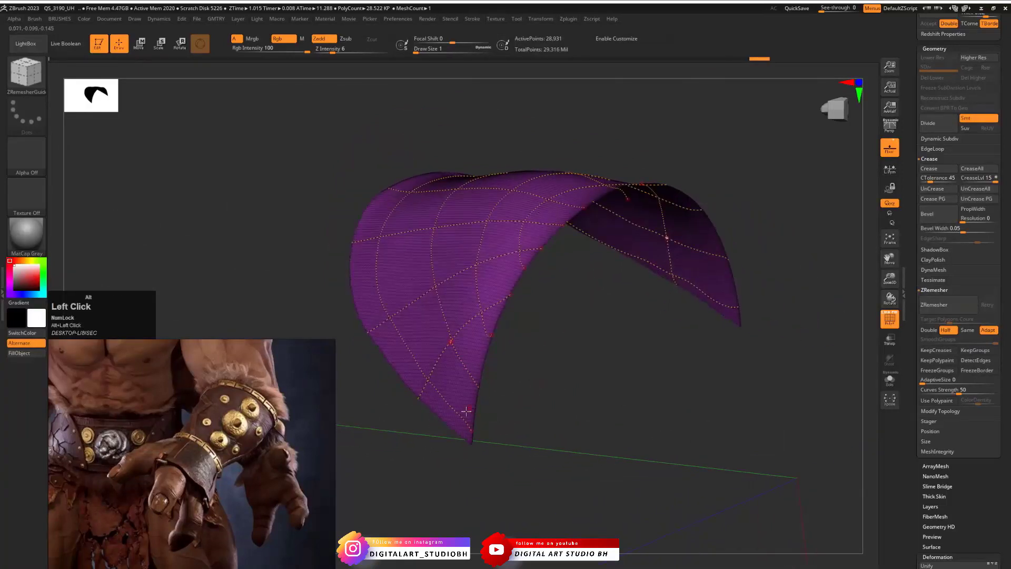
pyautogui.moveTo(467, 411)
pyautogui.keyDown('alt'); pyautogui.mouseDown()
pyautogui.moveTo(431, 398)
pyautogui.moveTo(490, 439)
pyautogui.mouseUp(); pyautogui.keyUp('alt')
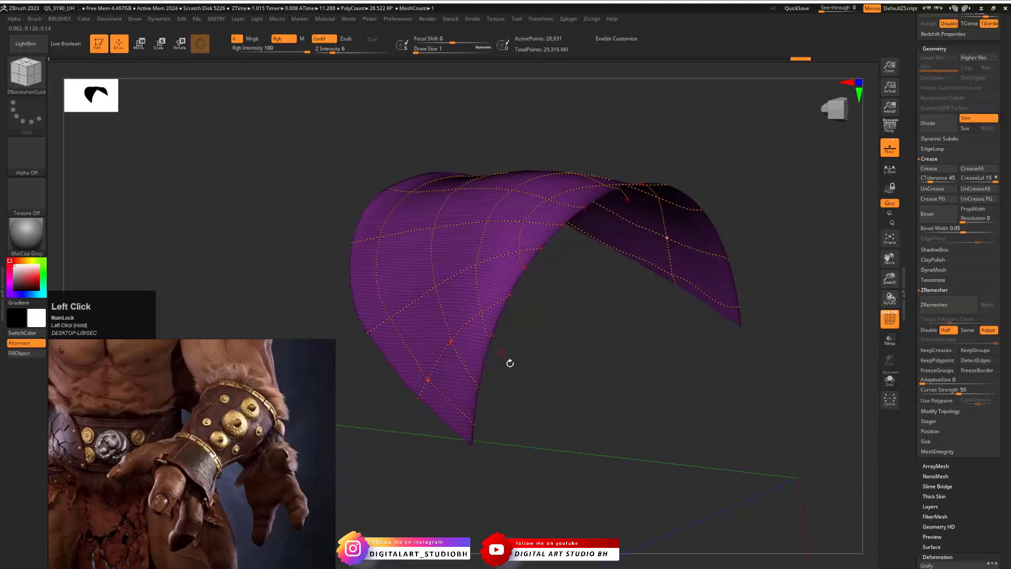
pyautogui.moveTo(510, 361)
pyautogui.mouseDown()
pyautogui.moveTo(507, 384)
pyautogui.moveTo(490, 391)
pyautogui.moveTo(601, 389)
pyautogui.mouseUp()
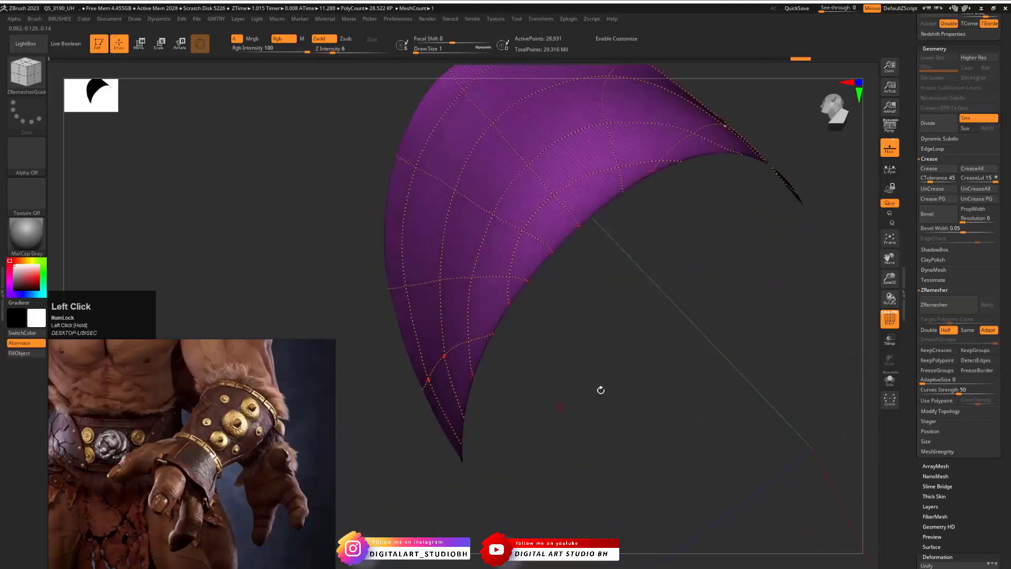
# Try remeshing the panel again with the adjusted guide curves, and undo the result
pyautogui.click(935, 305)
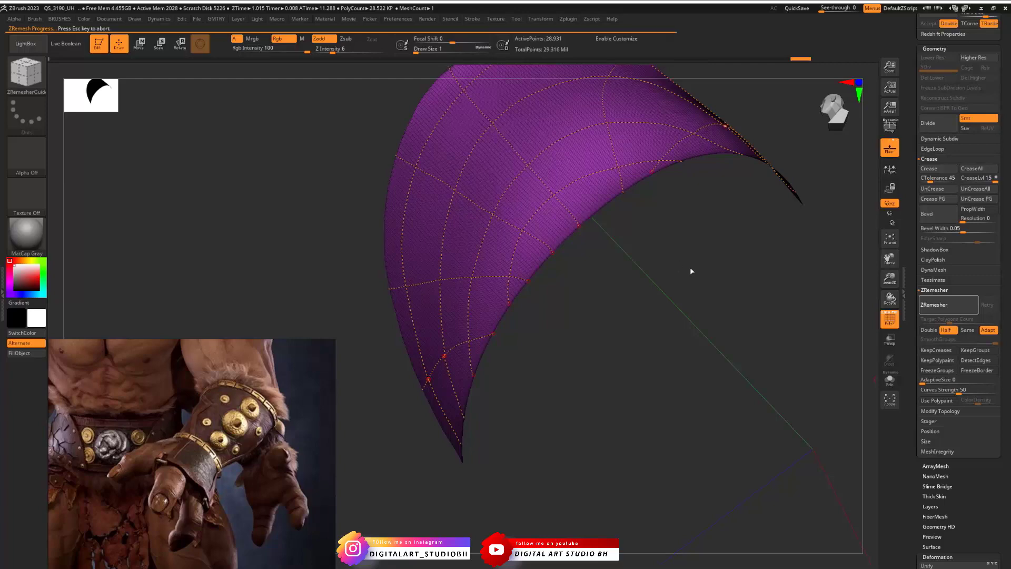
pyautogui.moveTo(648, 252)
pyautogui.mouseDown()
pyautogui.moveTo(709, 226)
pyautogui.moveTo(669, 237)
pyautogui.moveTo(693, 282)
pyautogui.moveTo(609, 321)
pyautogui.moveTo(663, 332)
pyautogui.moveTo(665, 354)
pyautogui.moveTo(709, 197)
pyautogui.mouseUp()
pyautogui.hotkey('ctrl', 'z')
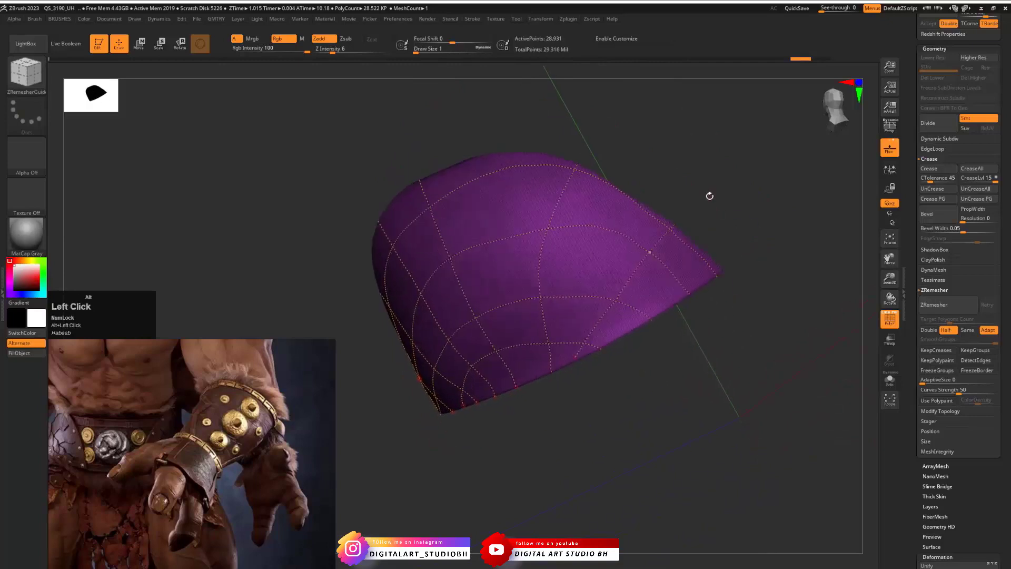
# Undo the panel's guide curves back to the single arch along its curved upper edge
pyautogui.hotkey('ctrl', 'z')
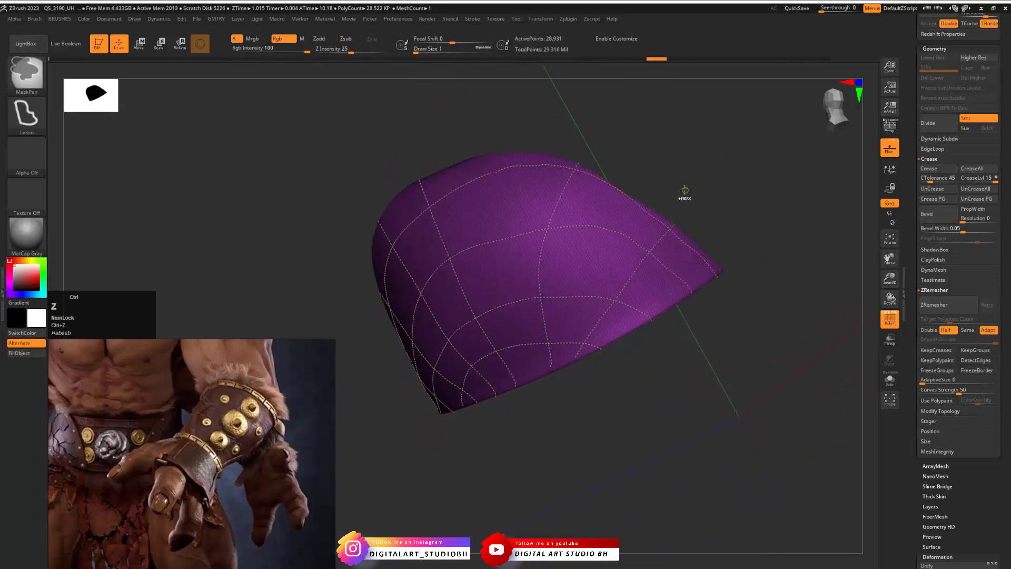
pyautogui.hotkey('ctrl', 'z')
pyautogui.hotkey('ctrl', 'z')
pyautogui.hotkey('ctrl', 'z')
pyautogui.hotkey('ctrl', 'z')
pyautogui.moveTo(695, 190)
pyautogui.mouseDown()
pyautogui.moveTo(715, 174)
pyautogui.moveTo(706, 188)
pyautogui.mouseUp()
pyautogui.hotkey('ctrl', 'z')
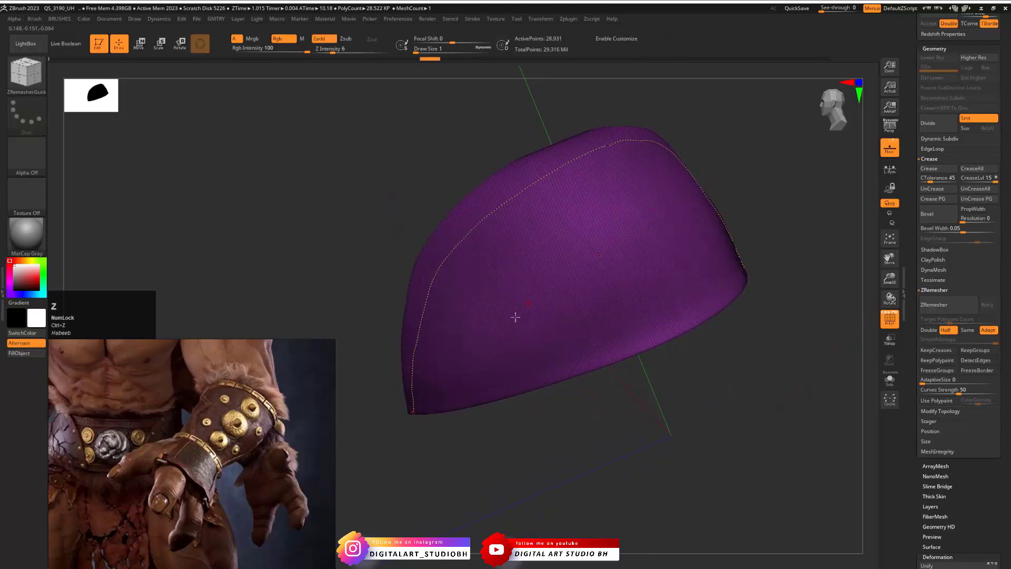
# Draw two more arched guide curves beneath the remaining arch and unhide the mirrored panel
pyautogui.moveTo(431, 413); pyautogui.dragTo(466, 321)
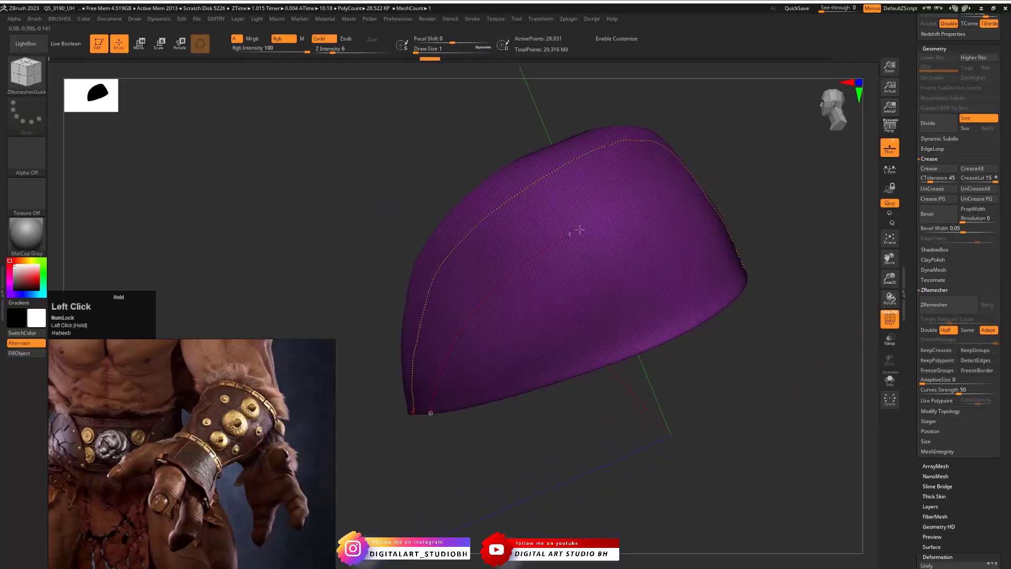
pyautogui.moveTo(760, 302); pyautogui.dragTo(776, 232)
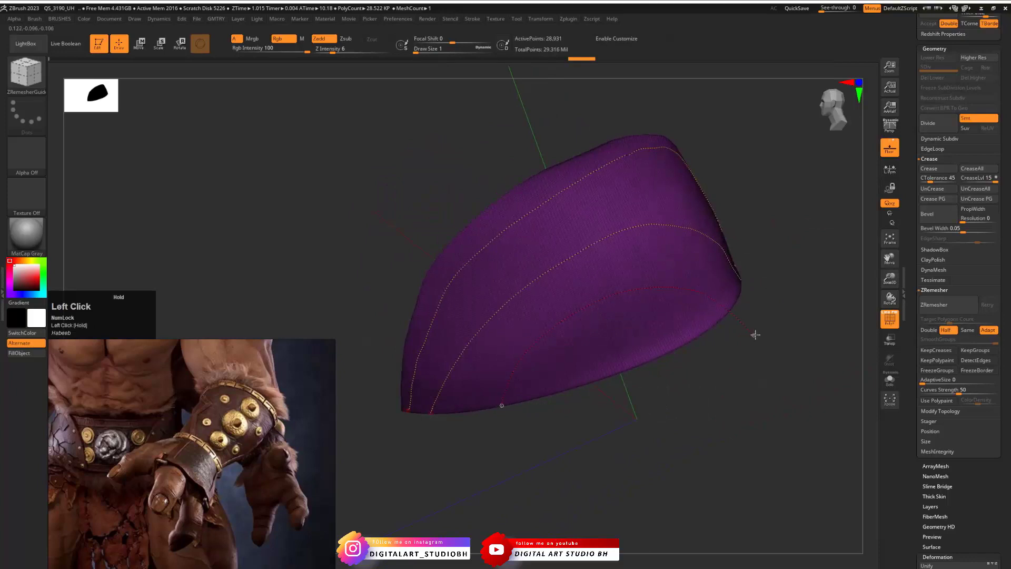
pyautogui.moveTo(755, 334); pyautogui.dragTo(756, 335)
pyautogui.keyDown('ctrl'); pyautogui.keyDown('shift'); pyautogui.click(775, 219); pyautogui.keyUp('shift'); pyautogui.keyUp('ctrl')
# Draw five guide curves across the three arches, running from the panel's lower edge out past its upper edge
pyautogui.moveTo(769, 200)
pyautogui.mouseDown()
pyautogui.moveTo(776, 195)
pyautogui.moveTo(695, 311)
pyautogui.moveTo(700, 237)
pyautogui.moveTo(700, 321)
pyautogui.mouseUp()
pyautogui.moveTo(704, 167); pyautogui.dragTo(702, 168)
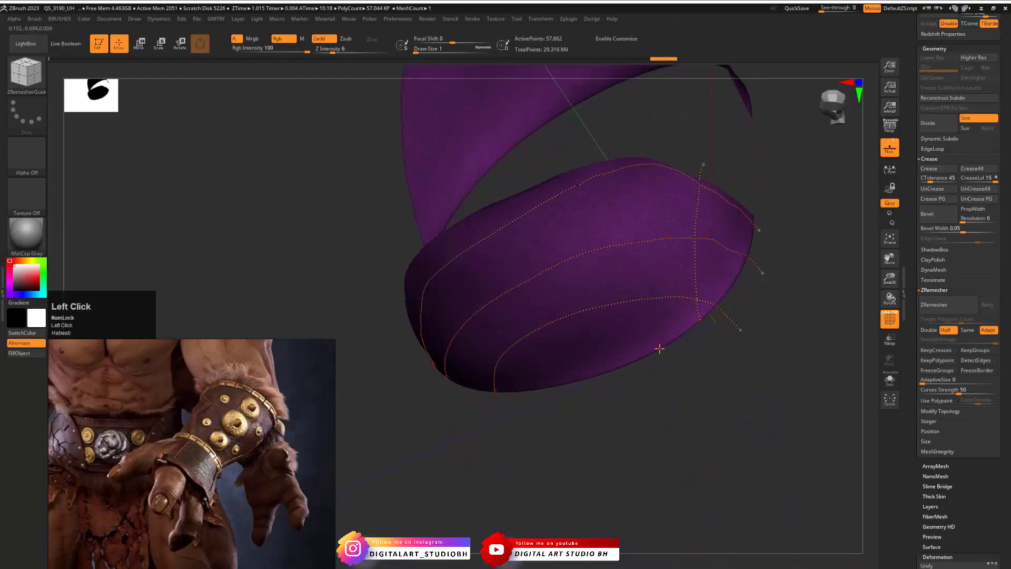
pyautogui.moveTo(542, 165); pyautogui.dragTo(558, 158)
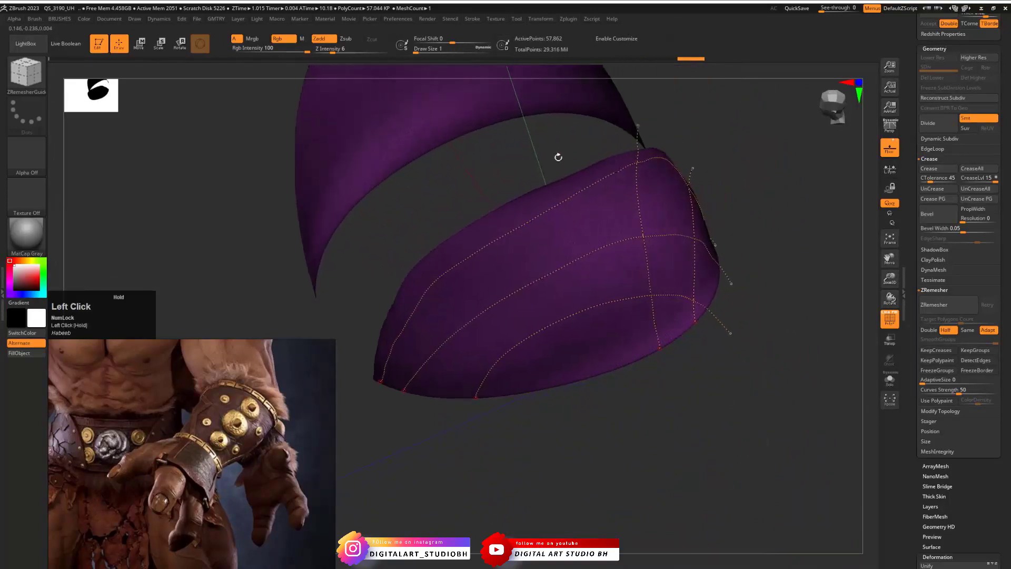
pyautogui.moveTo(566, 254); pyautogui.dragTo(529, 168)
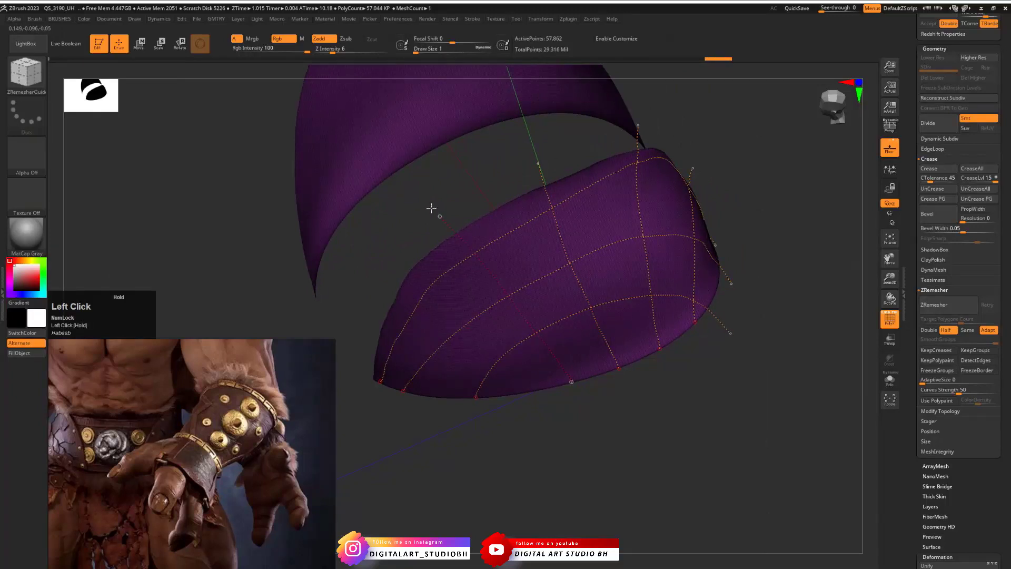
pyautogui.moveTo(431, 208); pyautogui.dragTo(433, 209)
pyautogui.moveTo(411, 331); pyautogui.dragTo(348, 305)
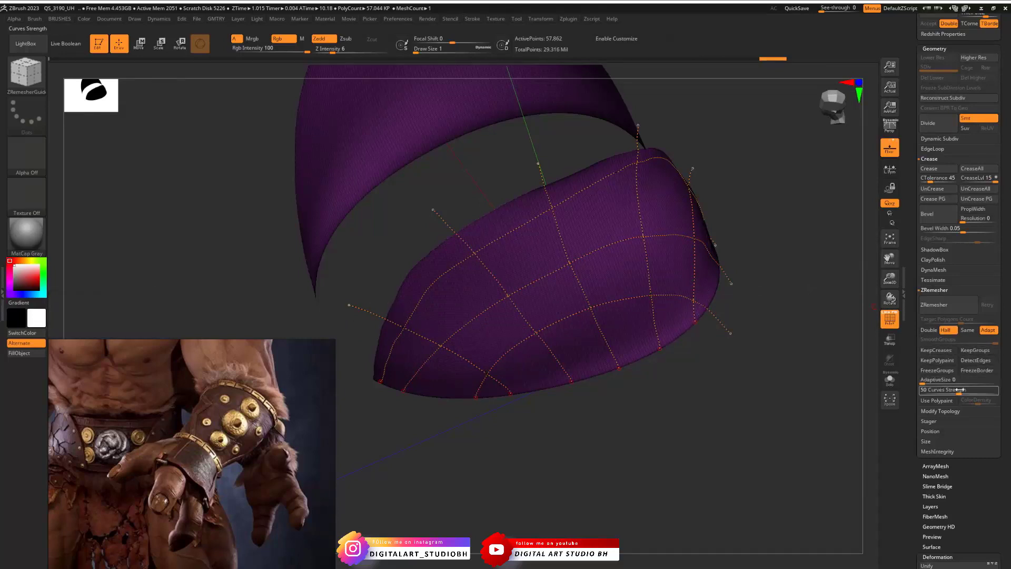
# Remesh both panels with ZRemesher at Half using the new guides, and inspect the resulting topology
pyautogui.click(952, 308)
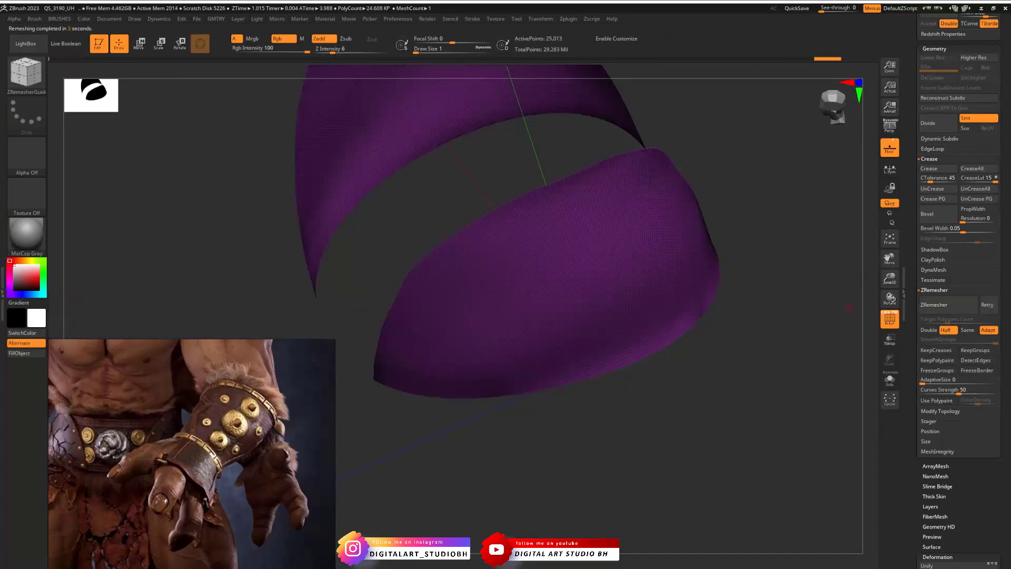
pyautogui.click(850, 308)
pyautogui.moveTo(587, 432); pyautogui.dragTo(600, 410)
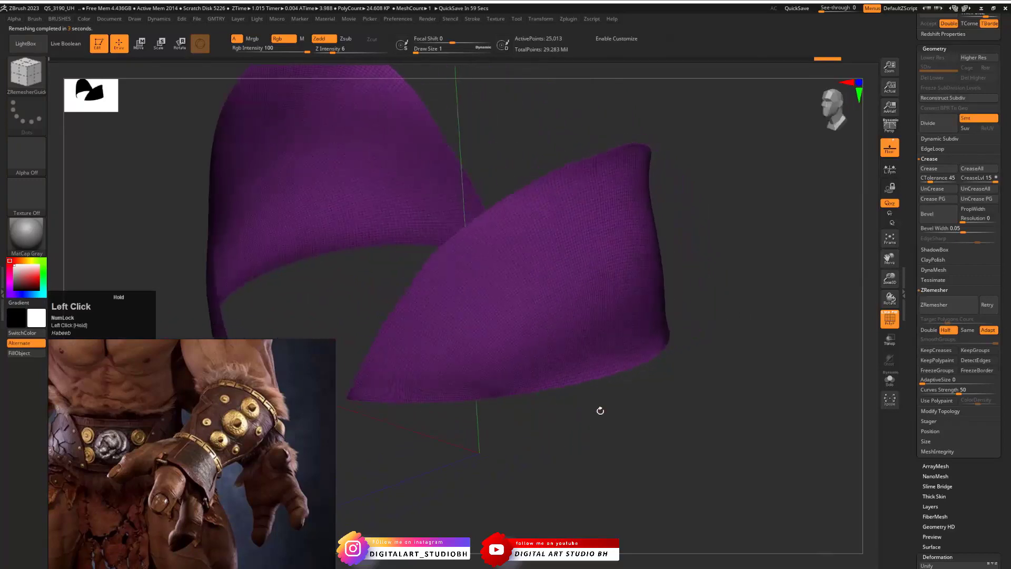
pyautogui.moveTo(719, 241); pyautogui.dragTo(696, 227)
pyautogui.moveTo(770, 350); pyautogui.dragTo(757, 350)
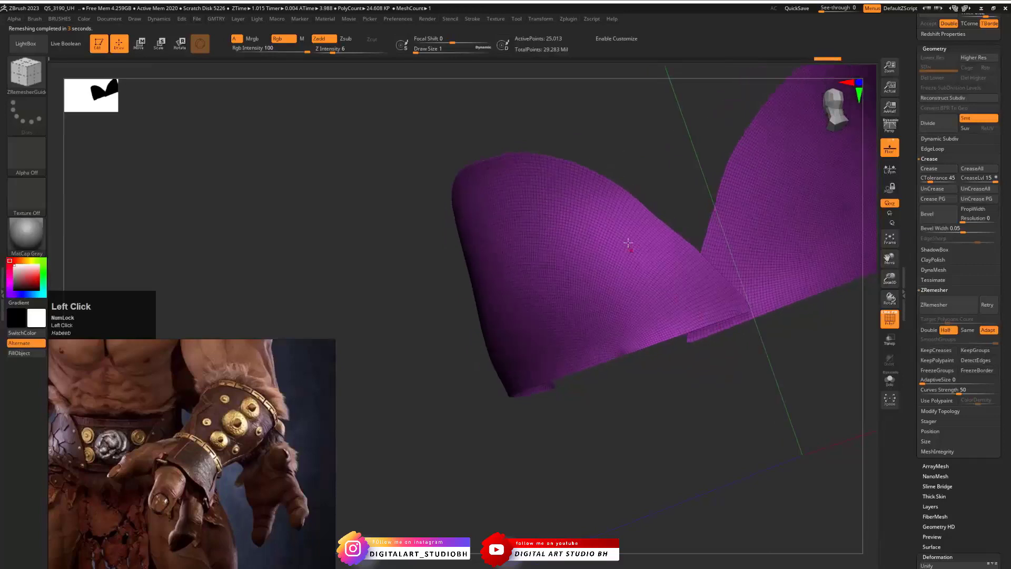
# Run ZRemesher at Half four more times to reduce both panels to a coarse, even quad grid
pyautogui.click(948, 306)
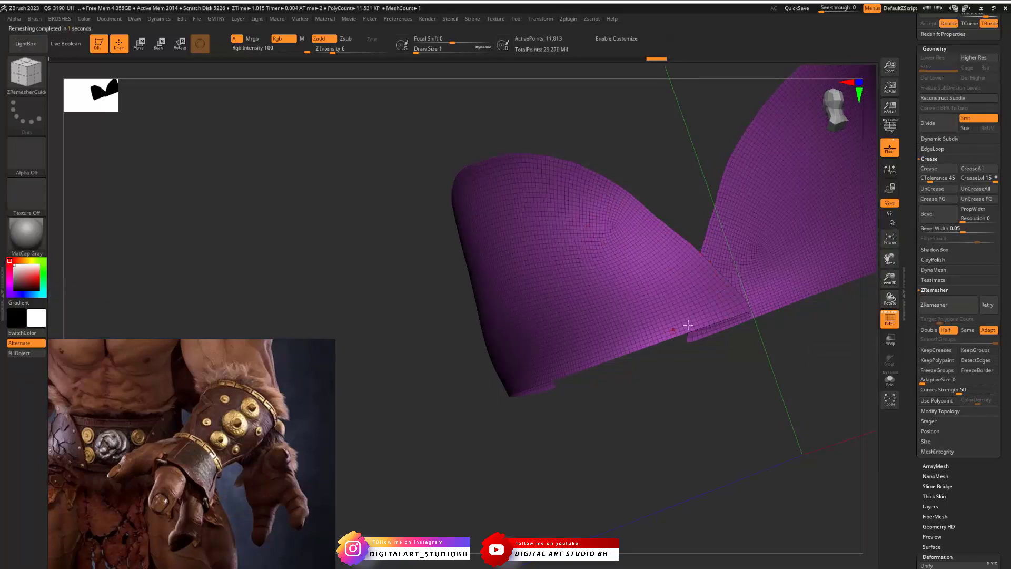
pyautogui.click(966, 311)
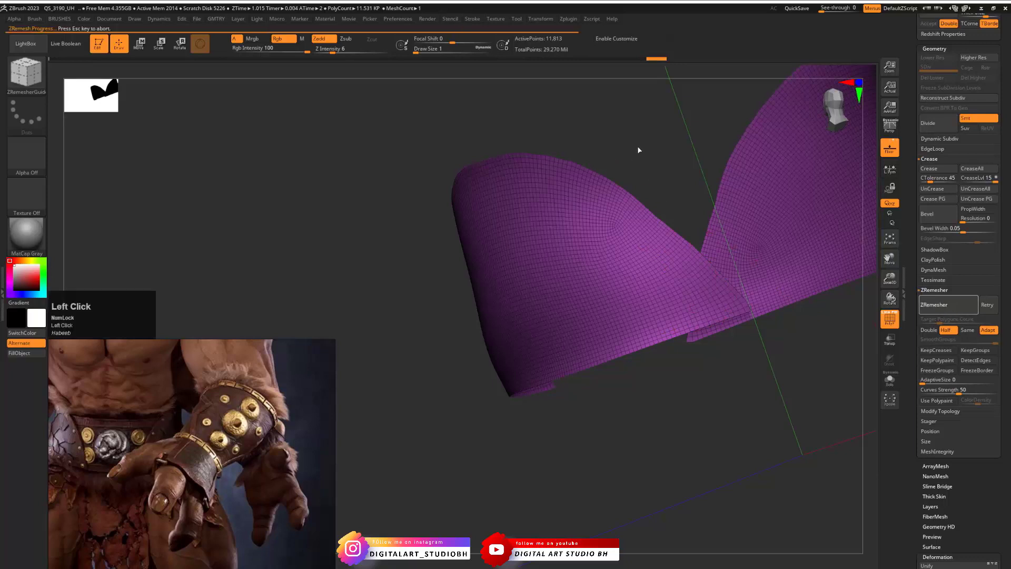
pyautogui.click(936, 305)
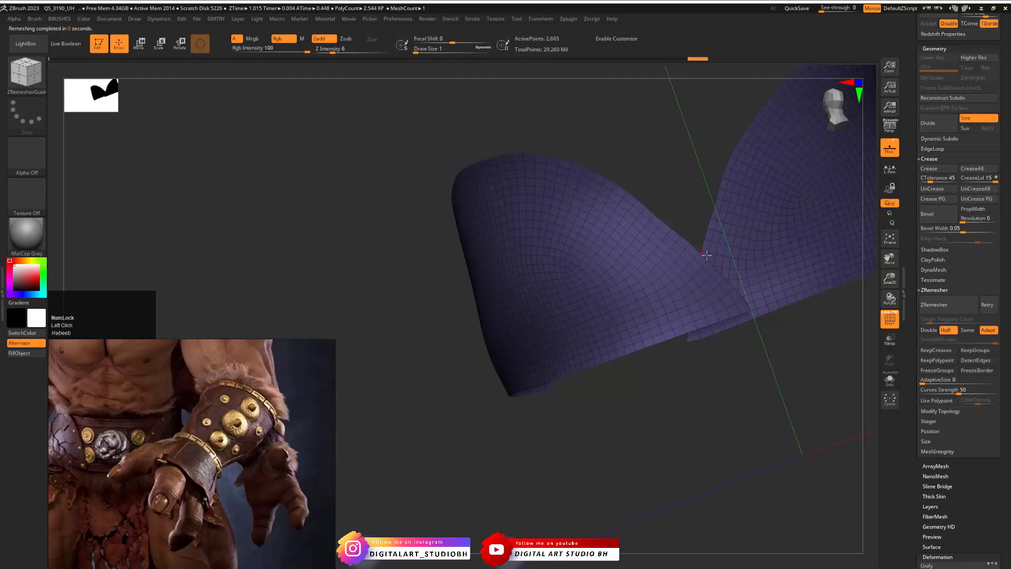
pyautogui.moveTo(681, 197); pyautogui.dragTo(788, 238)
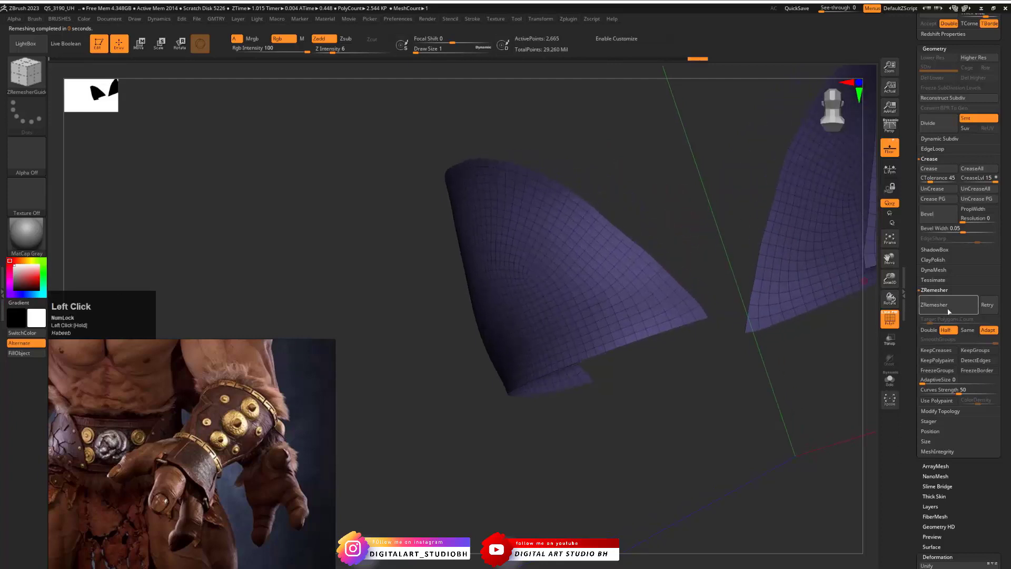
pyautogui.click(945, 310)
pyautogui.moveTo(665, 208); pyautogui.dragTo(576, 267)
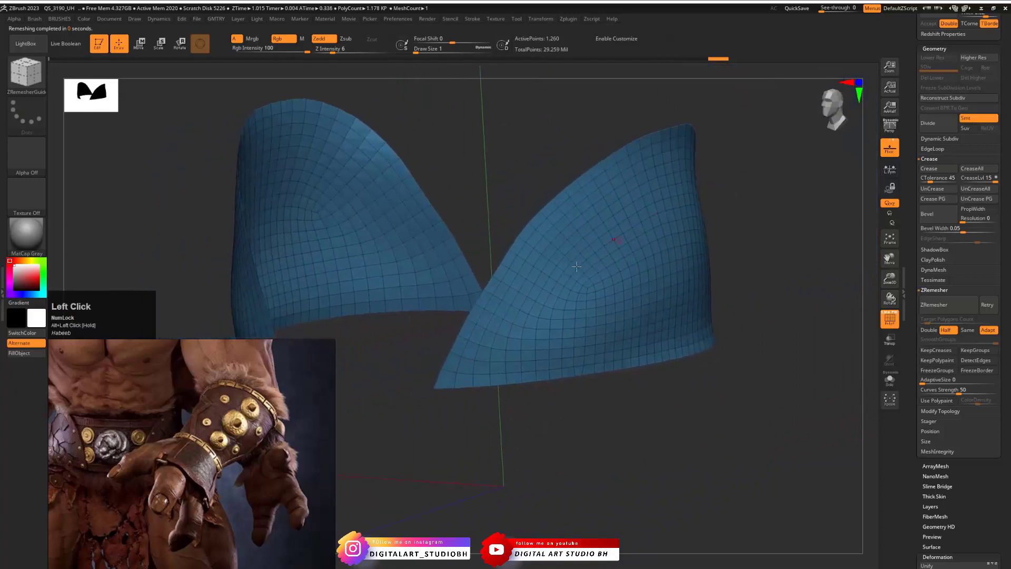
# Switch to the ZModeler brush and assign a separate polygroup to a two-face-wide border around one panel
pyautogui.press('b')
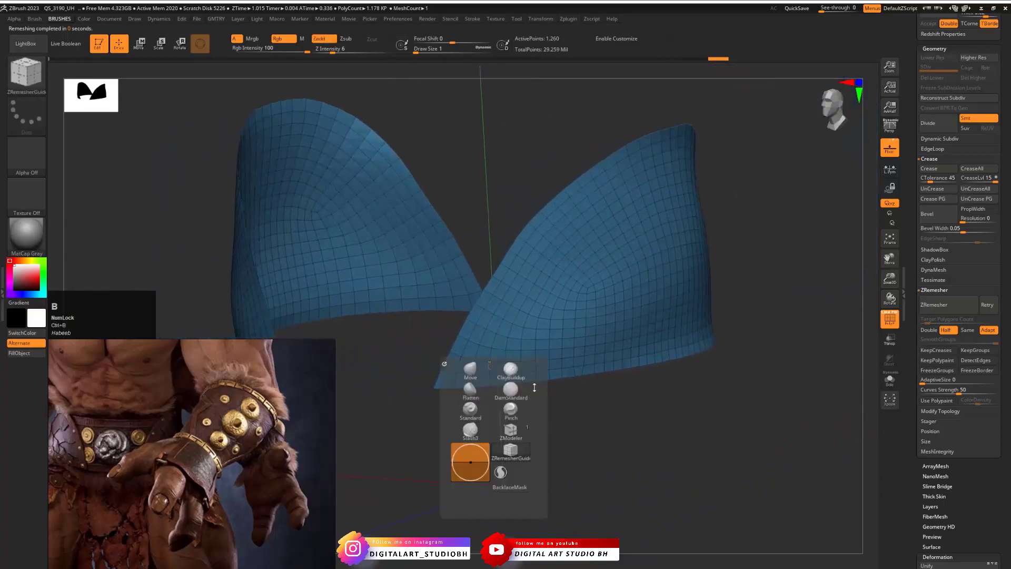
pyautogui.click(511, 431)
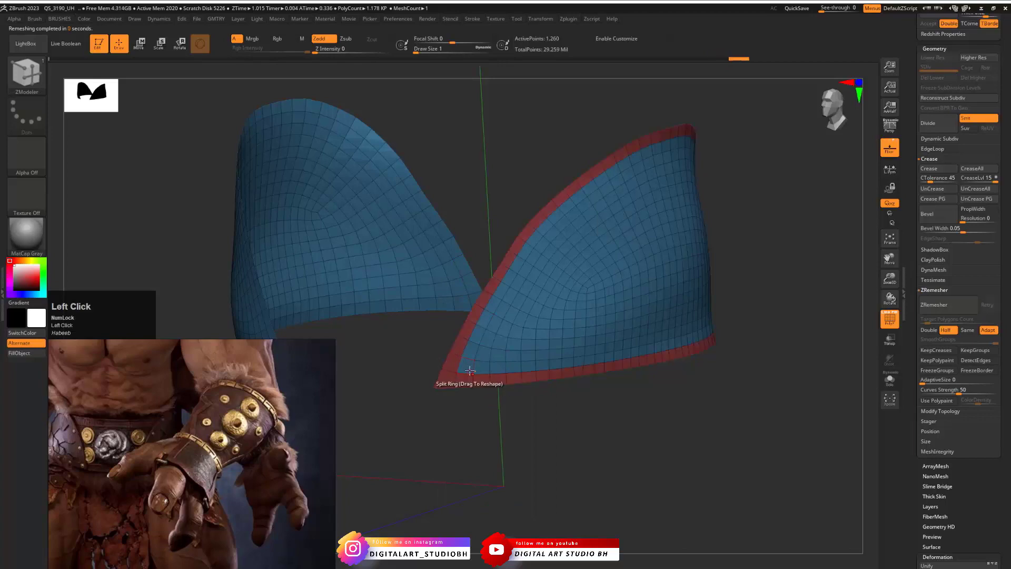
pyautogui.moveTo(539, 397); pyautogui.dragTo(718, 185)
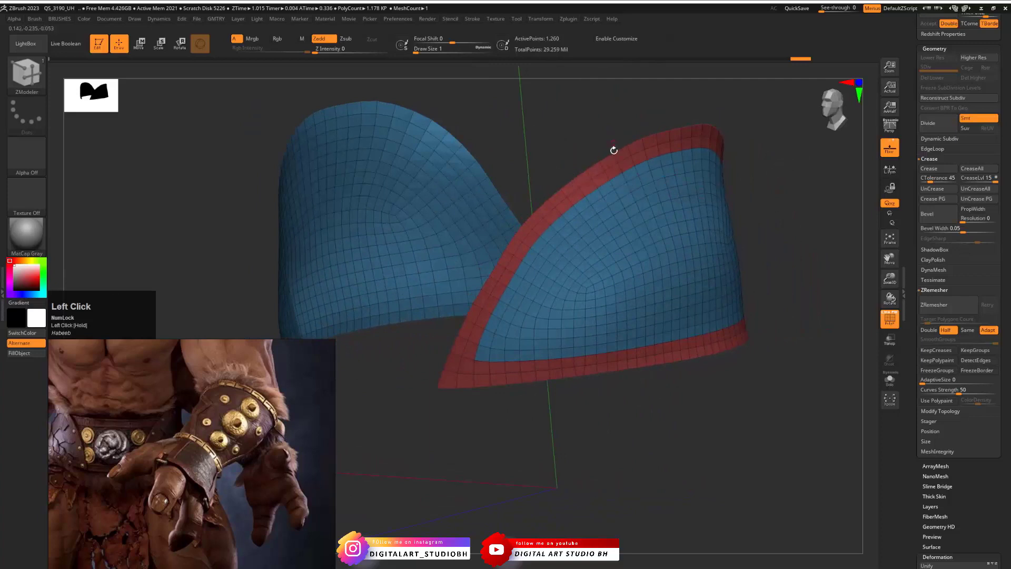
pyautogui.moveTo(649, 114); pyautogui.dragTo(662, 116)
pyautogui.moveTo(583, 140); pyautogui.dragTo(597, 143)
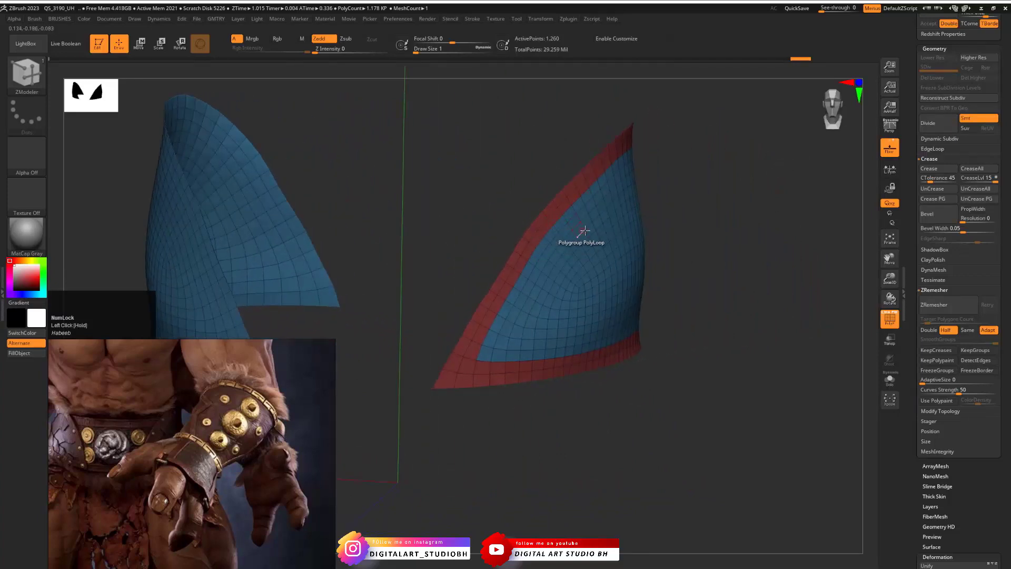
# Undo the border polygroup assignments on the side panel
pyautogui.hotkey('ctrl', 'z')
pyautogui.hotkey('ctrl', 'z')
pyautogui.hotkey('ctrl', 'z')
pyautogui.hotkey('ctrl', 'z')
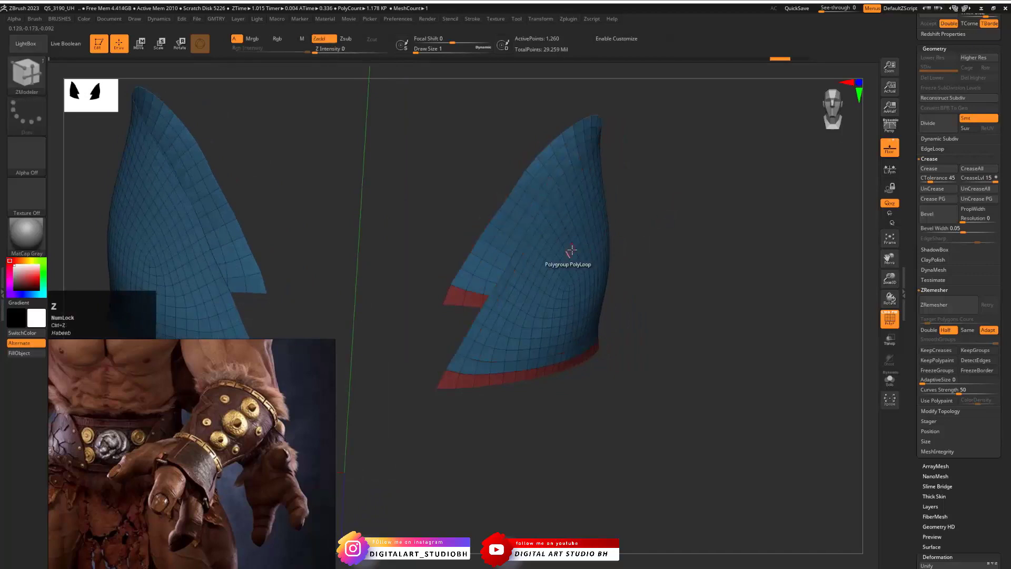
pyautogui.moveTo(666, 207); pyautogui.dragTo(632, 230)
pyautogui.click(889, 380)
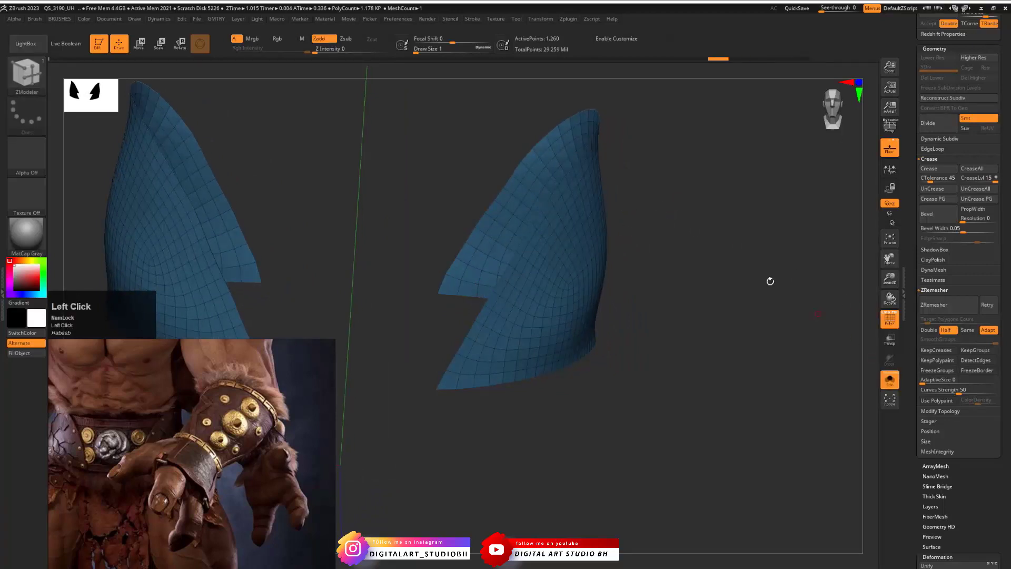
pyautogui.click(888, 387)
# Show the PM3D_Cylinder3D1 belt with the Extract2 panels and examine how the panels sit against it
pyautogui.moveTo(910, 131); pyautogui.dragTo(922, 249)
pyautogui.click(934, 230)
pyautogui.moveTo(924, 213); pyautogui.dragTo(922, 204)
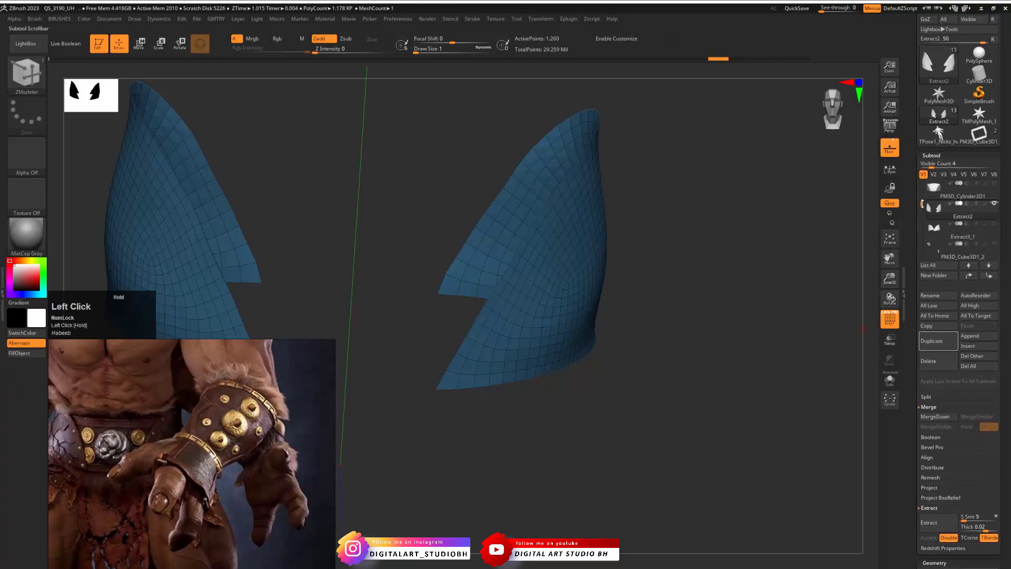
pyautogui.click(994, 183)
pyautogui.moveTo(720, 227); pyautogui.dragTo(722, 204)
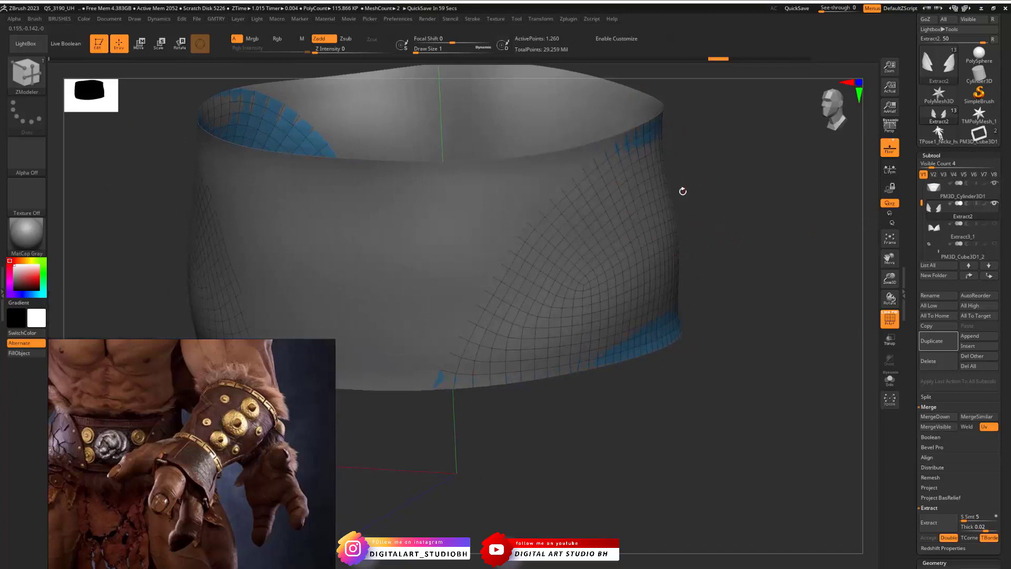
pyautogui.moveTo(720, 156); pyautogui.dragTo(693, 119)
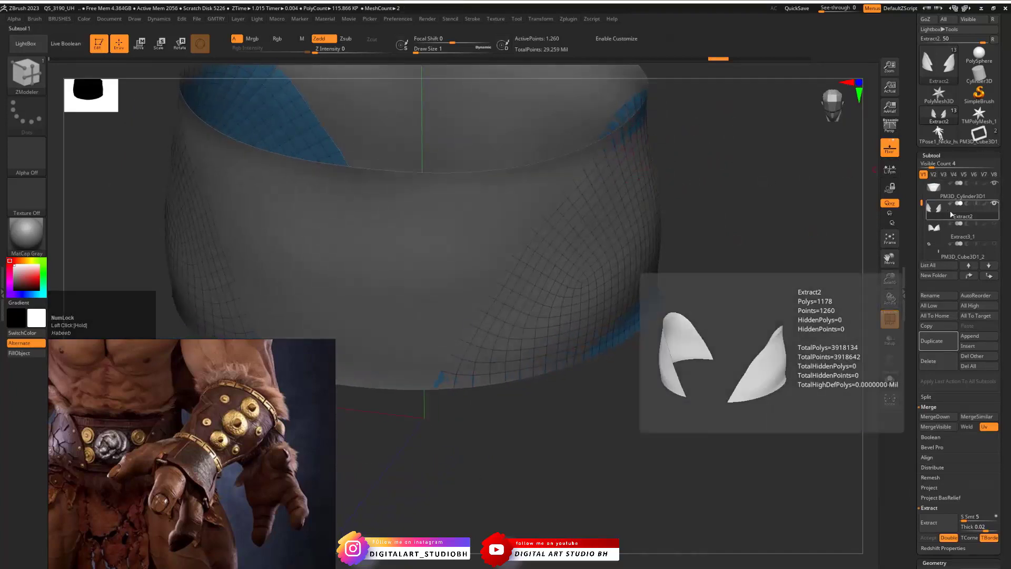
pyautogui.click(995, 204)
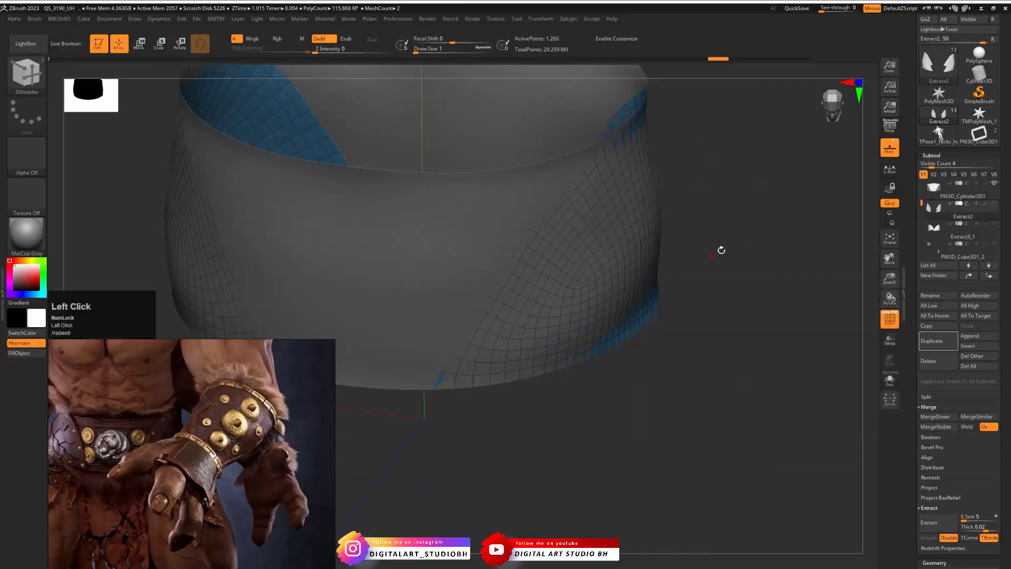
pyautogui.click(970, 193)
pyautogui.moveTo(698, 169); pyautogui.dragTo(757, 133)
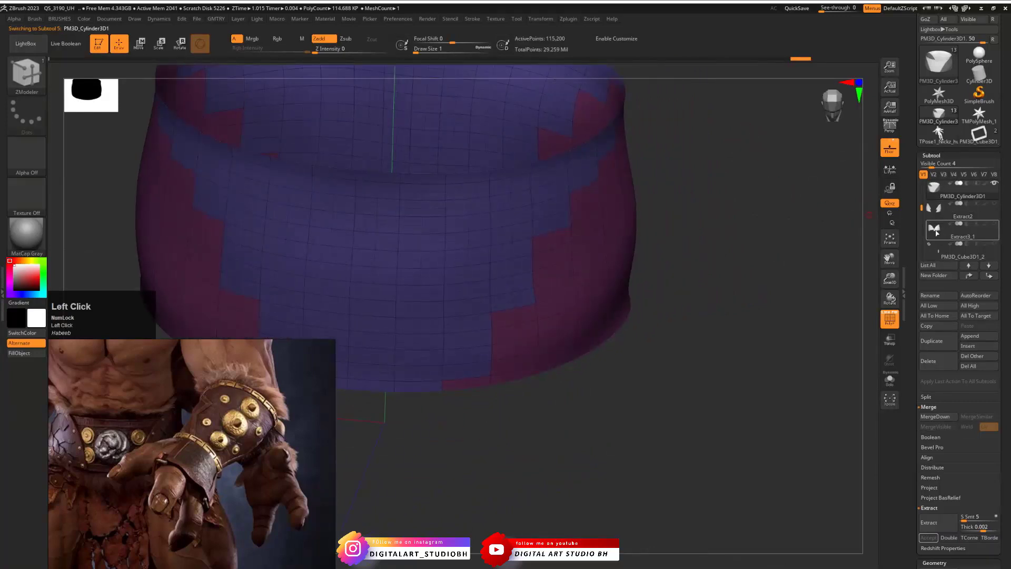
pyautogui.moveTo(996, 184)
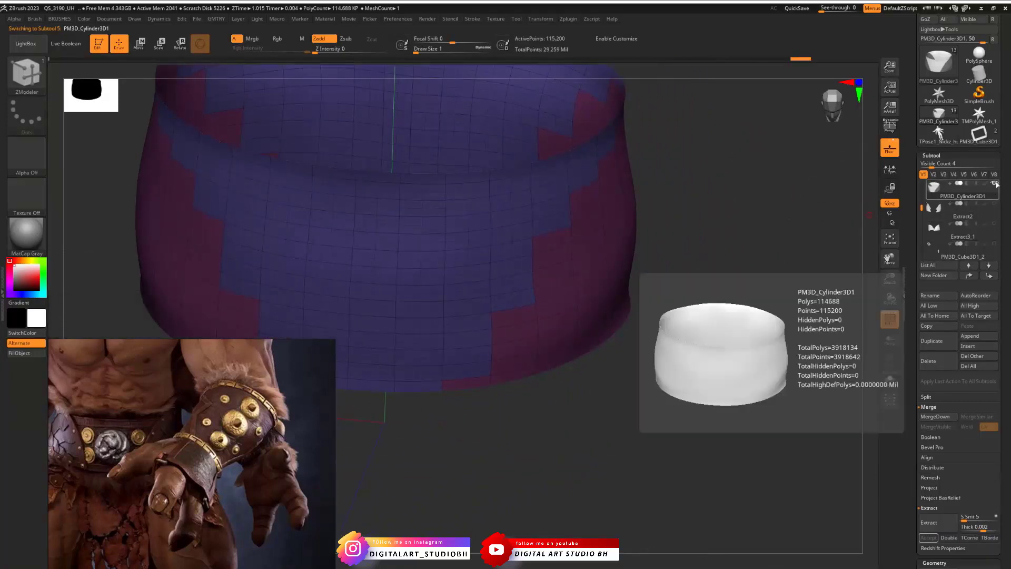
pyautogui.click(992, 212)
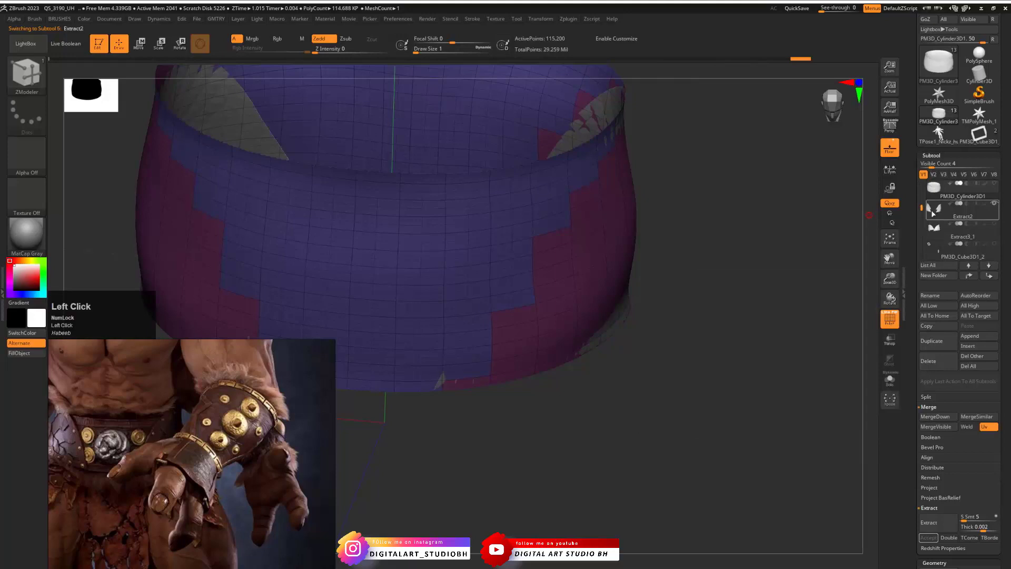
pyautogui.moveTo(745, 201); pyautogui.dragTo(735, 175)
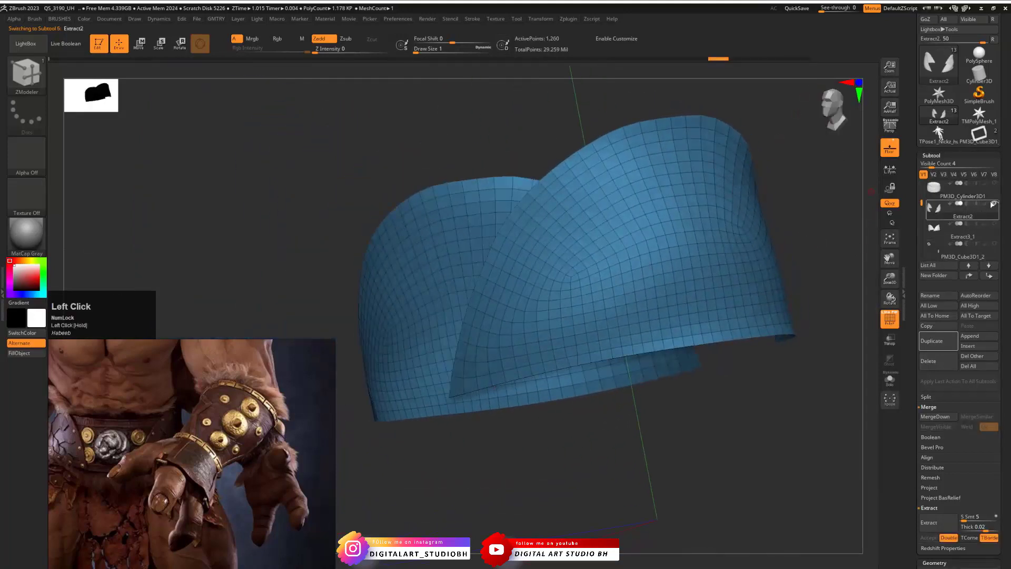
# Compare the Extract2 and Extract3_1 panels, and delete the Extract2 subtool
pyautogui.click(980, 232)
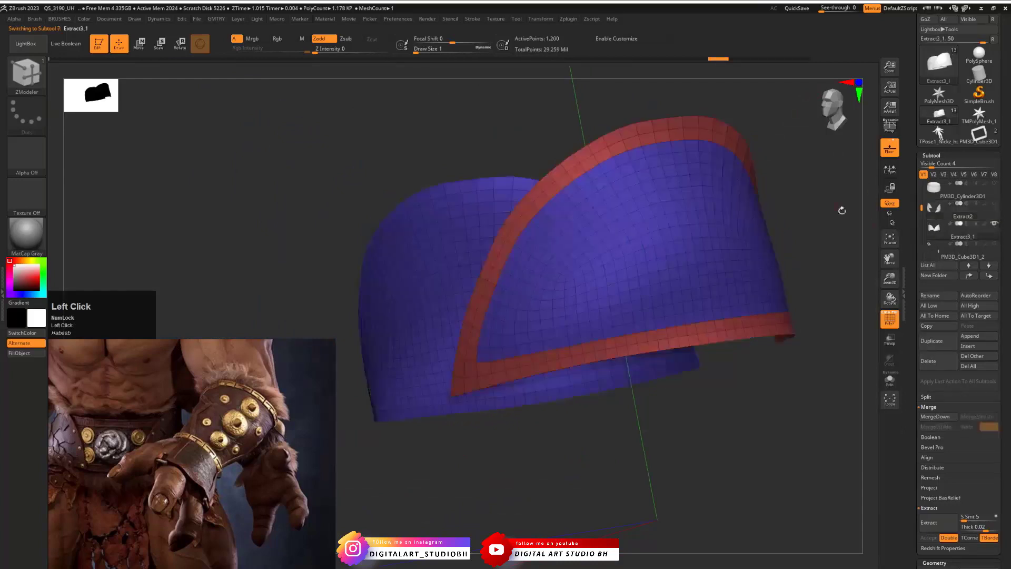
pyautogui.moveTo(781, 139); pyautogui.dragTo(815, 187)
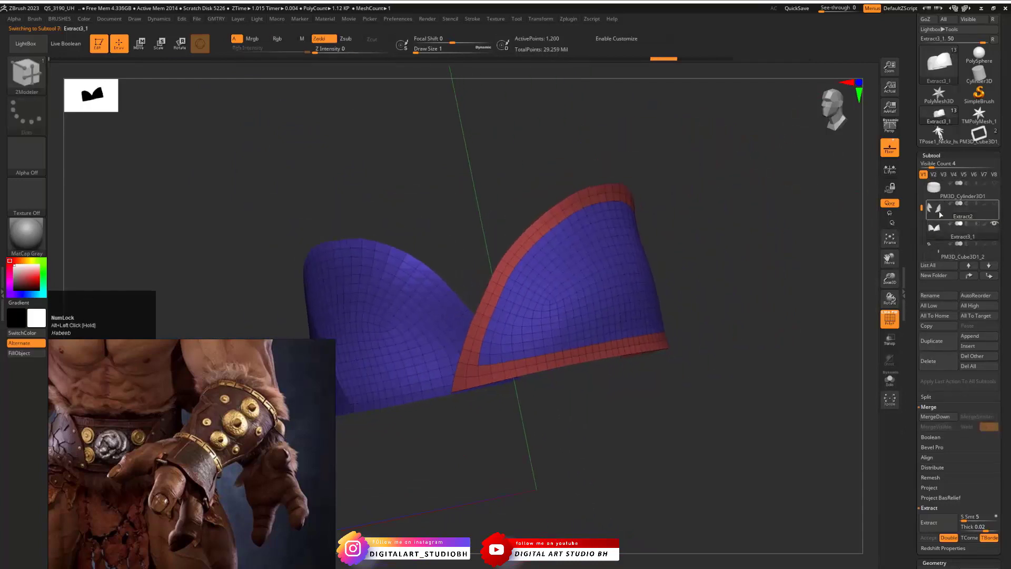
pyautogui.click(941, 213)
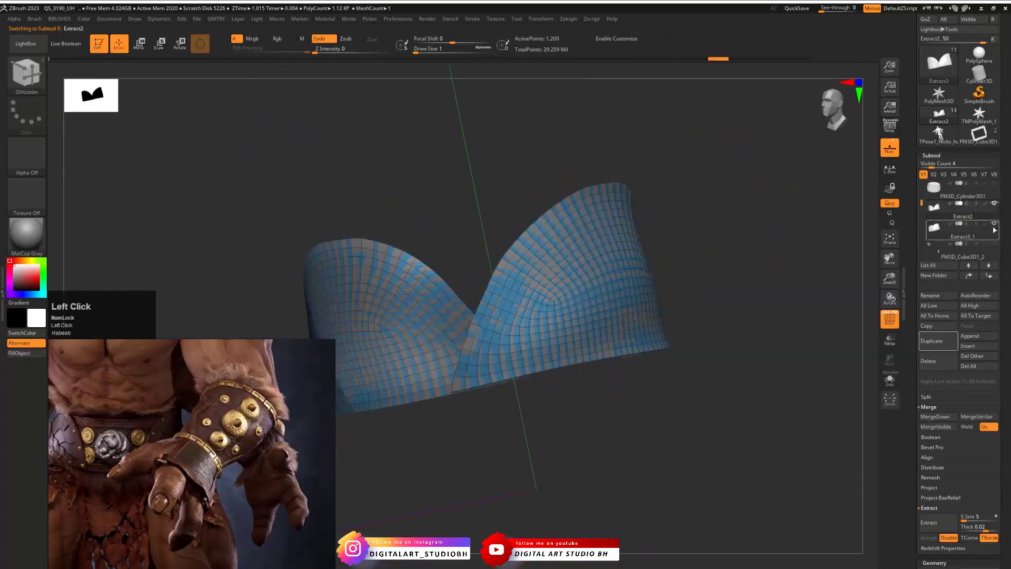
pyautogui.click(938, 234)
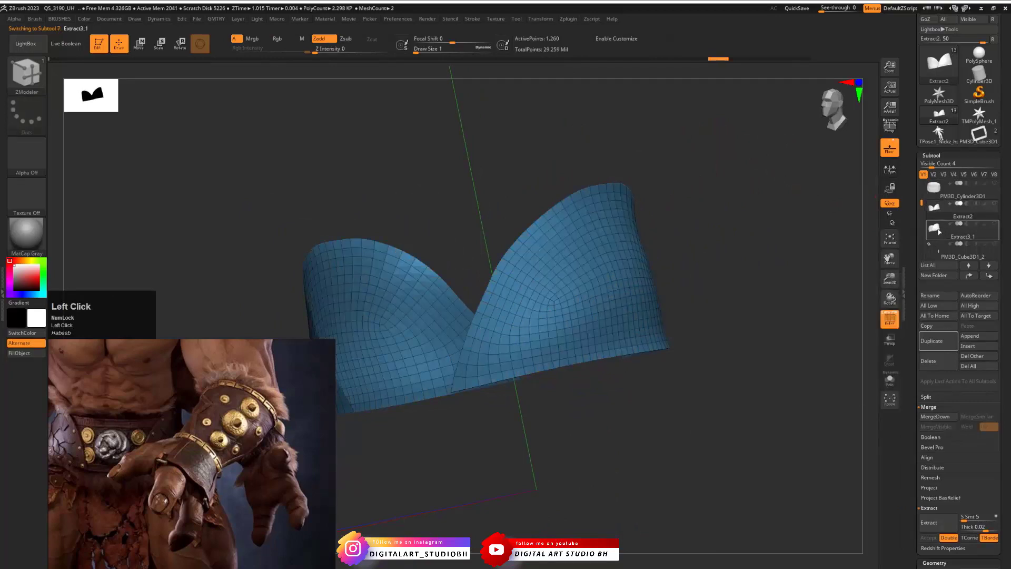
pyautogui.click(938, 213)
pyautogui.click(937, 231)
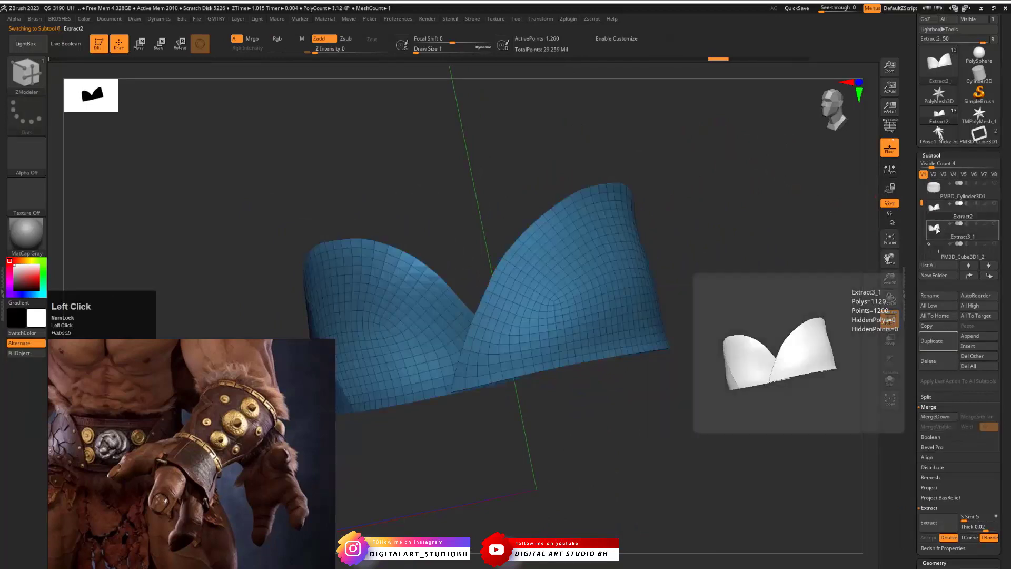
pyautogui.click(939, 213)
pyautogui.click(937, 230)
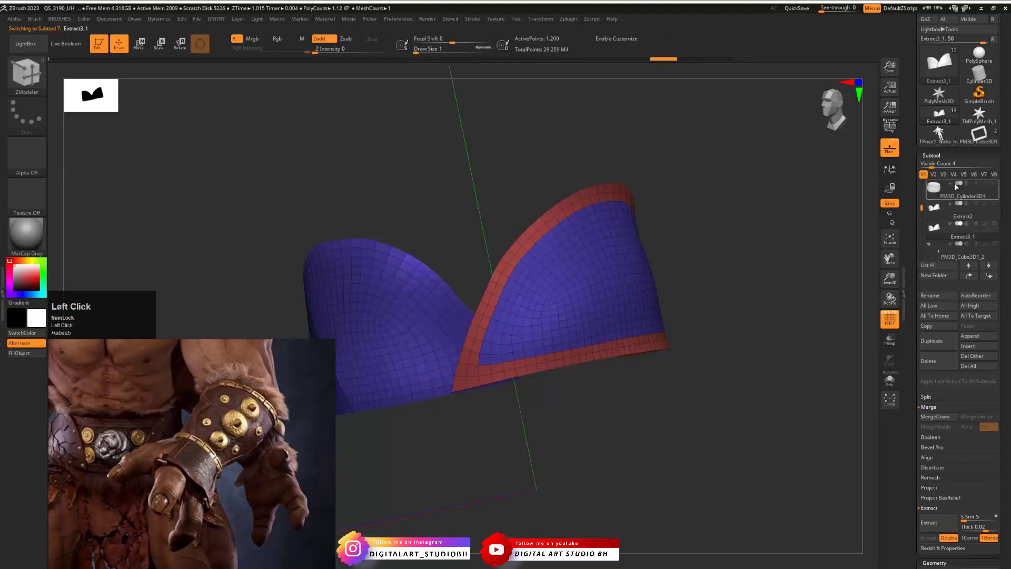
pyautogui.click(954, 205)
pyautogui.click(923, 361)
# Delete the half of Extract3_1 without a border polygroup, and mirror the remaining bordered panel to the other side
pyautogui.moveTo(686, 195)
pyautogui.mouseDown()
pyautogui.moveTo(656, 203)
pyautogui.moveTo(706, 199)
pyautogui.moveTo(323, 248)
pyautogui.moveTo(507, 425)
pyautogui.moveTo(554, 272)
pyautogui.mouseUp()
pyautogui.hotkey('ctrl', 'v')
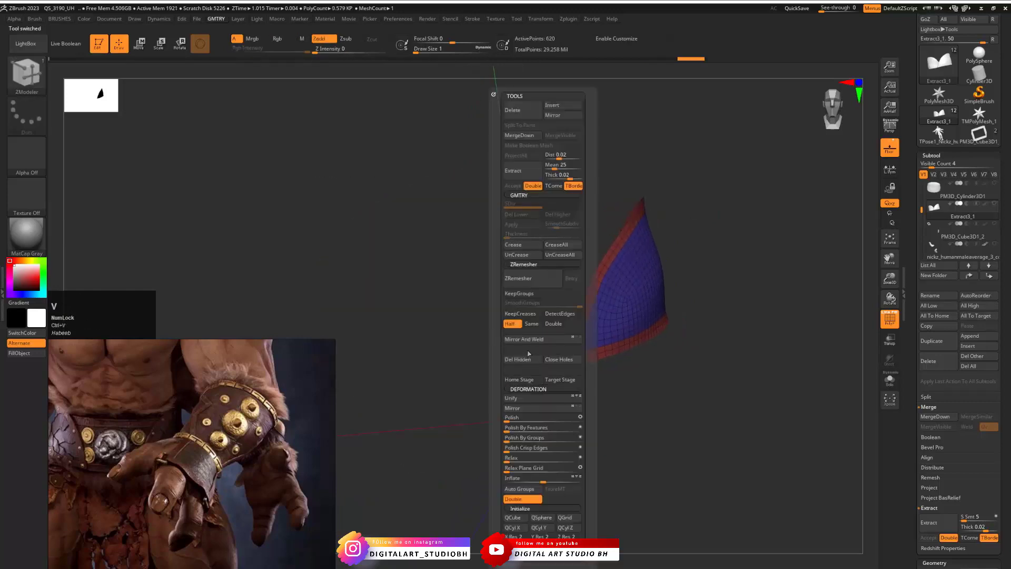
pyautogui.click(523, 360)
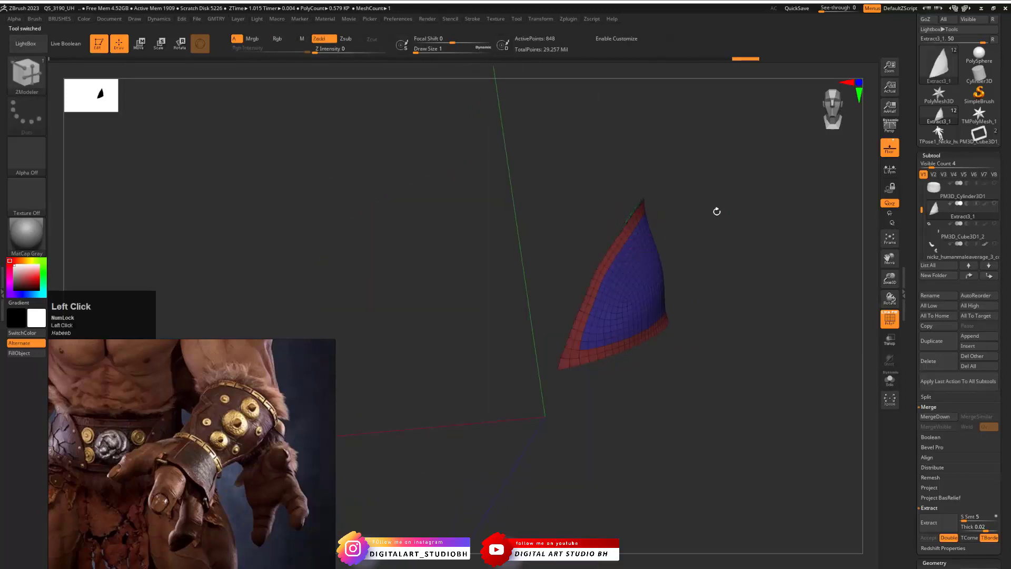
pyautogui.moveTo(716, 211); pyautogui.dragTo(688, 226)
pyautogui.hotkey('ctrl', 'v')
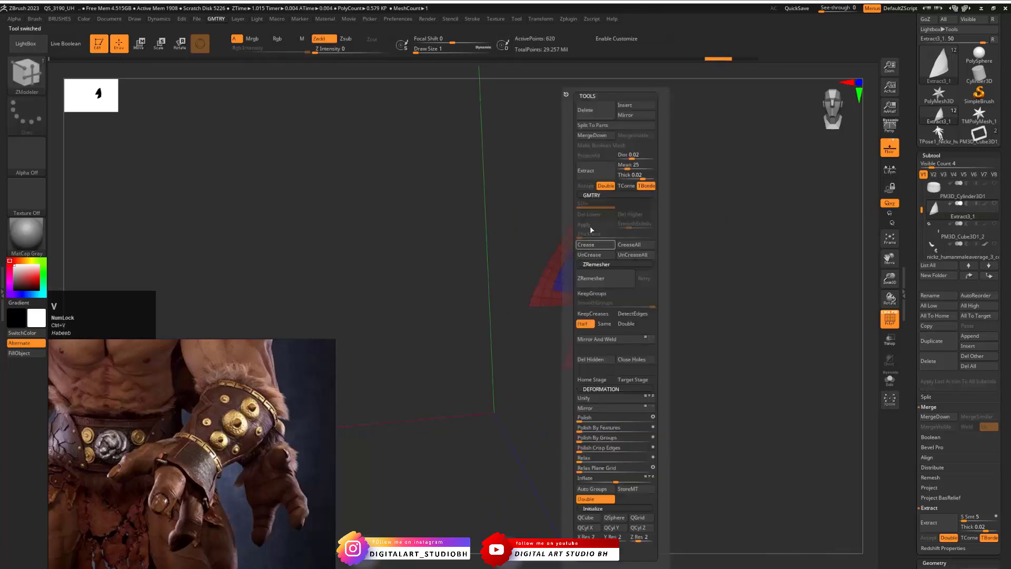
pyautogui.click(634, 115)
pyautogui.click(500, 232)
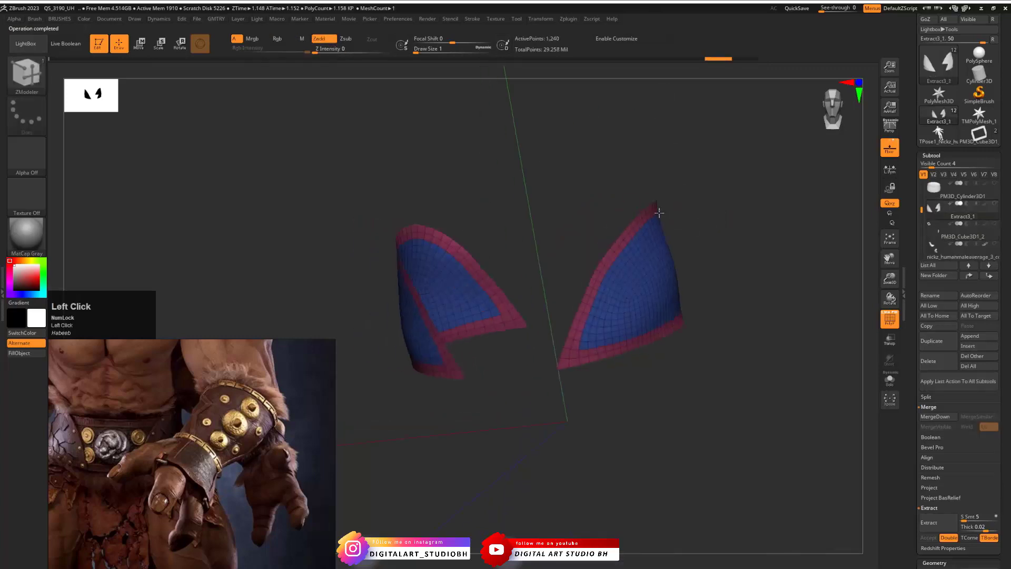
pyautogui.moveTo(659, 212); pyautogui.dragTo(764, 203)
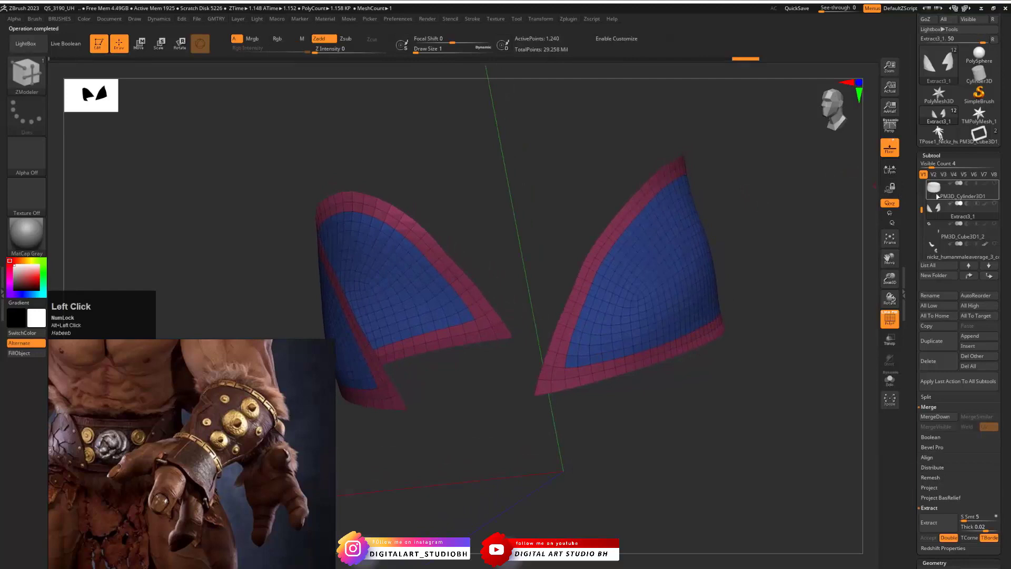
# Select the PM3D_Cylinder3D1 belt and show the male body mesh with it to inspect their overlap around the waist
pyautogui.click(946, 197)
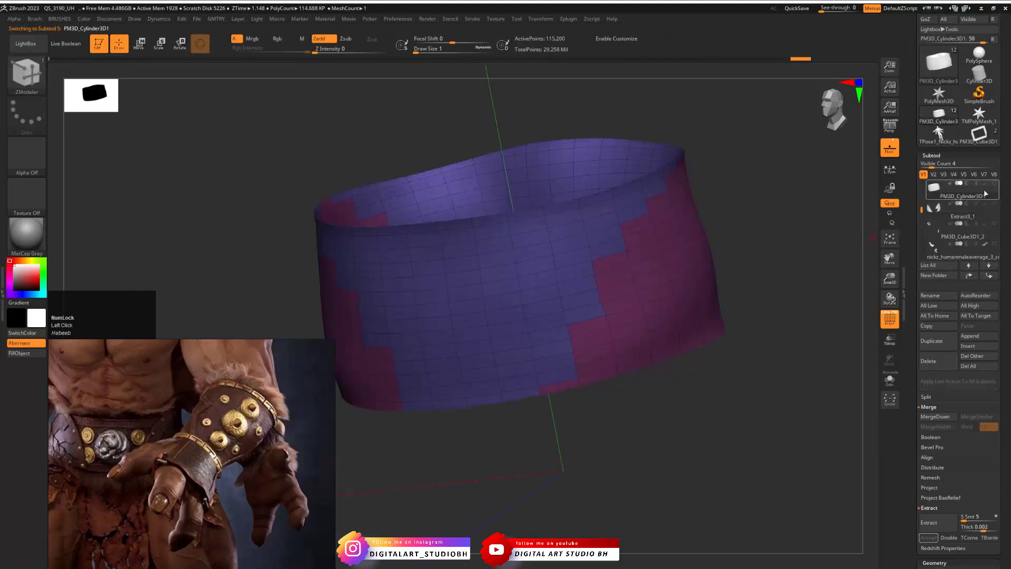
pyautogui.moveTo(919, 209); pyautogui.dragTo(925, 182)
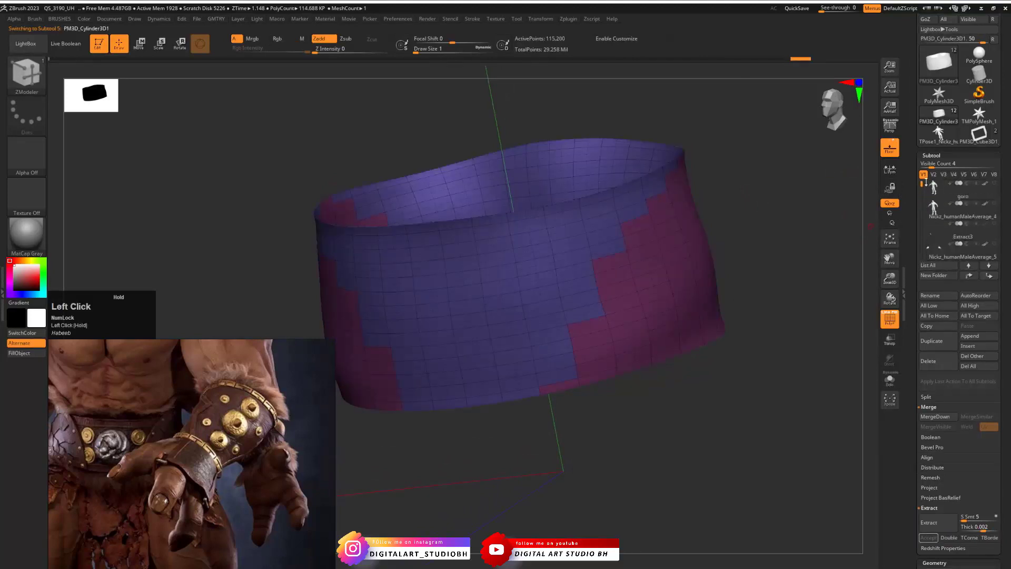
pyautogui.click(995, 204)
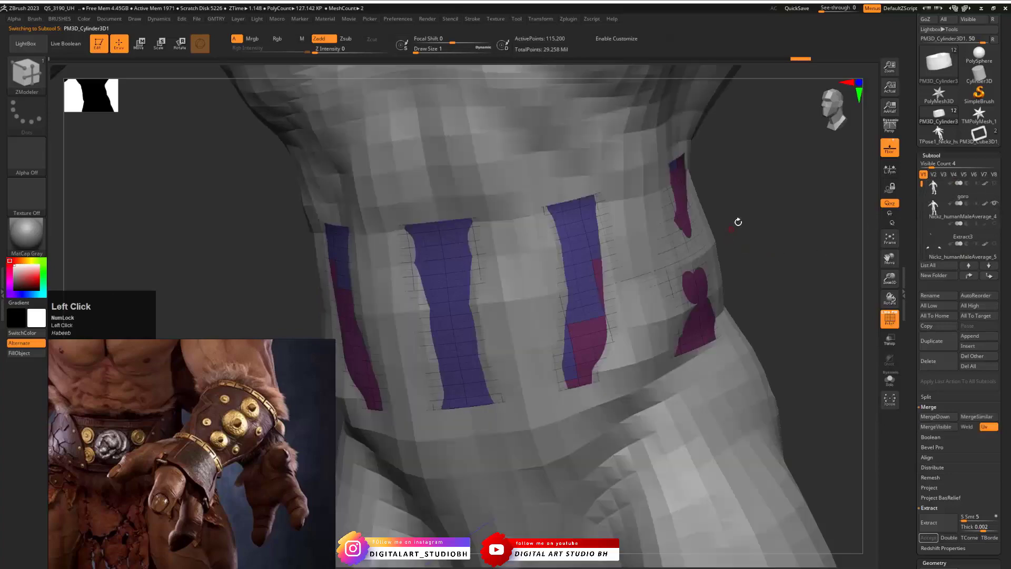
pyautogui.keyDown('alt'); pyautogui.moveTo(738, 221); pyautogui.dragTo(711, 258); pyautogui.keyUp('alt')
pyautogui.moveTo(711, 258)
pyautogui.mouseDown()
pyautogui.moveTo(661, 282)
pyautogui.moveTo(703, 272)
pyautogui.mouseUp()
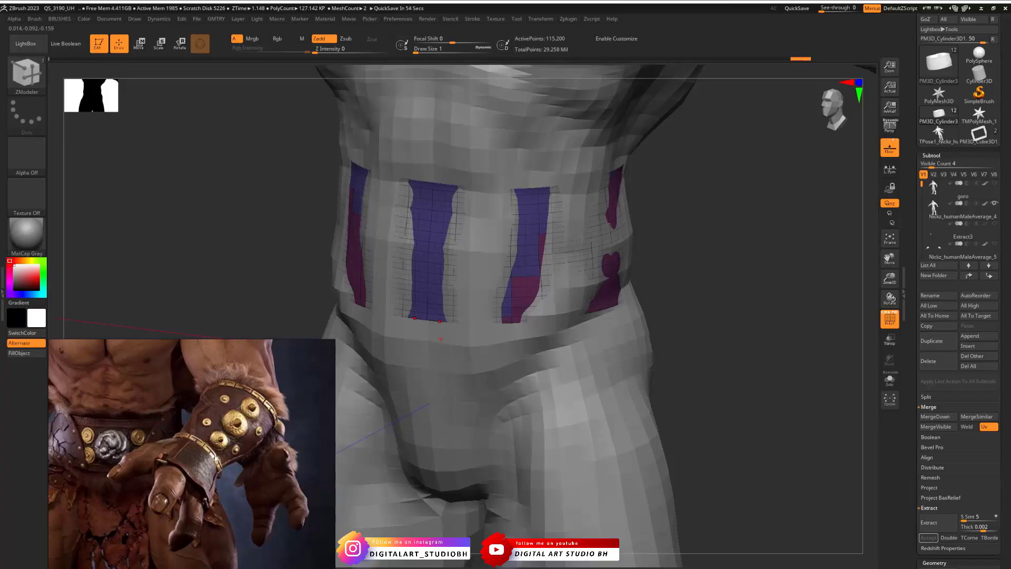
# Examine the belt, hip armour and overall outfit in the Goro reference images
pyautogui.scroll(-3, 106, 463)
pyautogui.moveTo(141, 446); pyautogui.dragTo(235, 448, button='middle')
pyautogui.scroll(-5, 229, 416)
pyautogui.scroll(5, 223, 438)
pyautogui.scroll(3, 238, 449)
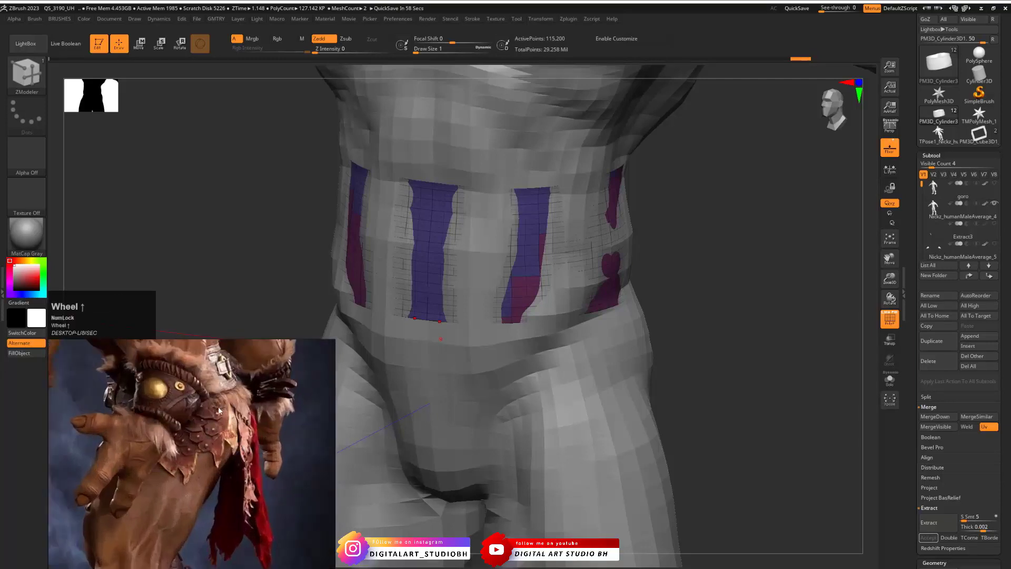
pyautogui.scroll(-1, 218, 411)
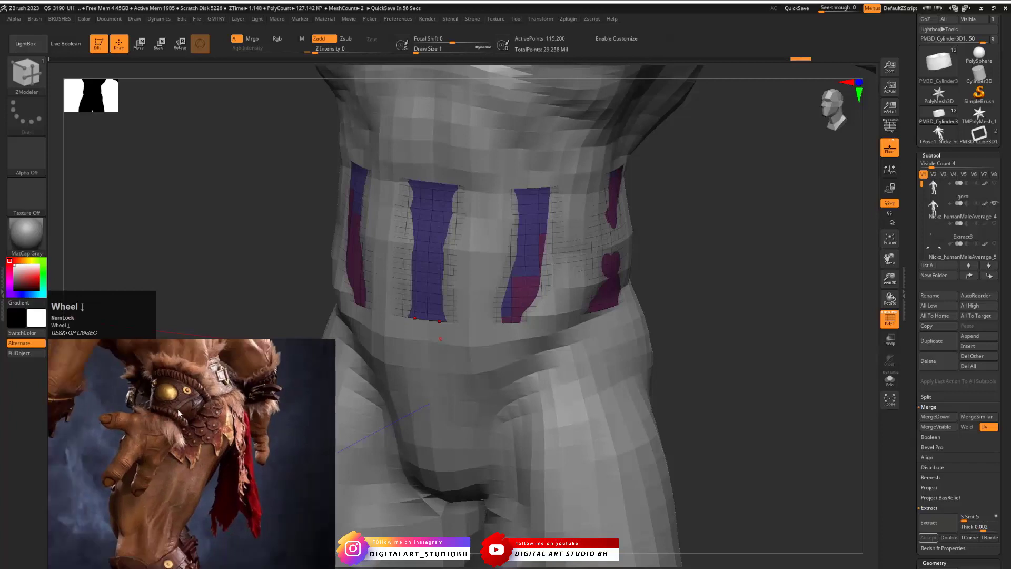
pyautogui.scroll(-2, 178, 409)
pyautogui.scroll(-2, 178, 409)
pyautogui.moveTo(106, 415); pyautogui.dragTo(319, 441, button='middle')
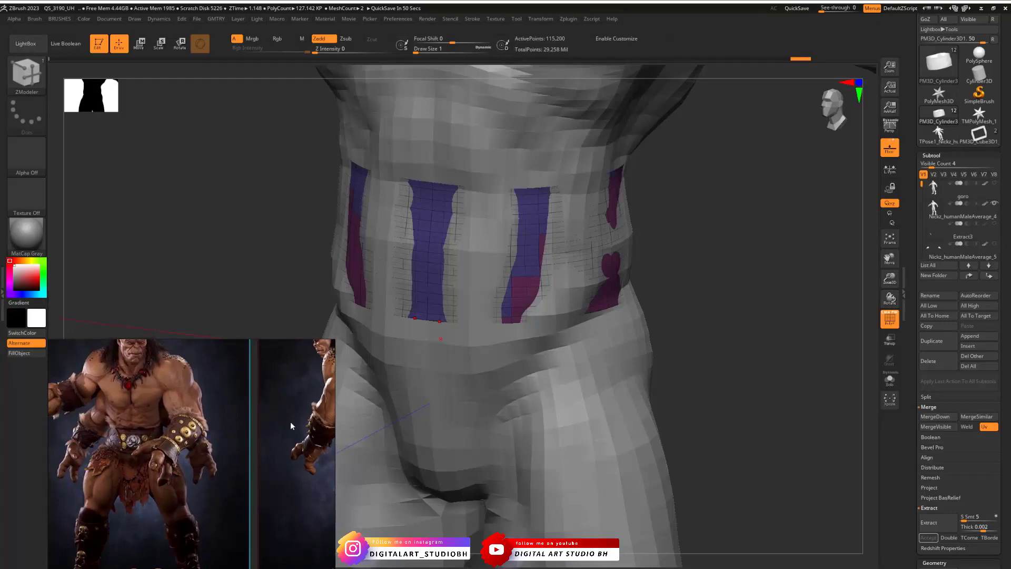
# Lower the PM3D_Cylinder3D1 belt to its lowest subdivision level and isolate it in the view
pyautogui.moveTo(703, 237); pyautogui.dragTo(651, 255)
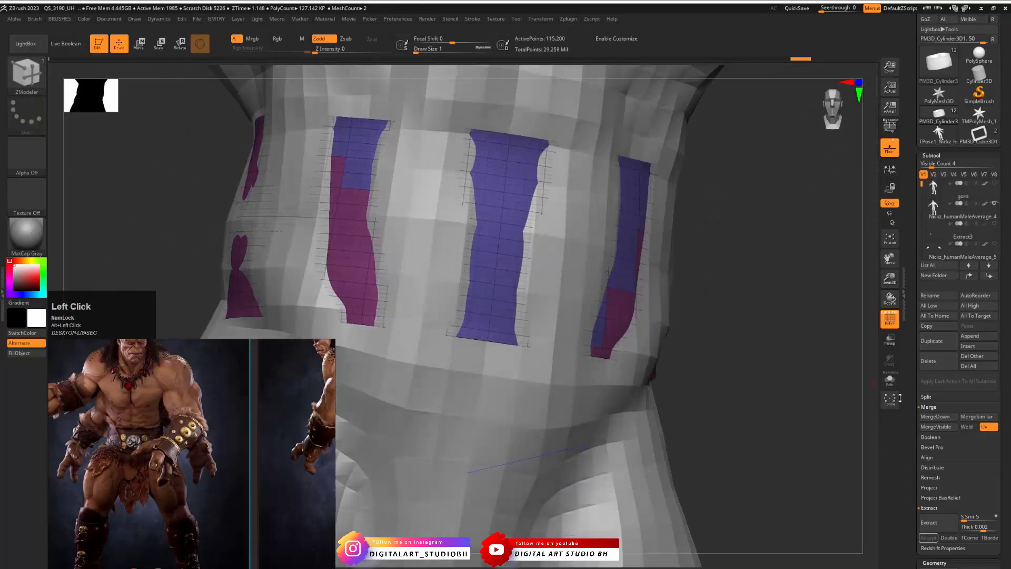
pyautogui.hotkey('shift', 'd')
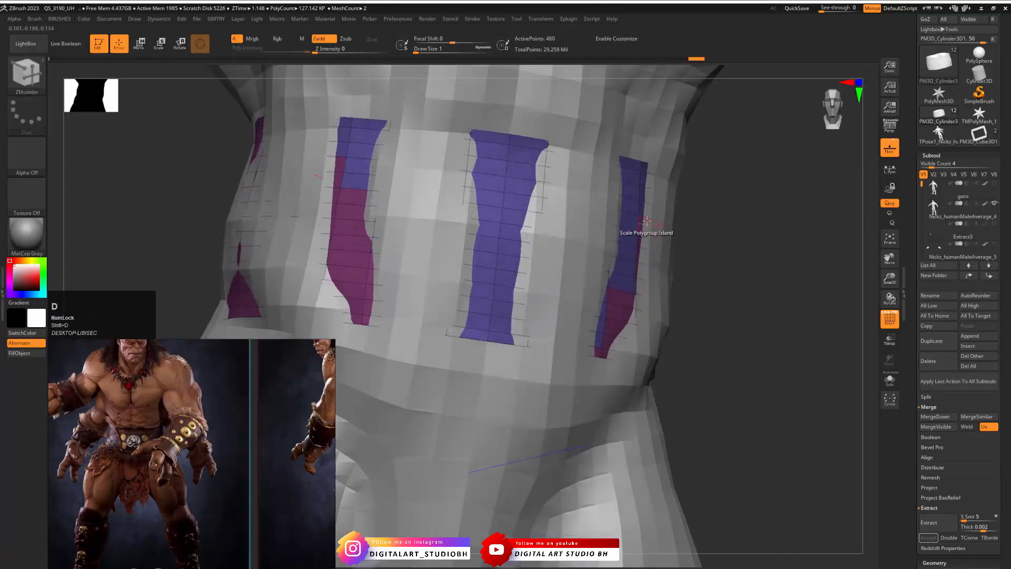
pyautogui.moveTo(695, 239); pyautogui.dragTo(650, 300)
pyautogui.click(889, 380)
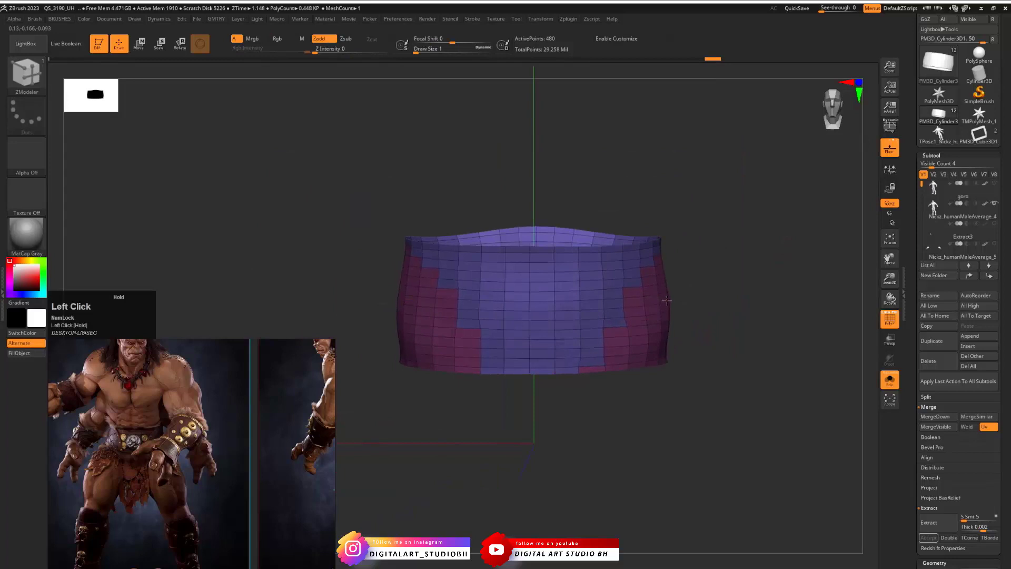
# Set the ZModeler polygon action to Extrude with All Polygons as target, show the body again and try extruding the belt
pyautogui.press('space')
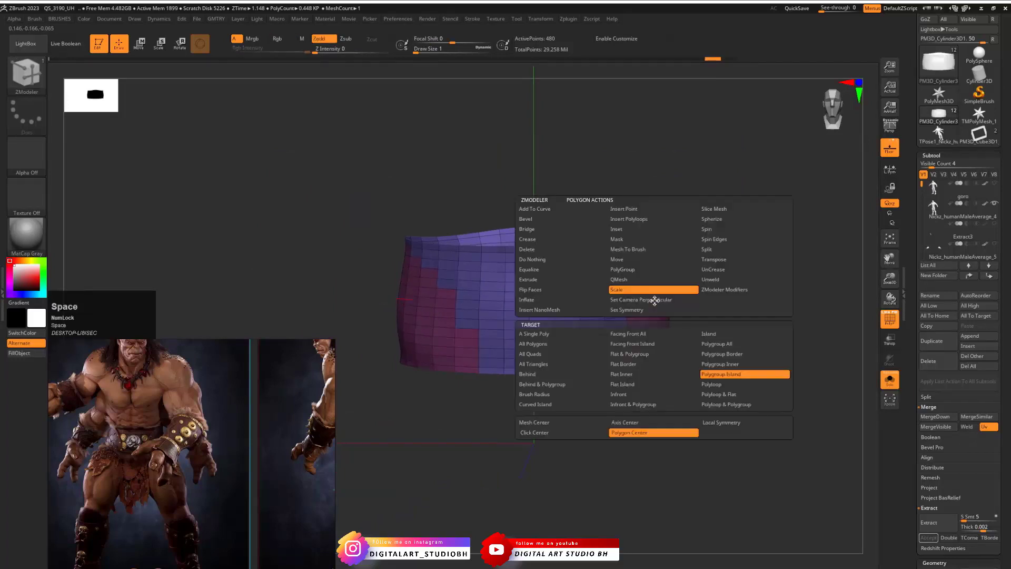
pyautogui.click(548, 280)
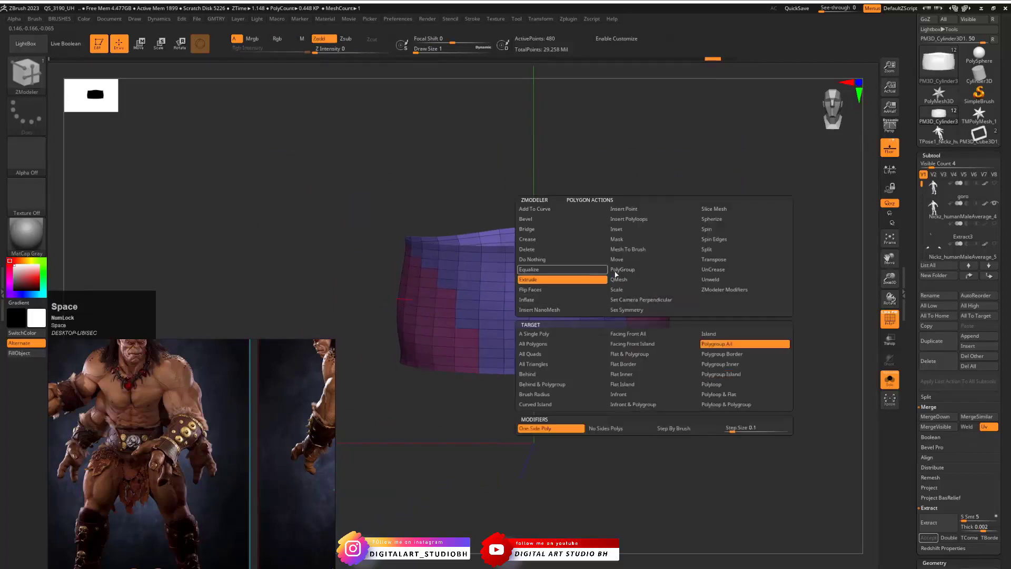
pyautogui.click(558, 343)
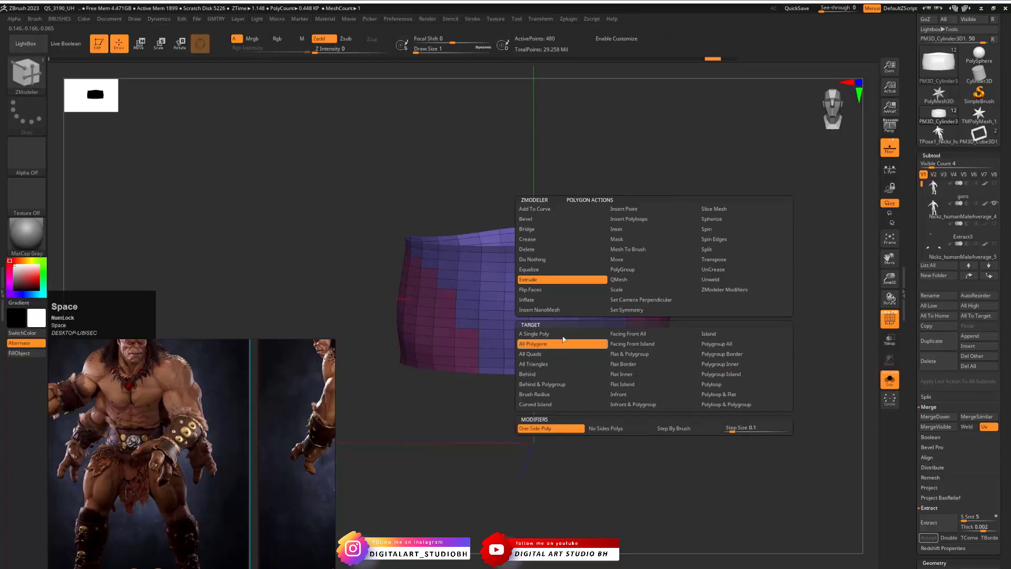
pyautogui.moveTo(797, 251); pyautogui.dragTo(735, 268)
pyautogui.press('space')
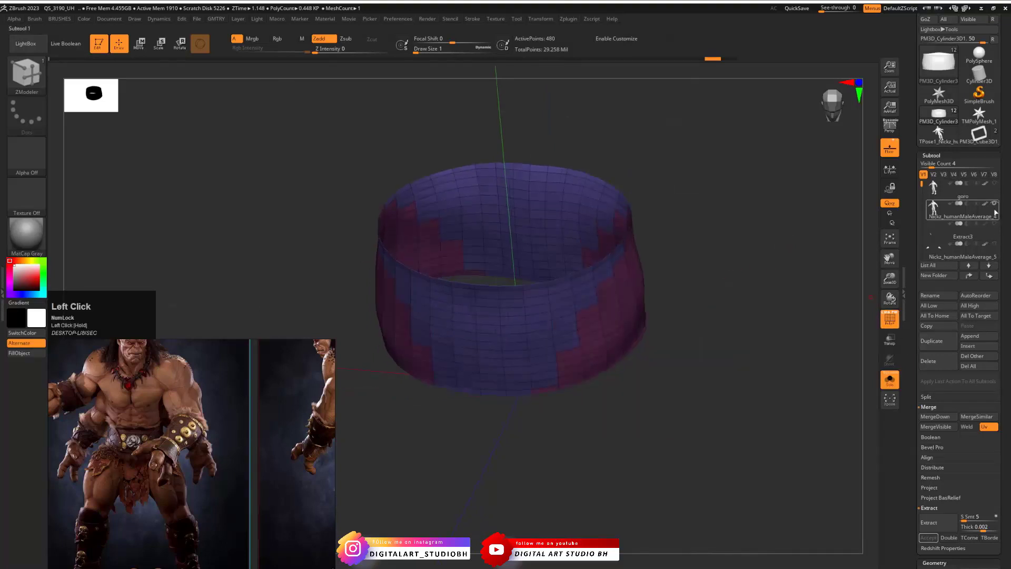
pyautogui.click(891, 381)
pyautogui.moveTo(688, 264); pyautogui.dragTo(748, 290)
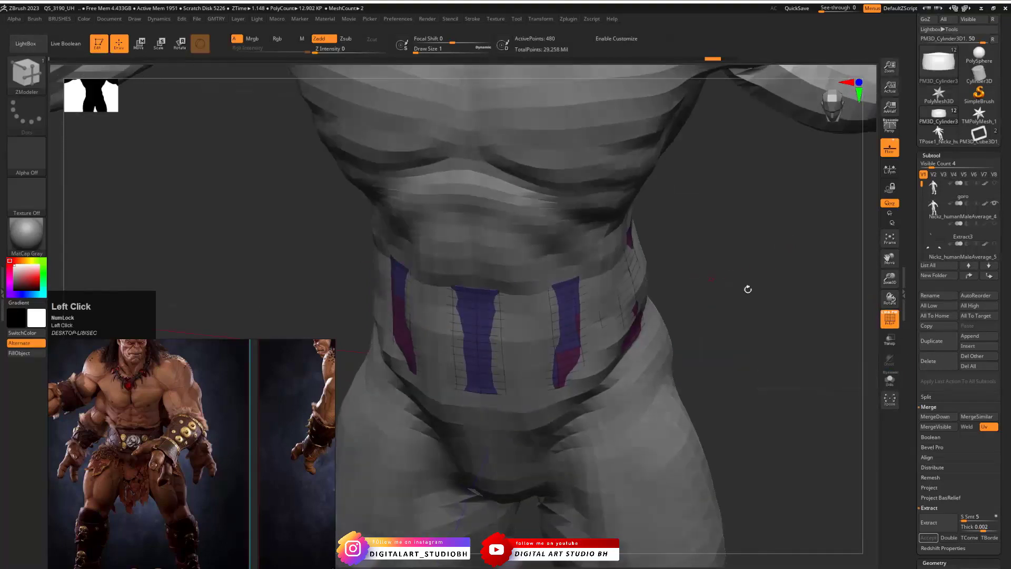
pyautogui.click(580, 307)
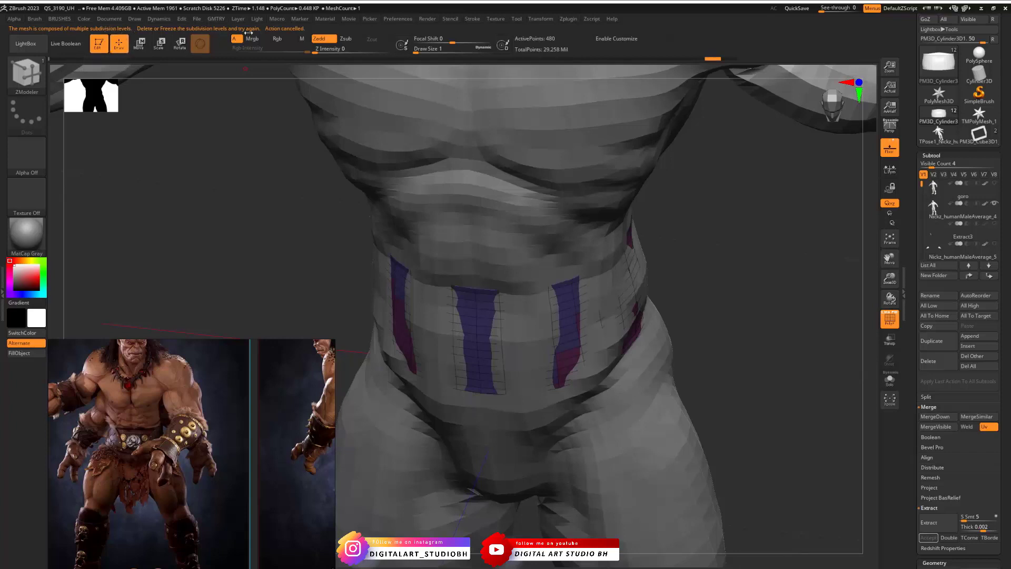
# Freeze the belt's subdivision levels and extrude all its polygons outward until the belt surrounds the waist
pyautogui.moveTo(906, 439); pyautogui.dragTo(925, 355)
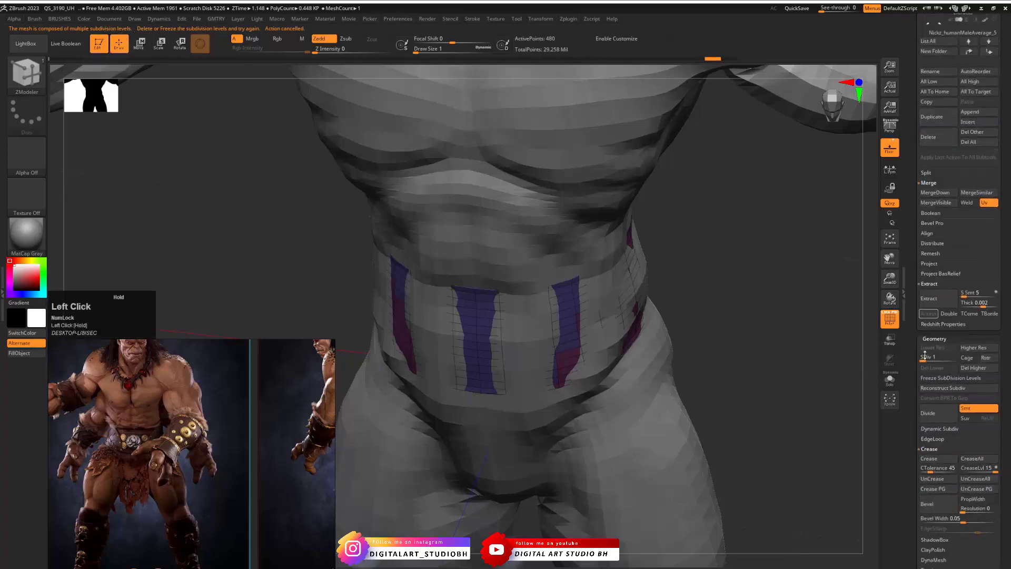
pyautogui.click(944, 379)
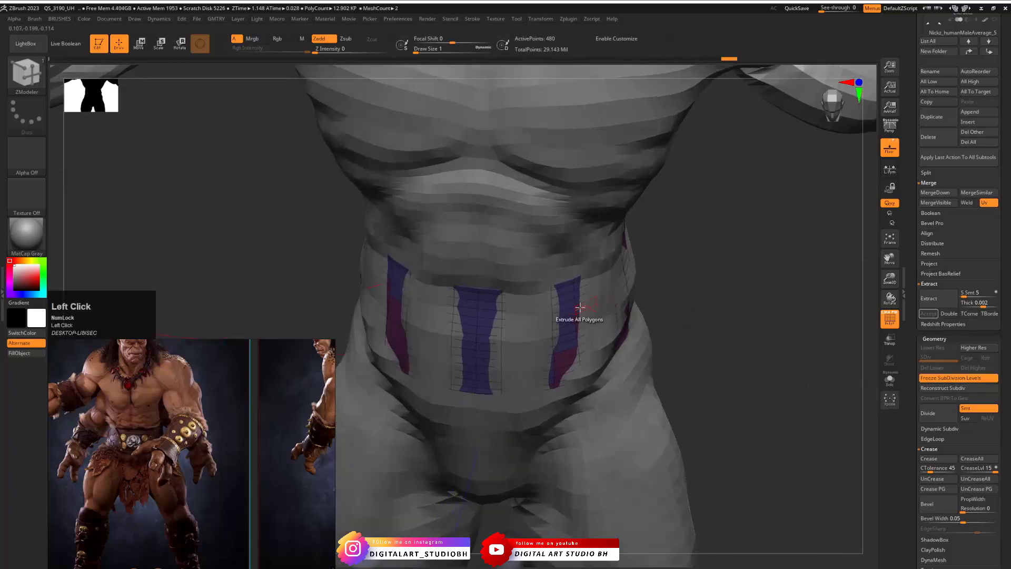
pyautogui.moveTo(580, 307); pyautogui.dragTo(598, 314)
pyautogui.moveTo(715, 316); pyautogui.dragTo(670, 275)
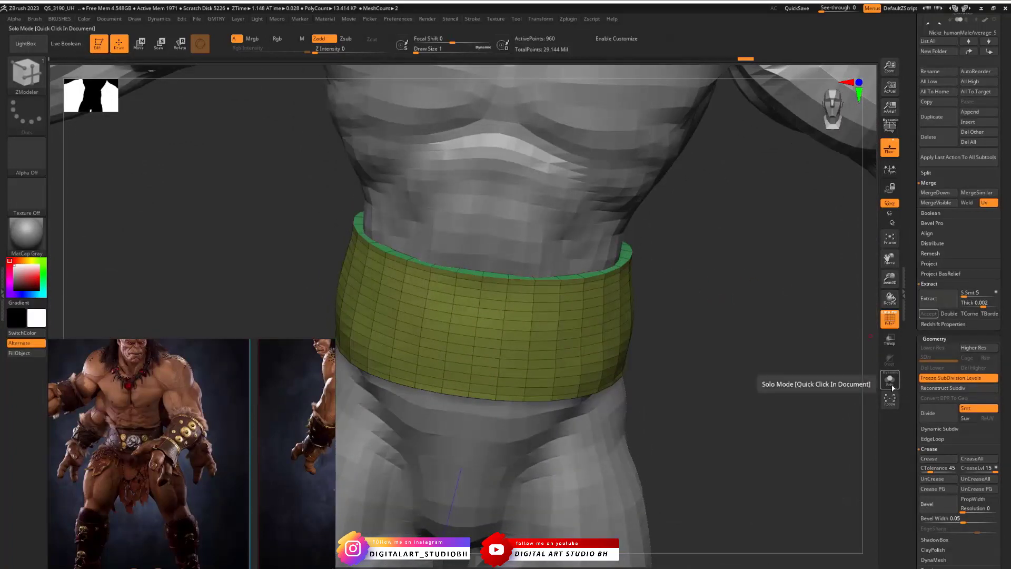
# Assign a separate polygroup to the two outermost polyloops at the belt's upper and lower edges
pyautogui.moveTo(919, 113); pyautogui.dragTo(920, 163)
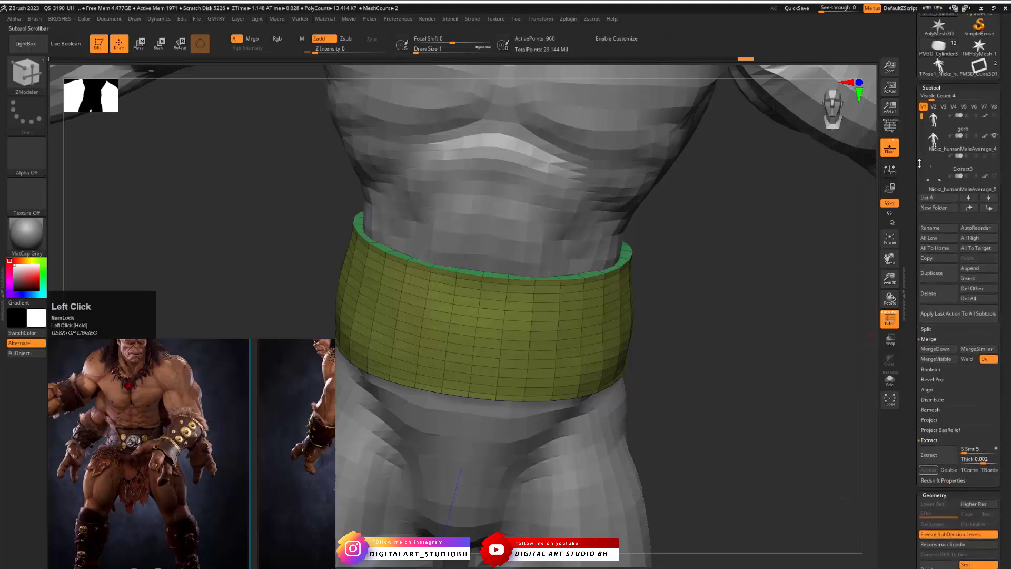
pyautogui.moveTo(794, 323)
pyautogui.mouseDown()
pyautogui.moveTo(790, 300)
pyautogui.moveTo(754, 317)
pyautogui.moveTo(729, 294)
pyautogui.moveTo(799, 280)
pyautogui.moveTo(824, 246)
pyautogui.mouseUp()
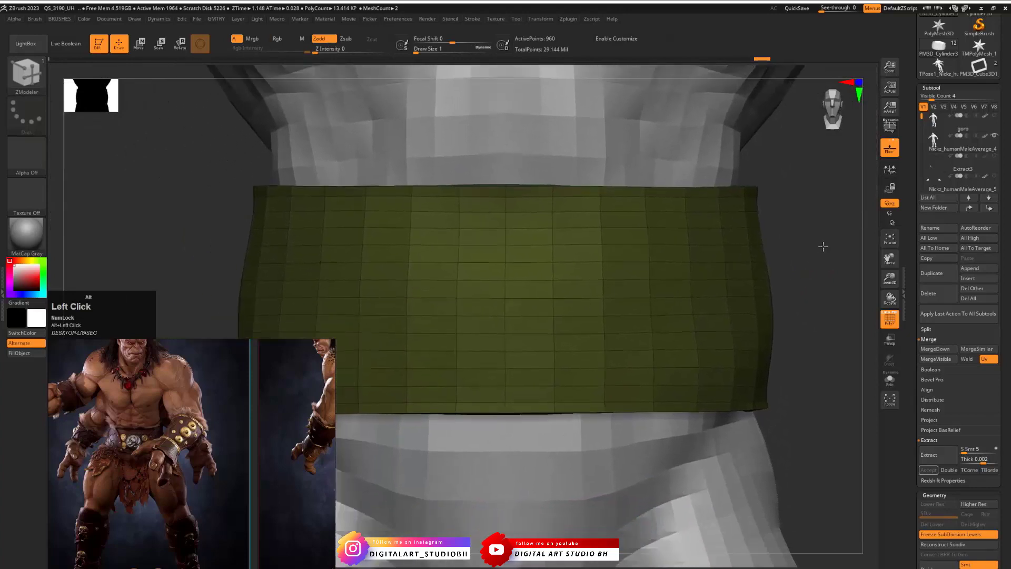
pyautogui.keyDown('ctrl'); pyautogui.click(806, 290); pyautogui.keyUp('ctrl')
pyautogui.press('b')
pyautogui.press('z')
pyautogui.press('m')
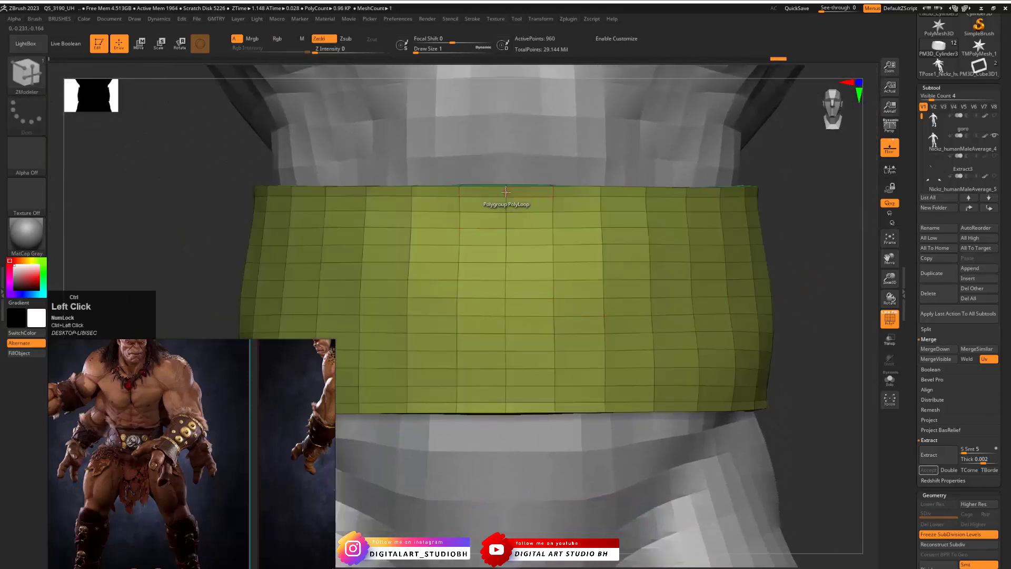
pyautogui.click(505, 193)
pyautogui.click(506, 204)
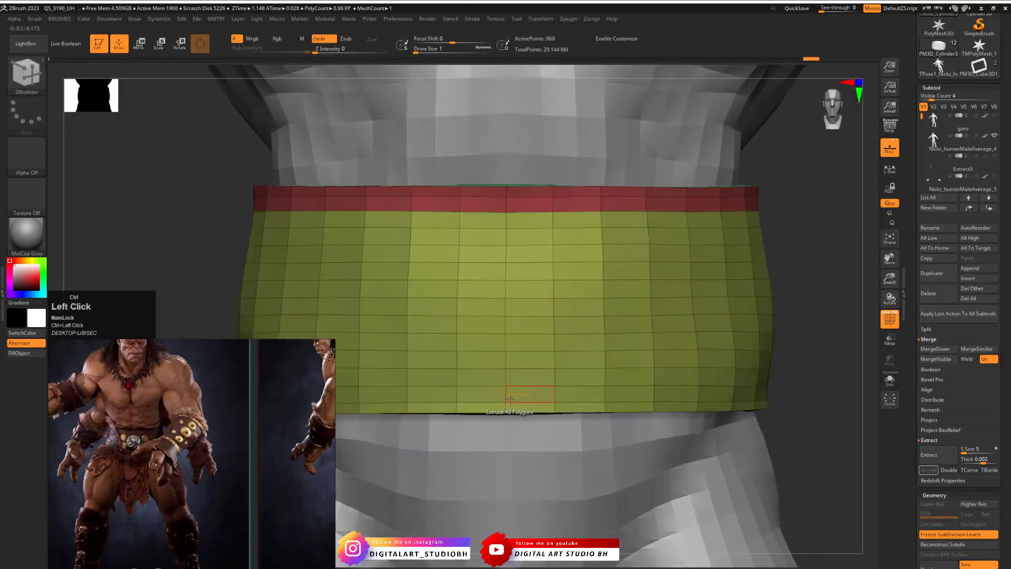
pyautogui.click(506, 406)
pyautogui.click(506, 396)
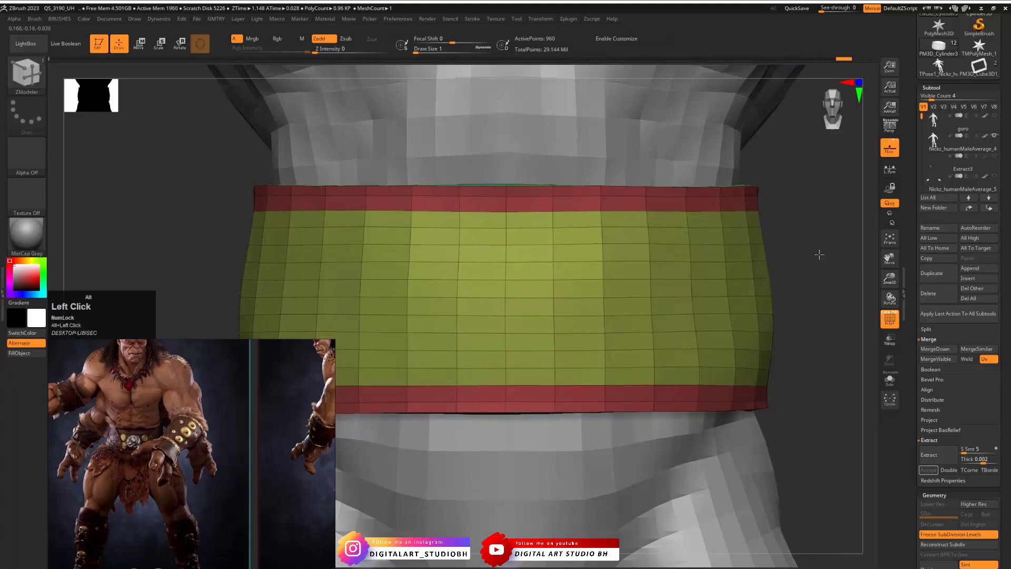
# Undo the polygroup changes along the belt's upper and lower edges
pyautogui.keyDown('alt'); pyautogui.moveTo(827, 258); pyautogui.dragTo(767, 262); pyautogui.keyUp('alt')
pyautogui.hotkey('ctrl', 'z')
pyautogui.hotkey('ctrl', 'z')
pyautogui.hotkey('ctrl', 'z')
pyautogui.hotkey('ctrl', 'z')
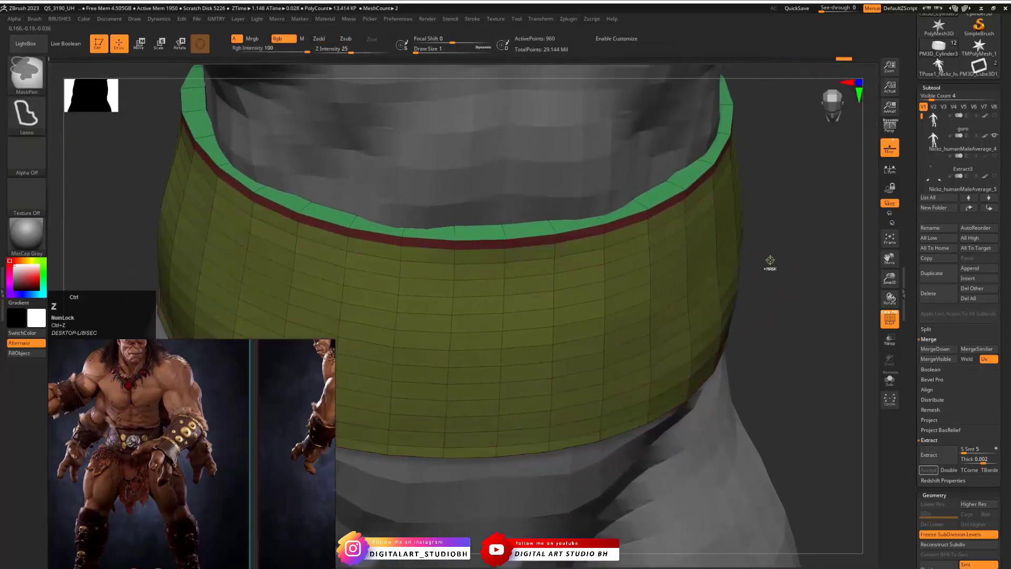
pyautogui.hotkey('ctrl', 'z')
pyautogui.hotkey('ctrl', 'z')
pyautogui.hotkey('ctrl', 'z')
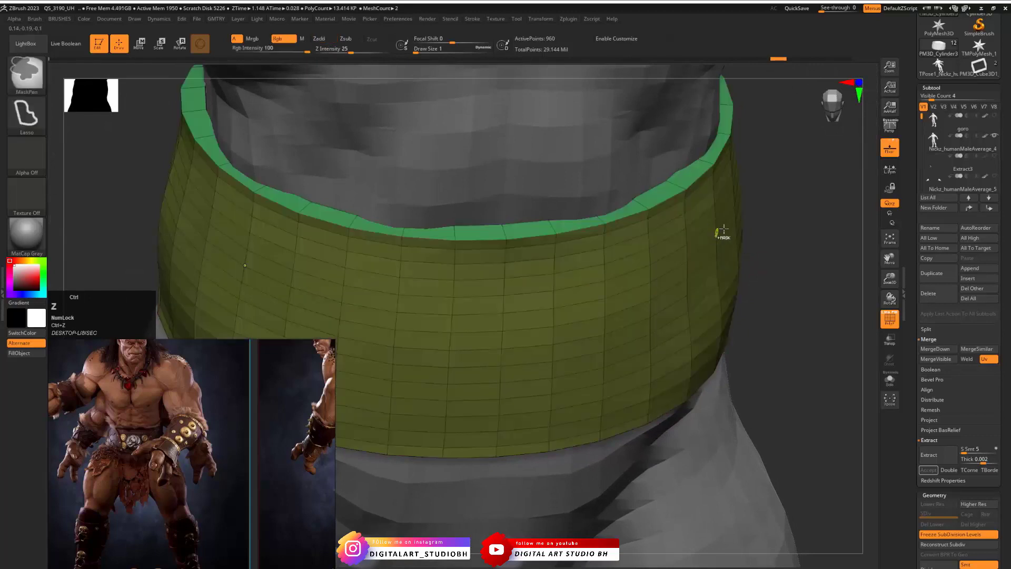
# Put the two outermost polyloops along each of the belt's upper and lower edges into one shared border polygroup
pyautogui.moveTo(655, 220); pyautogui.dragTo(669, 223)
pyautogui.click(645, 211)
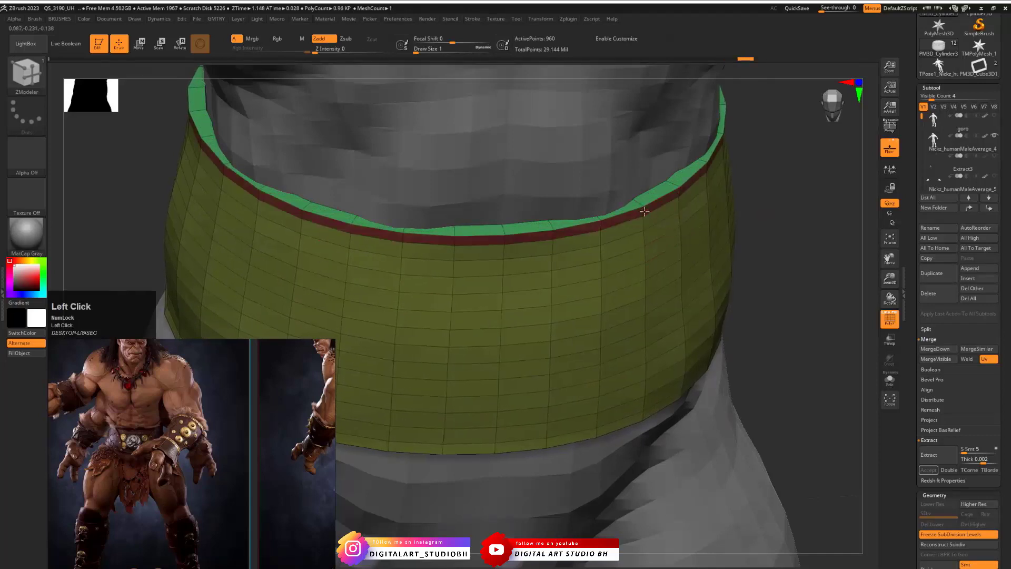
pyautogui.click(645, 224)
pyautogui.click(644, 405)
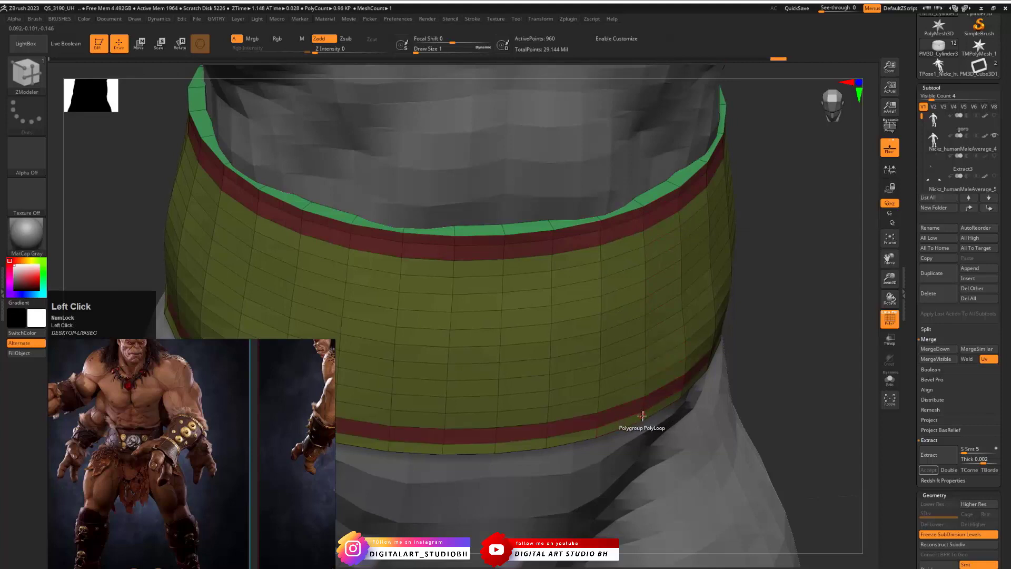
pyautogui.click(642, 416)
# Change the Extrude target to Polygroup All and extrude the belt's border polygroup outward into raised rims
pyautogui.press('space')
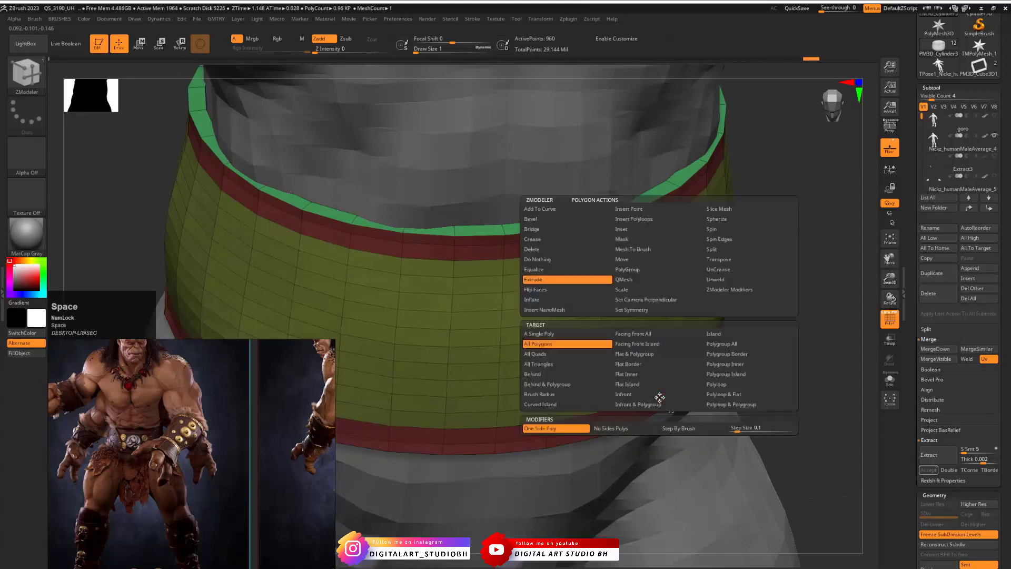
pyautogui.click(737, 344)
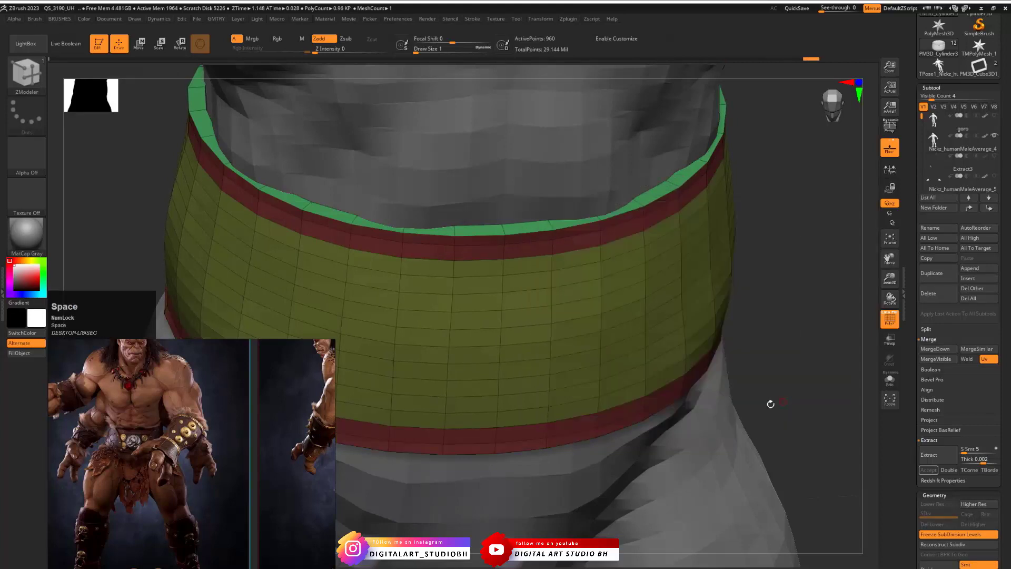
pyautogui.moveTo(674, 387); pyautogui.dragTo(682, 394)
pyautogui.moveTo(832, 364); pyautogui.dragTo(753, 310)
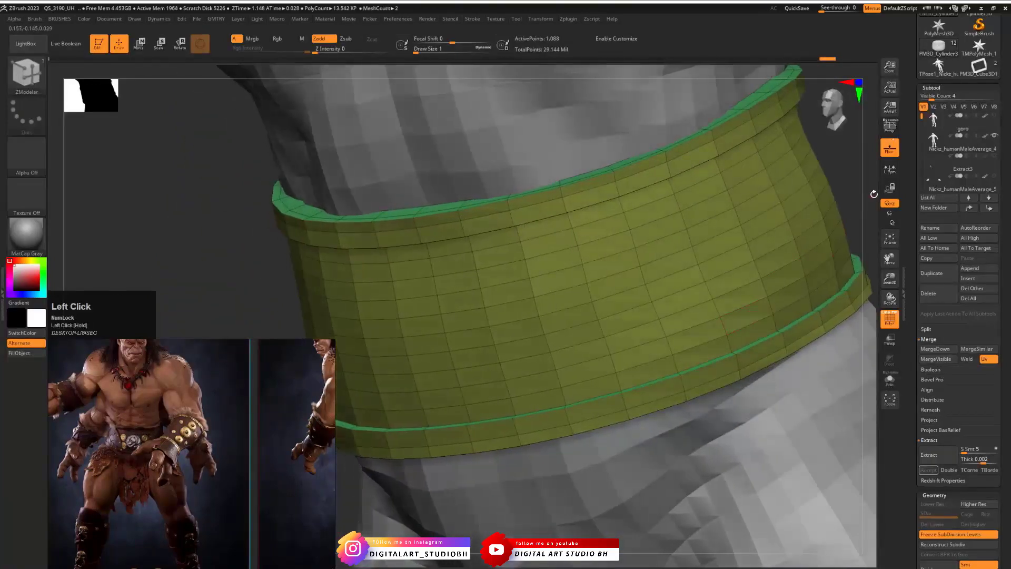
# Select the Extract3_1 side panels and check where they sit relative to the thickened belt
pyautogui.moveTo(922, 117); pyautogui.dragTo(923, 139)
pyautogui.click(936, 148)
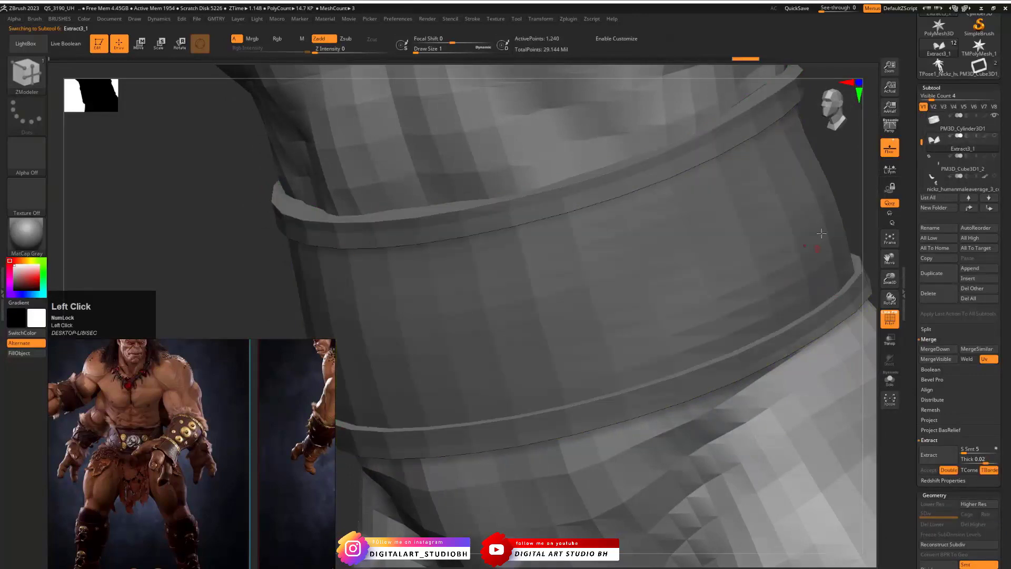
pyautogui.moveTo(821, 233); pyautogui.dragTo(798, 287)
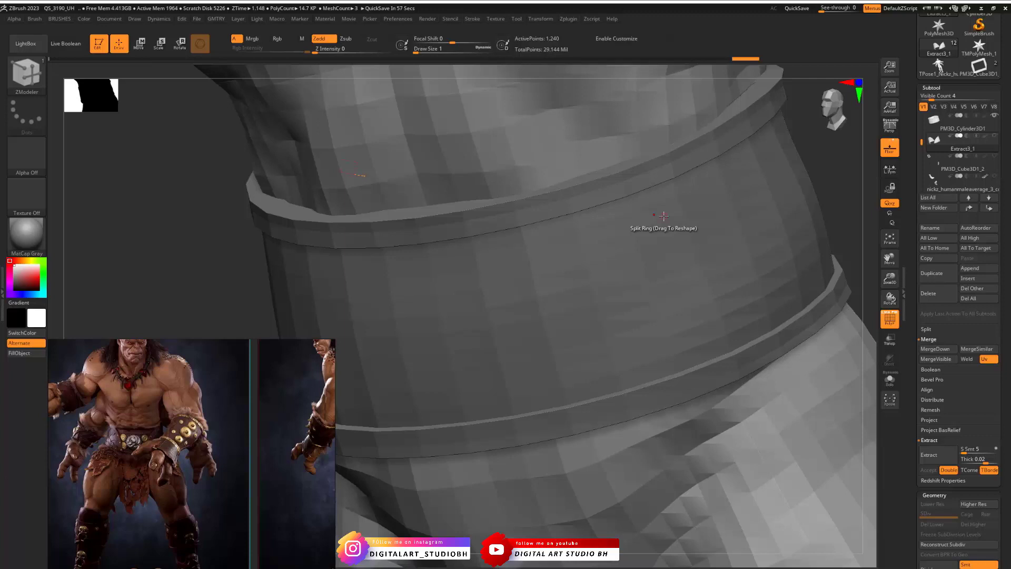
# Try to push the Extract3_1 side panels outward with the Inflate deformation, isolating them to check, and undo it
pyautogui.hotkey('ctrl', 'v')
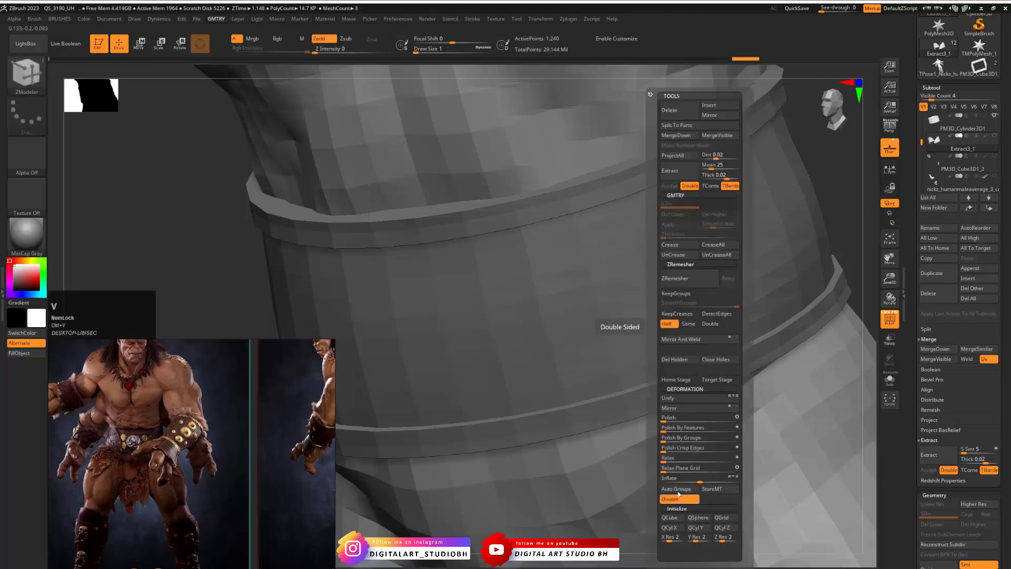
pyautogui.moveTo(696, 479); pyautogui.dragTo(727, 480)
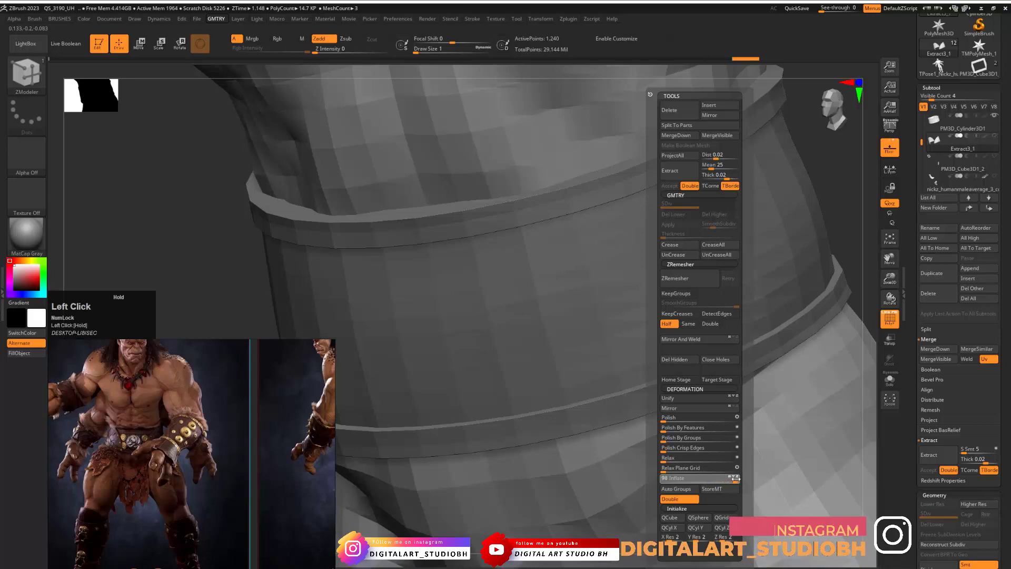
pyautogui.click(890, 380)
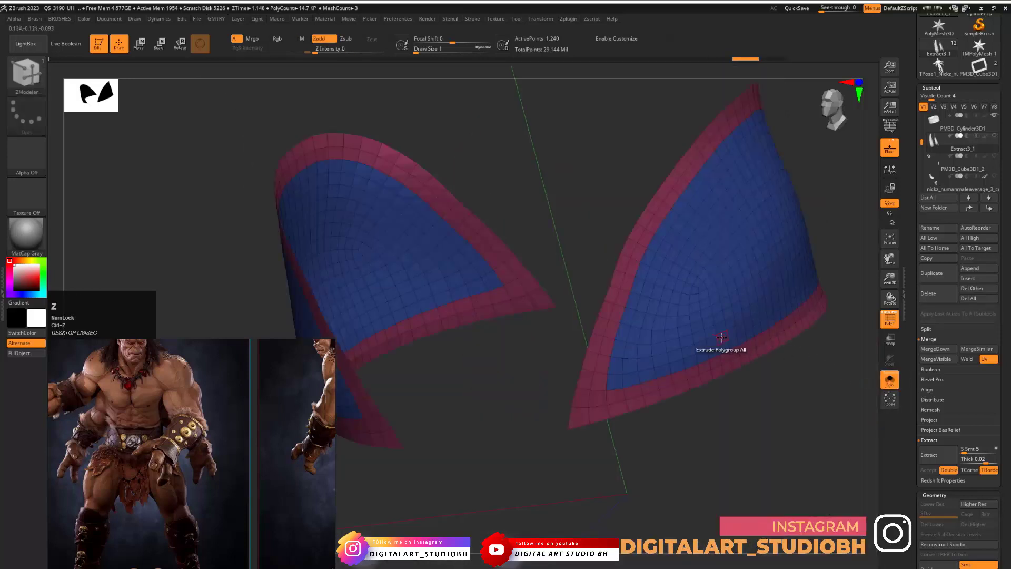
pyautogui.hotkey('ctrl', 'v')
pyautogui.moveTo(725, 480); pyautogui.dragTo(759, 480)
pyautogui.hotkey('ctrl', 'z')
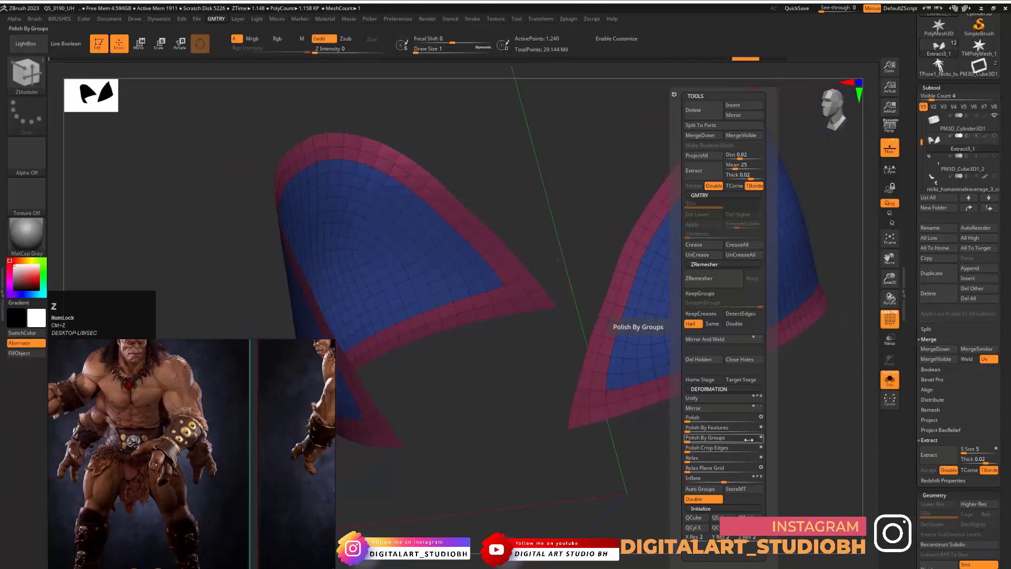
# Try extruding all polygons of the Extract3_1 side panels outward past the belt, and undo the extrusions
pyautogui.moveTo(817, 377)
pyautogui.mouseDown()
pyautogui.moveTo(829, 427)
pyautogui.moveTo(819, 388)
pyautogui.mouseUp()
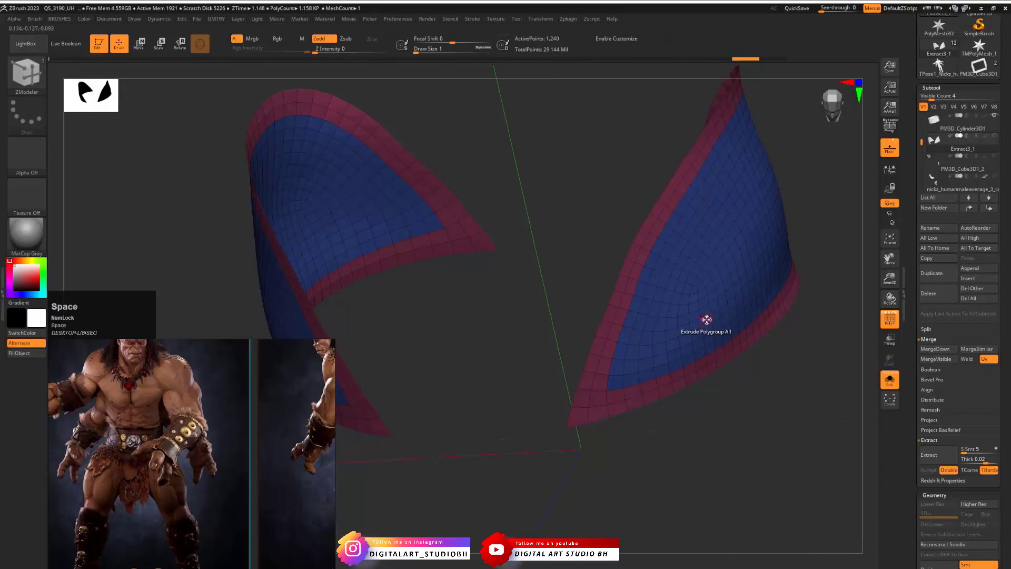
pyautogui.press('space')
pyautogui.click(602, 345)
pyautogui.moveTo(723, 299); pyautogui.dragTo(801, 357)
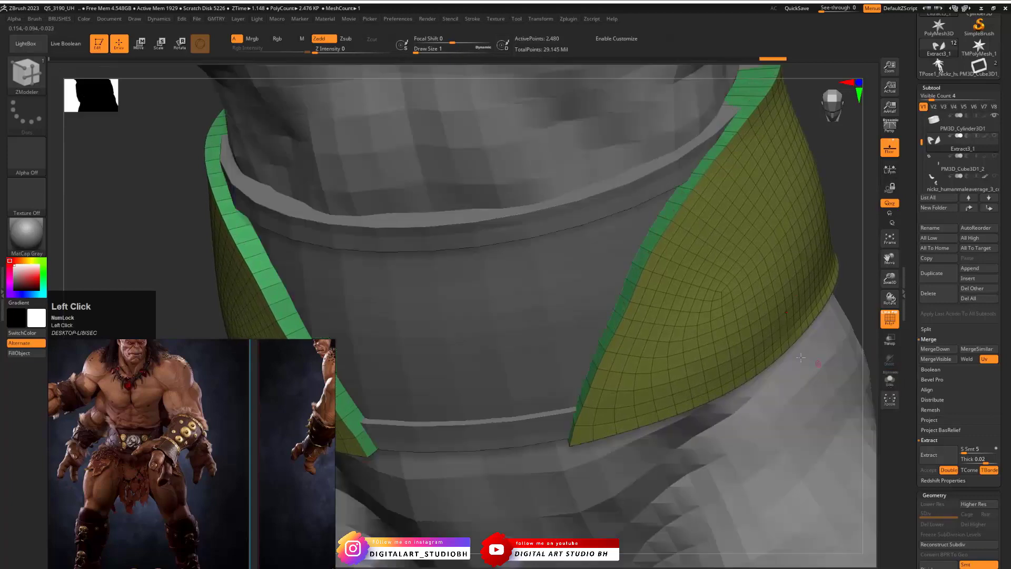
pyautogui.moveTo(846, 216); pyautogui.dragTo(729, 296)
pyautogui.moveTo(819, 239); pyautogui.dragTo(816, 259)
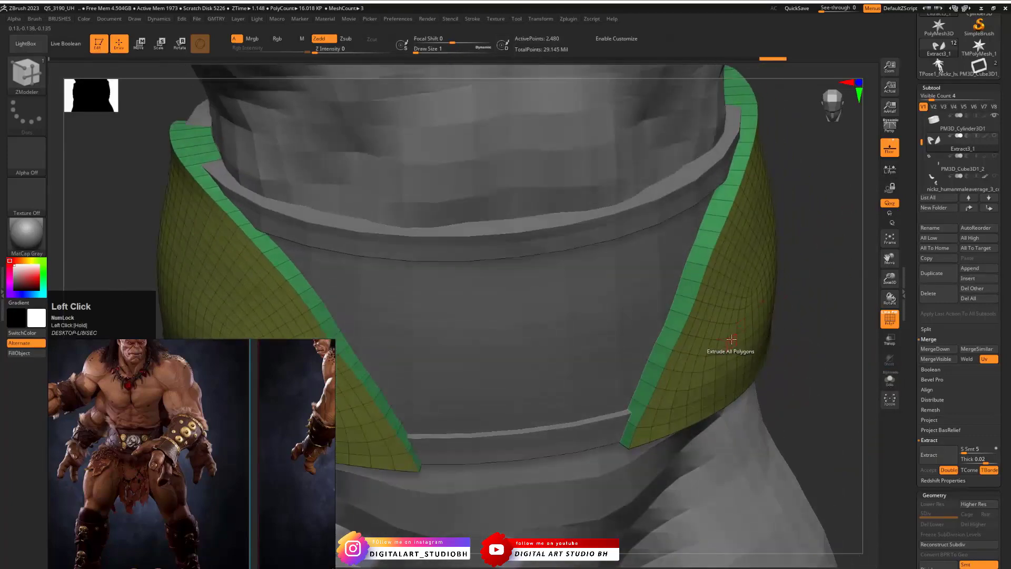
pyautogui.moveTo(731, 341); pyautogui.dragTo(702, 345)
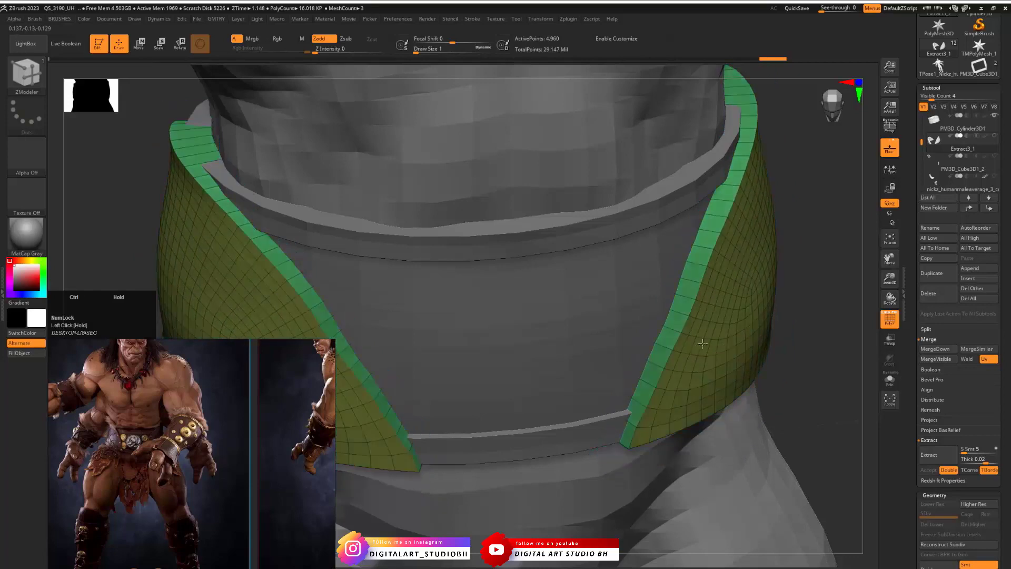
pyautogui.hotkey('ctrl', 'z')
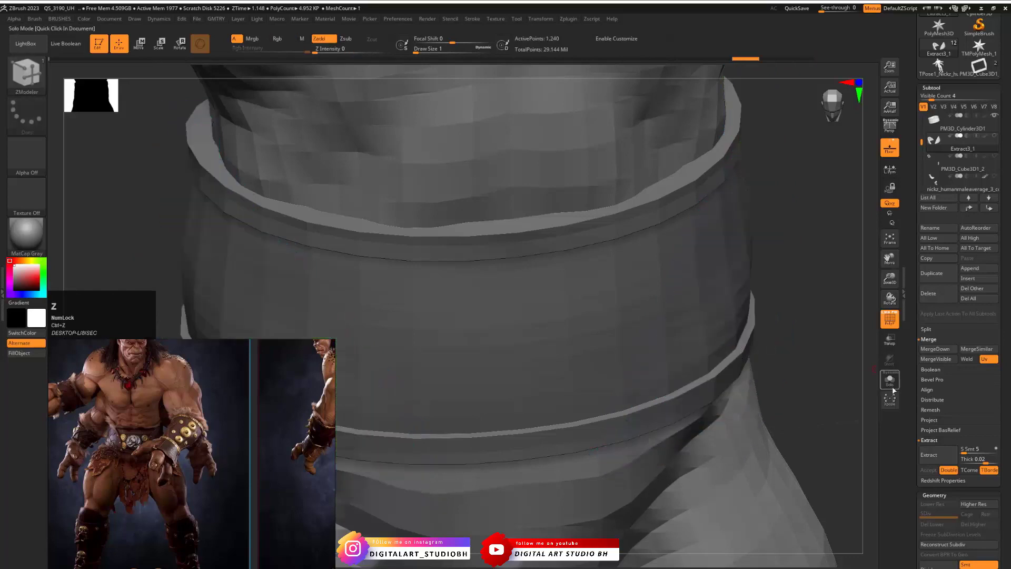
# Turn on transparency and extrude all polygons of the Extract3_1 side panels outward past the belt, undoing a stray extra edit
pyautogui.click(888, 386)
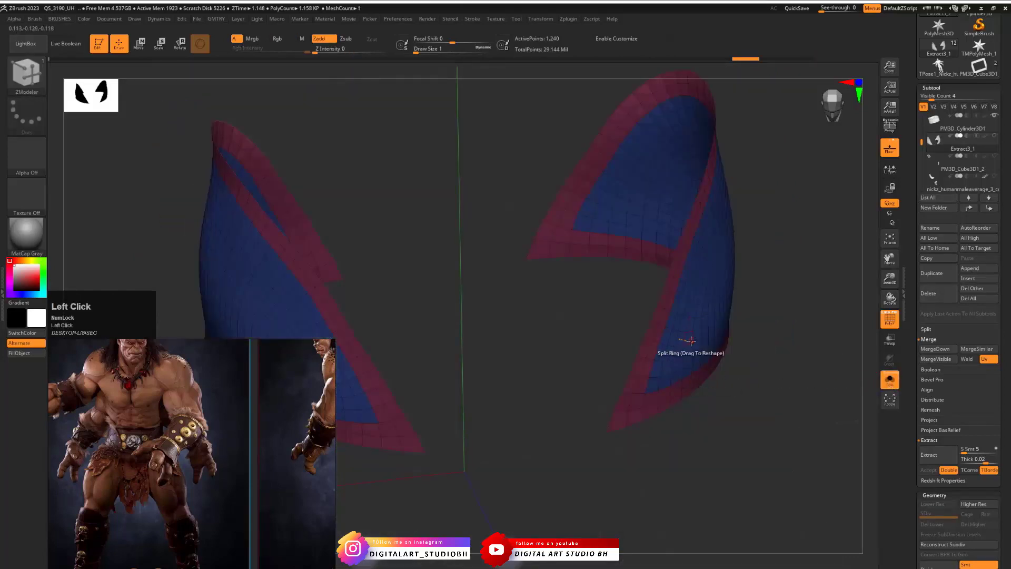
pyautogui.click(890, 379)
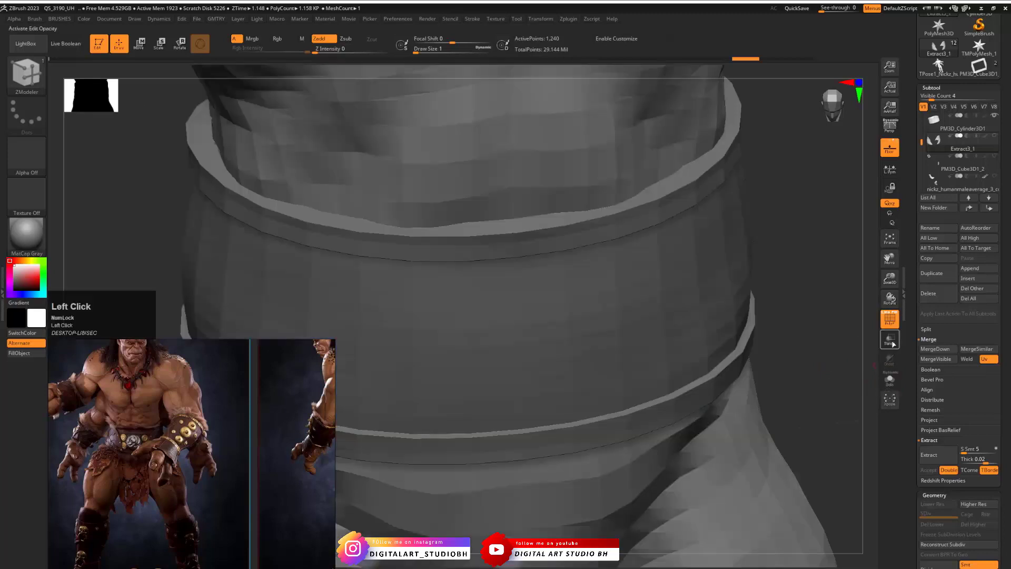
pyautogui.click(891, 342)
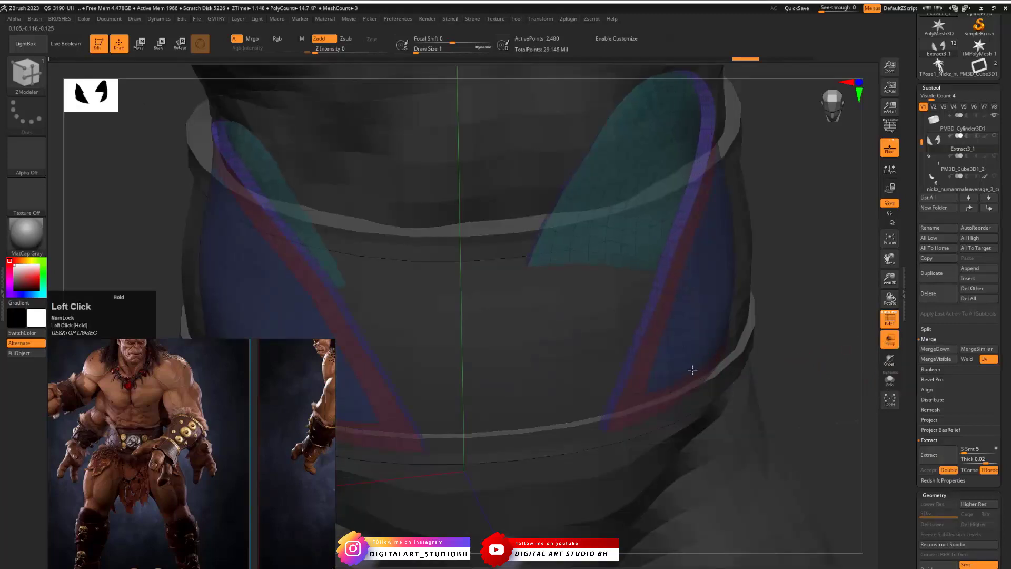
pyautogui.moveTo(692, 370); pyautogui.dragTo(646, 353)
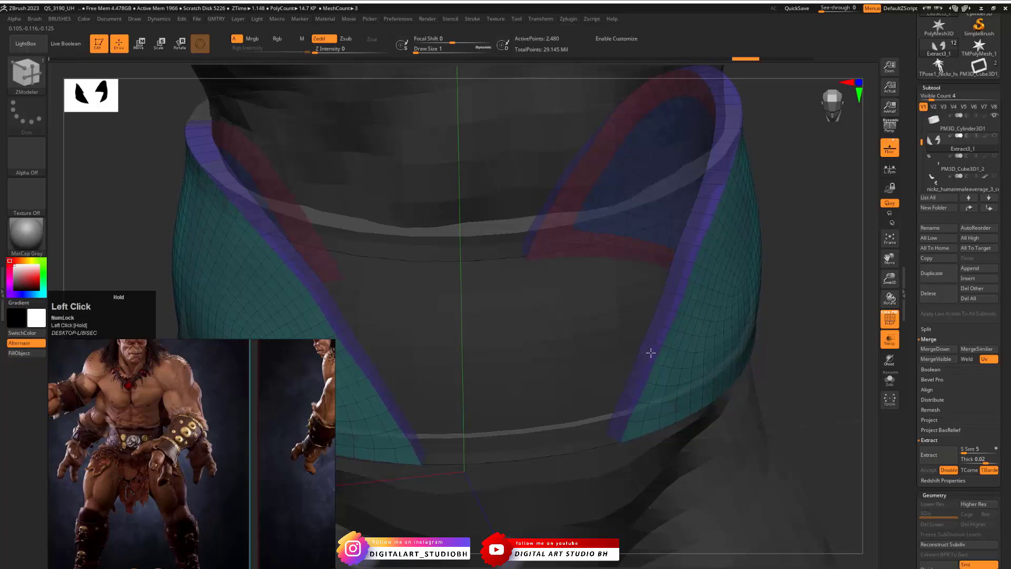
pyautogui.moveTo(837, 317); pyautogui.dragTo(831, 287)
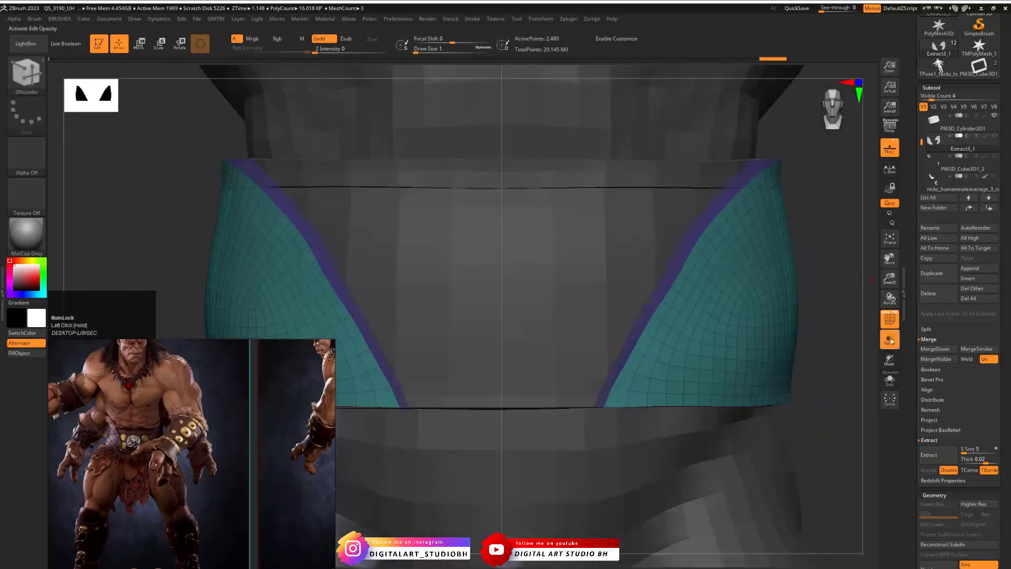
pyautogui.click(765, 246)
pyautogui.hotkey('ctrl', 'z')
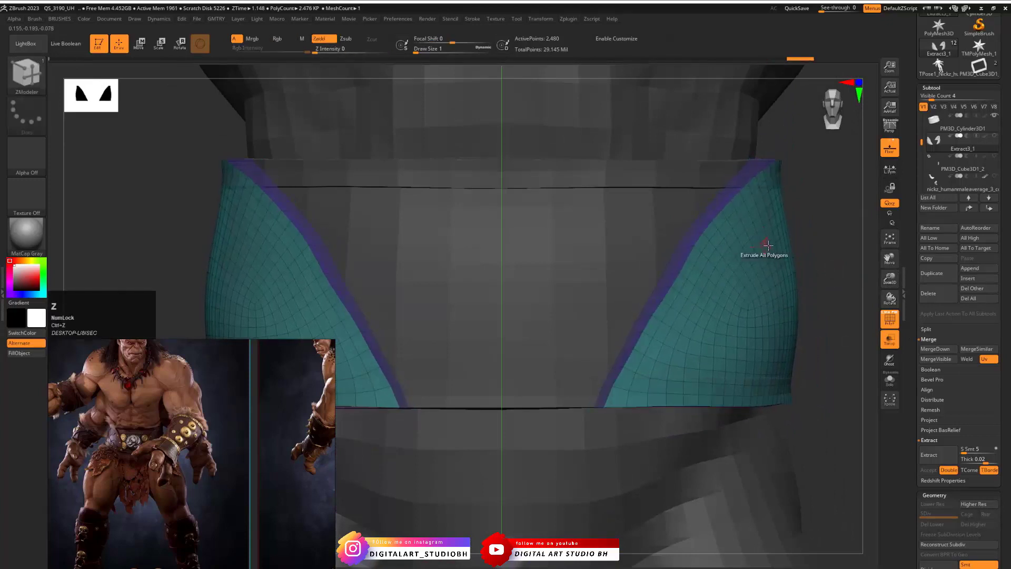
# Change the Extrude target to Polygroup Island and apply it to the Extract3_1 side panel that has the separate border
pyautogui.press('space')
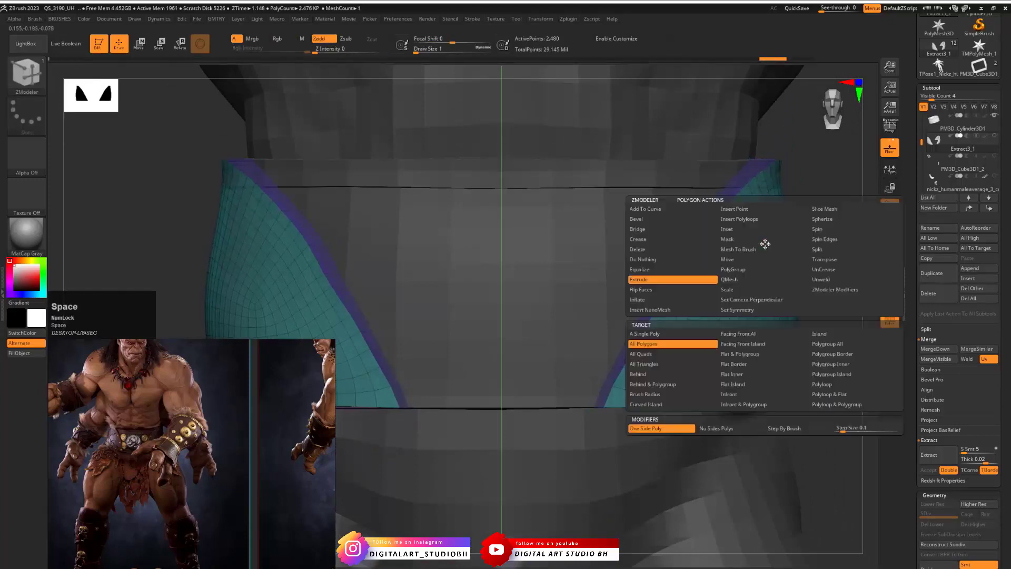
pyautogui.click(841, 373)
pyautogui.moveTo(770, 256); pyautogui.dragTo(761, 260)
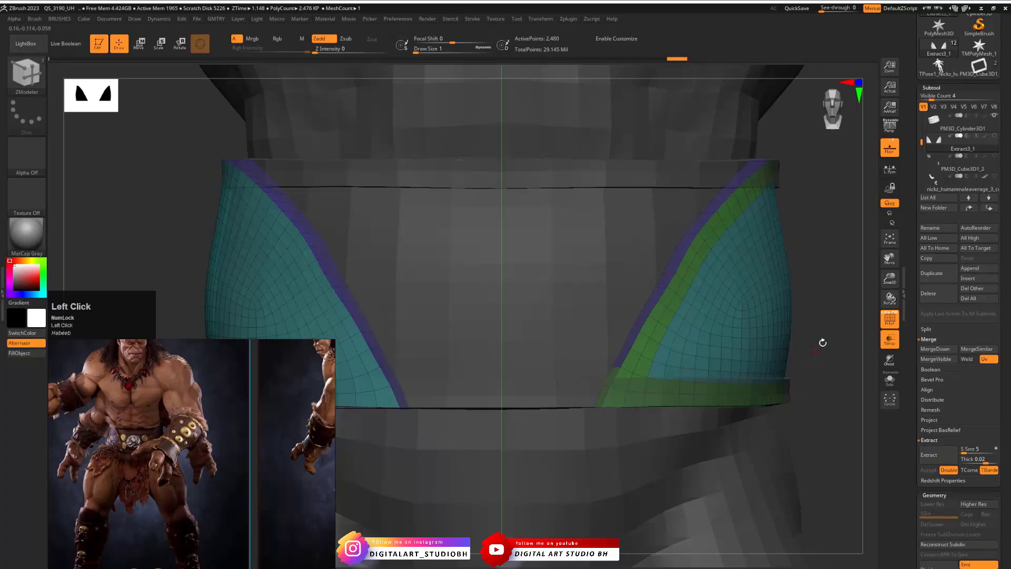
pyautogui.moveTo(822, 342); pyautogui.dragTo(673, 367)
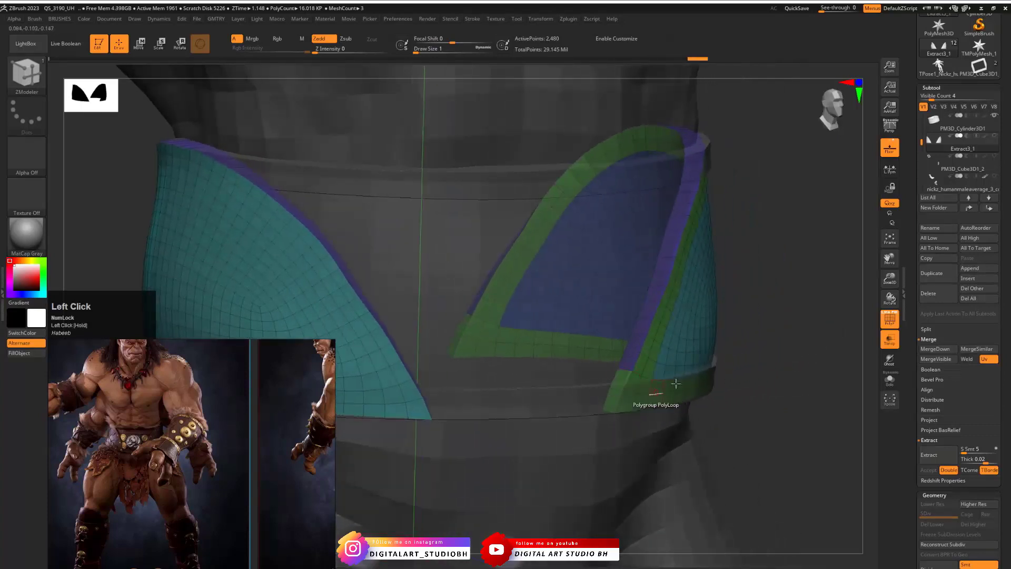
# Isolate the side panels, show only the green border polygroup, and cut its square end piece out of the visible selection
pyautogui.click(889, 384)
pyautogui.moveTo(760, 325); pyautogui.dragTo(774, 322)
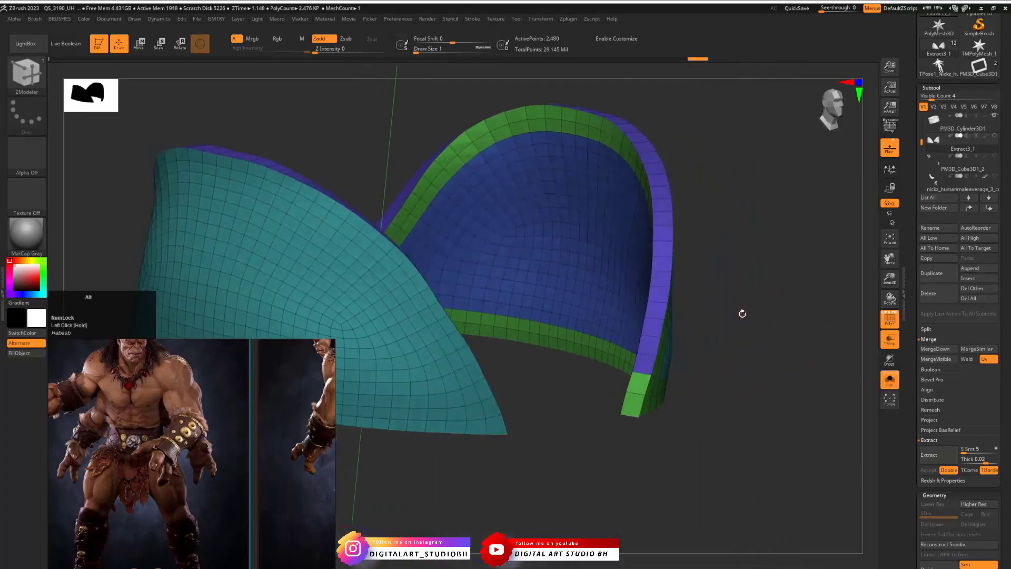
pyautogui.keyDown('ctrl'); pyautogui.keyDown('alt'); pyautogui.click(754, 320); pyautogui.keyUp('alt'); pyautogui.keyUp('ctrl')
pyautogui.hotkey('ctrl', 'z')
pyautogui.moveTo(736, 274); pyautogui.dragTo(691, 342)
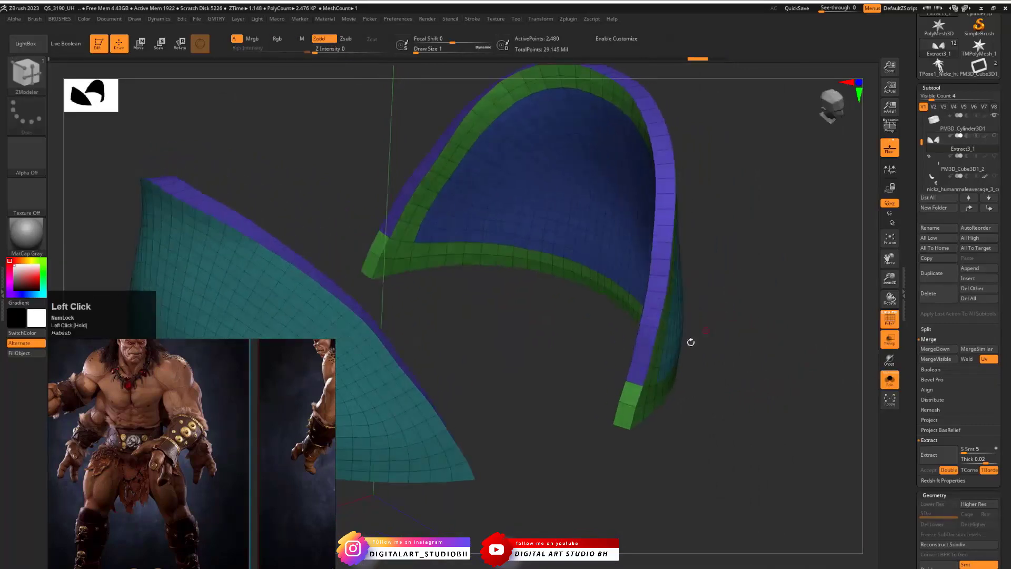
pyautogui.keyDown('alt'); pyautogui.click(646, 405); pyautogui.keyUp('alt')
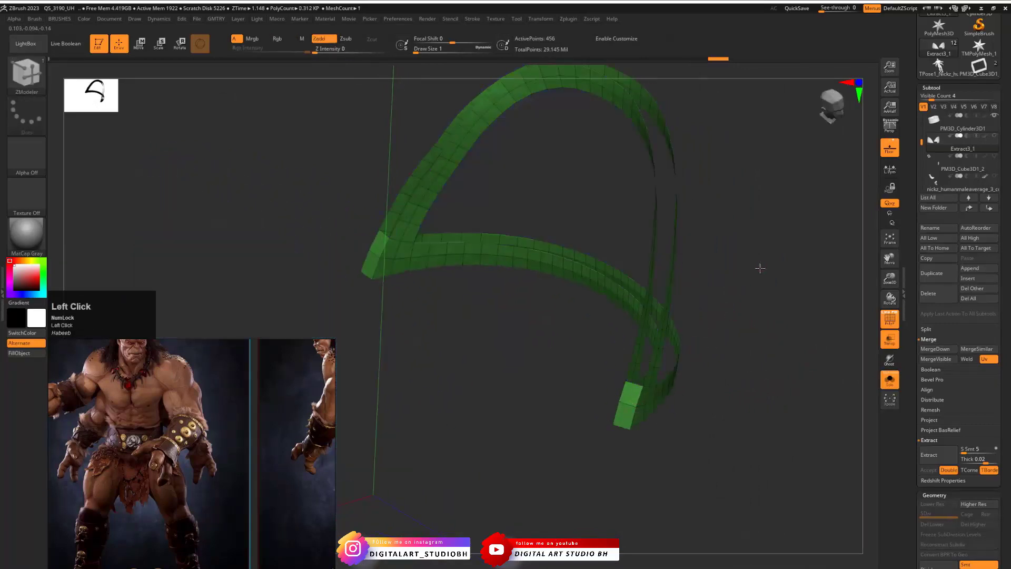
pyautogui.moveTo(758, 267)
pyautogui.mouseDown()
pyautogui.moveTo(755, 288)
pyautogui.moveTo(675, 389)
pyautogui.mouseUp()
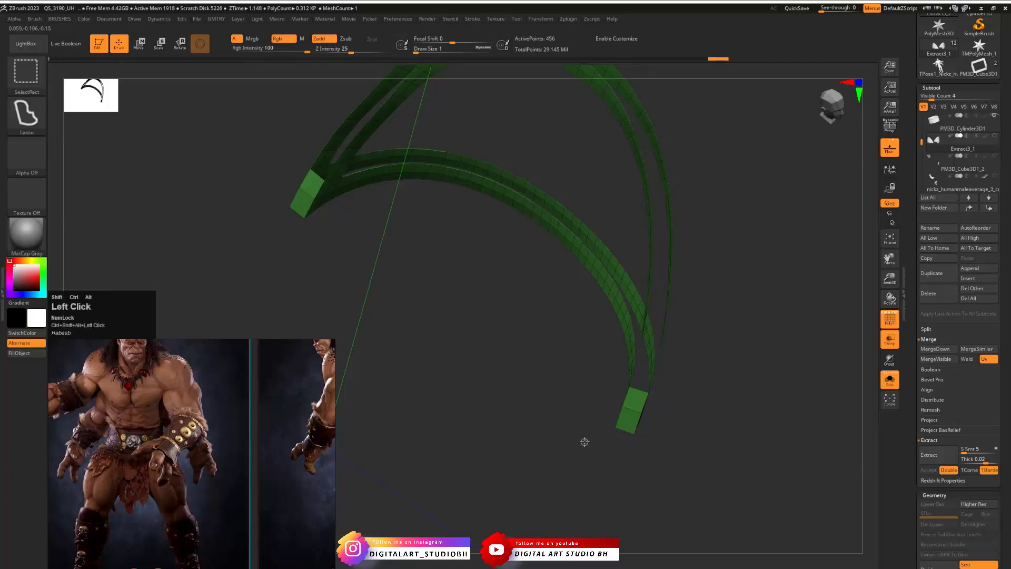
pyautogui.keyDown('ctrl'); pyautogui.keyDown('alt'); pyautogui.keyDown('shift'); pyautogui.moveTo(627, 418); pyautogui.dragTo(609, 444); pyautogui.keyUp('shift'); pyautogui.keyUp('alt'); pyautogui.keyUp('ctrl')
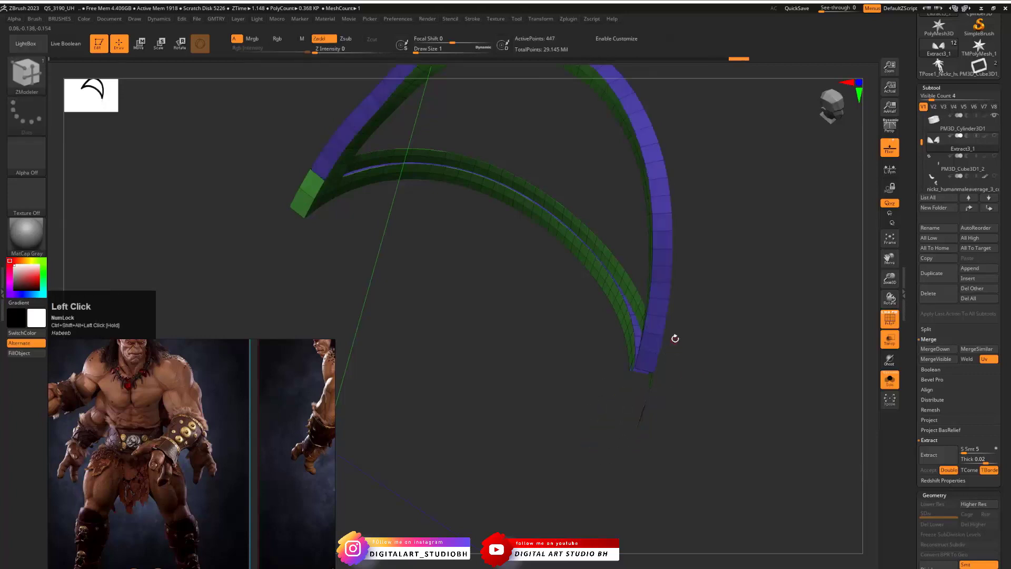
# Try to change which of the green border and purple edge strips are visible, and undo the attempts
pyautogui.moveTo(672, 337)
pyautogui.mouseDown()
pyautogui.moveTo(688, 323)
pyautogui.moveTo(670, 303)
pyautogui.moveTo(621, 354)
pyautogui.moveTo(622, 366)
pyautogui.mouseUp()
pyautogui.hotkey('ctrl', 'shift')
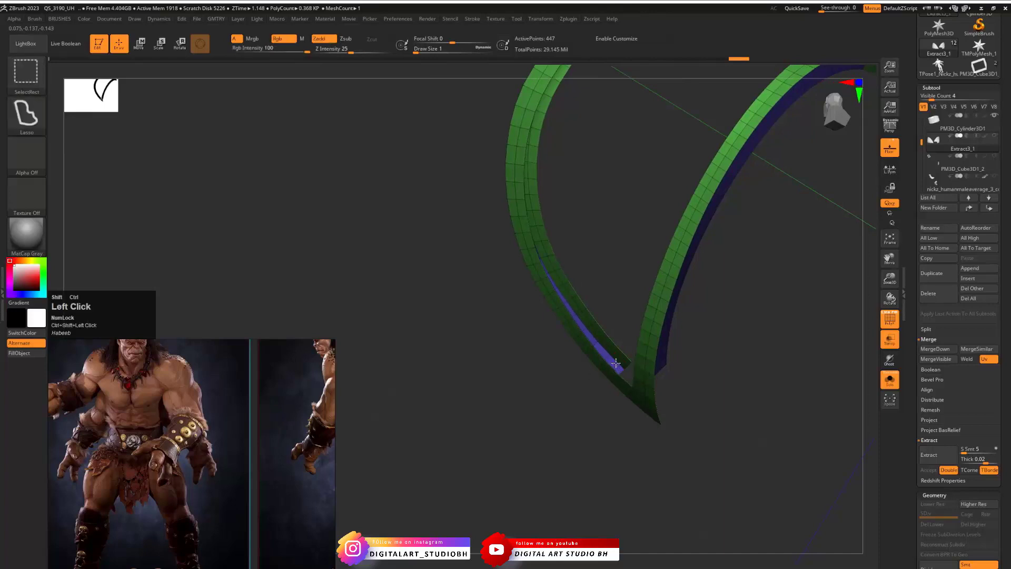
pyautogui.hotkey('ctrl', 'z')
pyautogui.keyDown('ctrl'); pyautogui.keyDown('shift'); pyautogui.click(623, 353); pyautogui.keyUp('shift'); pyautogui.keyUp('ctrl')
pyautogui.hotkey('ctrl', 'z')
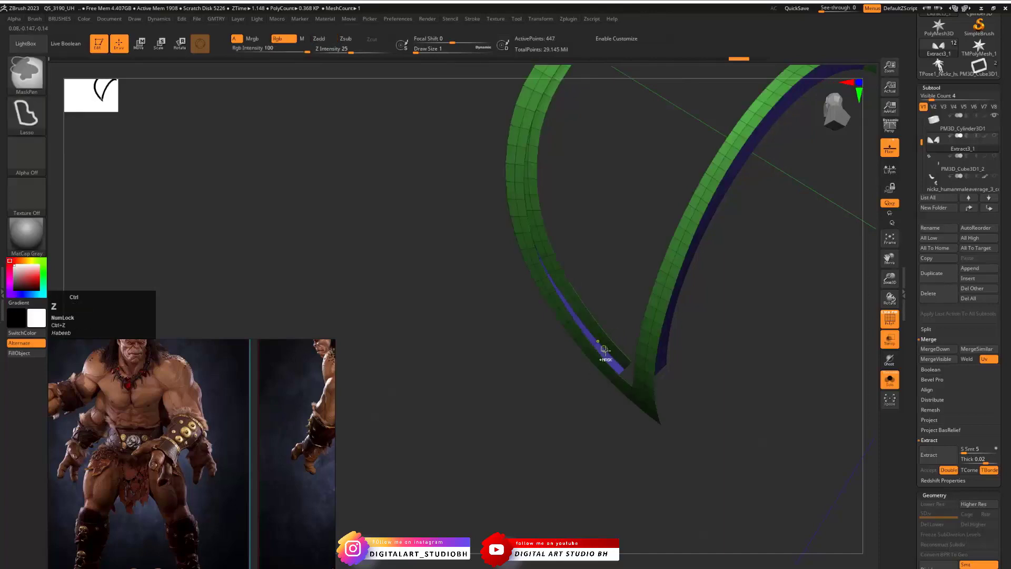
# Hide the purple edge strip, regroup the remaining border surfaces with Auto Groups, and show the whole side panels again
pyautogui.moveTo(612, 312)
pyautogui.mouseDown()
pyautogui.moveTo(659, 292)
pyautogui.moveTo(661, 329)
pyautogui.moveTo(734, 282)
pyautogui.moveTo(790, 287)
pyautogui.moveTo(690, 377)
pyautogui.moveTo(702, 315)
pyautogui.moveTo(723, 303)
pyautogui.moveTo(706, 259)
pyautogui.moveTo(665, 279)
pyautogui.moveTo(662, 330)
pyautogui.moveTo(655, 327)
pyautogui.mouseUp()
pyautogui.hotkey('ctrl', 'shift')
pyautogui.keyDown('ctrl'); pyautogui.keyDown('shift'); pyautogui.click(628, 352); pyautogui.keyUp('shift'); pyautogui.keyUp('ctrl')
pyautogui.hotkey('ctrl', 'v')
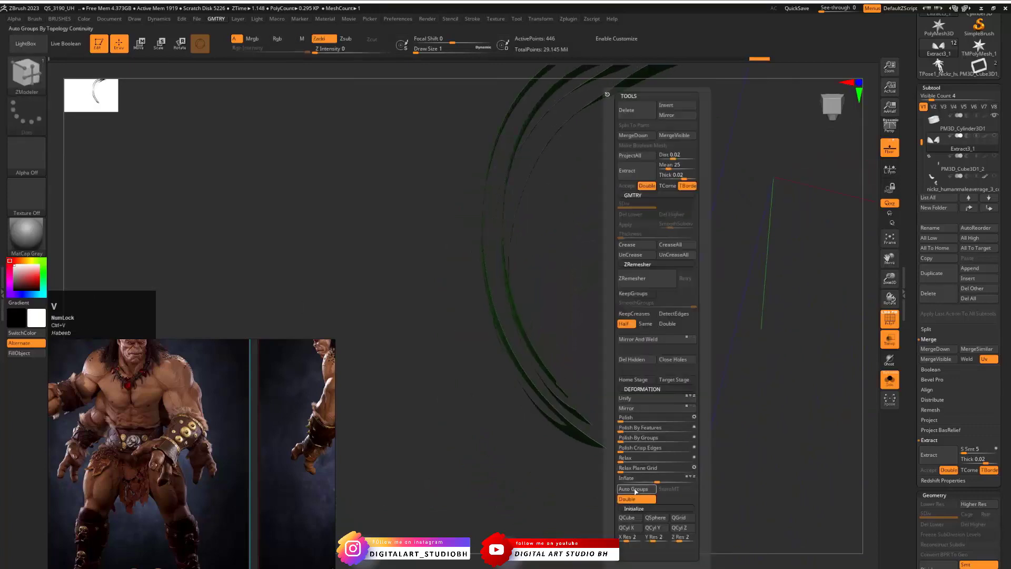
pyautogui.click(635, 489)
pyautogui.moveTo(591, 327); pyautogui.dragTo(766, 222)
pyautogui.keyDown('ctrl'); pyautogui.keyDown('shift'); pyautogui.click(739, 246); pyautogui.keyUp('shift'); pyautogui.keyUp('ctrl')
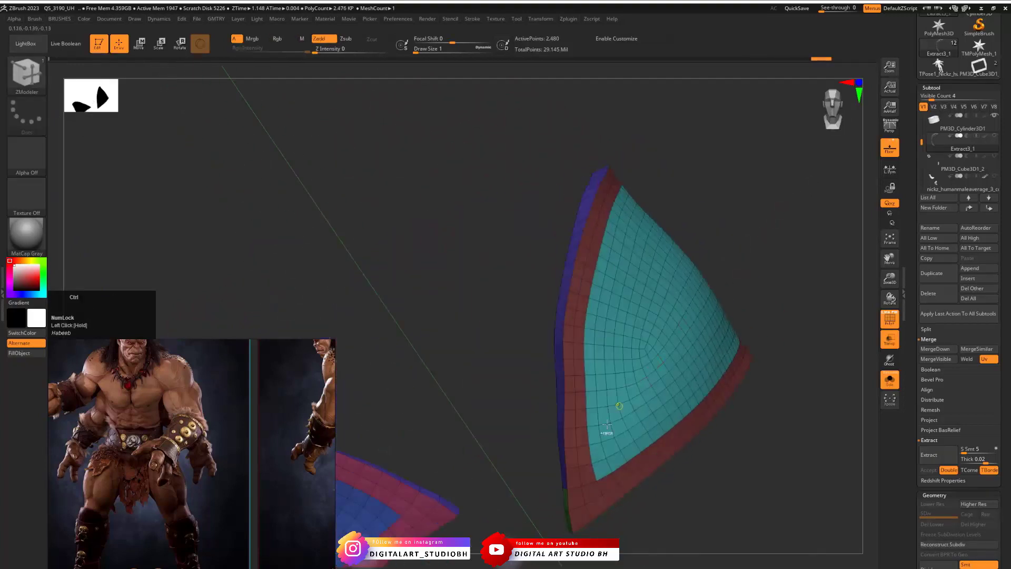
# Check the red outer border polygroup on its own, and extrude that polygroup island outward into a raised rim
pyautogui.keyDown('ctrl'); pyautogui.keyDown('shift'); pyautogui.click(599, 494); pyautogui.keyUp('shift'); pyautogui.keyUp('ctrl')
pyautogui.moveTo(669, 323); pyautogui.dragTo(682, 303)
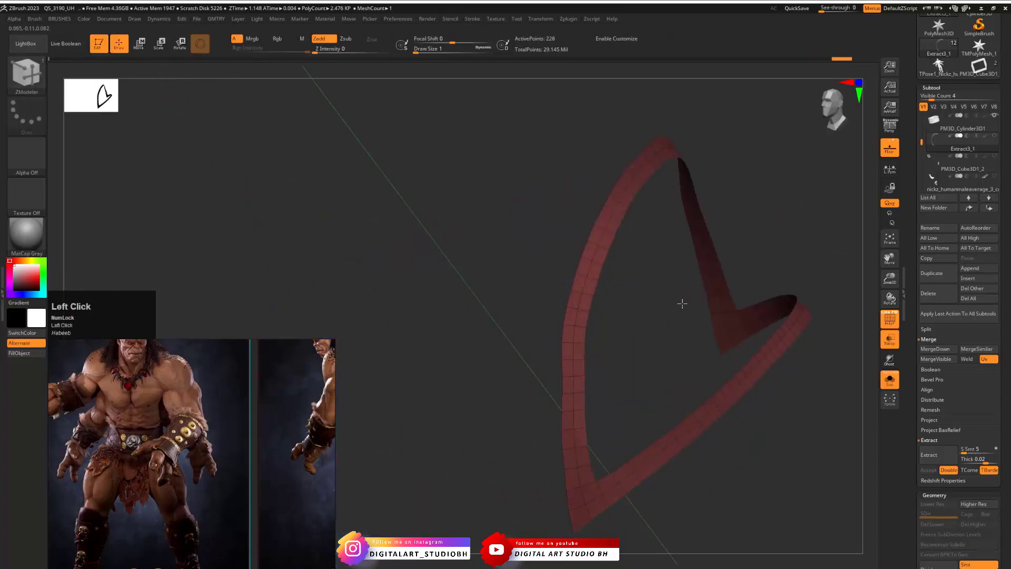
pyautogui.keyDown('ctrl'); pyautogui.keyDown('shift'); pyautogui.click(763, 210); pyautogui.keyUp('shift'); pyautogui.keyUp('ctrl')
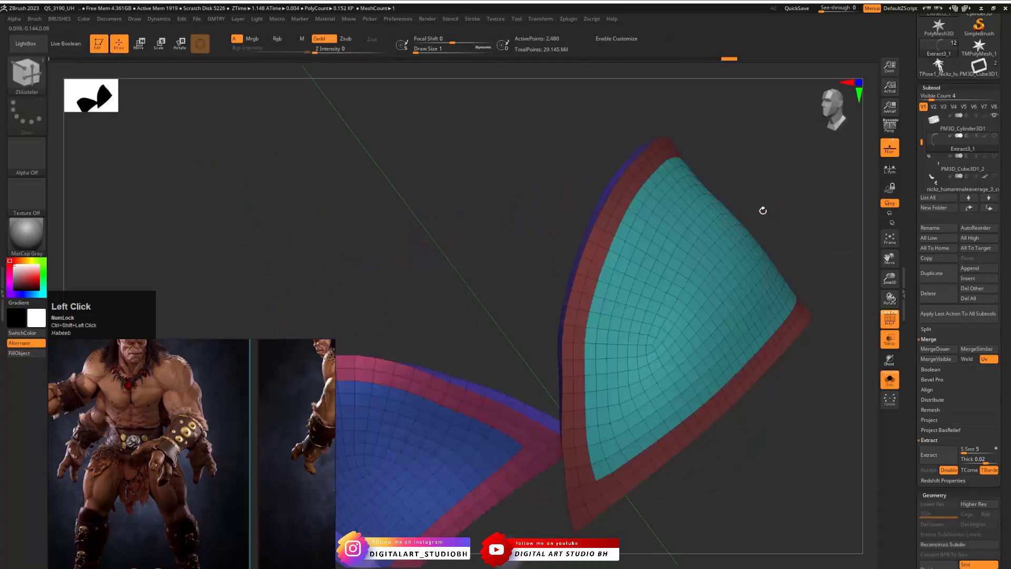
pyautogui.moveTo(763, 210); pyautogui.dragTo(758, 237)
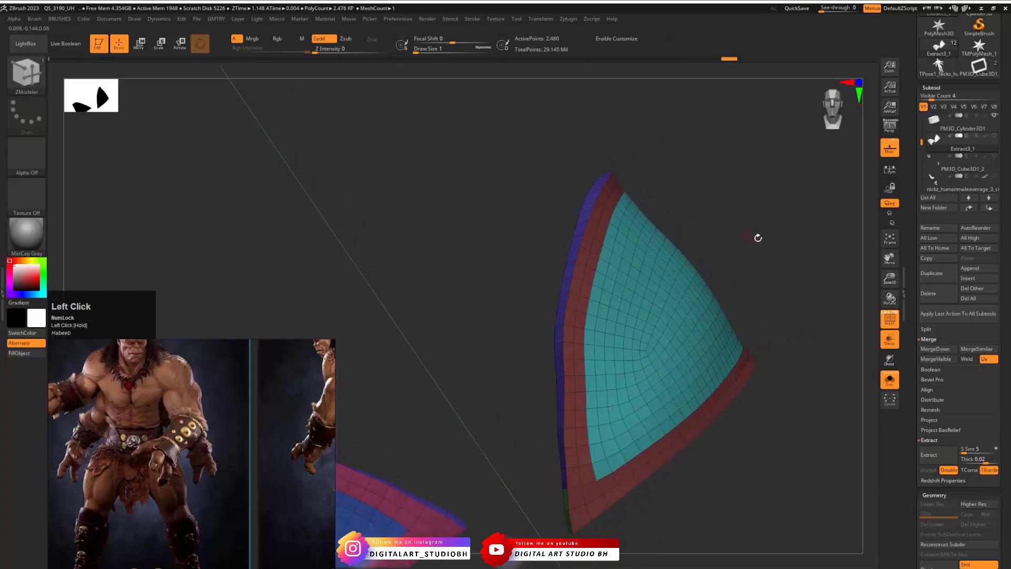
pyautogui.press('space')
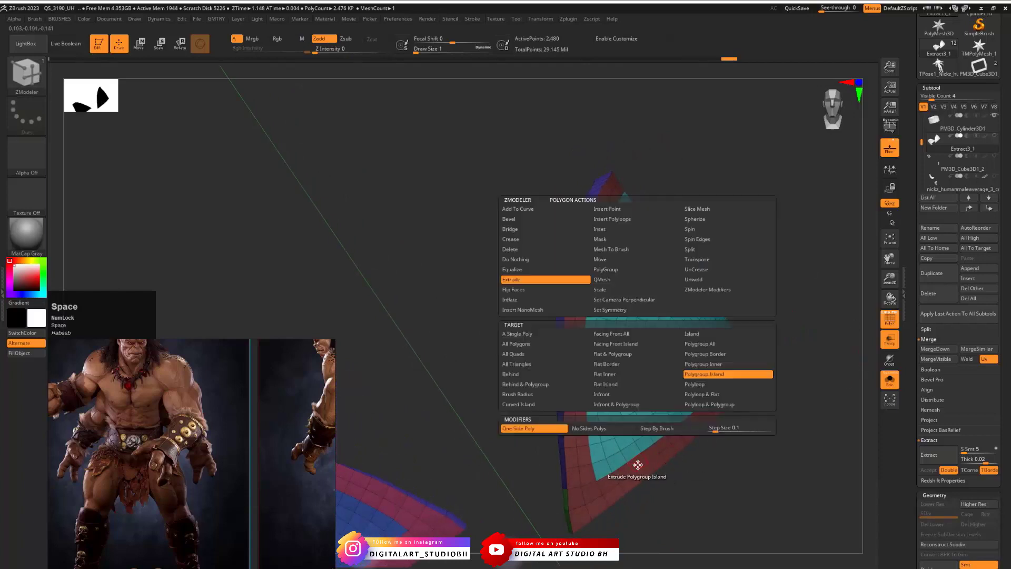
pyautogui.moveTo(624, 473); pyautogui.dragTo(650, 477)
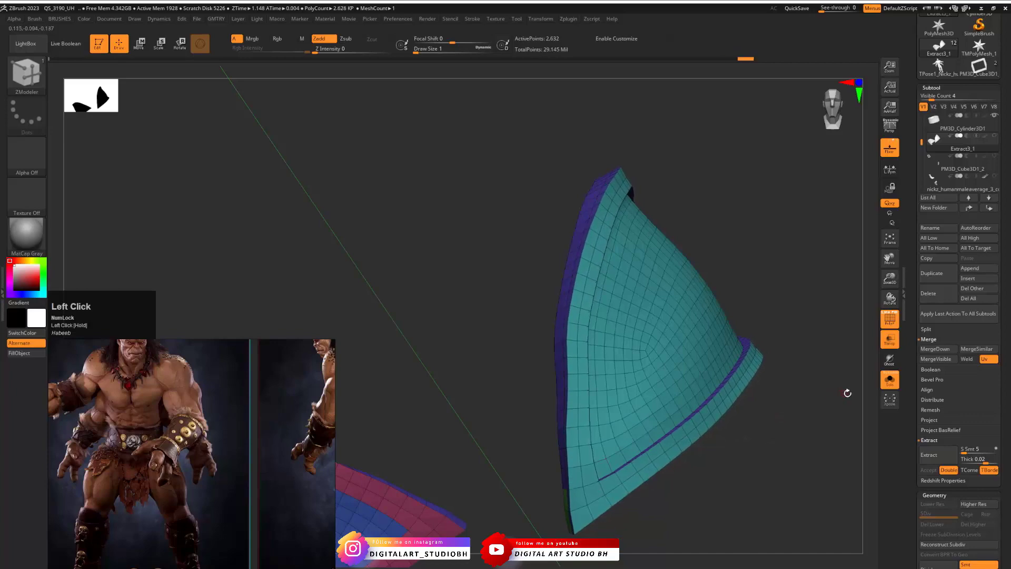
# Show the whole model without transparency, and push the side panel's inner surface and its raised rim further outward from the belt
pyautogui.click(891, 382)
pyautogui.moveTo(808, 367); pyautogui.dragTo(656, 301)
pyautogui.click(890, 340)
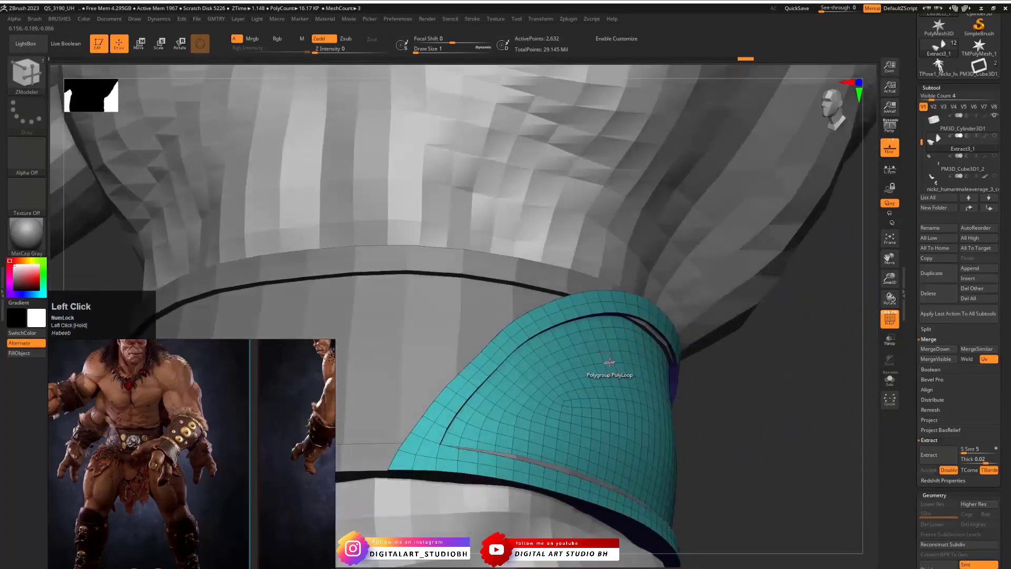
pyautogui.moveTo(607, 356)
pyautogui.mouseDown()
pyautogui.moveTo(615, 353)
pyautogui.moveTo(612, 363)
pyautogui.mouseUp()
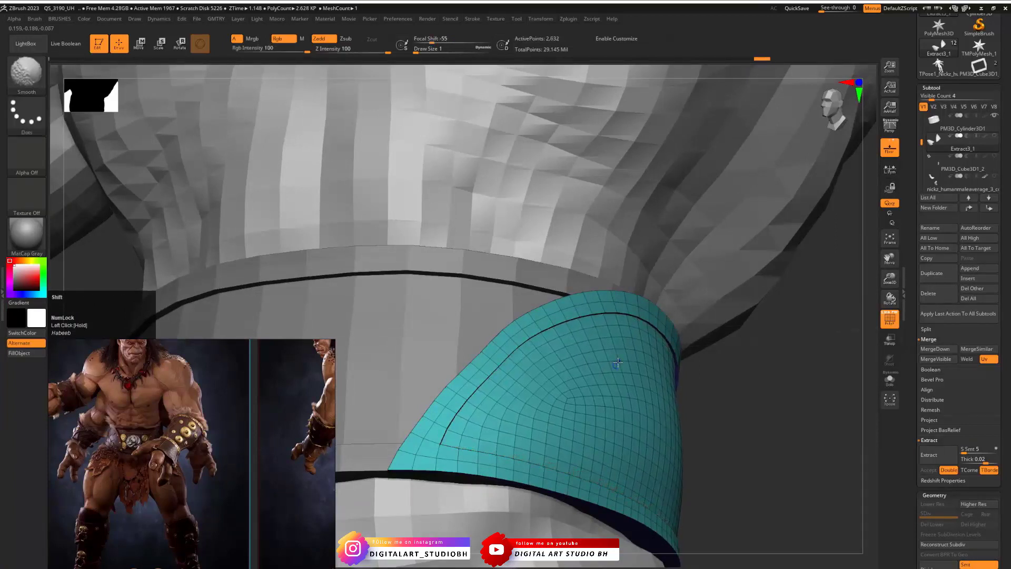
pyautogui.moveTo(605, 296)
pyautogui.mouseDown()
pyautogui.moveTo(624, 292)
pyautogui.moveTo(614, 296)
pyautogui.mouseUp()
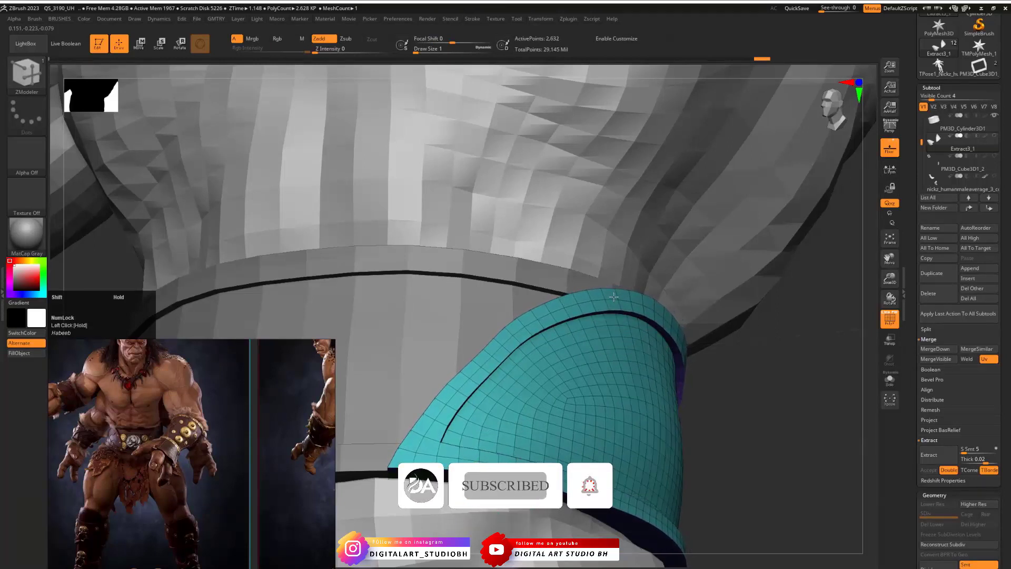
# Turn off the polyframe, and push the side panels' outer sides inward using the Move brush at size about 37 with X symmetry
pyautogui.moveTo(752, 354)
pyautogui.mouseDown()
pyautogui.moveTo(763, 408)
pyautogui.moveTo(747, 332)
pyautogui.moveTo(750, 368)
pyautogui.moveTo(669, 377)
pyautogui.moveTo(725, 368)
pyautogui.moveTo(742, 351)
pyautogui.moveTo(803, 332)
pyautogui.moveTo(783, 336)
pyautogui.moveTo(795, 312)
pyautogui.moveTo(769, 278)
pyautogui.mouseUp()
pyautogui.hotkey('shift', 'f')
pyautogui.click(892, 343)
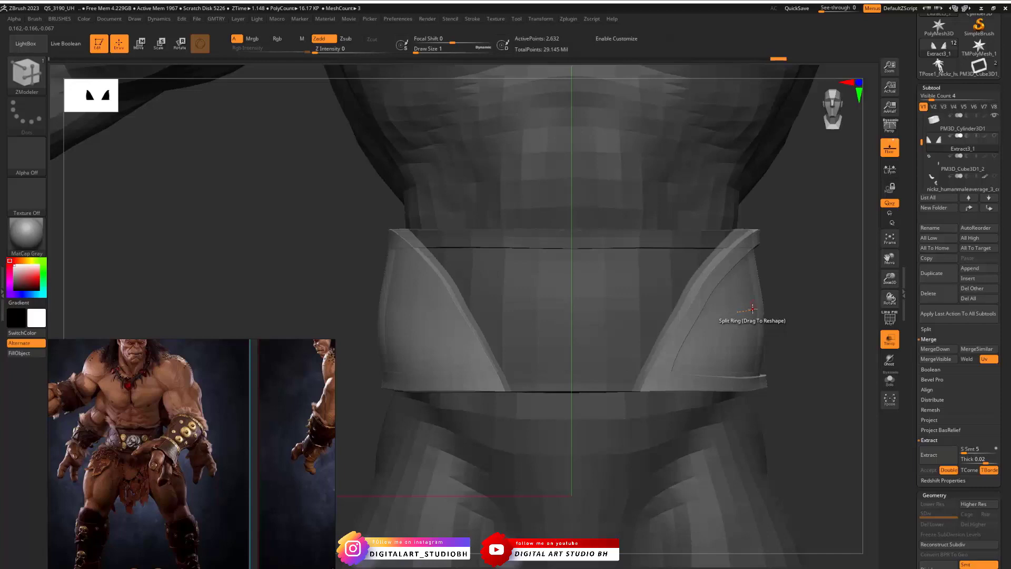
pyautogui.press('2')
pyautogui.click(769, 310)
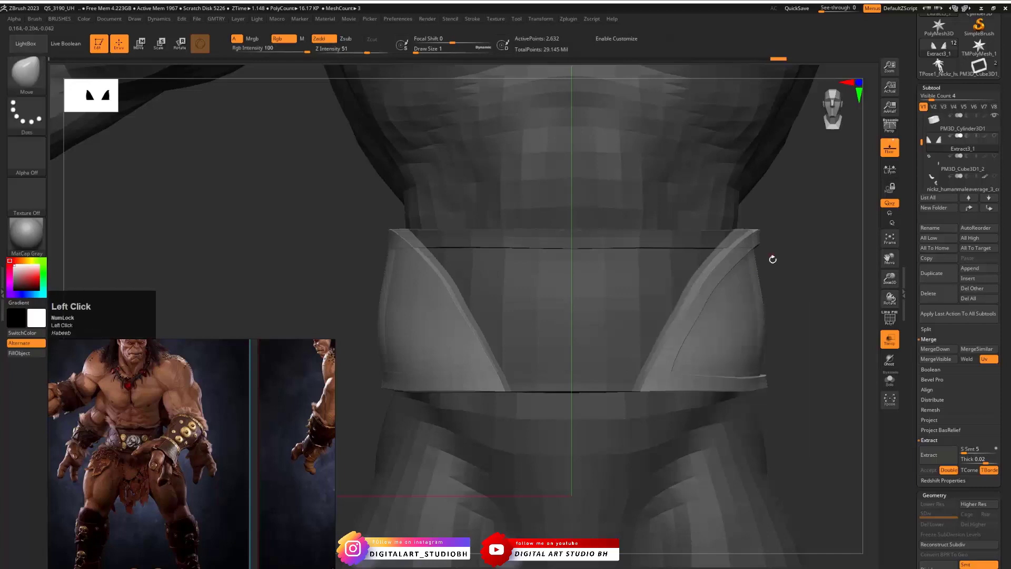
pyautogui.press('s')
pyautogui.moveTo(776, 291); pyautogui.dragTo(780, 298)
pyautogui.press('s')
pyautogui.press('x')
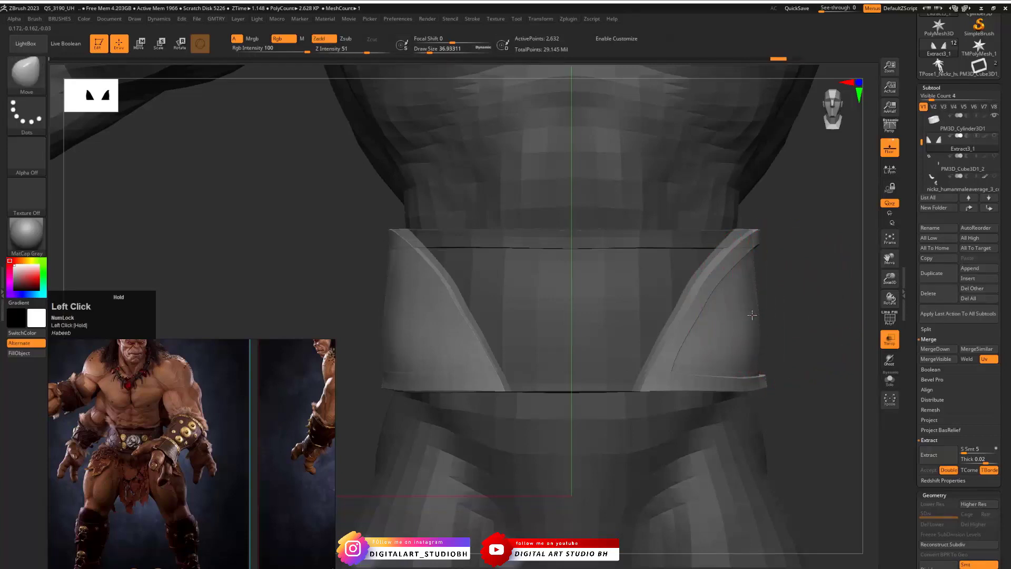
# Select the PM3D_Cylinder3D1 belt, check its side fit with the Move brush and transparency off, show the Extract3_1 panels, and undo the last change
pyautogui.keyDown('alt'); pyautogui.click(659, 299); pyautogui.keyUp('alt')
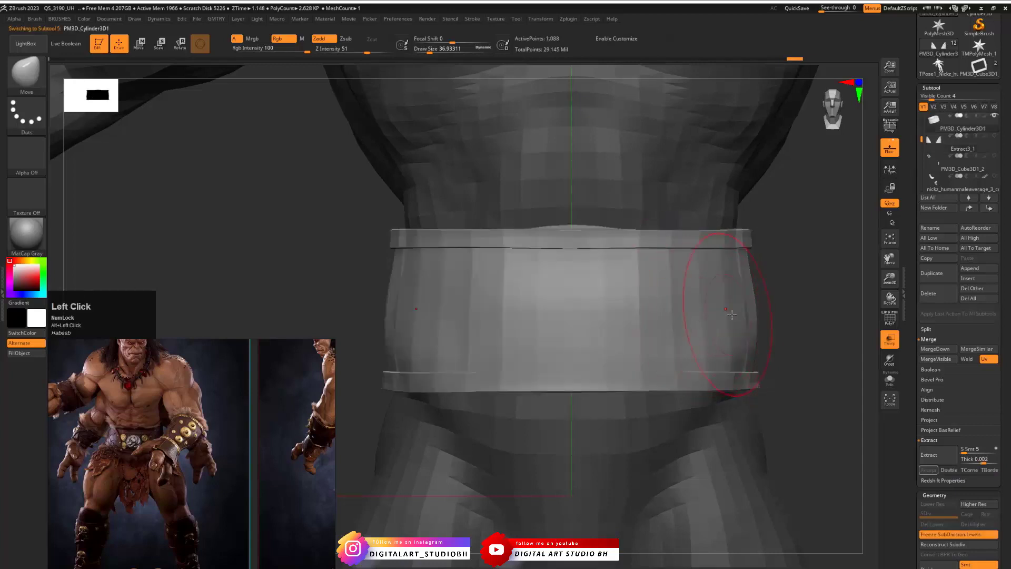
pyautogui.moveTo(754, 315)
pyautogui.mouseDown()
pyautogui.moveTo(744, 315)
pyautogui.moveTo(798, 307)
pyautogui.moveTo(724, 311)
pyautogui.moveTo(821, 284)
pyautogui.moveTo(819, 308)
pyautogui.moveTo(766, 318)
pyautogui.moveTo(756, 337)
pyautogui.moveTo(780, 325)
pyautogui.moveTo(808, 330)
pyautogui.moveTo(603, 343)
pyautogui.moveTo(846, 326)
pyautogui.mouseUp()
pyautogui.hotkey('shift', 'f')
pyautogui.hotkey('shift', 'f')
pyautogui.click(889, 342)
pyautogui.click(993, 138)
pyautogui.keyDown('ctrl'); pyautogui.click(812, 270); pyautogui.keyUp('ctrl')
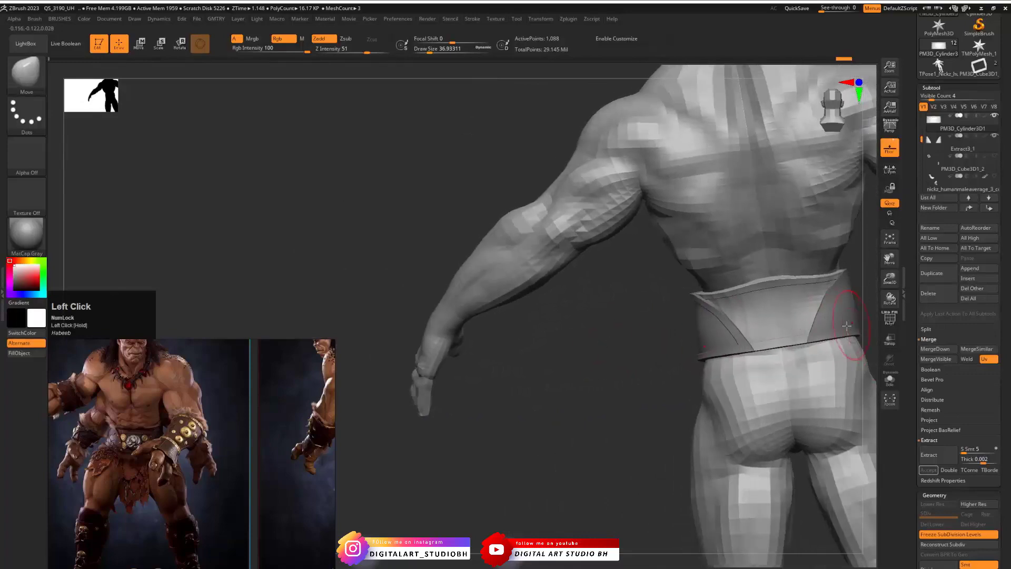
pyautogui.hotkey('ctrl', 'z')
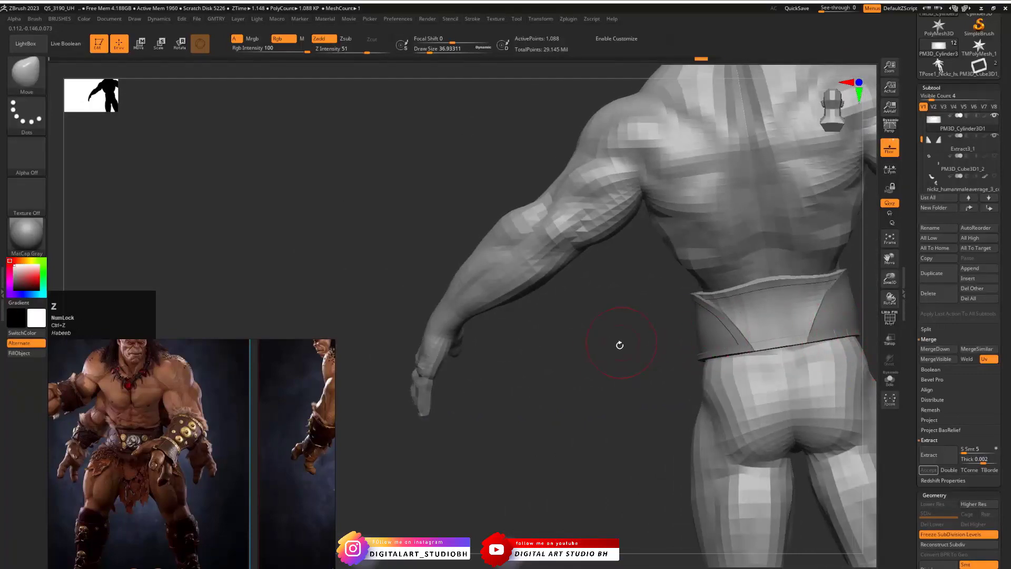
# Make the Extract3_1 side panels the active subtool, set the brush size to about 27, and check them from the front
pyautogui.moveTo(620, 345); pyautogui.dragTo(699, 414)
pyautogui.keyDown('alt'); pyautogui.moveTo(721, 380); pyautogui.dragTo(819, 395); pyautogui.keyUp('alt')
pyautogui.keyDown('alt'); pyautogui.click(717, 458); pyautogui.keyUp('alt')
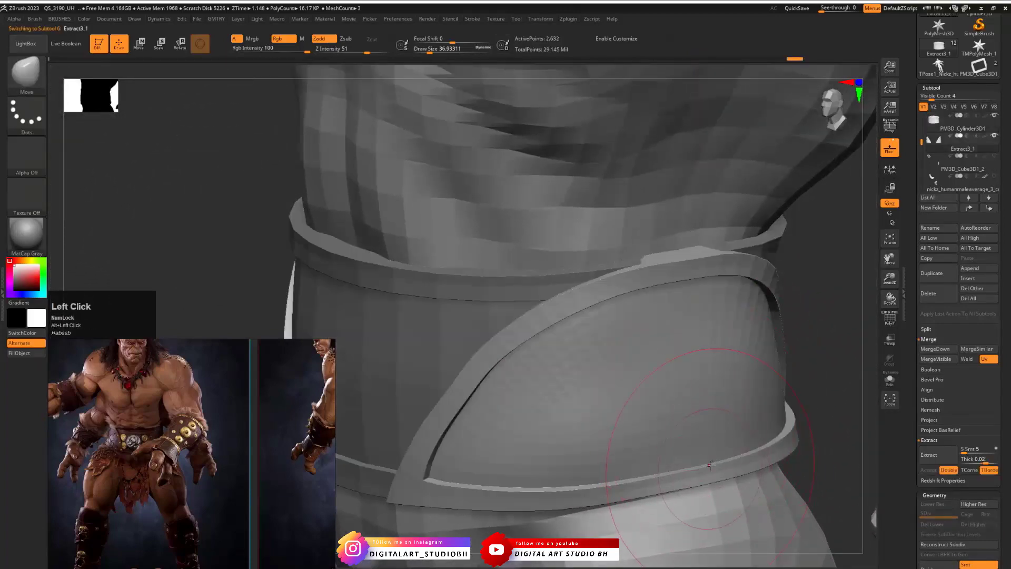
pyautogui.press('s')
pyautogui.moveTo(710, 465); pyautogui.dragTo(708, 466)
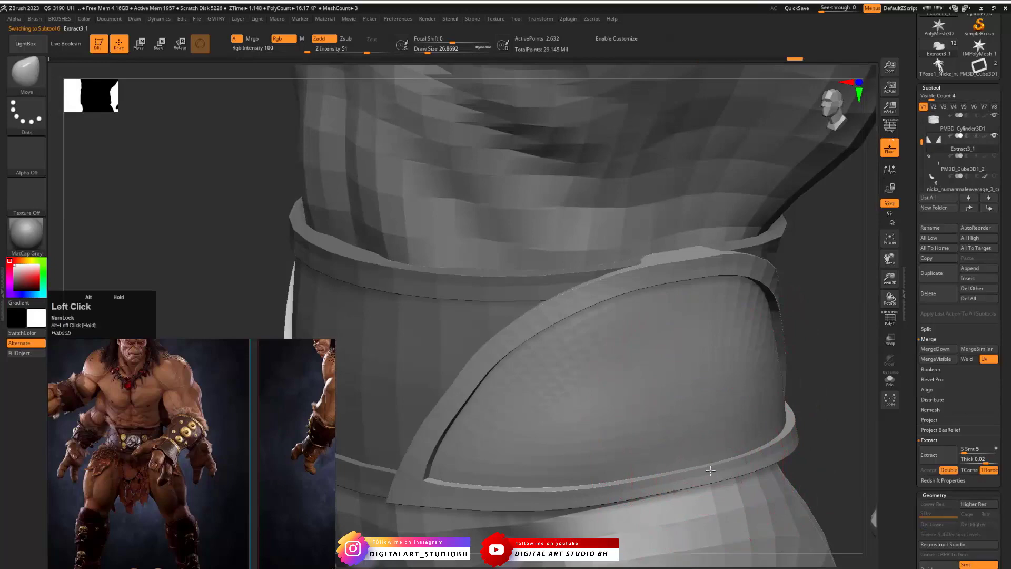
pyautogui.keyDown('alt'); pyautogui.moveTo(788, 400); pyautogui.dragTo(801, 417); pyautogui.keyUp('alt')
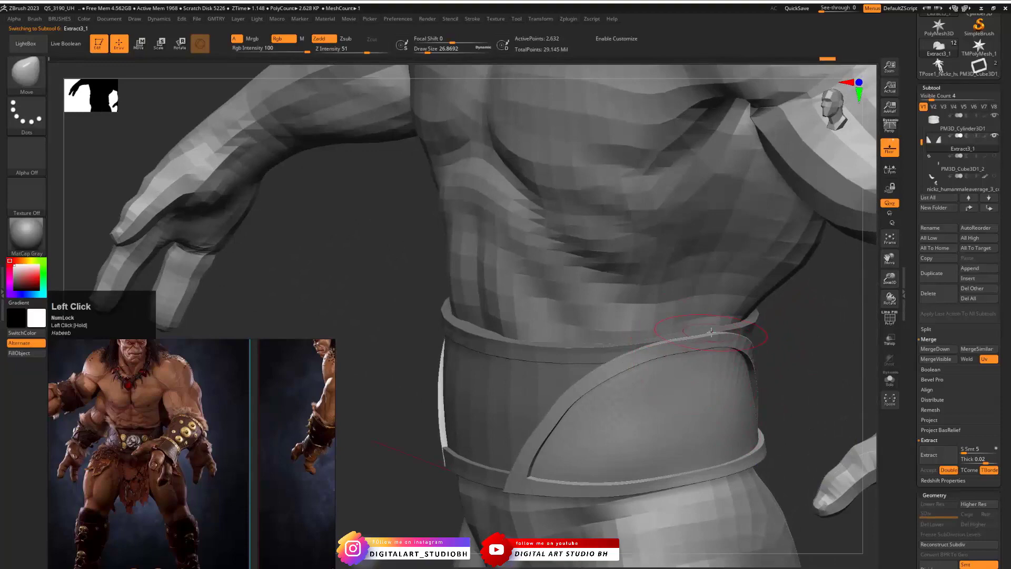
pyautogui.moveTo(790, 337)
pyautogui.keyDown('shift'); pyautogui.mouseDown()
pyautogui.moveTo(817, 339)
pyautogui.moveTo(544, 379)
pyautogui.mouseUp(); pyautogui.keyUp('shift')
pyautogui.keyDown('alt'); pyautogui.moveTo(811, 387); pyautogui.dragTo(749, 347); pyautogui.keyUp('alt')
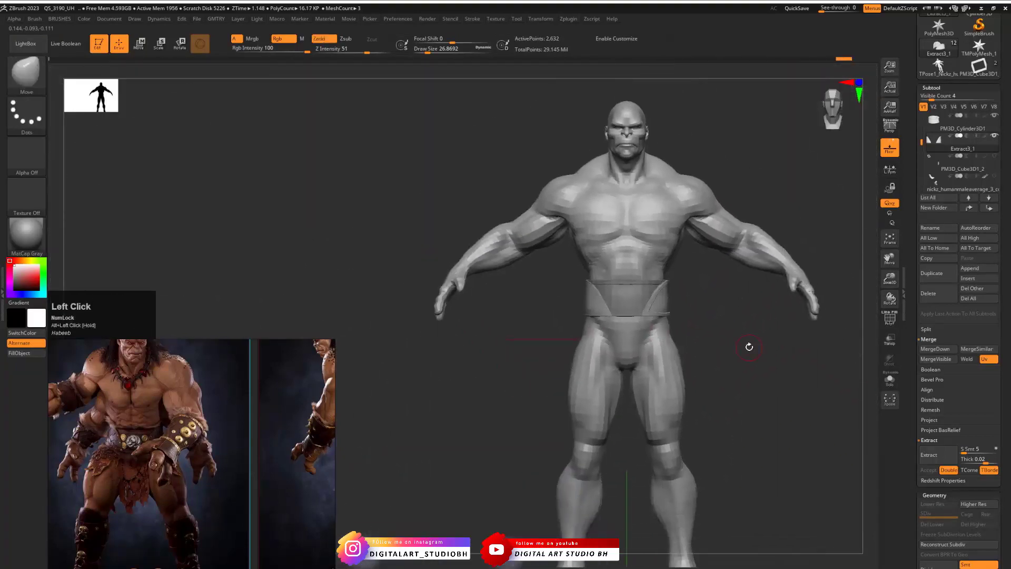
# Enlarge the belt in the reference image, turn on the polyframe, and compare the waist belt and side panels with it
pyautogui.scroll(5, 143, 421)
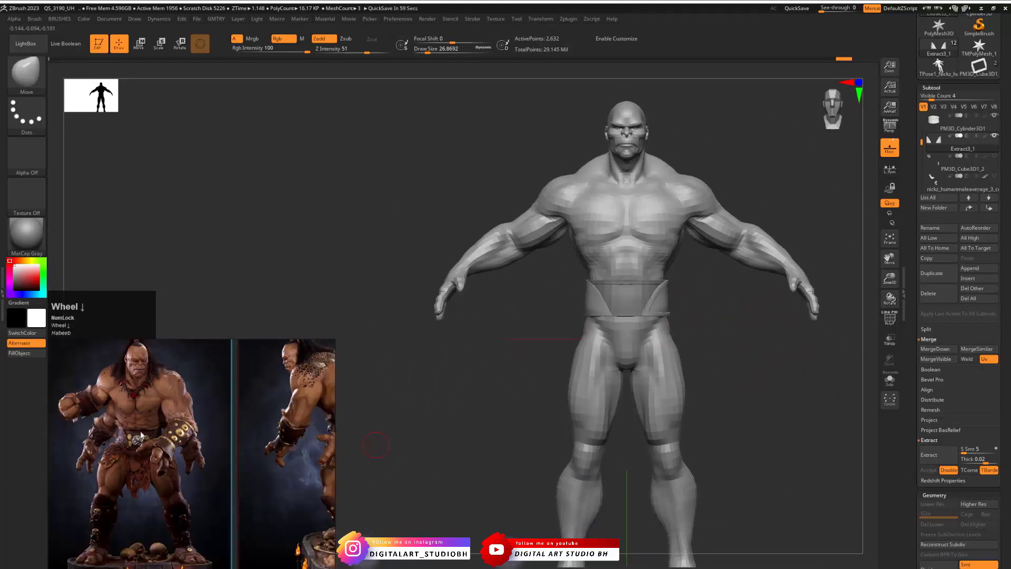
pyautogui.moveTo(223, 452); pyautogui.dragTo(147, 467, button='middle')
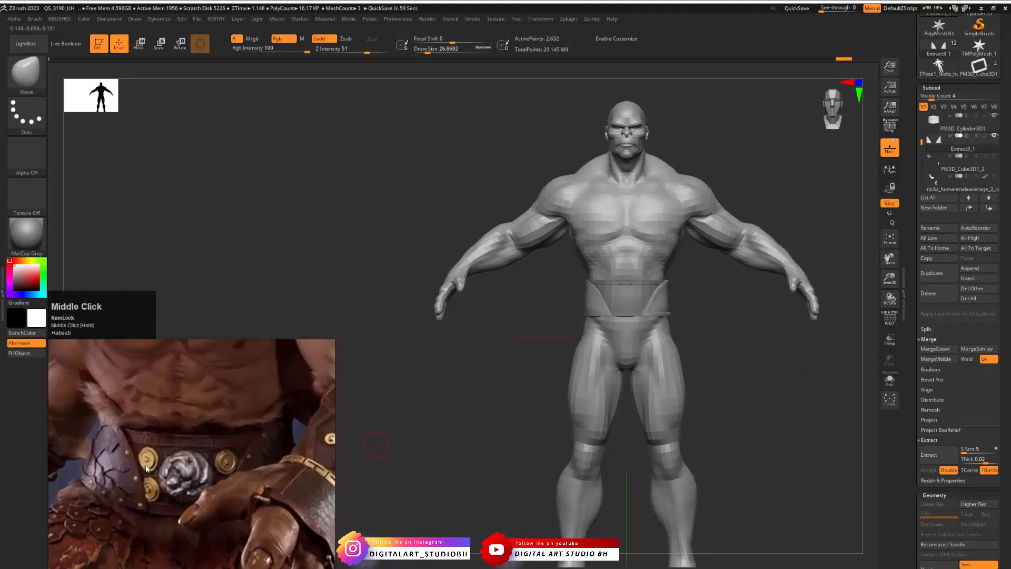
pyautogui.moveTo(724, 305)
pyautogui.mouseDown()
pyautogui.moveTo(685, 301)
pyautogui.moveTo(702, 293)
pyautogui.moveTo(875, 417)
pyautogui.moveTo(826, 335)
pyautogui.moveTo(796, 318)
pyautogui.mouseUp()
pyautogui.hotkey('shift', 'f')
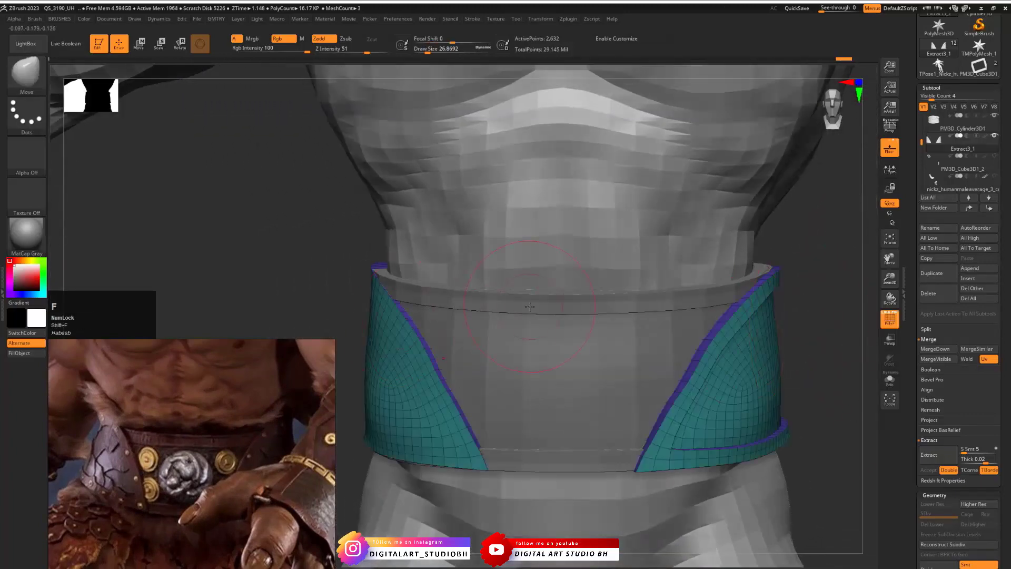
pyautogui.keyDown('alt'); pyautogui.click(534, 360); pyautogui.keyUp('alt')
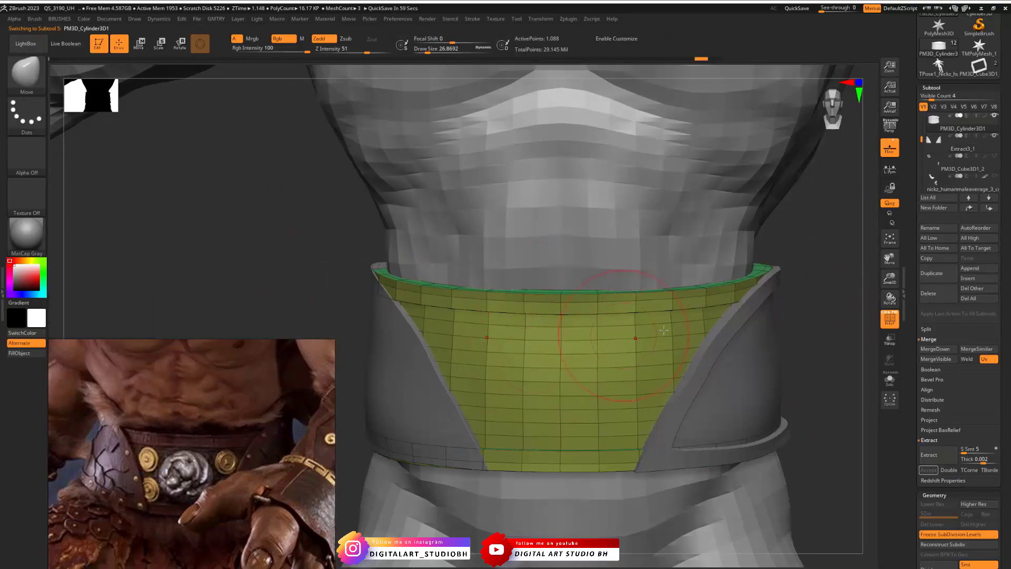
pyautogui.keyDown('alt'); pyautogui.click(741, 360); pyautogui.keyUp('alt')
pyautogui.moveTo(815, 334)
pyautogui.mouseDown()
pyautogui.moveTo(764, 331)
pyautogui.moveTo(803, 330)
pyautogui.mouseUp()
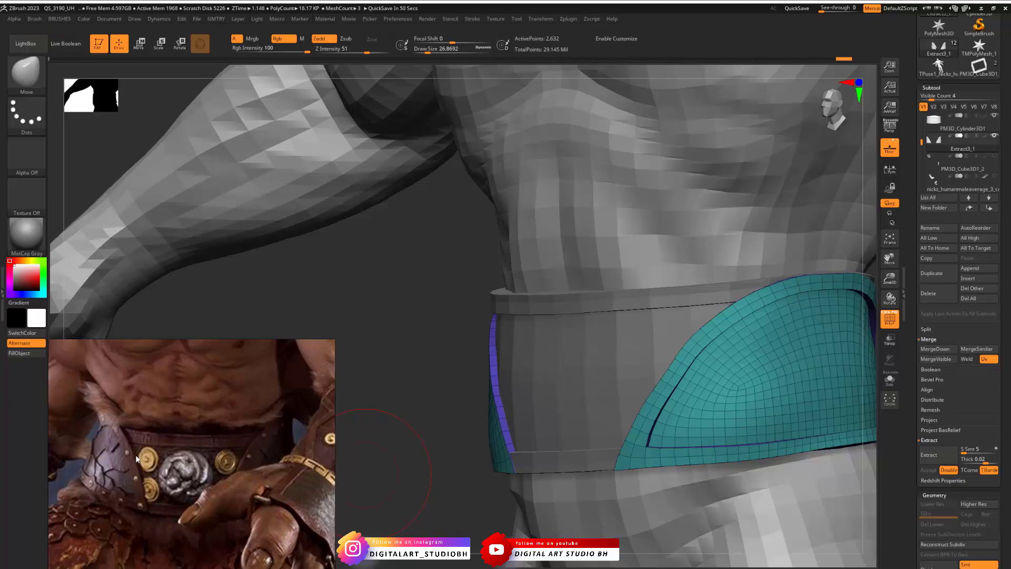
pyautogui.moveTo(409, 335); pyautogui.dragTo(385, 447)
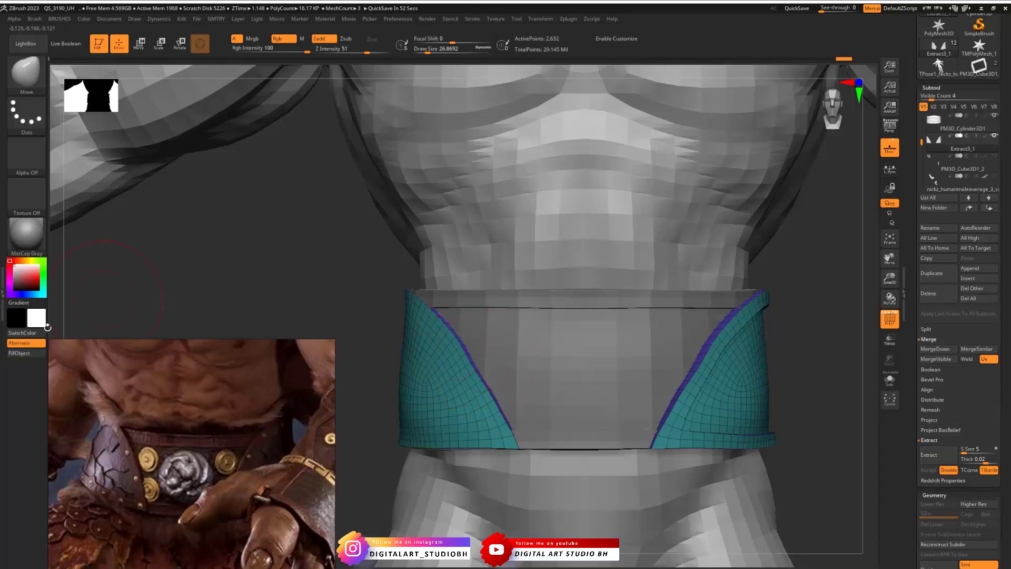
# Switch to the browser's Goro statue gallery, examine the belt in photo 17 of 24, and return to ZBrush
pyautogui.click(16, 556)
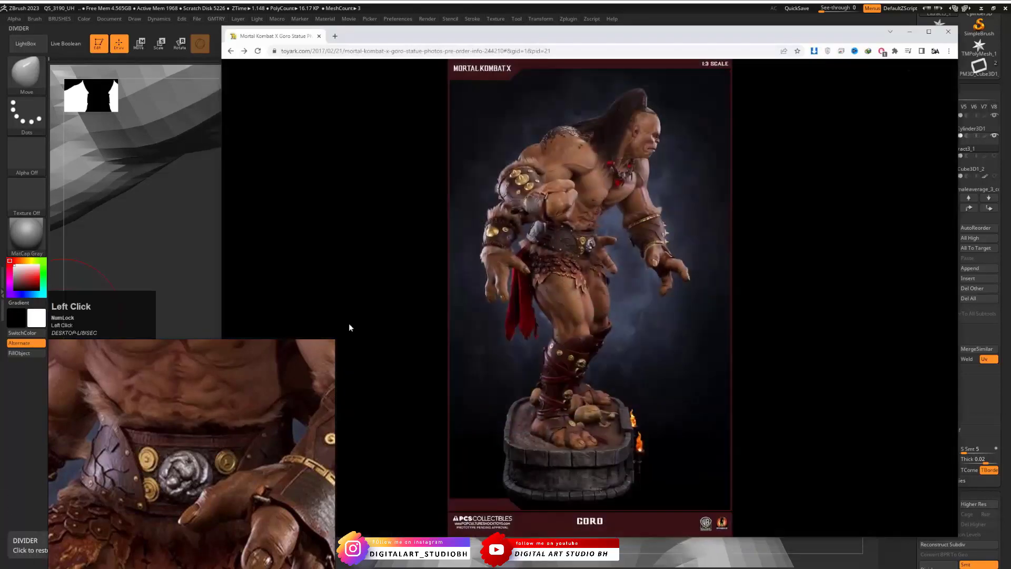
pyautogui.press('Left')
pyautogui.press('Left')
pyautogui.press('Left')
pyautogui.press('Left')
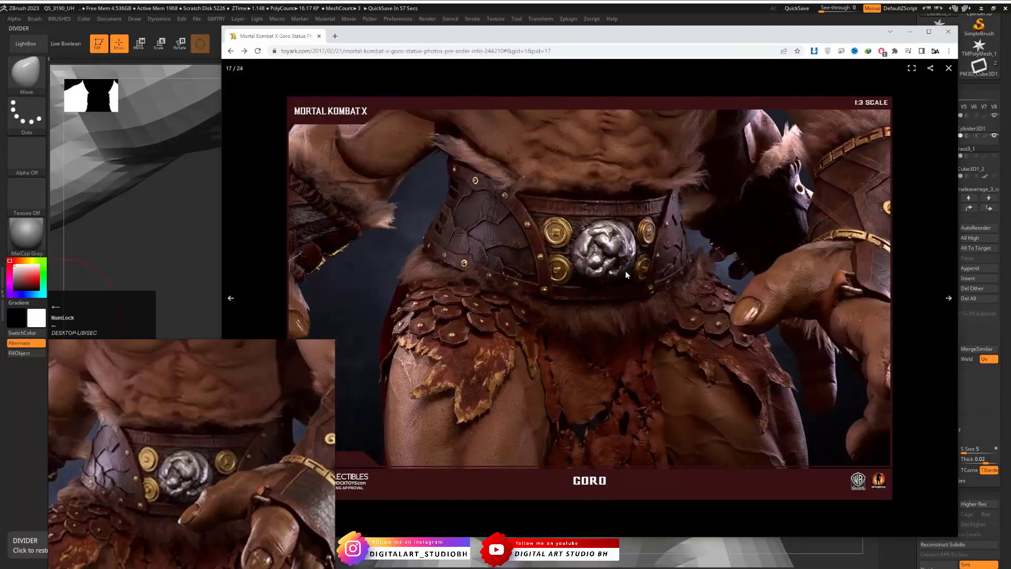
pyautogui.press('Left')
pyautogui.press('Right')
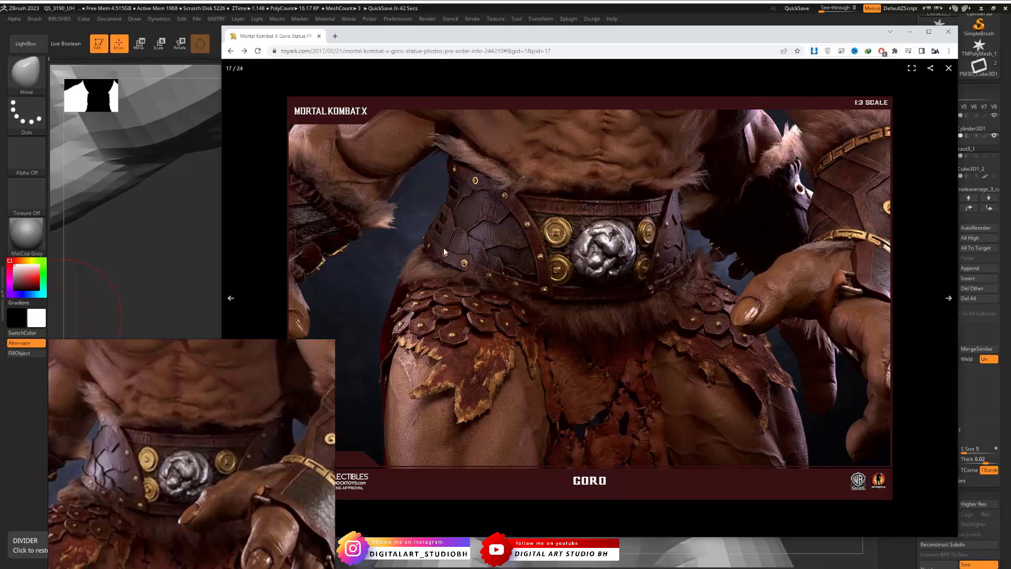
pyautogui.click(910, 35)
# Show the side panels in solo mode and isolate the blue inner surface polygroup
pyautogui.moveTo(822, 319); pyautogui.dragTo(672, 299)
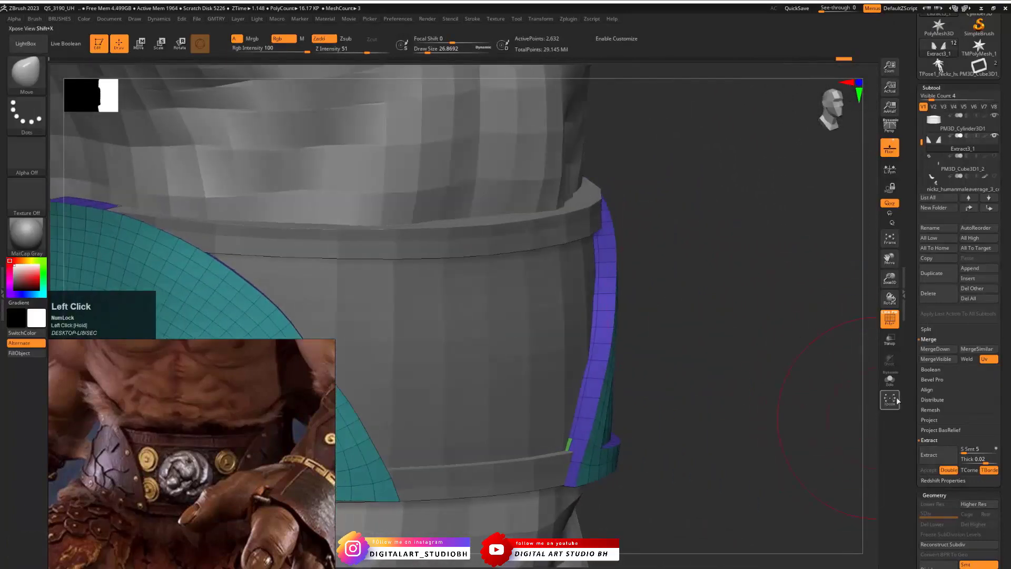
pyautogui.click(889, 379)
pyautogui.moveTo(591, 307); pyautogui.dragTo(590, 262)
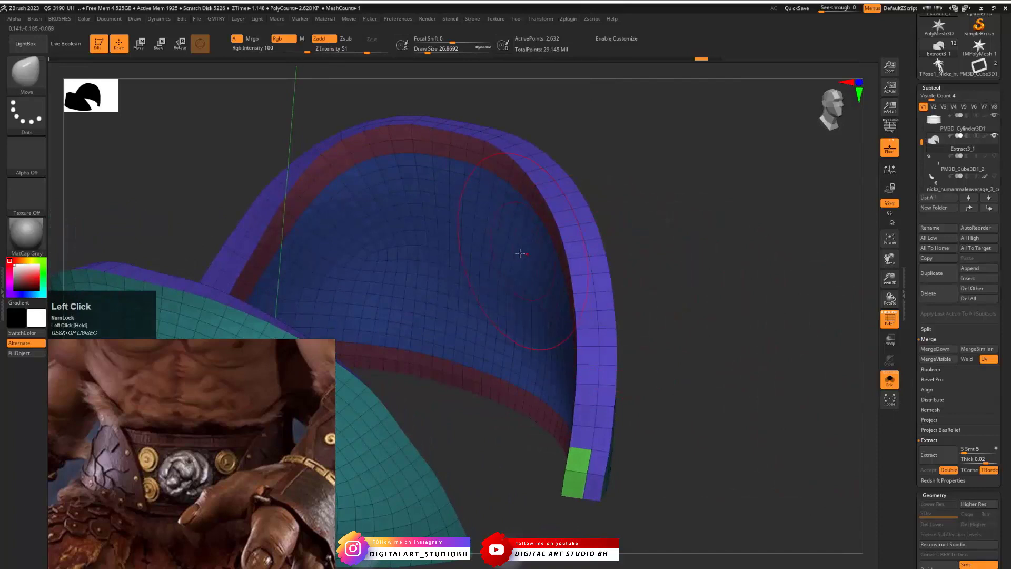
pyautogui.press('s')
pyautogui.moveTo(494, 253); pyautogui.dragTo(487, 255)
pyautogui.keyDown('ctrl'); pyautogui.keyDown('shift'); pyautogui.click(480, 266); pyautogui.keyUp('shift'); pyautogui.keyUp('ctrl')
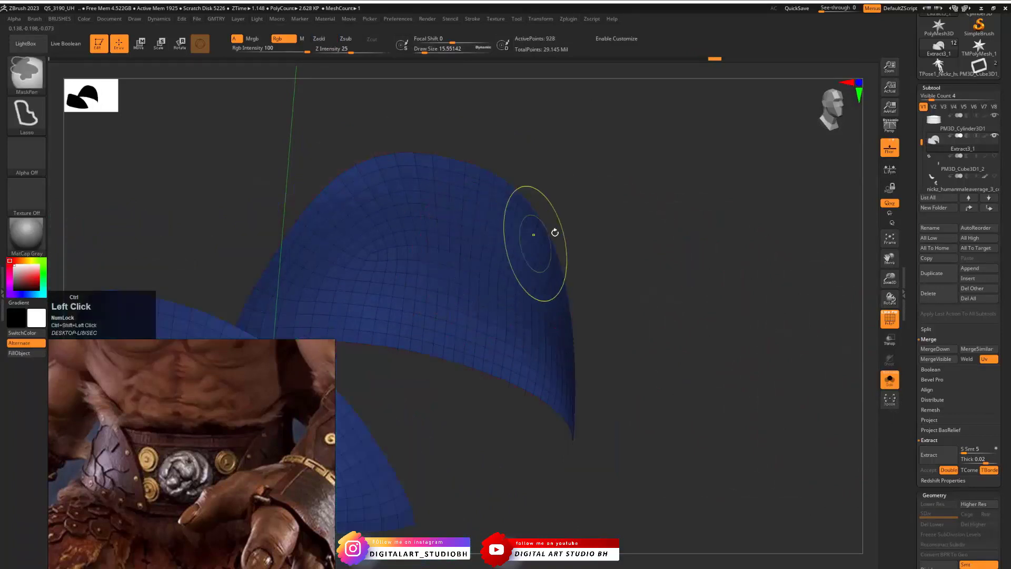
# Grow the visible area from the inner surface out to the purple edge, and set the brush size to about 4
pyautogui.keyDown('ctrl'); pyautogui.keyDown('shift'); pyautogui.click(613, 194); pyautogui.keyUp('shift'); pyautogui.keyUp('ctrl')
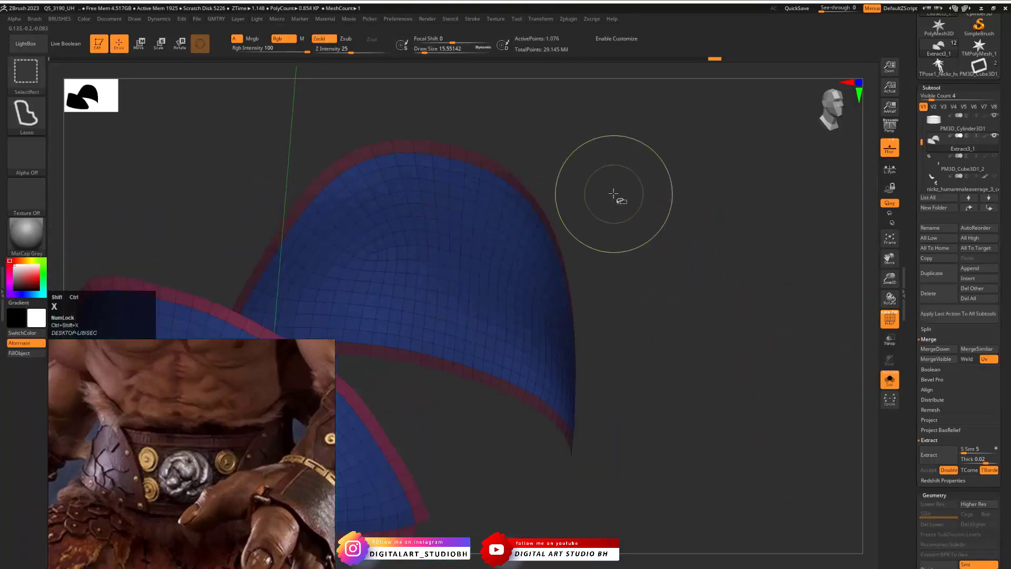
pyautogui.moveTo(627, 211)
pyautogui.mouseDown()
pyautogui.moveTo(654, 239)
pyautogui.moveTo(652, 262)
pyautogui.moveTo(690, 274)
pyautogui.moveTo(729, 329)
pyautogui.moveTo(734, 339)
pyautogui.moveTo(706, 365)
pyautogui.mouseUp()
pyautogui.hotkey('ctrl', 'shift', 'x')
pyautogui.hotkey('ctrl', 'shift', 'x')
pyautogui.press('s')
pyautogui.moveTo(693, 410); pyautogui.dragTo(689, 410)
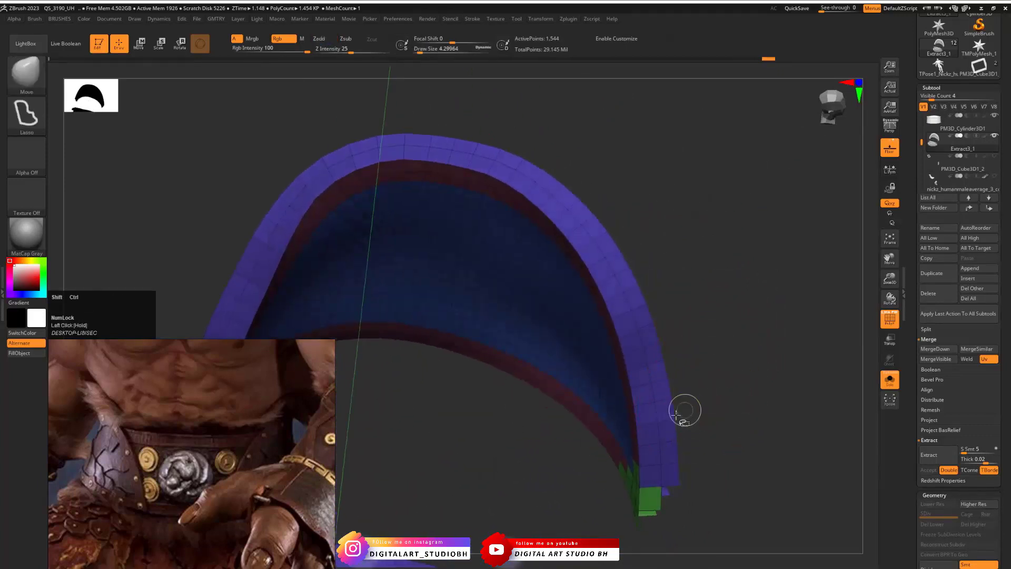
# Hide the purple edge polygroup, and try hiding the green end faces by polygroup
pyautogui.keyDown('ctrl'); pyautogui.keyDown('shift'); pyautogui.click(664, 419); pyautogui.keyUp('shift'); pyautogui.keyUp('ctrl')
pyautogui.keyDown('ctrl'); pyautogui.keyDown('shift'); pyautogui.click(650, 419); pyautogui.keyUp('shift'); pyautogui.keyUp('ctrl')
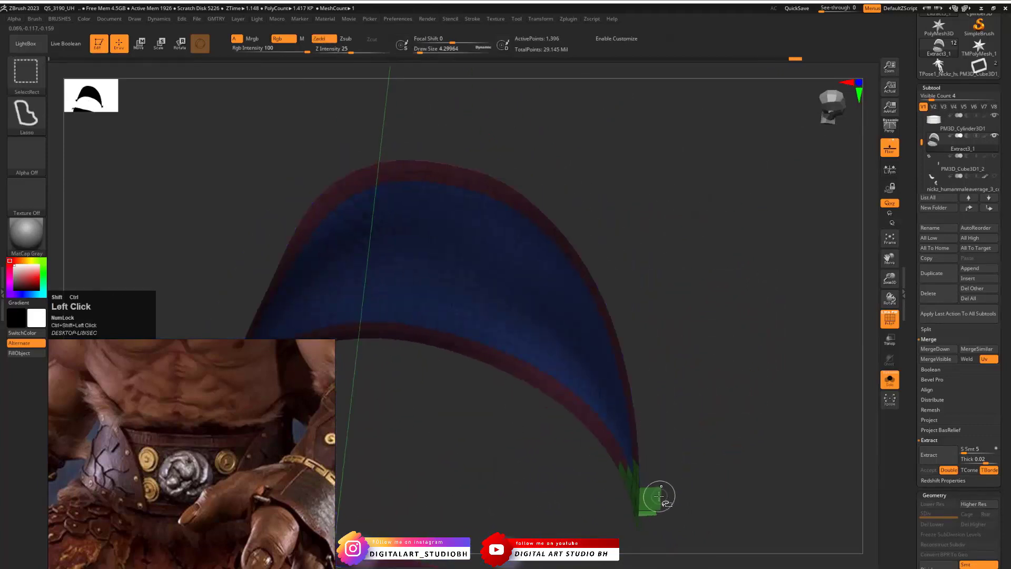
pyautogui.keyDown('ctrl'); pyautogui.keyDown('shift'); pyautogui.click(659, 497); pyautogui.keyUp('shift'); pyautogui.keyUp('ctrl')
pyautogui.hotkey('ctrl', 'z')
pyautogui.keyDown('ctrl'); pyautogui.keyDown('shift'); pyautogui.click(653, 505); pyautogui.keyUp('shift'); pyautogui.keyUp('ctrl')
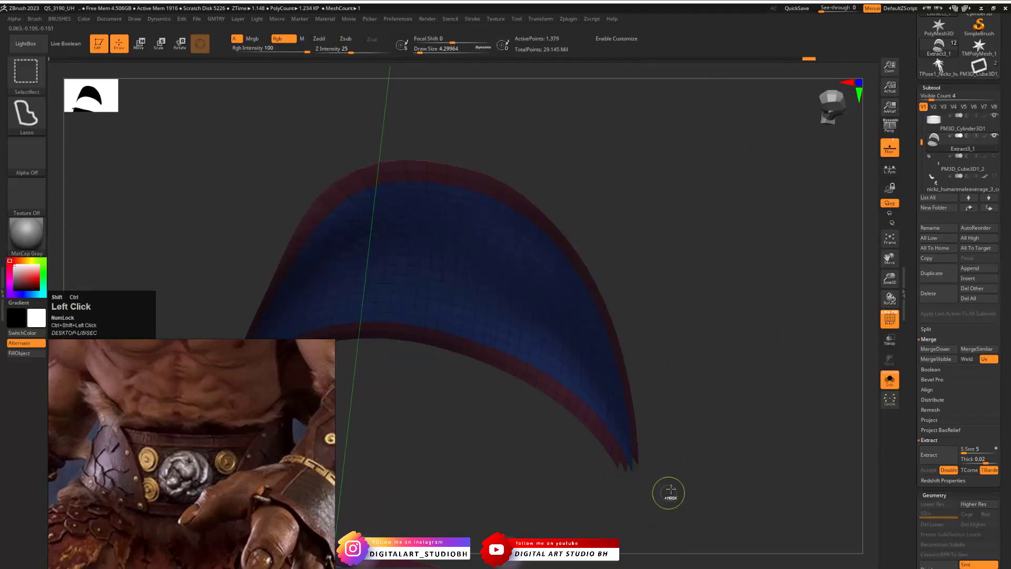
pyautogui.hotkey('ctrl', 'z')
pyautogui.moveTo(668, 490); pyautogui.dragTo(681, 437)
# Hide the leftover green end faces with lasso selections, and group the remaining inner surface and its red border into one polygroup
pyautogui.keyDown('ctrl'); pyautogui.keyDown('alt'); pyautogui.keyDown('shift'); pyautogui.moveTo(671, 451); pyautogui.dragTo(671, 555); pyautogui.keyUp('shift'); pyautogui.keyUp('alt'); pyautogui.keyUp('ctrl')
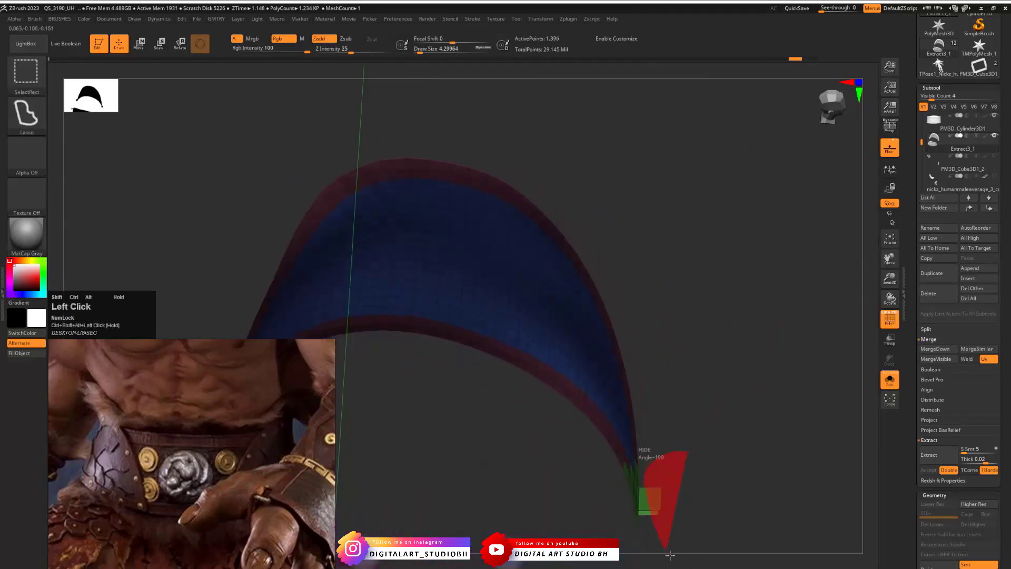
pyautogui.moveTo(713, 384)
pyautogui.keyDown('alt'); pyautogui.mouseDown()
pyautogui.moveTo(733, 347)
pyautogui.moveTo(836, 238)
pyautogui.mouseUp(); pyautogui.keyUp('alt')
pyautogui.moveTo(553, 246); pyautogui.dragTo(529, 256)
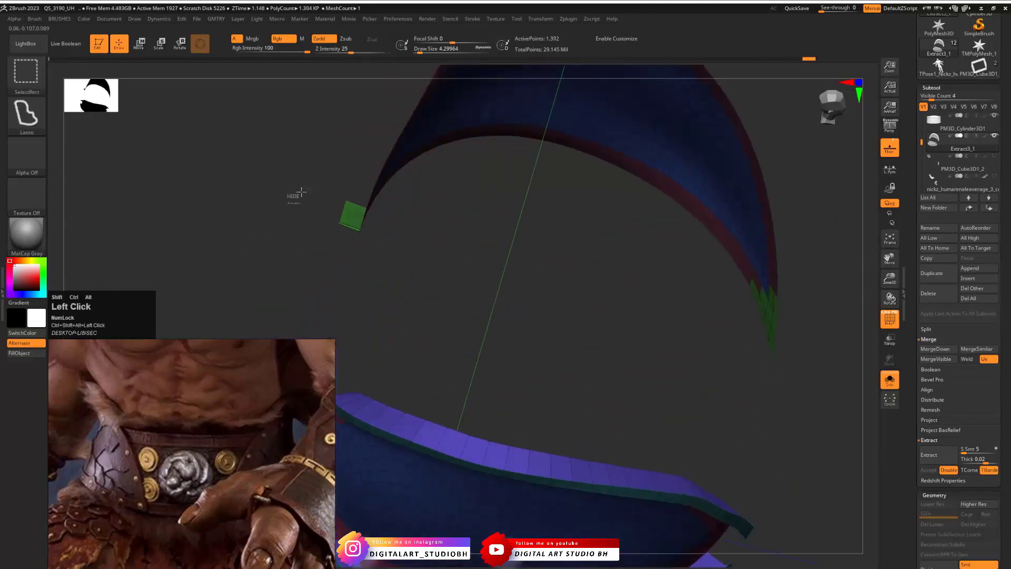
pyautogui.moveTo(294, 194)
pyautogui.keyDown('ctrl'); pyautogui.keyDown('alt'); pyautogui.keyDown('shift'); pyautogui.mouseDown()
pyautogui.moveTo(372, 204)
pyautogui.moveTo(328, 257)
pyautogui.mouseUp(); pyautogui.keyUp('shift'); pyautogui.keyUp('alt'); pyautogui.keyUp('ctrl')
pyautogui.moveTo(504, 212)
pyautogui.mouseDown()
pyautogui.moveTo(494, 208)
pyautogui.moveTo(665, 272)
pyautogui.moveTo(609, 318)
pyautogui.moveTo(646, 307)
pyautogui.moveTo(610, 270)
pyautogui.mouseUp()
pyautogui.moveTo(710, 316)
pyautogui.keyDown('ctrl'); pyautogui.keyDown('alt'); pyautogui.keyDown('shift'); pyautogui.mouseDown()
pyautogui.moveTo(539, 305)
pyautogui.moveTo(595, 439)
pyautogui.moveTo(722, 331)
pyautogui.mouseUp(); pyautogui.keyUp('shift'); pyautogui.keyUp('alt'); pyautogui.keyUp('ctrl')
pyautogui.keyDown('ctrl'); pyautogui.keyDown('alt'); pyautogui.keyDown('shift'); pyautogui.moveTo(452, 266); pyautogui.dragTo(559, 412); pyautogui.keyUp('shift'); pyautogui.keyUp('alt'); pyautogui.keyUp('ctrl')
pyautogui.moveTo(744, 335); pyautogui.dragTo(811, 302)
pyautogui.hotkey('ctrl', 'w')
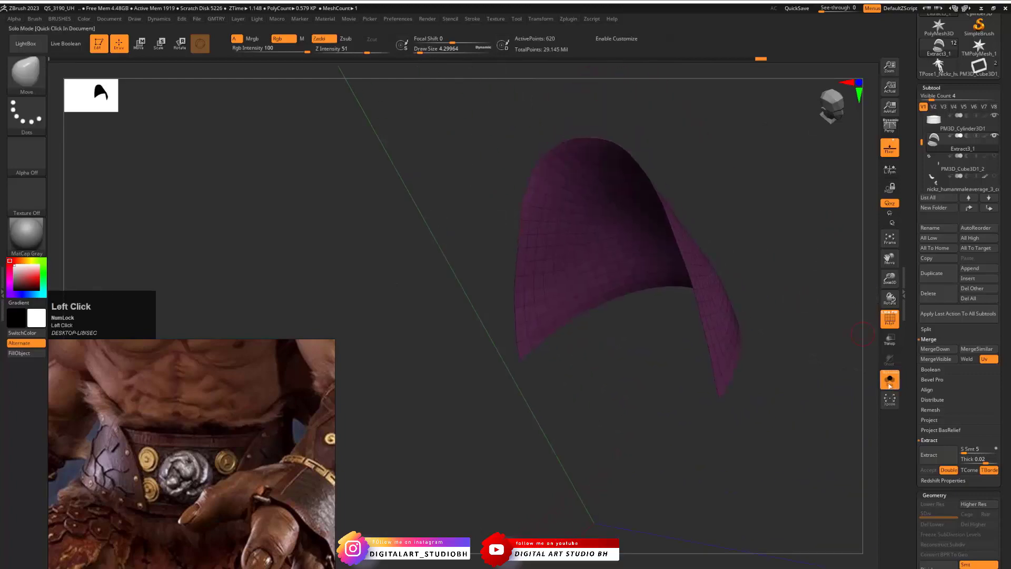
# Leave solo mode, unhide the full side panels, and inspect how their inner edge sits against the waist belt
pyautogui.click(889, 380)
pyautogui.moveTo(818, 246); pyautogui.dragTo(591, 319)
pyautogui.keyDown('ctrl'); pyautogui.keyDown('shift'); pyautogui.click(807, 165); pyautogui.keyUp('shift'); pyautogui.keyUp('ctrl')
pyautogui.moveTo(680, 328); pyautogui.dragTo(763, 284)
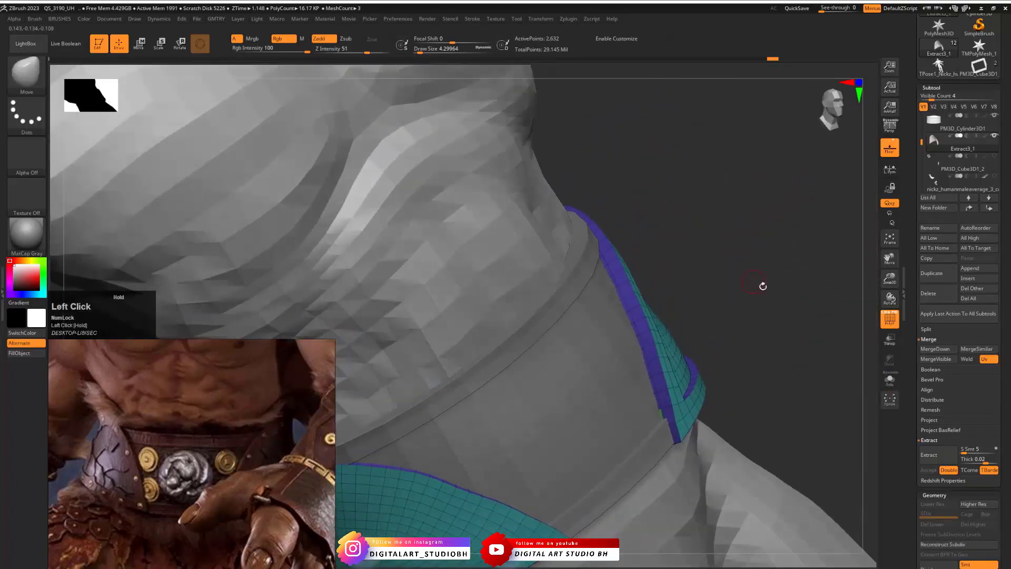
# Solo the side panels and push the regrouped inner surface outward as a polygroup island with the ZModeler brush
pyautogui.click(889, 380)
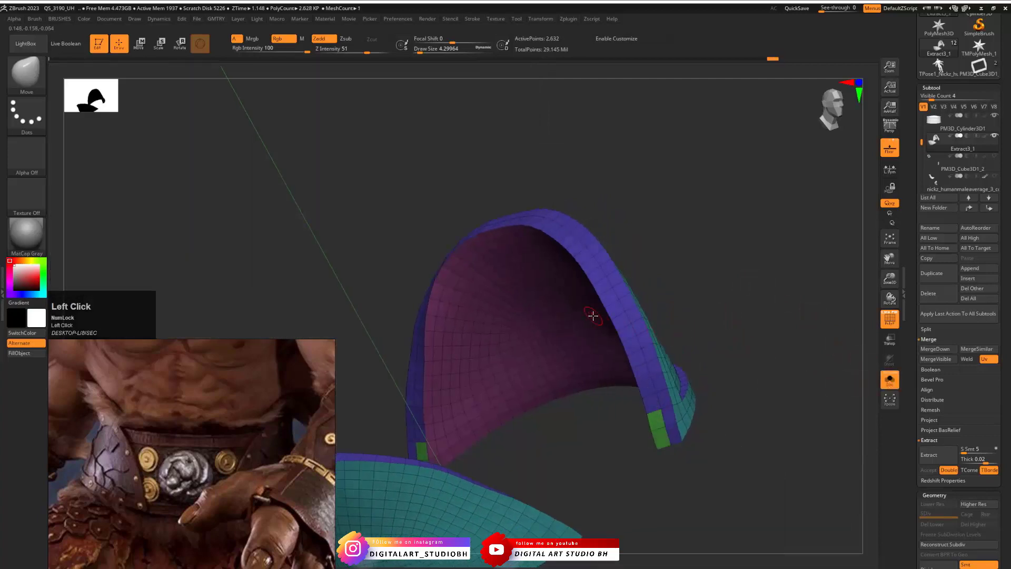
pyautogui.press('b')
pyautogui.click(545, 317)
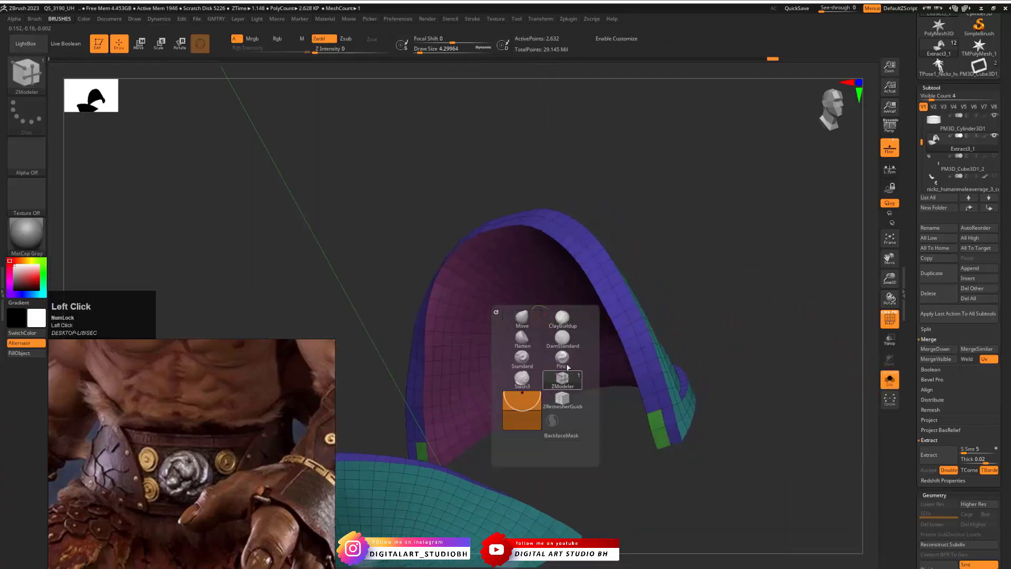
pyautogui.moveTo(544, 290); pyautogui.dragTo(555, 282)
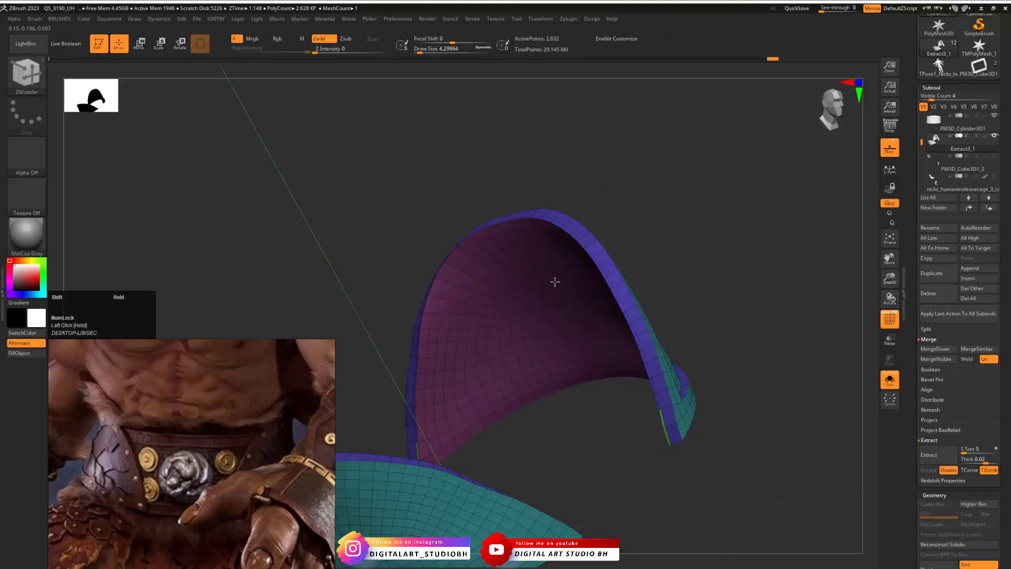
pyautogui.keyDown('alt'); pyautogui.moveTo(732, 230); pyautogui.dragTo(748, 250); pyautogui.keyUp('alt')
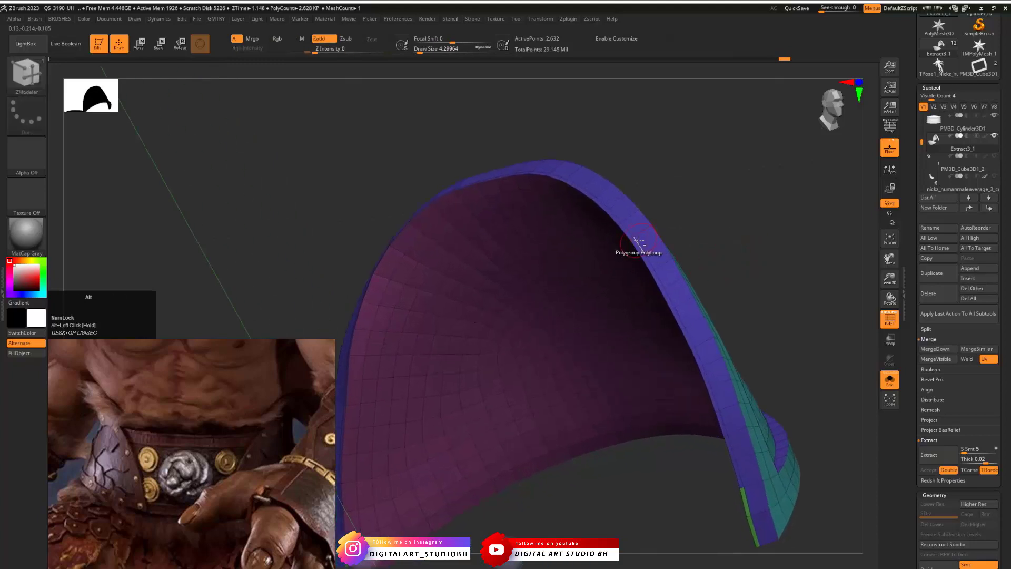
# Set the ZModeler edge action to Insert with Single EdgeLoop, and remove the extra edge loop along the panel's thickness
pyautogui.press('space')
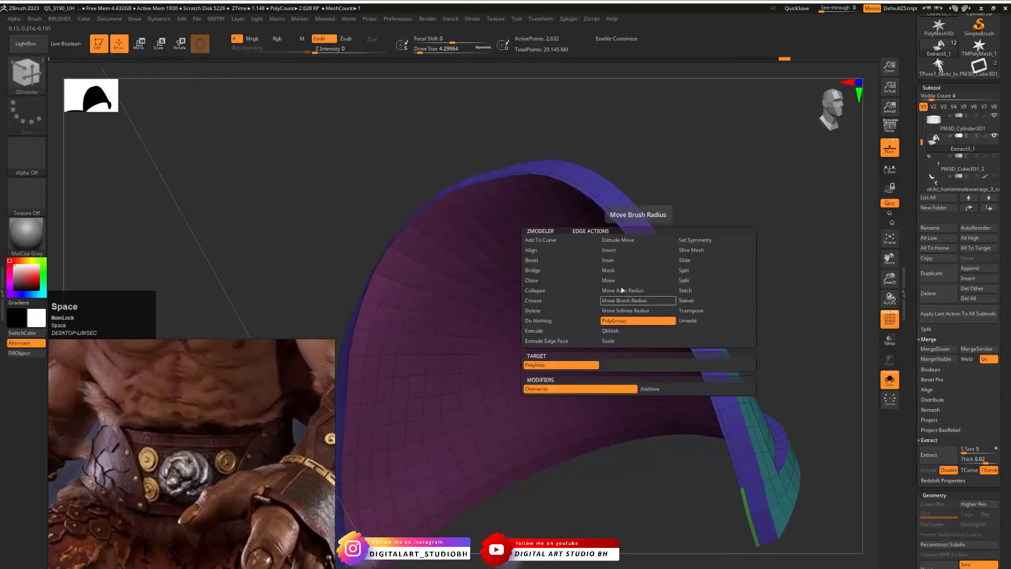
pyautogui.click(619, 250)
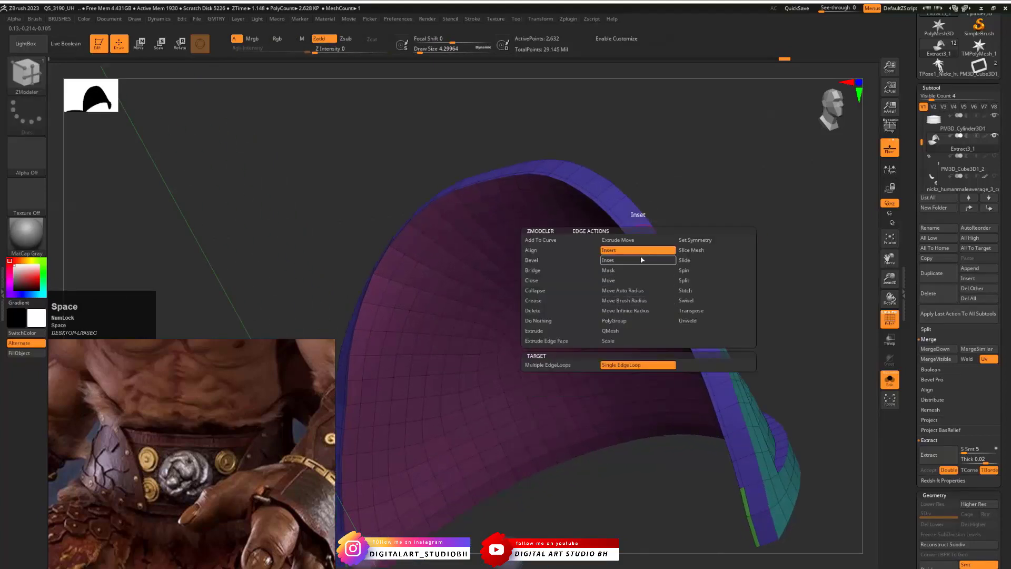
pyautogui.click(635, 242)
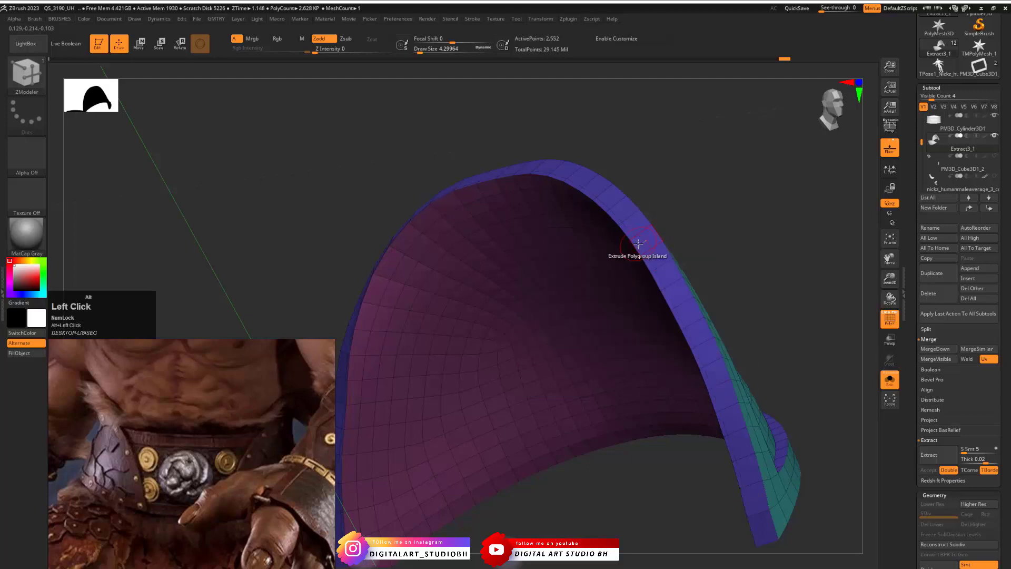
pyautogui.keyDown('alt'); pyautogui.moveTo(729, 248); pyautogui.dragTo(716, 245); pyautogui.keyUp('alt')
# Check the side panel against the belt outside solo mode, and push its inner surface slightly further outward
pyautogui.click(890, 380)
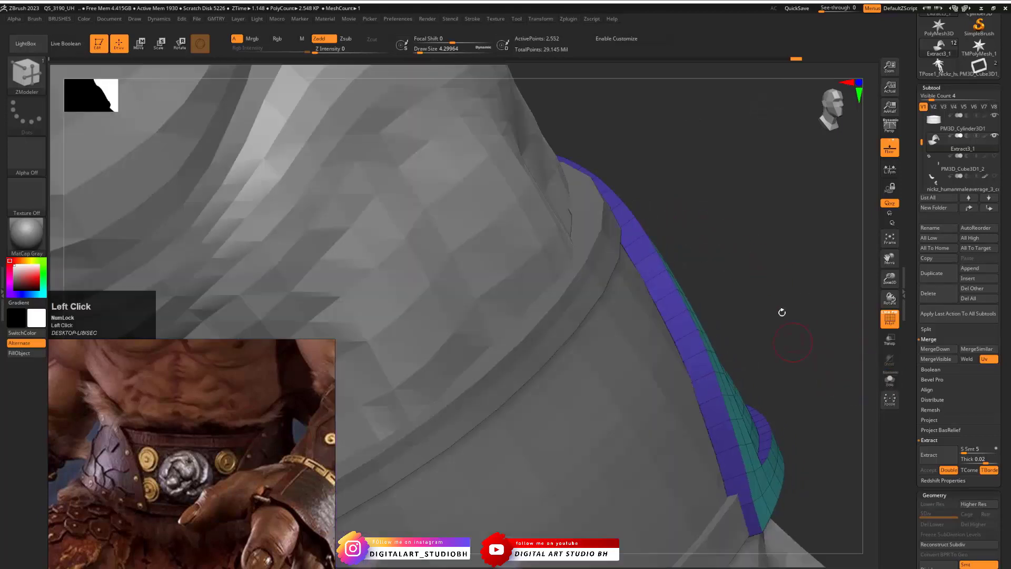
pyautogui.moveTo(782, 312); pyautogui.dragTo(769, 273)
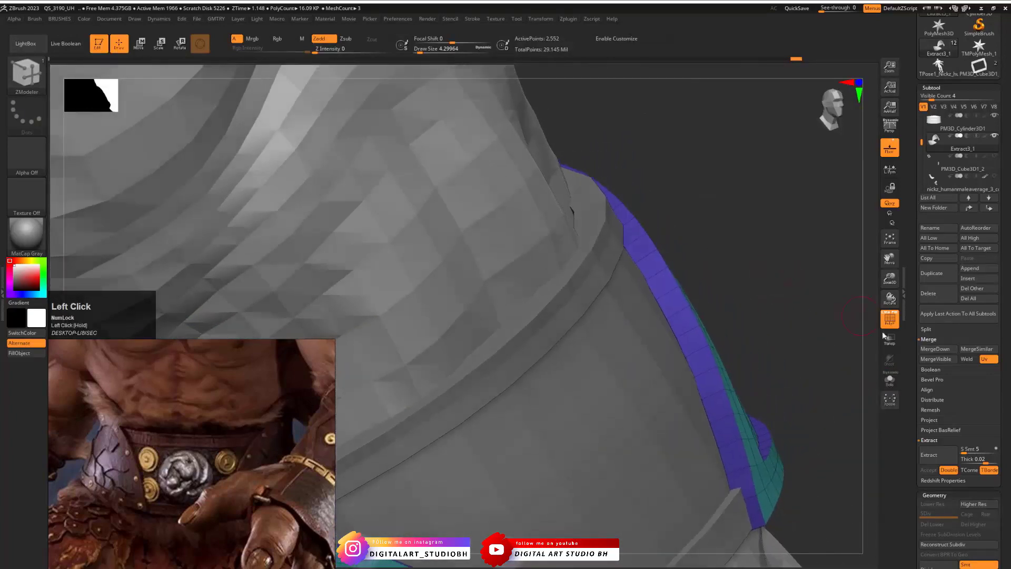
pyautogui.click(896, 383)
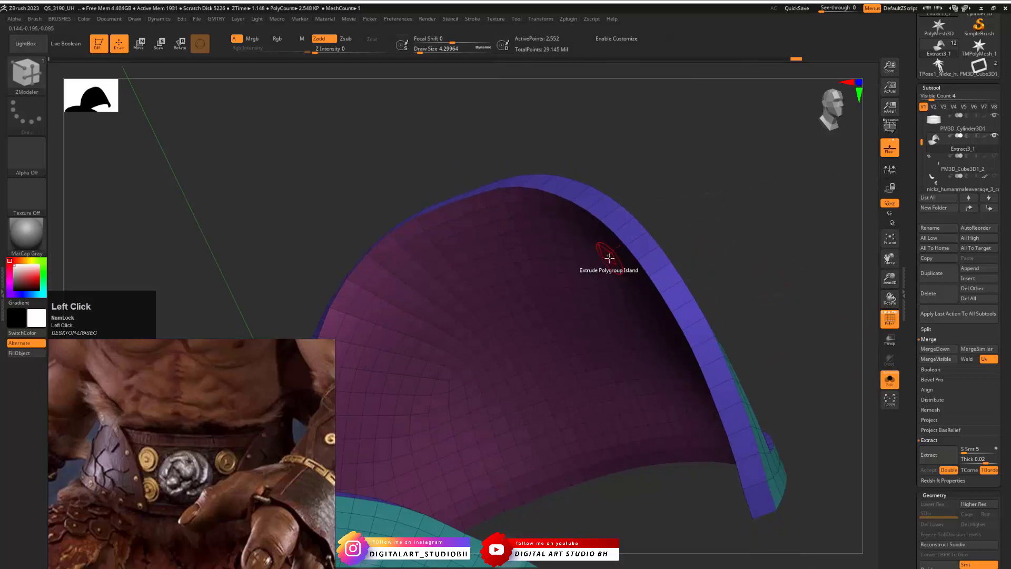
pyautogui.moveTo(609, 258); pyautogui.dragTo(607, 259)
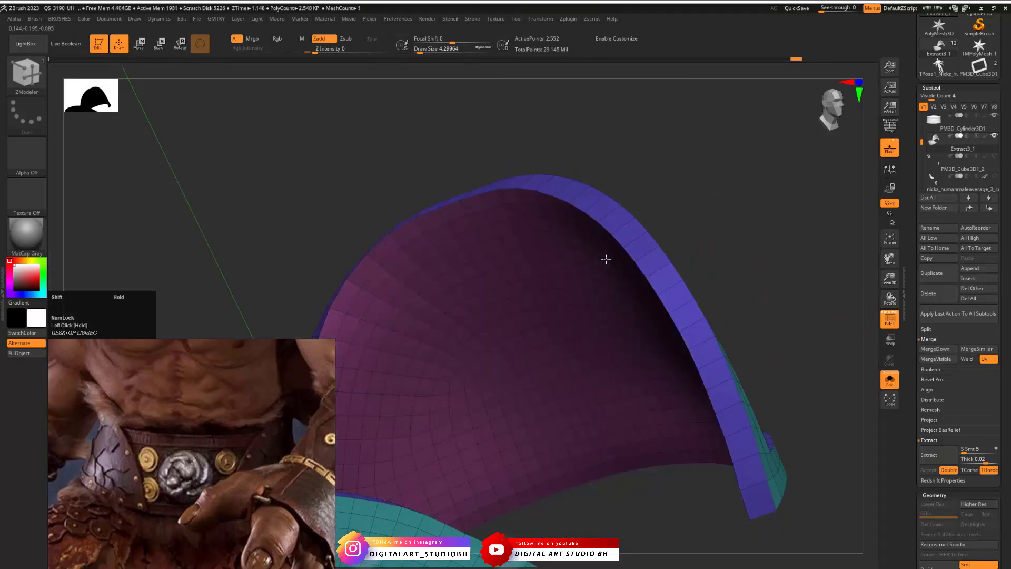
# Push the side panel's outer surface slightly inward toward the belt outside solo mode, and turn off the polyframe display
pyautogui.click(890, 379)
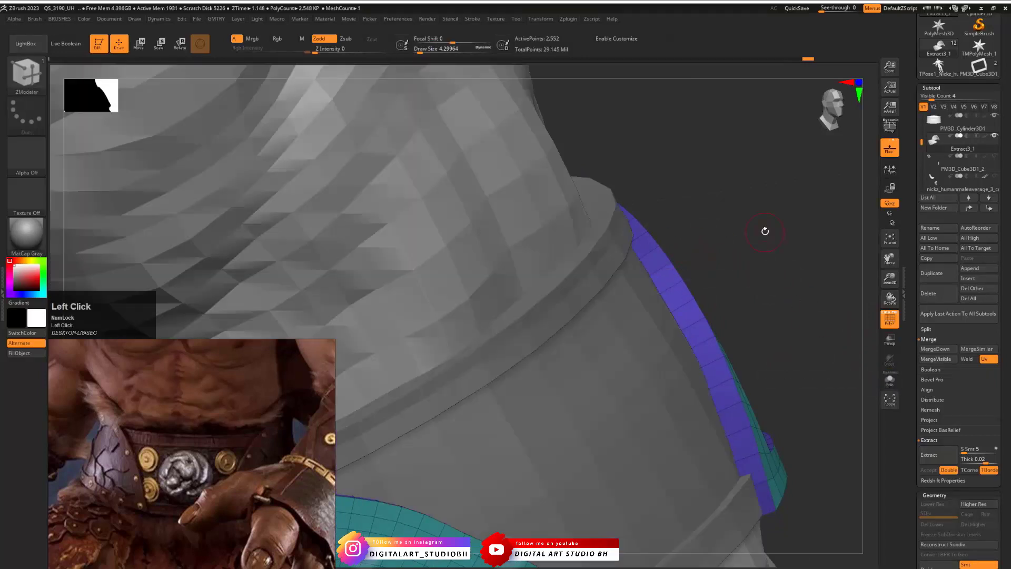
pyautogui.moveTo(765, 231); pyautogui.dragTo(663, 231)
pyautogui.keyDown('alt'); pyautogui.moveTo(664, 232); pyautogui.dragTo(595, 264); pyautogui.keyUp('alt')
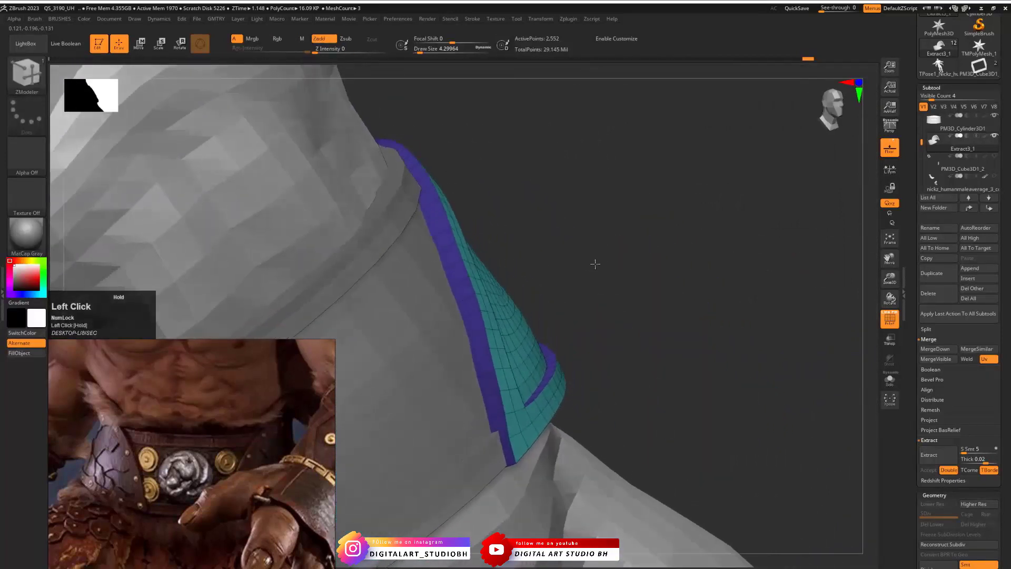
pyautogui.moveTo(491, 337); pyautogui.dragTo(485, 343)
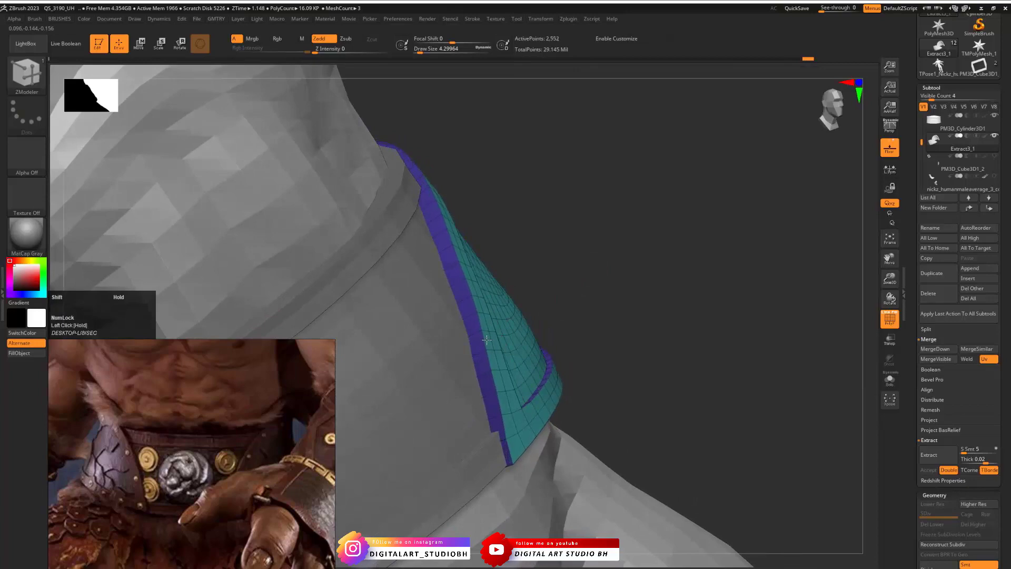
pyautogui.moveTo(701, 322); pyautogui.dragTo(315, 382)
pyautogui.moveTo(539, 331)
pyautogui.keyDown('alt'); pyautogui.mouseDown()
pyautogui.moveTo(652, 273)
pyautogui.moveTo(664, 290)
pyautogui.moveTo(693, 276)
pyautogui.moveTo(532, 282)
pyautogui.moveTo(542, 295)
pyautogui.moveTo(664, 299)
pyautogui.moveTo(697, 287)
pyautogui.mouseUp(); pyautogui.keyUp('alt')
pyautogui.hotkey('shift', 'f')
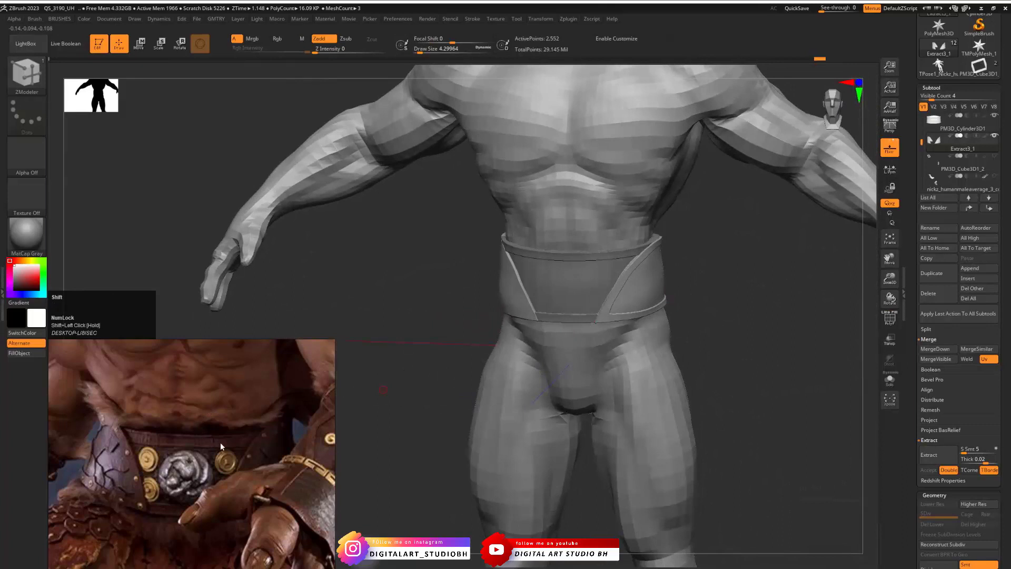
# Unhide the lower arms, the eyeballs and the bracers with their studs so they show with the body and belt
pyautogui.keyDown('alt'); pyautogui.moveTo(688, 255); pyautogui.dragTo(542, 280); pyautogui.keyUp('alt')
pyautogui.moveTo(653, 309); pyautogui.dragTo(671, 314)
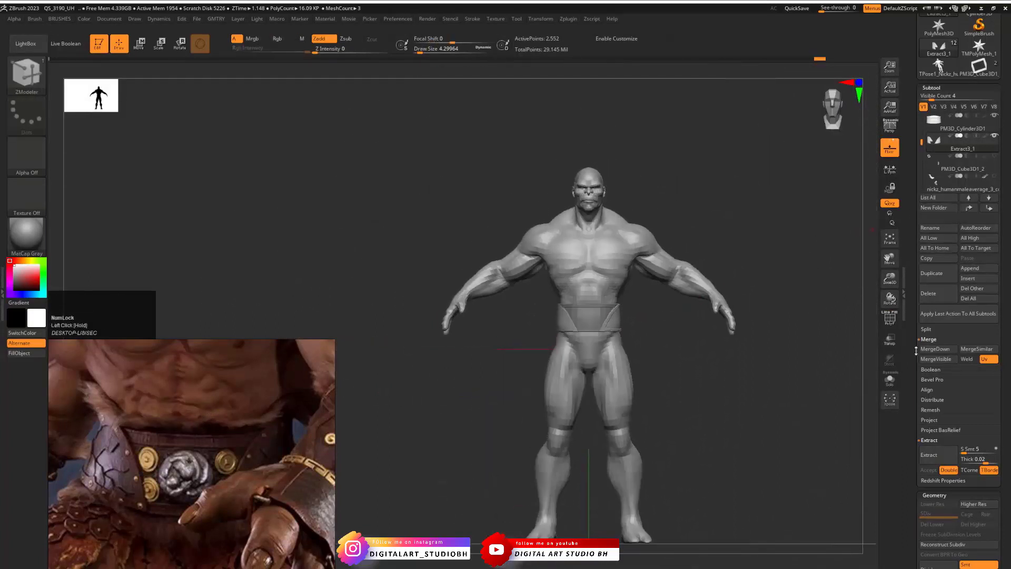
pyautogui.click(994, 157)
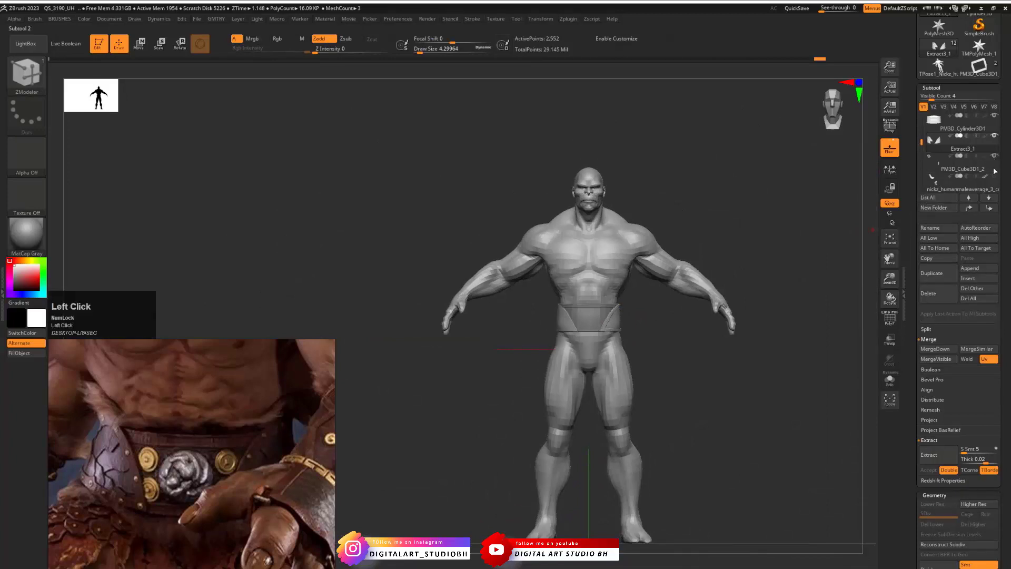
pyautogui.click(994, 177)
pyautogui.moveTo(922, 144); pyautogui.dragTo(922, 159)
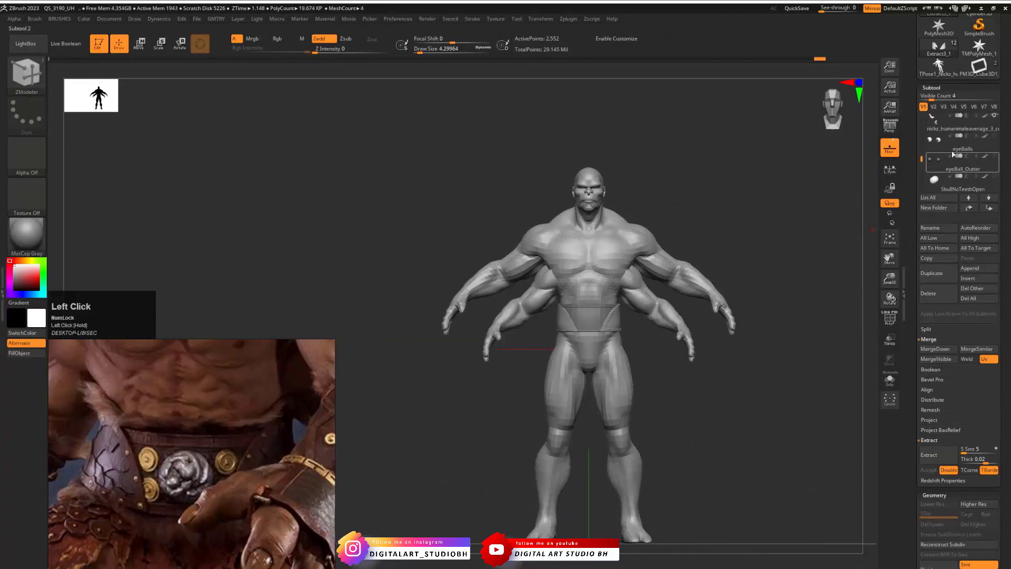
pyautogui.click(994, 157)
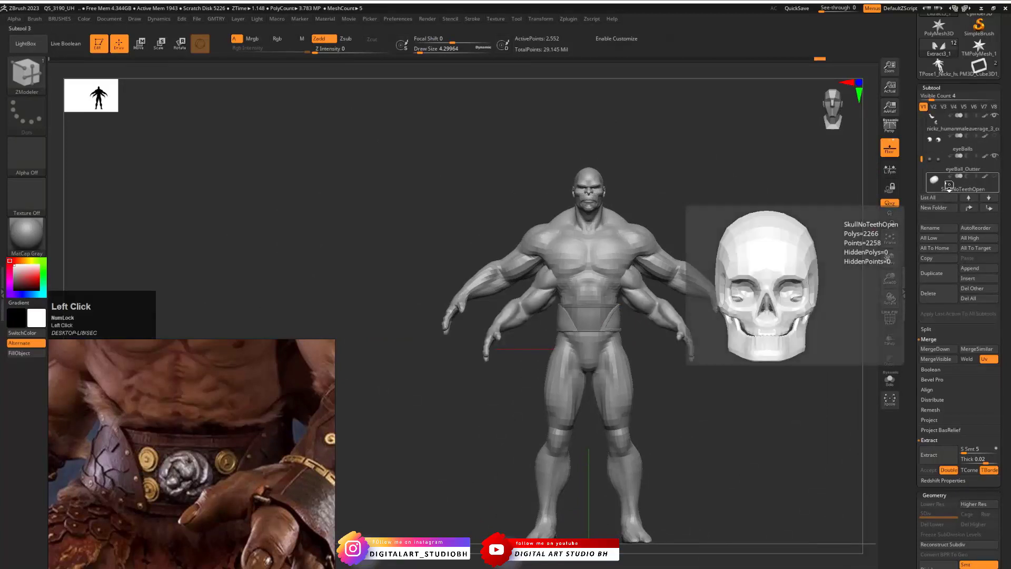
pyautogui.moveTo(921, 158); pyautogui.dragTo(921, 121)
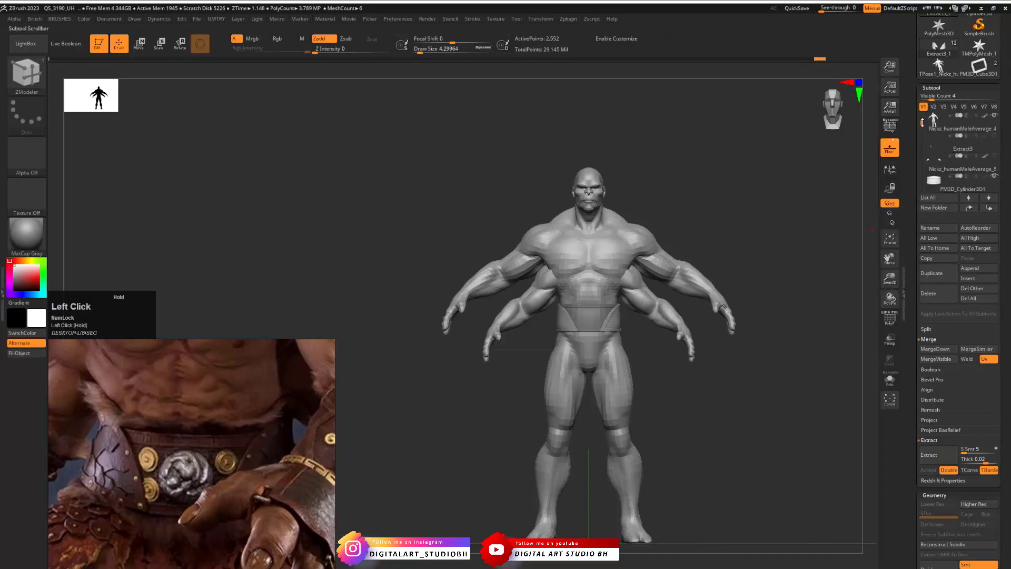
pyautogui.moveTo(973, 171)
pyautogui.moveTo(997, 138)
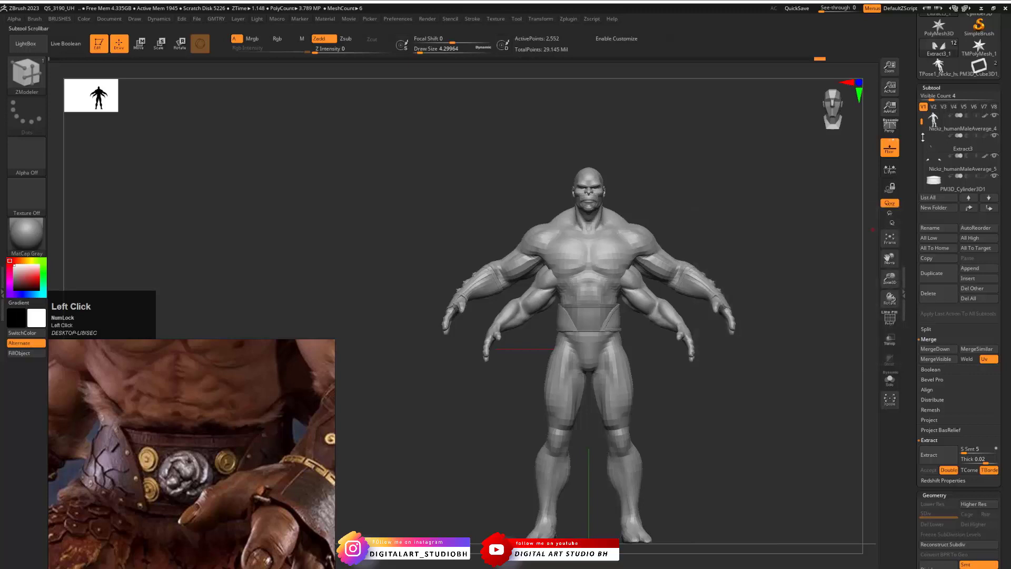
pyautogui.moveTo(921, 121); pyautogui.dragTo(931, 156)
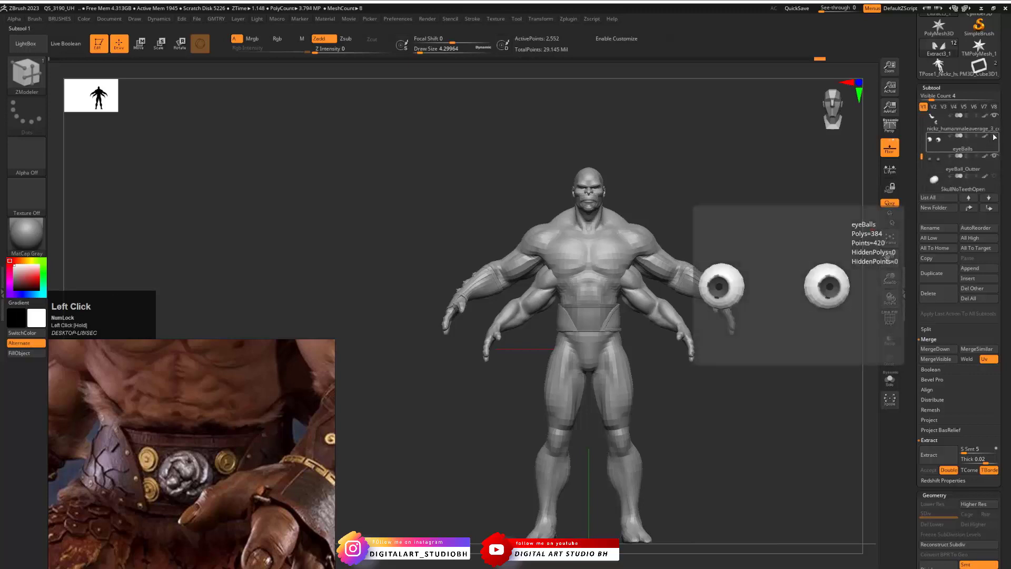
# Inspect the bracers and belt on the full body, and compare them with the reference figure, including its lower-arm bracers and leg armor
pyautogui.moveTo(699, 207); pyautogui.dragTo(700, 239)
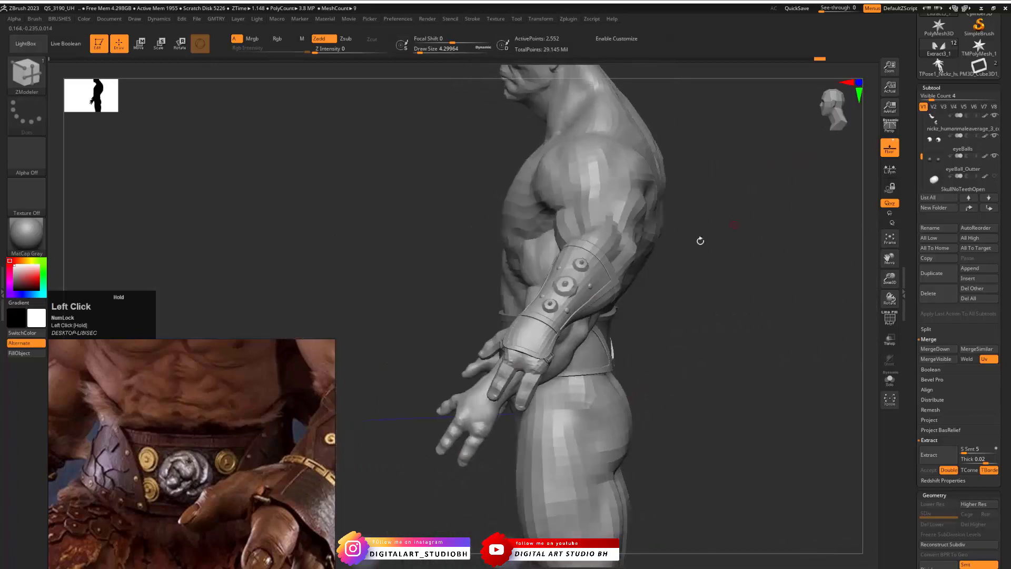
pyautogui.scroll(-3, 145, 439)
pyautogui.moveTo(145, 439); pyautogui.dragTo(186, 437, button='middle')
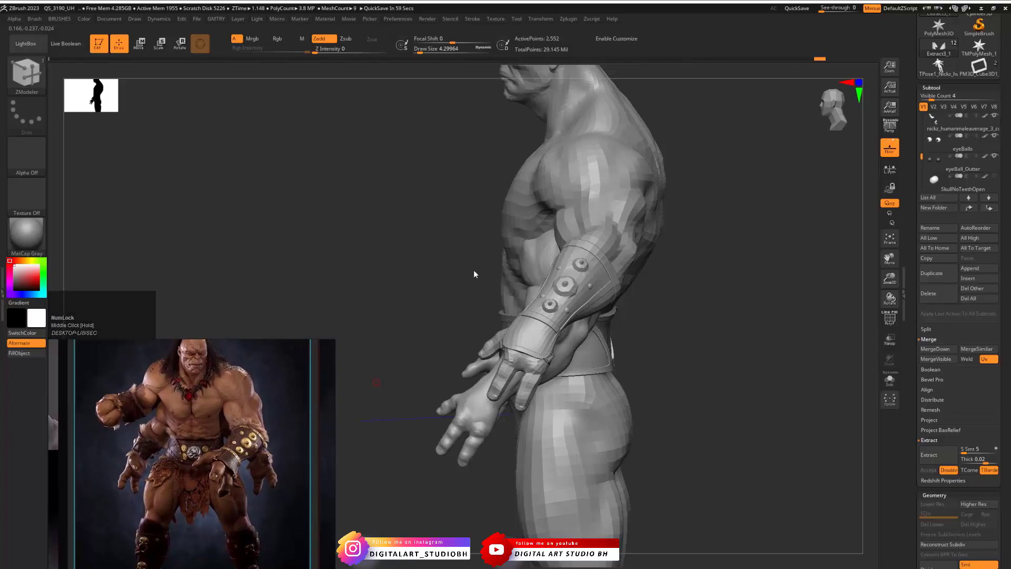
pyautogui.moveTo(473, 298); pyautogui.dragTo(458, 351)
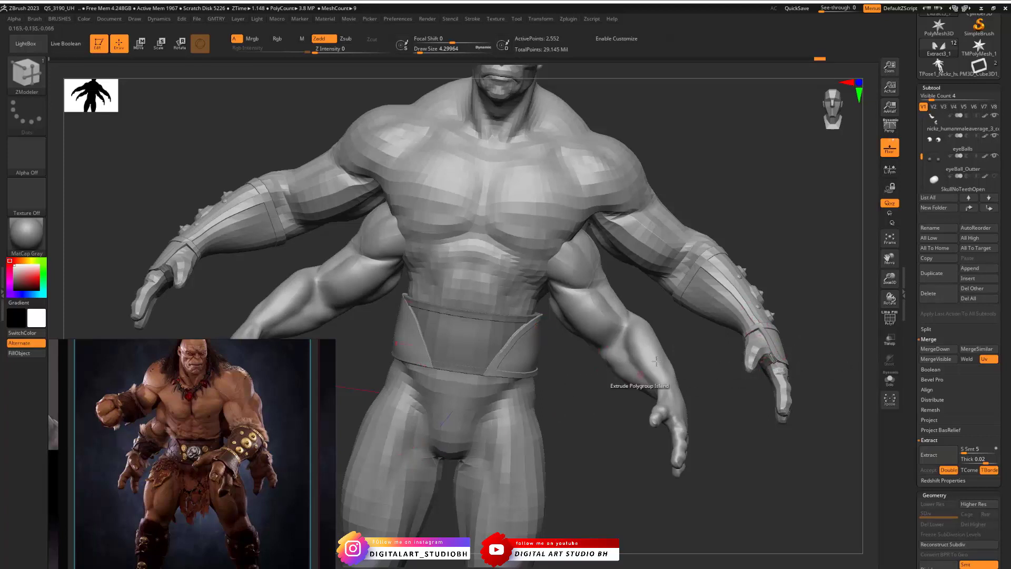
pyautogui.scroll(6, 126, 448)
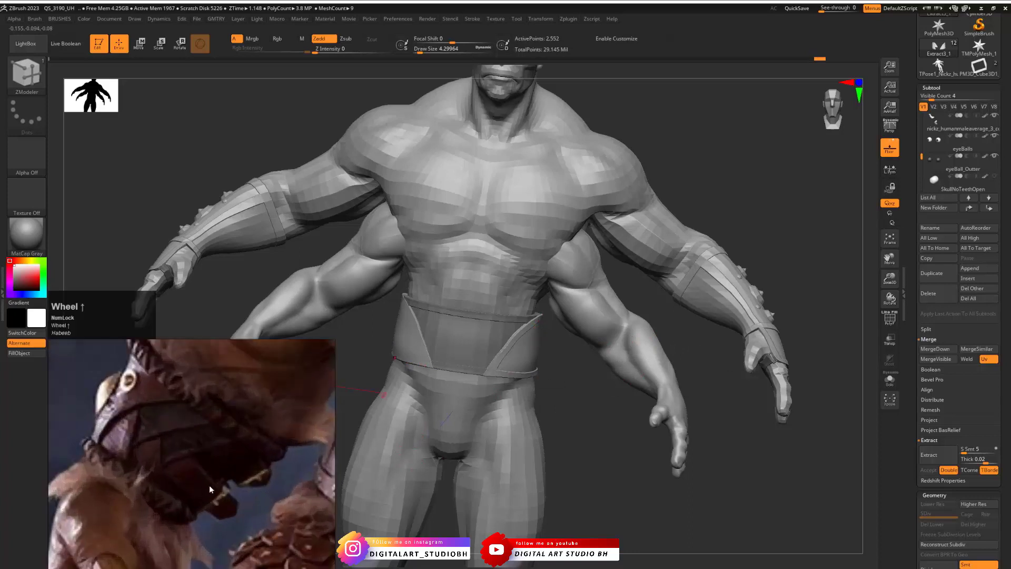
pyautogui.scroll(-5, 226, 482)
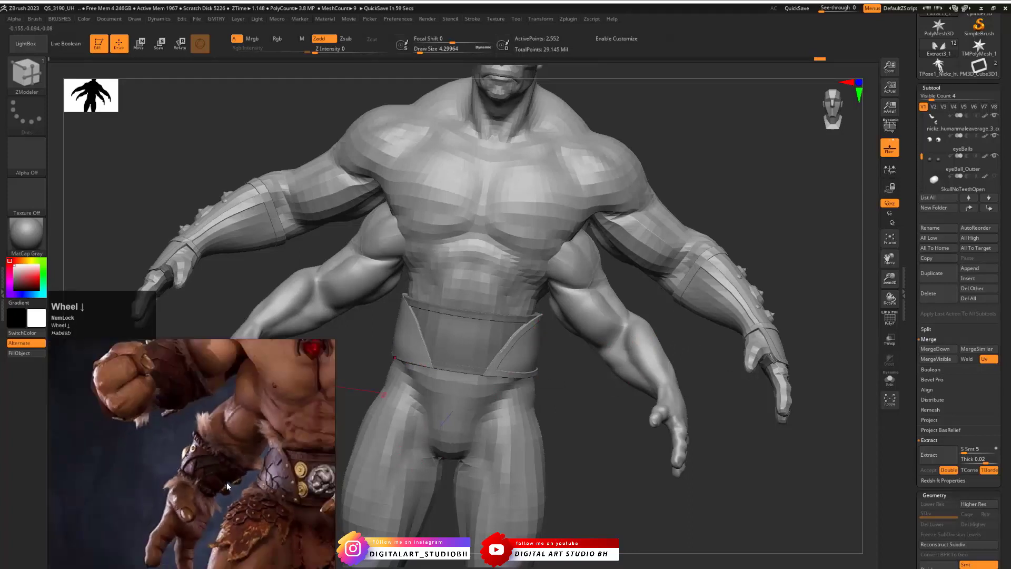
pyautogui.scroll(-2, 184, 387)
pyautogui.moveTo(231, 454); pyautogui.dragTo(153, 431, button='middle')
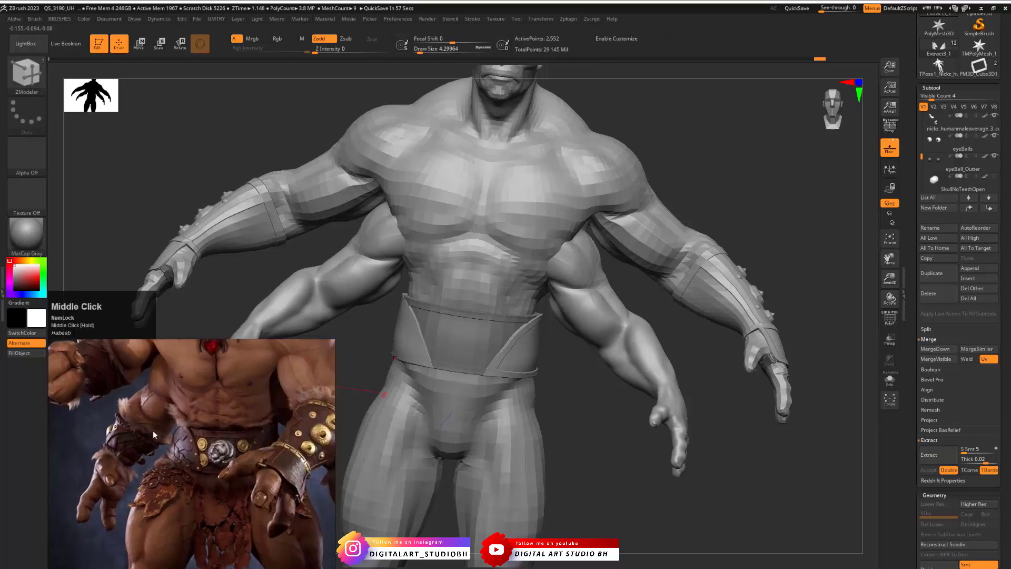
pyautogui.scroll(-5, 152, 431)
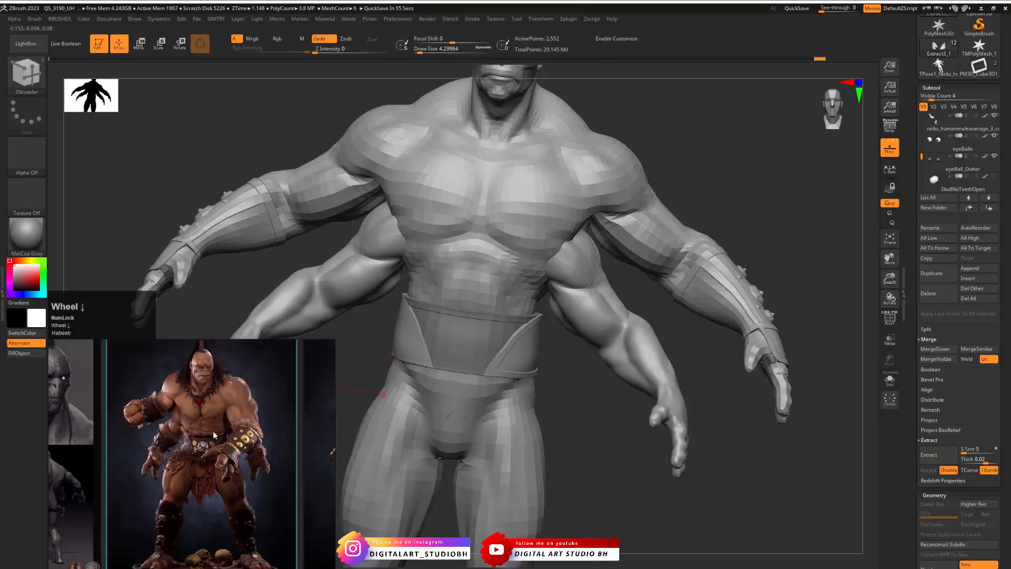
pyautogui.moveTo(239, 505); pyautogui.dragTo(230, 459, button='middle')
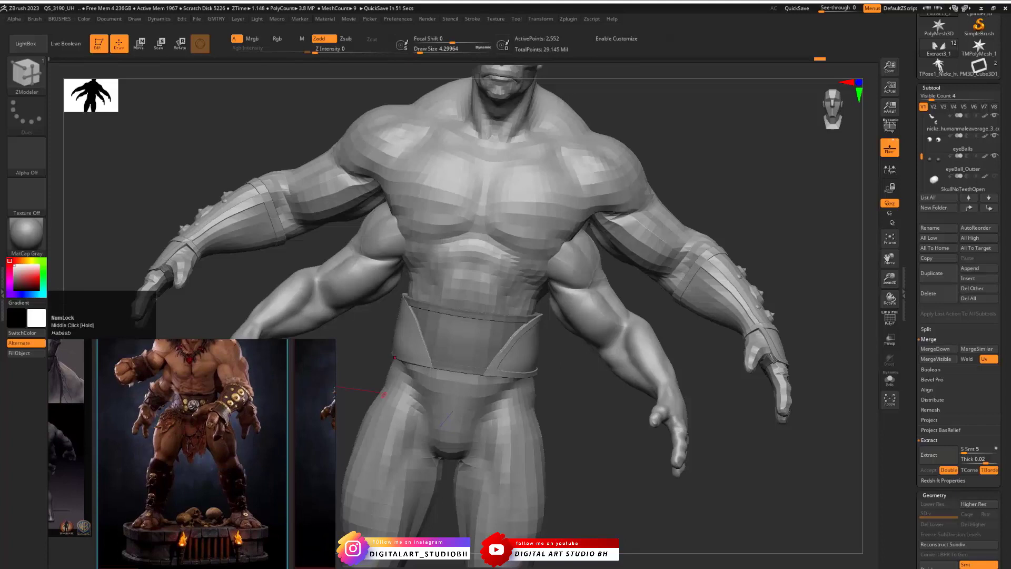
pyautogui.click(230, 458)
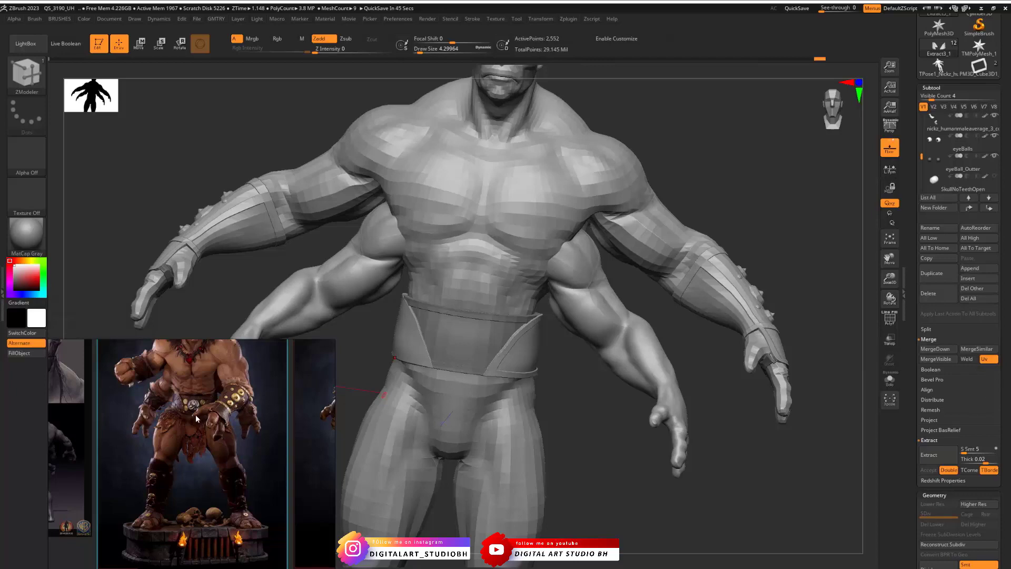
pyautogui.scroll(2, 195, 415)
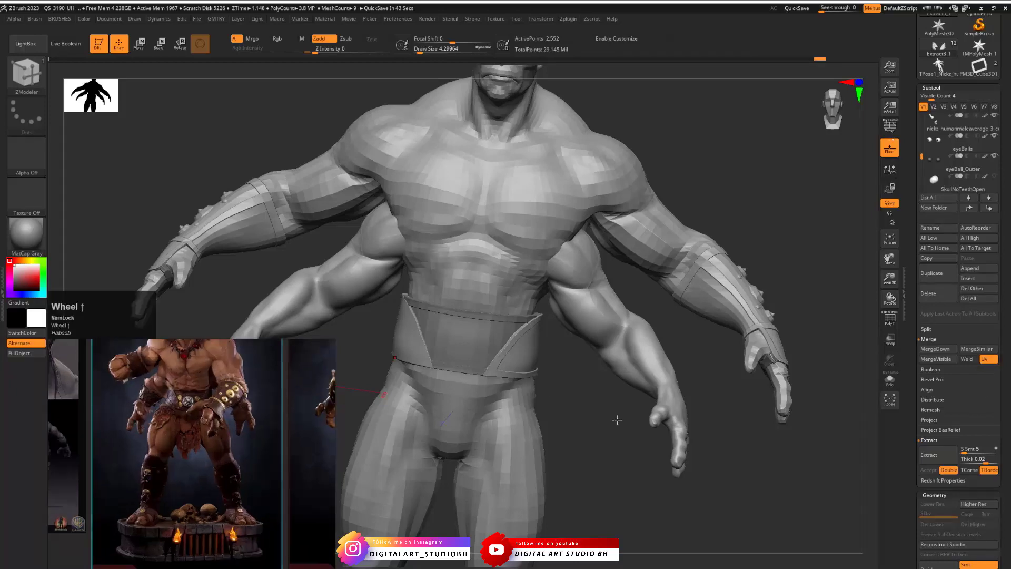
pyautogui.moveTo(582, 370)
pyautogui.mouseDown()
pyautogui.moveTo(664, 389)
pyautogui.moveTo(603, 389)
pyautogui.mouseUp()
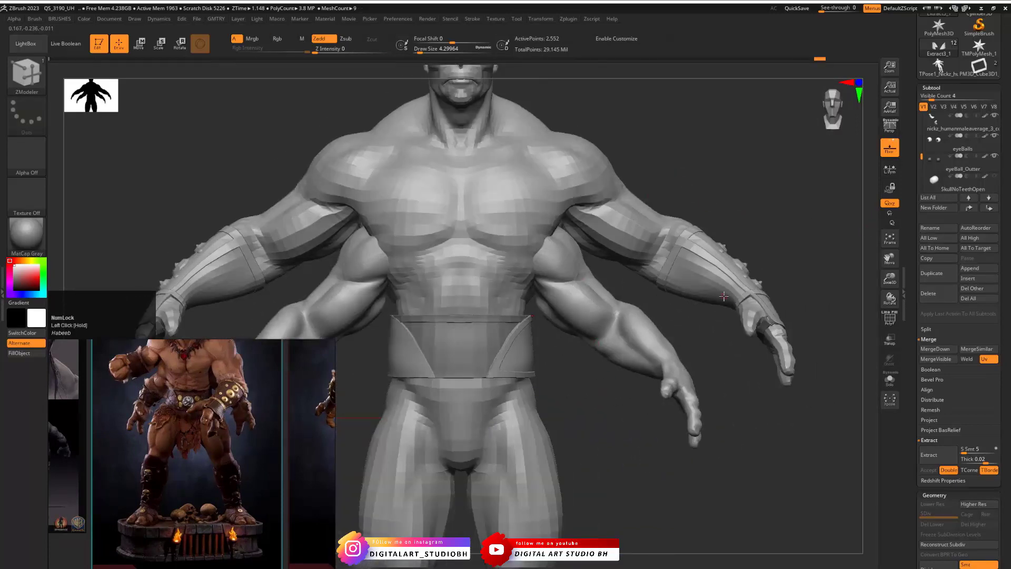